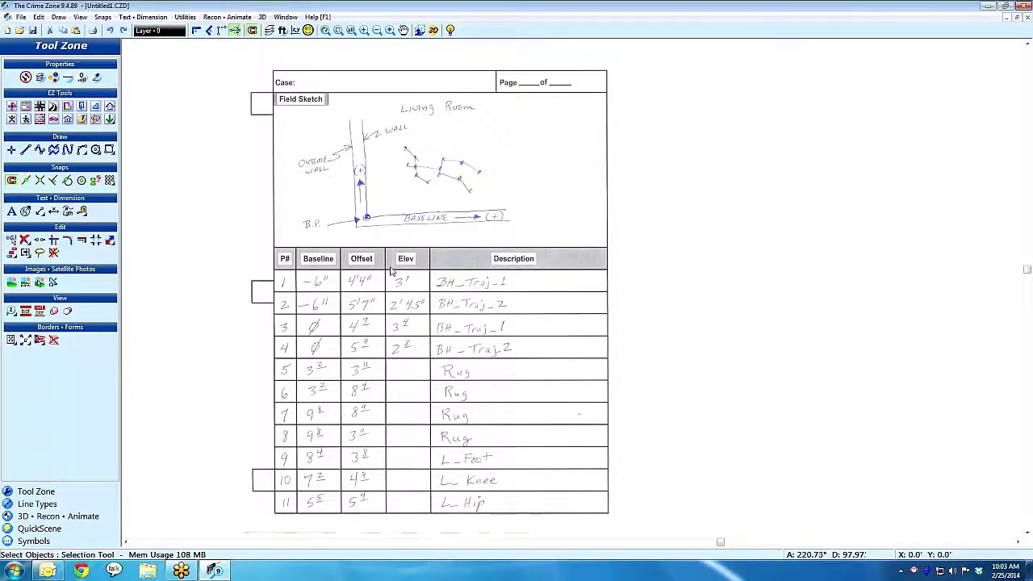
- Delete the scanned field sketch from the drawing and open the Coordinate Data Table
click(390, 268)
key(Delete)
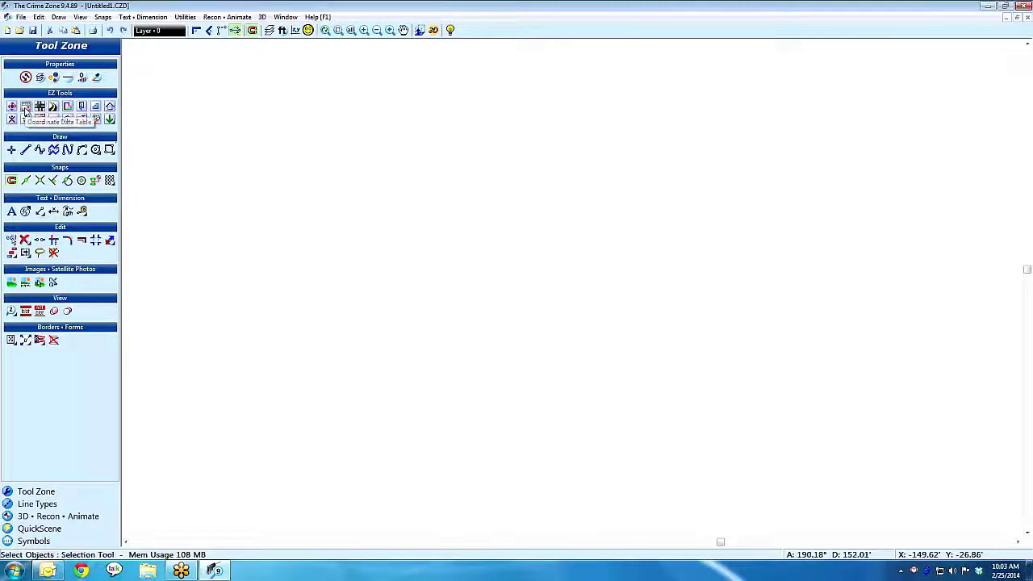
click(25, 112)
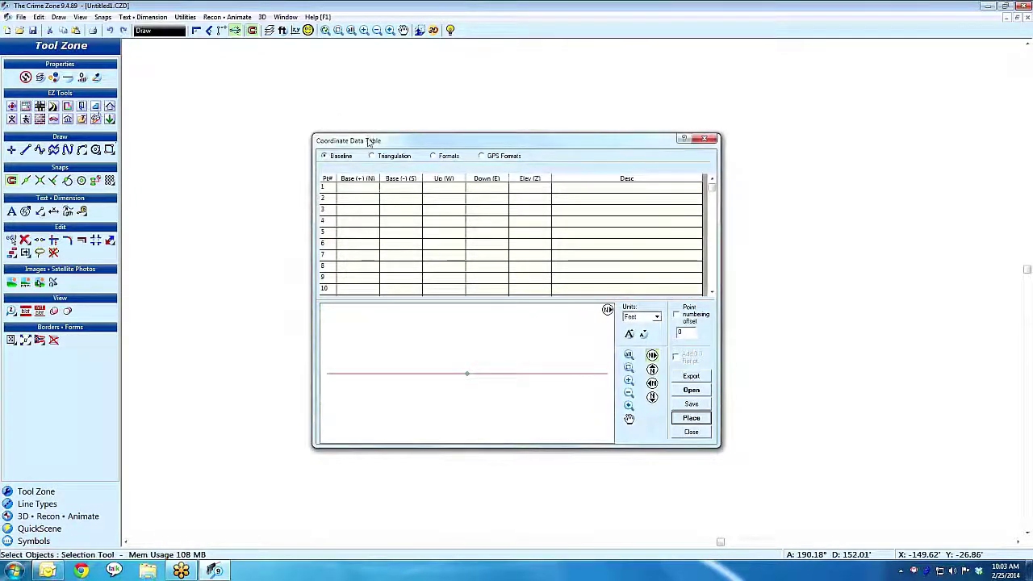
drag(372, 142, 281, 117)
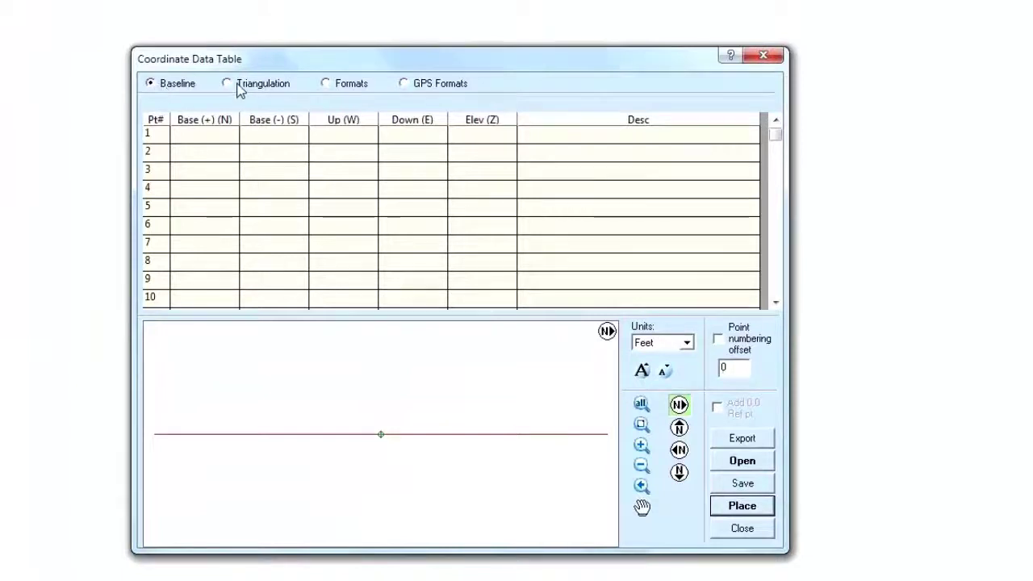
- Review the Formats and GPS Formats entry layouts of the Coordinate Data Table and return it to Baseline
click(340, 87)
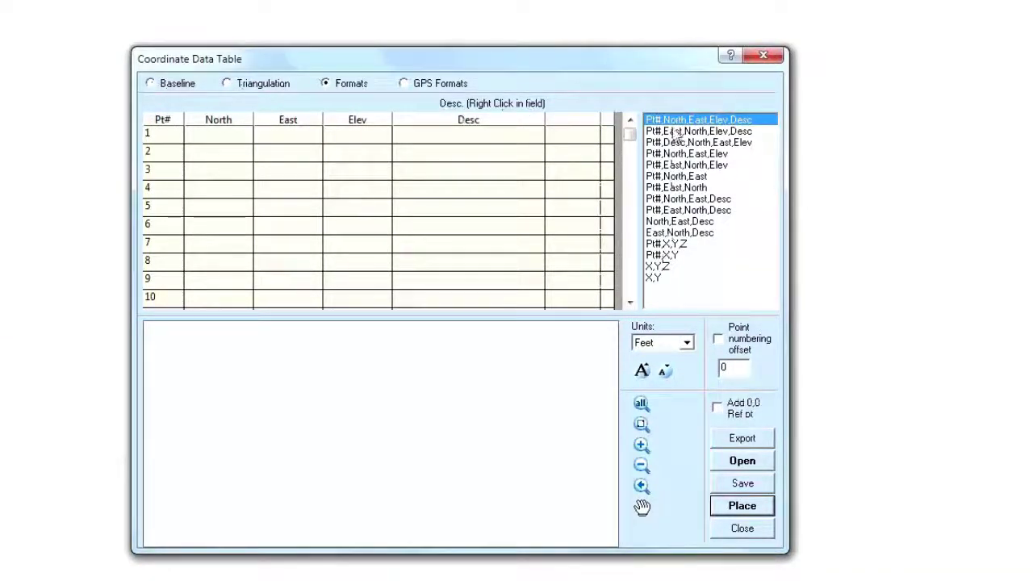
click(406, 84)
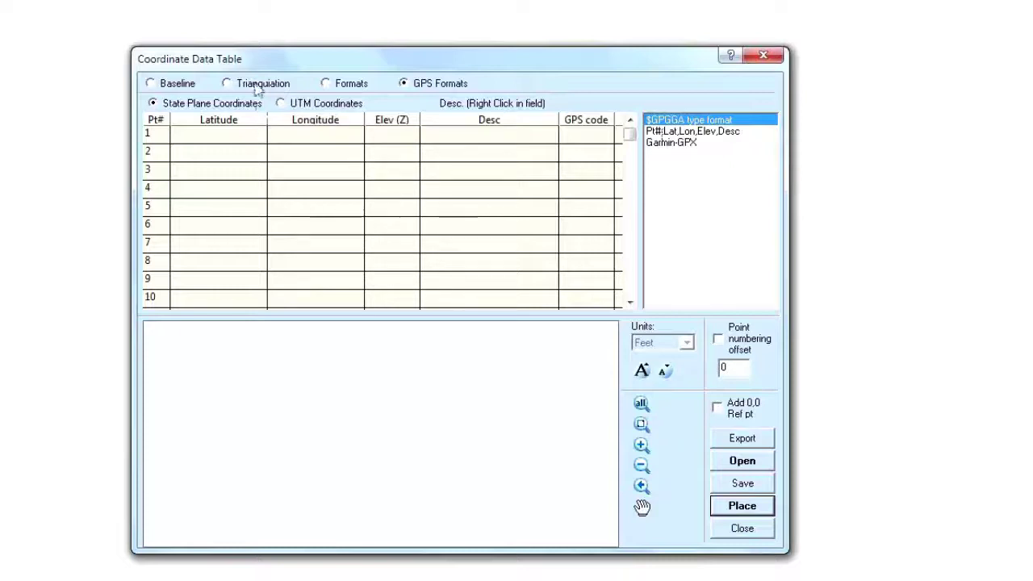
drag(255, 62, 254, 36)
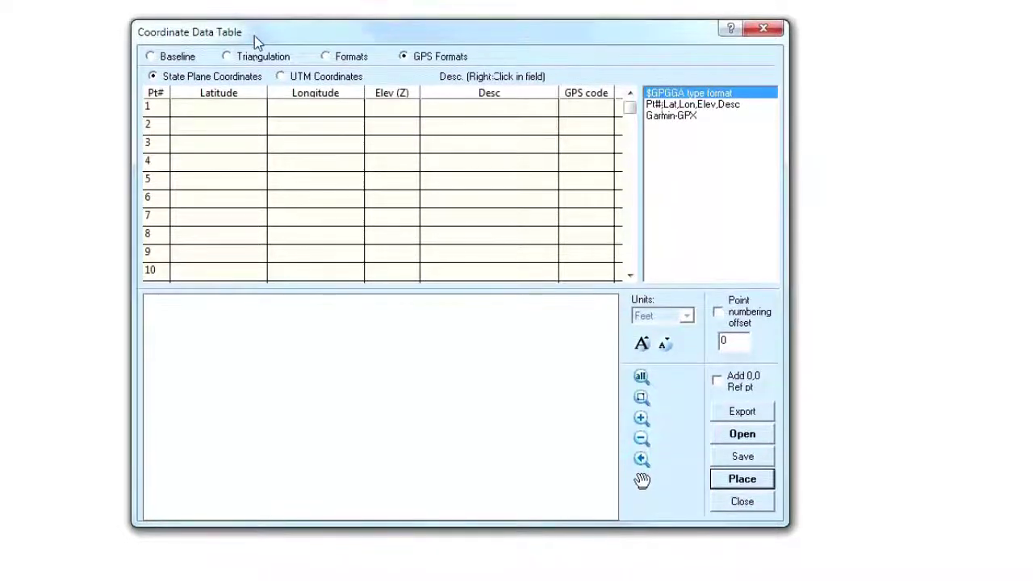
click(164, 63)
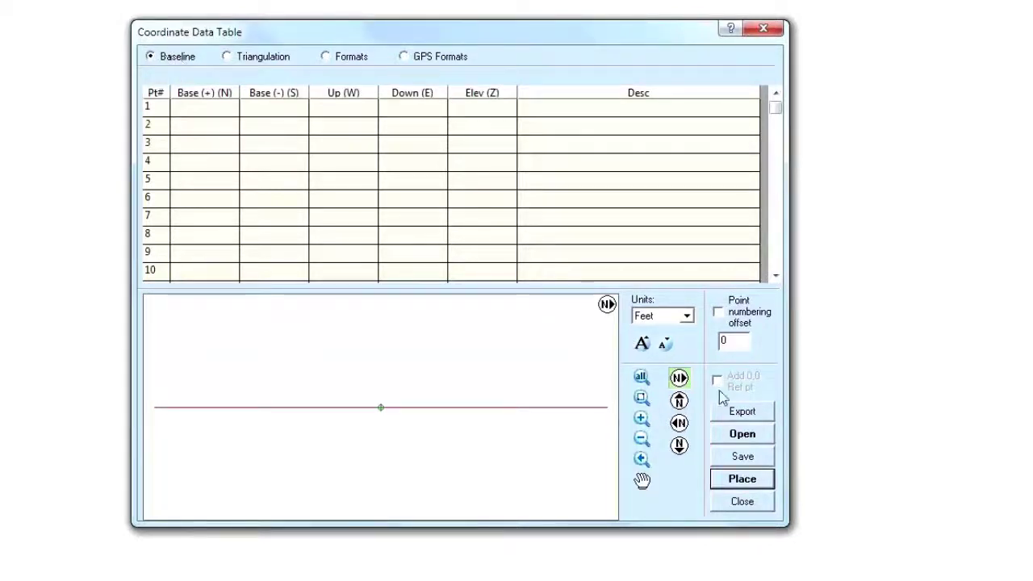
- Load the points from Crime_Scene.TXT into the baseline table
click(743, 434)
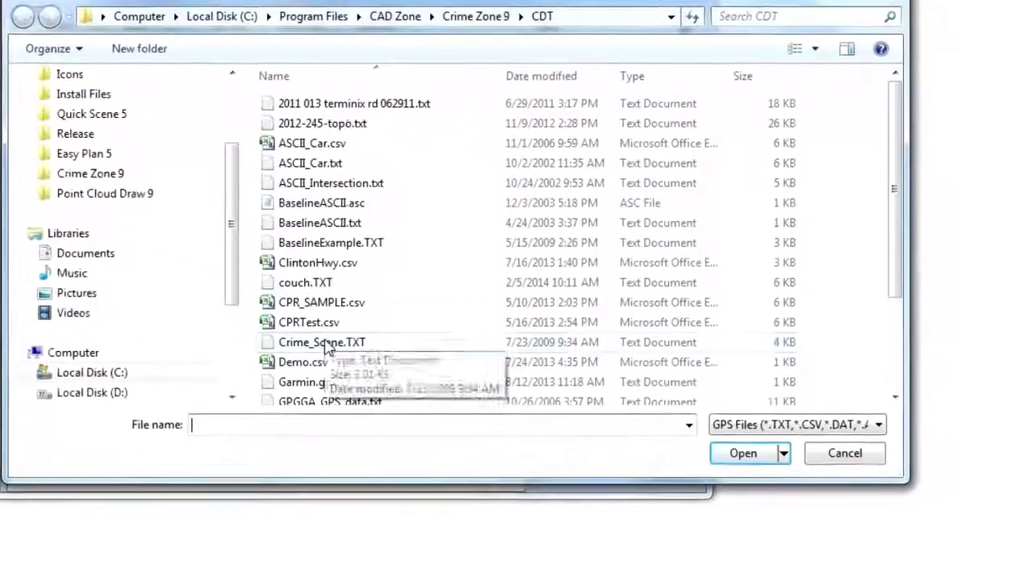
double_click(431, 384)
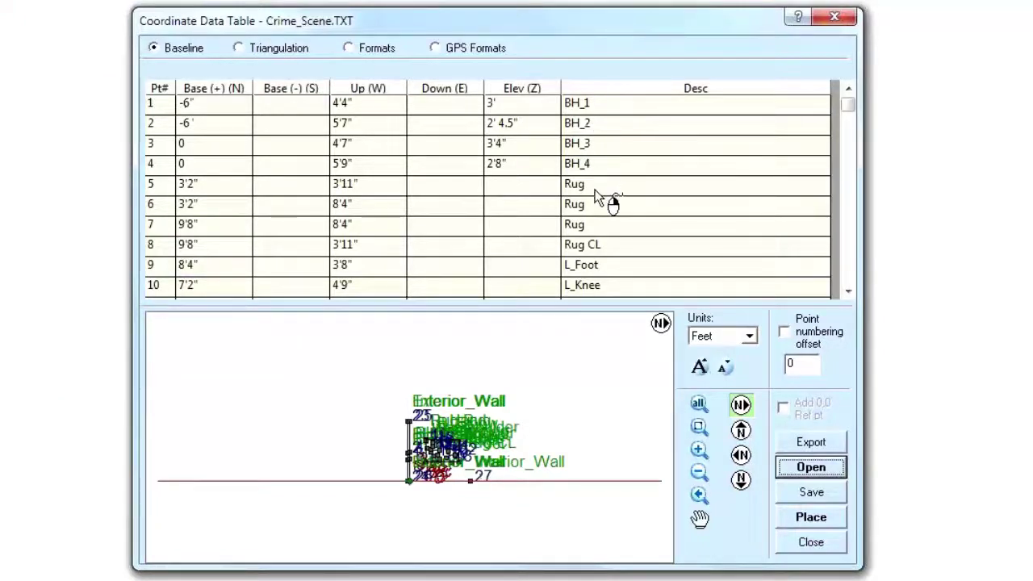
mouse_move(848, 105)
mouse_down()
mouse_move(849, 118)
mouse_move(849, 104)
mouse_up()
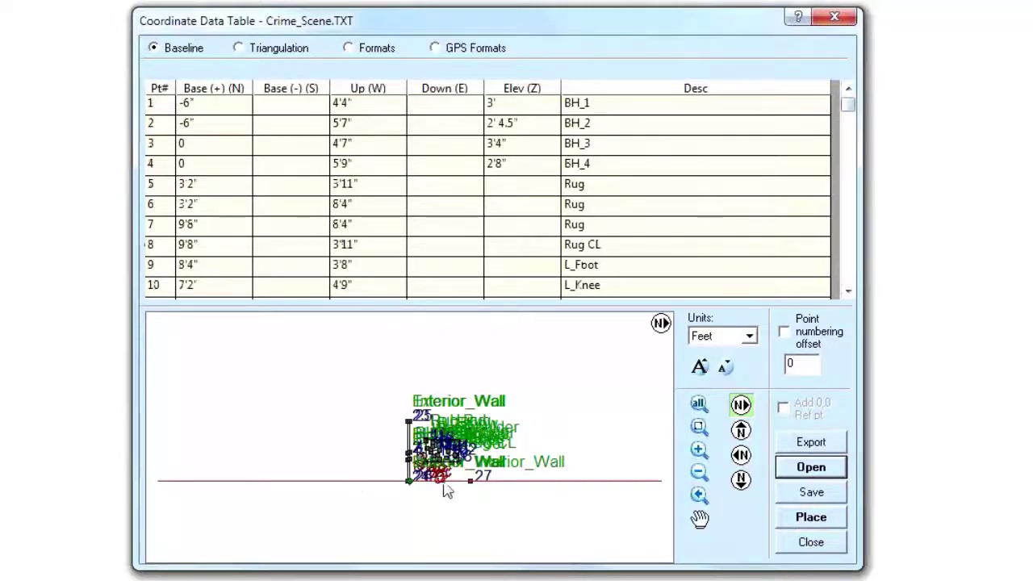
- Reduce the text size of the point labels in the table's preview
scroll(481, 456, up, 3)
scroll(460, 456, down, 3)
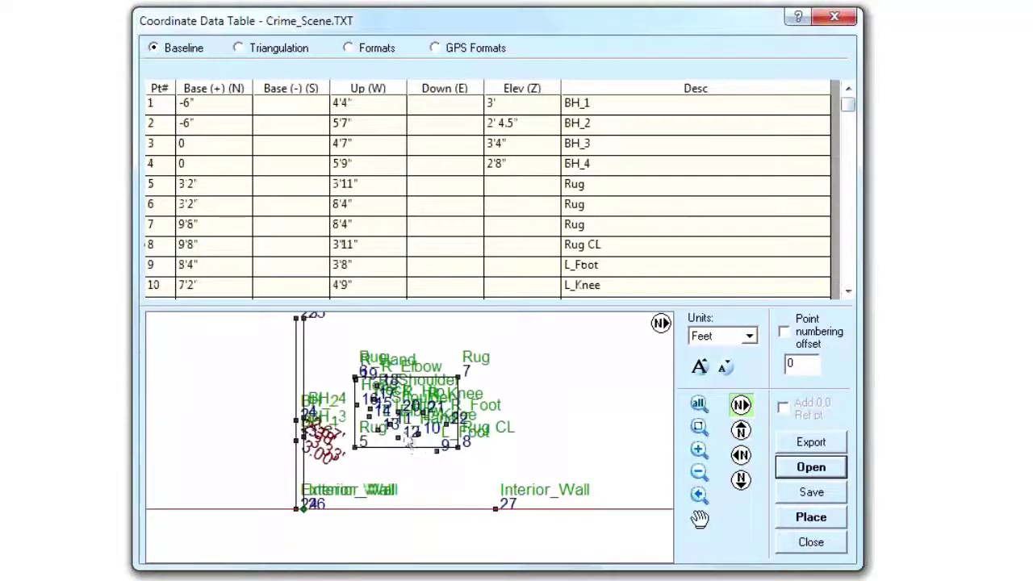
click(726, 367)
click(728, 367)
click(728, 367)
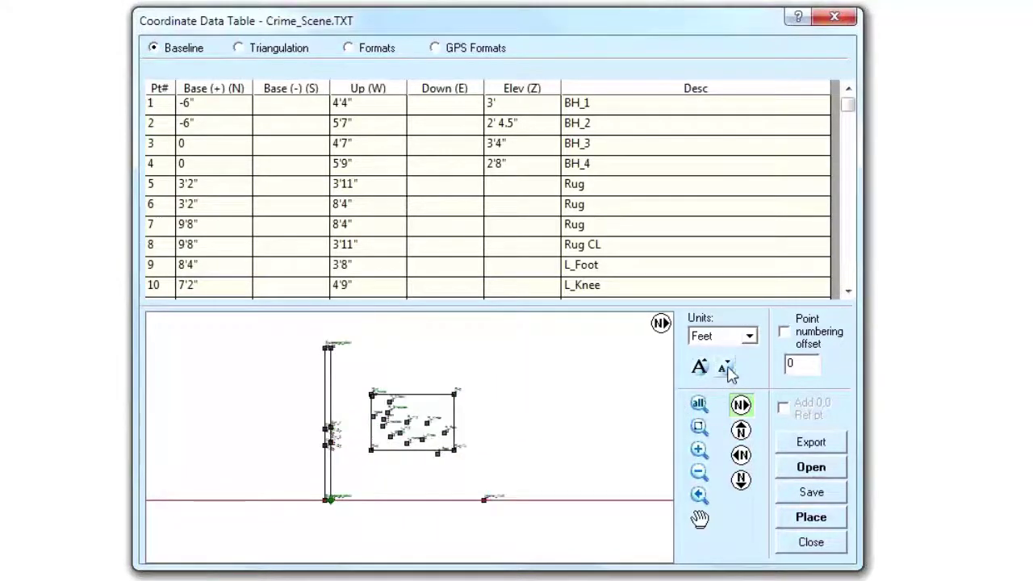
scroll(487, 446, up, 2)
scroll(346, 402, down, 1)
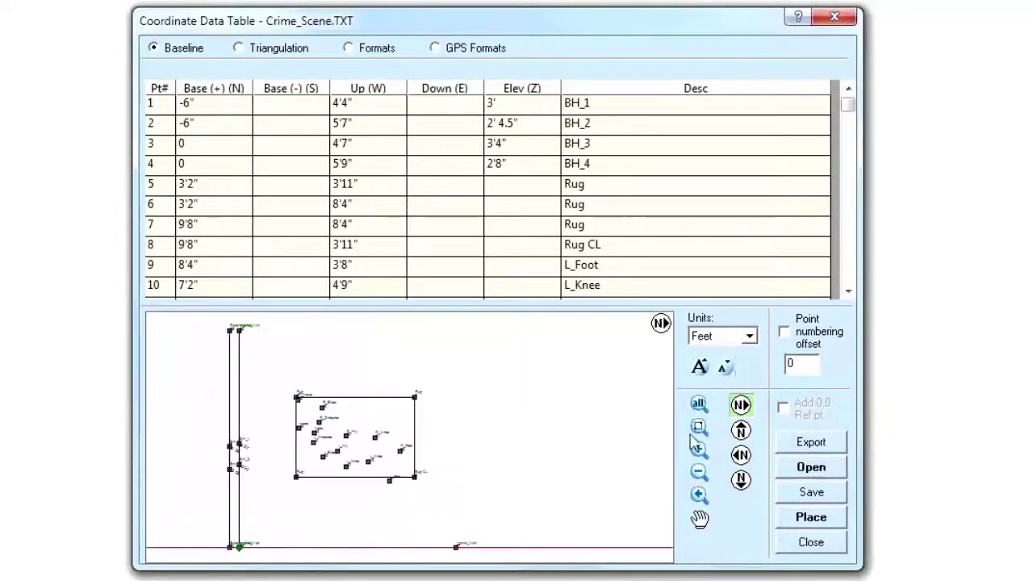
- Enlarge the preview's point labels so the names around the rug and body can be read
click(699, 368)
scroll(415, 449, up, 2)
scroll(415, 449, up, 1)
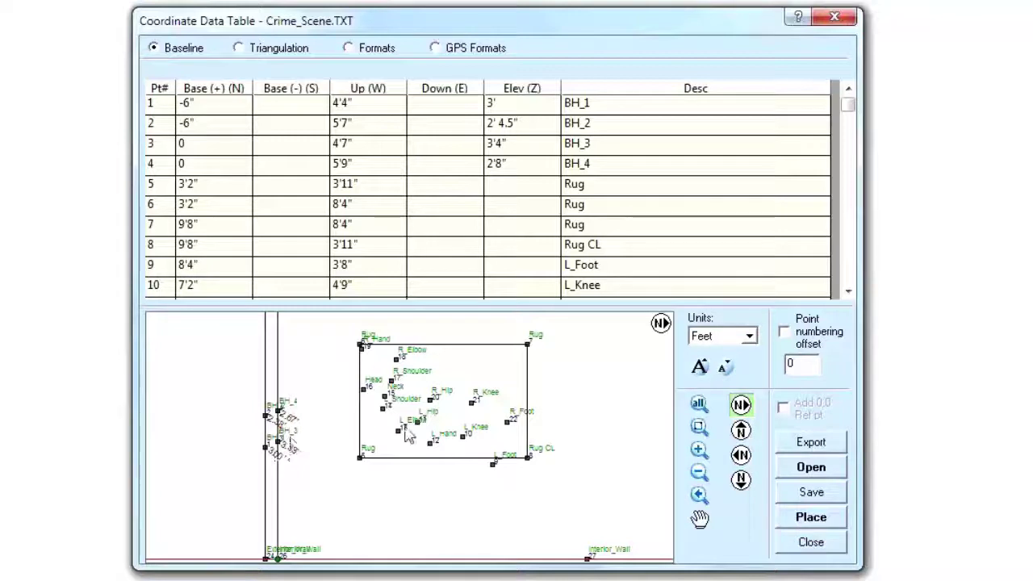
scroll(495, 424, up, 1)
scroll(332, 417, up, 1)
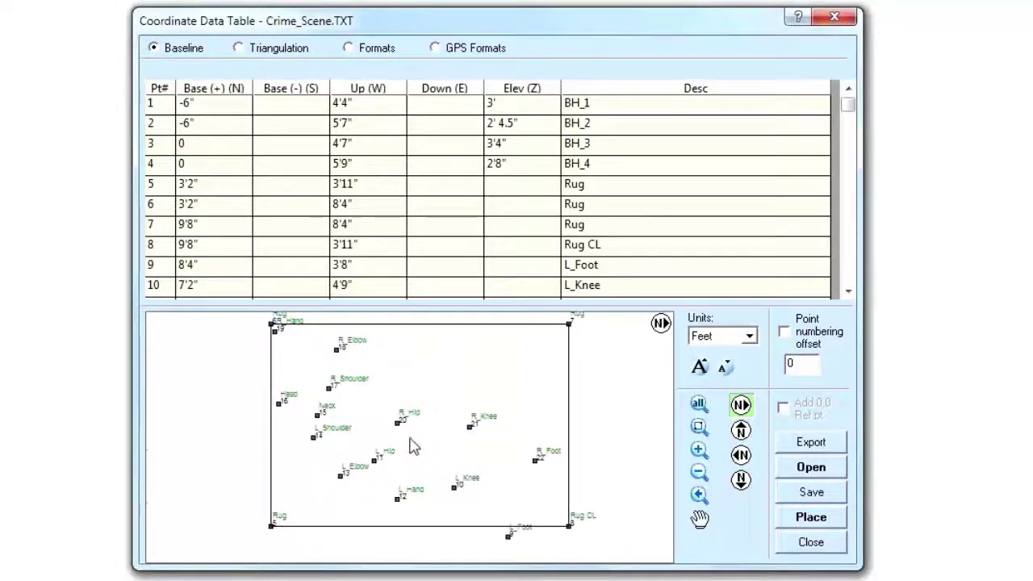
scroll(413, 445, down, 1)
click(700, 368)
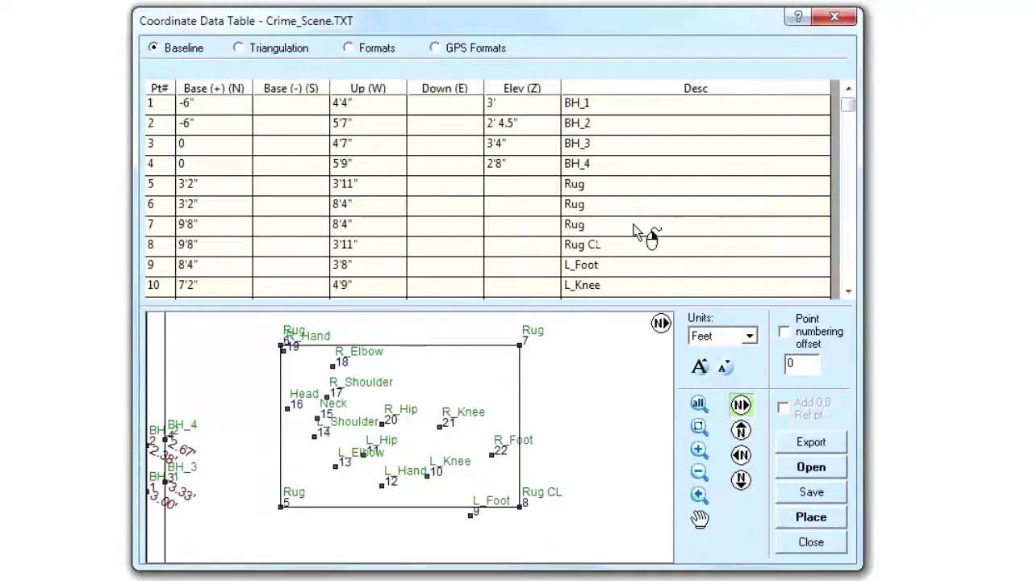
- Try the SC line code on the Rug description of point 5 and restore the description to Rug
right_click(592, 194)
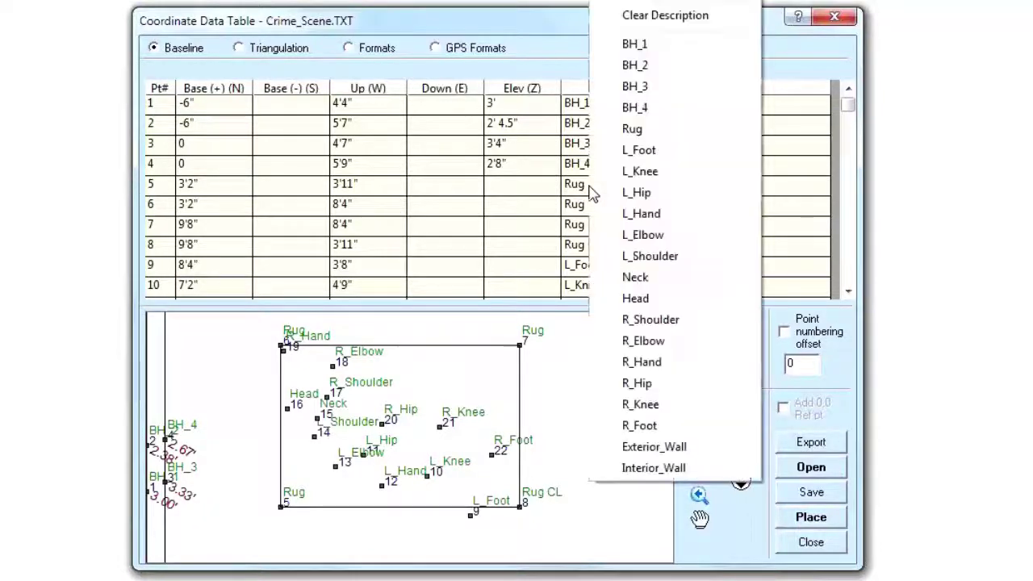
click(658, 2)
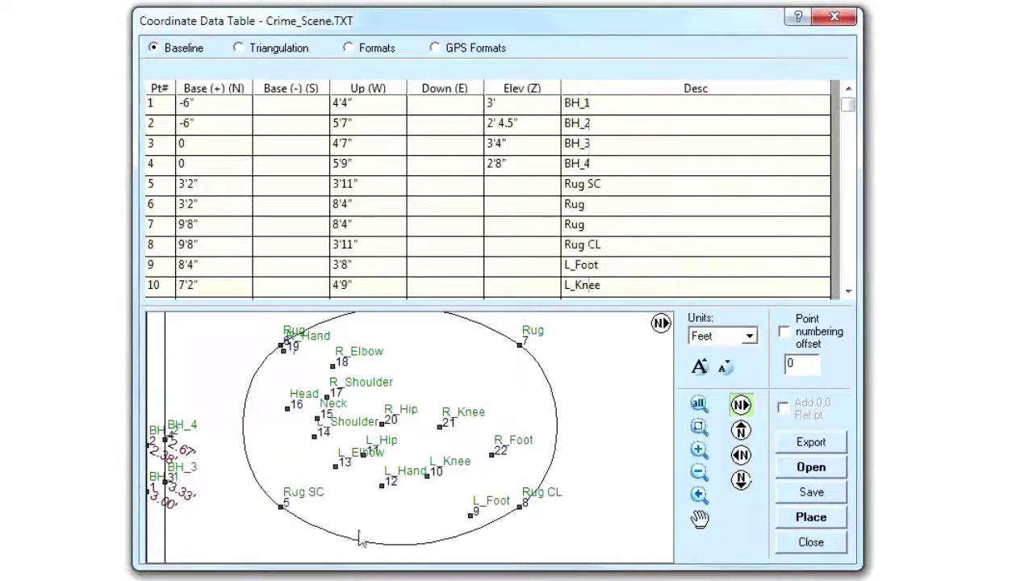
right_click(607, 184)
click(676, 12)
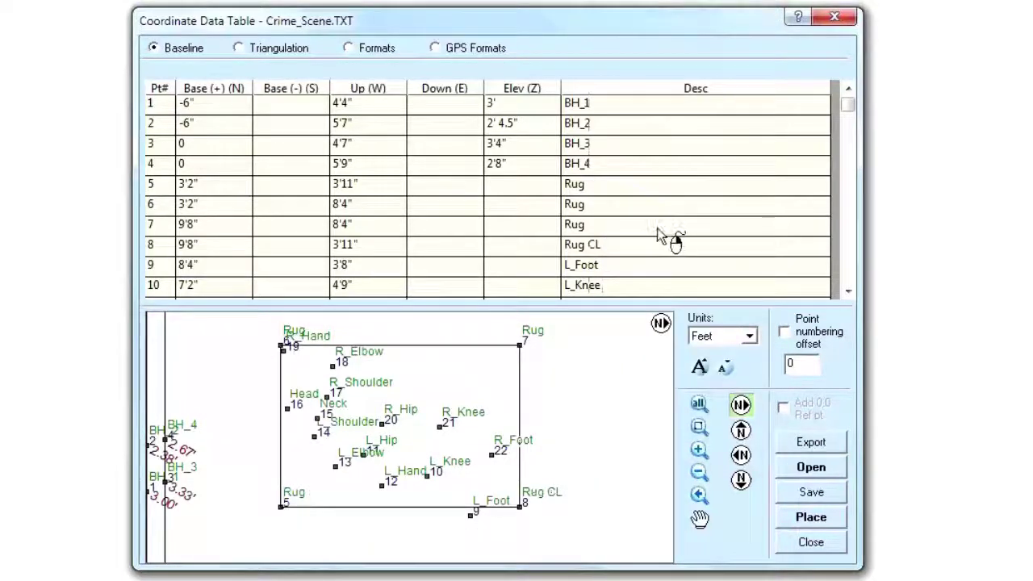
right_click(595, 188)
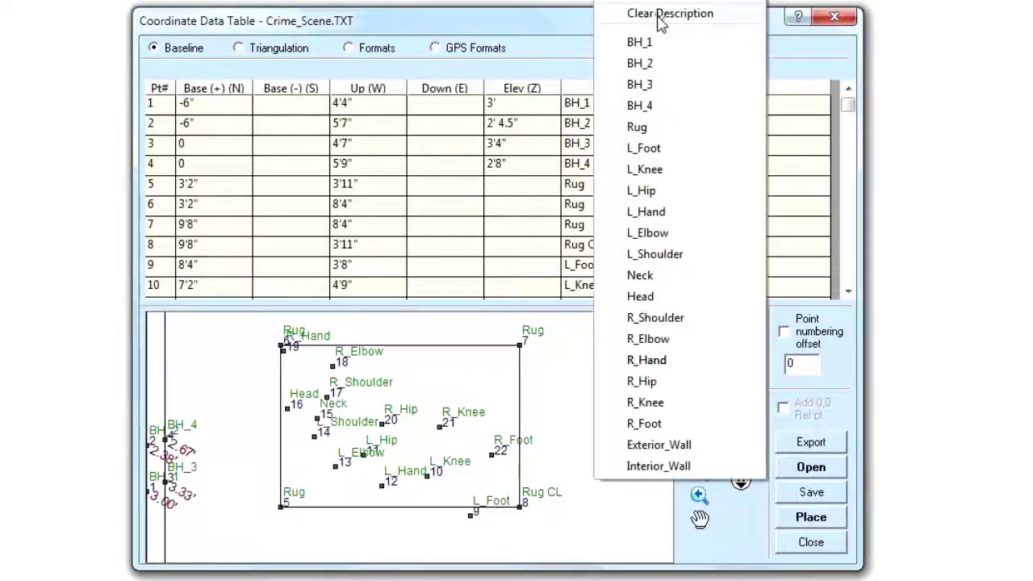
click(559, 222)
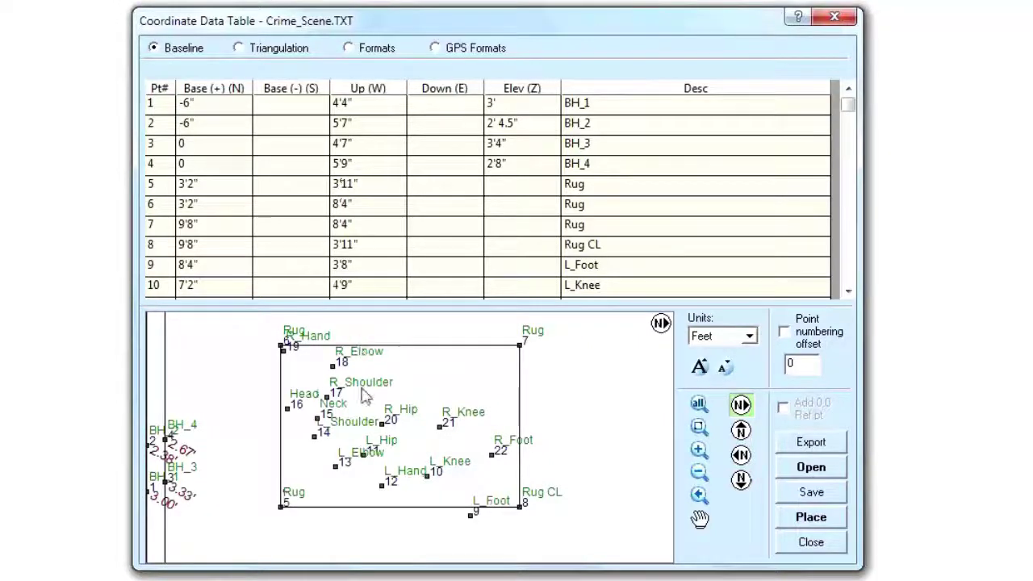
- Place the Crime_Scene.TXT points and lines in the drawing and delete the long horizontal baseline
scroll(252, 521, down, 1)
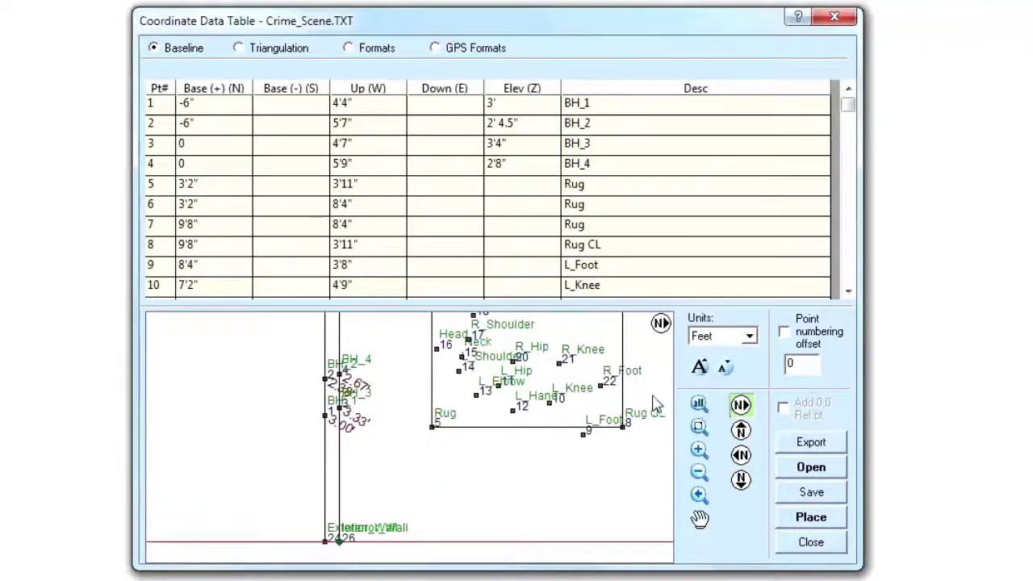
scroll(530, 372, up, 1)
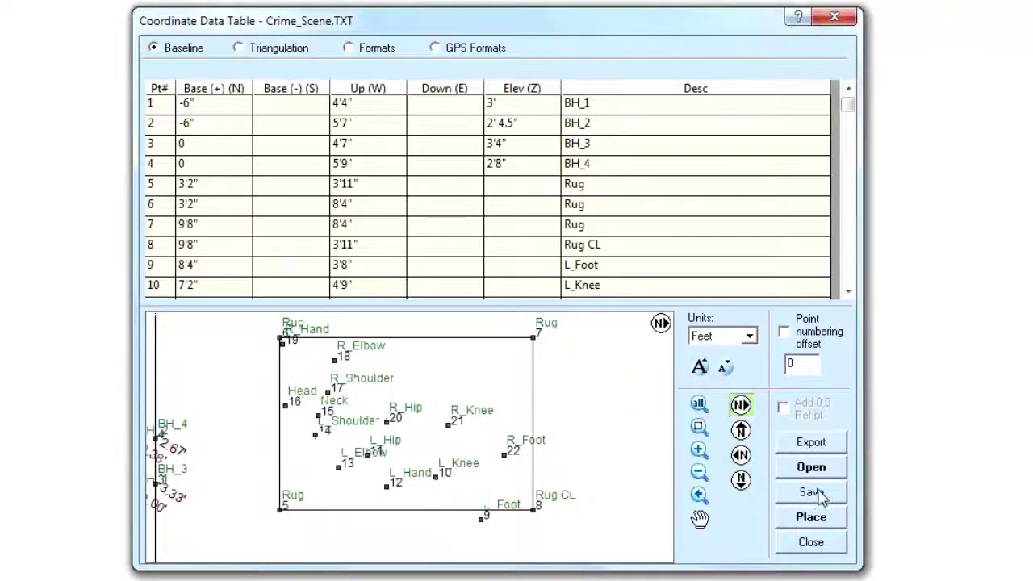
click(811, 521)
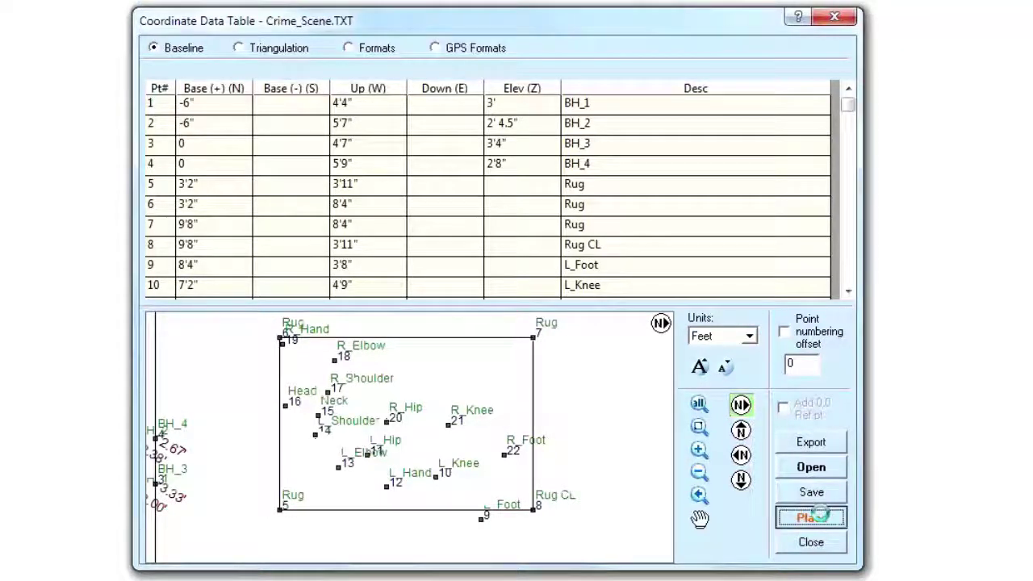
click(339, 313)
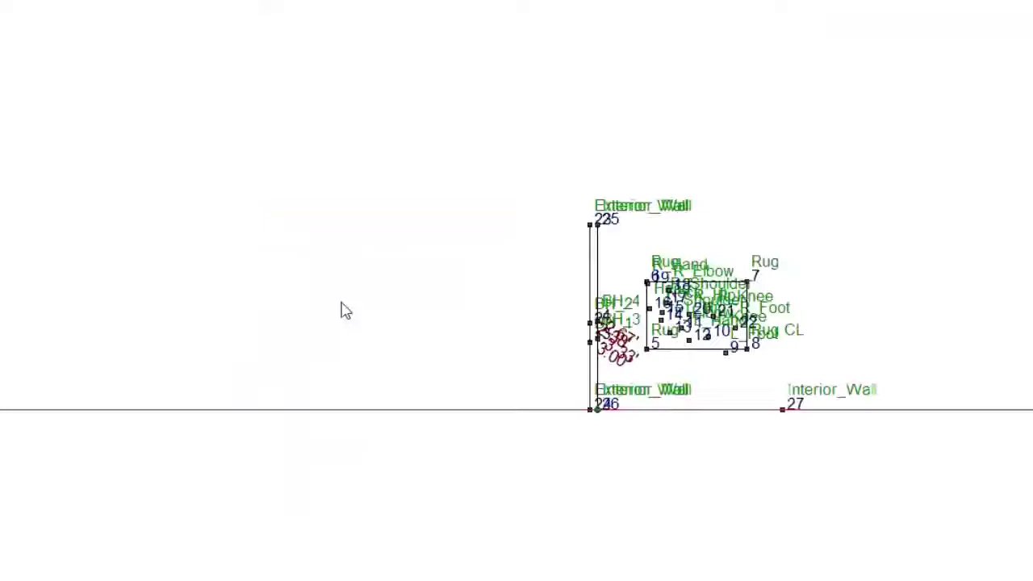
click(417, 411)
key(Delete)
- Open the point label settings from the R_Shoulder label and set the label height to 0.16
scroll(432, 410, up, 4)
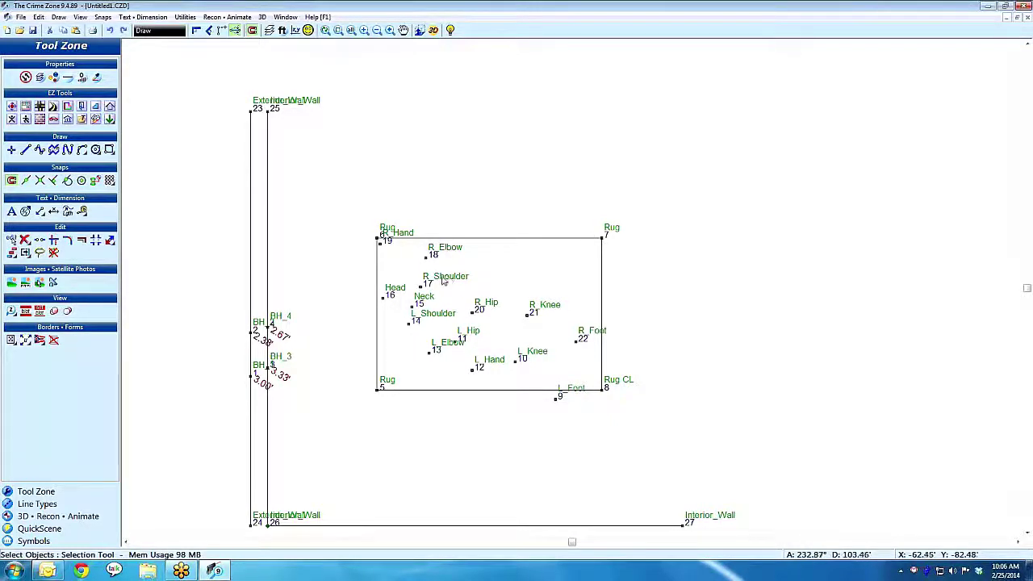
click(443, 279)
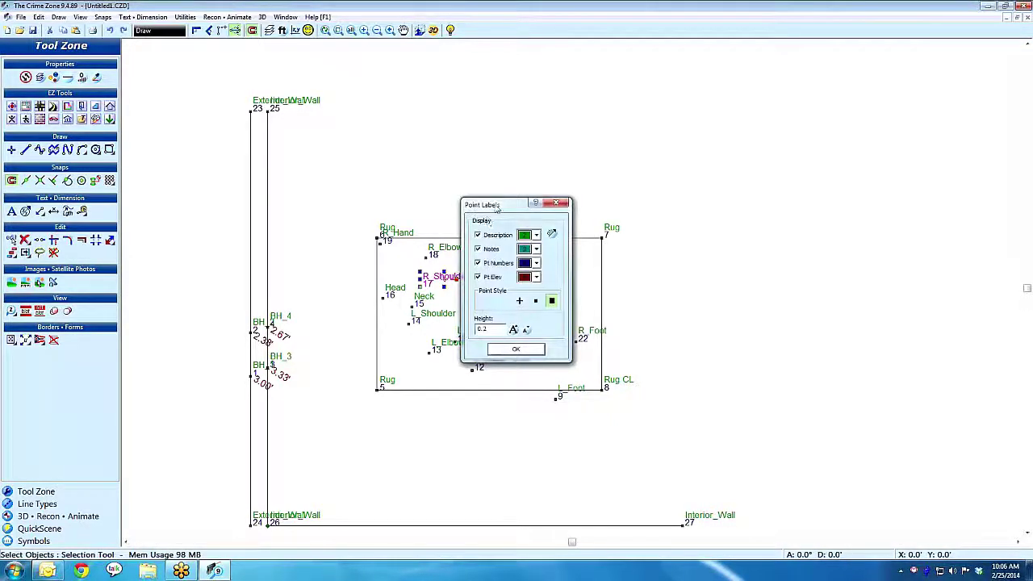
mouse_move(496, 207)
mouse_down()
mouse_move(525, 133)
mouse_move(654, 98)
mouse_up()
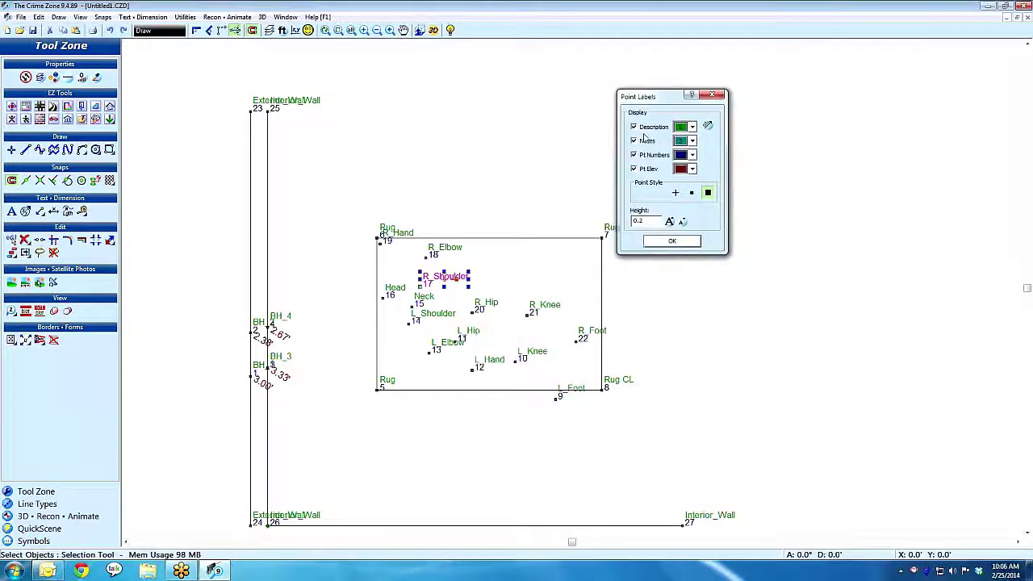
click(669, 221)
click(670, 221)
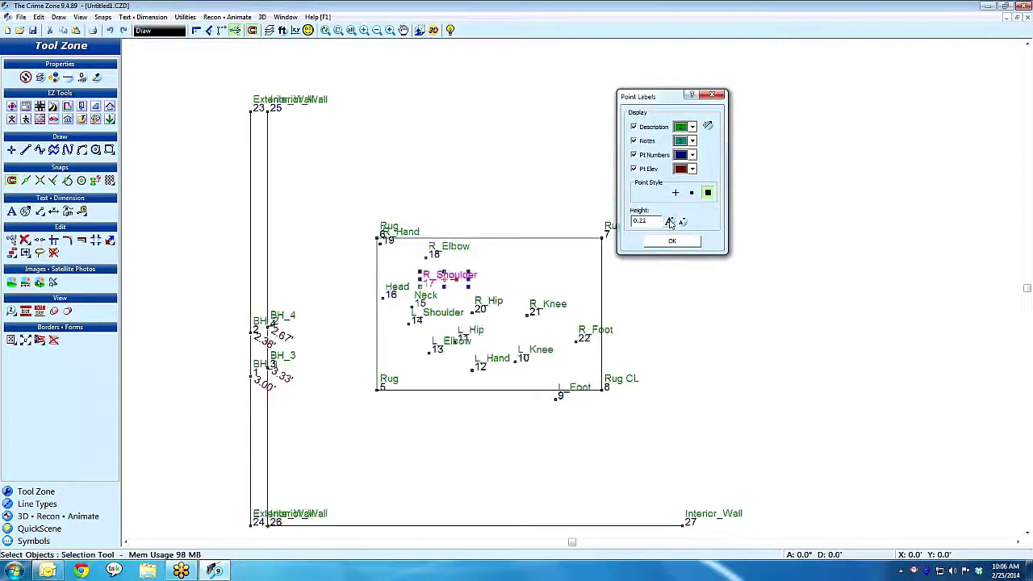
click(670, 222)
click(669, 221)
click(684, 222)
click(684, 222)
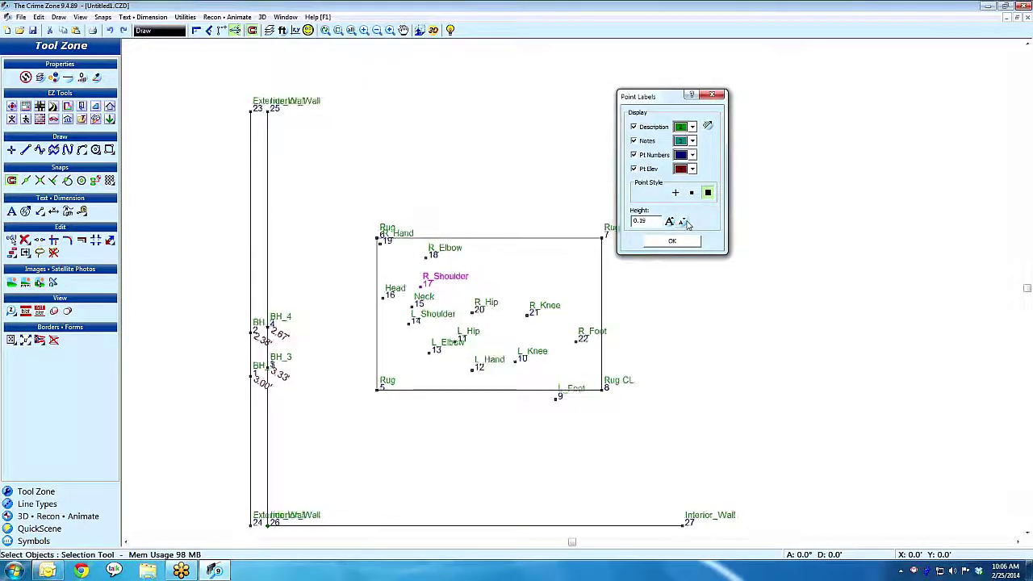
click(684, 222)
click(684, 222)
click(683, 222)
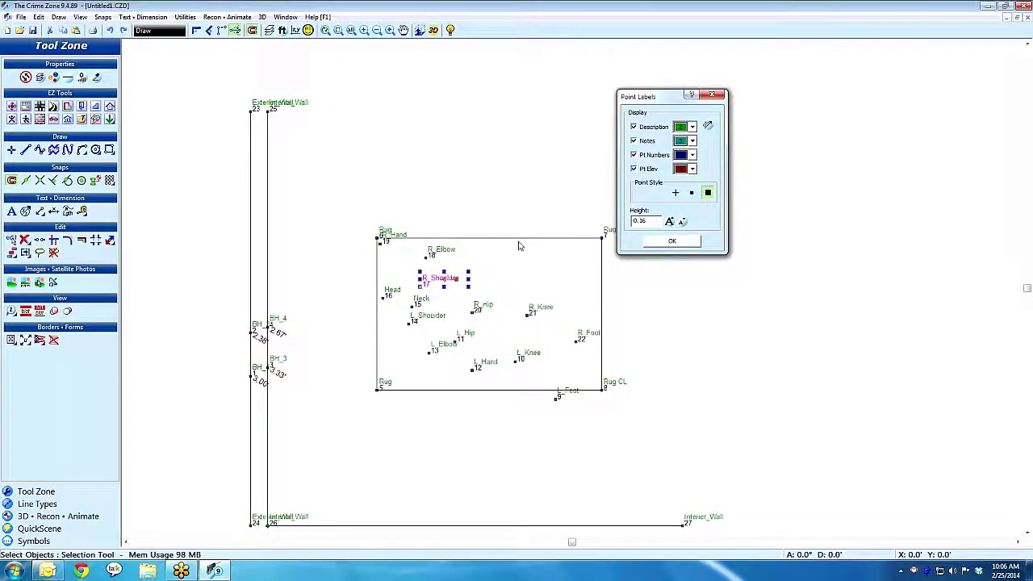
- Turn off notes in the point labels, and toggle point numbers, descriptions and elevations off and back on
click(635, 142)
click(642, 156)
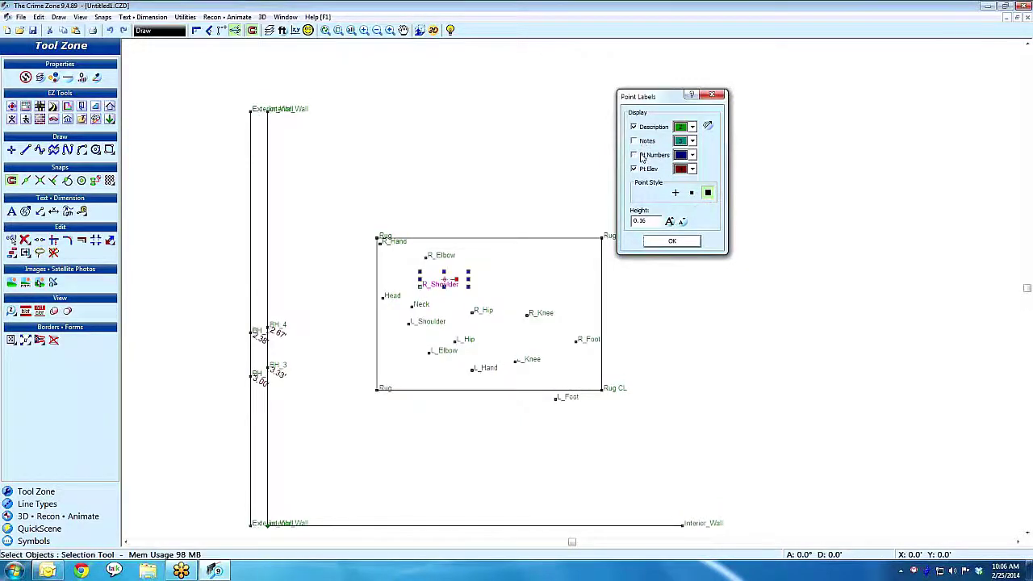
click(642, 156)
click(634, 128)
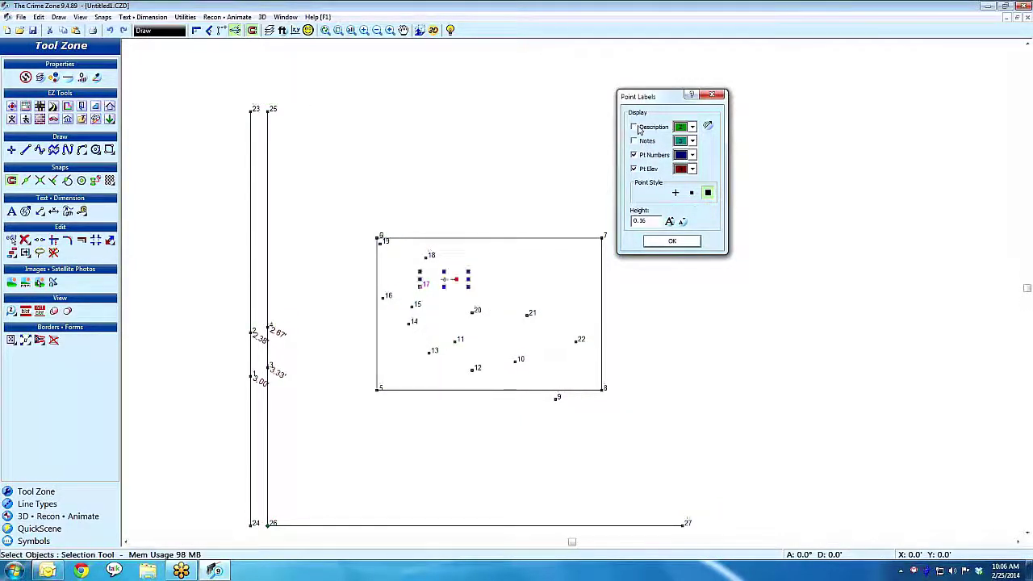
click(638, 169)
click(635, 169)
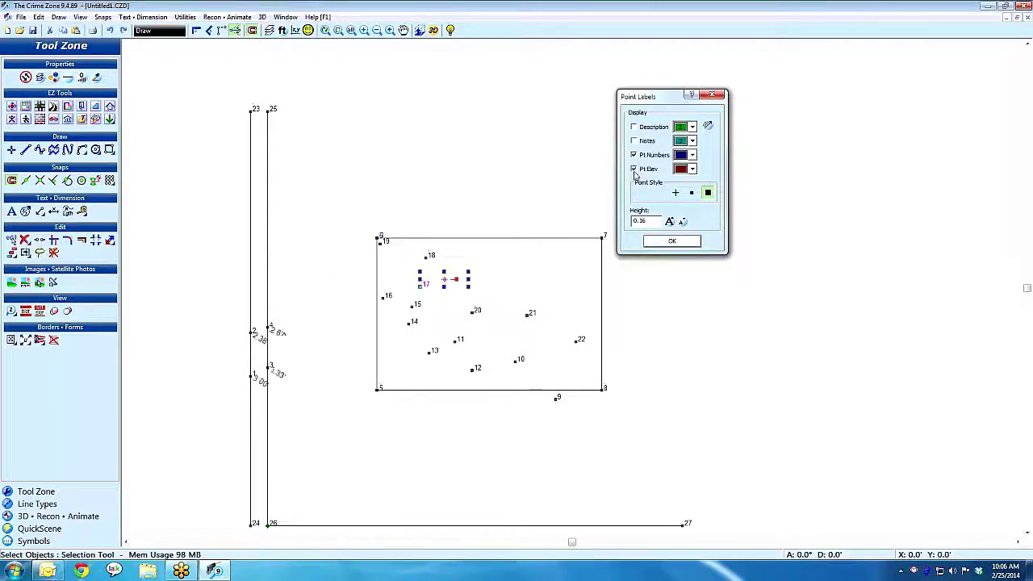
click(640, 128)
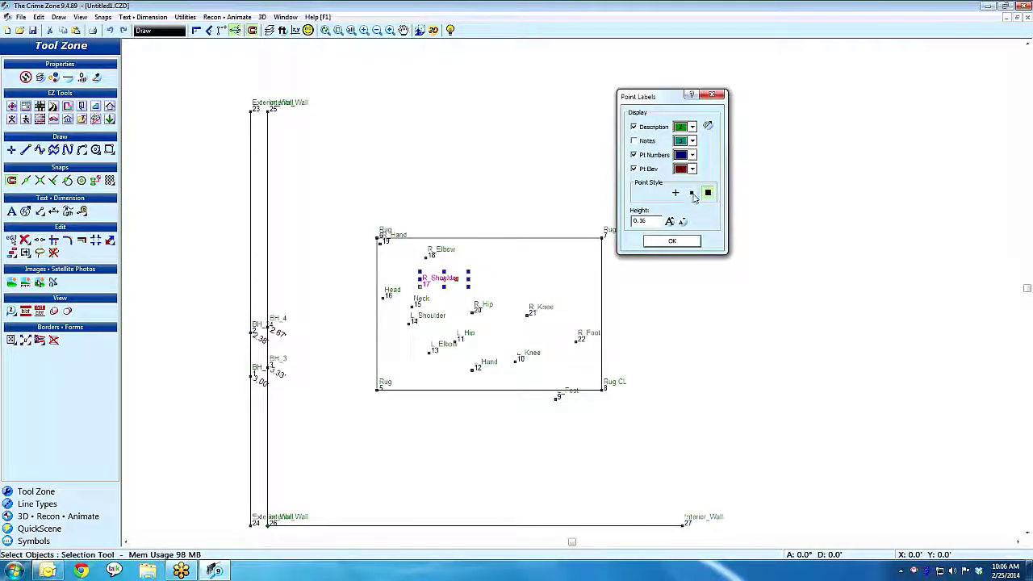
- Try the normal cross point style, set the point style to the large square dot, and accept the label settings
click(676, 194)
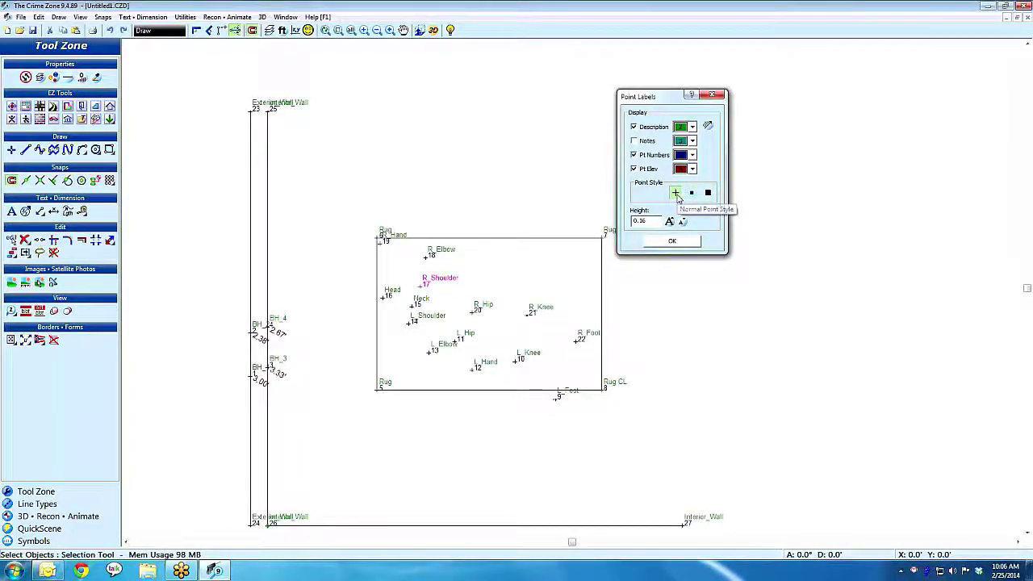
click(708, 193)
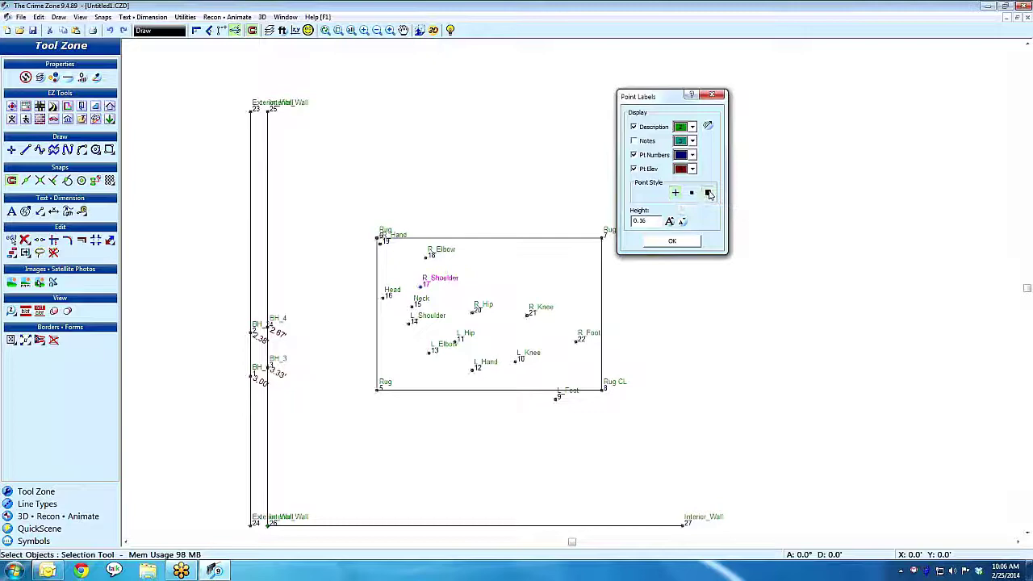
click(673, 242)
scroll(498, 296, down, 1)
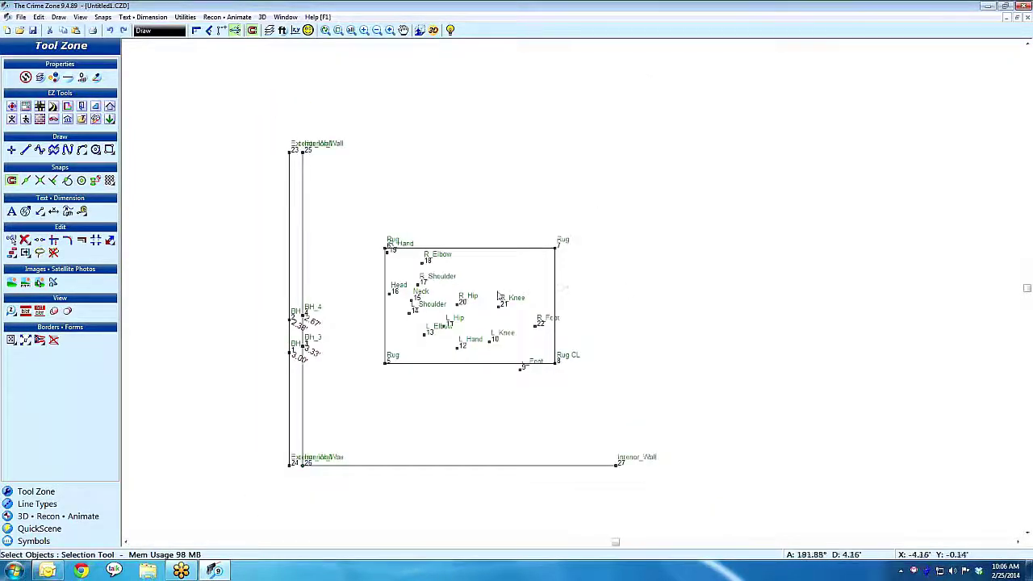
scroll(560, 286, up, 3)
scroll(572, 287, down, 5)
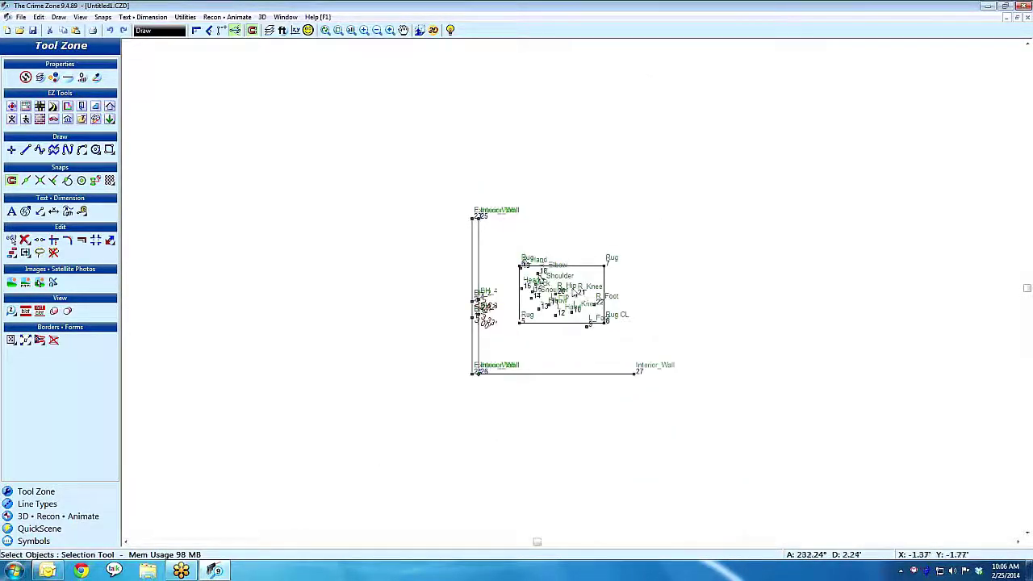
scroll(572, 289, up, 3)
scroll(573, 292, down, 1)
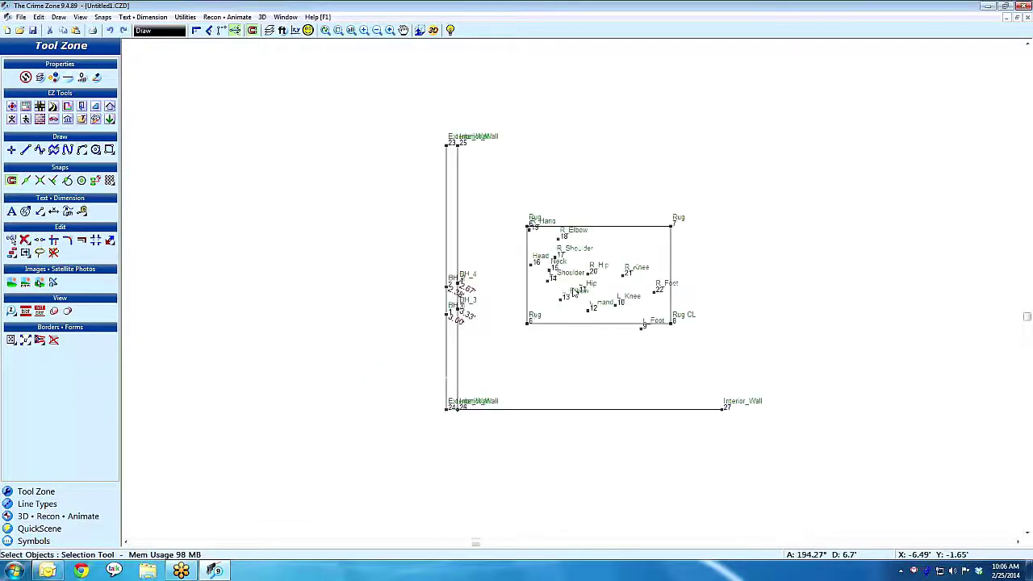
- Draw a continuous line for the legs through the L_Foot, L_Knee, L_Hip, R_Hip, R_Knee and R_Foot points
scroll(574, 292, up, 2)
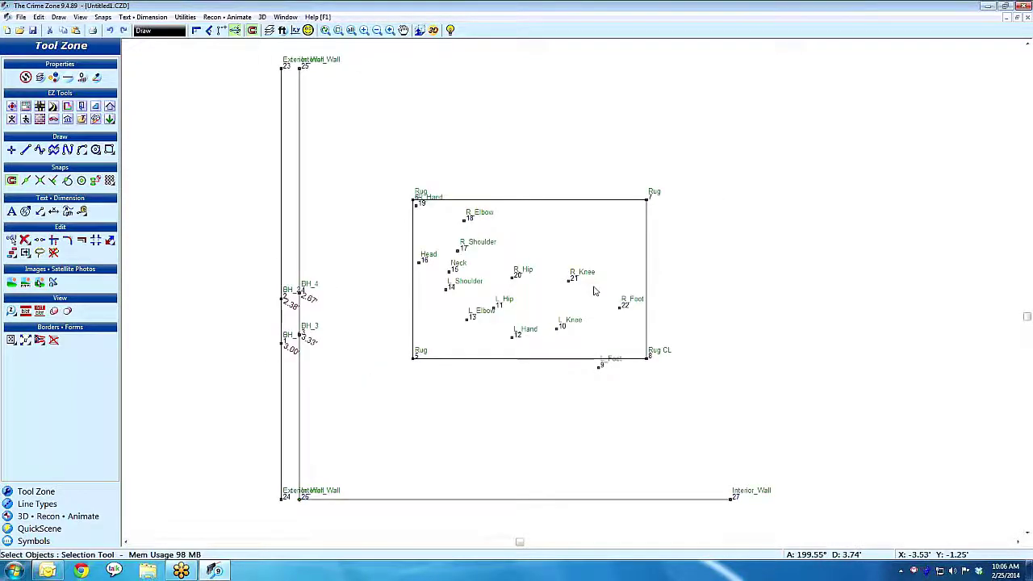
scroll(603, 284, up, 1)
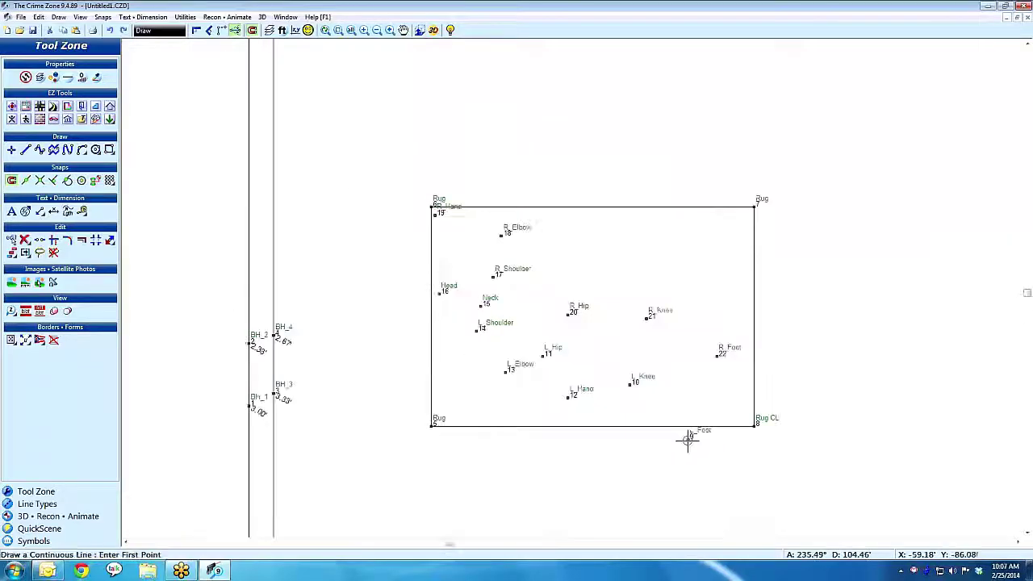
click(688, 435)
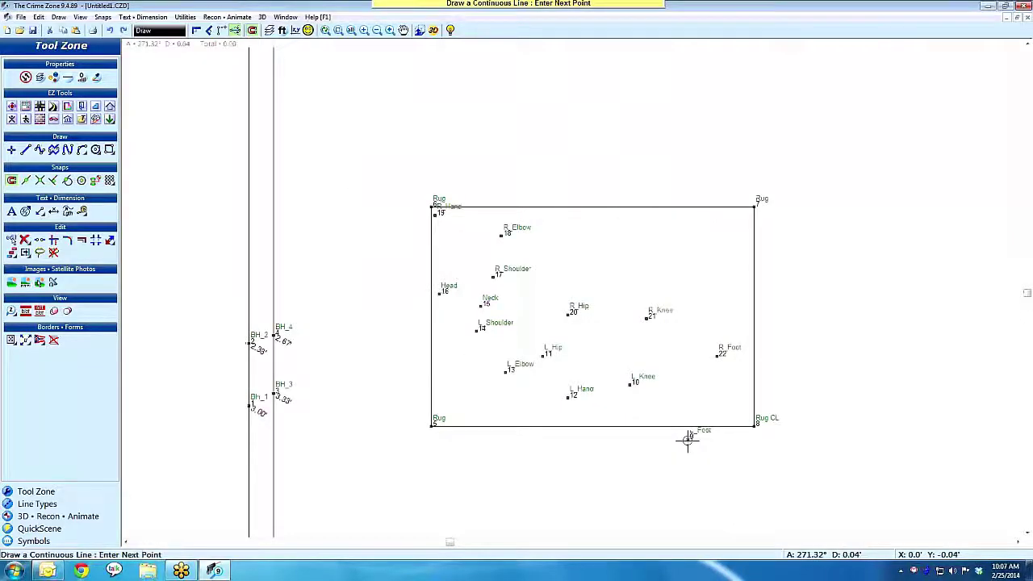
click(635, 385)
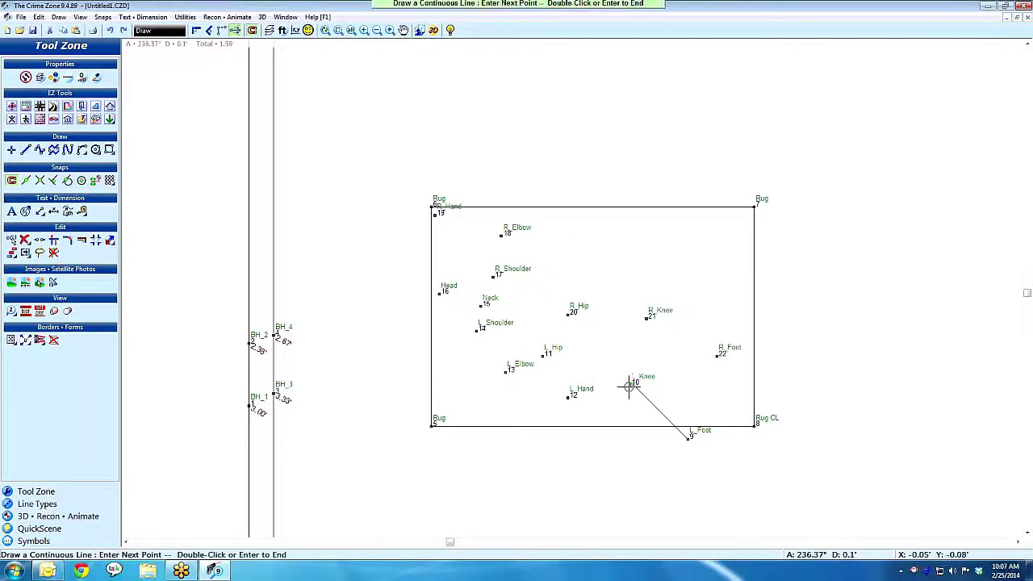
click(547, 356)
click(568, 314)
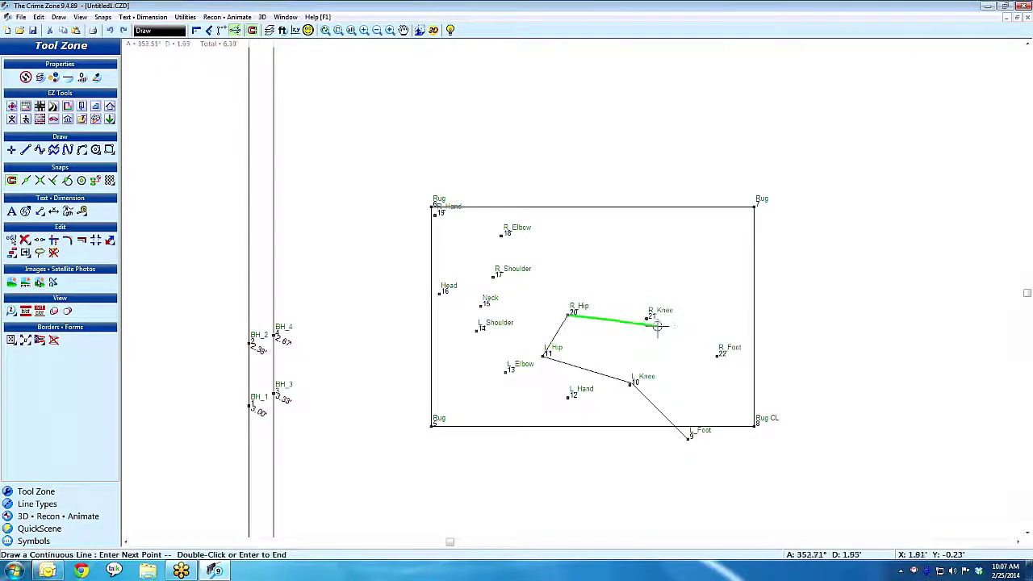
click(648, 318)
click(718, 357)
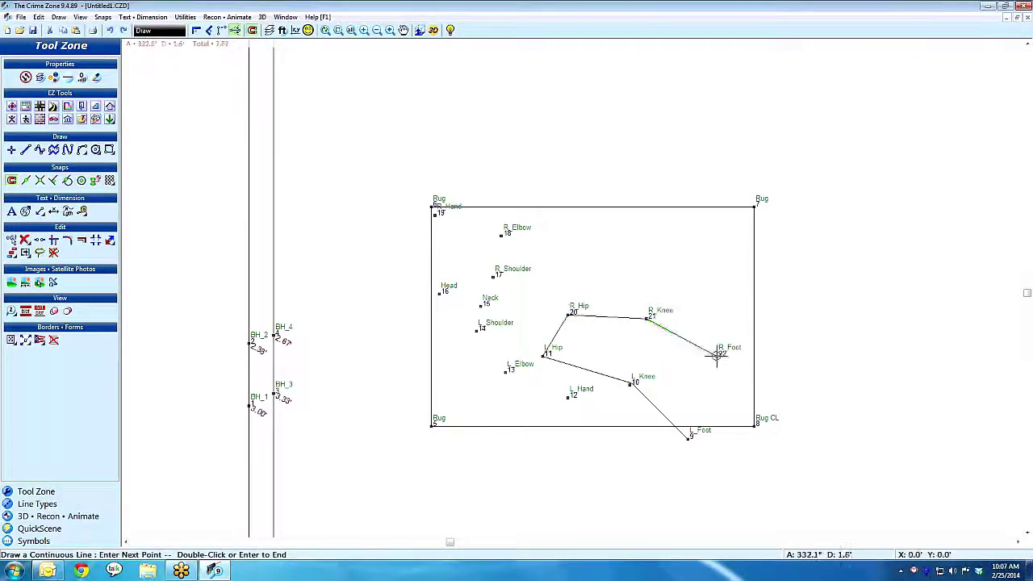
double_click(719, 358)
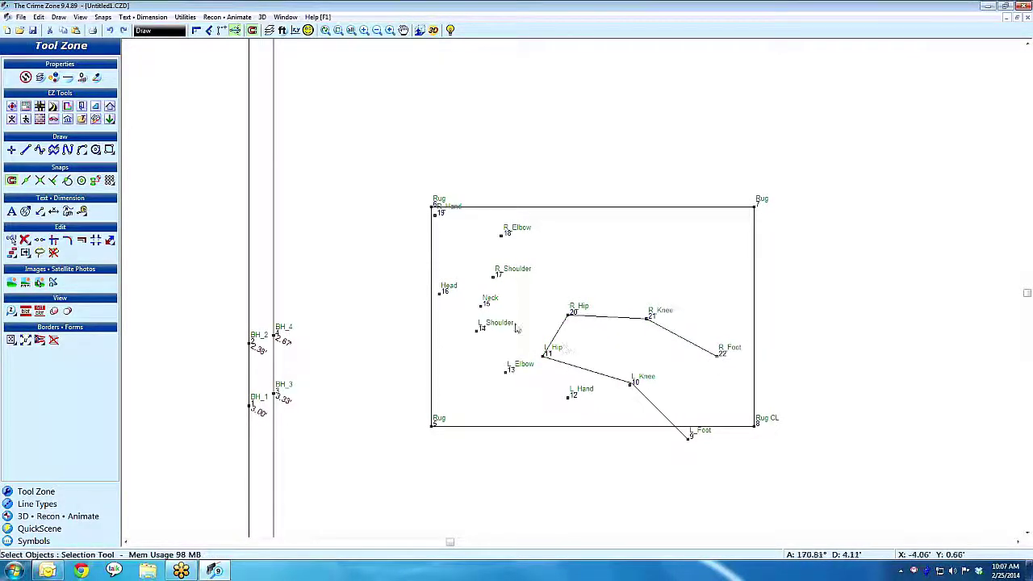
- Draw a continuous line for the spine from Head through Neck to the middle of the line between the hips
right_click(443, 293)
click(438, 294)
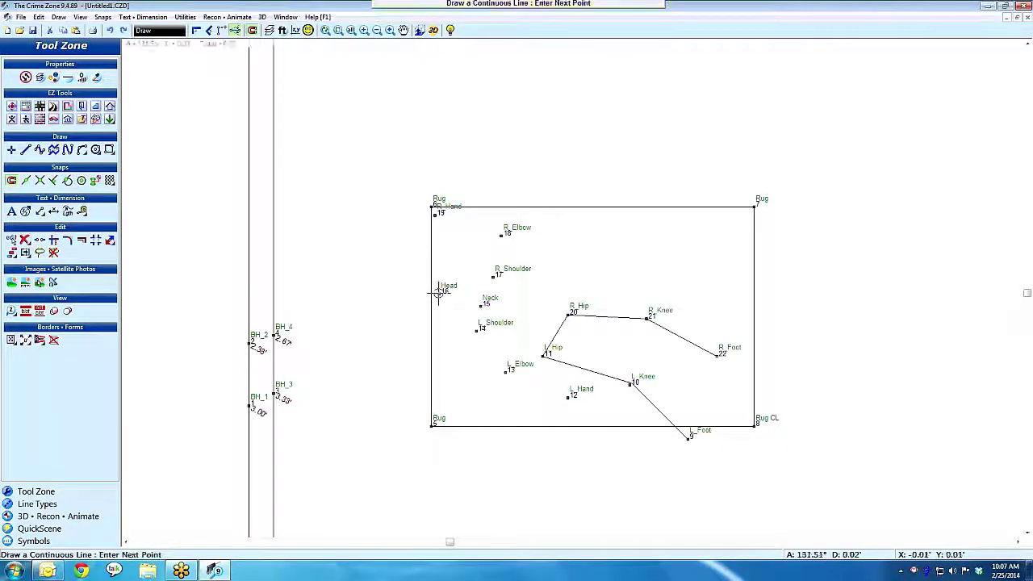
click(481, 305)
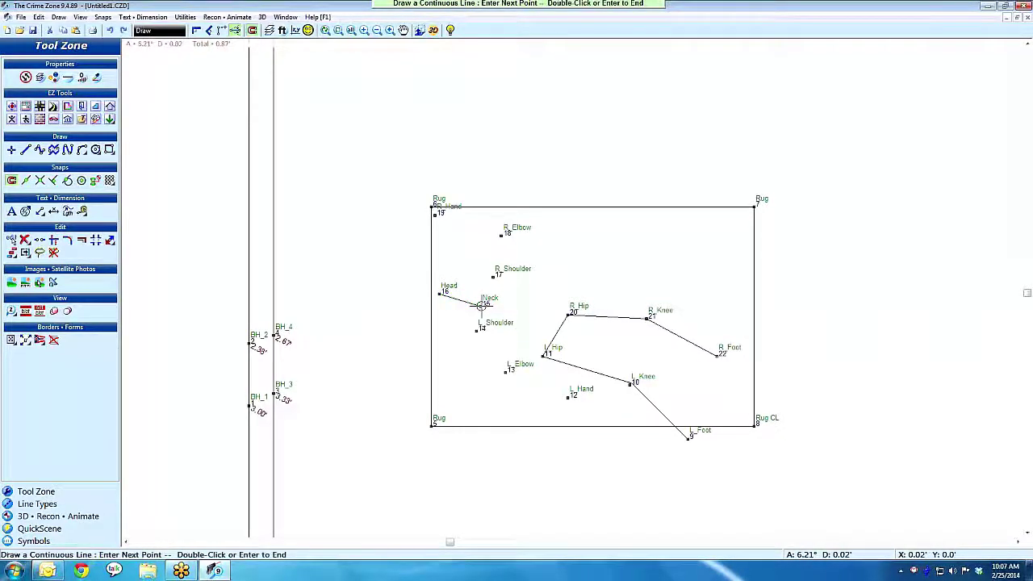
double_click(555, 334)
- Draw a continuous line for the arms from L_Hand through L_Elbow, L_Shoulder, Neck, R_Shoulder and R_Elbow to R_Hand
key(space)
click(570, 397)
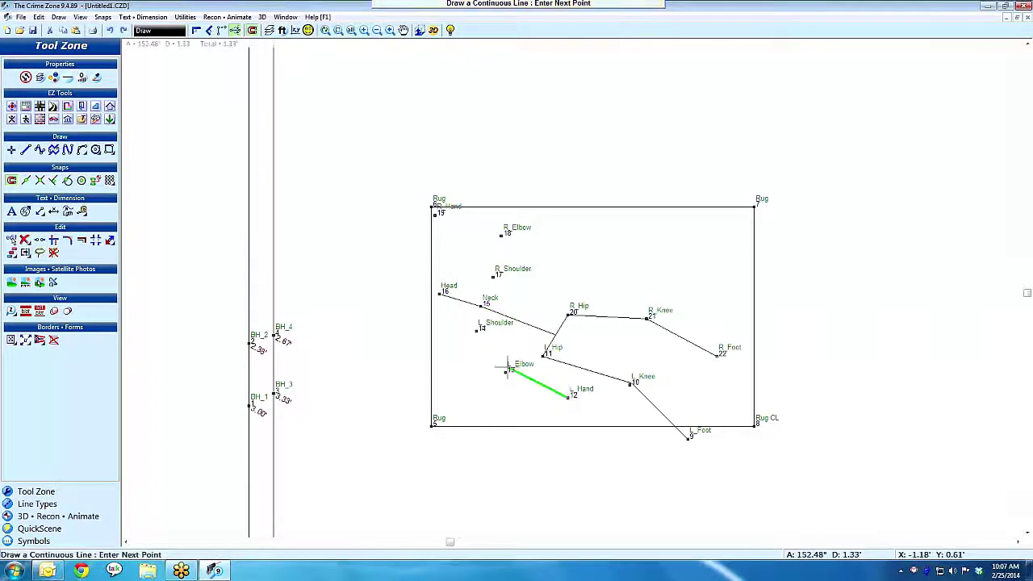
click(506, 369)
click(480, 330)
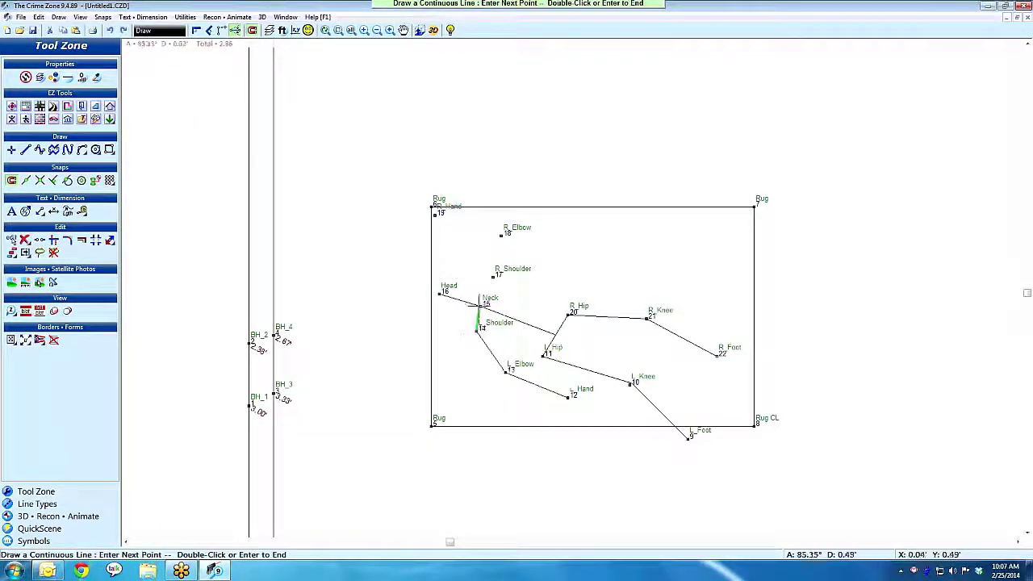
click(483, 304)
click(493, 276)
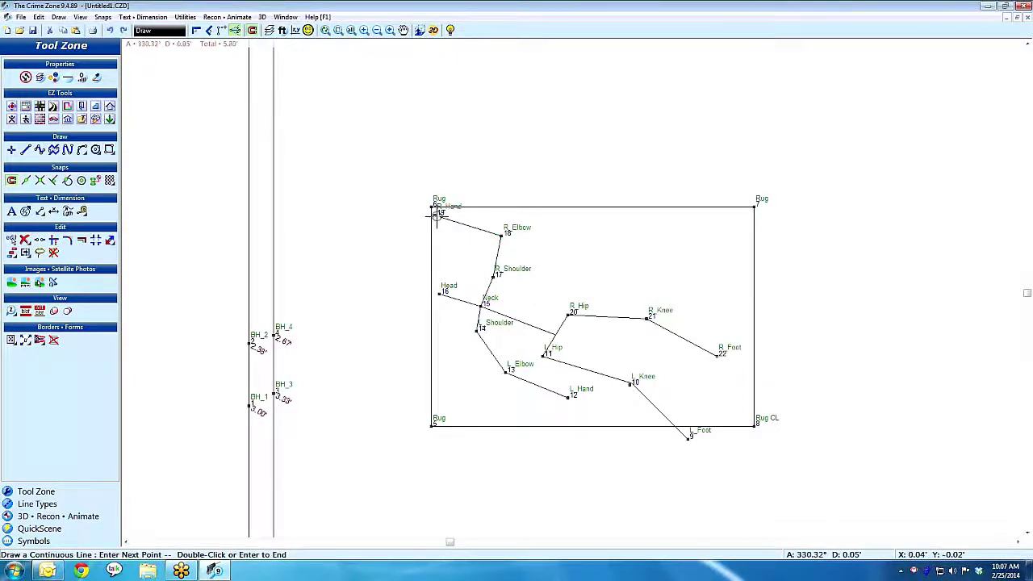
double_click(436, 215)
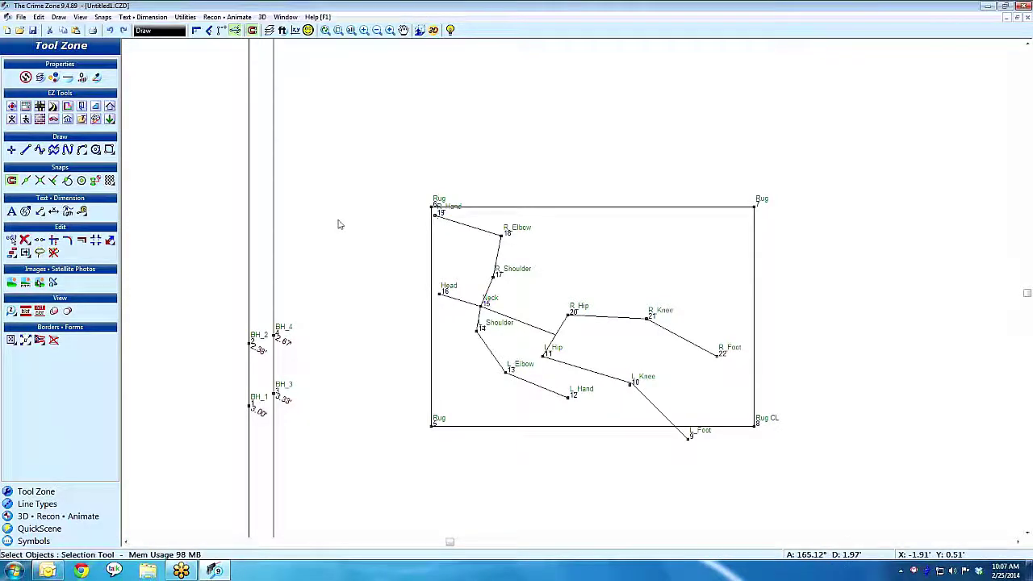
- Open the finished drawing Baseline Final.CZD from the __WEBINAR folder
click(19, 30)
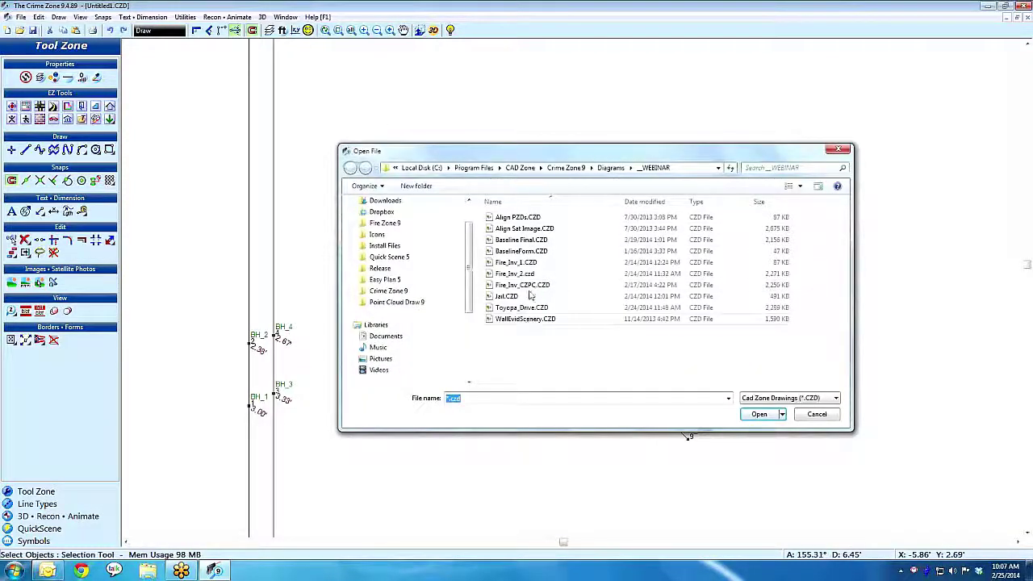
double_click(529, 241)
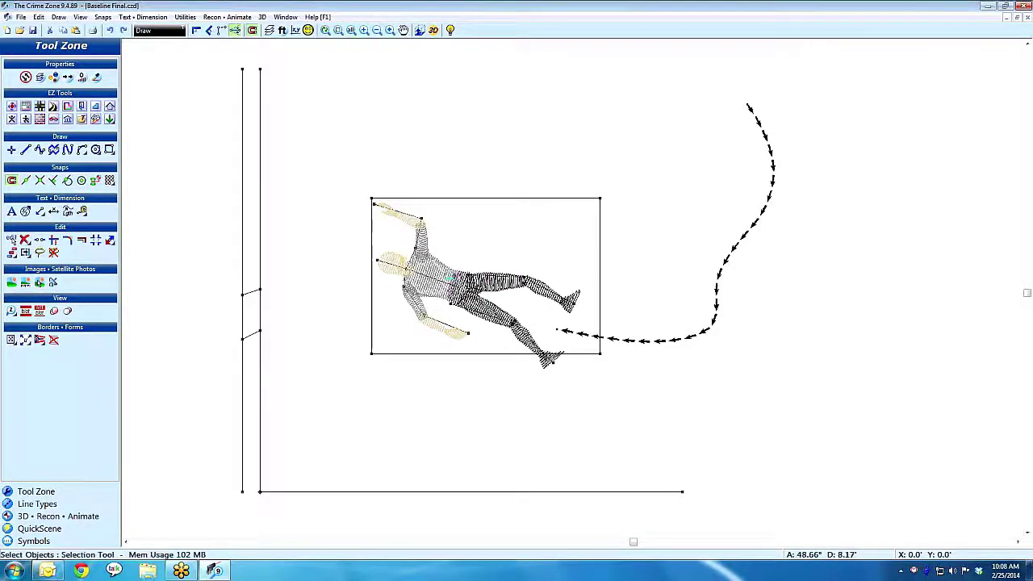
click(450, 276)
click(467, 159)
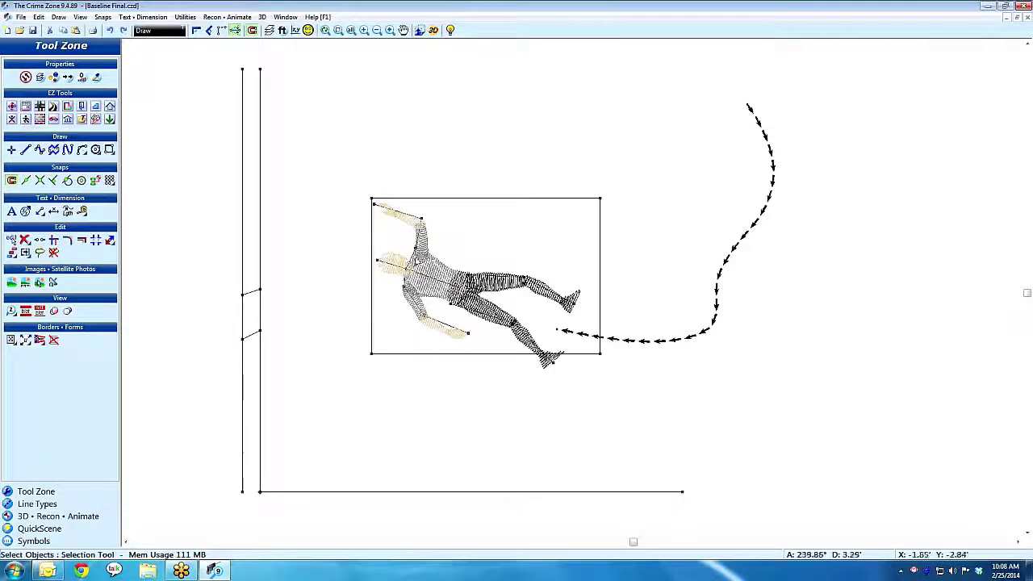
- Open the body figure on the rug in the Easy Body Poser and show its 3D preview from above
click(432, 272)
click(432, 271)
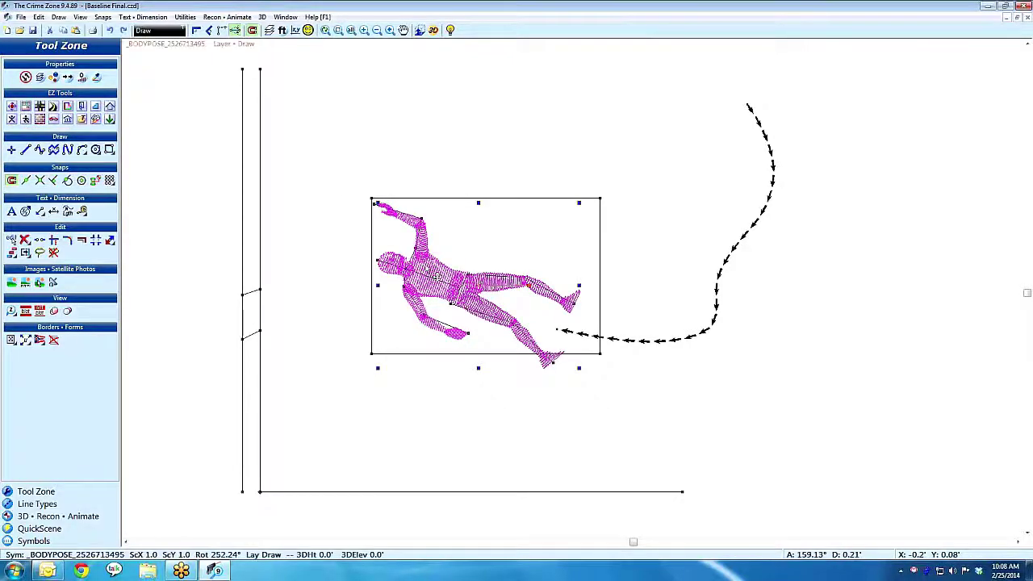
click(27, 119)
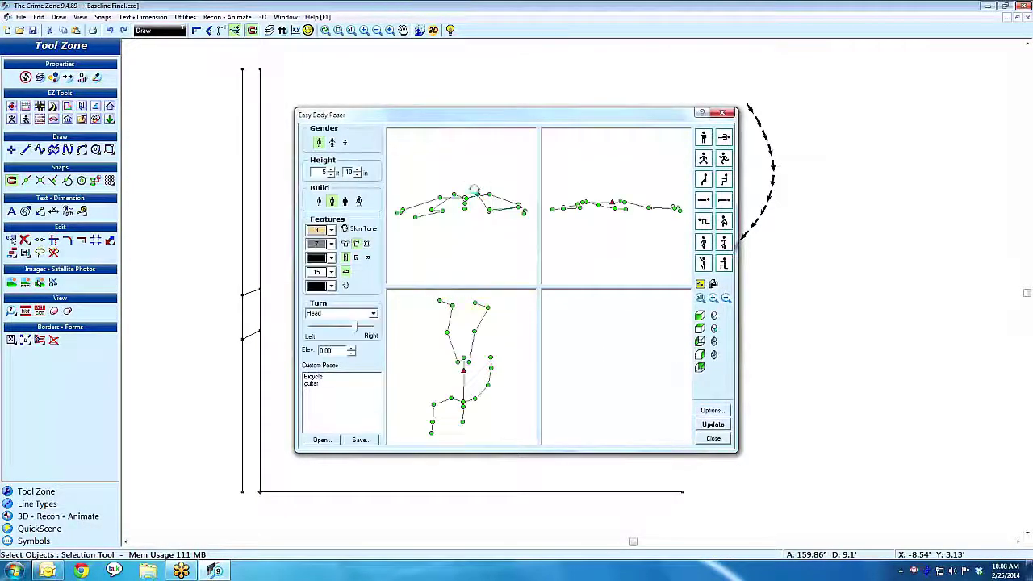
drag(650, 352, 615, 360)
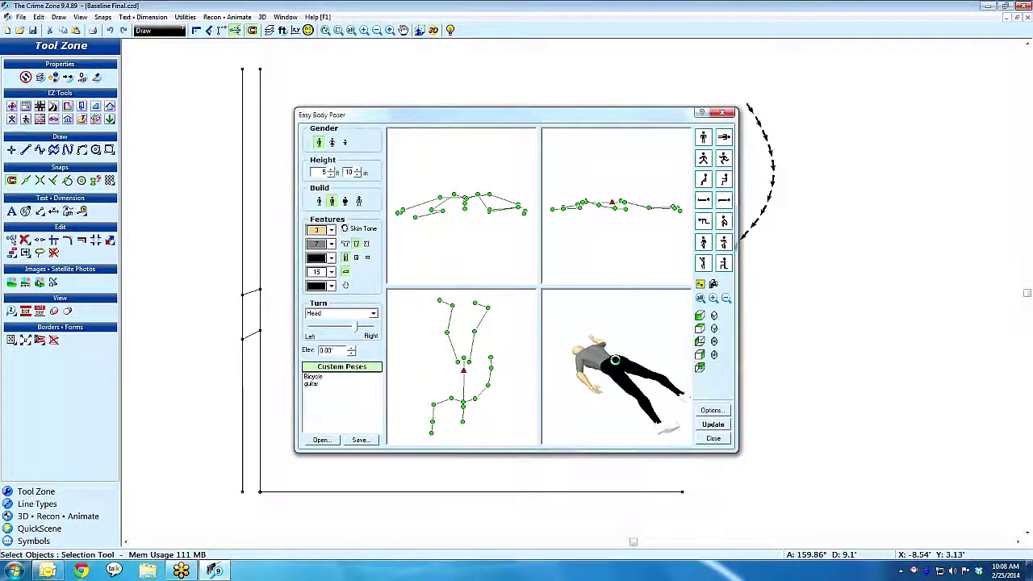
click(701, 331)
drag(600, 121, 892, 122)
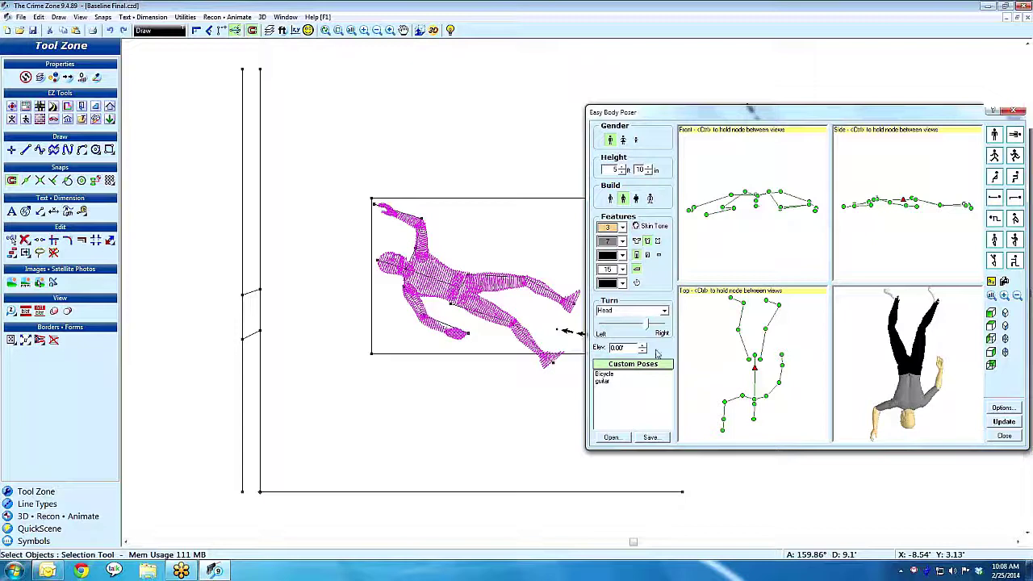
- Reposition the figure's left elbow node in the Top view and update the body in the drawing
click(778, 382)
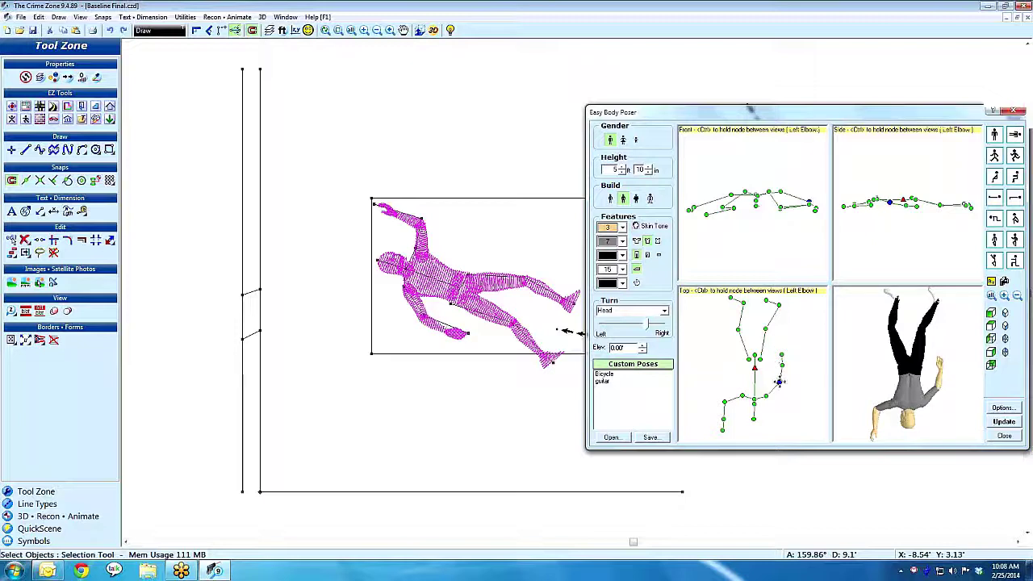
drag(779, 382, 782, 363)
click(1004, 421)
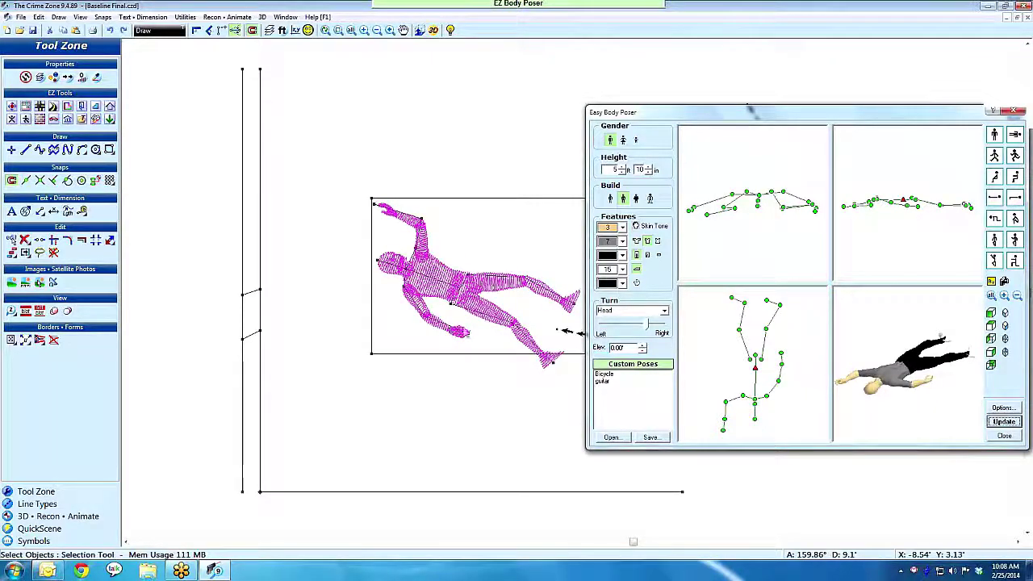
drag(828, 113, 570, 105)
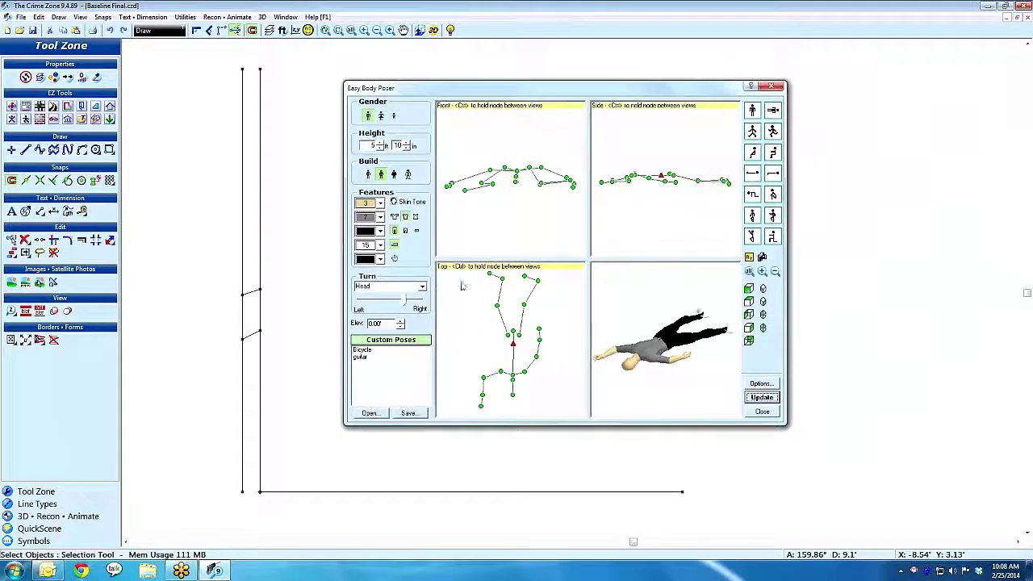
- Give the figure a long-sleeved shirt and bare feet, and change its build to the skeleton
click(395, 218)
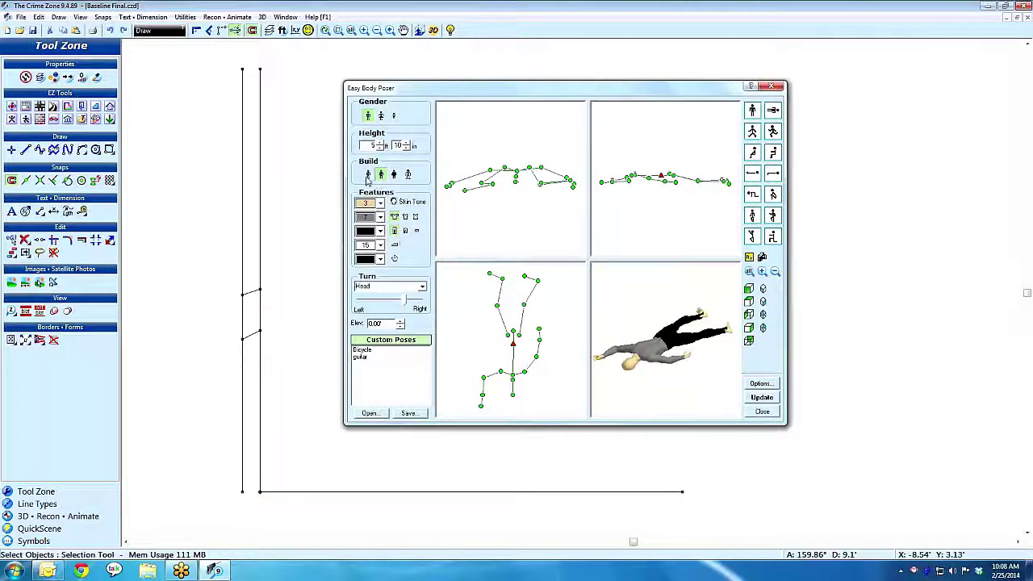
click(409, 176)
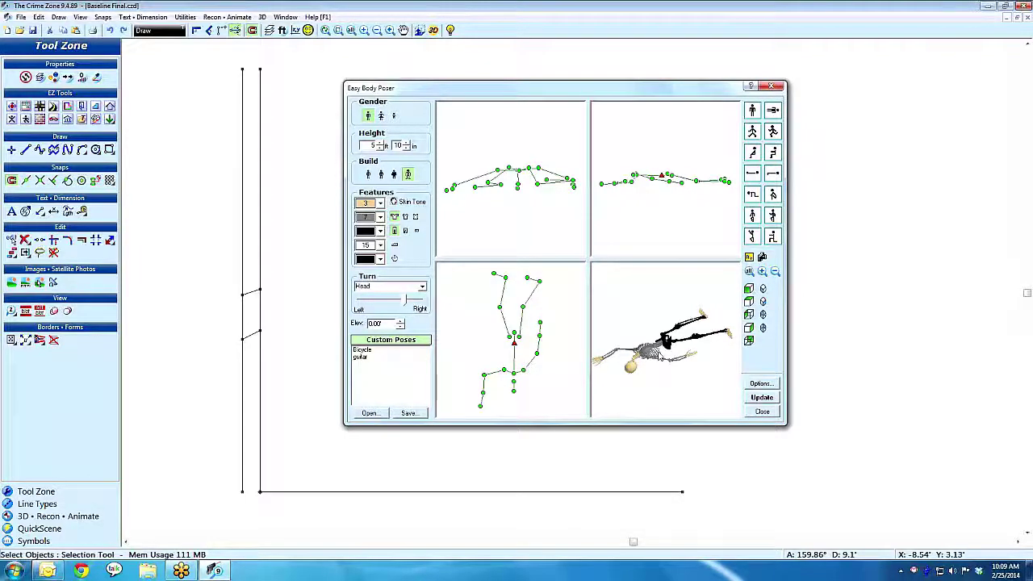
- Turn the skeleton's head farther to the right and apply the changed body to the drawing, closing the body poser
drag(666, 342, 662, 390)
click(405, 302)
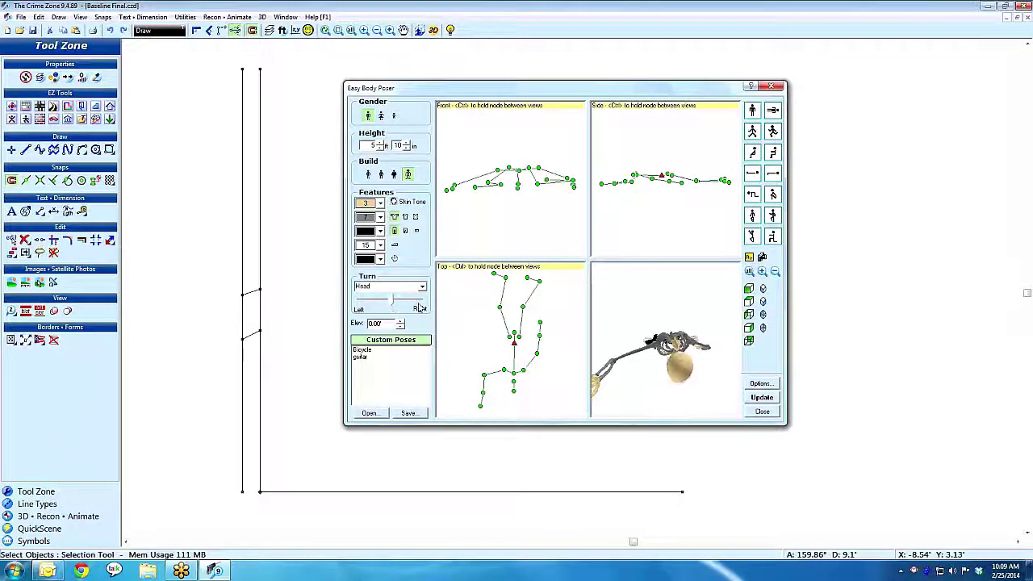
drag(403, 299, 417, 304)
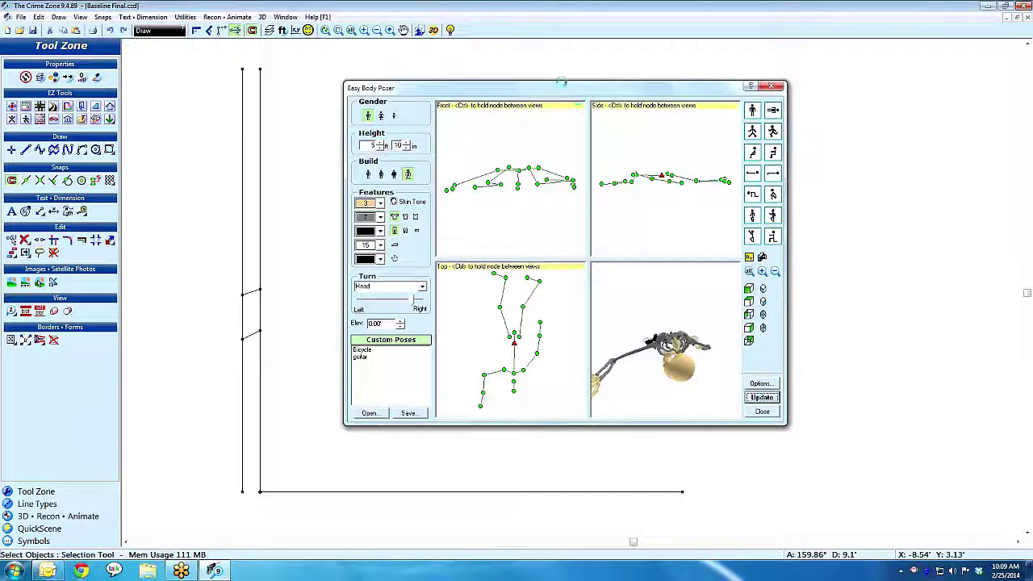
drag(559, 86, 717, 98)
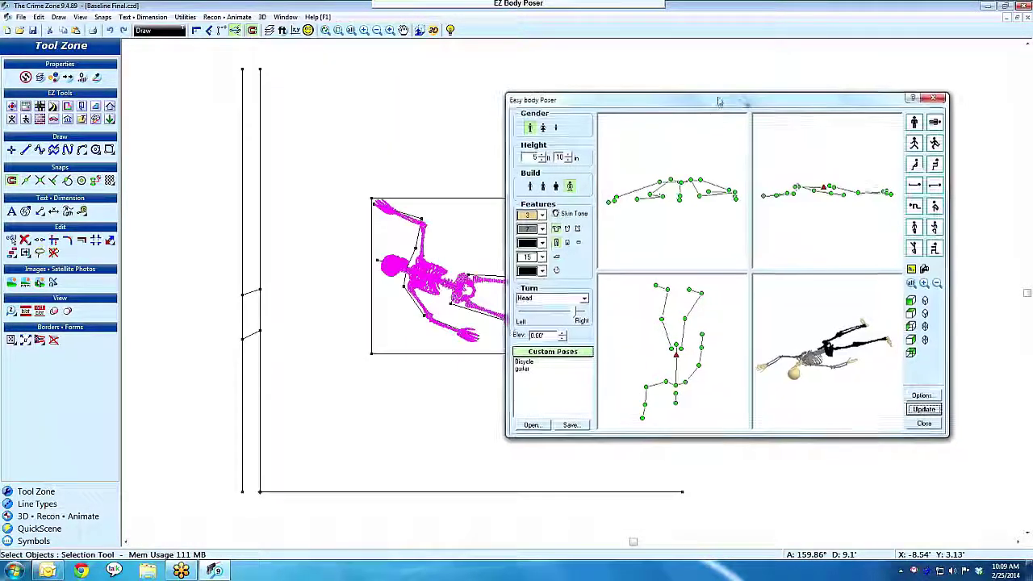
click(922, 426)
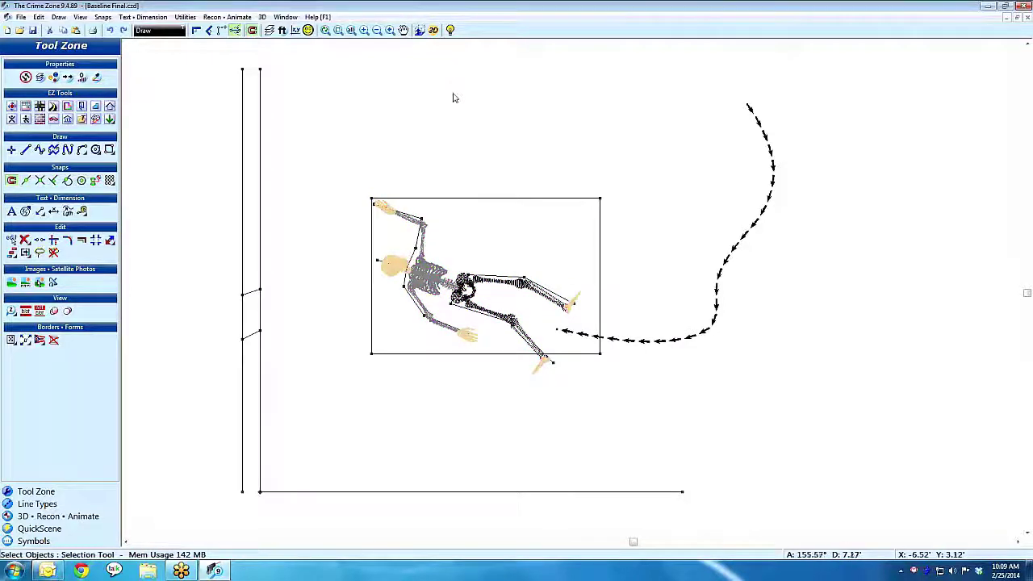
- Show the crime scene drawing in the 3D viewer
click(433, 30)
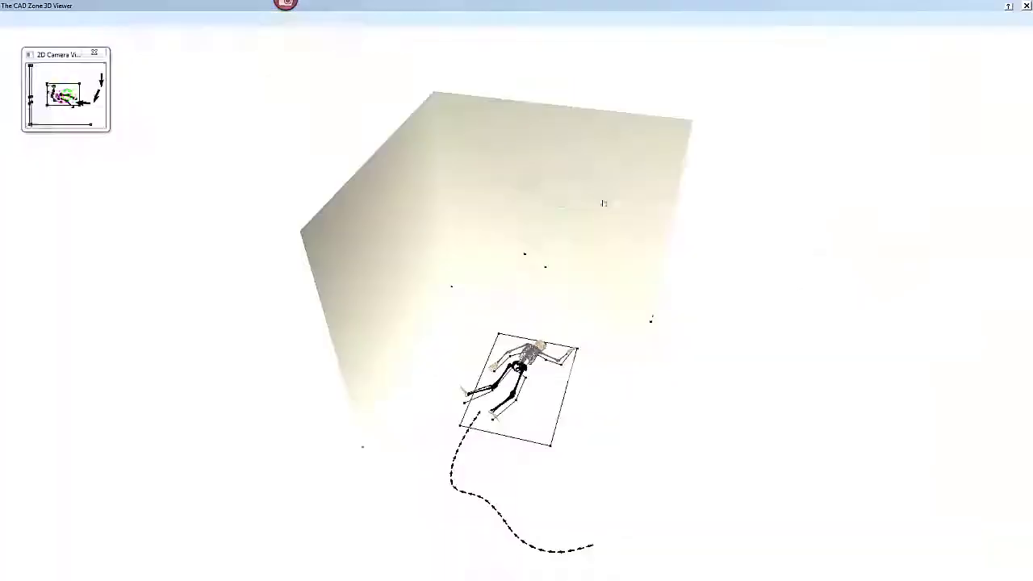
- Show the ground plane in the 3D view by enabling it in the viewer preferences
drag(605, 202, 491, 265)
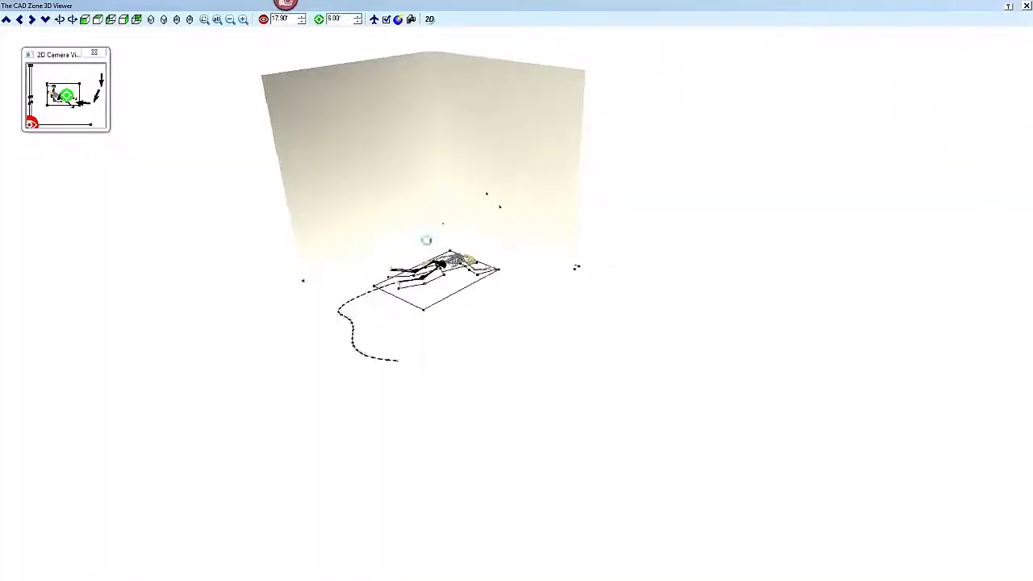
click(386, 20)
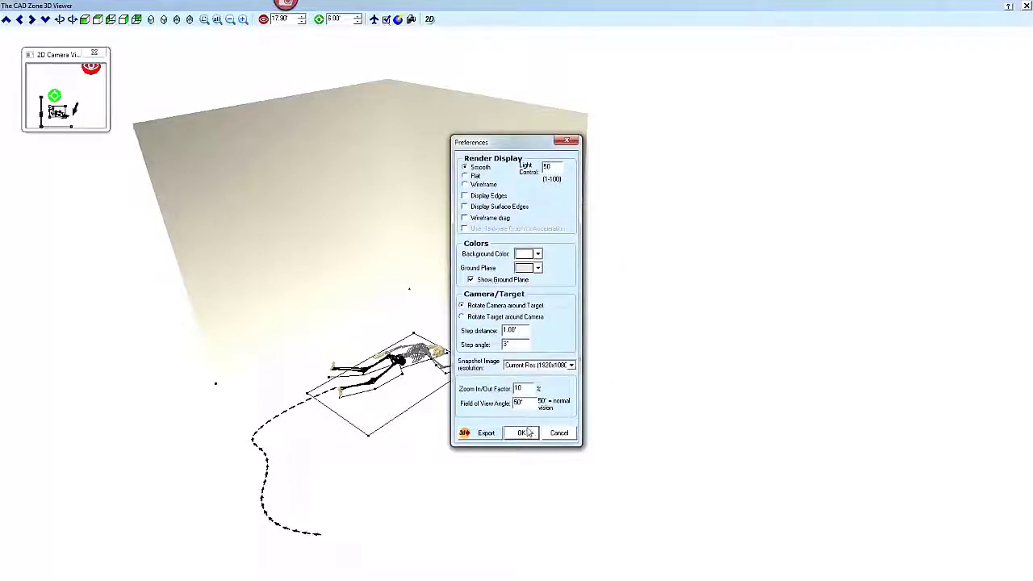
click(523, 432)
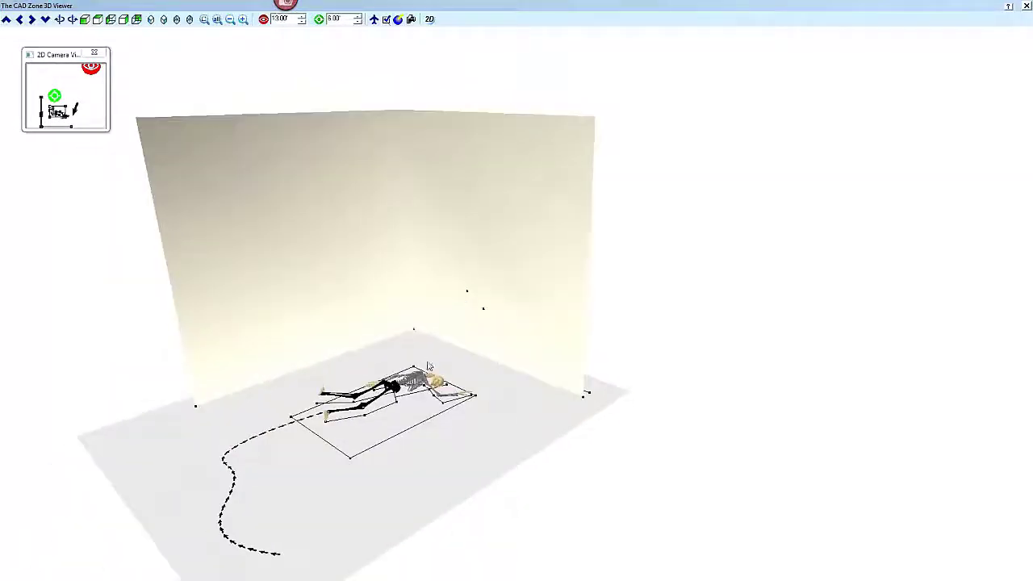
- Draw single lines across the wall joining bullet hole point BH_2 to BH_4 and BH_1 to BH_3
scroll(429, 362, up, 6)
middle_drag(450, 337, 494, 339)
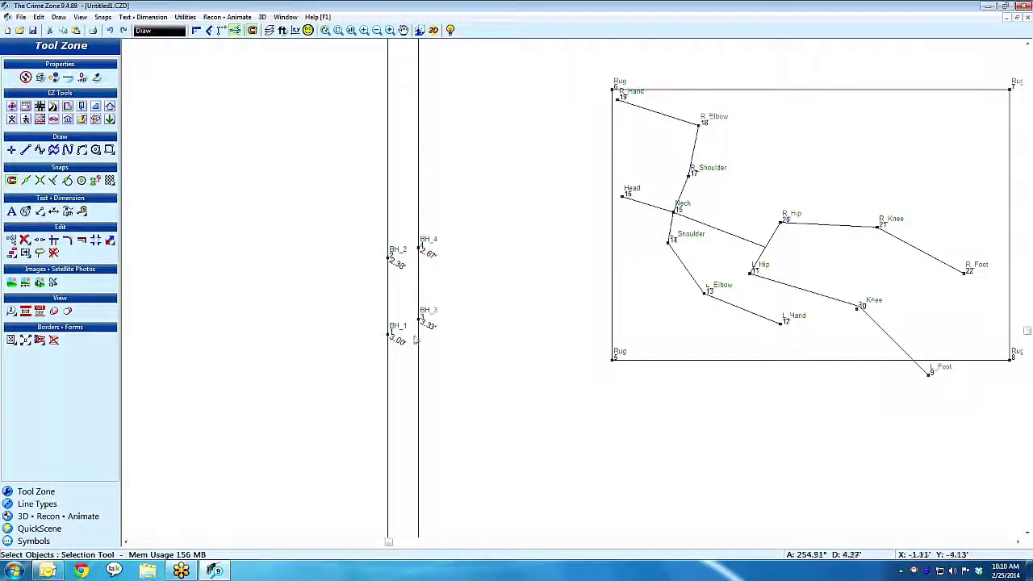
scroll(573, 291, down, 3)
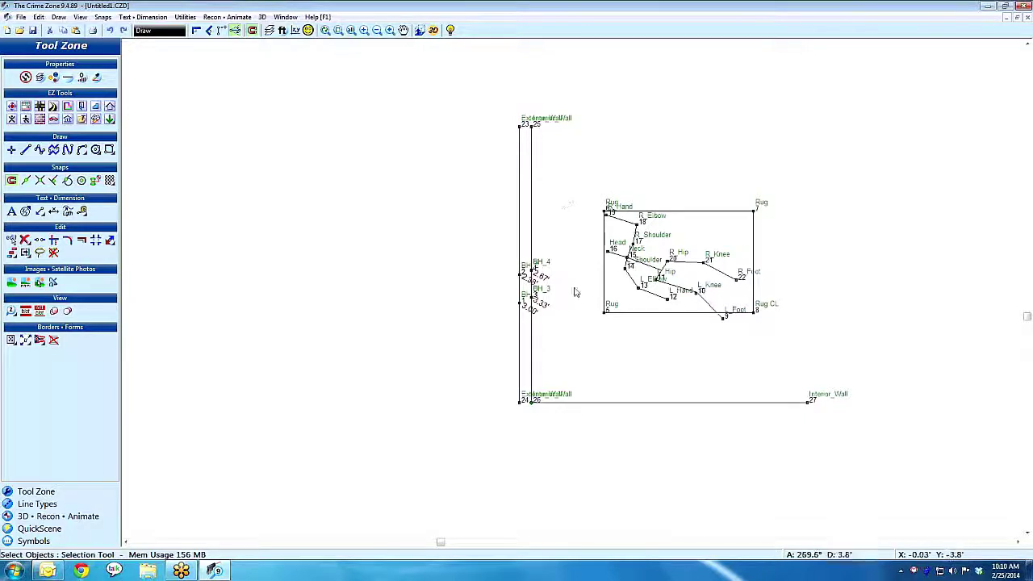
scroll(574, 291, up, 2)
scroll(574, 298, up, 2)
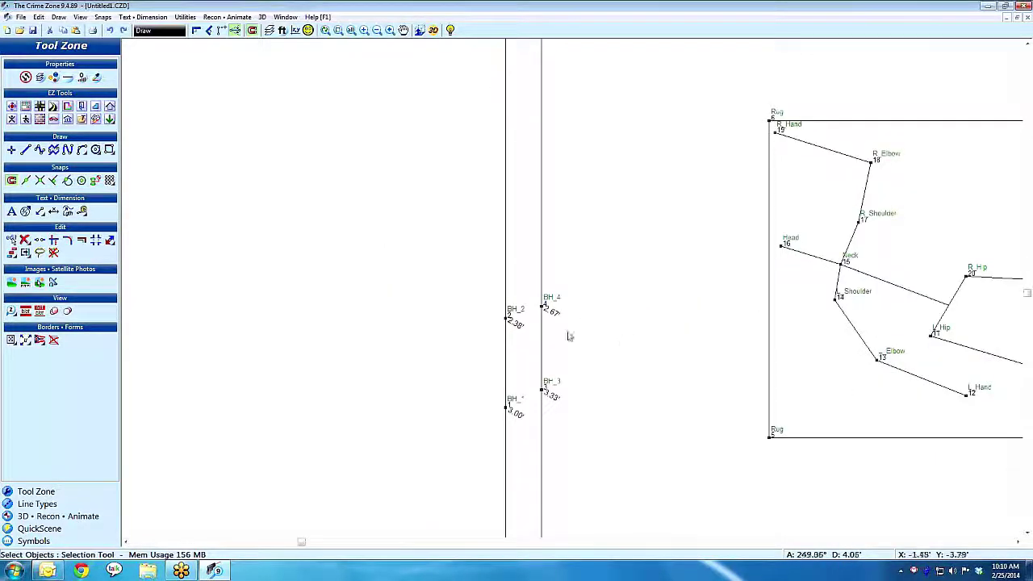
middle_drag(569, 337, 399, 321)
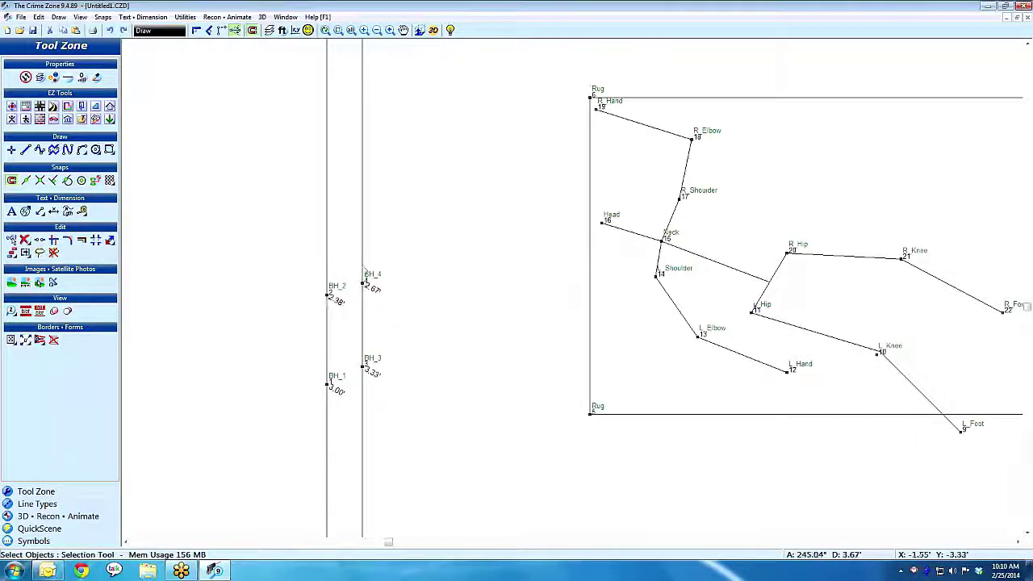
click(25, 150)
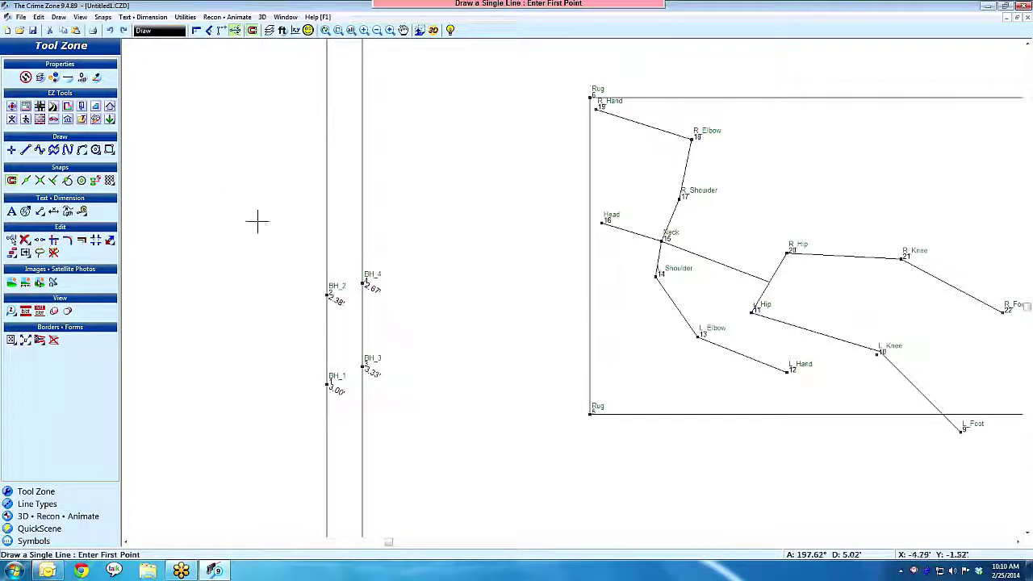
click(327, 295)
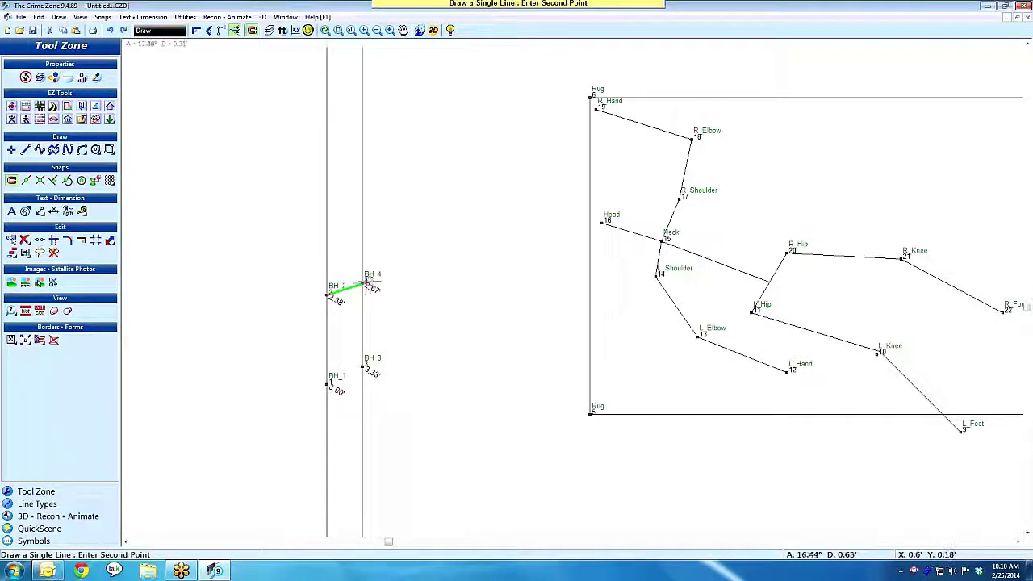
click(363, 283)
key(Return)
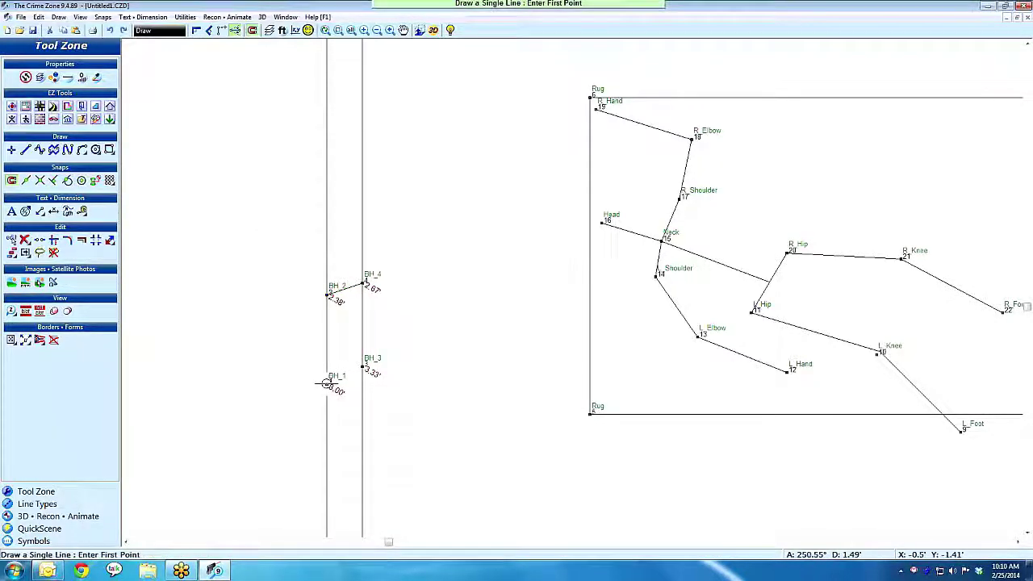
click(327, 384)
click(363, 367)
scroll(588, 323, down, 5)
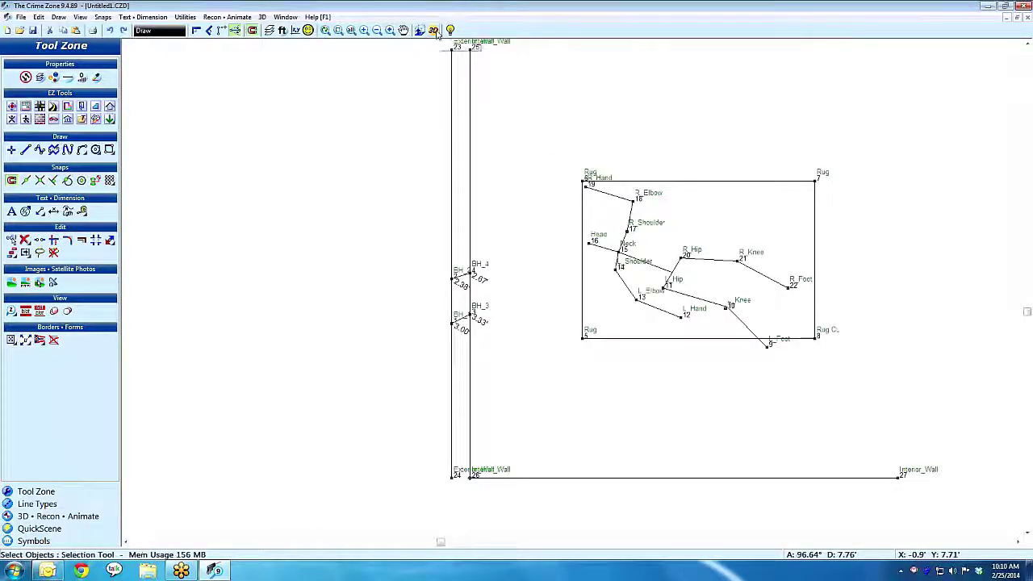
- Examine the two bullet hole lines from different angles in the 3D viewer and return to the 2D drawing
click(472, 152)
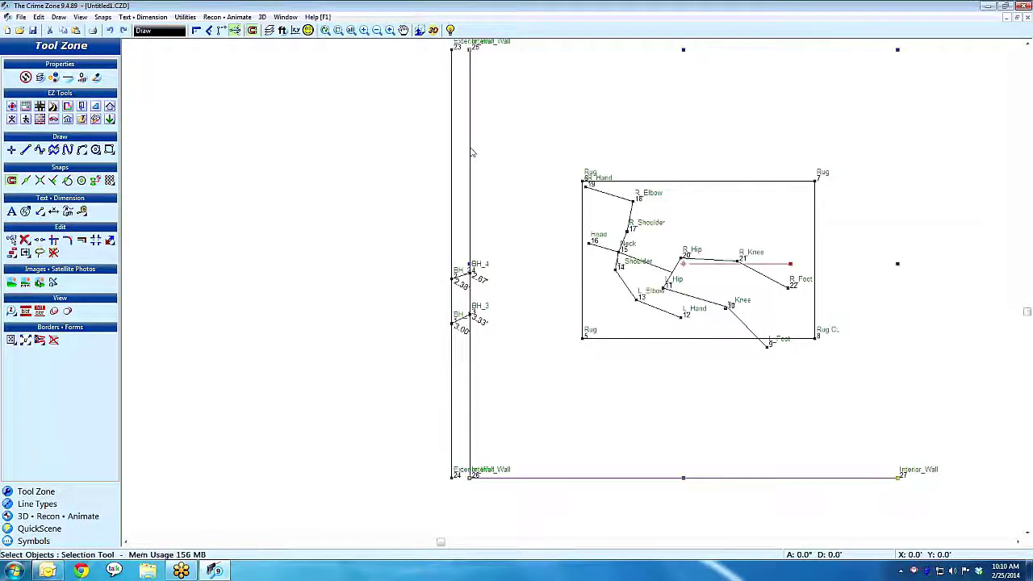
click(433, 29)
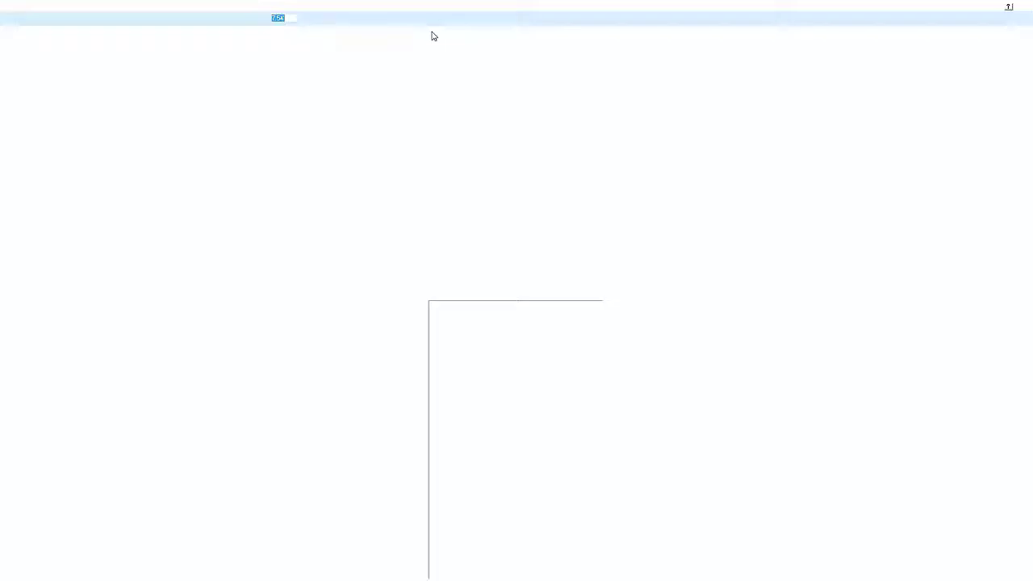
drag(432, 212, 209, 264)
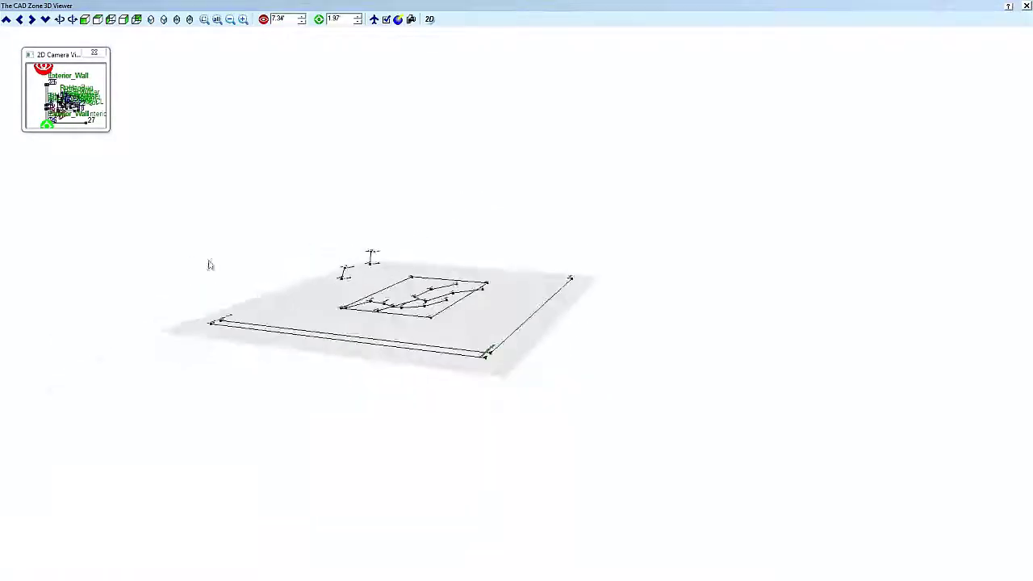
drag(346, 251, 369, 316)
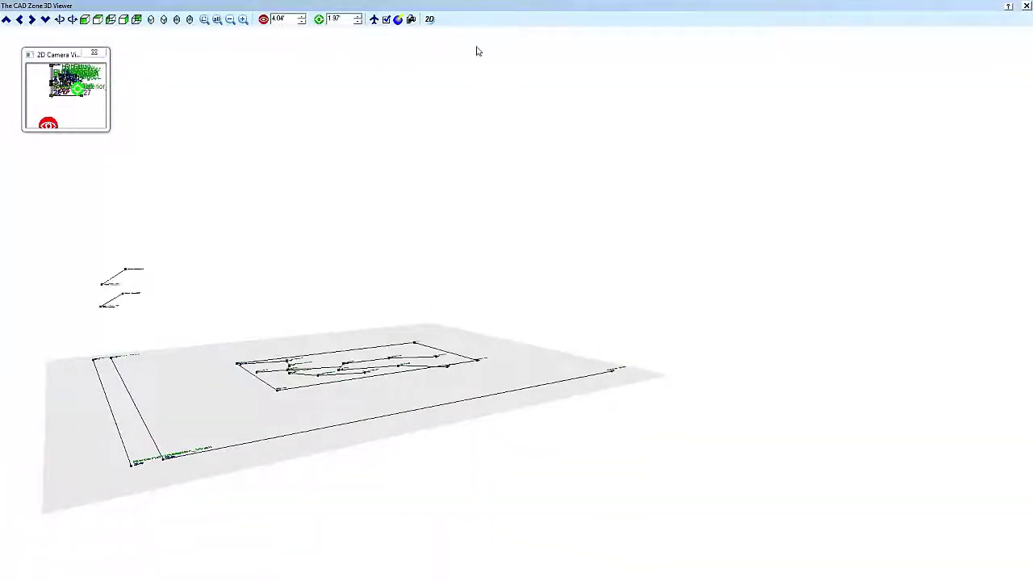
click(429, 19)
- Extend the line through BH_2 and BH_4 into the room as far as the rug outline
scroll(563, 205, down, 2)
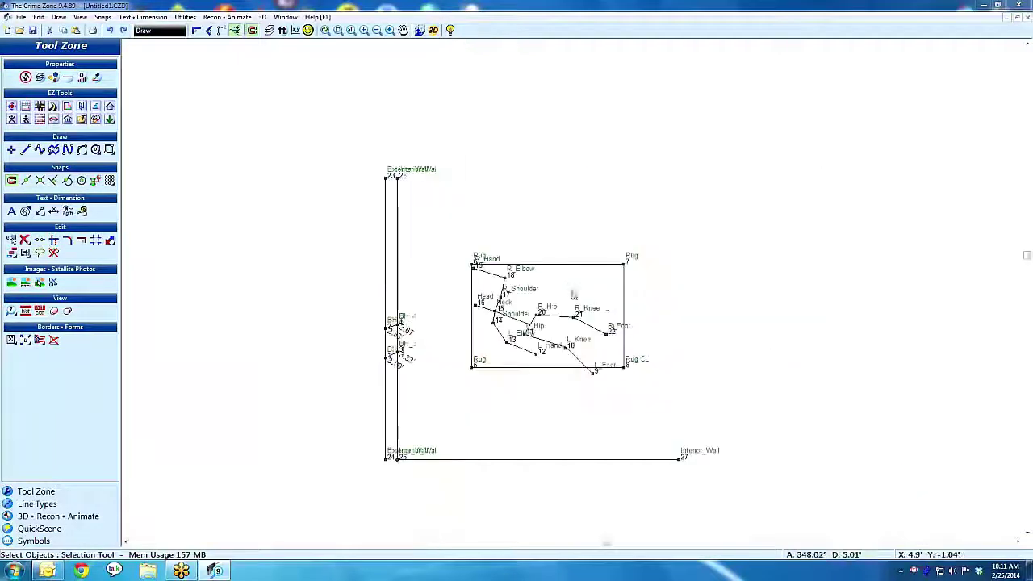
scroll(420, 307, up, 1)
scroll(570, 288, up, 2)
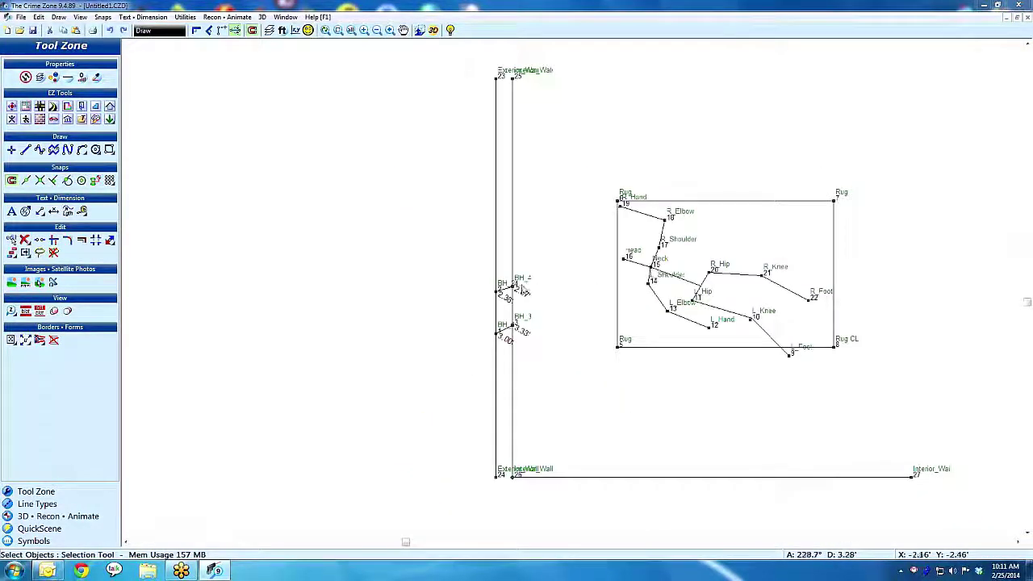
key(e)
key(x)
click(504, 289)
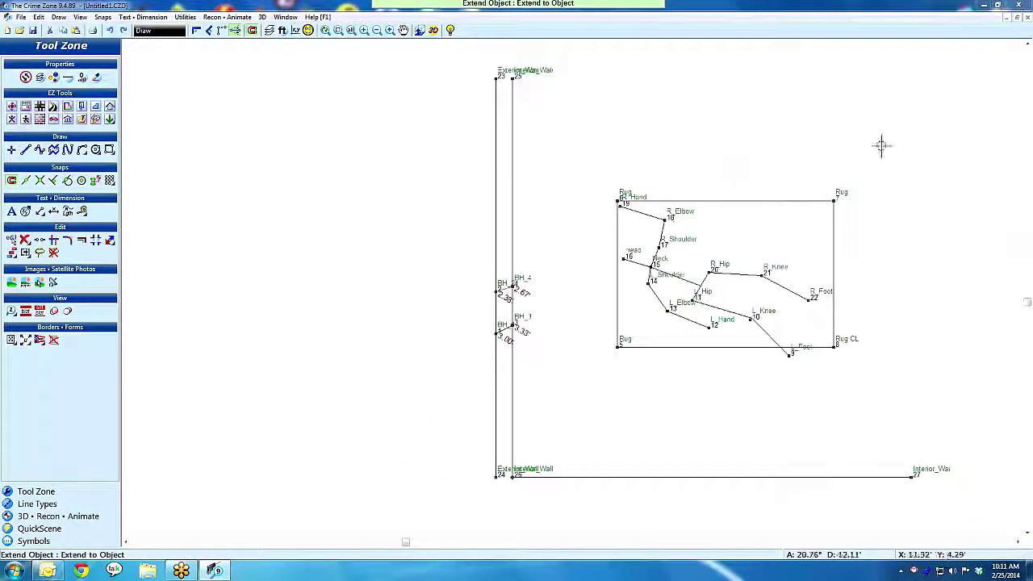
click(839, 216)
scroll(575, 290, down, 2)
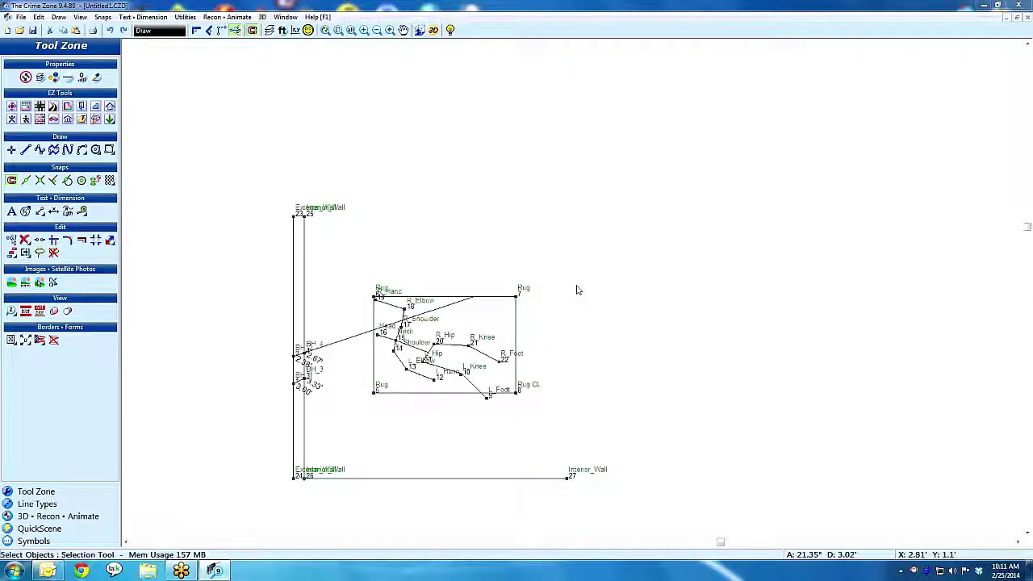
- Draw a large three-point arc beyond the rug, bulging away from the bullet hole wall, as a boundary for extending lines
key(a)
key(3)
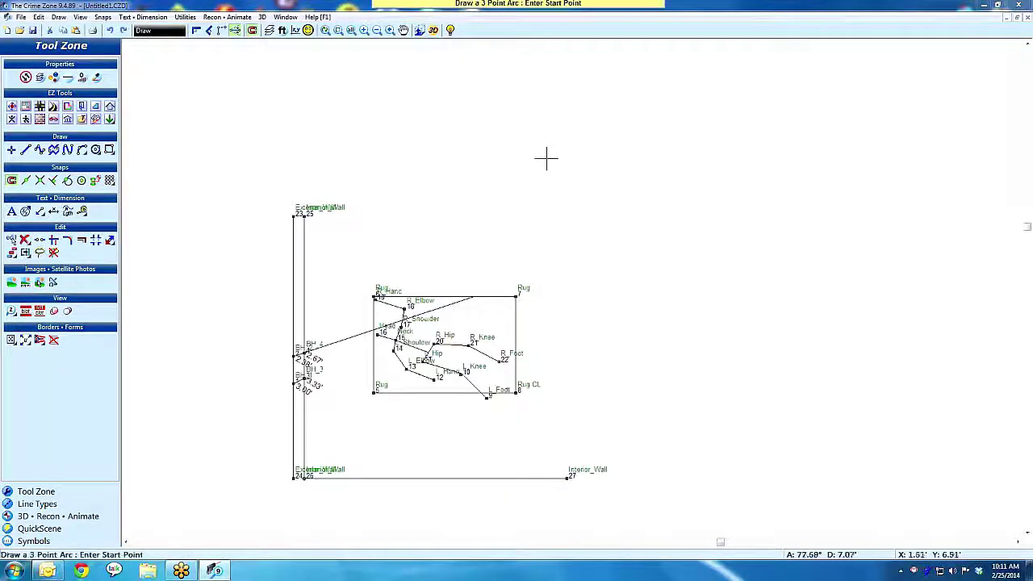
click(529, 138)
click(682, 195)
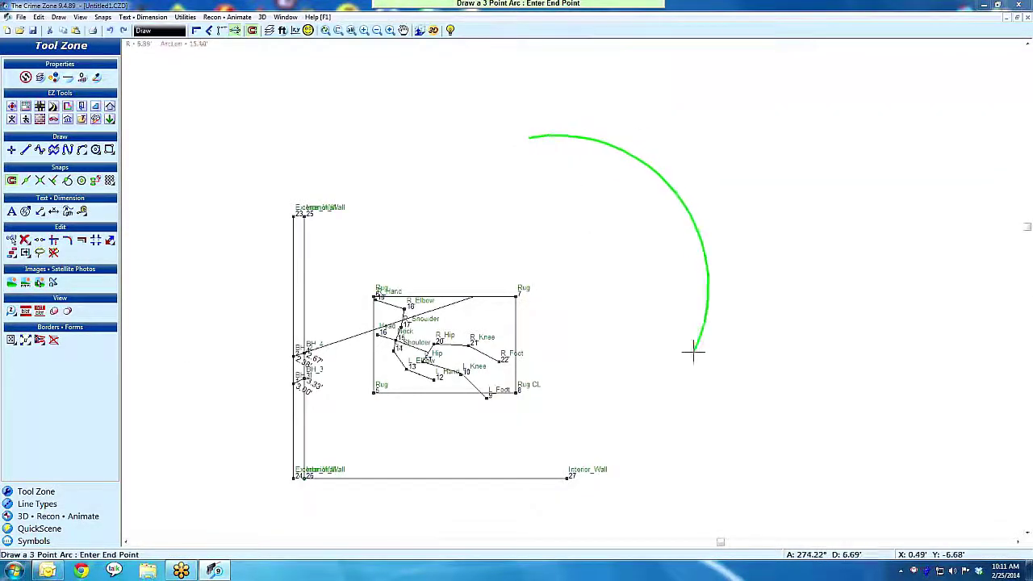
click(692, 405)
- Extend both bullet hole lines, BH_2 to BH_4 and BH_1 to BH_3, through the room to the arc
key(e)
key(x)
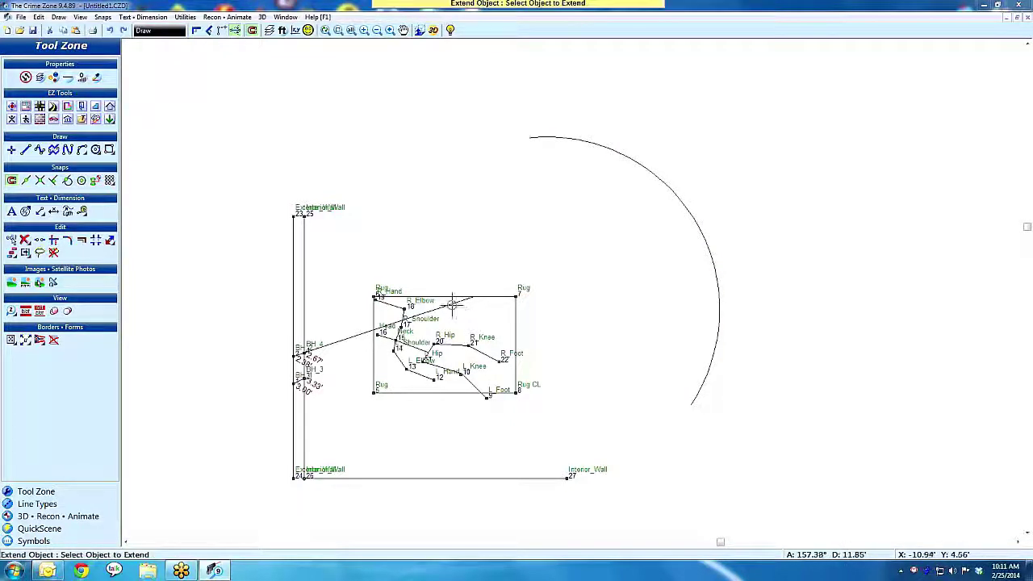
click(454, 305)
click(683, 184)
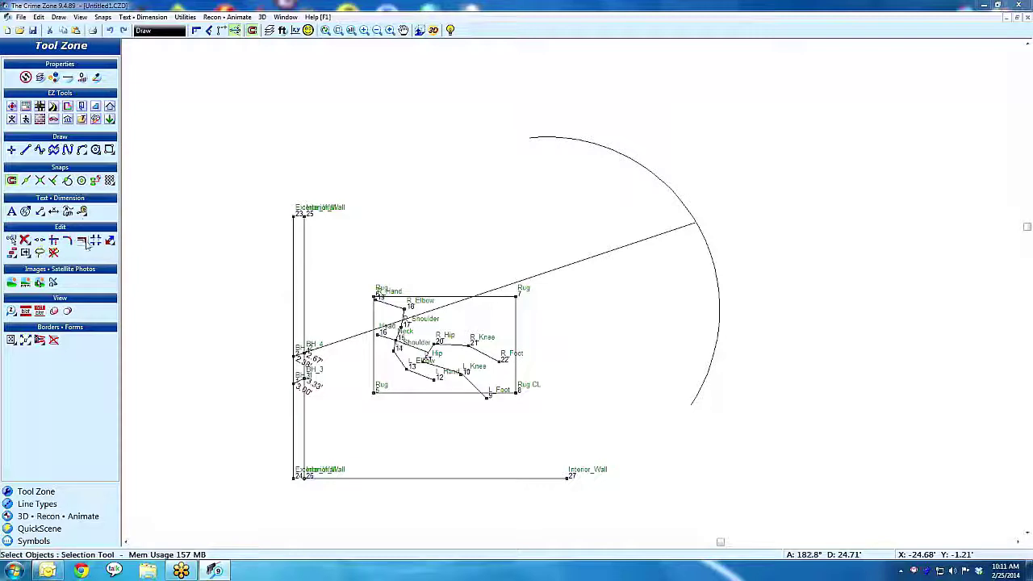
click(53, 241)
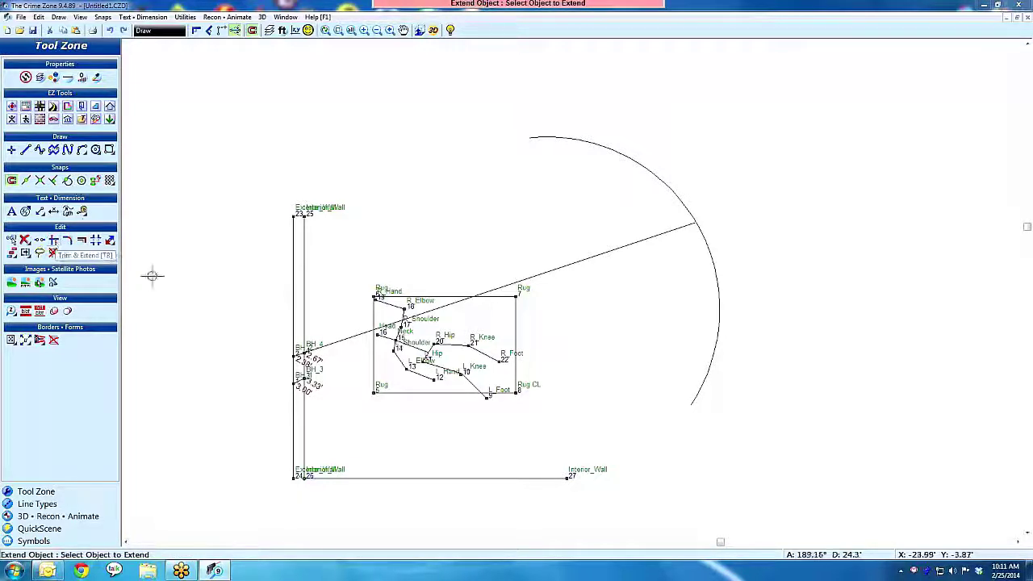
click(301, 380)
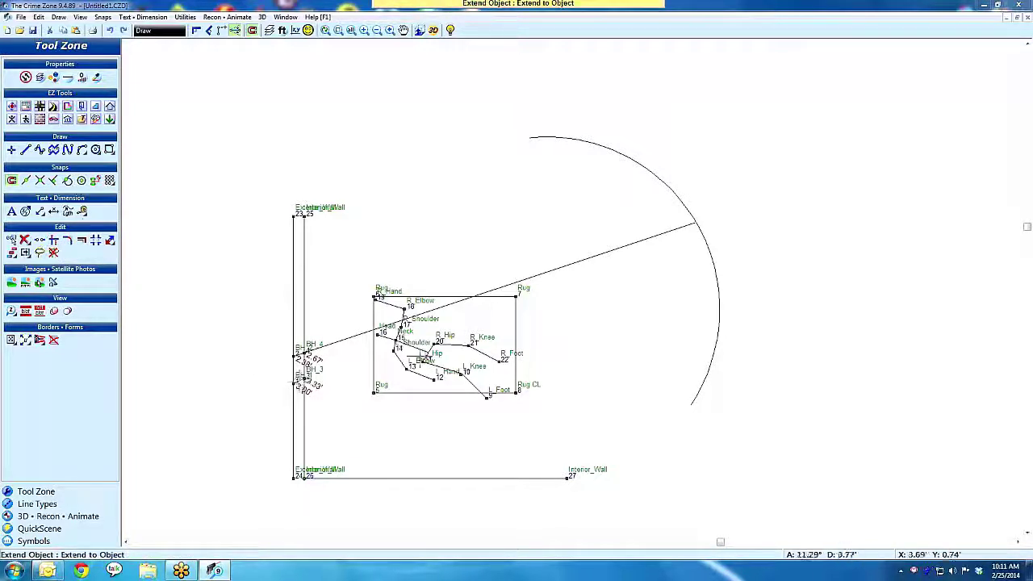
click(701, 237)
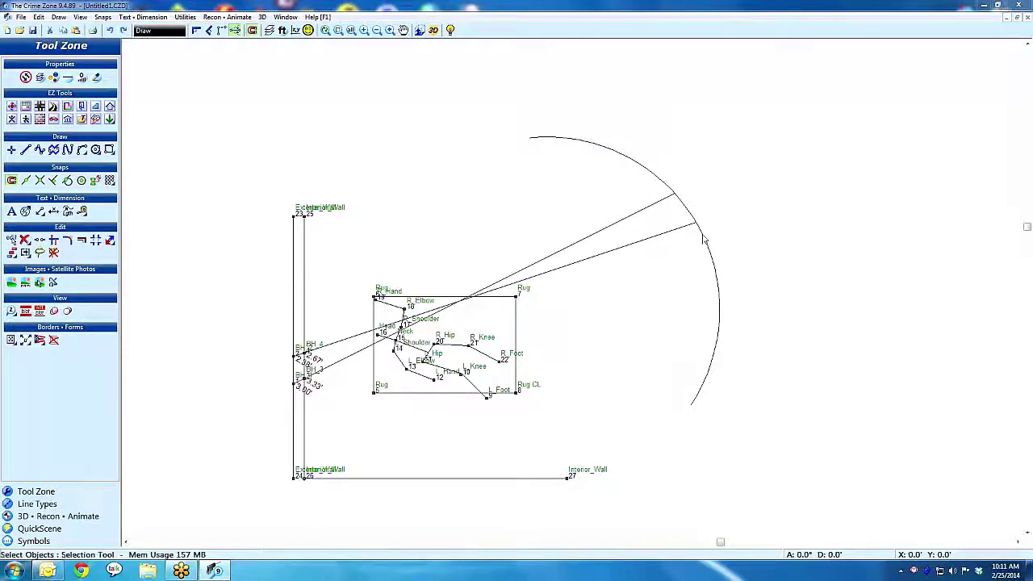
- Examine the extended bullet trajectories from different angles in the 3D viewer
click(434, 30)
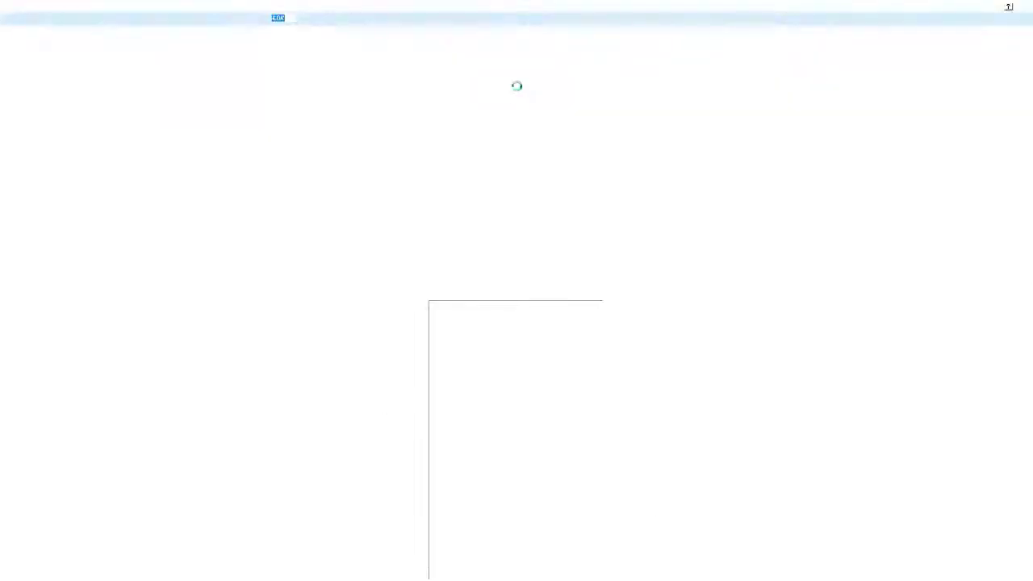
drag(573, 118, 530, 116)
scroll(505, 150, down, 3)
drag(491, 175, 484, 157)
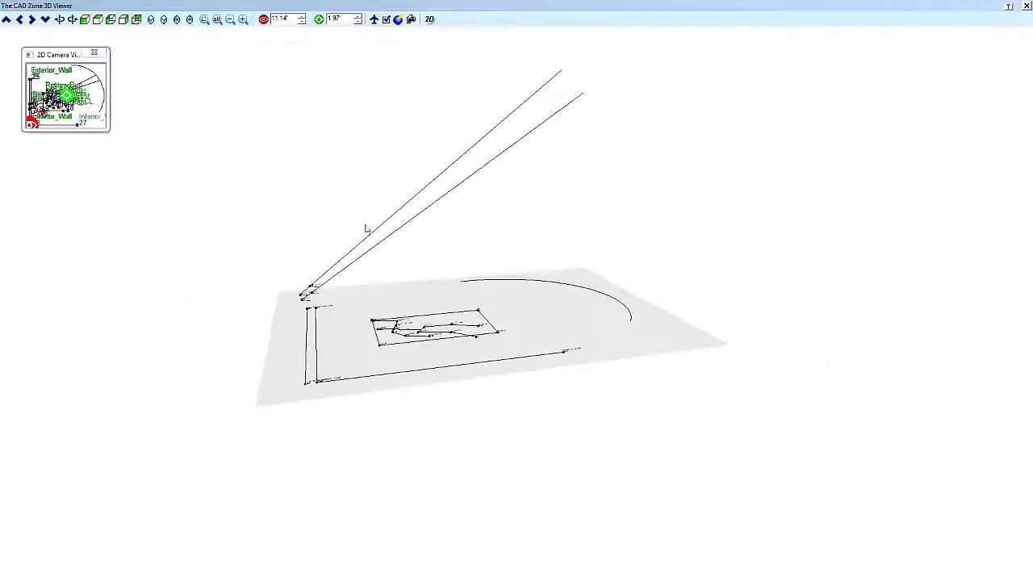
drag(315, 299, 334, 286)
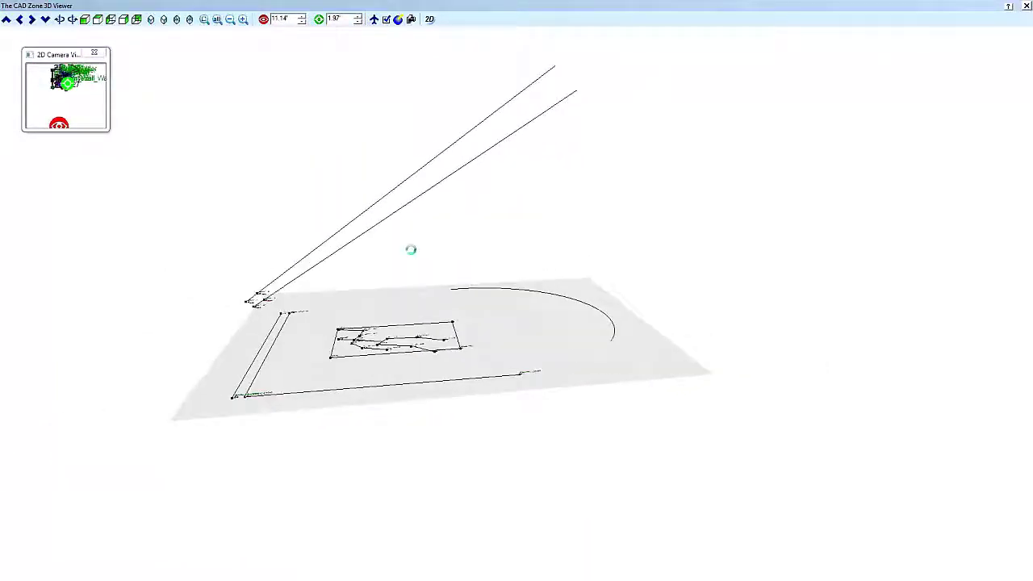
- Return to the 2D drawing and delete the boundary arc
click(429, 19)
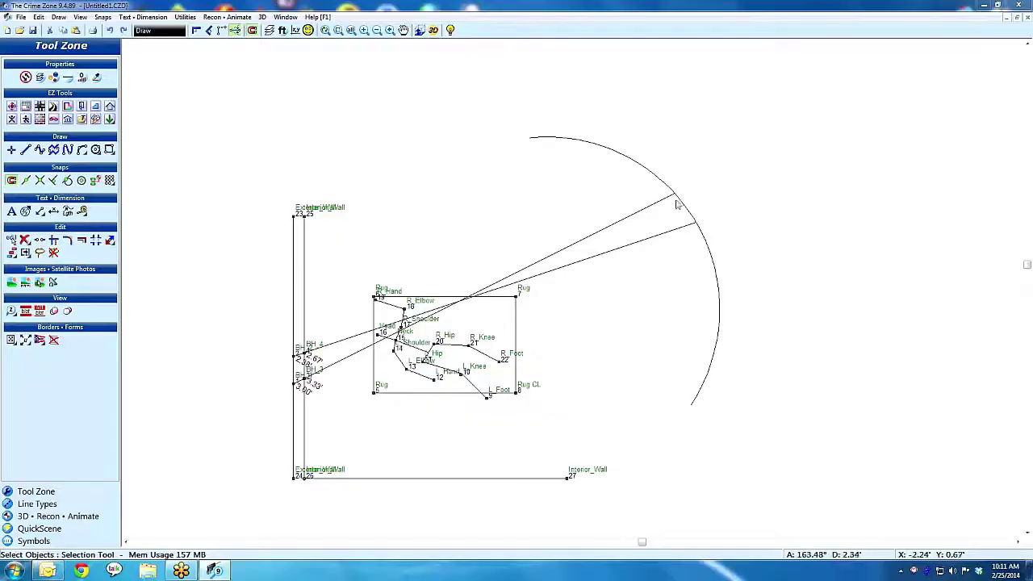
key(Delete)
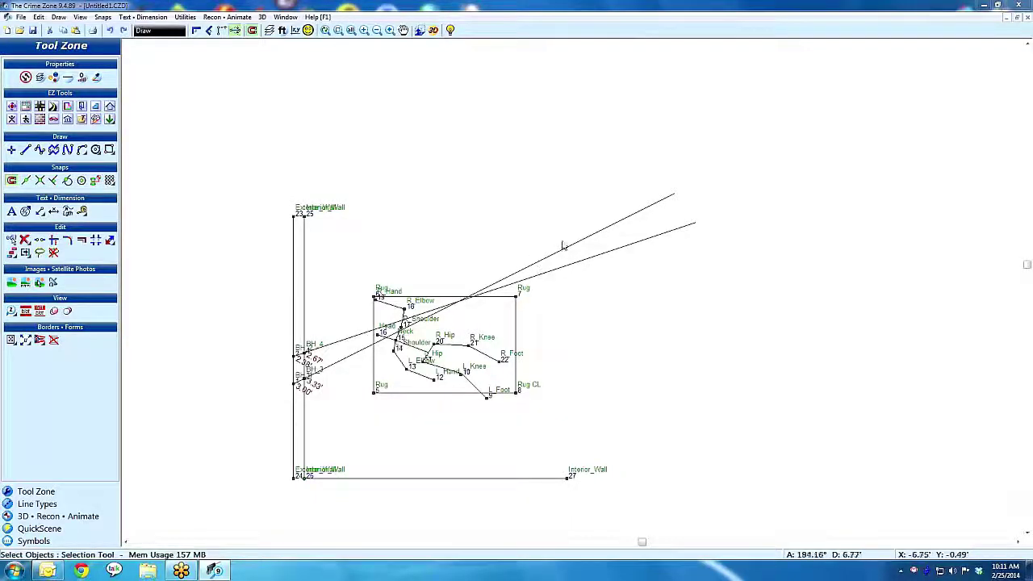
- Try the chain-like, footprint and trajectory line types on the two extended bullet lines
click(605, 225)
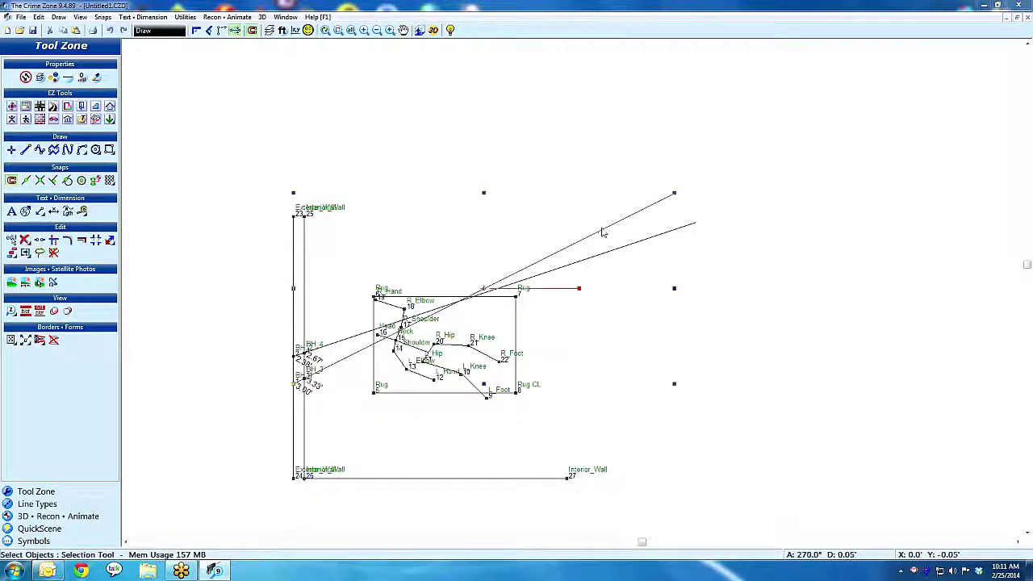
click(41, 504)
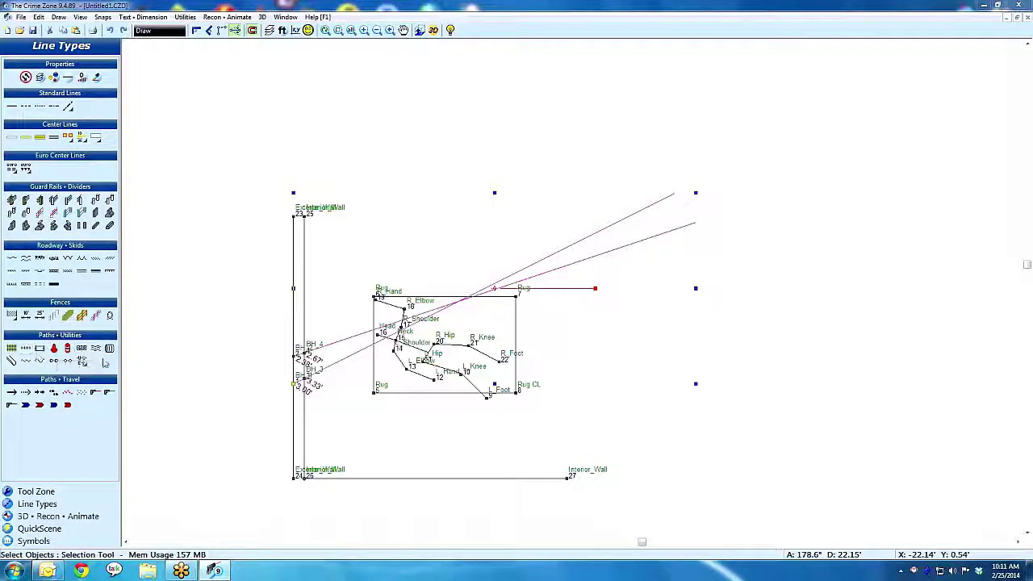
click(53, 362)
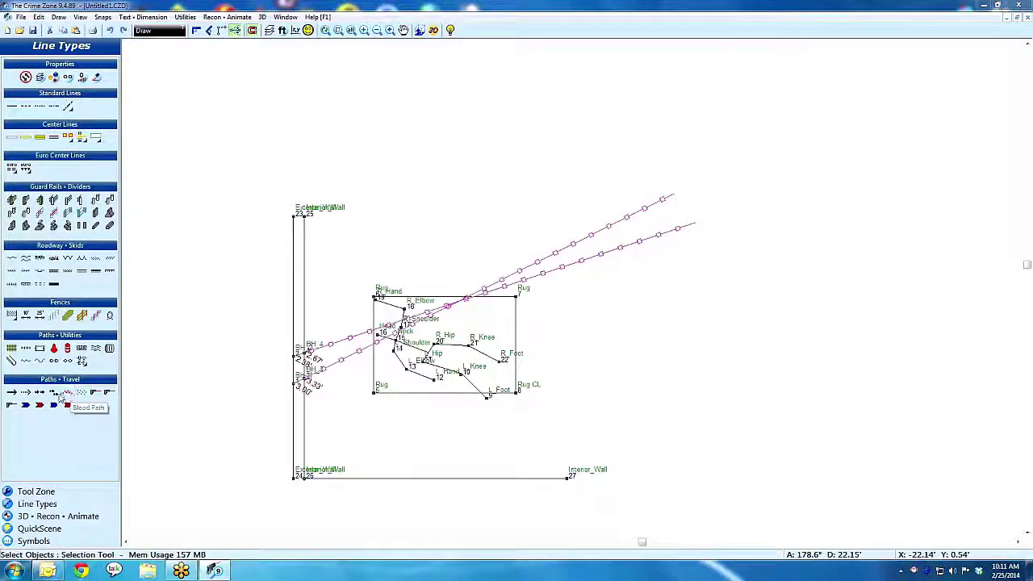
click(56, 394)
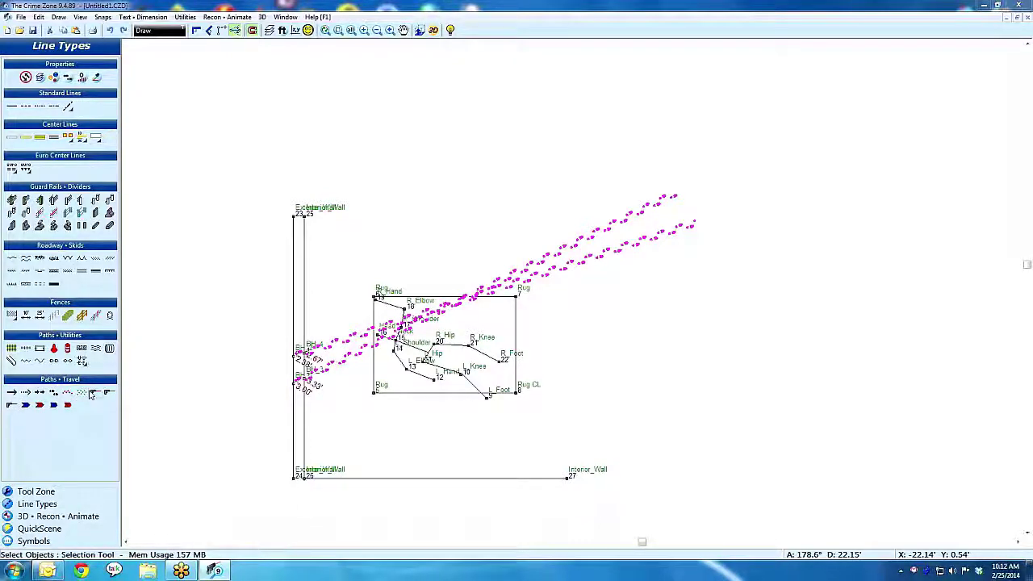
click(94, 394)
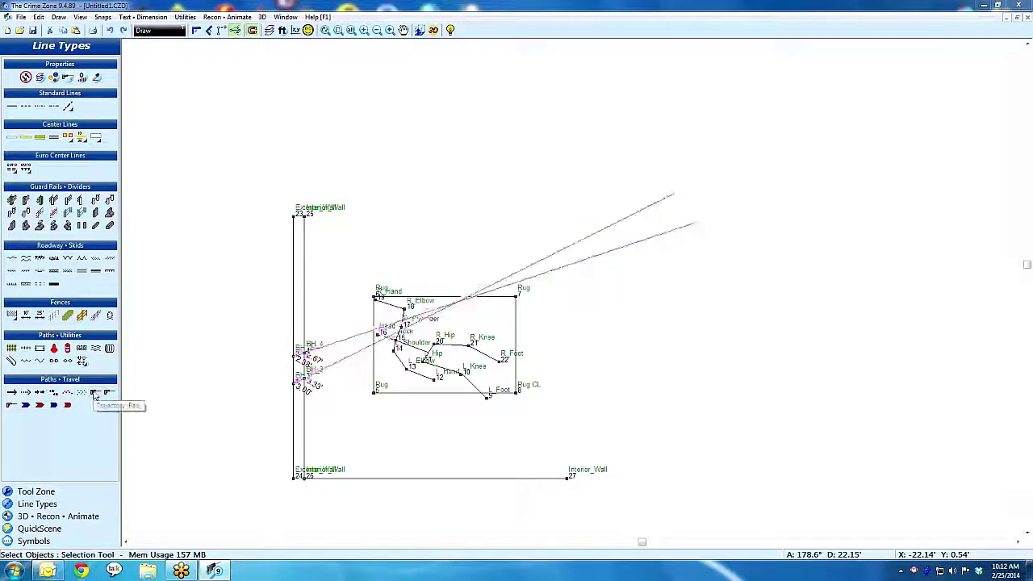
- Check the restyled bullet lines in the 3D viewer and reset both lines to the default properties in 2D
click(434, 30)
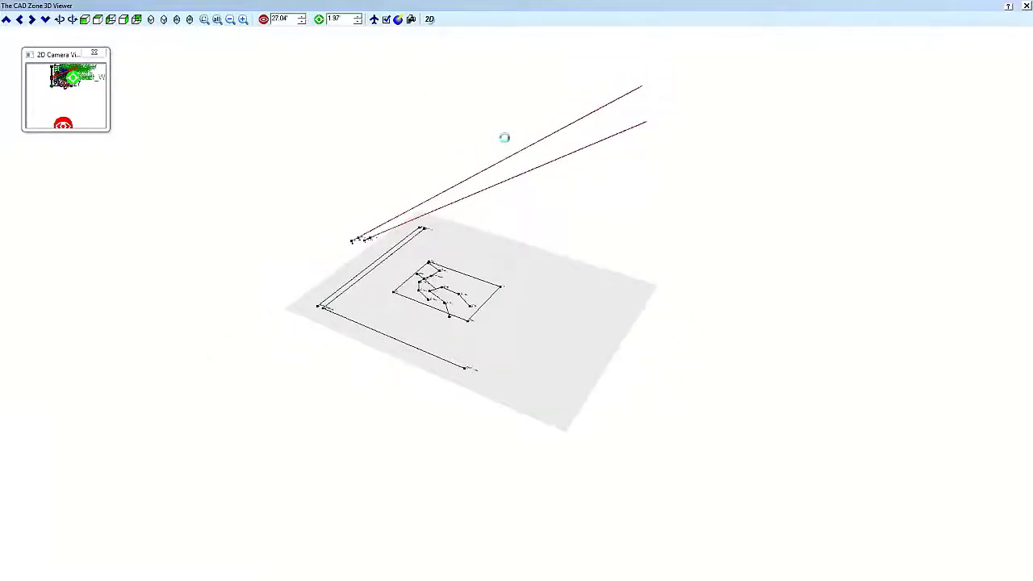
click(430, 20)
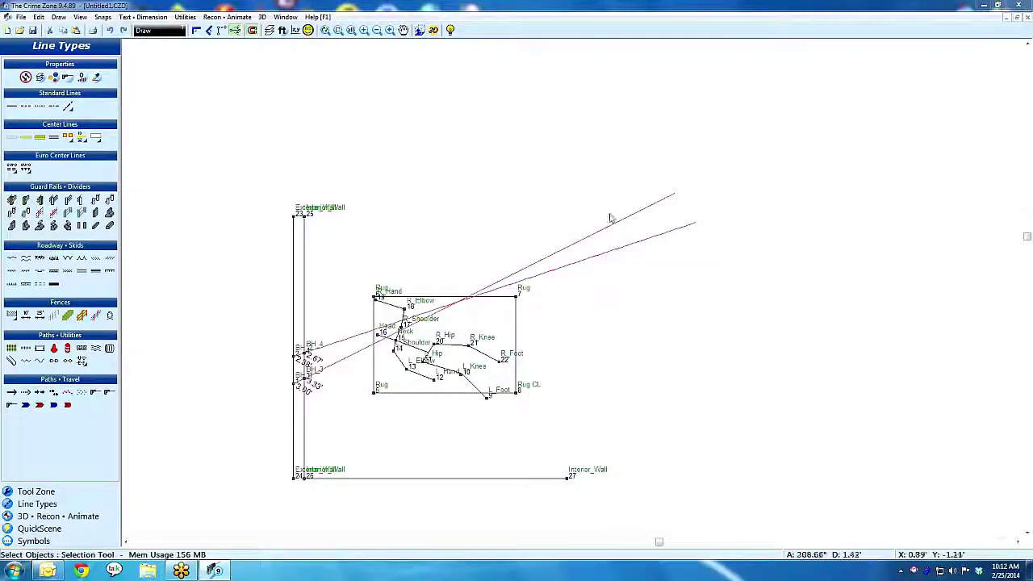
drag(610, 215, 583, 282)
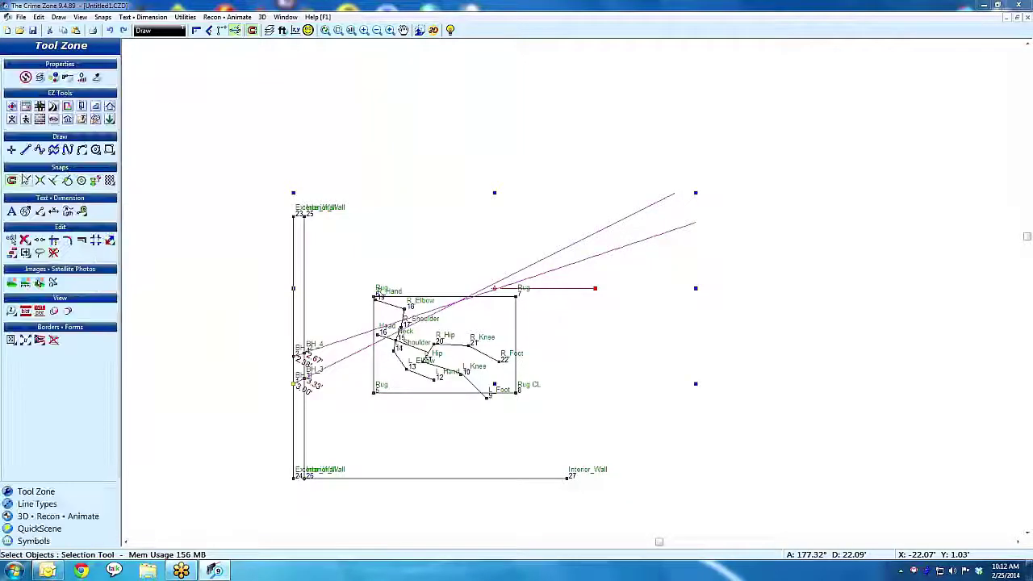
click(26, 78)
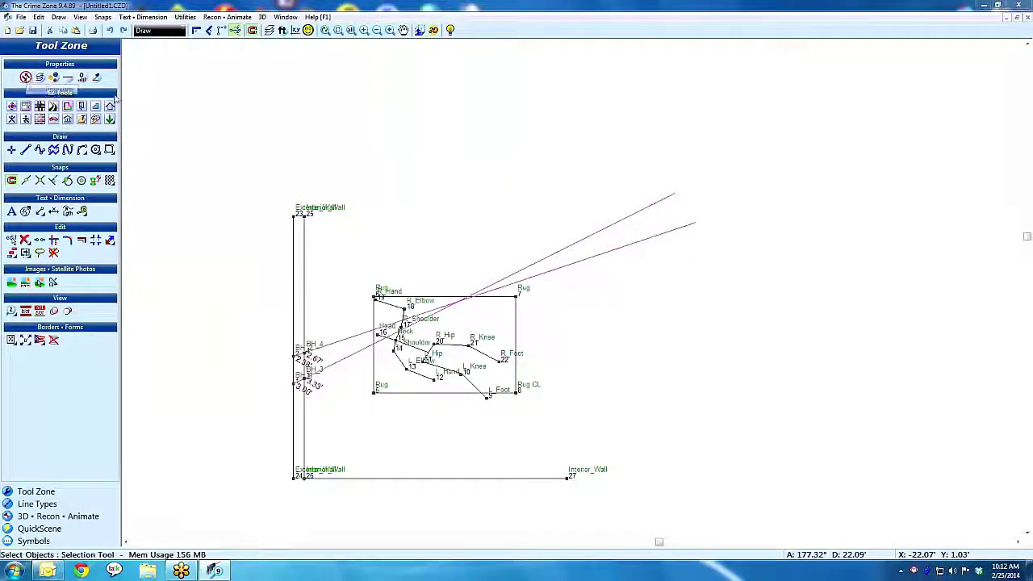
- Create a red trajectory cone with a 5 degree tolerance on the extended BH_1 to BH_3 line
click(58, 516)
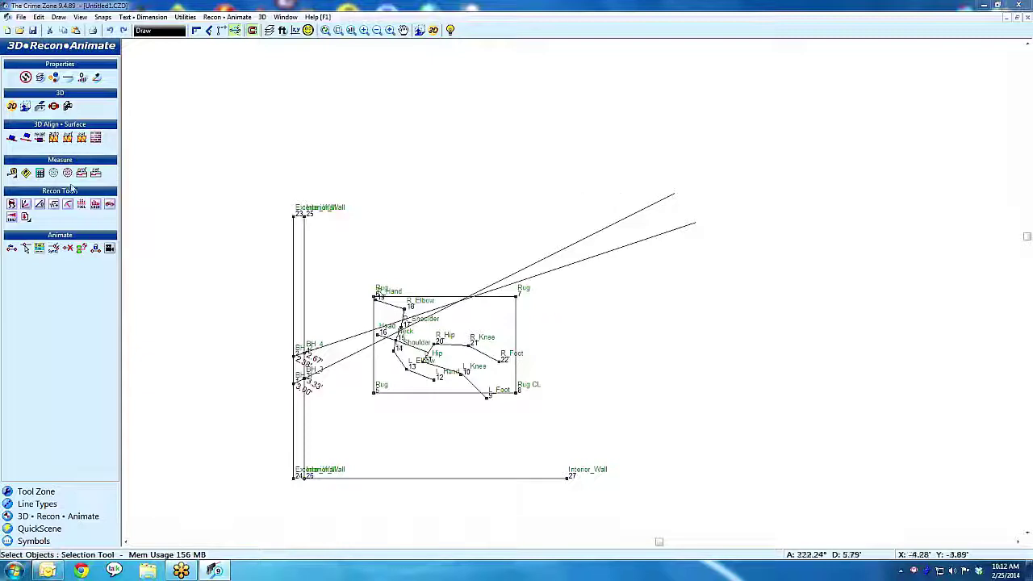
click(11, 218)
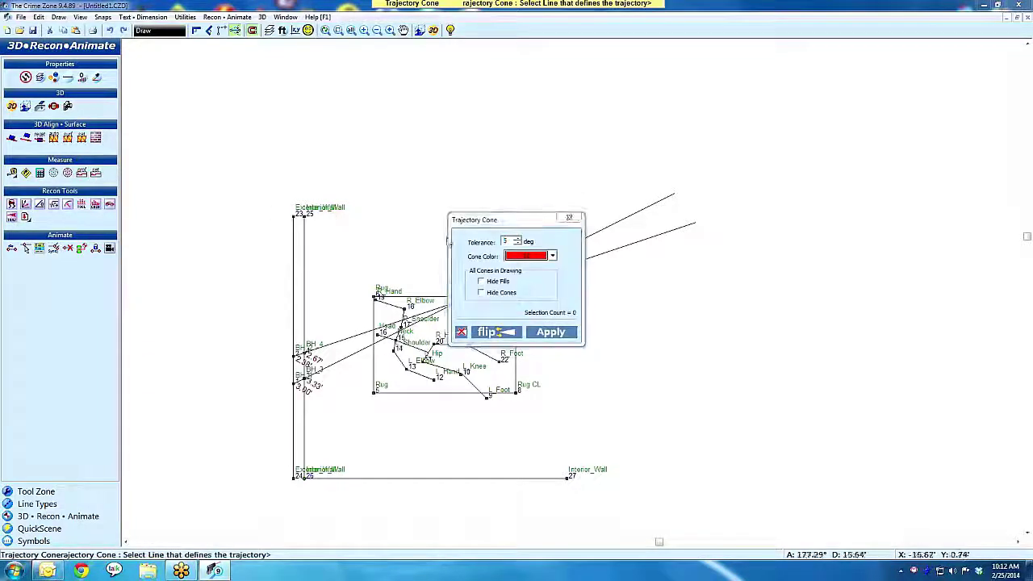
drag(482, 206, 197, 96)
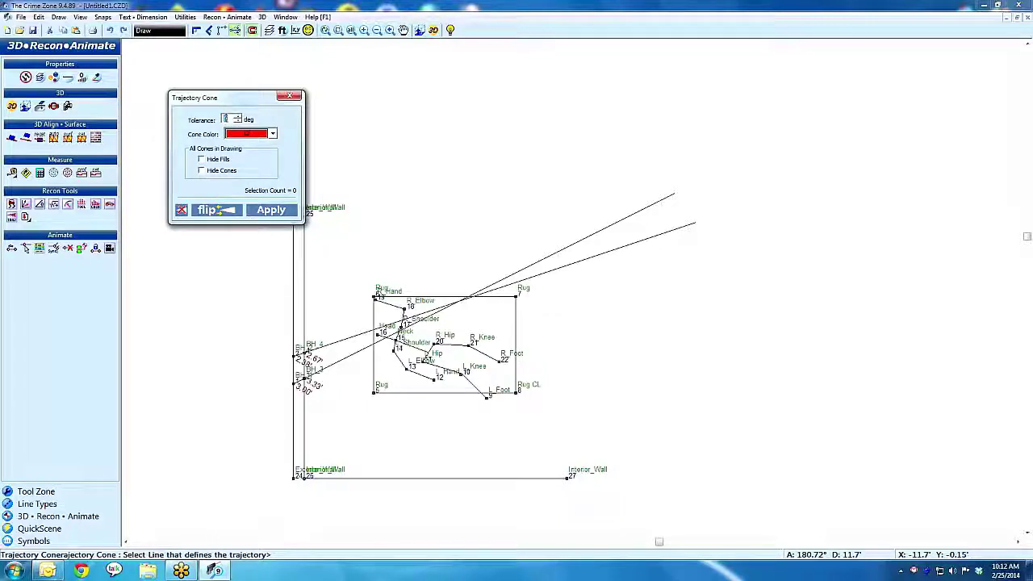
click(517, 169)
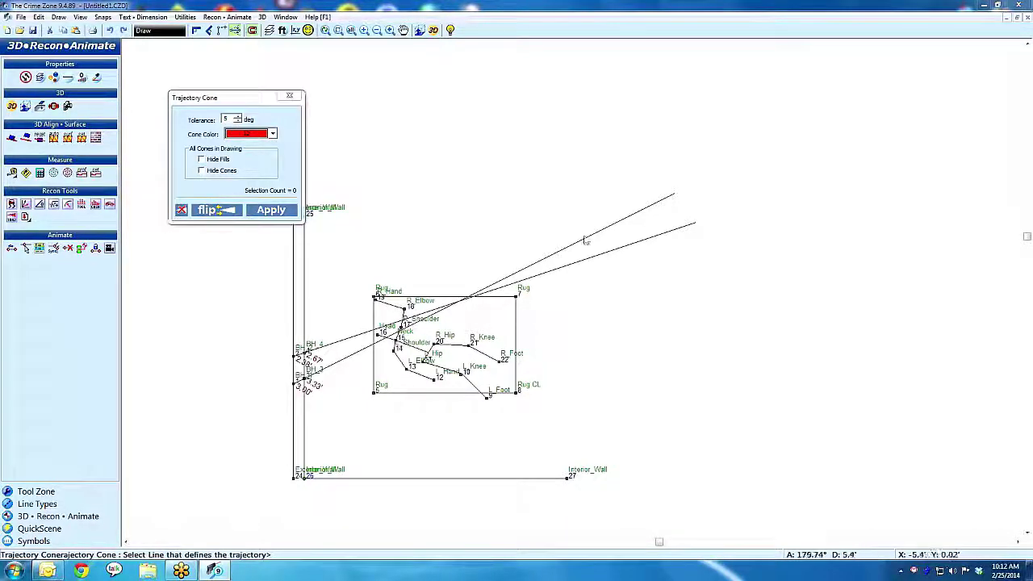
click(586, 234)
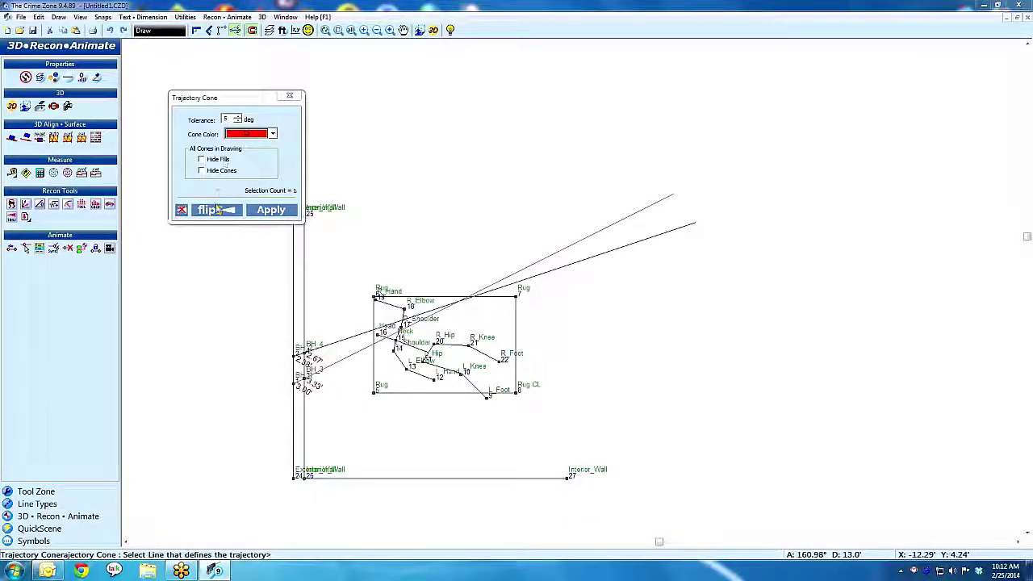
click(272, 212)
click(272, 212)
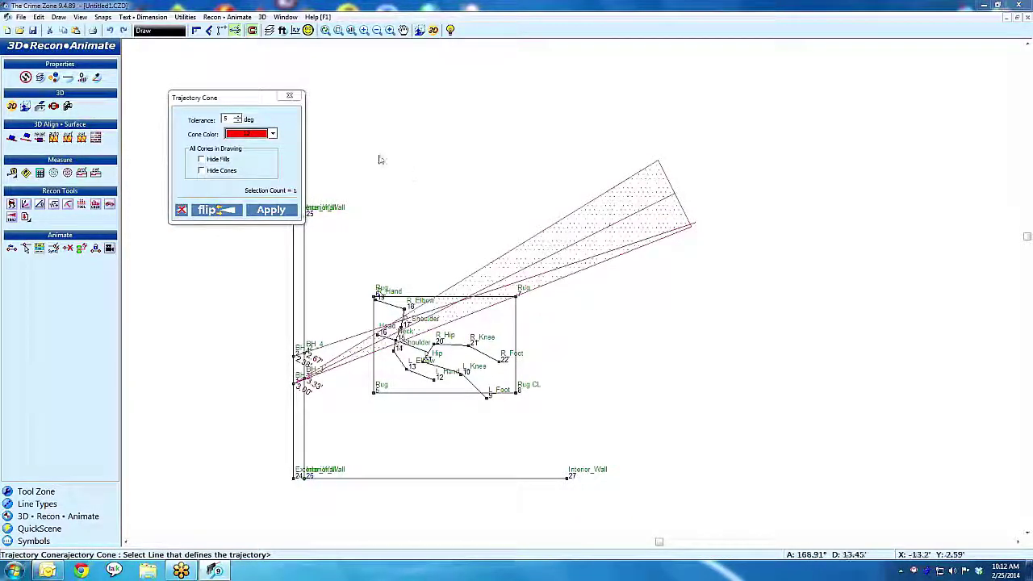
- Create a green trajectory cone with a 5 degree tolerance on the extended BH_2 to BH_4 line
click(272, 134)
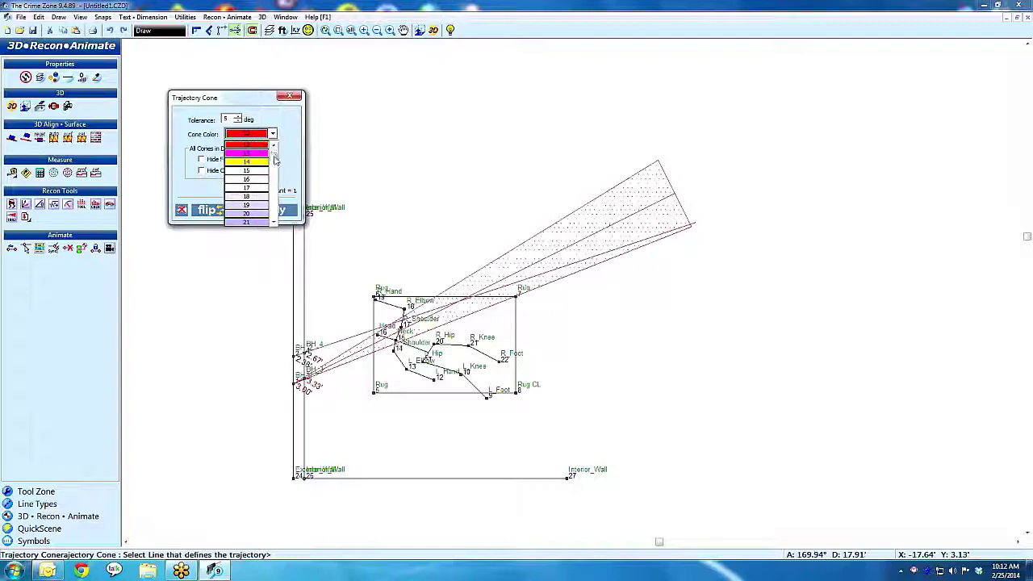
drag(274, 158, 275, 155)
click(260, 150)
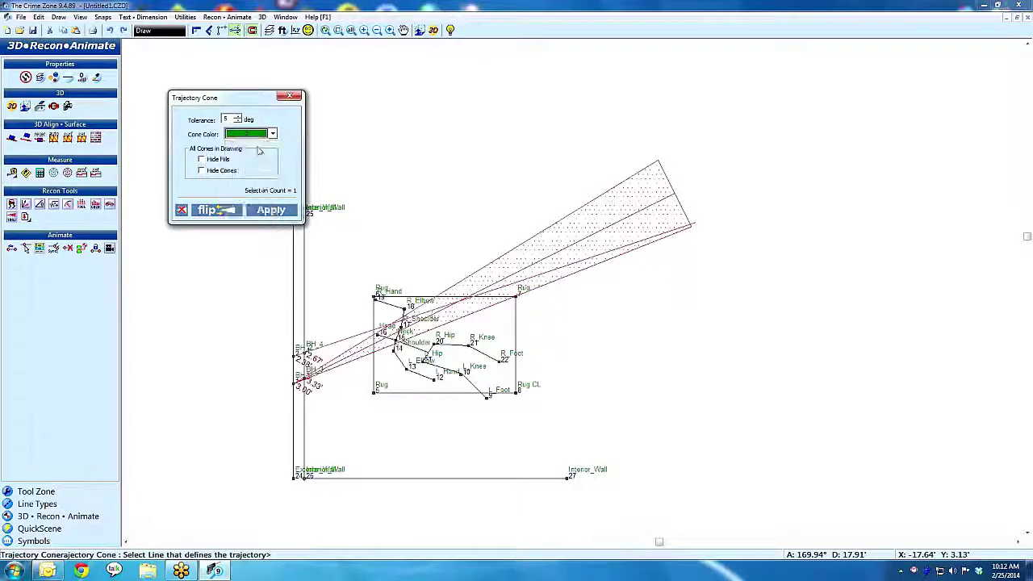
click(271, 211)
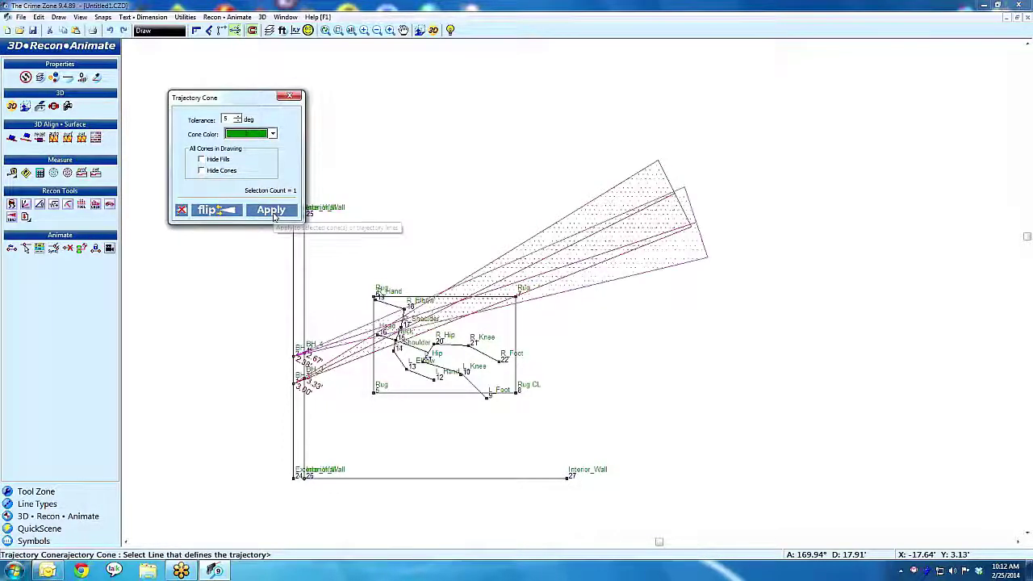
click(289, 96)
- Examine the red and green trajectory cones from different angles in the 3D viewer and return to the 2D drawing
click(433, 32)
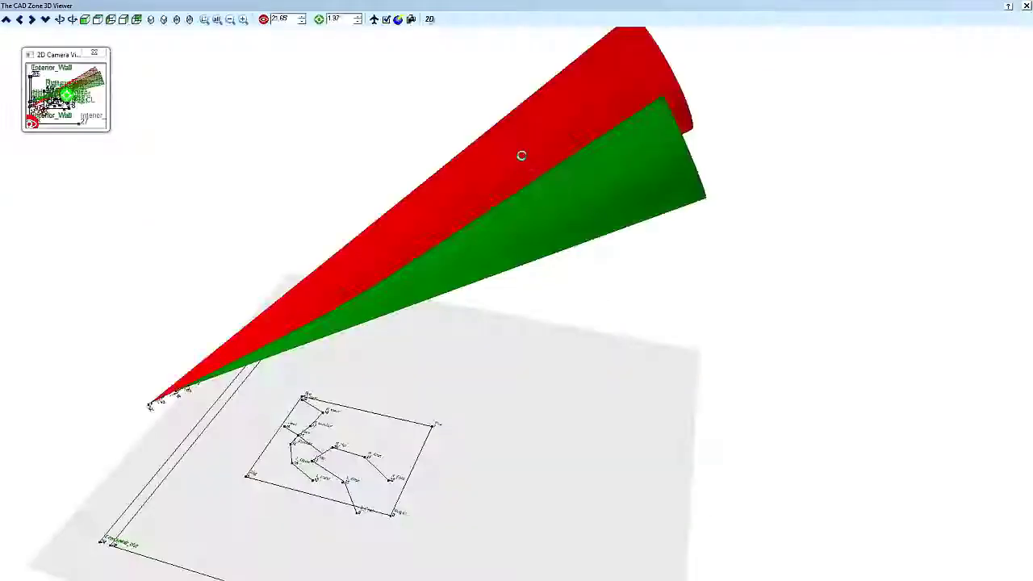
drag(521, 156, 379, 157)
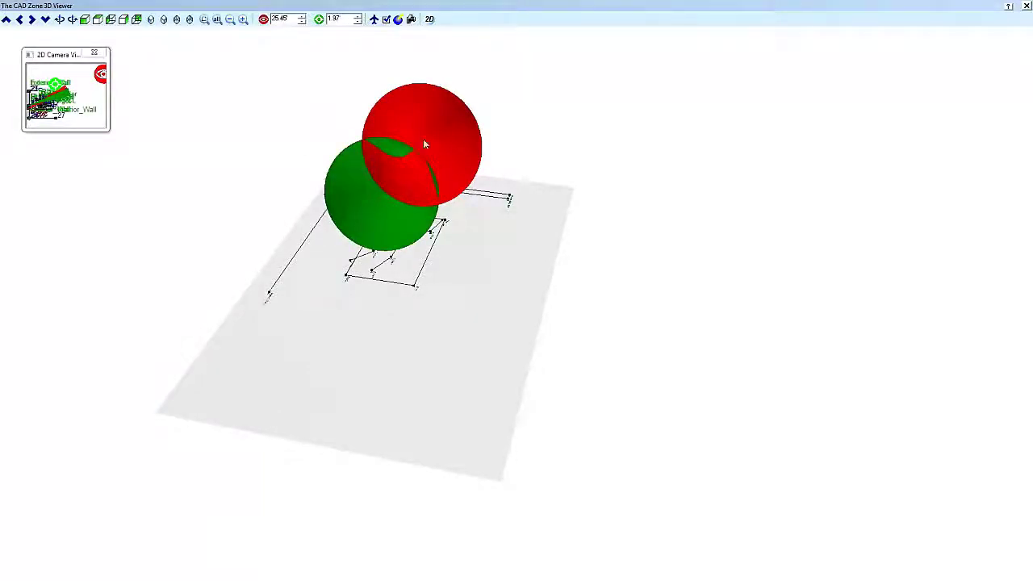
drag(343, 229, 429, 108)
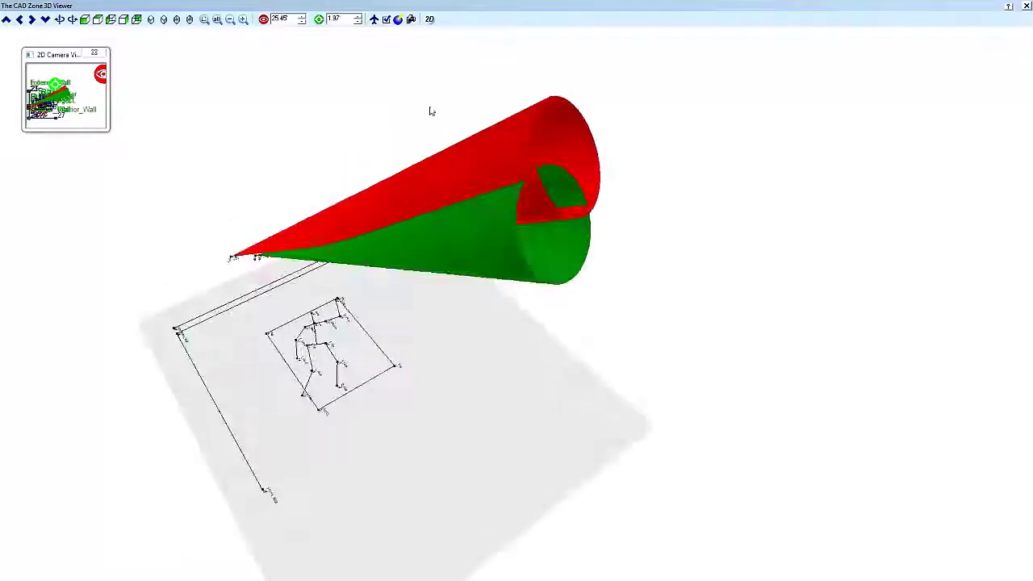
click(431, 20)
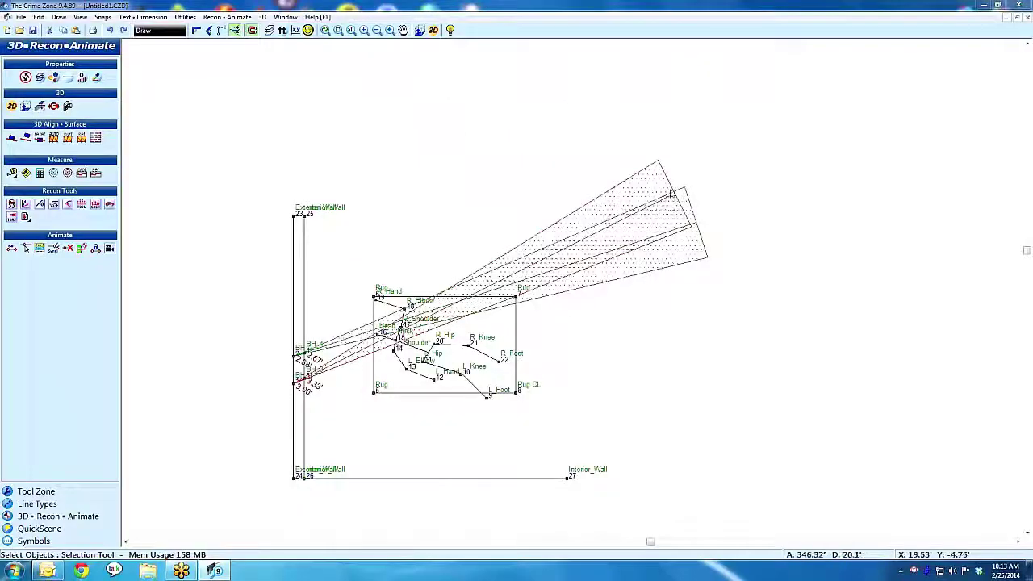
- Hide the fills of both trajectory cones and set the cone color to red for both
click(643, 254)
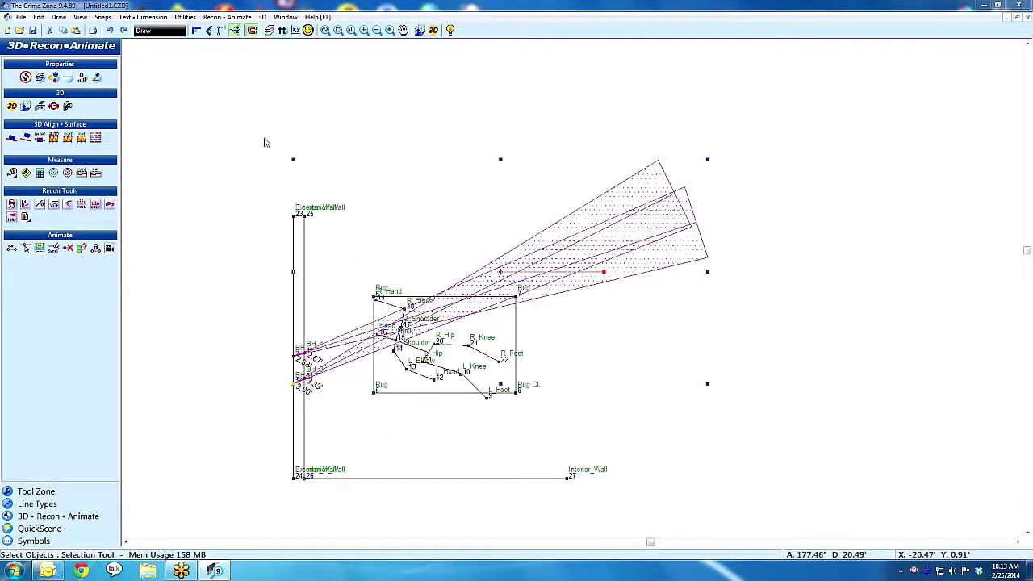
click(12, 218)
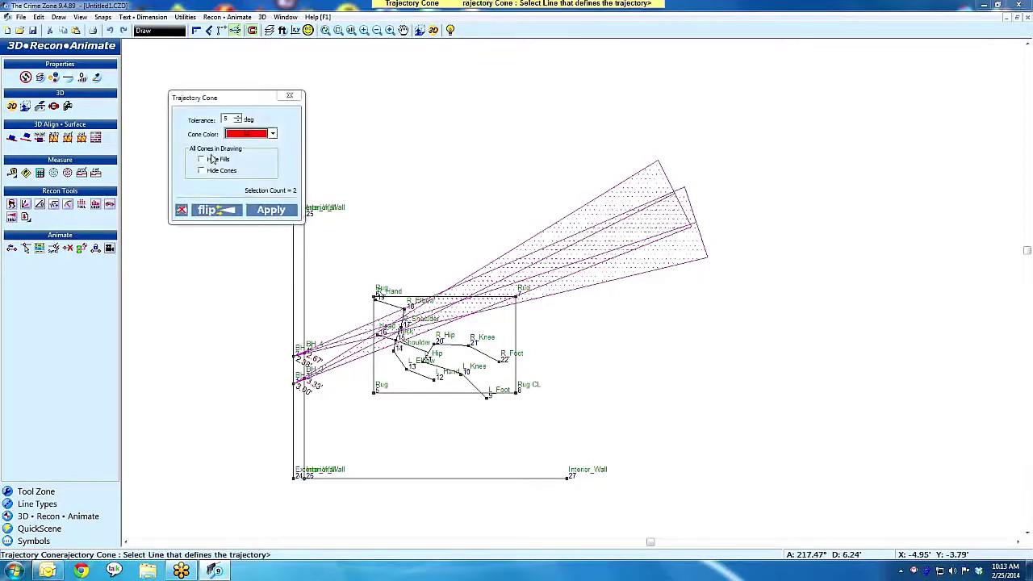
click(202, 159)
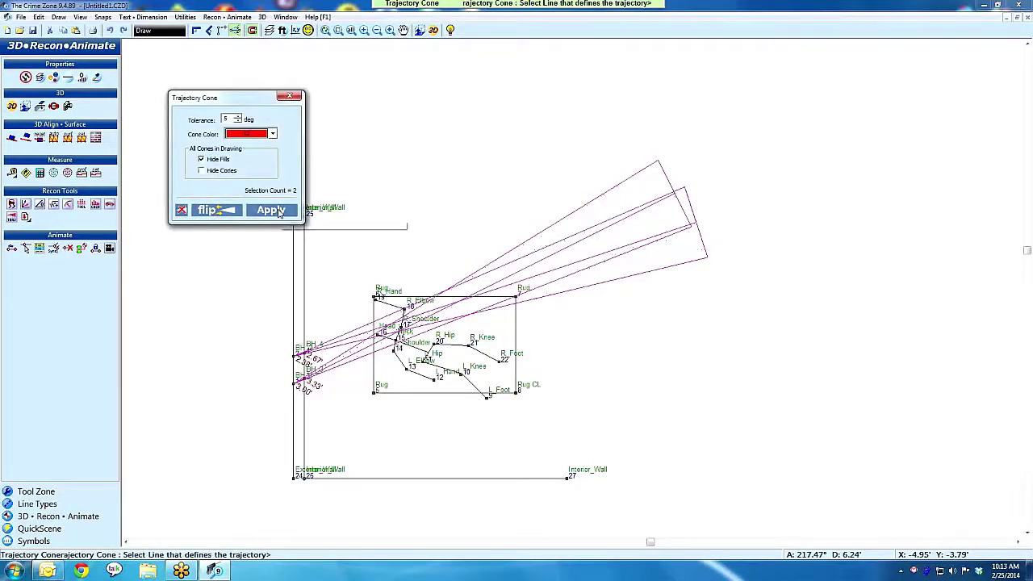
click(289, 97)
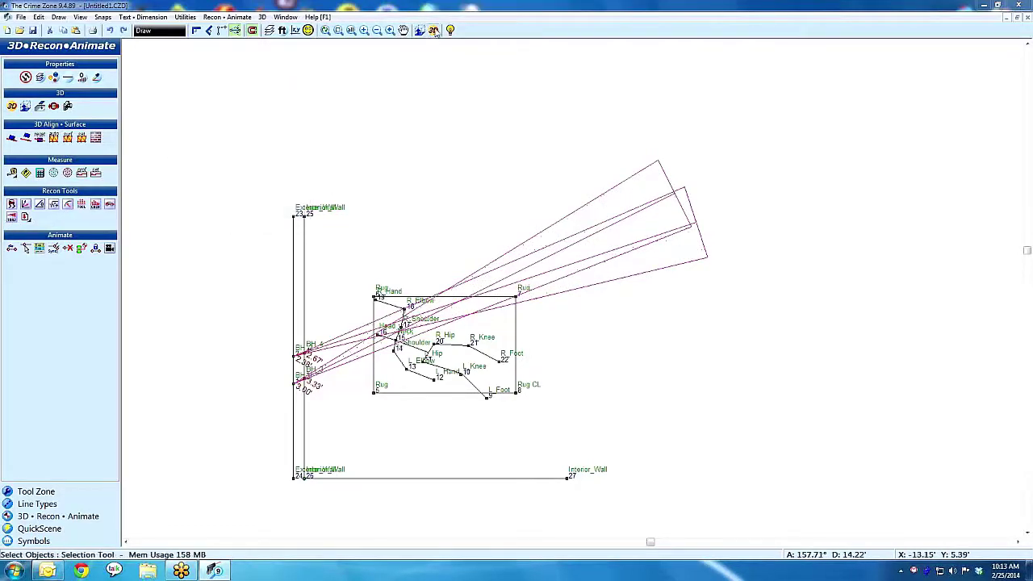
- Examine the unfilled trajectory cones up close in the 3D viewer and return to the 2D drawing
click(433, 29)
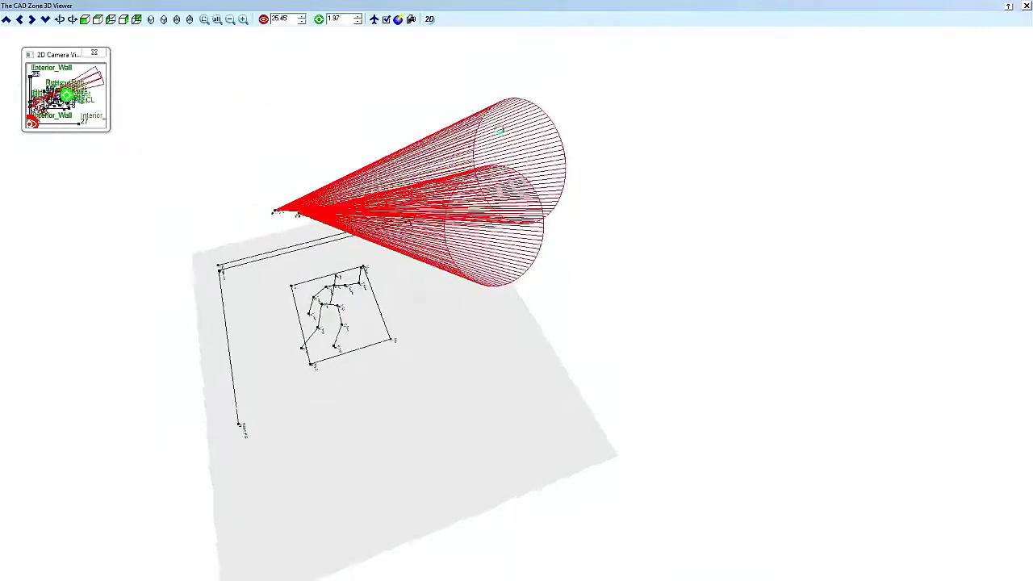
drag(500, 129, 365, 159)
scroll(436, 158, up, 3)
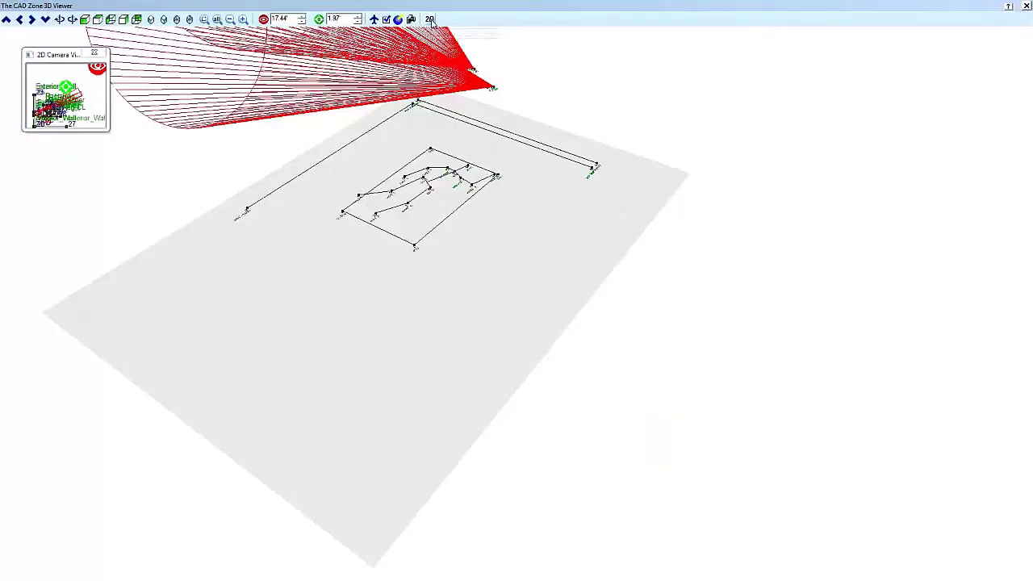
click(433, 23)
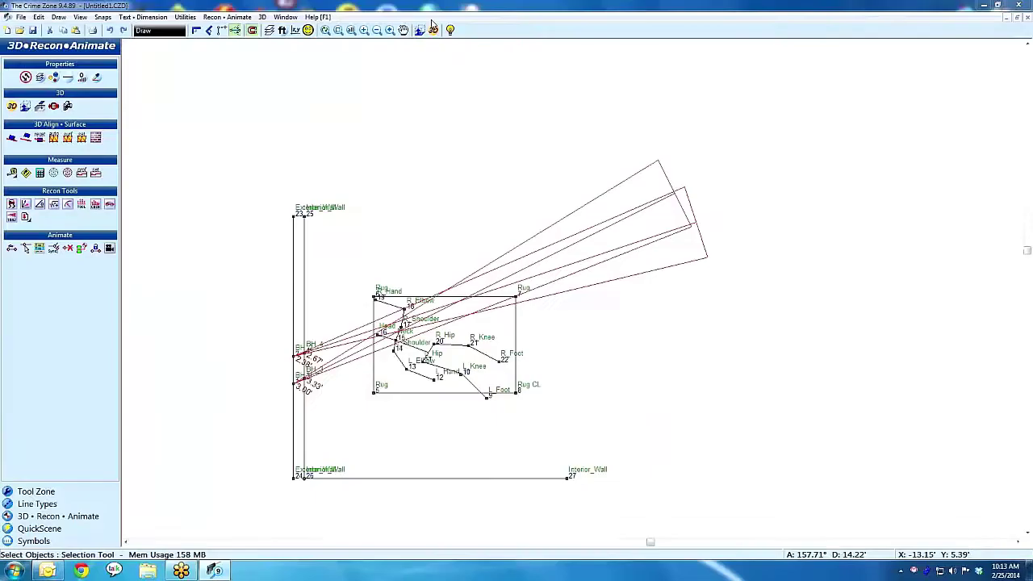
- Add a linear dimension with 0.50' text height below the horizontal interior wall, from point 26 to point 27
click(568, 162)
click(568, 161)
middle_drag(550, 276, 562, 244)
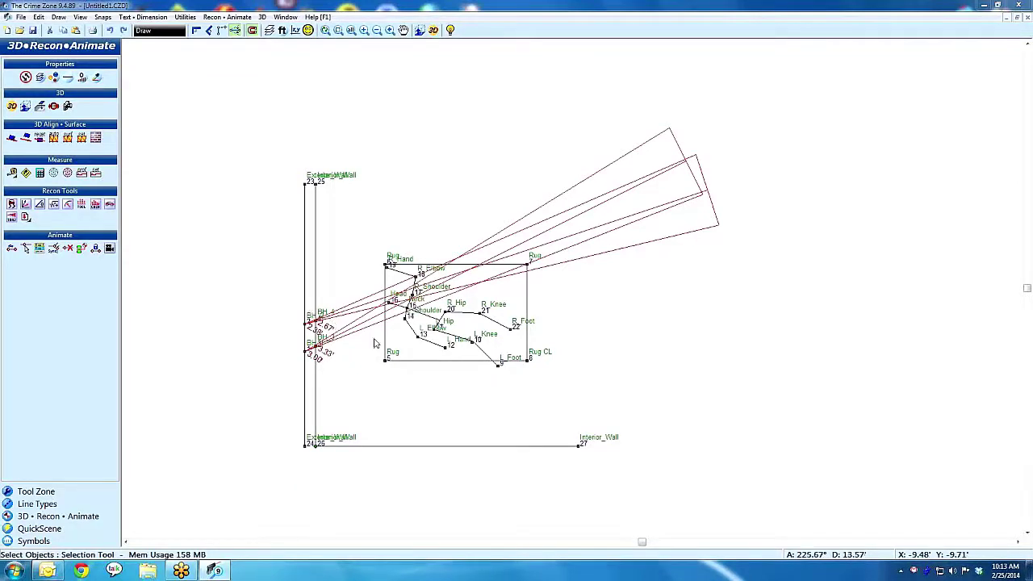
click(54, 494)
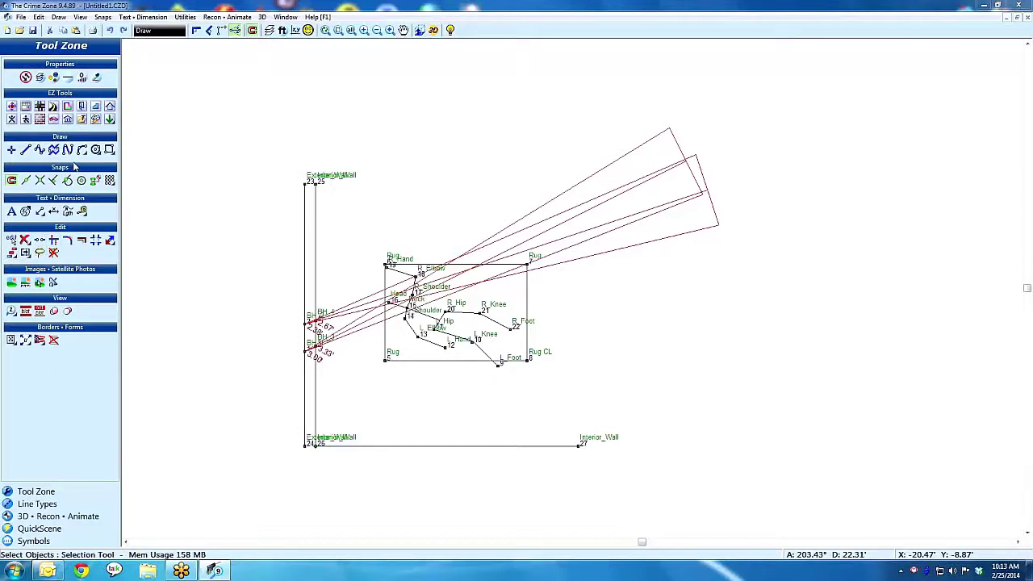
click(52, 213)
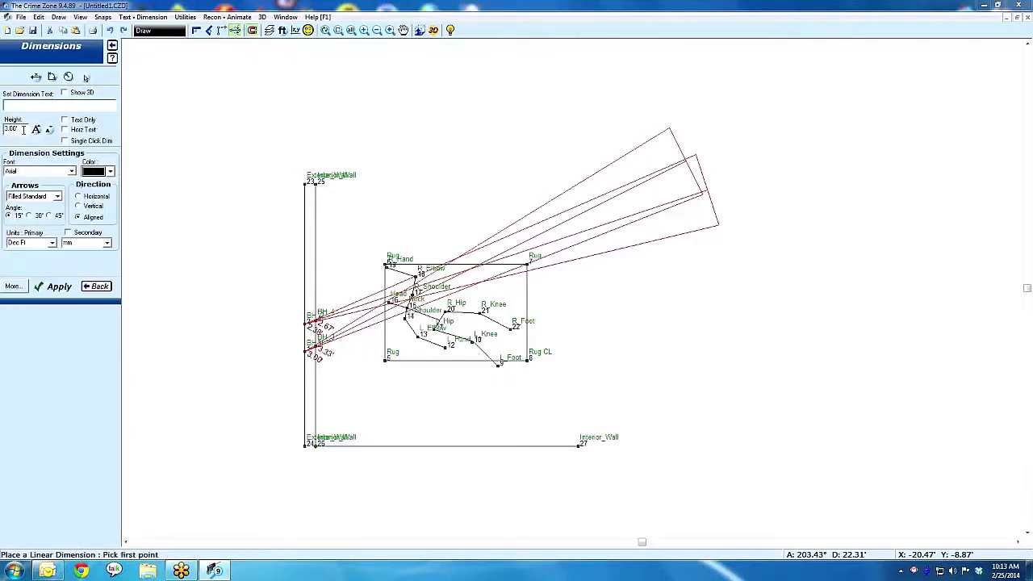
click(305, 445)
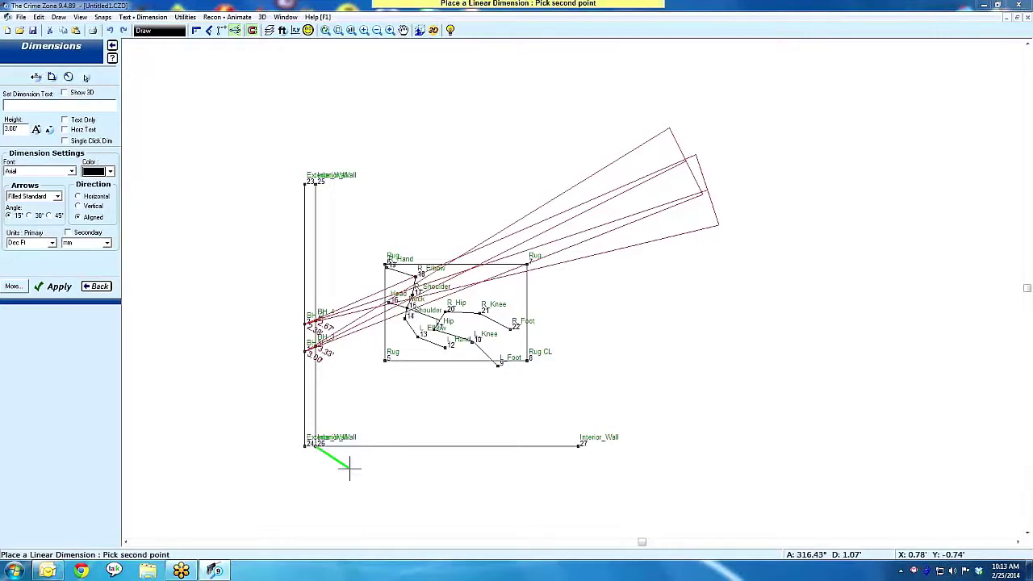
click(574, 446)
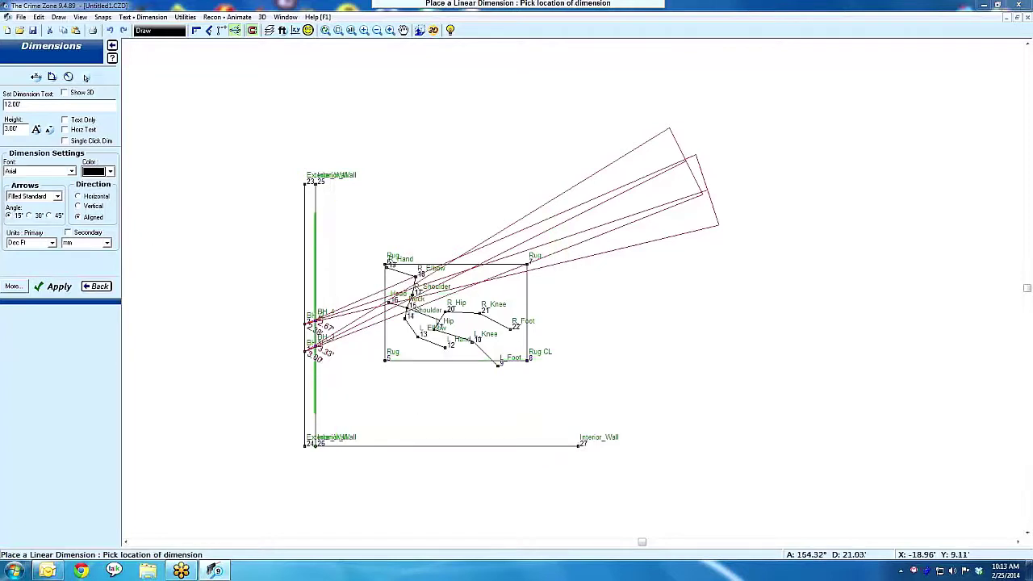
text(.)
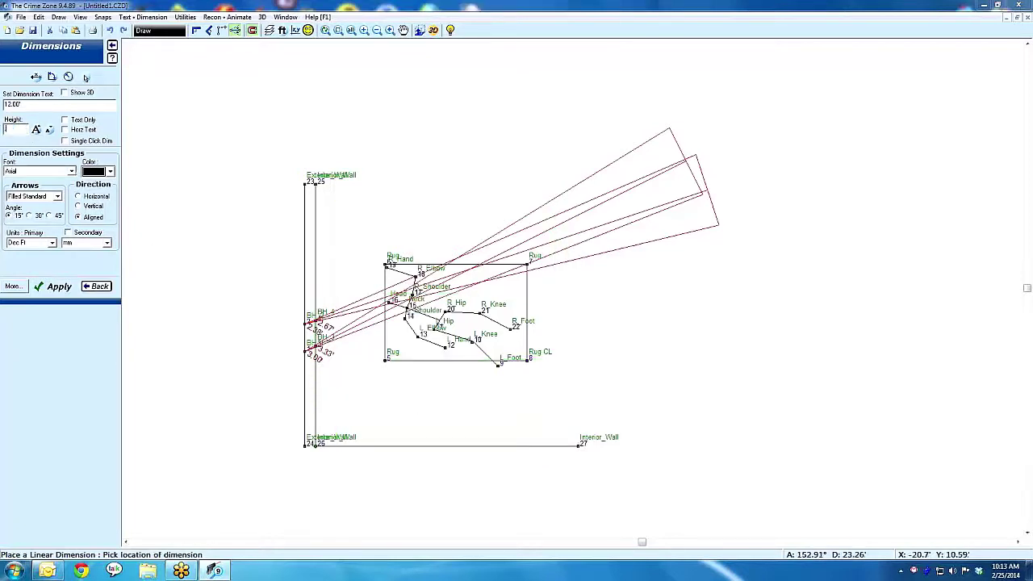
text(.50')
click(346, 472)
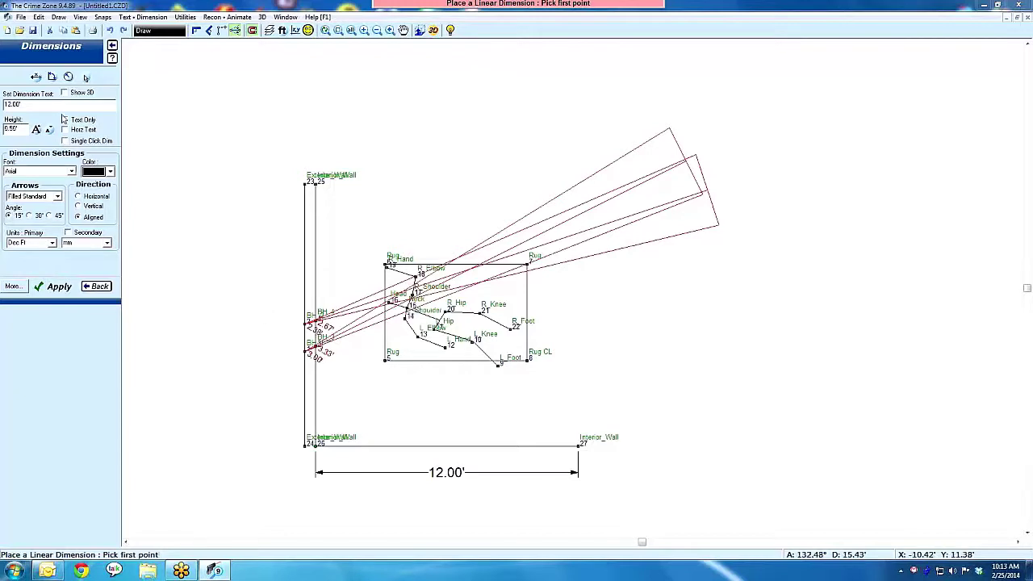
- Enable single-click dimensioning and dimension the exterior wall line, placing the dimension outside the room
click(67, 141)
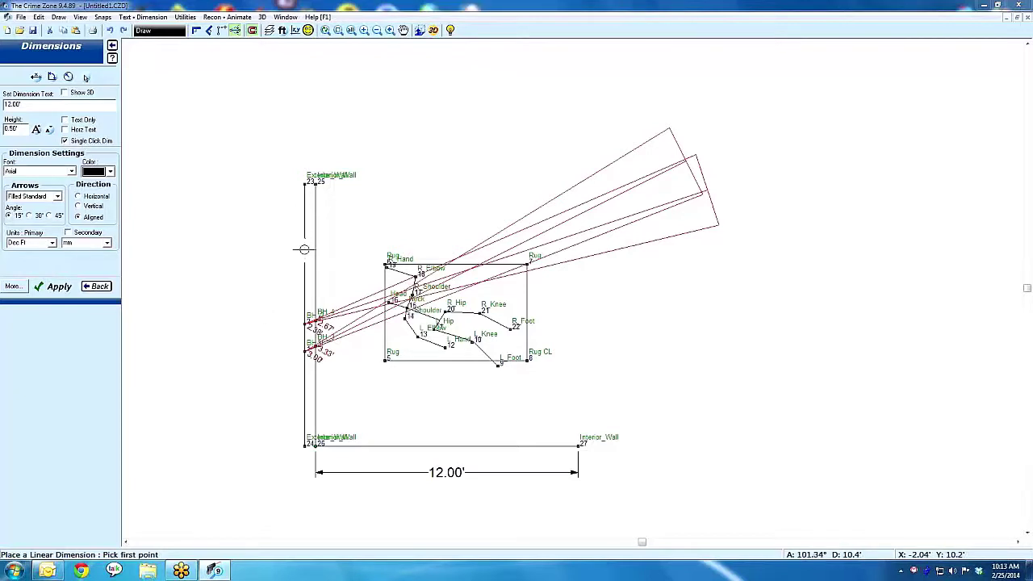
click(304, 250)
click(279, 249)
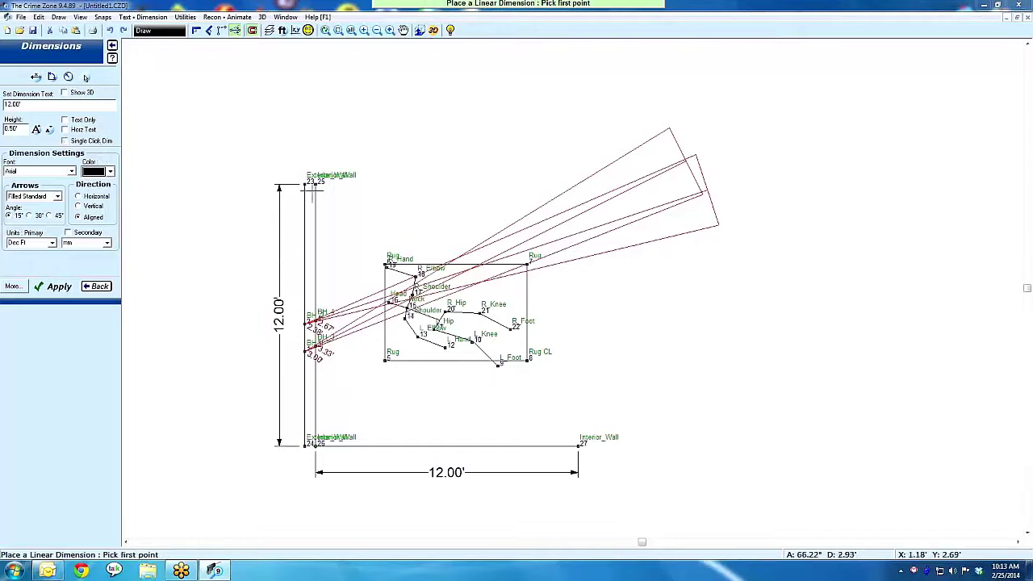
- Add an aligned diagonal dimension between interior wall points 25 and 27, placed beyond the rug, and close the dimension tool
click(316, 184)
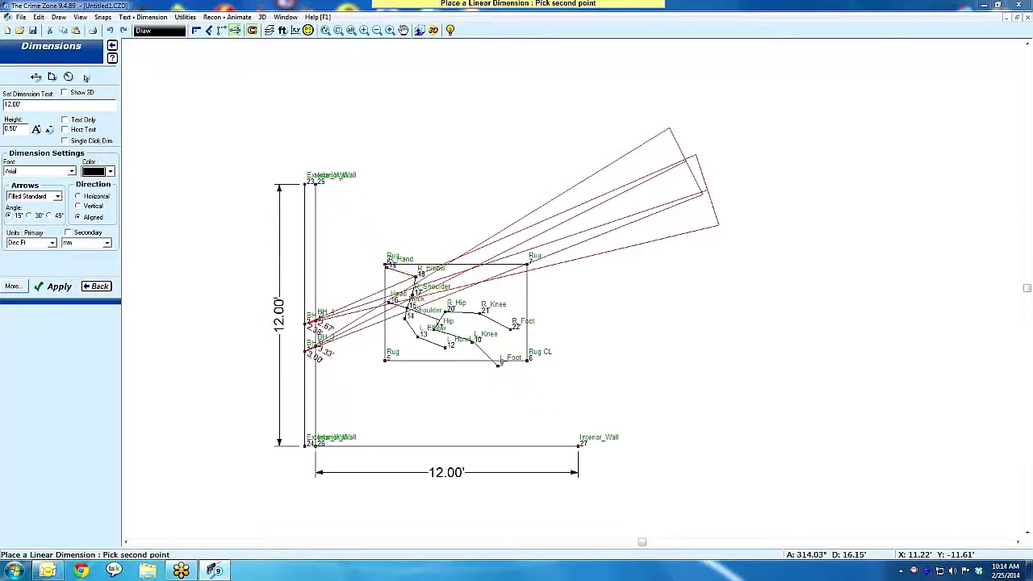
click(580, 443)
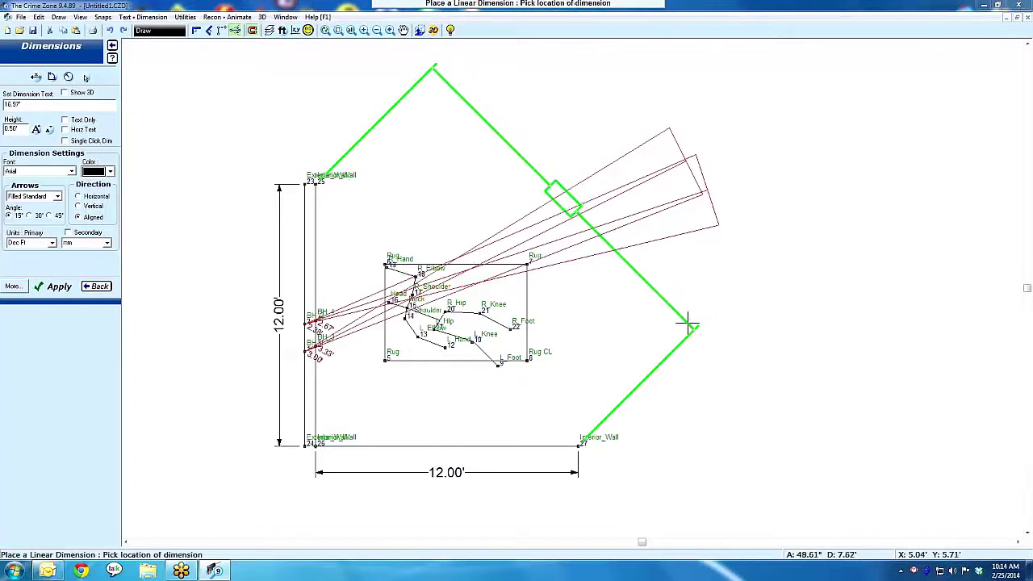
click(692, 324)
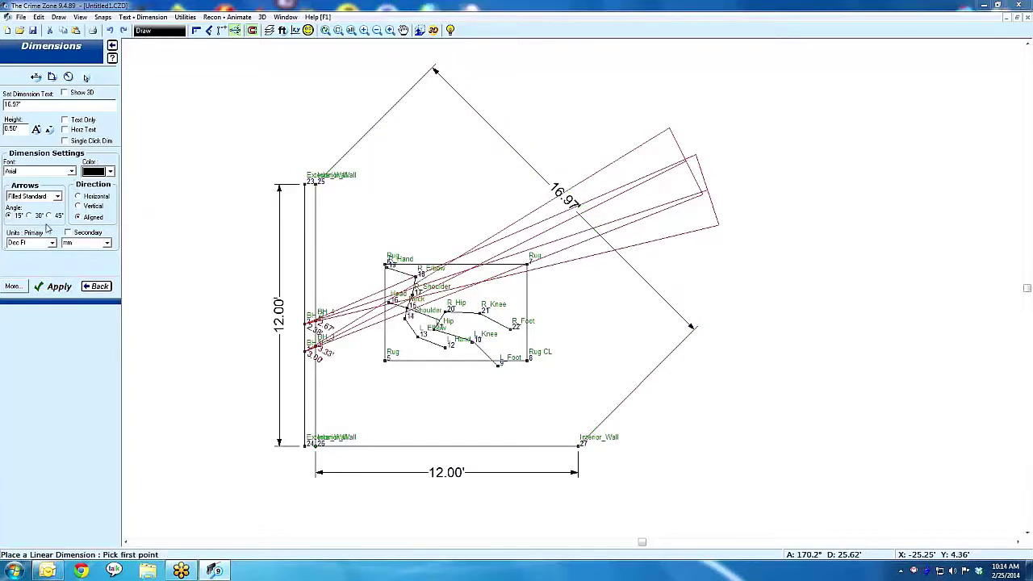
click(98, 287)
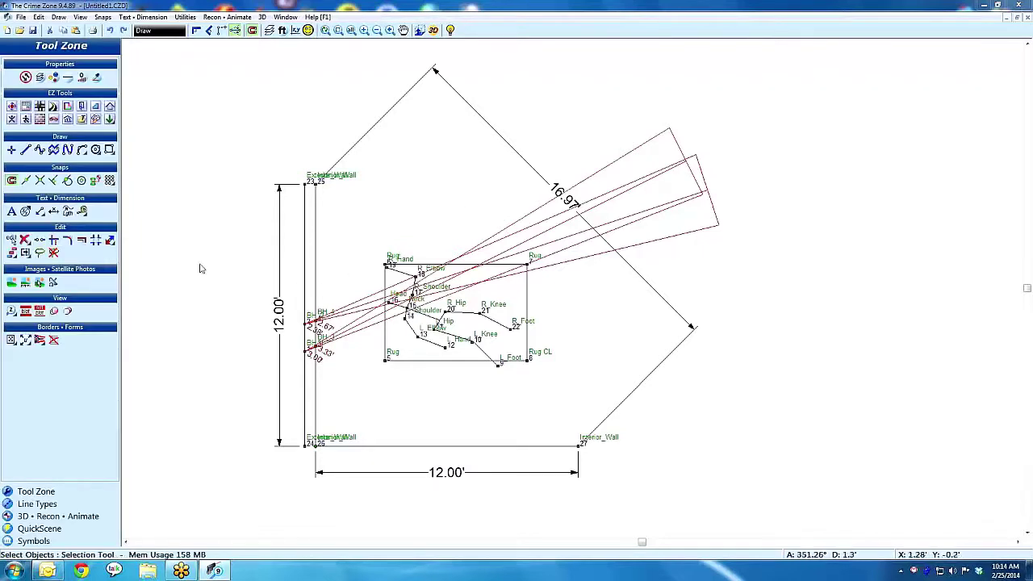
- Place a text label "Room" with a height of 0.50' below the rug
click(15, 213)
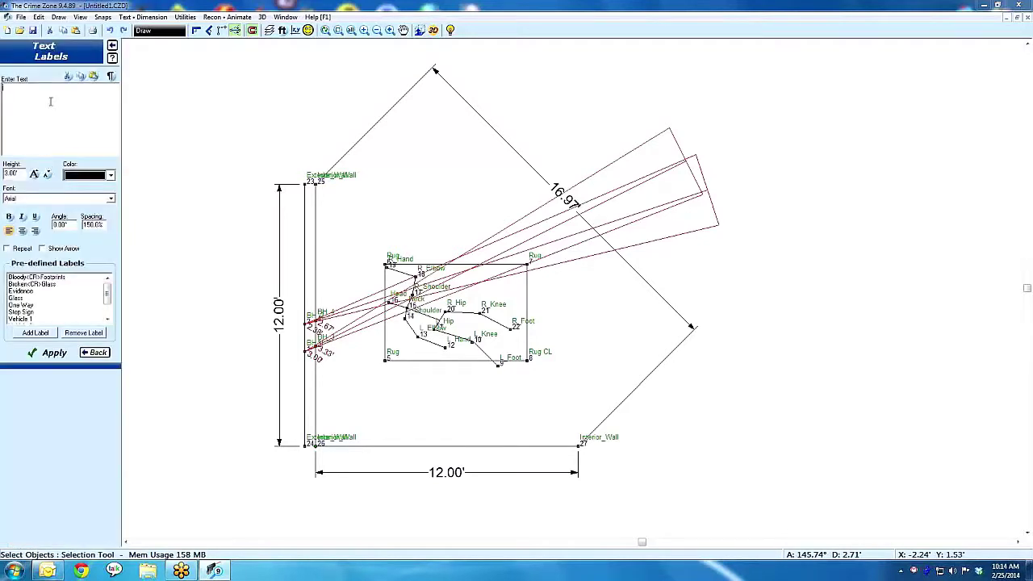
text(Room)
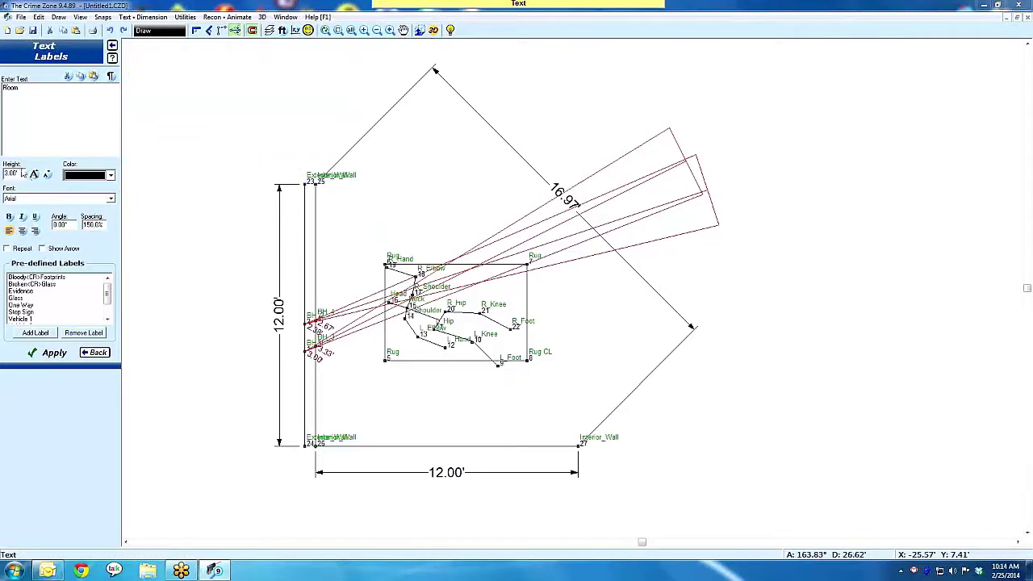
drag(22, 173, 3, 173)
key(BackSpace)
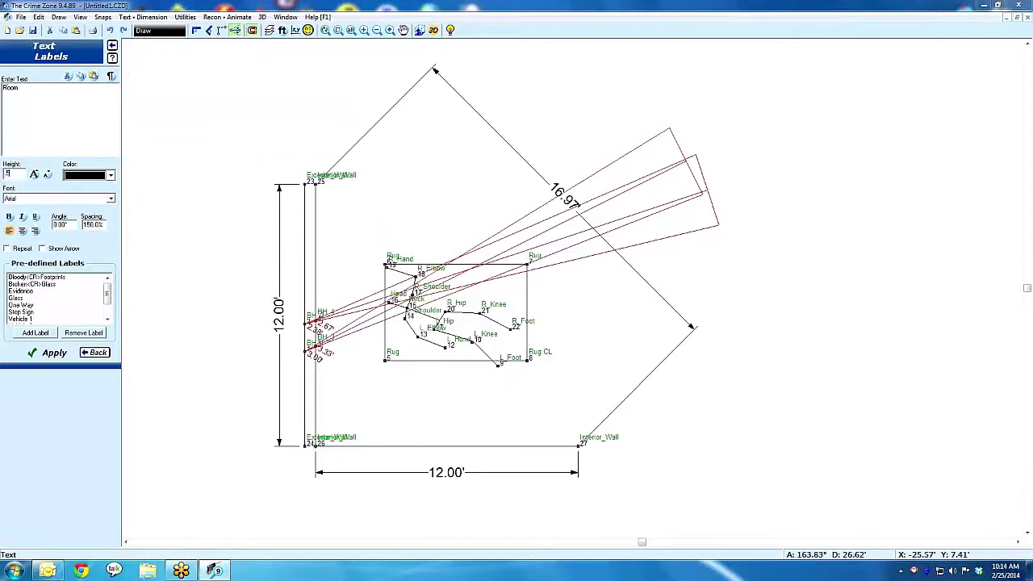
click(454, 394)
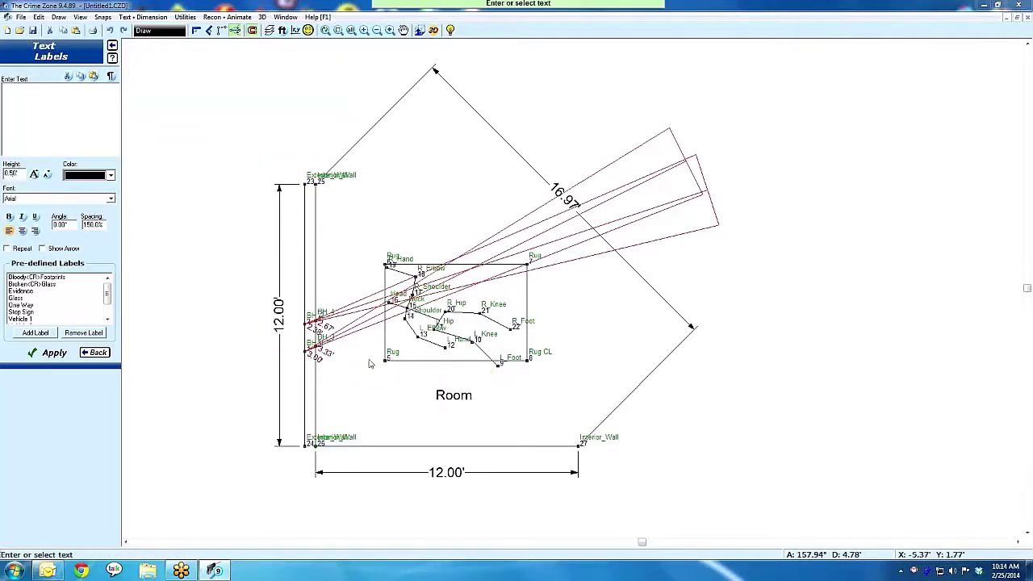
- Change the "Room" label's text to "Room (Living)" and its color to blue
click(453, 394)
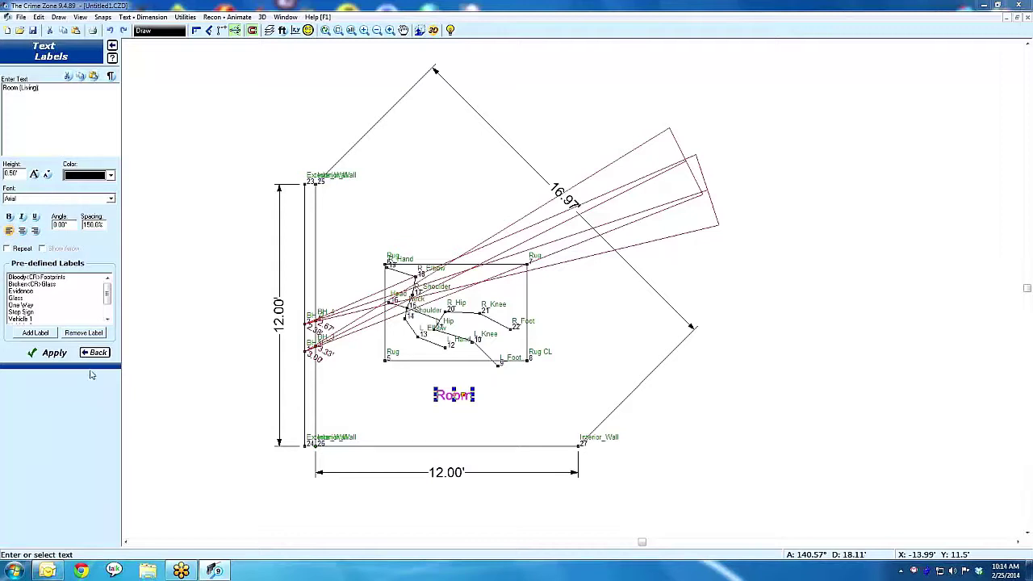
click(48, 353)
click(111, 177)
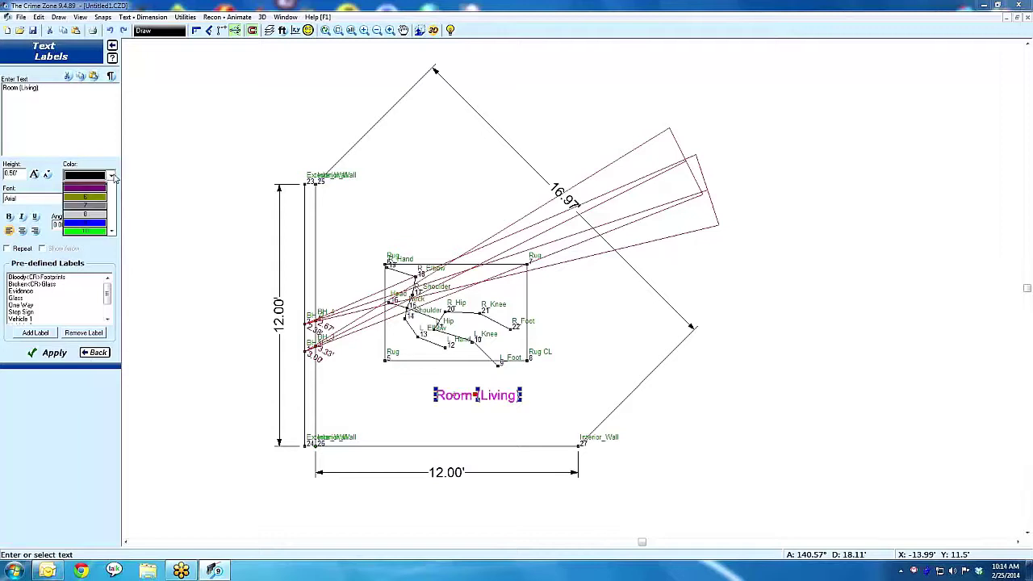
click(93, 247)
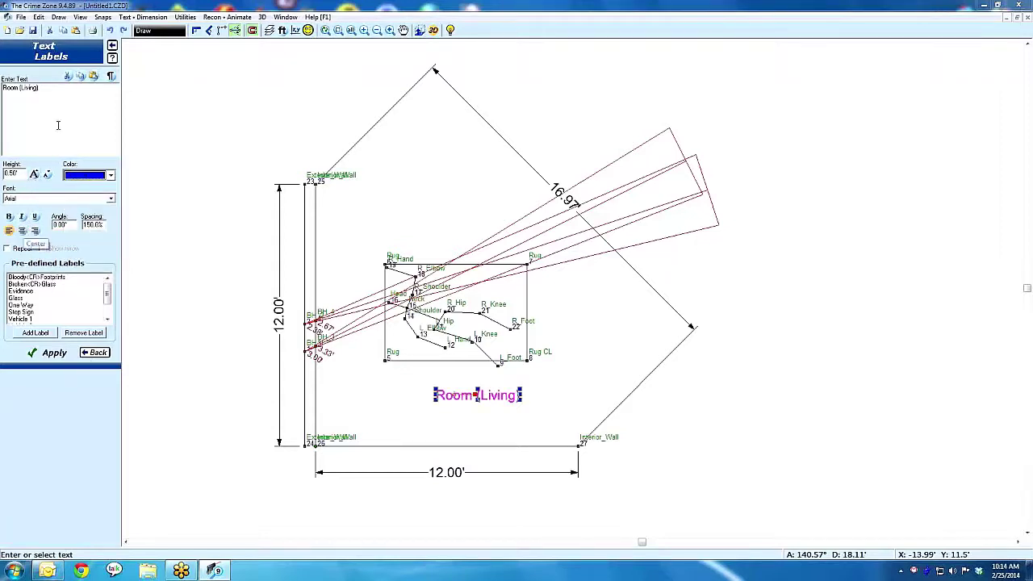
click(111, 77)
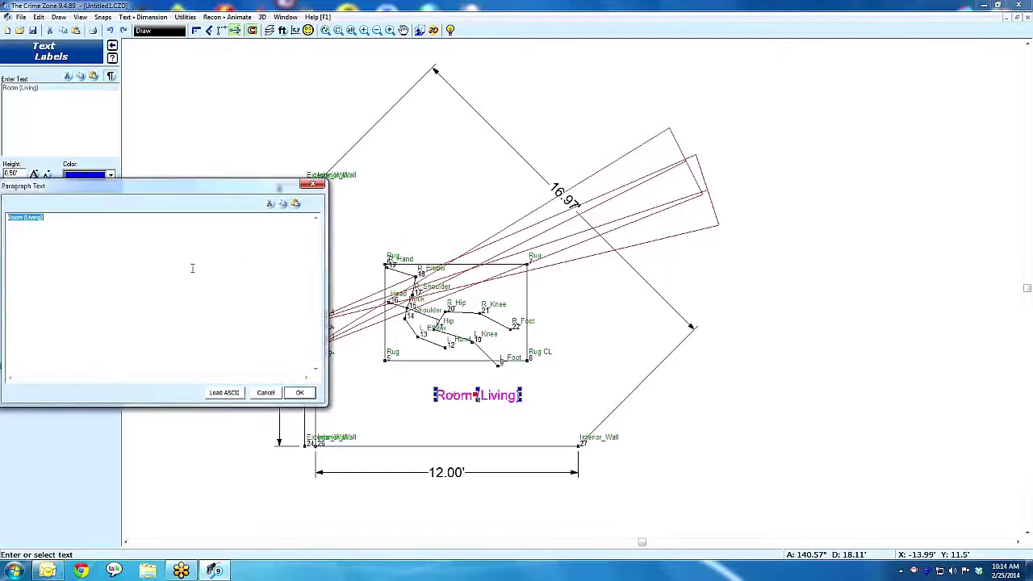
click(266, 393)
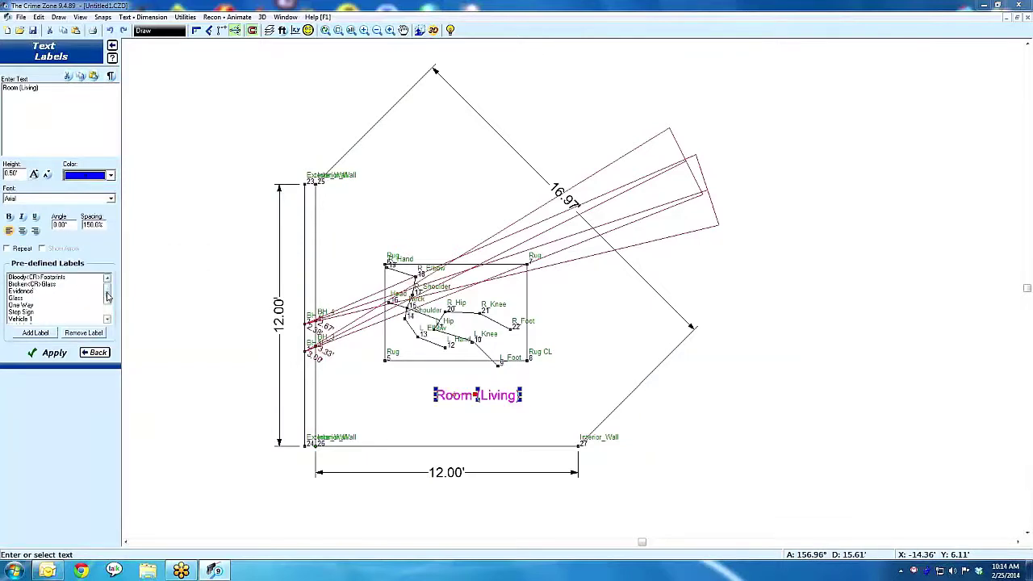
drag(108, 293, 107, 298)
click(204, 303)
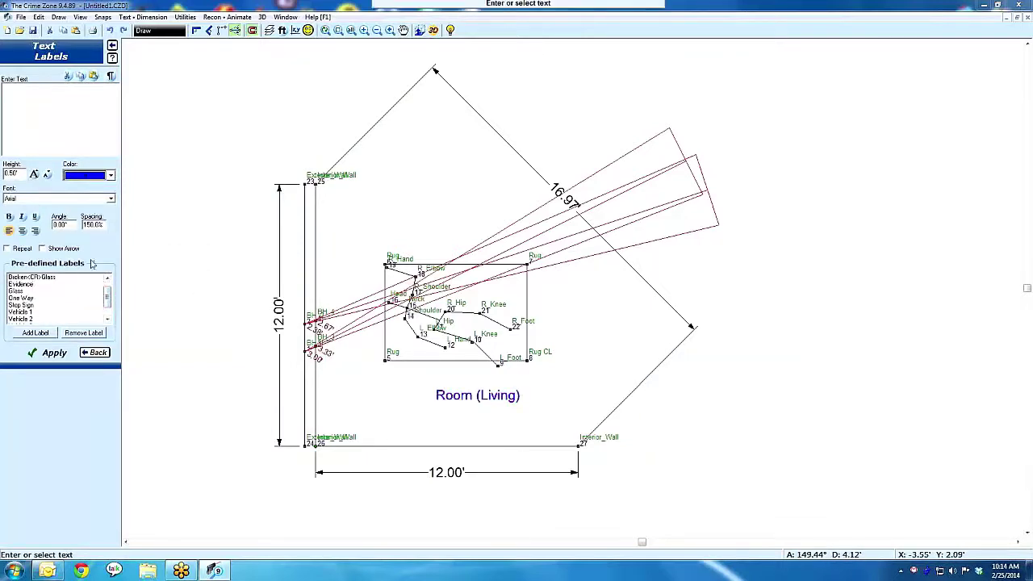
- Place two angled copies of the pre-defined "Evidence" label, one above the rug sloping upward and one beside it sloping downward
click(25, 284)
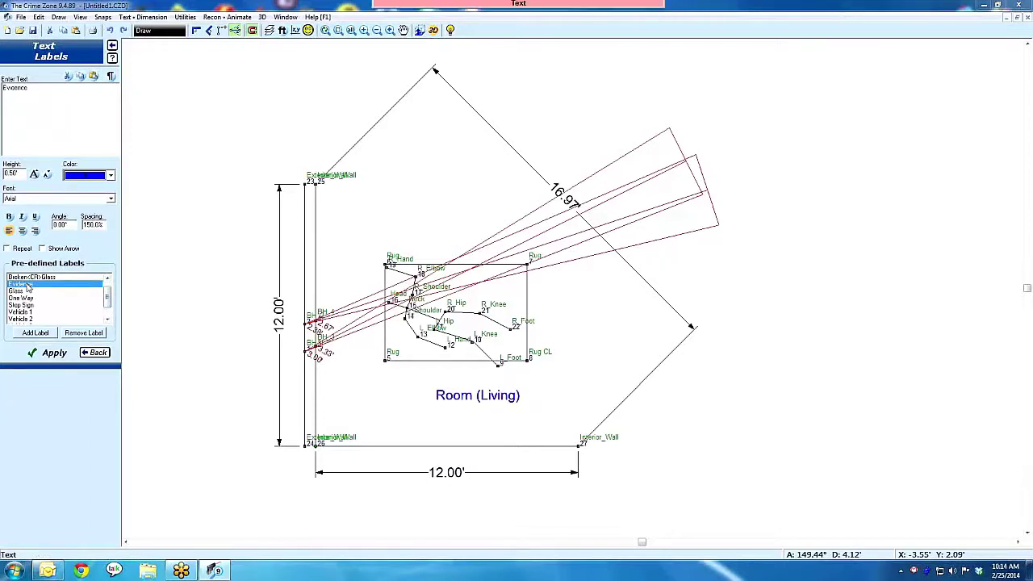
click(355, 234)
click(404, 198)
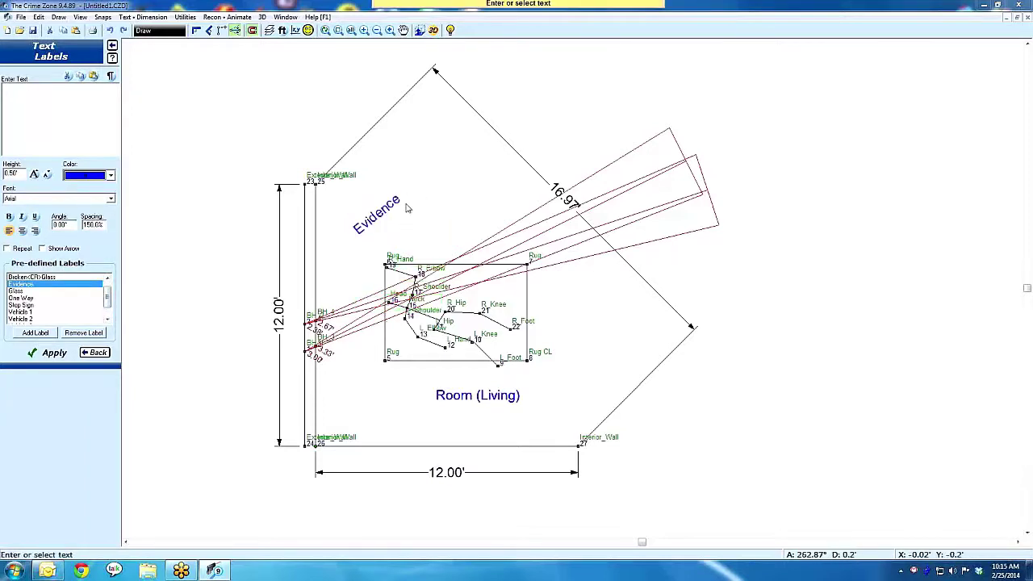
click(25, 286)
click(574, 305)
click(601, 336)
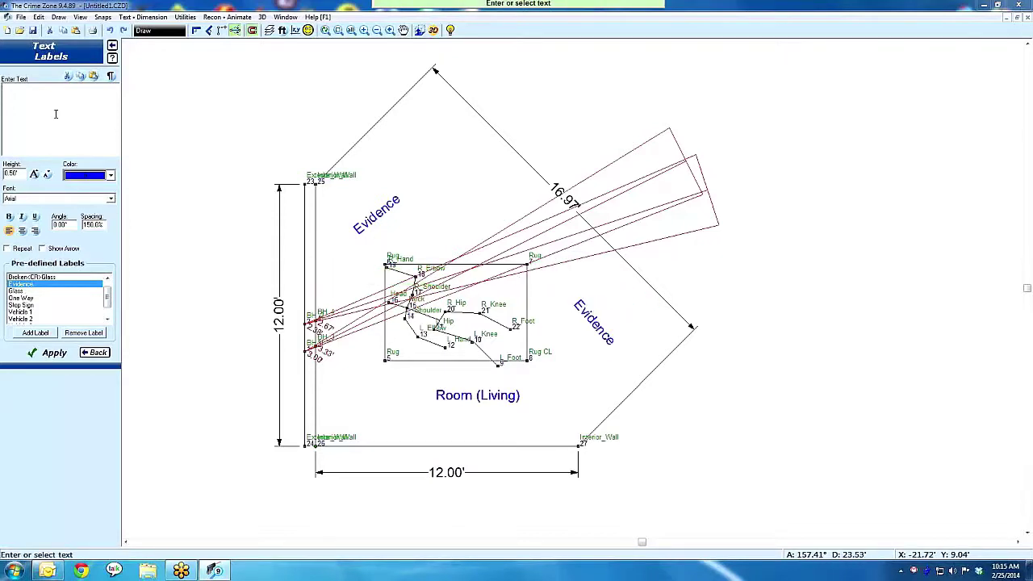
- Add "EV_01" and "EV_02" to the pre-defined labels
text(EV_01)
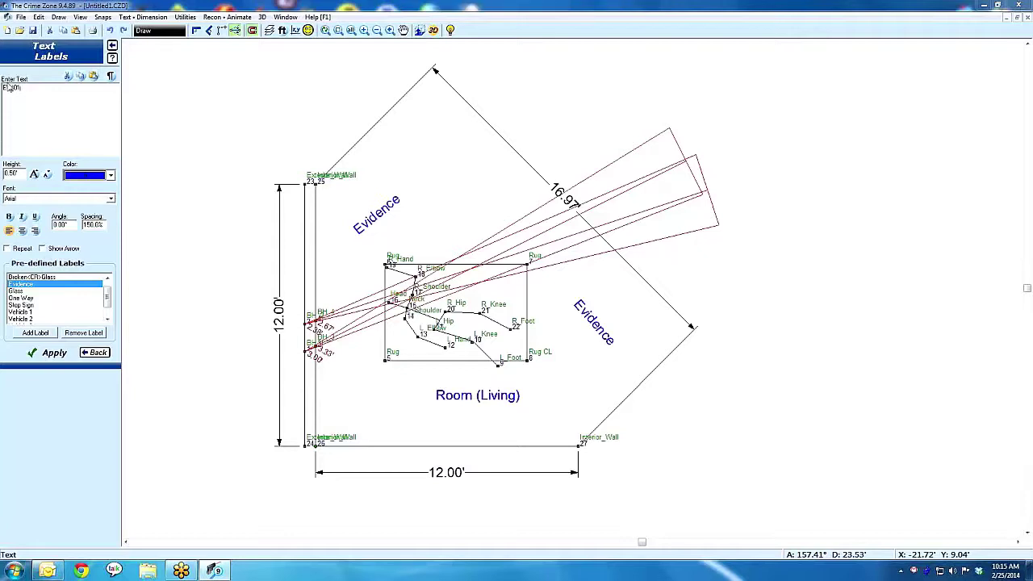
click(46, 336)
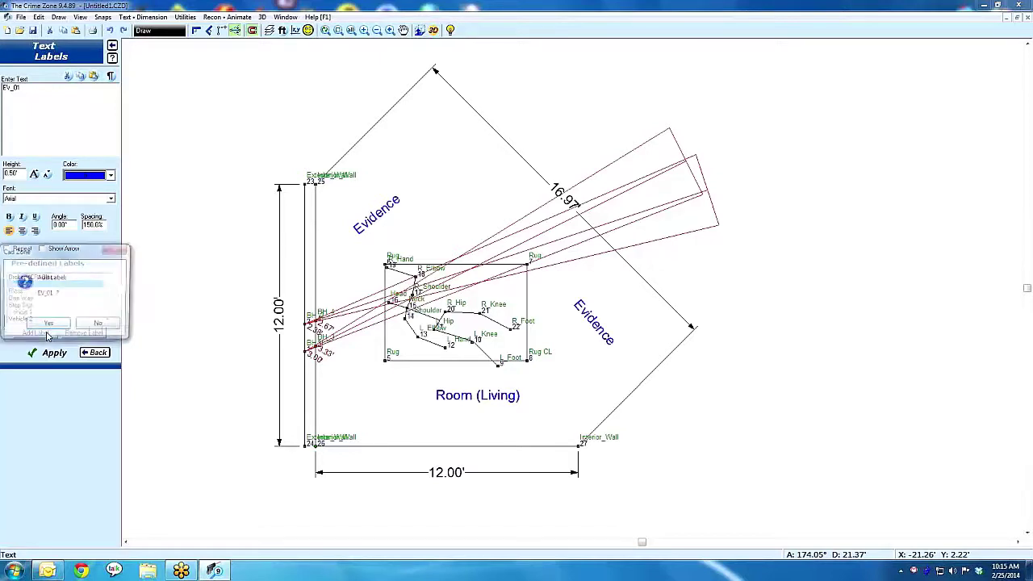
click(49, 324)
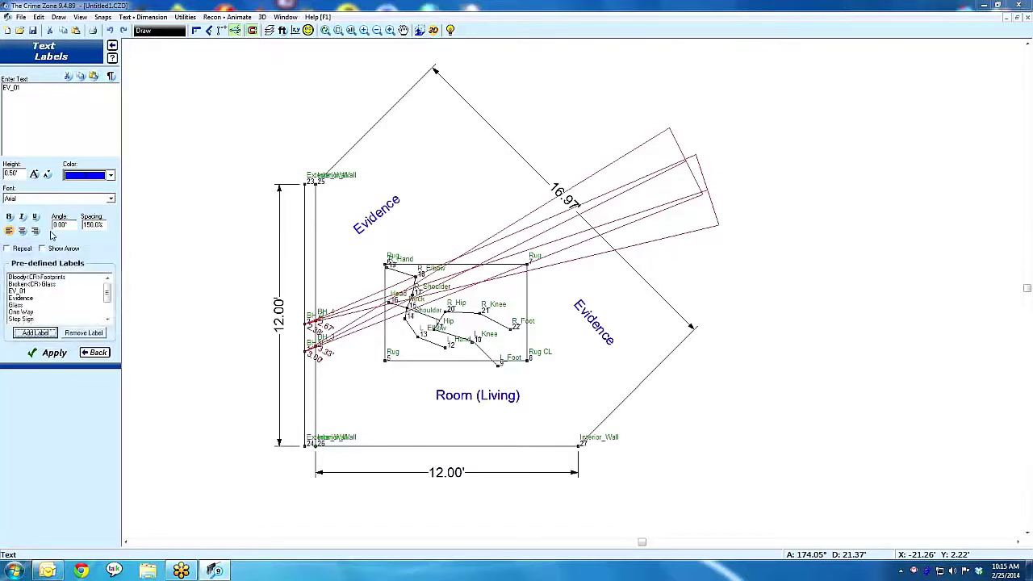
click(20, 87)
click(46, 332)
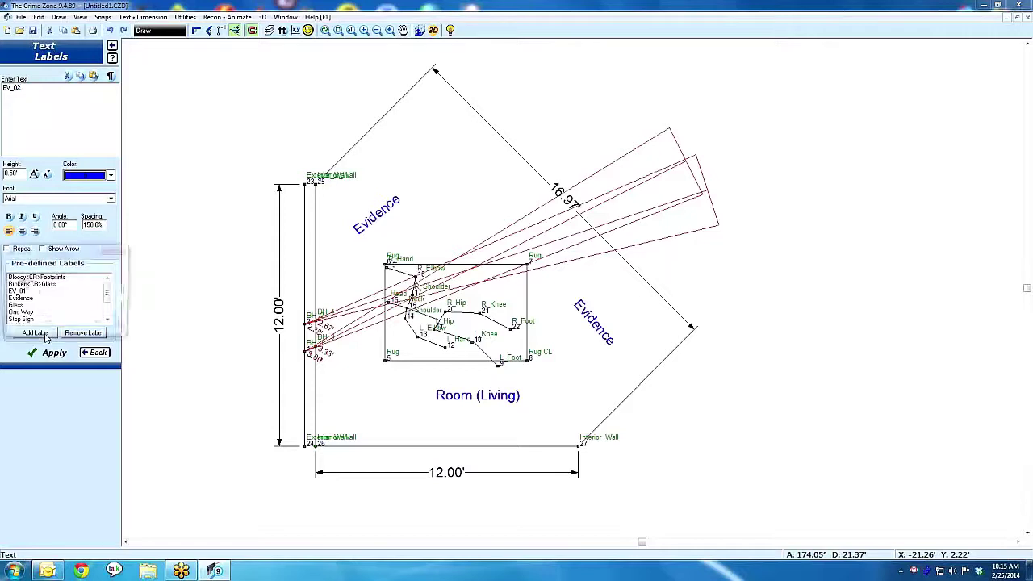
click(47, 323)
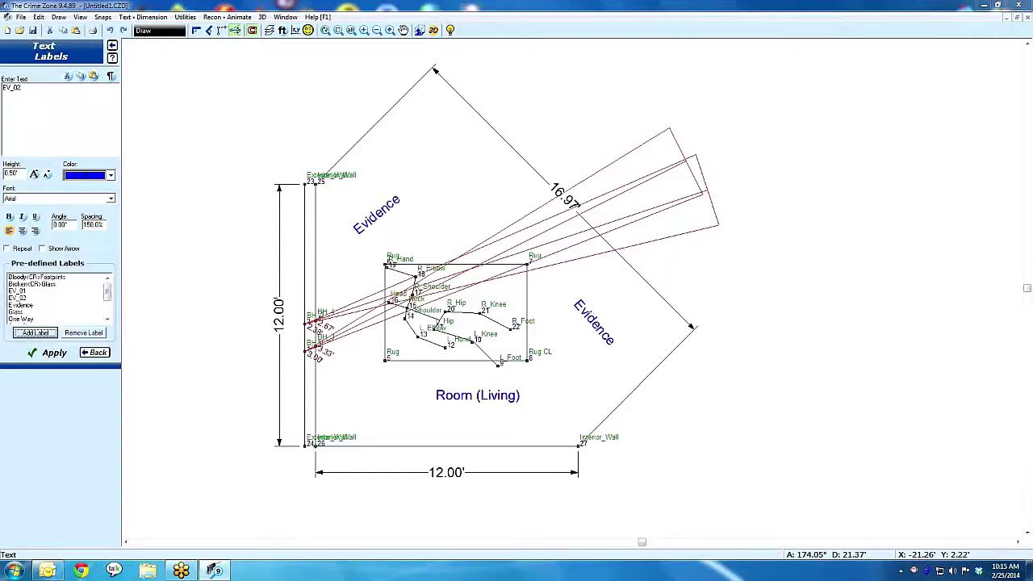
- Place the EV_01 label near the interior wall corner and EV_02 beside the rug's far edge, and close the text tool
click(24, 292)
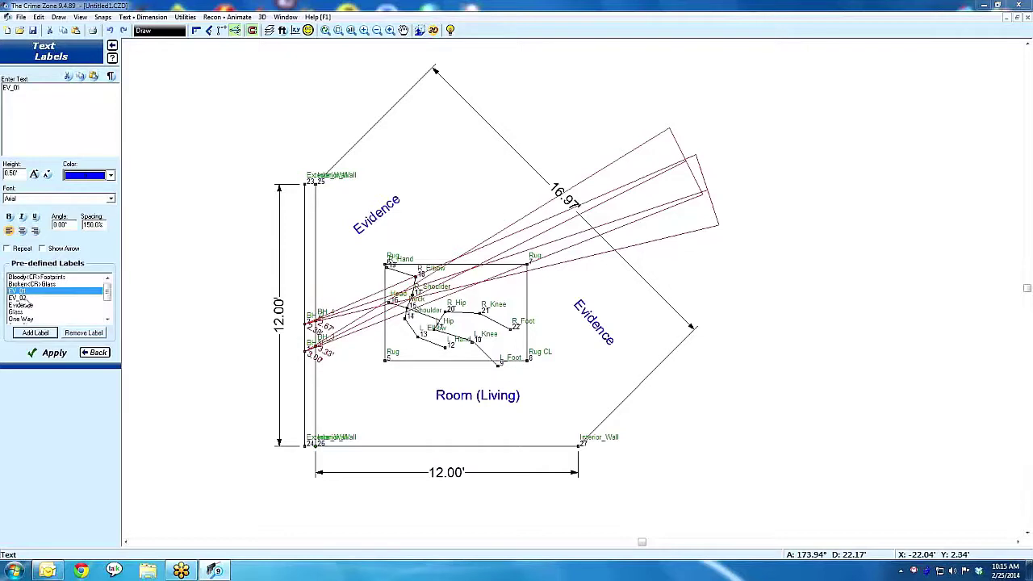
click(330, 394)
click(24, 298)
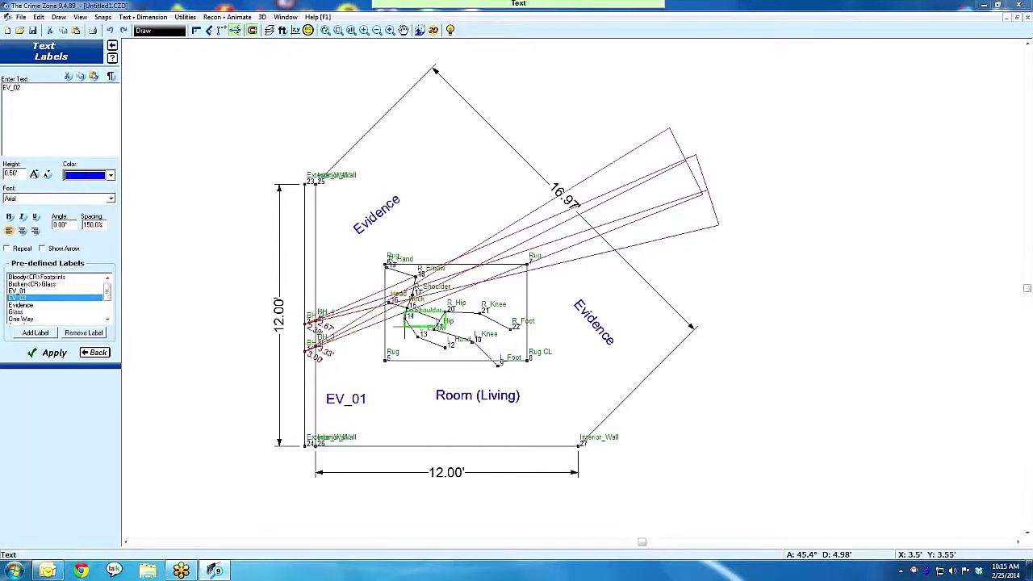
click(543, 283)
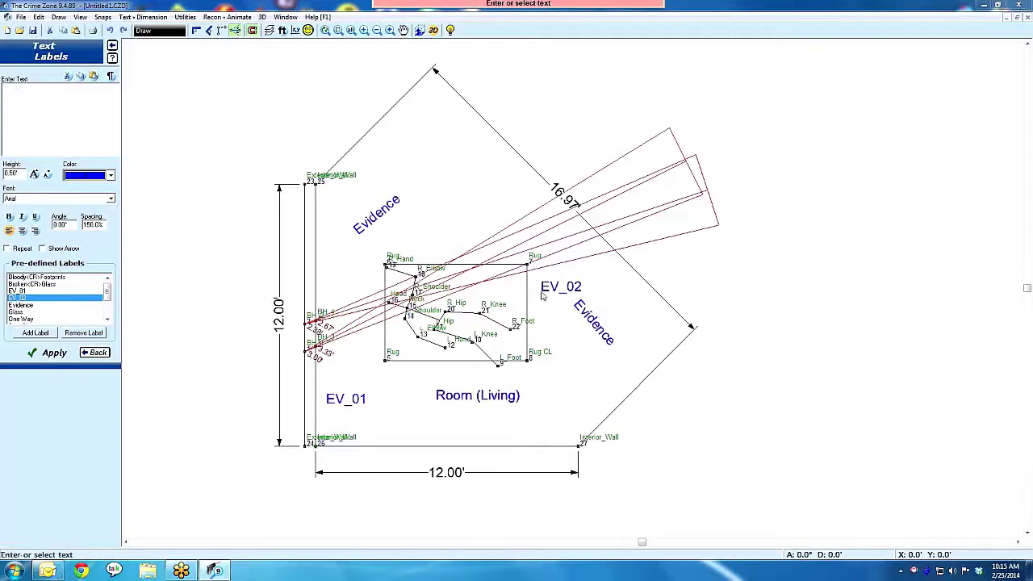
click(95, 352)
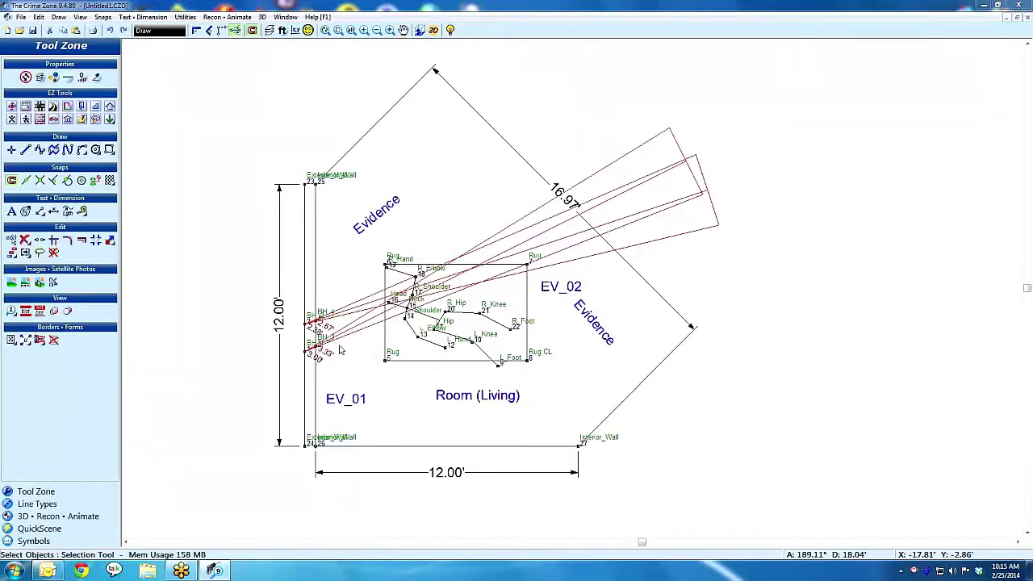
- Pick the Couch w Rnd Armrests symbol from the home seating symbols and preview it in 3D from the front
scroll(646, 267, down, 2)
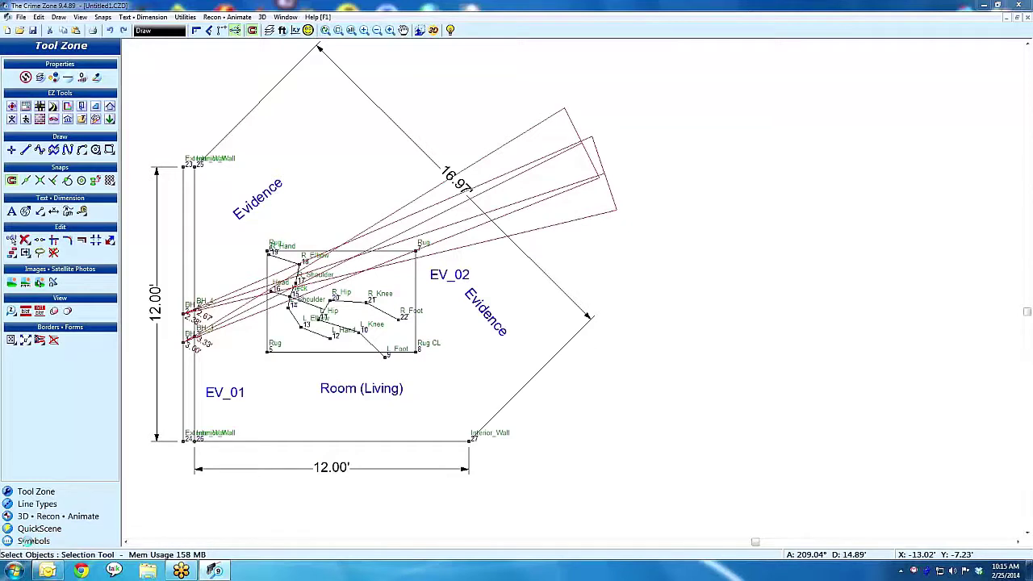
click(31, 541)
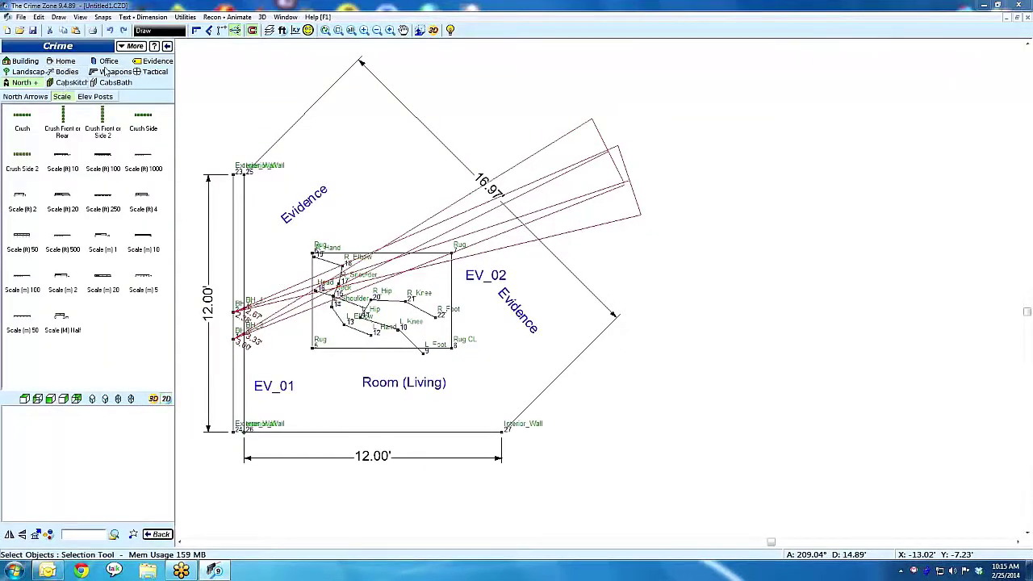
click(66, 62)
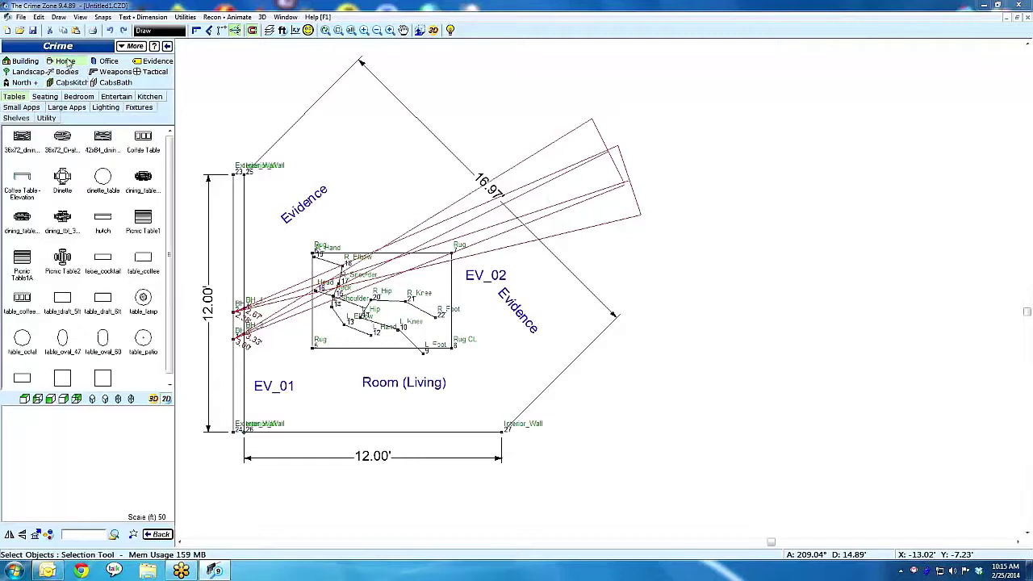
click(42, 97)
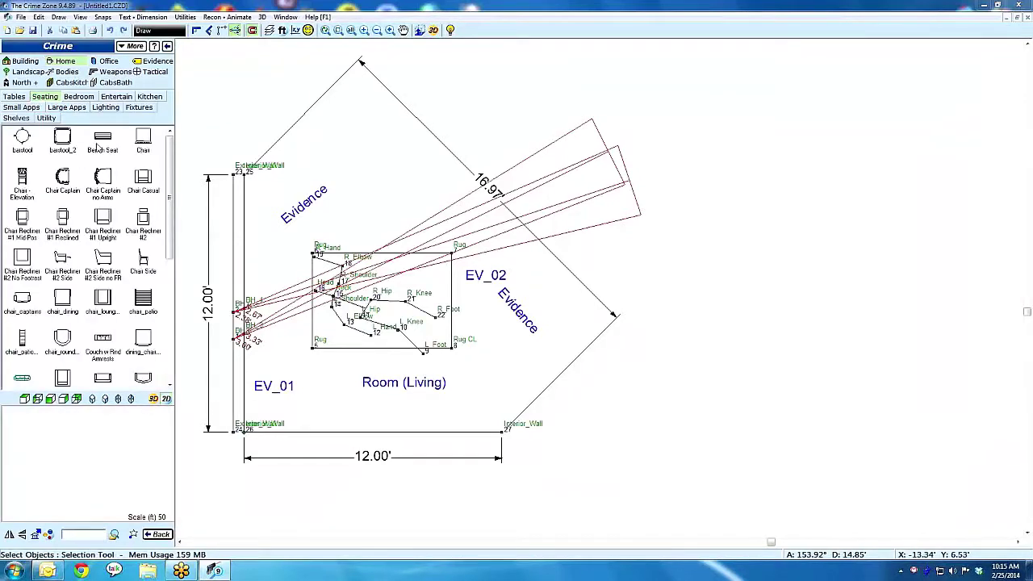
drag(167, 207, 171, 293)
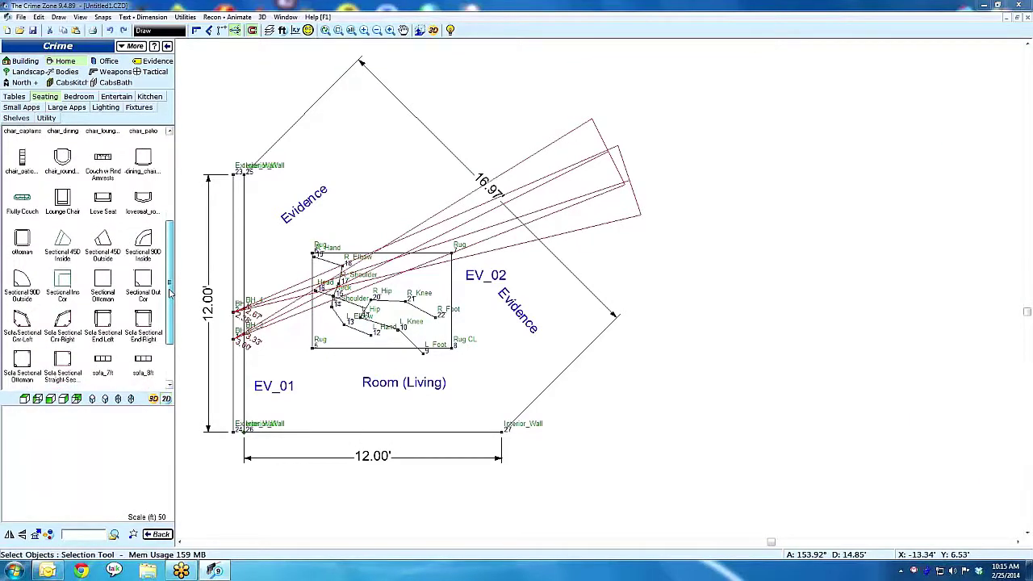
click(103, 161)
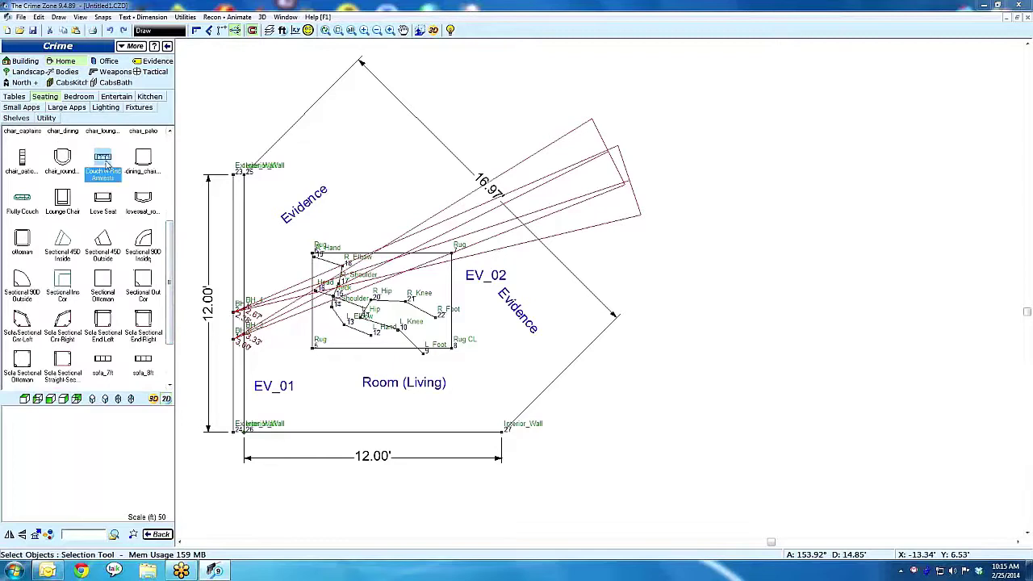
click(92, 400)
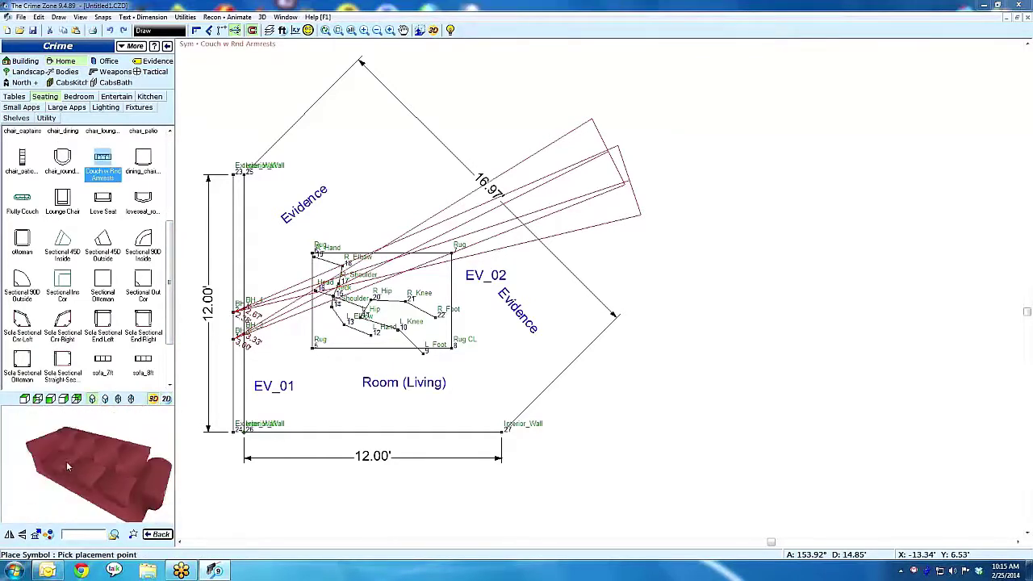
drag(92, 469, 96, 425)
- Set the couch symbol's color to dark red (4) and place it horizontally above the Evidence label beyond the rug
click(36, 533)
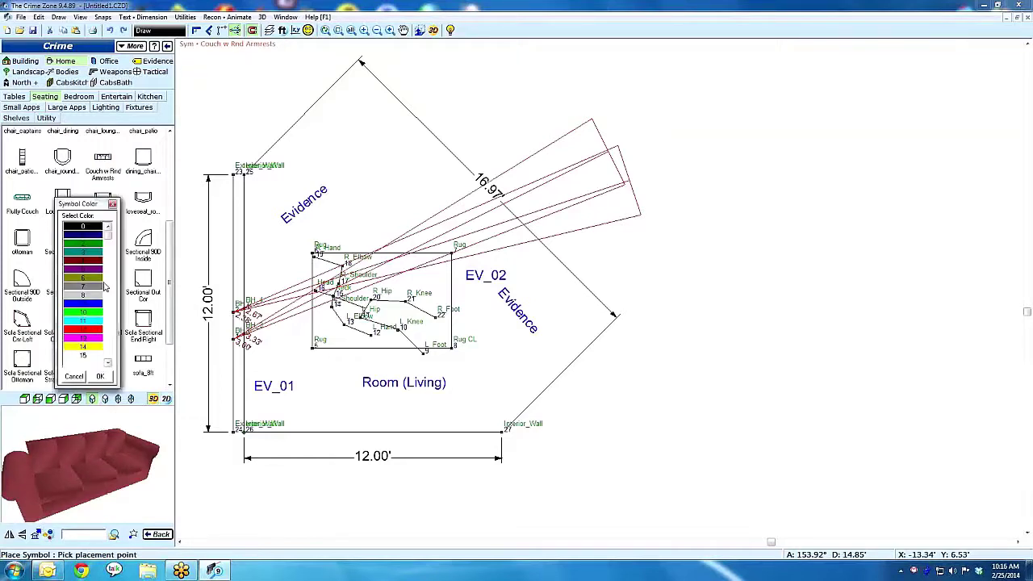
double_click(97, 262)
drag(86, 428, 81, 446)
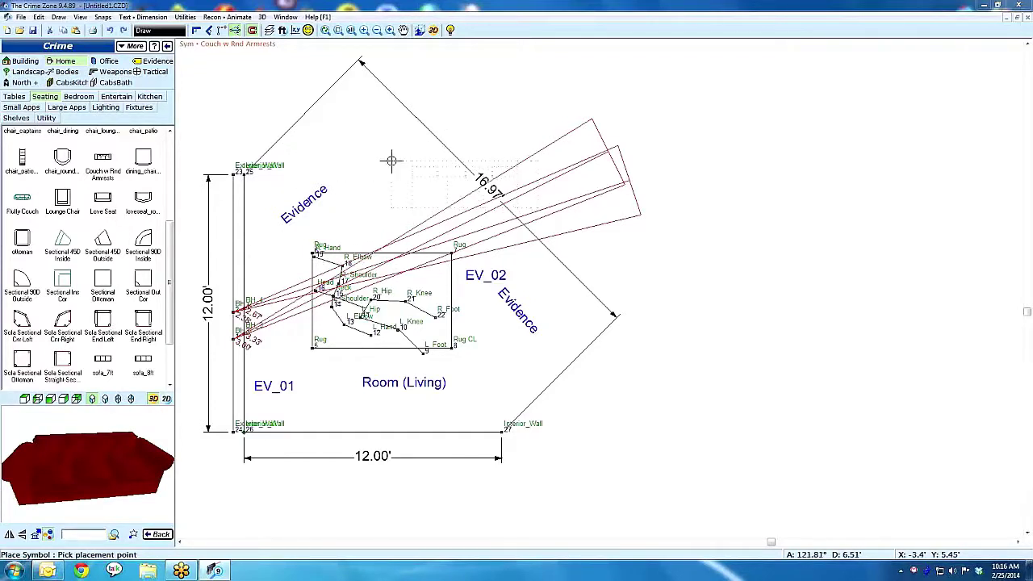
click(298, 142)
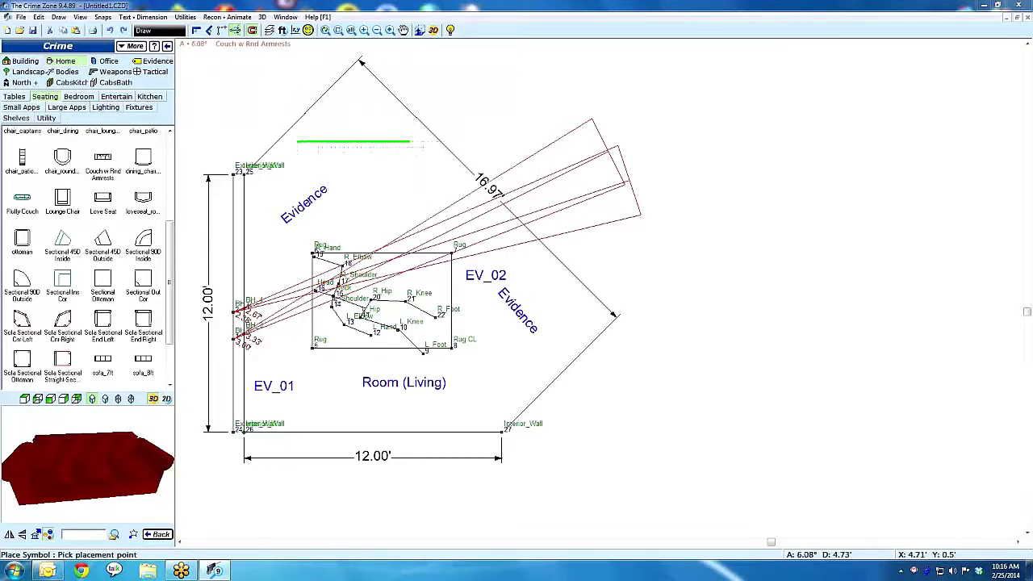
click(410, 142)
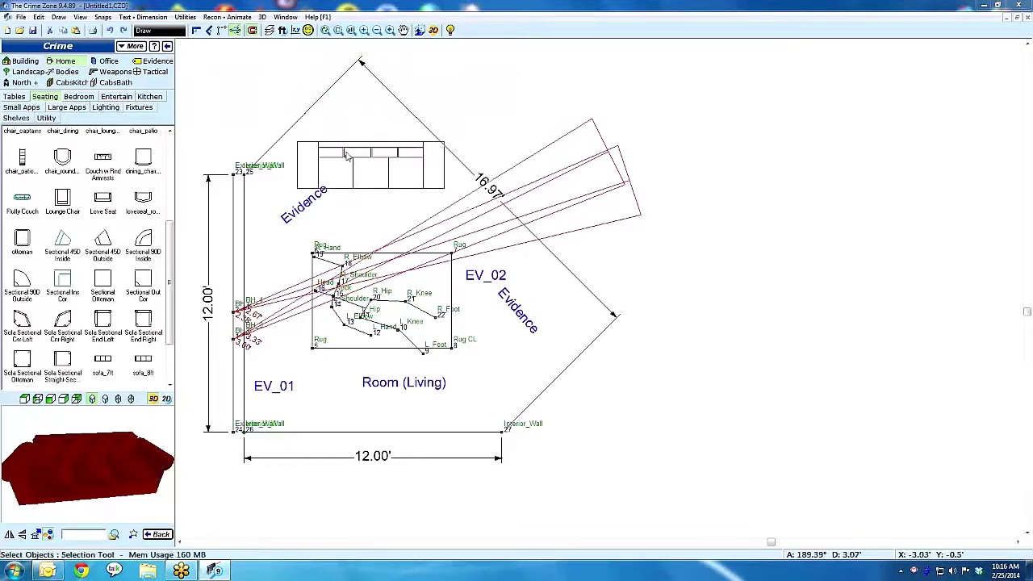
- Shift the couch slightly away from the rug, scale its depth to about 1.12 and its width to about 0.96
click(346, 154)
drag(356, 166, 356, 123)
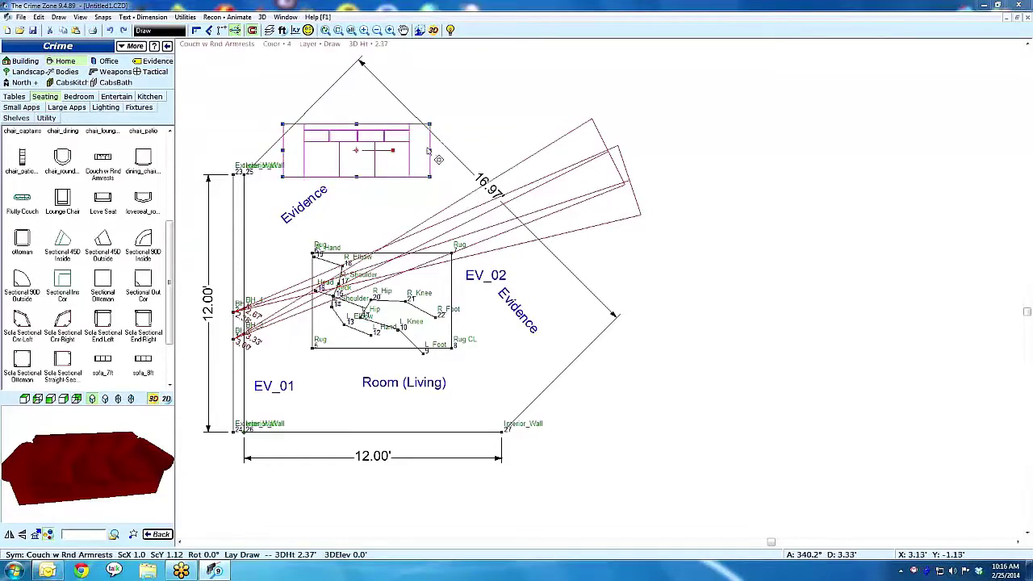
drag(430, 151, 424, 150)
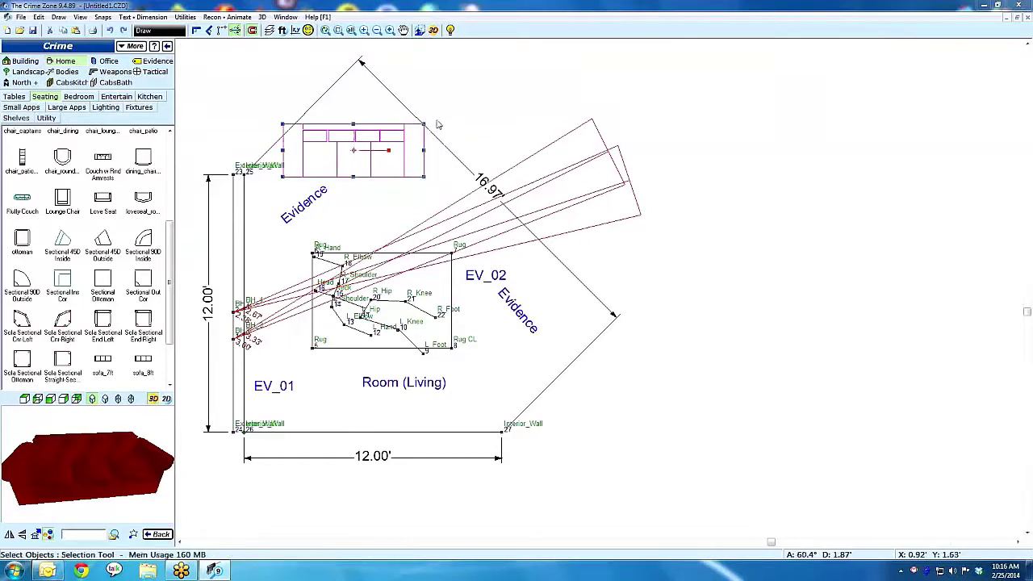
click(168, 47)
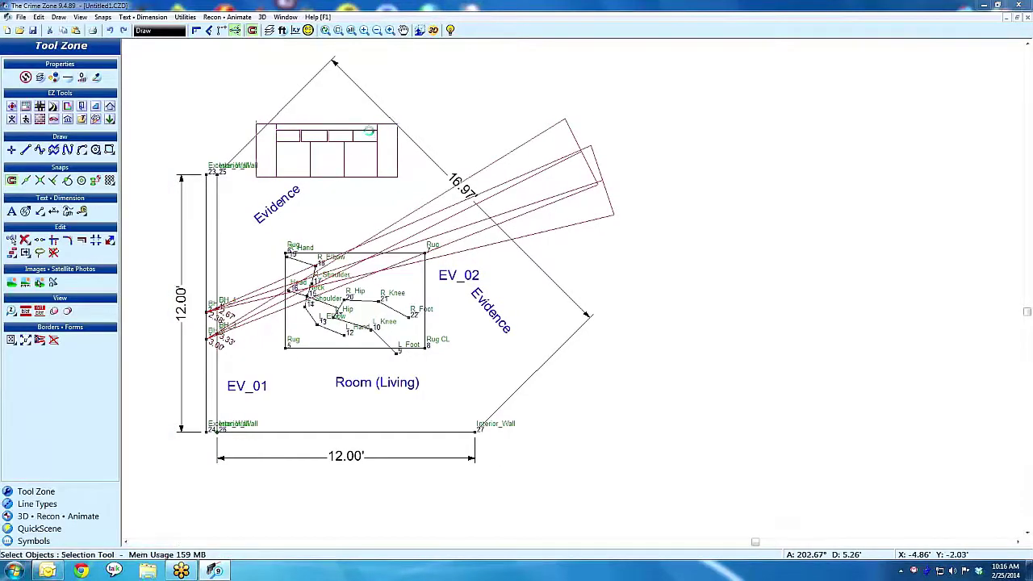
- Rotate the couch to 315° so it runs parallel to the diagonal dimension line
scroll(369, 130, up, 1)
scroll(635, 330, up, 1)
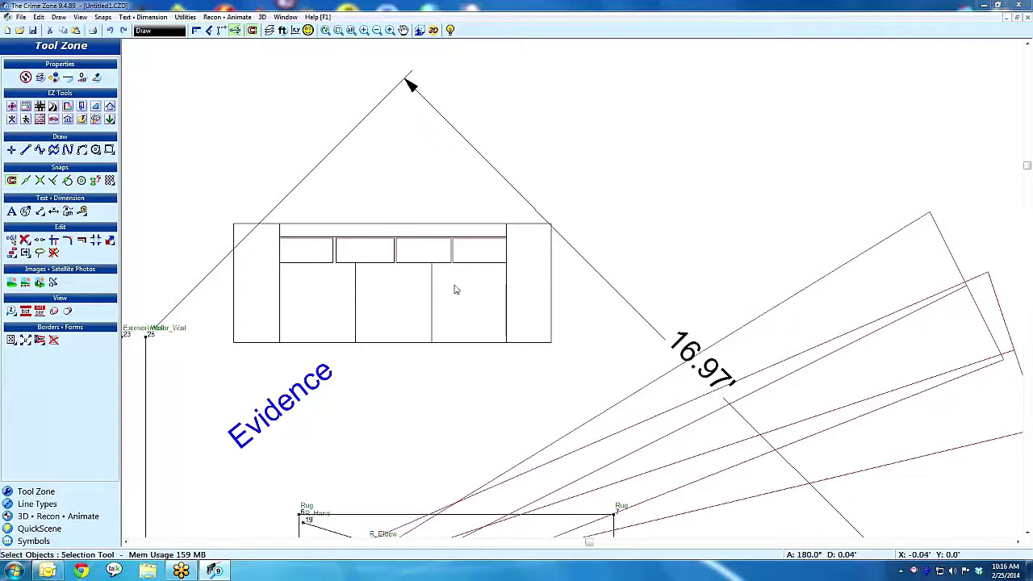
click(458, 244)
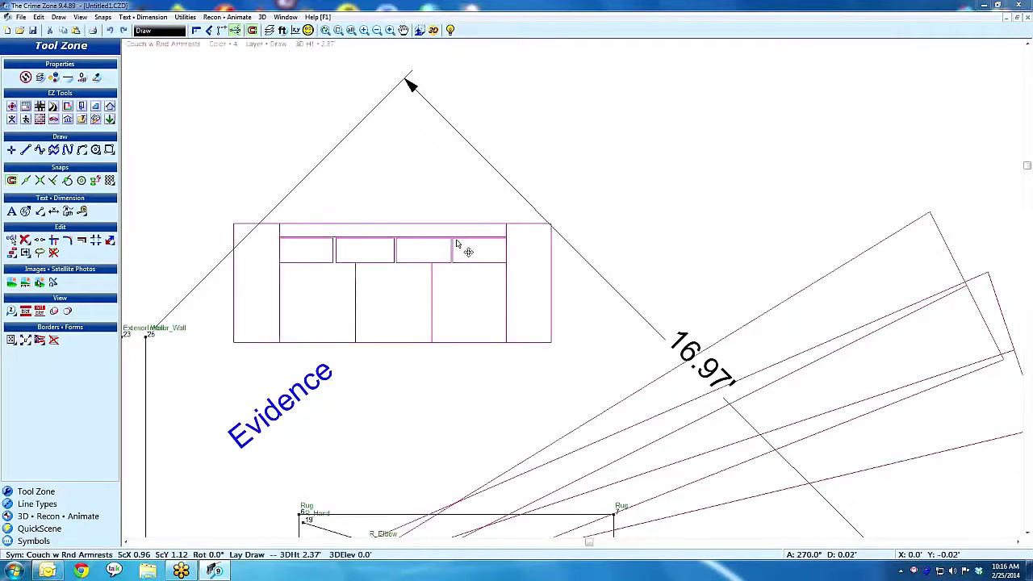
key(r)
click(468, 278)
click(475, 375)
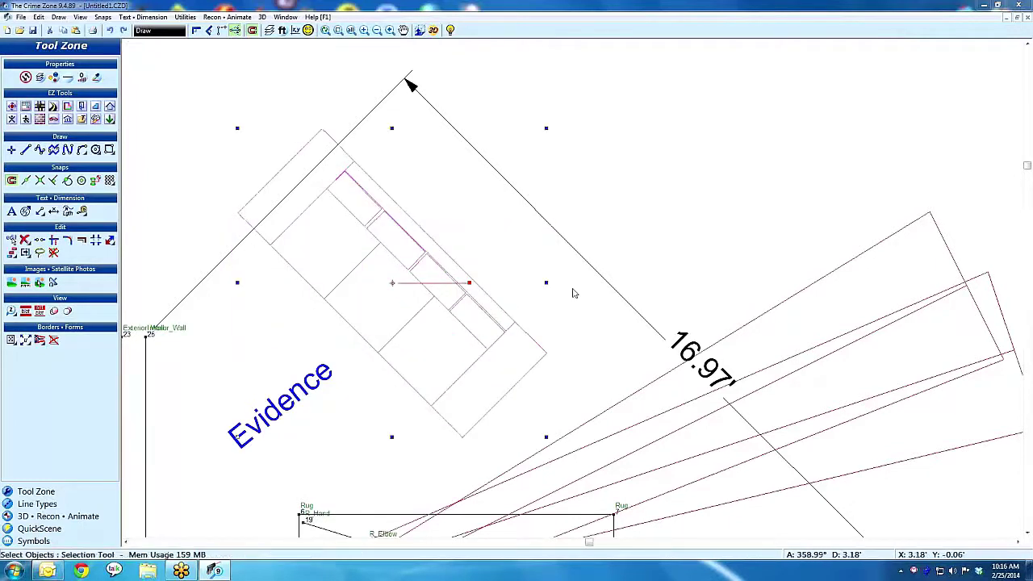
- Move the couch across the diagonal dimension into the path of the bullet trajectories beyond EV_02
scroll(488, 259, down, 2)
key(m)
click(470, 254)
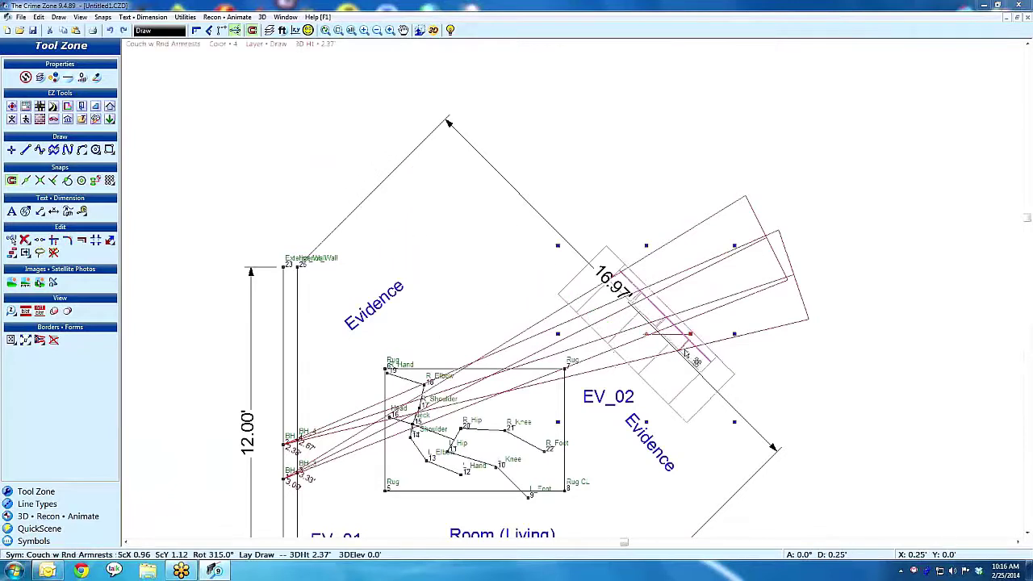
click(741, 310)
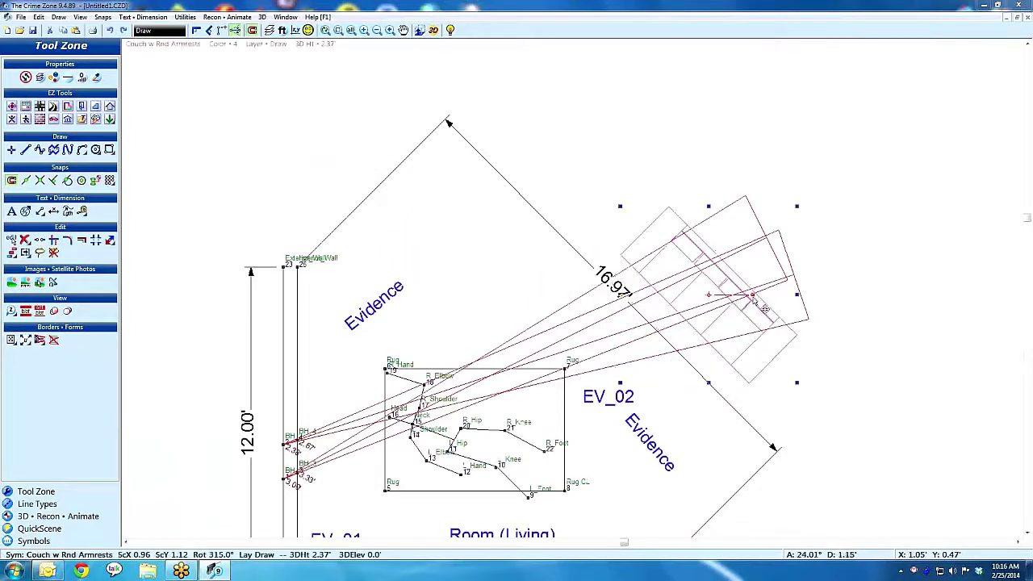
- Rotate the couch to about 297° so it faces the trajectories, and move it back toward the rug beside EV_02
key(r)
click(744, 307)
click(754, 322)
click(746, 317)
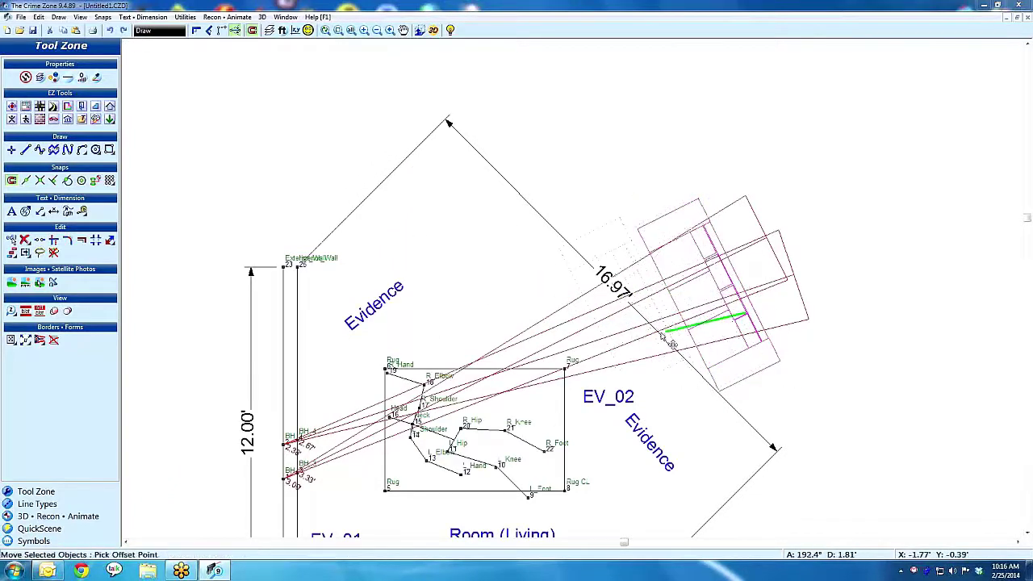
click(666, 337)
- Delete the diagonal 16.97' dimension crossing the couch and close the dimension settings
click(747, 424)
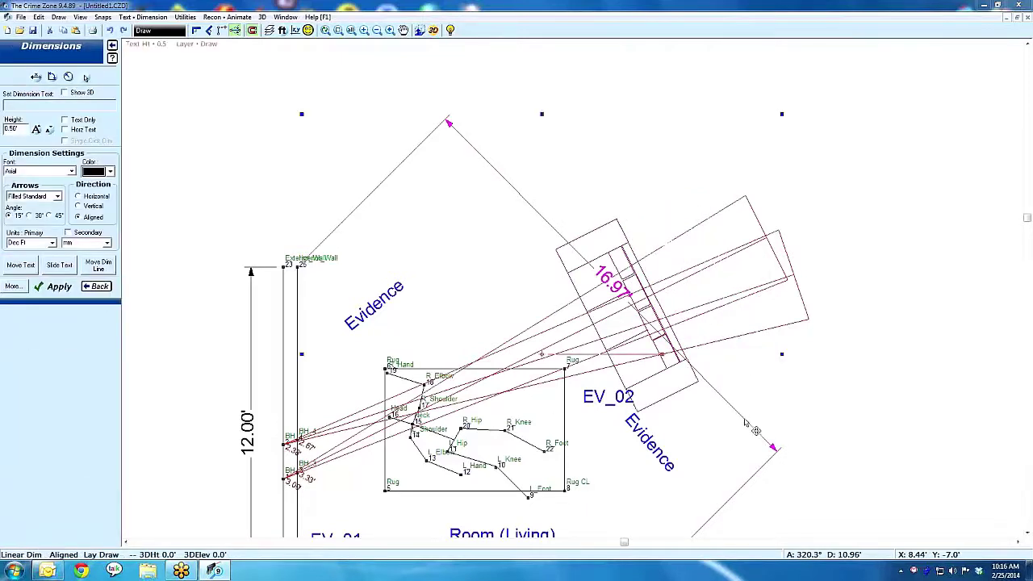
key(Delete)
click(96, 287)
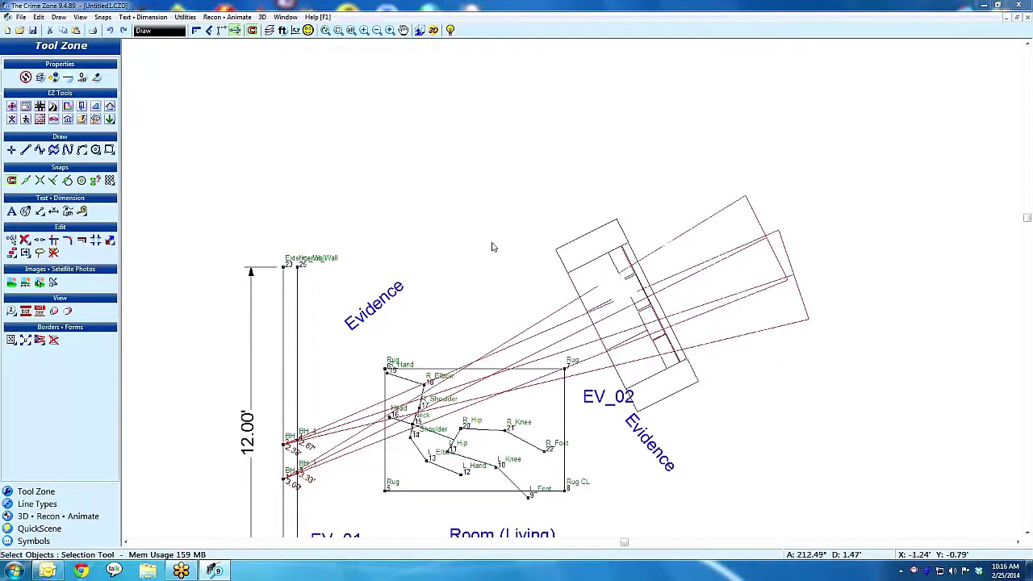
- Set the couch's 3D symbol height to 3 ft, check it in the 3D viewer, and return to the 2D drawing
scroll(577, 376, down, 1)
scroll(571, 293, up, 1)
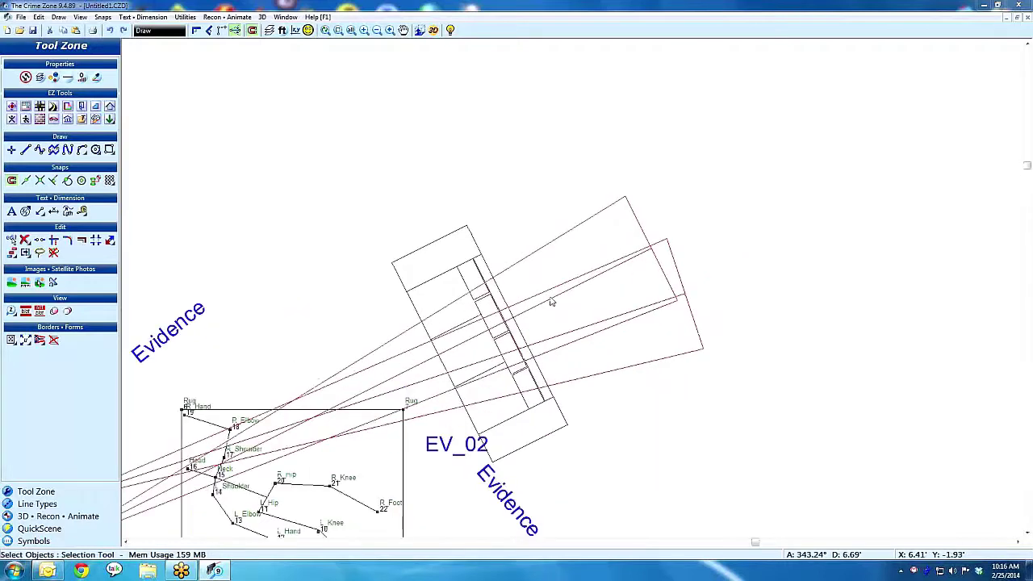
scroll(572, 293, up, 1)
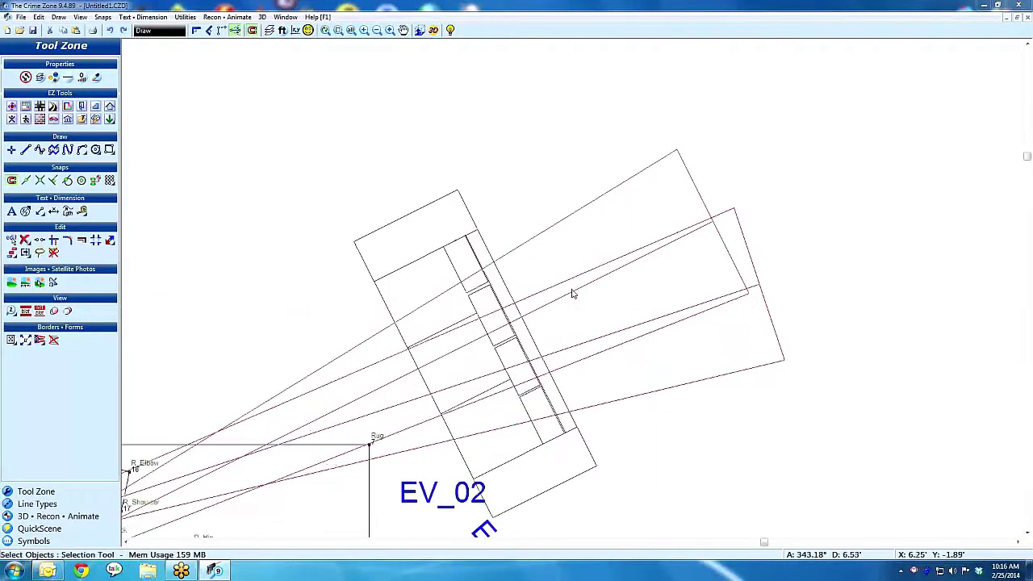
click(473, 235)
click(419, 30)
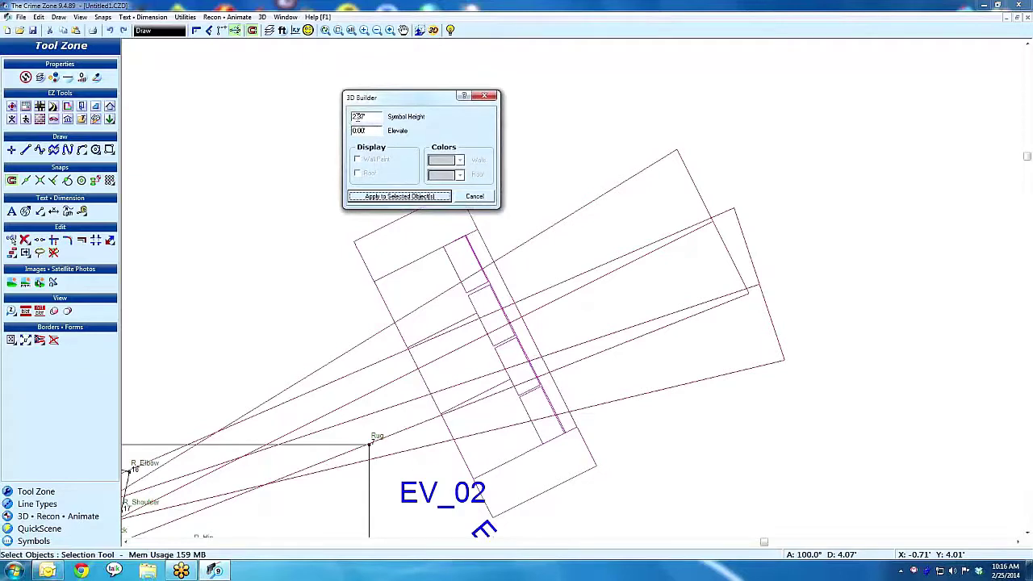
drag(372, 115, 335, 117)
click(402, 198)
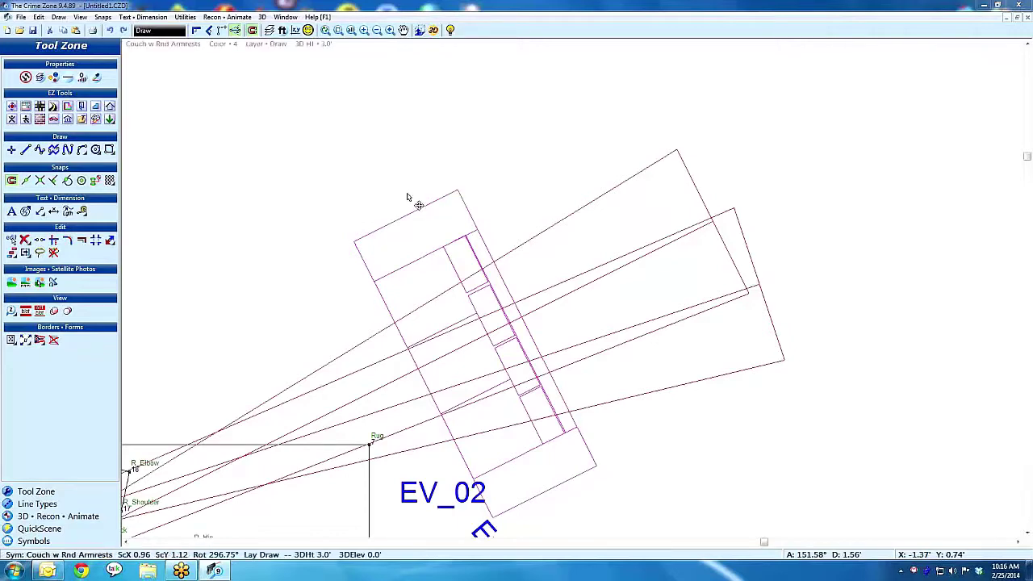
click(433, 30)
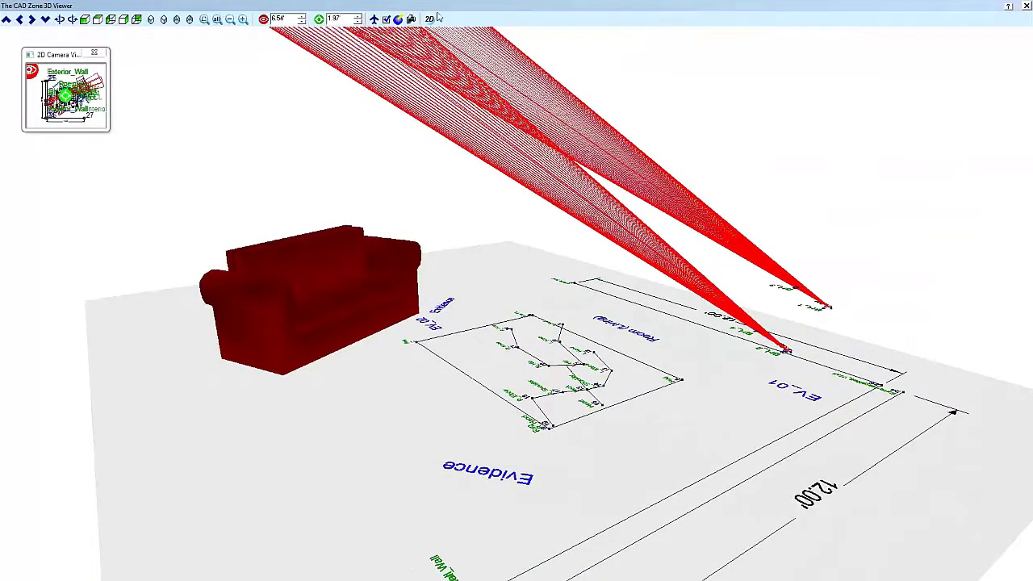
click(430, 20)
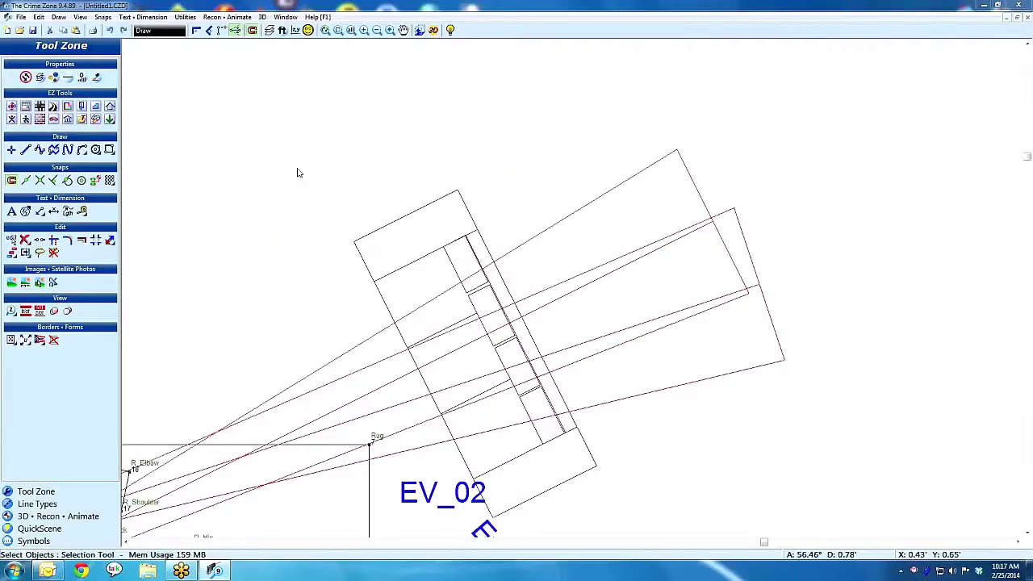
- Place the Elev Post 6' symbol just behind the couch's upper end and examine it from the couch's side in 3D
click(34, 541)
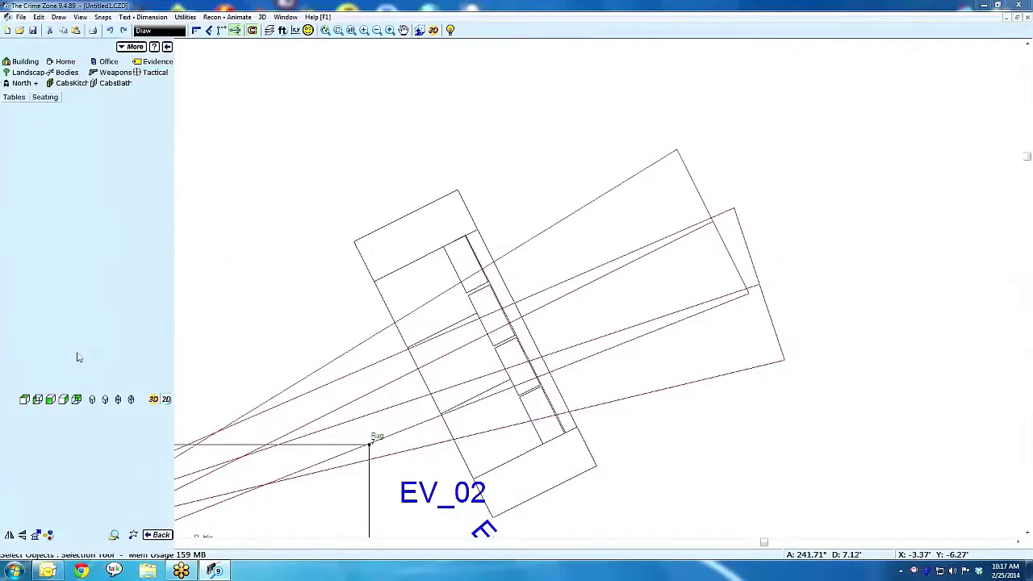
click(19, 83)
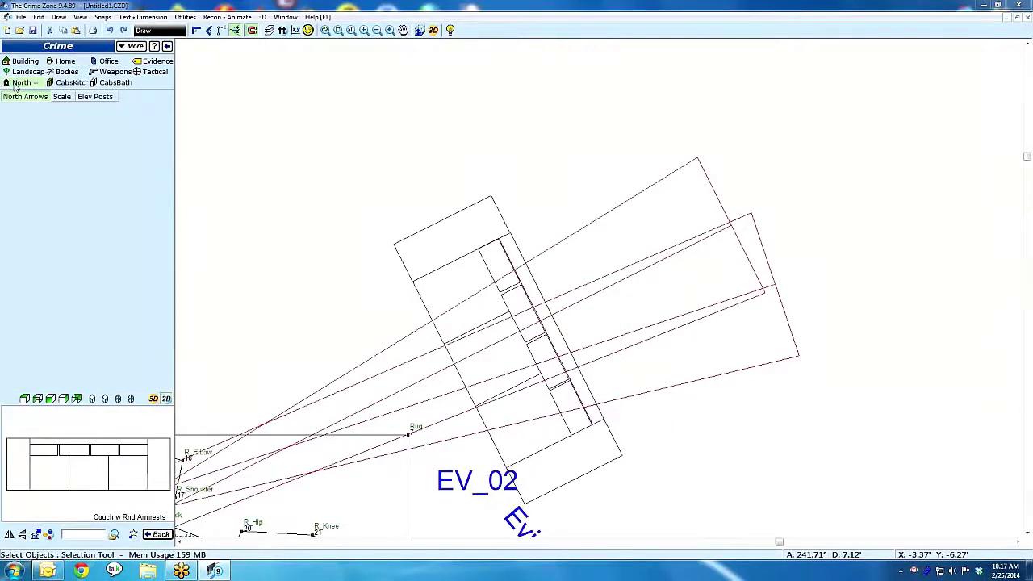
click(99, 98)
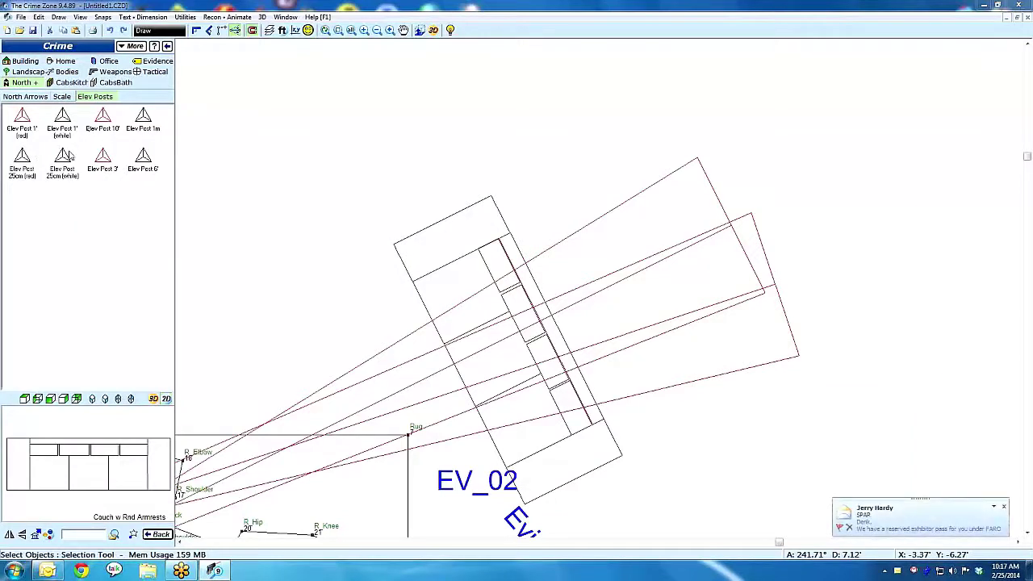
click(143, 158)
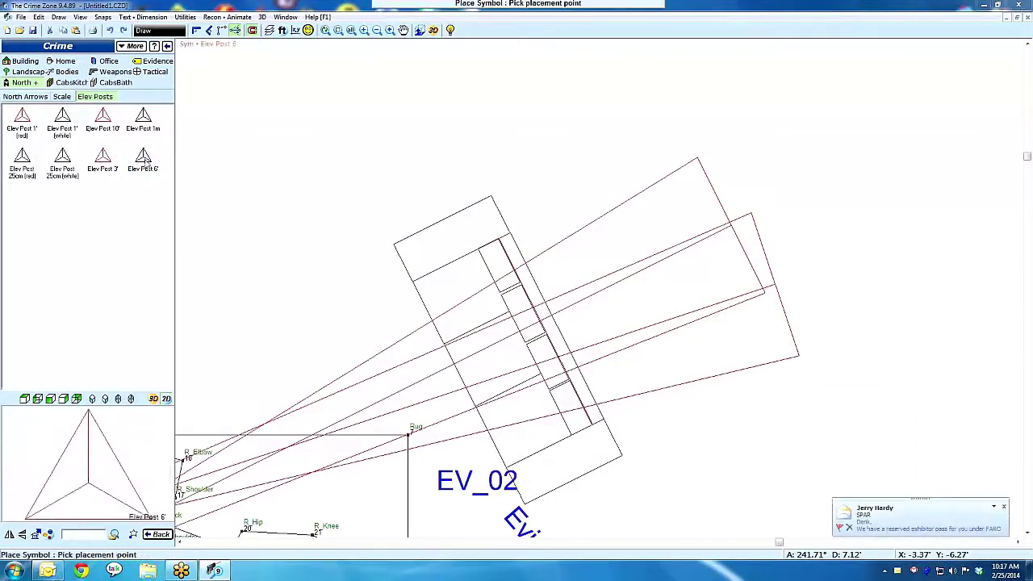
click(529, 219)
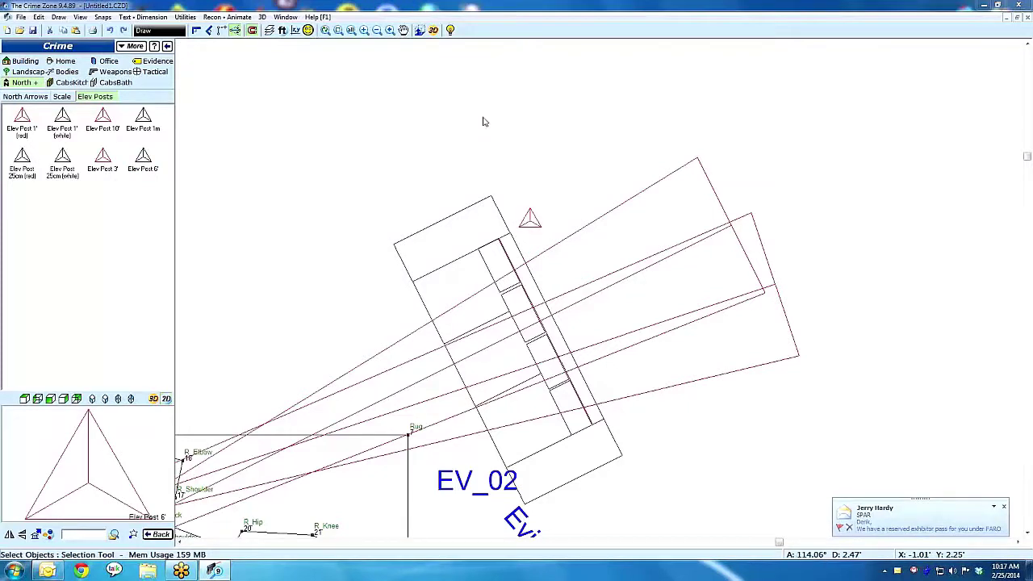
click(434, 29)
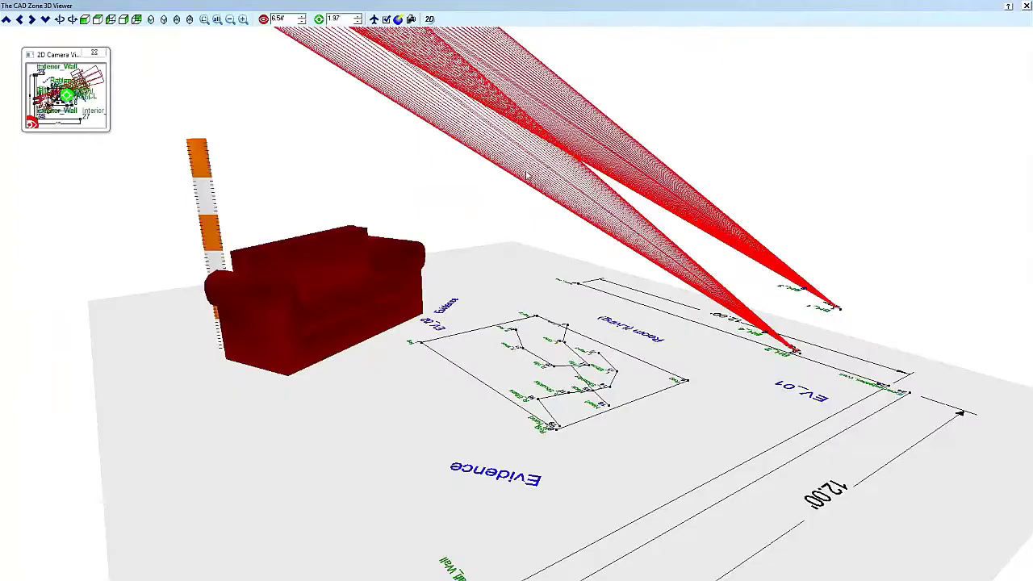
drag(526, 171, 341, 406)
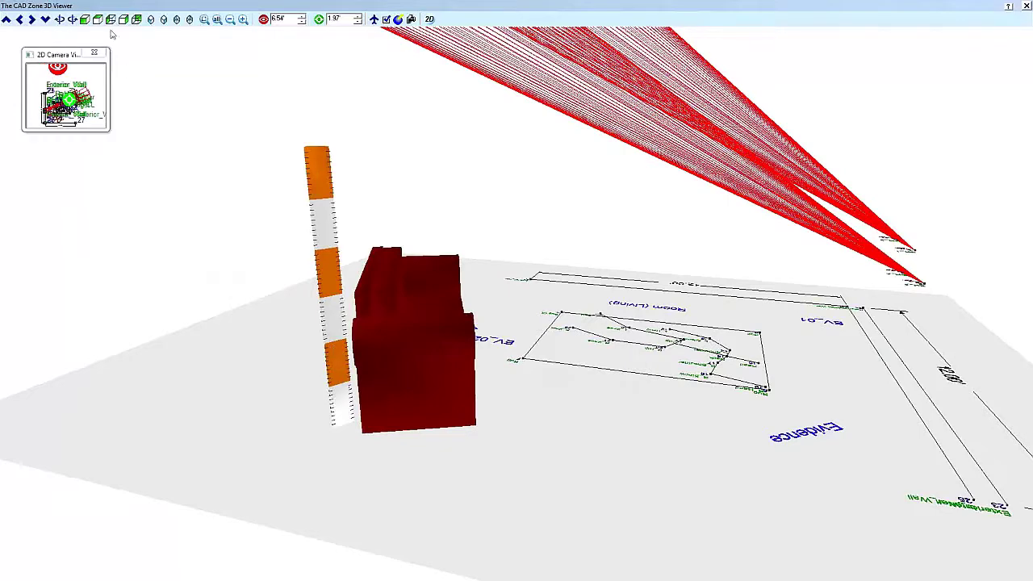
- Examine the trajectory cones against the couch and elevation post from the front and side in 3D, and return to the 2D drawing
click(85, 19)
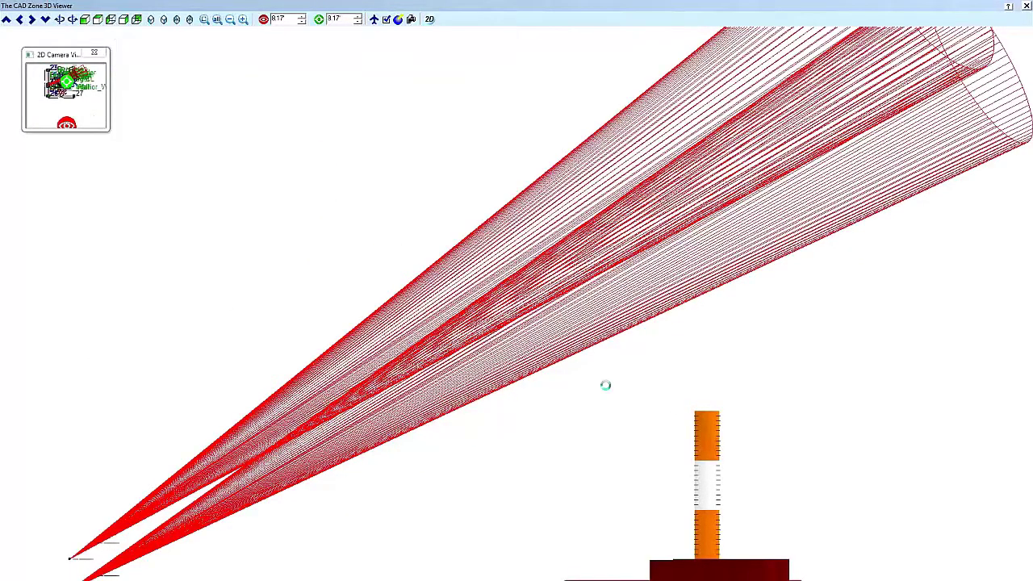
scroll(606, 386, down, 4)
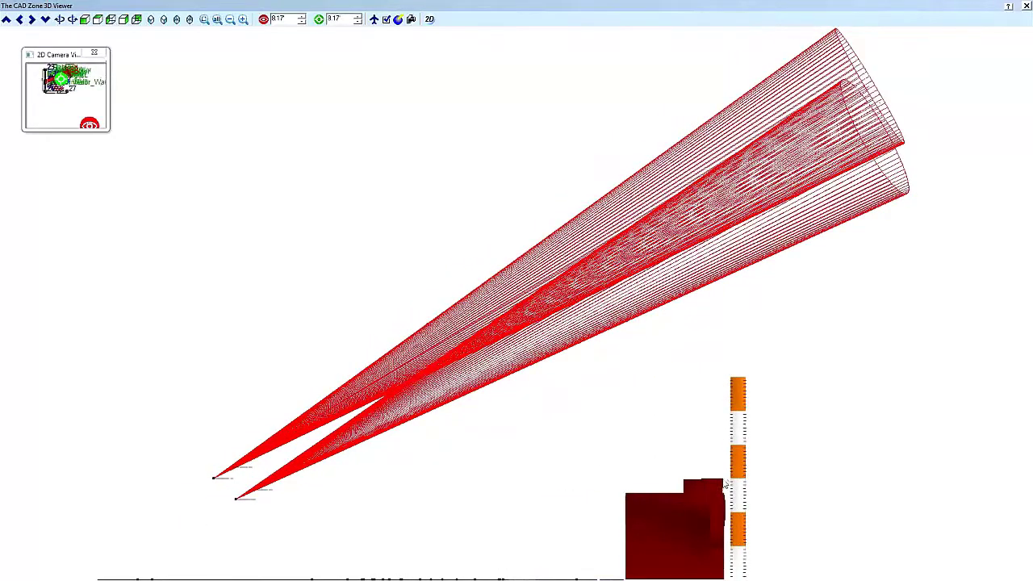
drag(732, 488, 517, 490)
drag(628, 492, 519, 499)
drag(376, 396, 457, 395)
drag(494, 171, 487, 231)
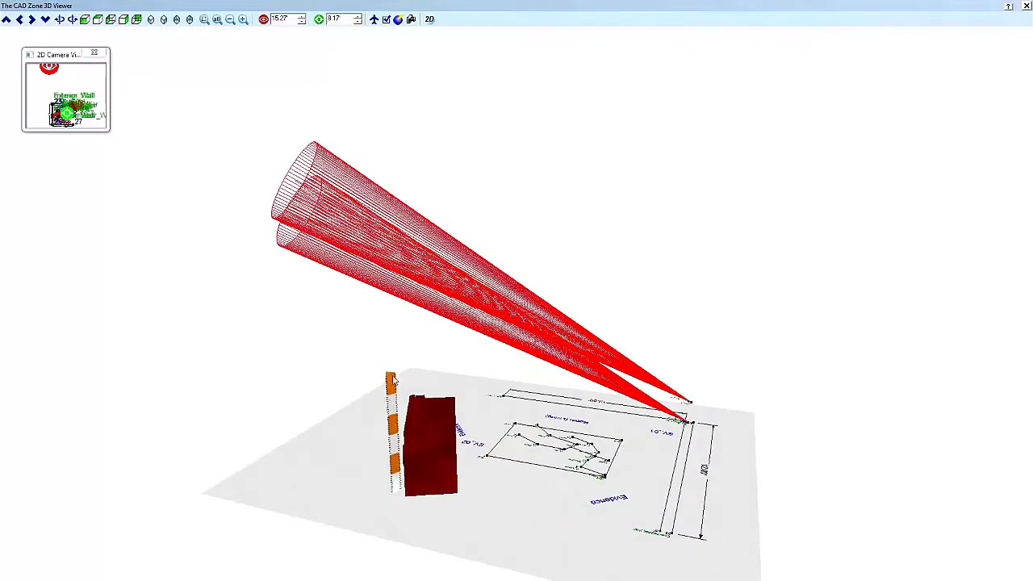
click(430, 18)
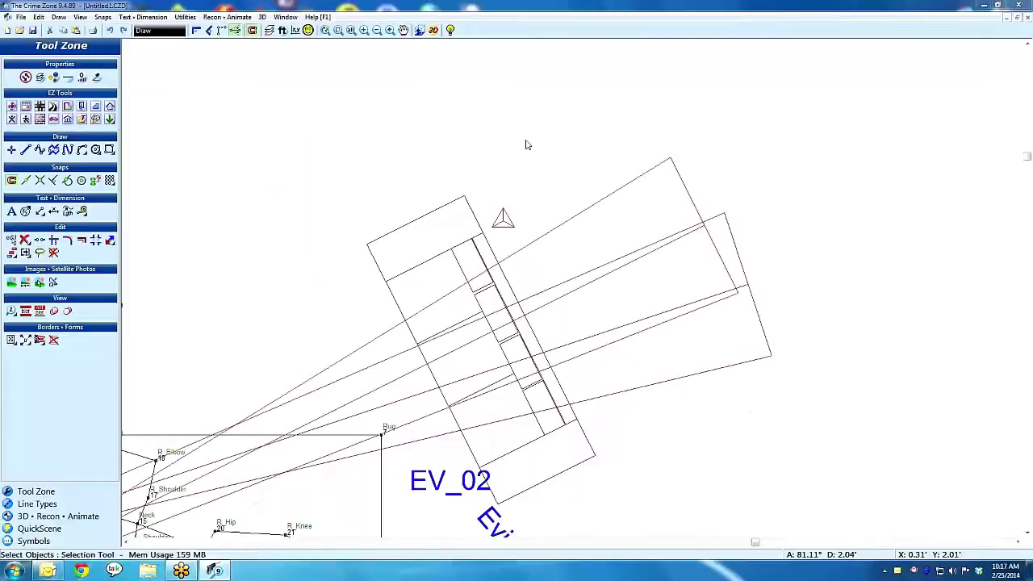
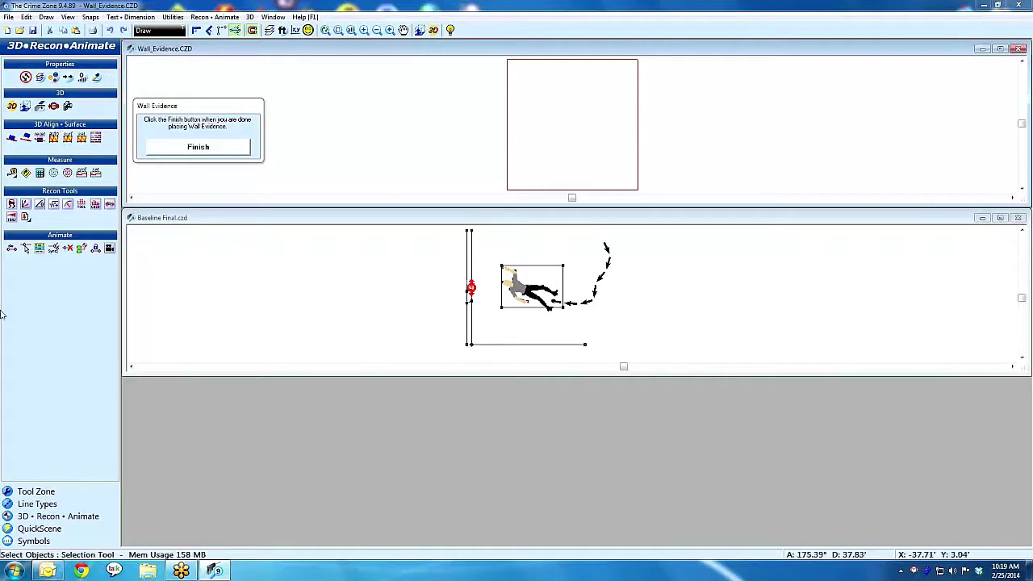
- With Easy Lines, place markers 4 ft at 0° from the wall outline's lower-left corner and 5 ft at 90° above that
click(30, 492)
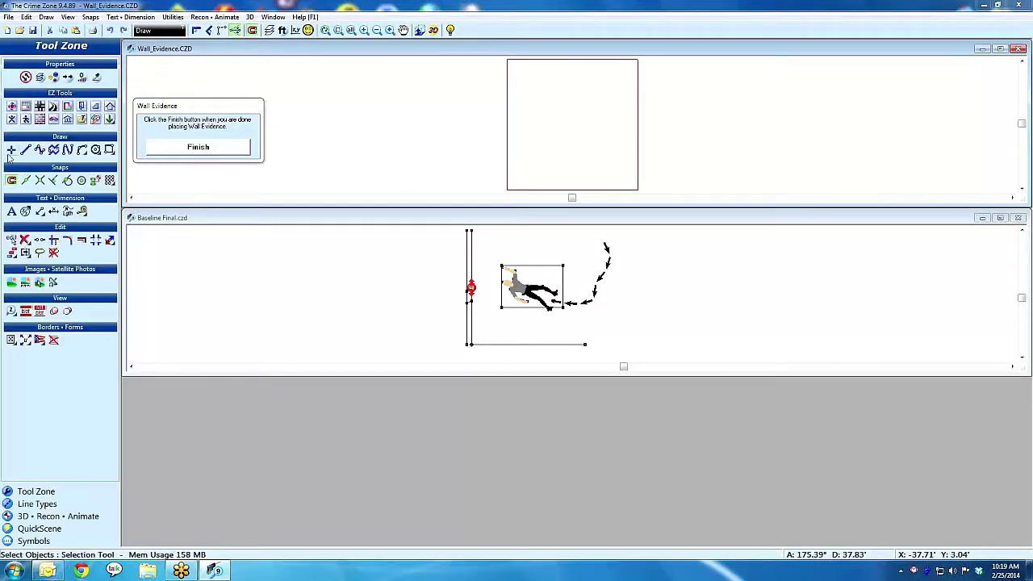
click(11, 107)
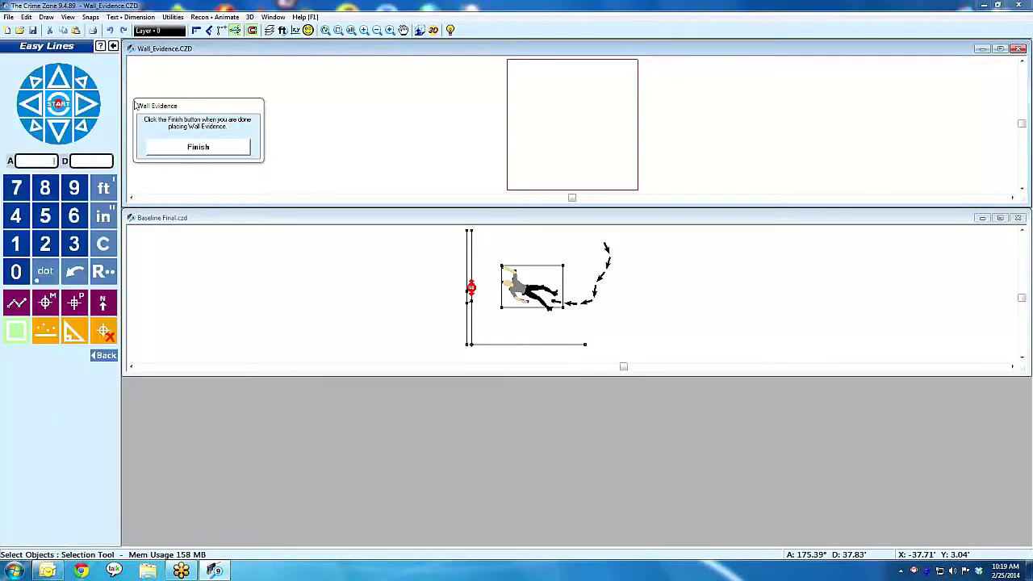
click(58, 103)
click(506, 188)
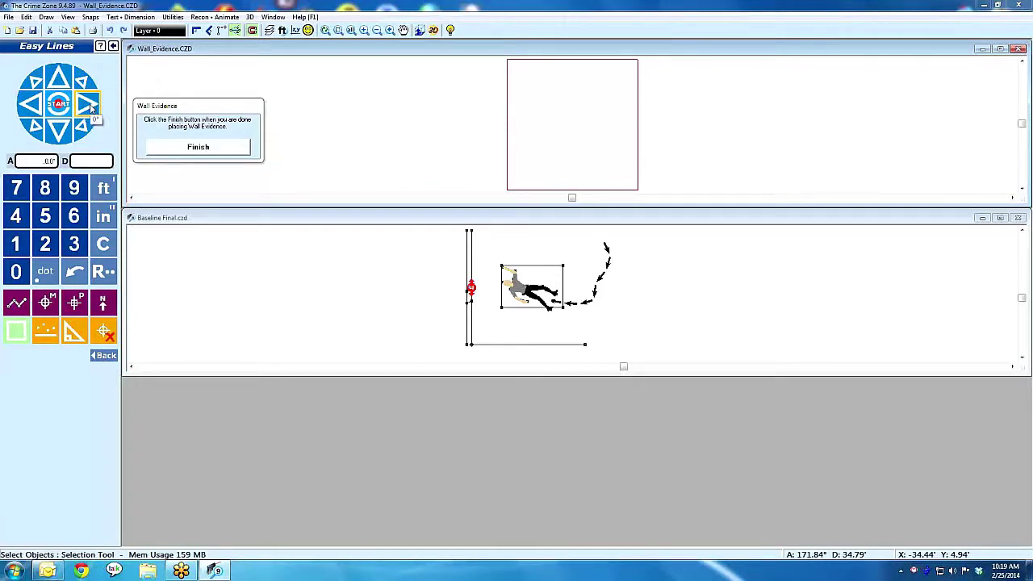
click(15, 216)
click(59, 81)
click(45, 215)
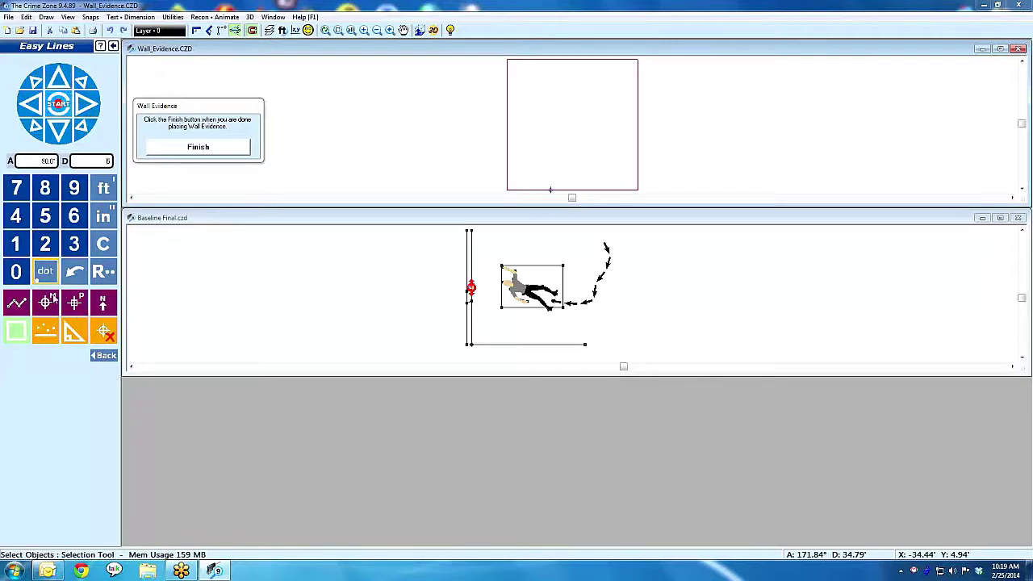
click(47, 301)
- Place further markers 3 ft at 90° and 2 ft at 0° to outline the poster area, and leave Easy Lines
click(74, 244)
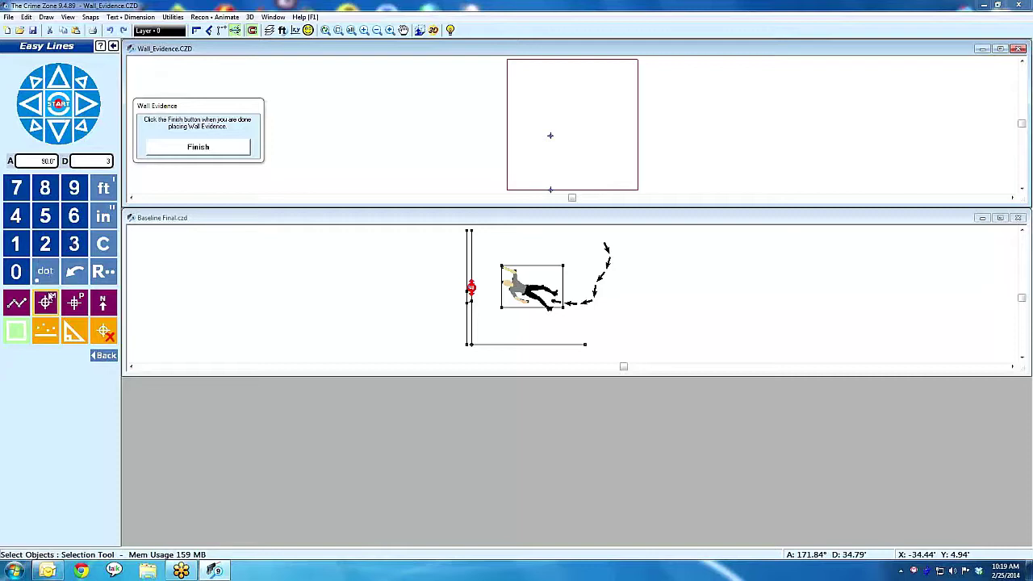
click(85, 105)
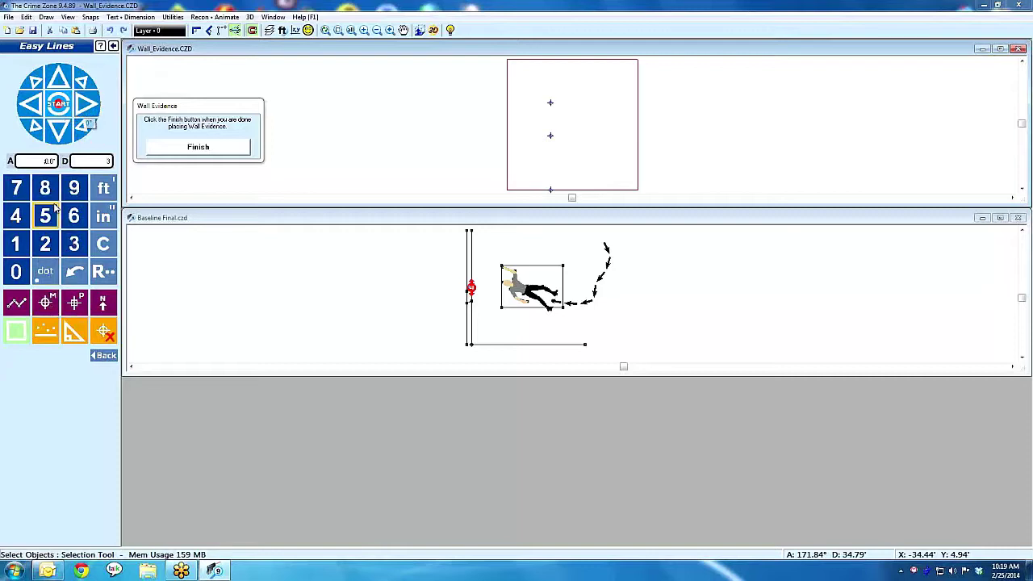
click(53, 250)
click(45, 303)
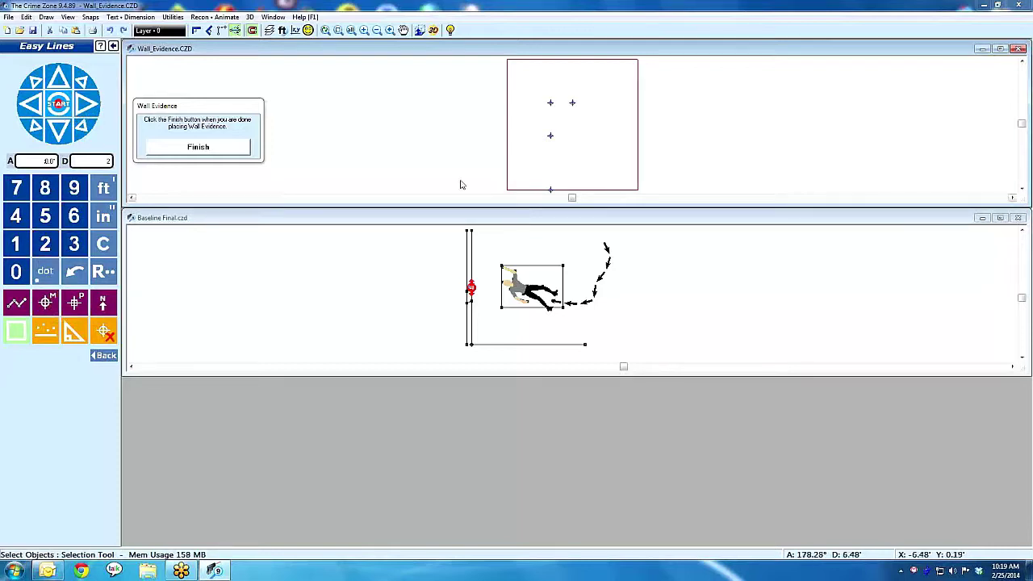
click(113, 46)
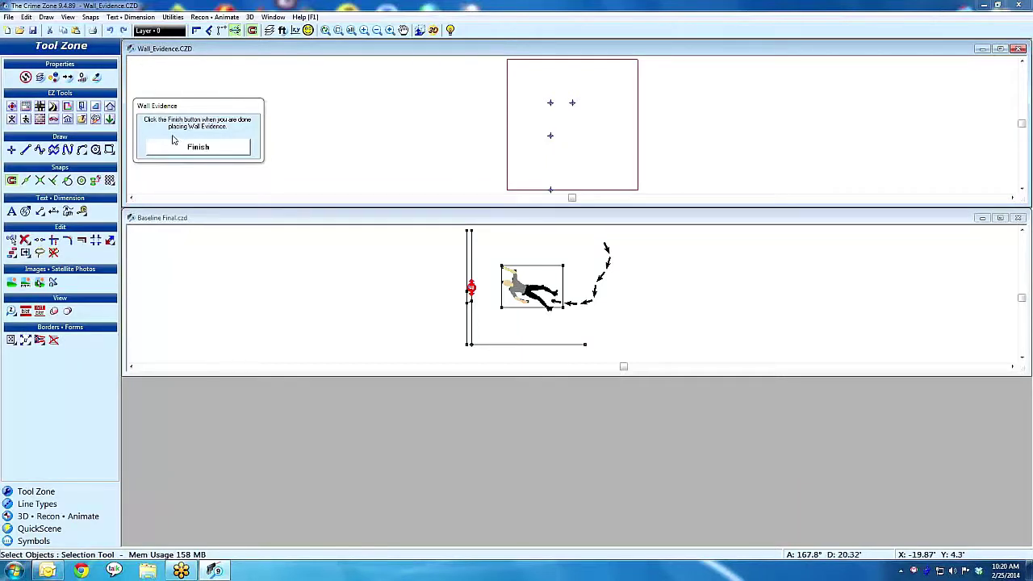
- Import the image __Poster_2.jpg onto the wall, fitted between the poster area's opposite corner markers
click(11, 283)
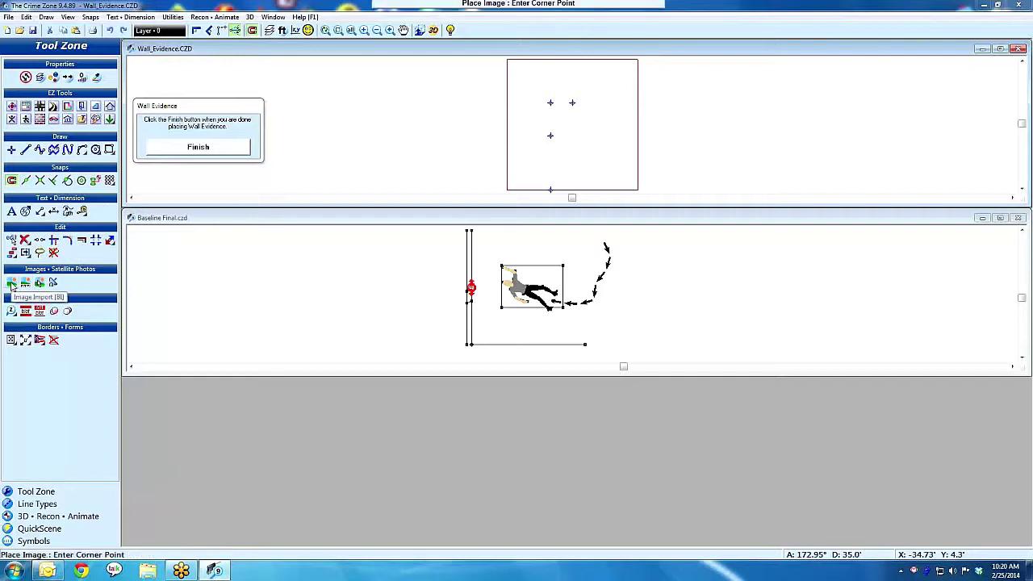
click(549, 135)
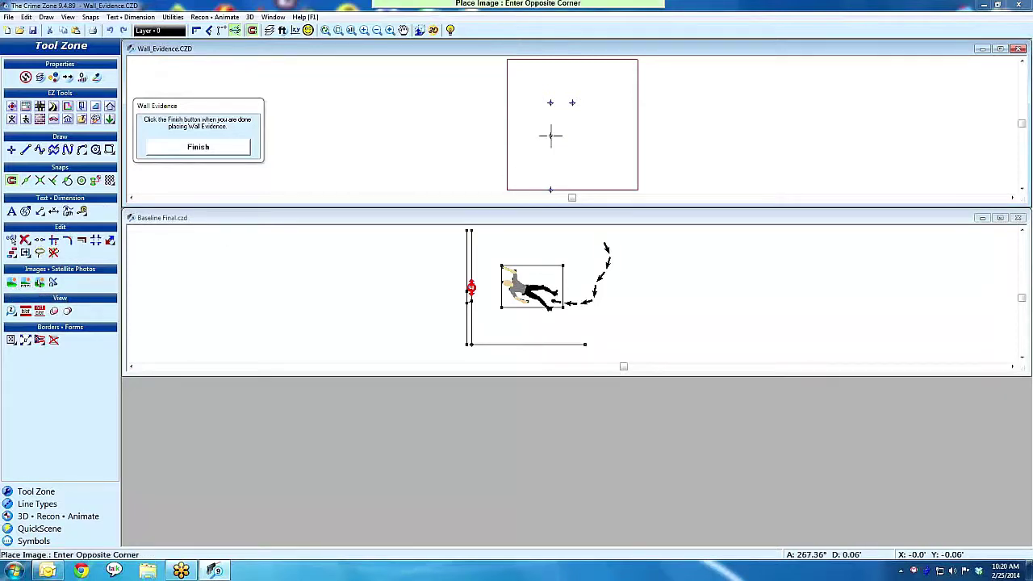
click(577, 106)
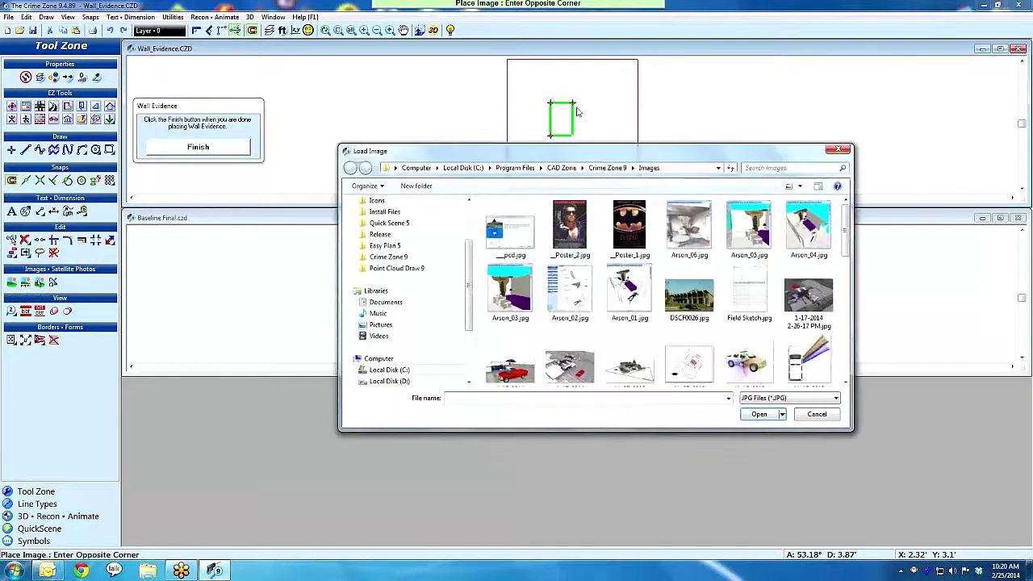
click(569, 228)
double_click(571, 229)
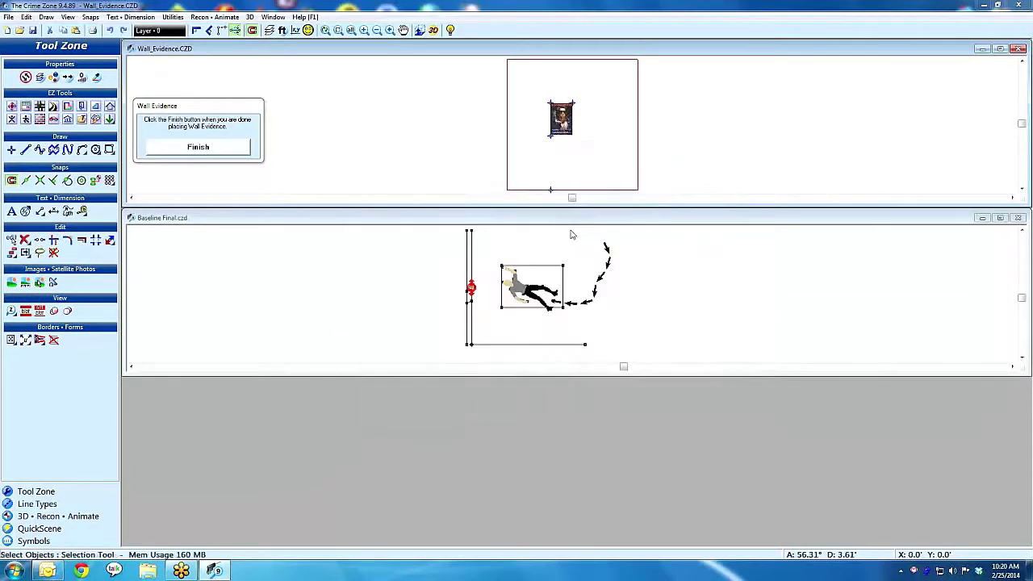
- Import __Poster_1.jpg beside the first poster, about 2.1 ft wide and 2.9 ft high, and finish placing the wall evidence
scroll(573, 130, up, 3)
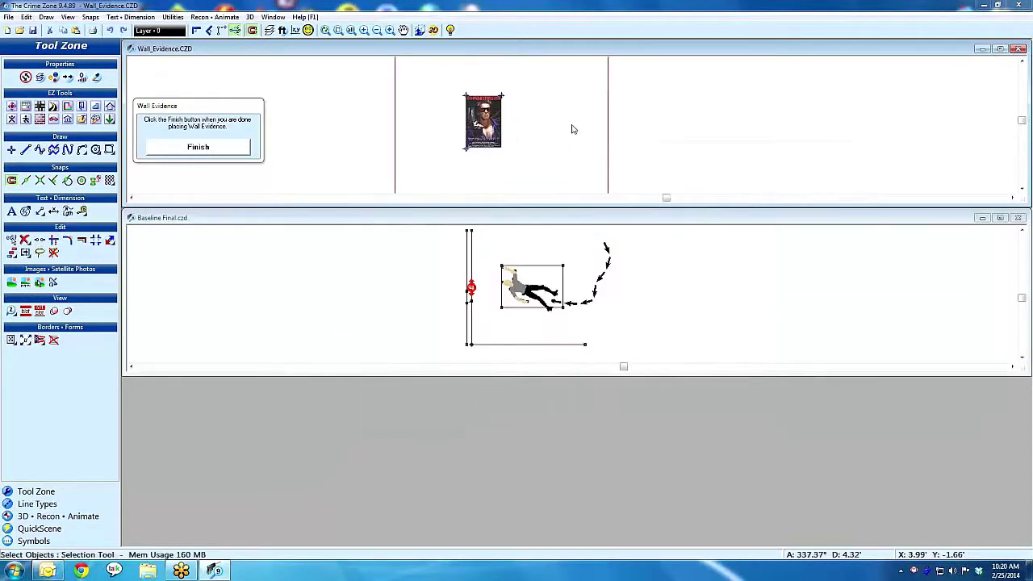
right_click(500, 163)
click(497, 155)
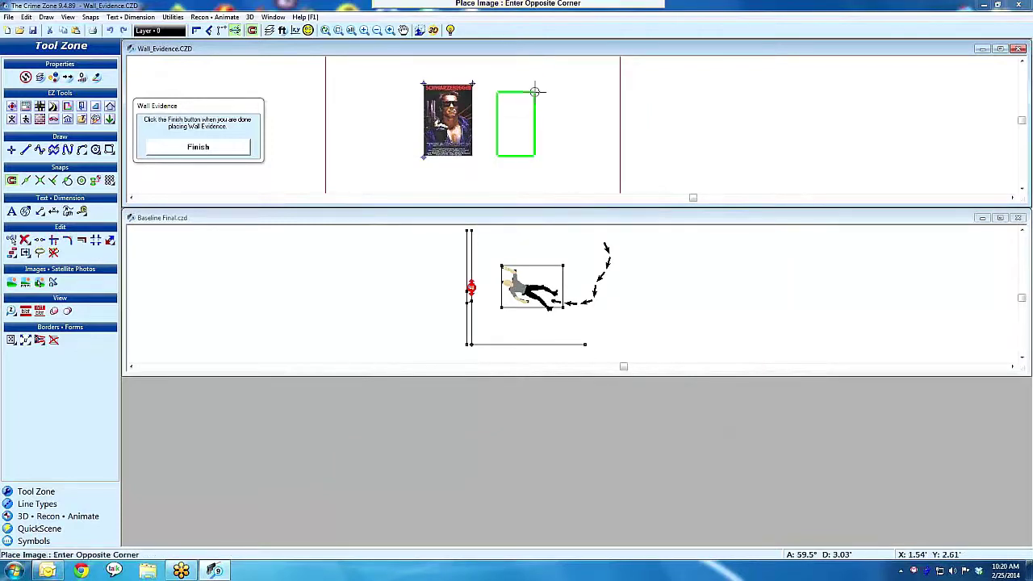
click(554, 94)
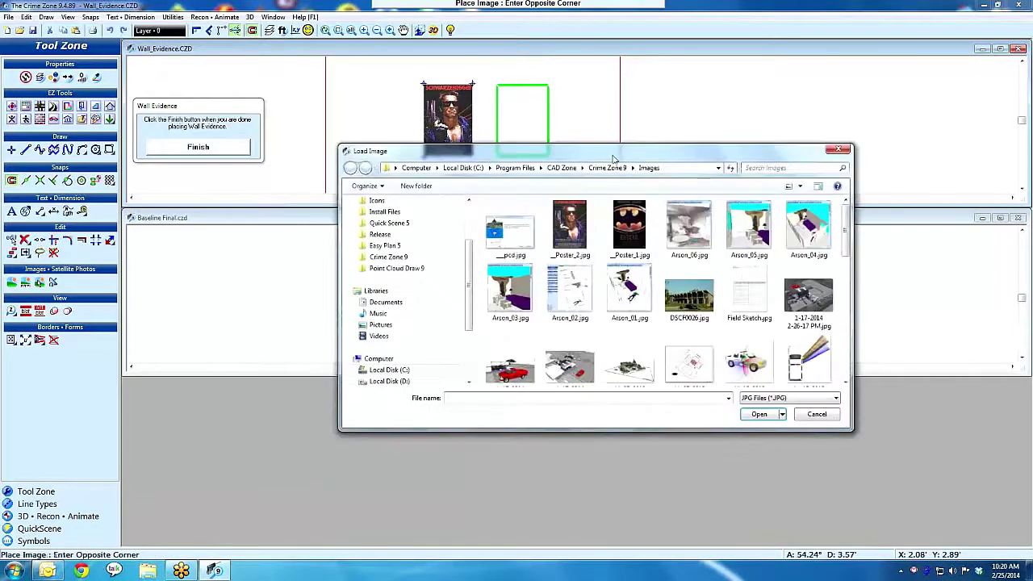
double_click(631, 226)
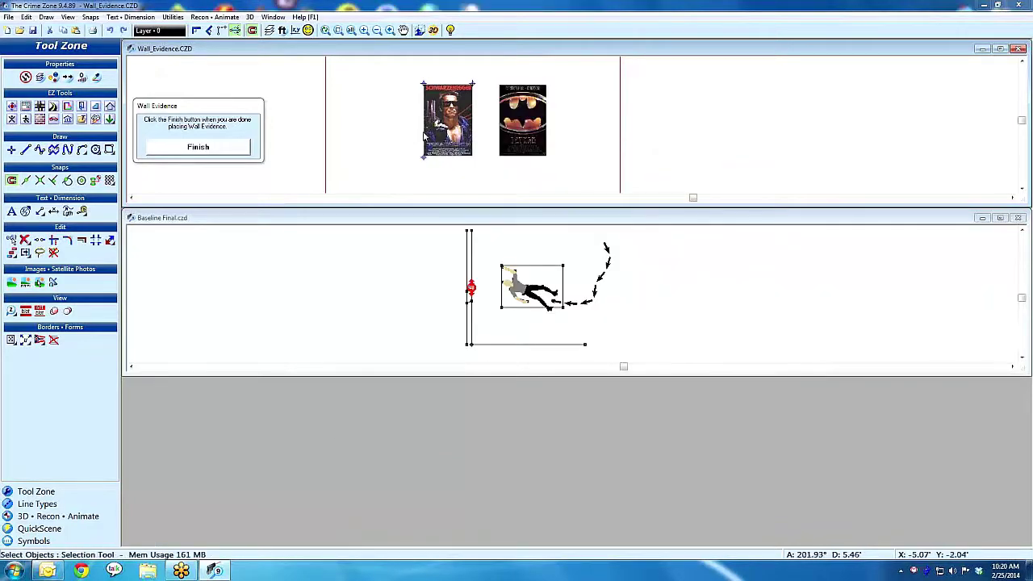
click(229, 146)
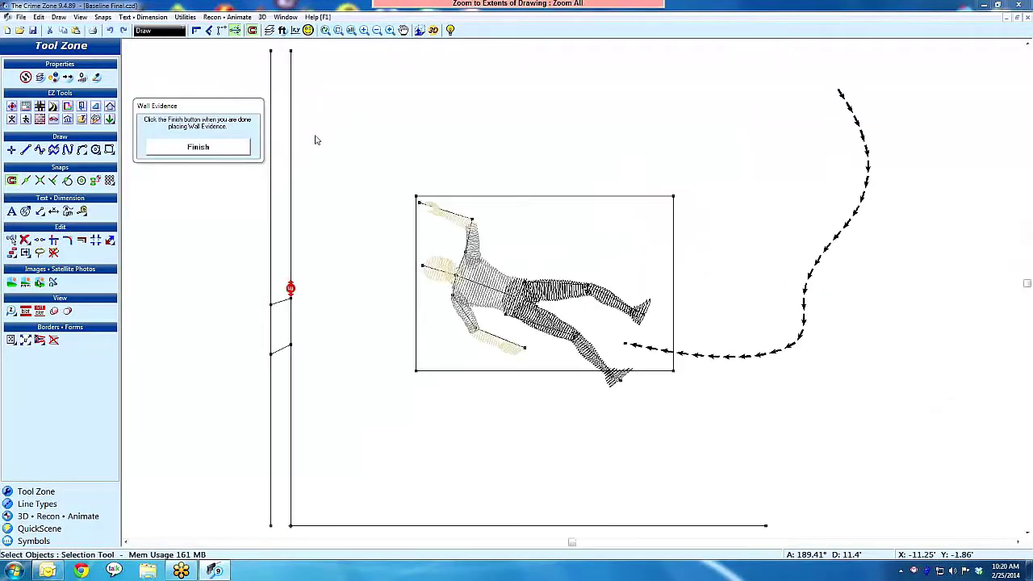
- Examine both posters on the wall above the body from several angles in 3D, and return to the 2D drawing
click(433, 31)
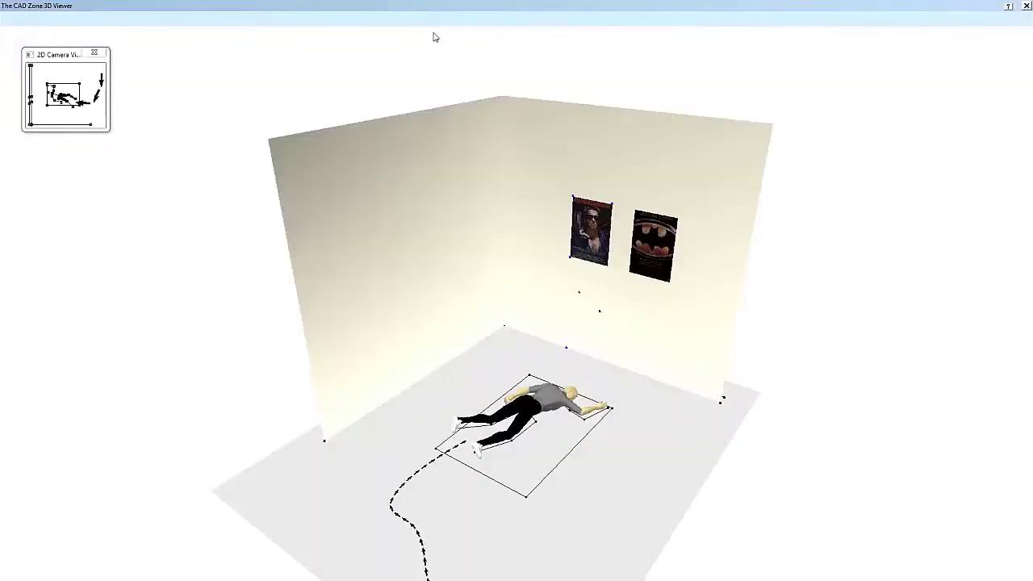
drag(517, 233, 691, 301)
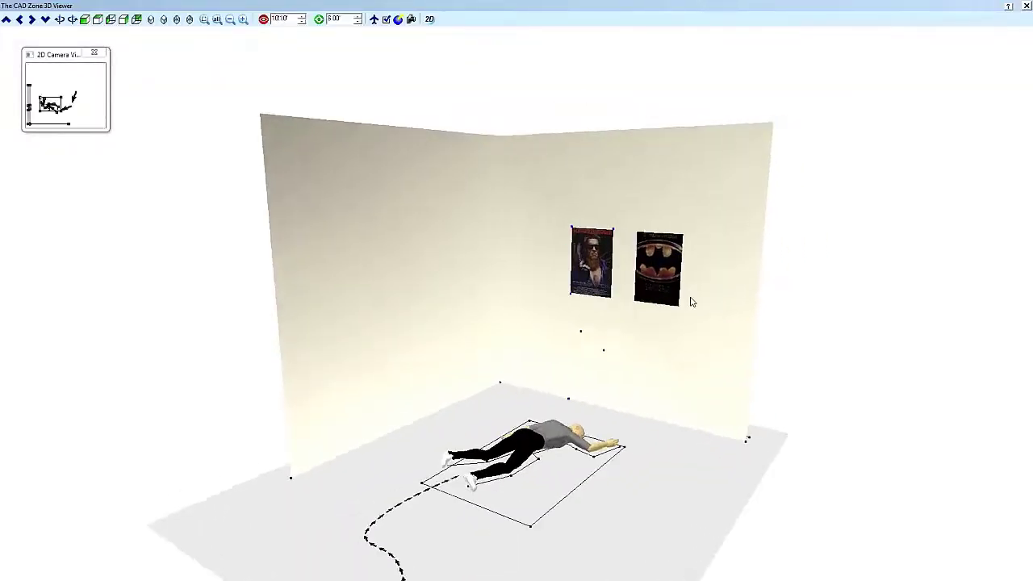
scroll(692, 301, up, 5)
middle_drag(691, 301, 636, 316)
scroll(680, 325, up, 3)
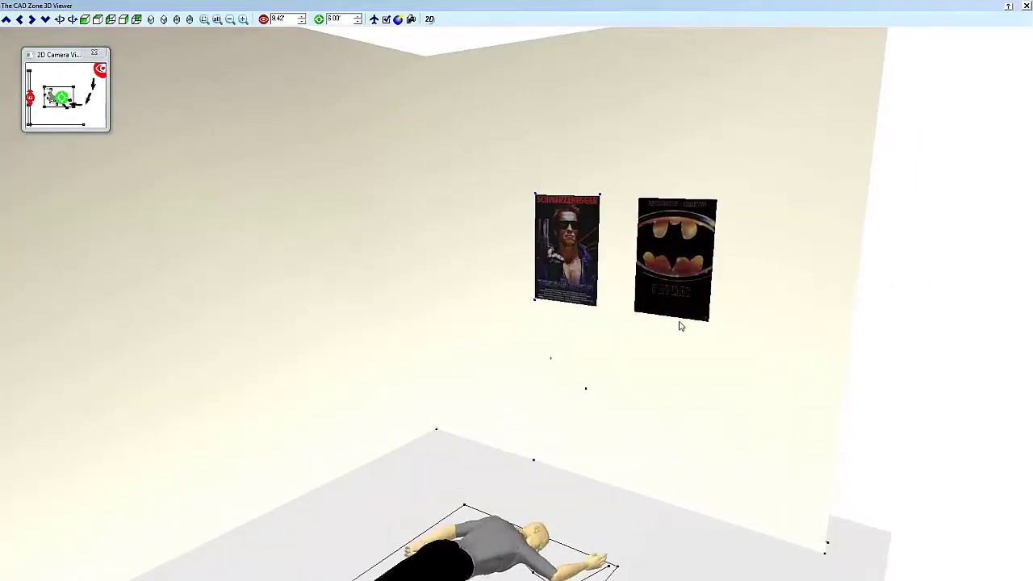
drag(632, 336, 578, 266)
drag(684, 270, 605, 276)
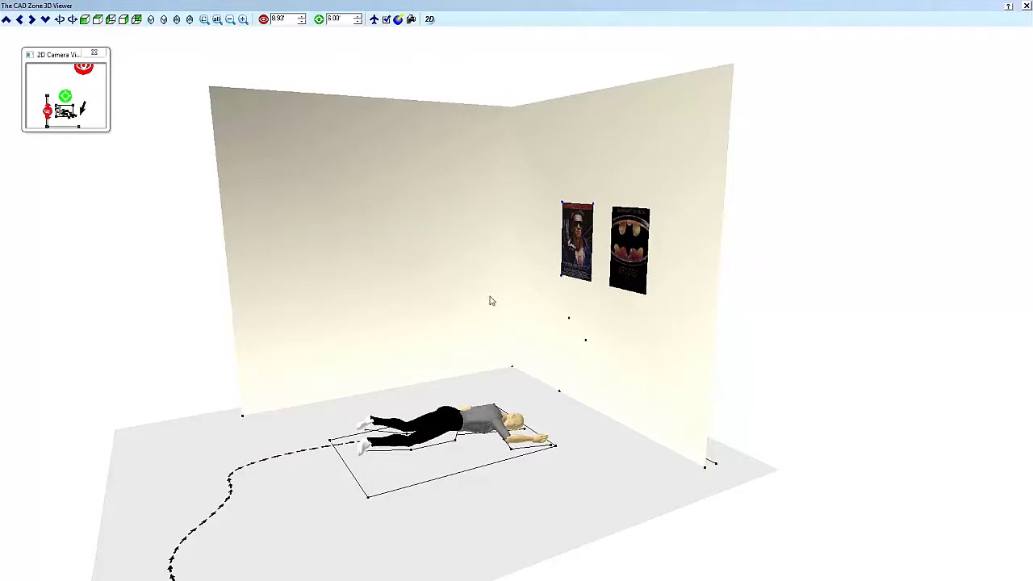
drag(385, 322, 414, 313)
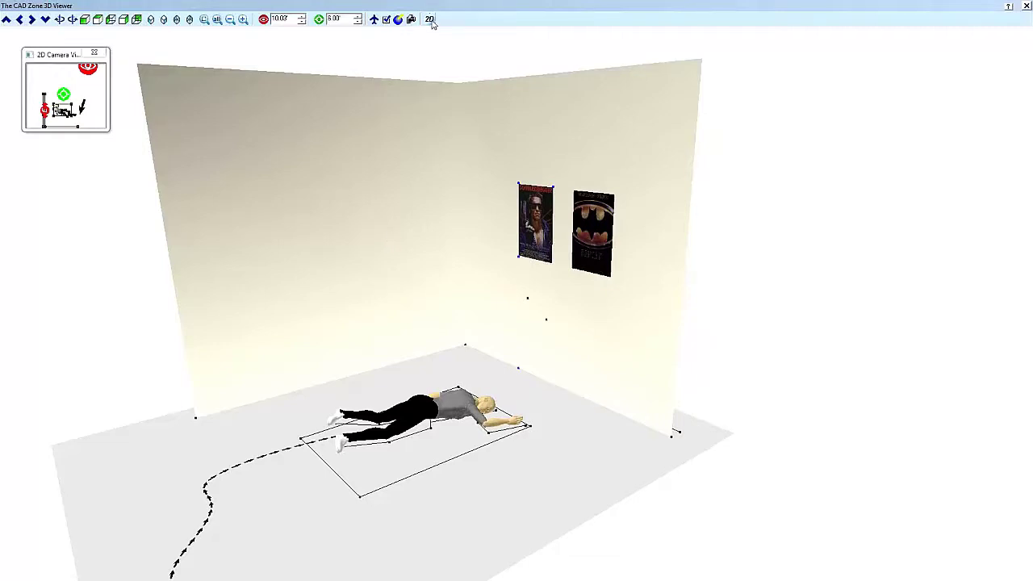
click(429, 19)
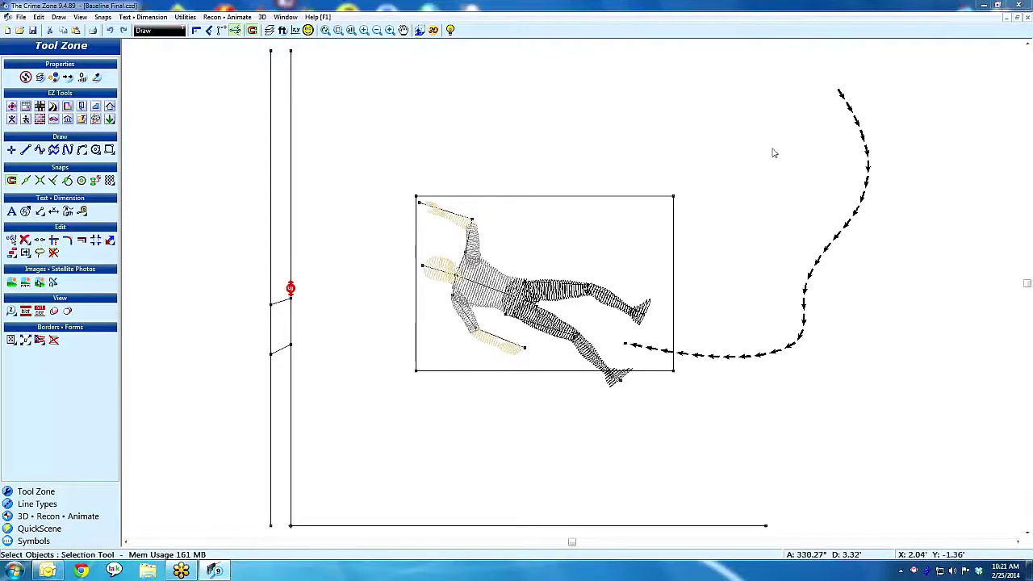
- Delete the curved footprint path leading to the body
scroll(771, 148, down, 1)
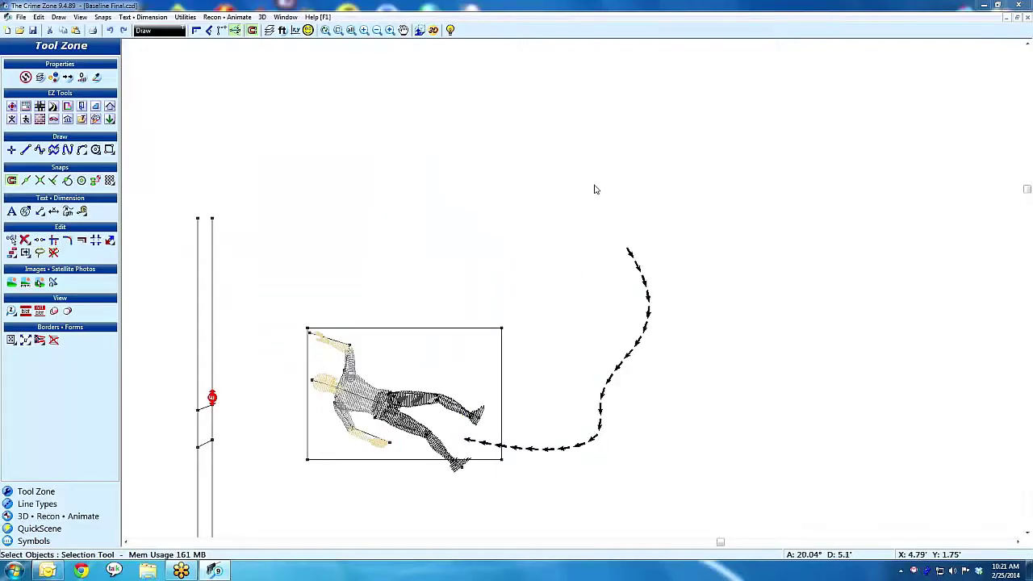
scroll(710, 226, down, 2)
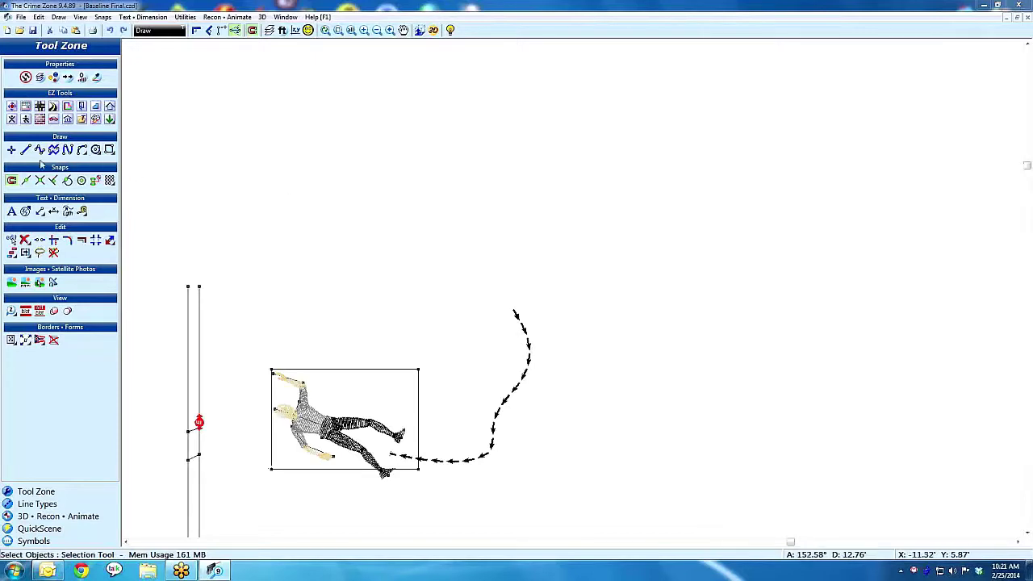
click(526, 377)
key(Delete)
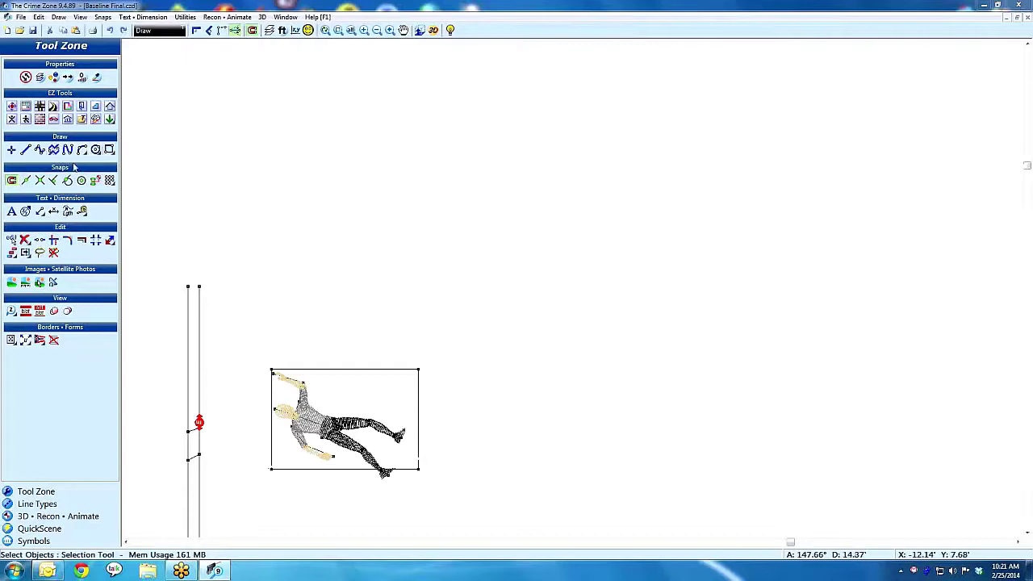
- Draw a spline curve winding down from above the body, looping around beneath its feet and head, and ending above it
click(39, 150)
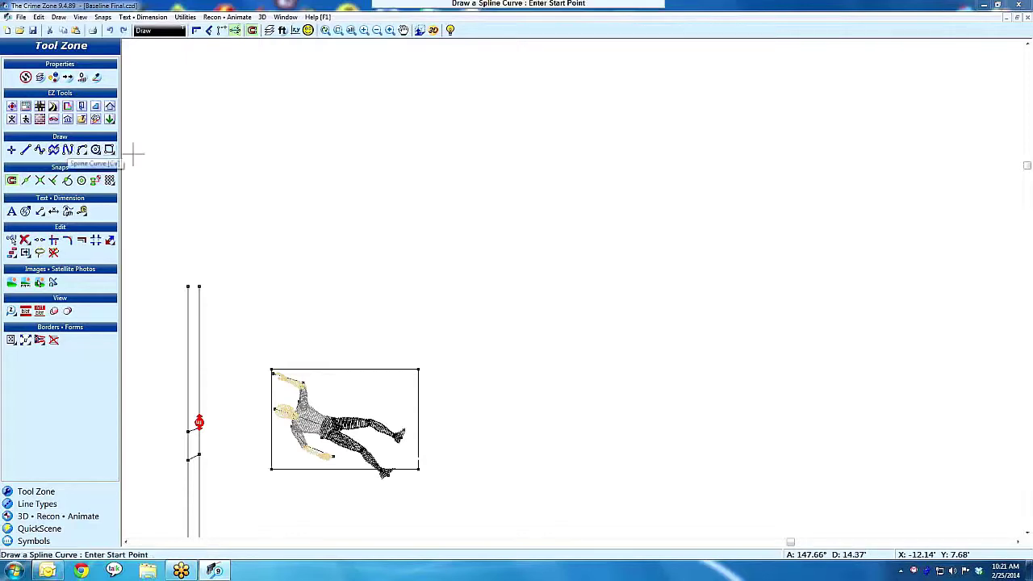
click(383, 115)
click(512, 191)
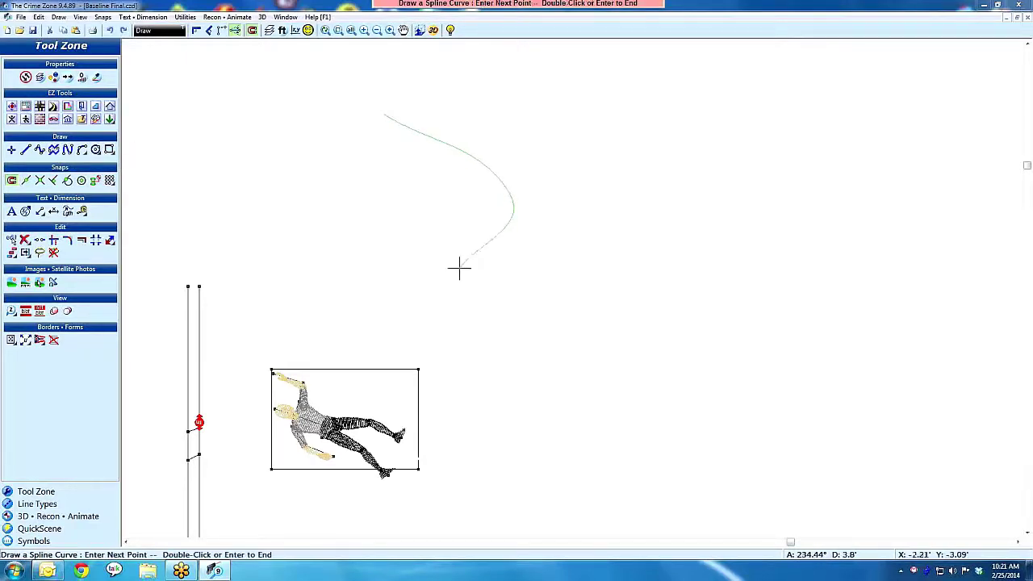
click(426, 276)
click(477, 369)
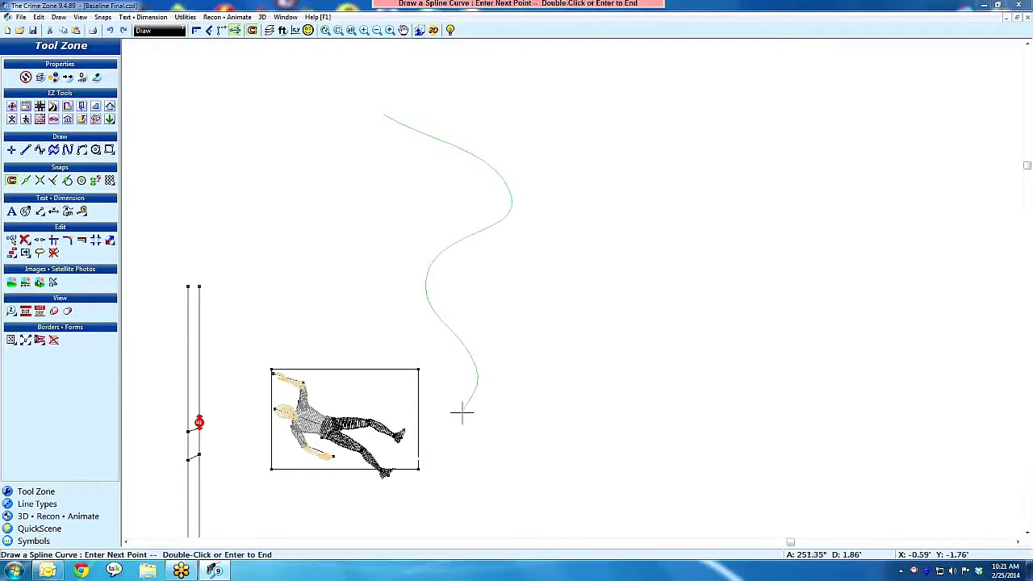
click(427, 487)
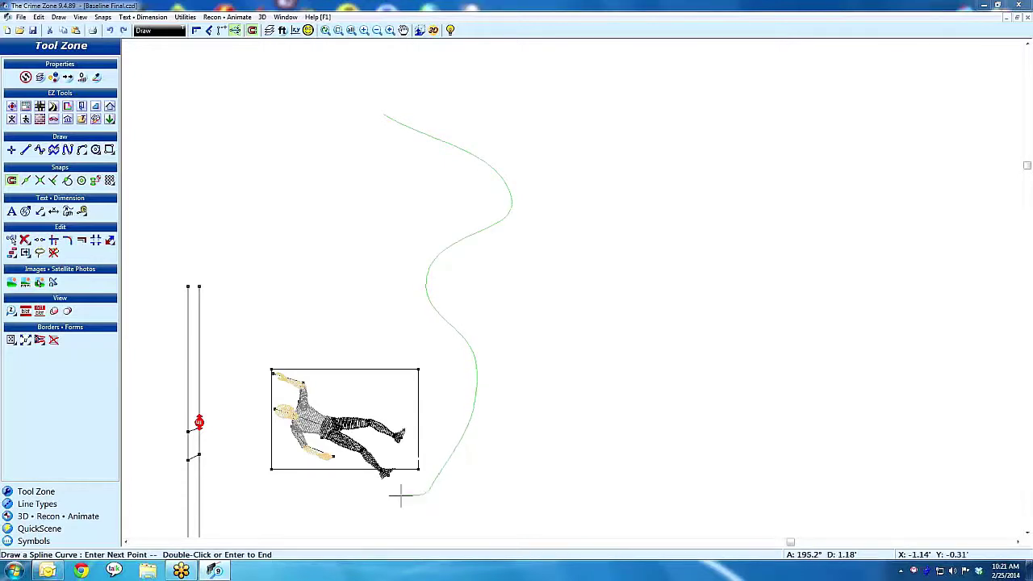
click(339, 500)
click(259, 478)
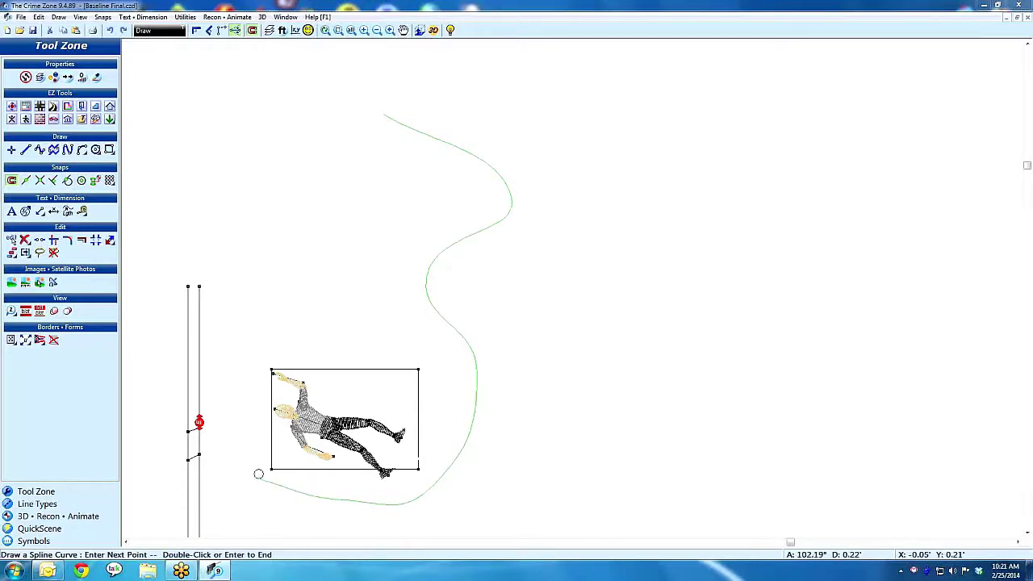
click(235, 389)
click(272, 298)
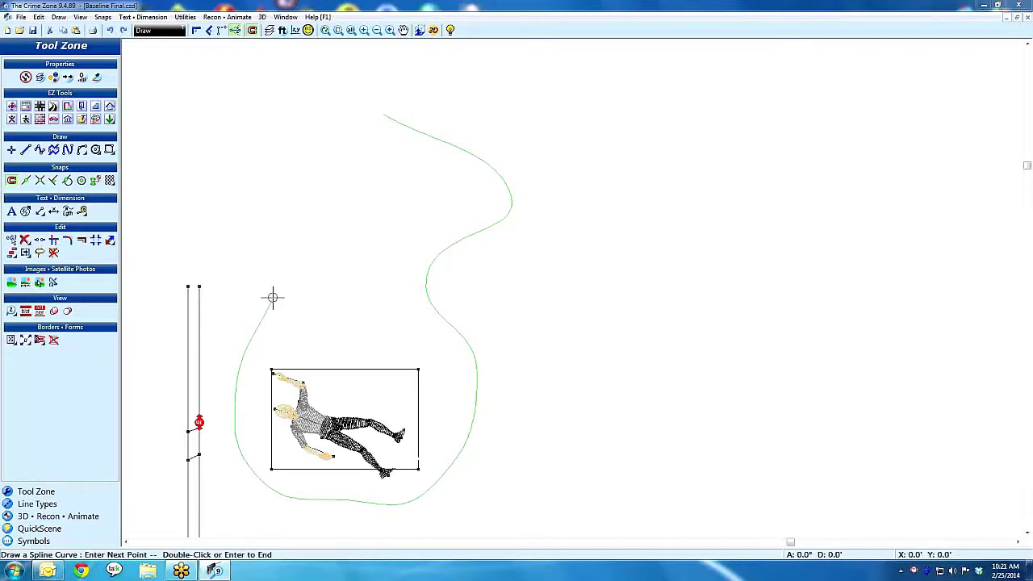
double_click(356, 258)
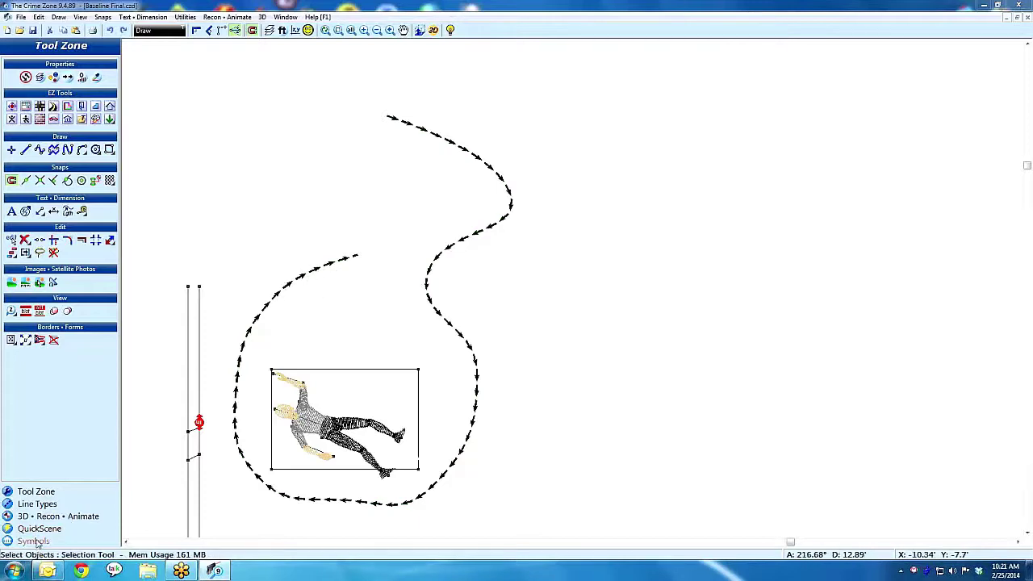
- Add a key event point at the upper start of the new path with a velocity of 2 MPH
click(49, 516)
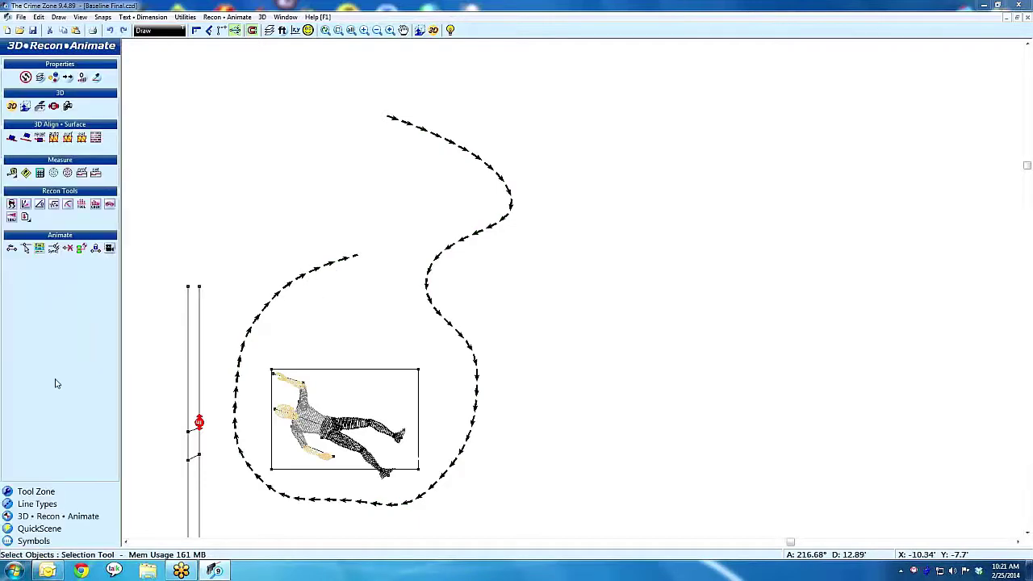
click(12, 249)
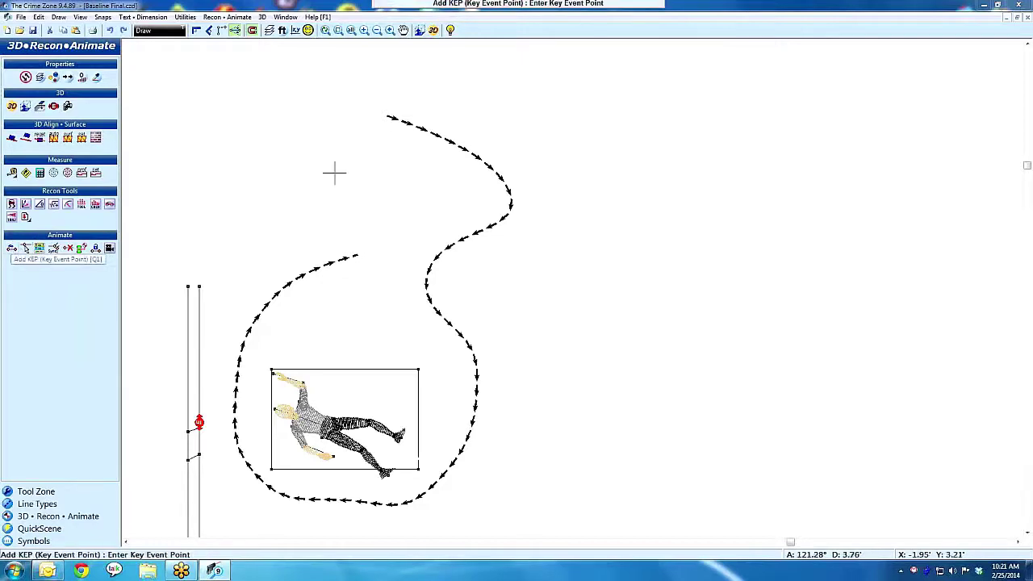
click(388, 118)
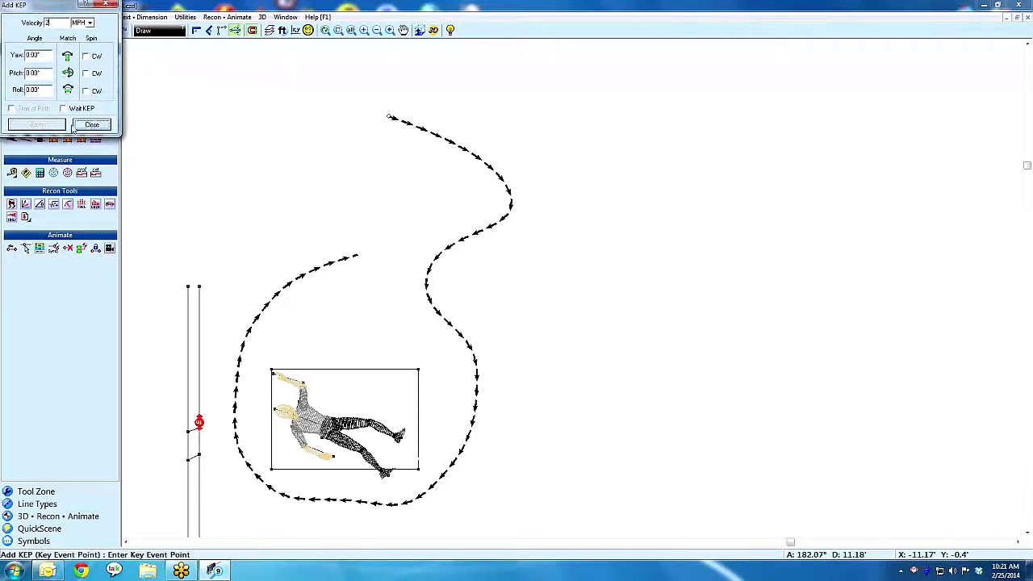
click(91, 124)
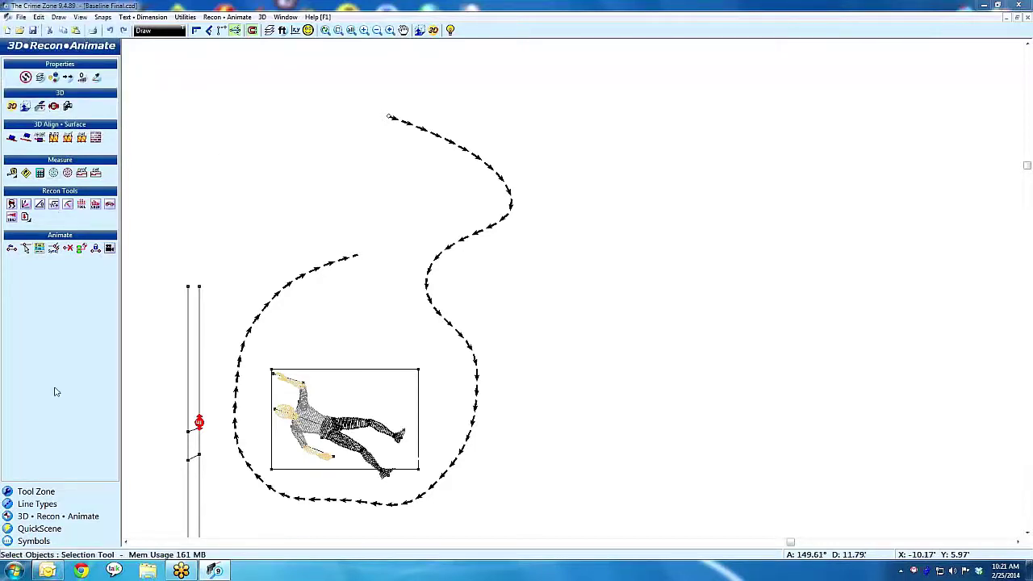
- Pose a new female body in the walking pose with medium build and a red shirt
click(45, 493)
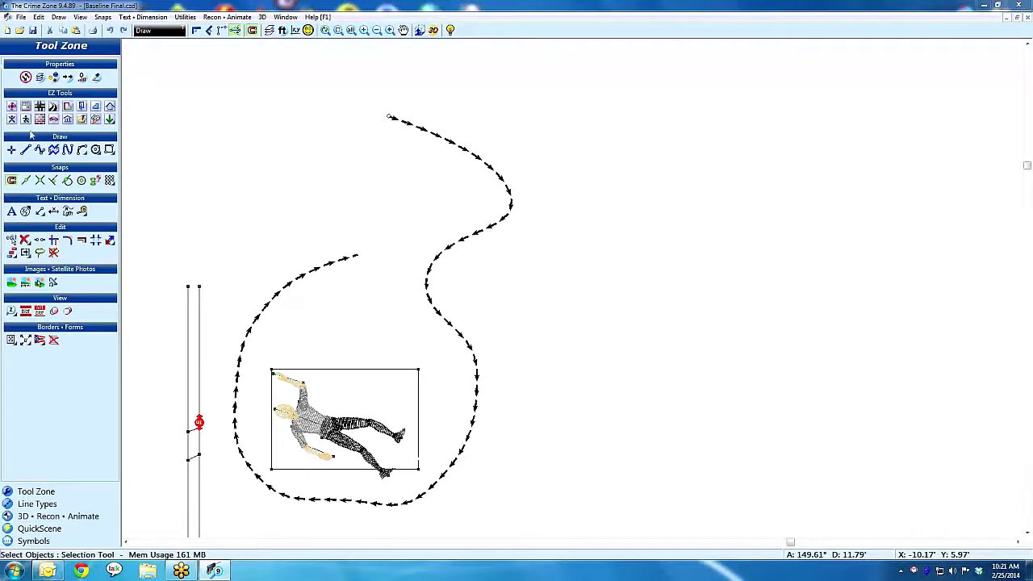
click(27, 120)
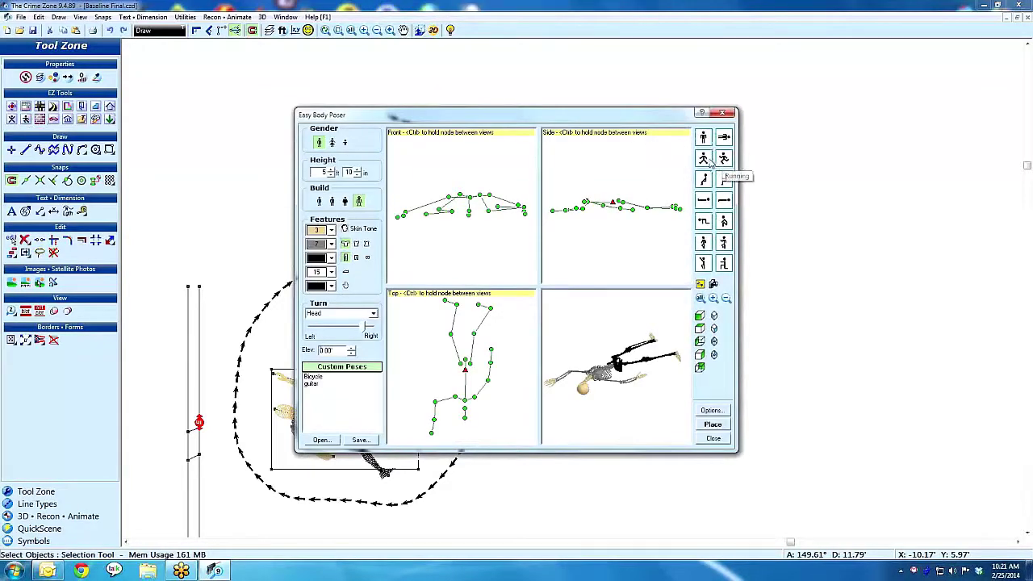
click(703, 158)
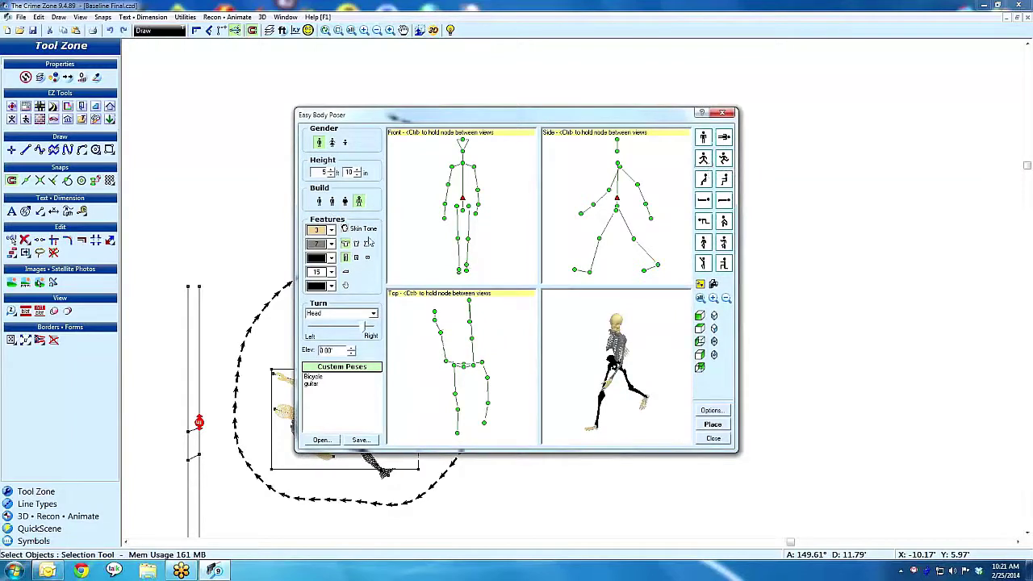
click(332, 202)
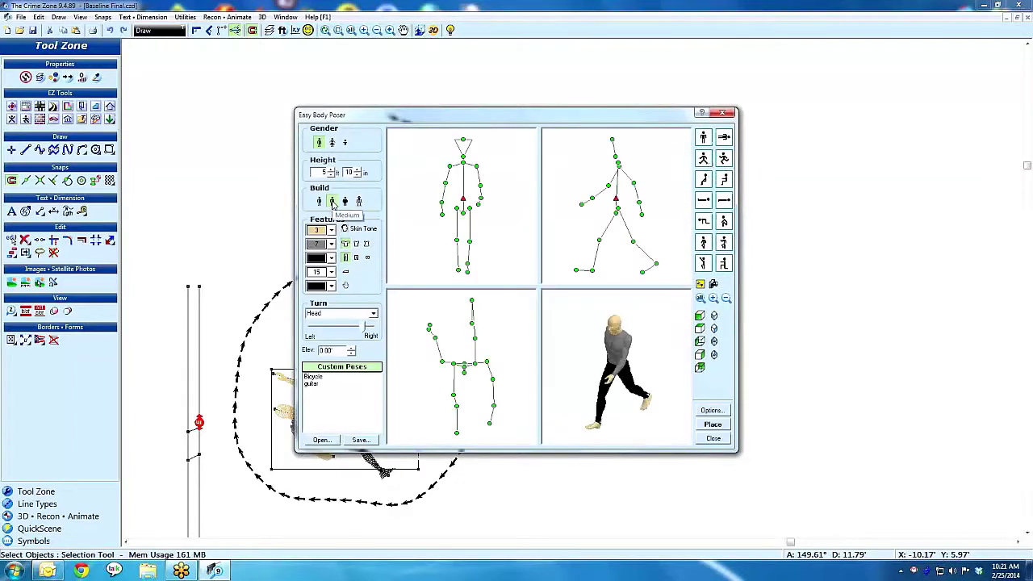
click(332, 143)
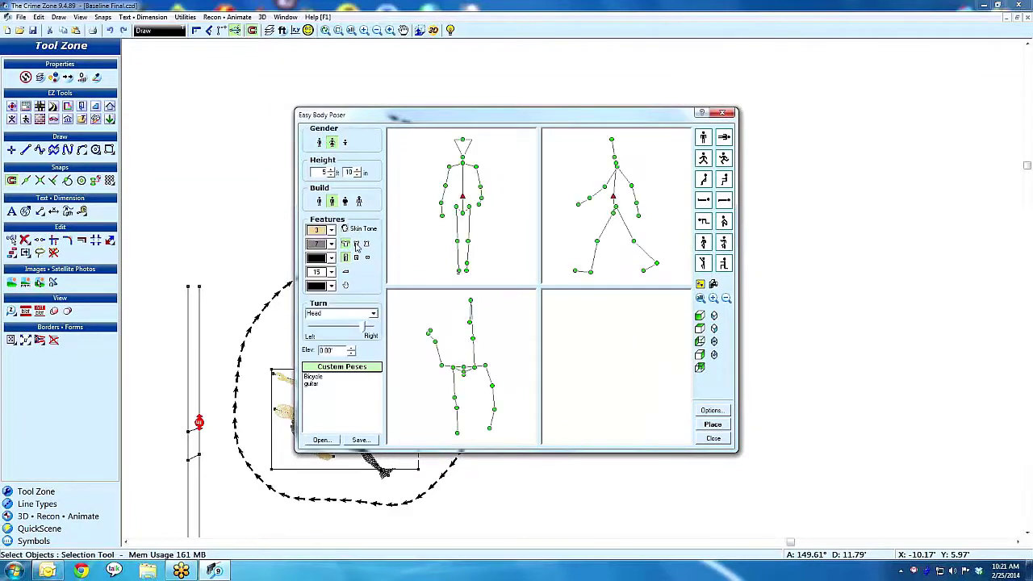
click(331, 245)
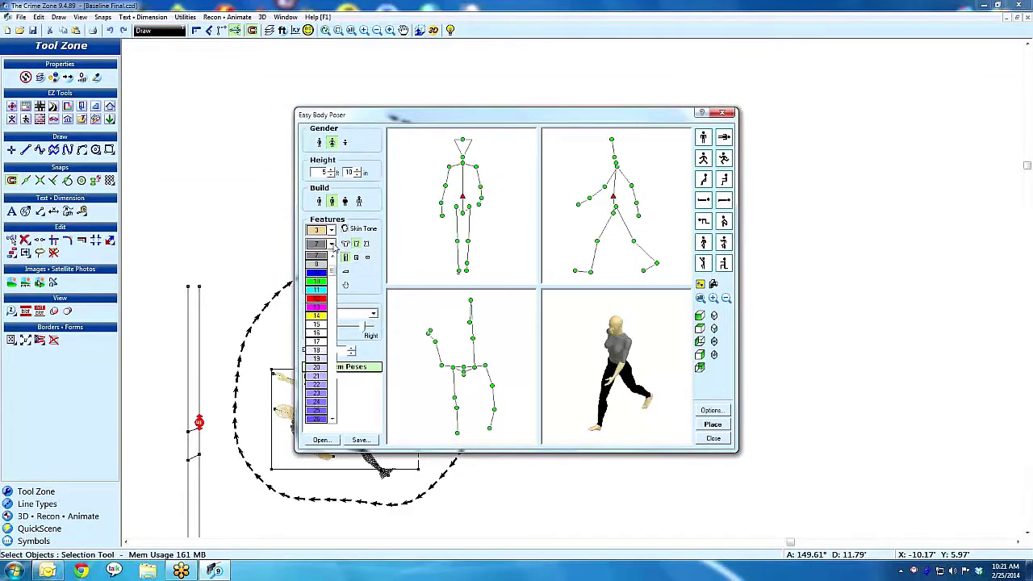
click(316, 300)
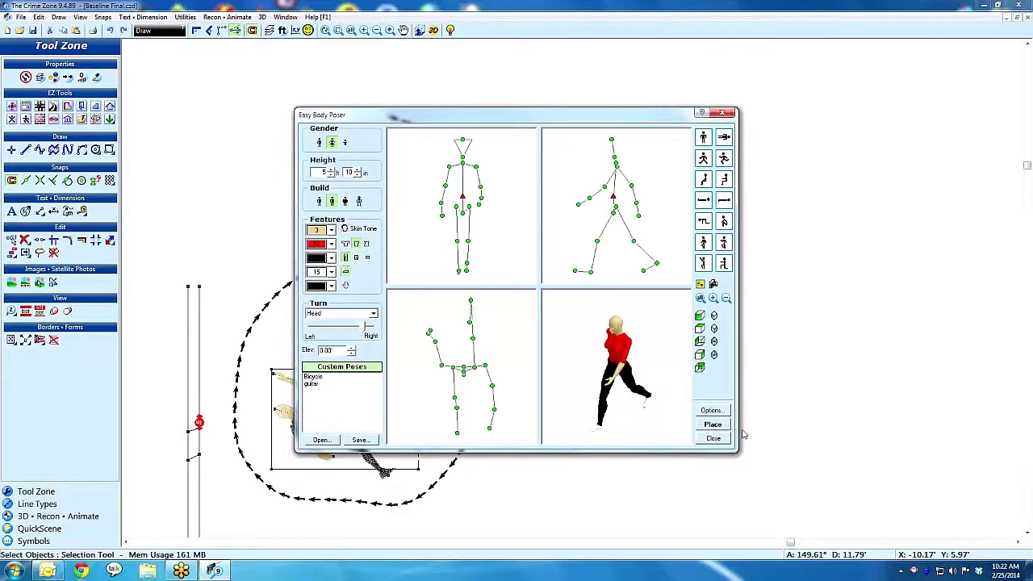
- Place the walking woman on the path's starting point, rotated to face along the curve
click(715, 425)
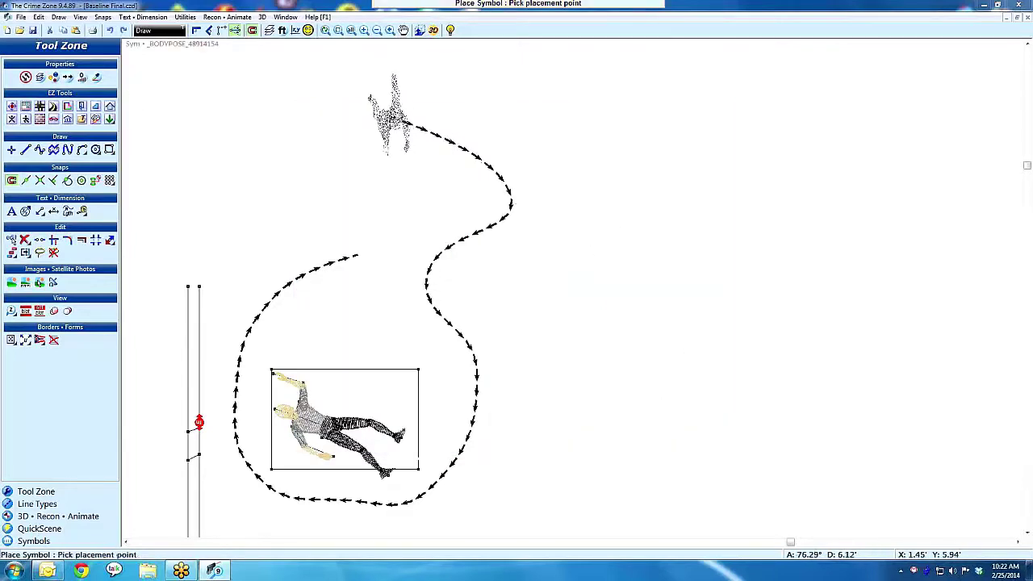
click(390, 118)
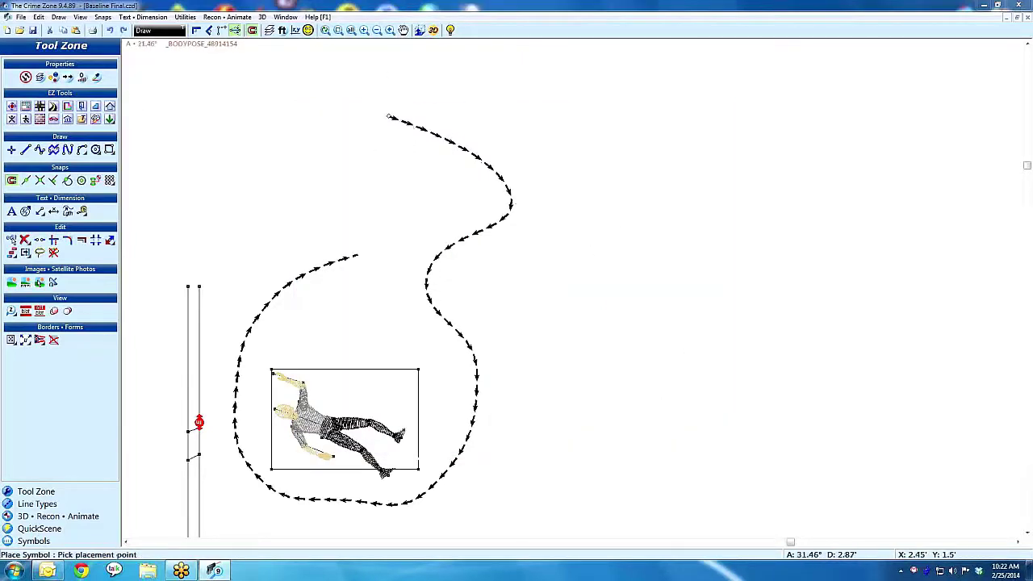
click(437, 85)
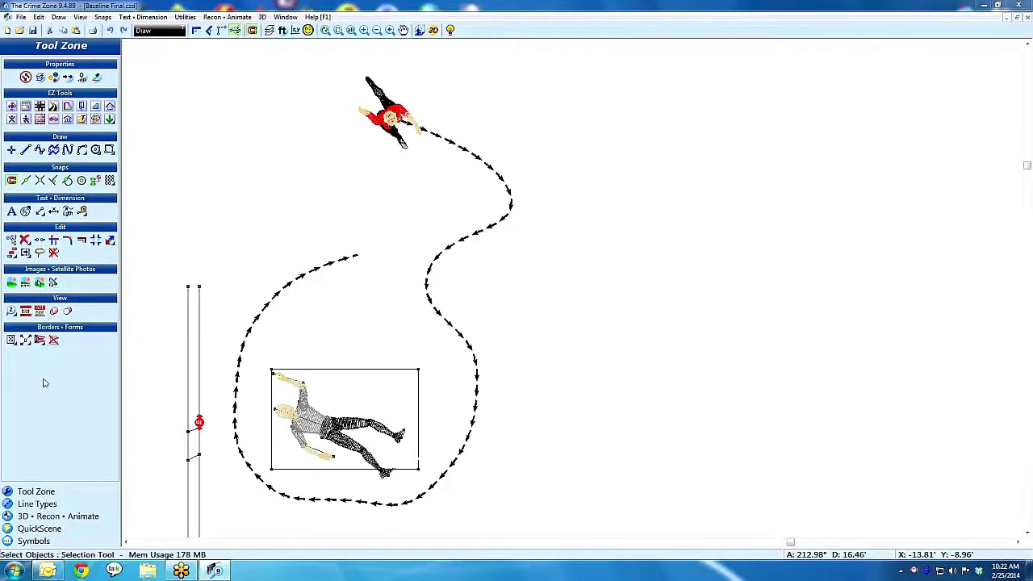
- Try to open the animation of the woman walking along the path
click(58, 516)
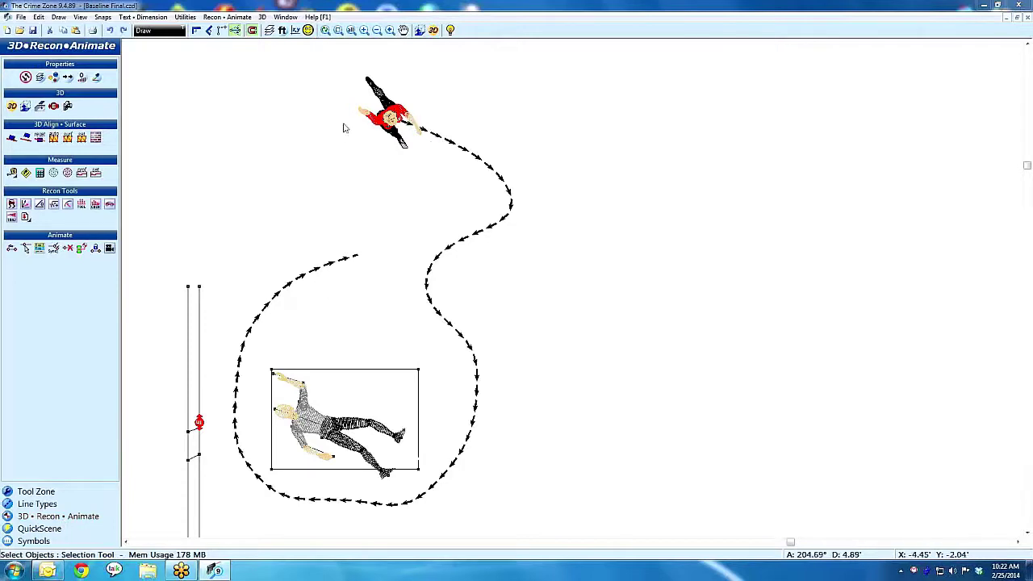
click(109, 248)
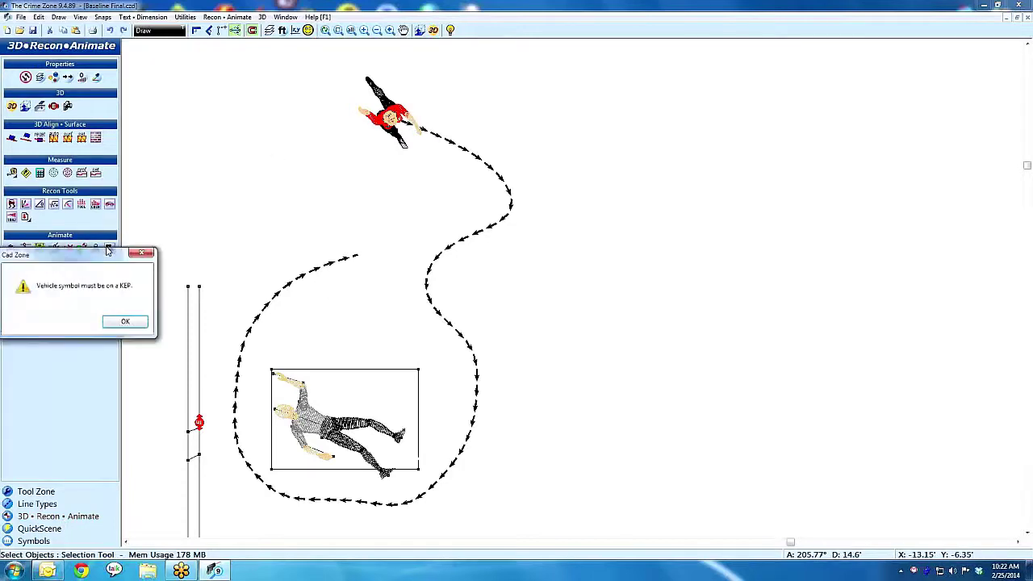
click(123, 323)
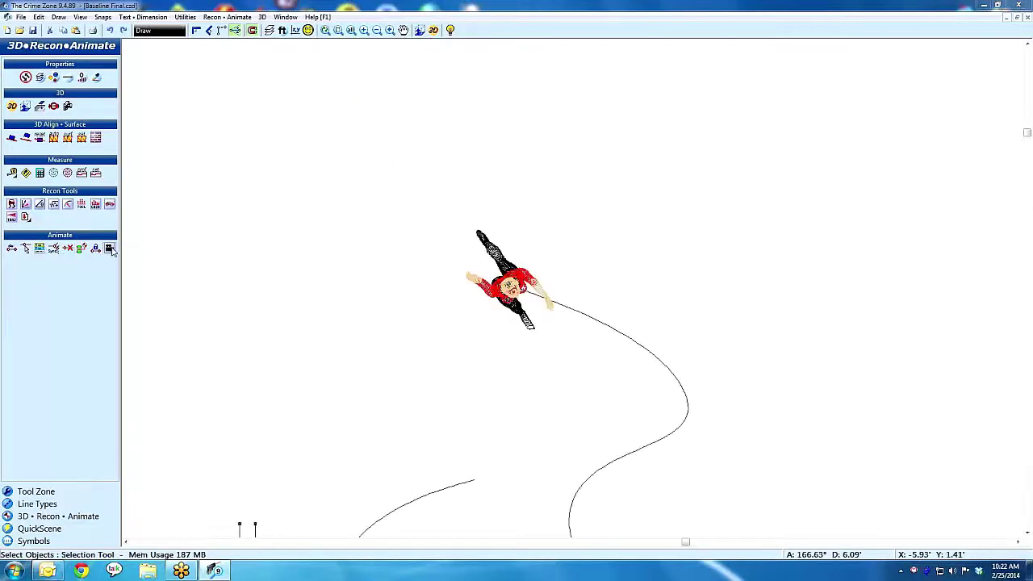
- Open the animation, turn the view toward the body and posters, play the woman's walk around the body, and stop it
click(111, 249)
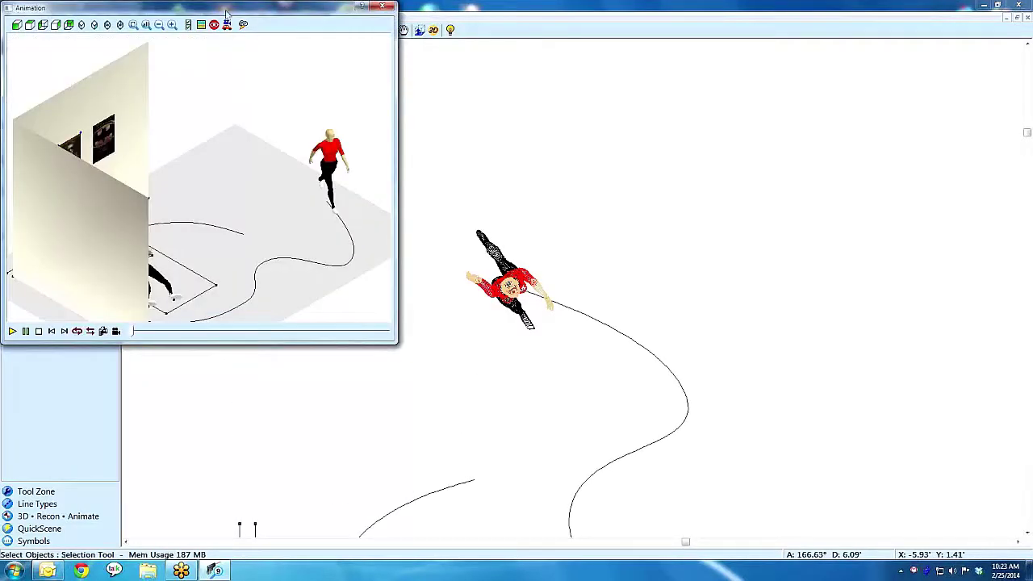
drag(227, 12, 367, 62)
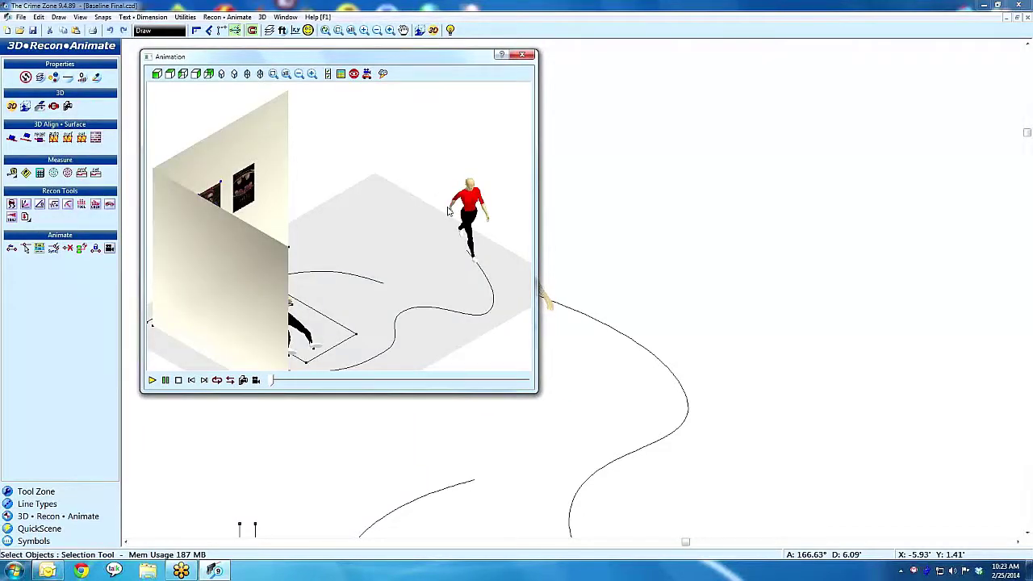
drag(364, 202, 405, 224)
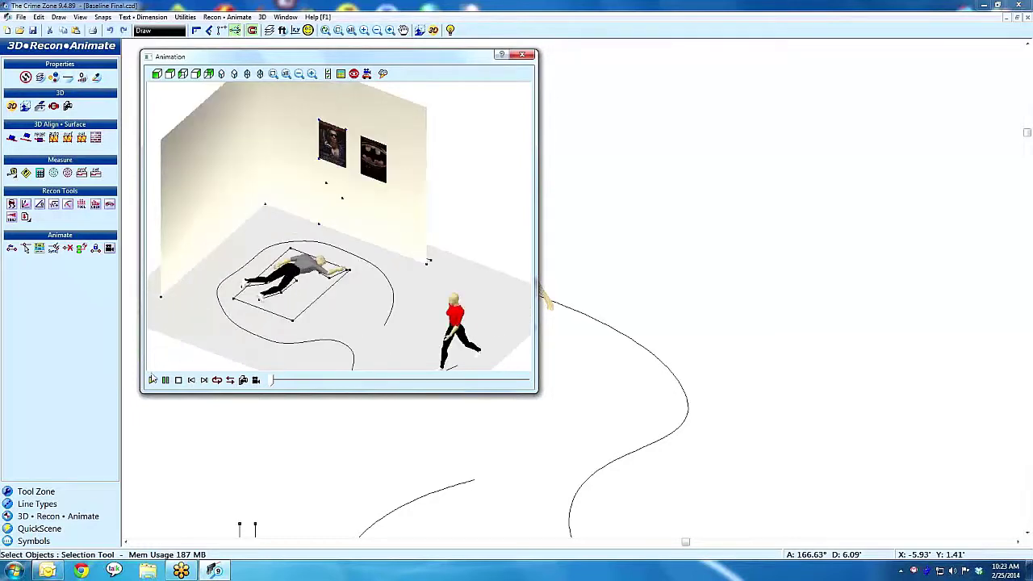
click(153, 381)
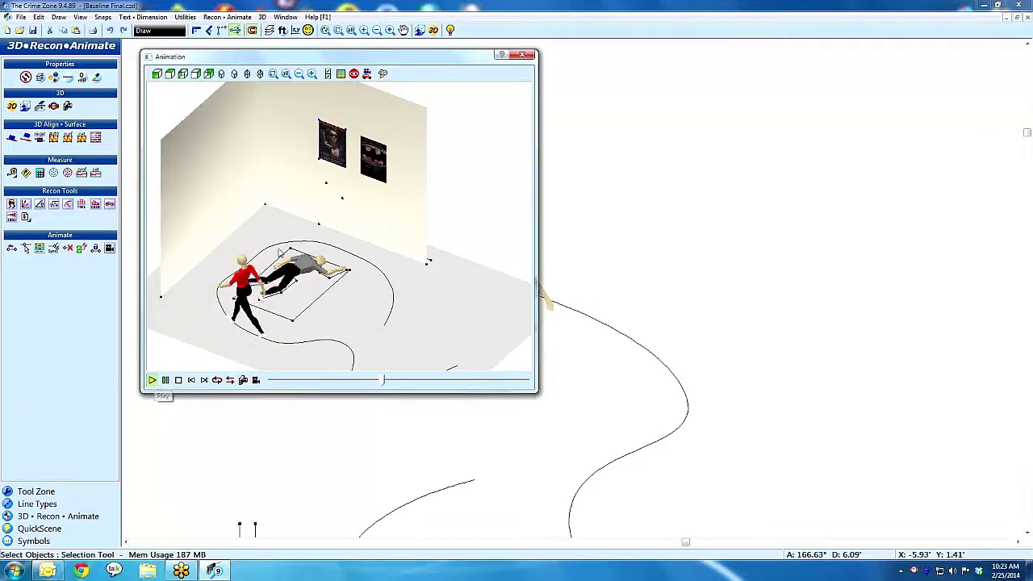
click(180, 381)
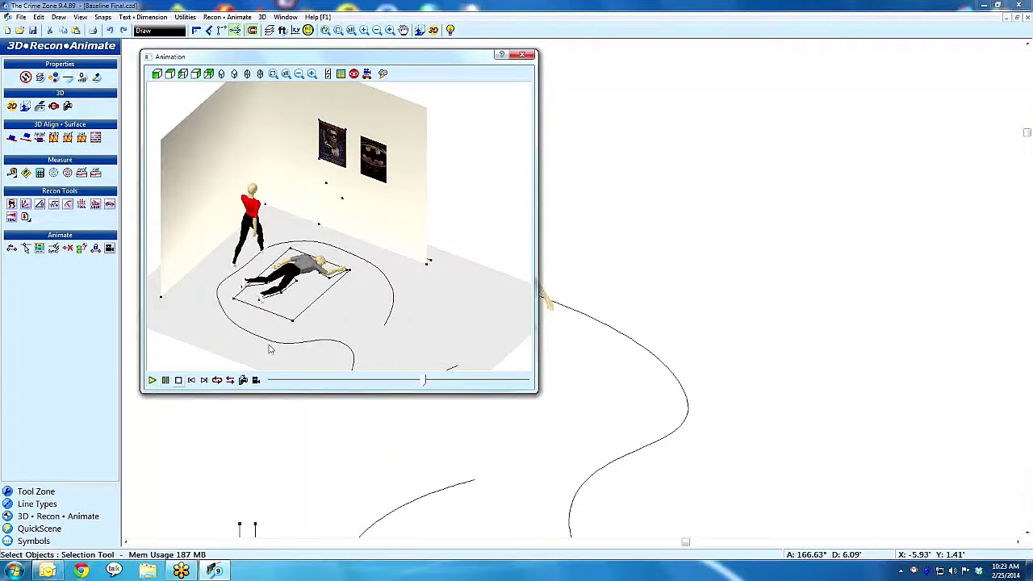
- Set up a moving camera on the walking woman from the Driver position, with the elevation raised to 5.25 ft
click(367, 74)
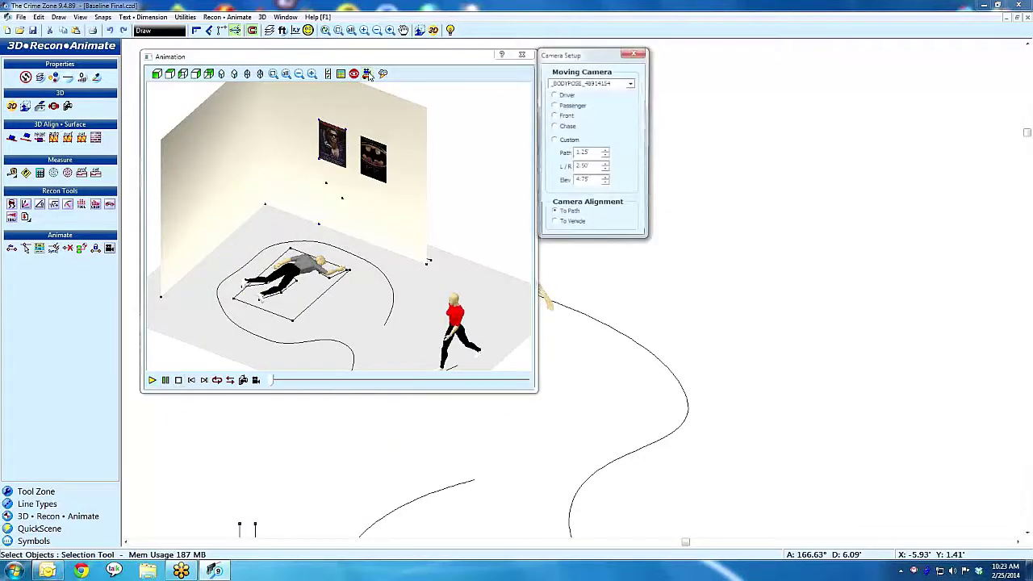
click(565, 95)
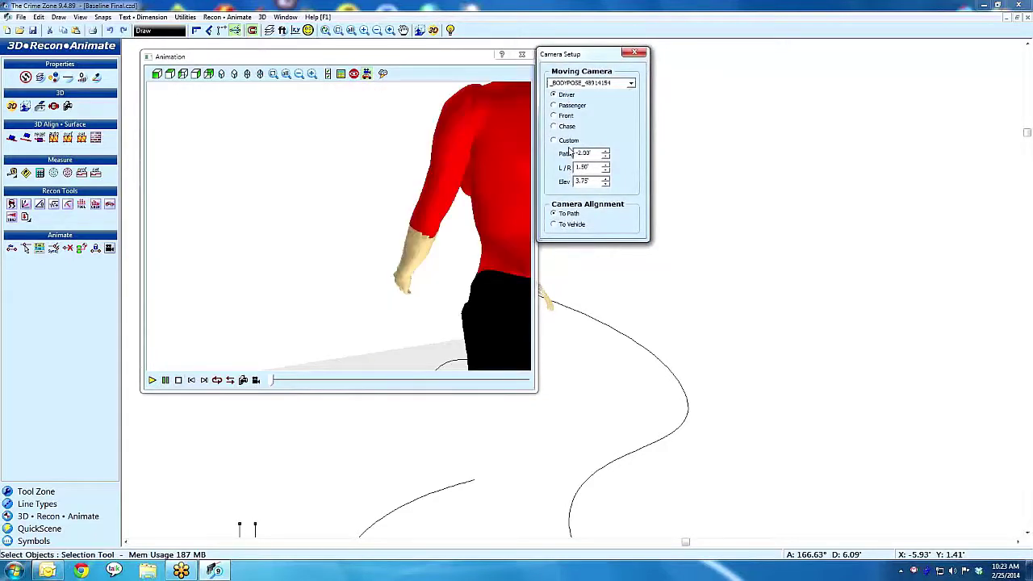
click(606, 177)
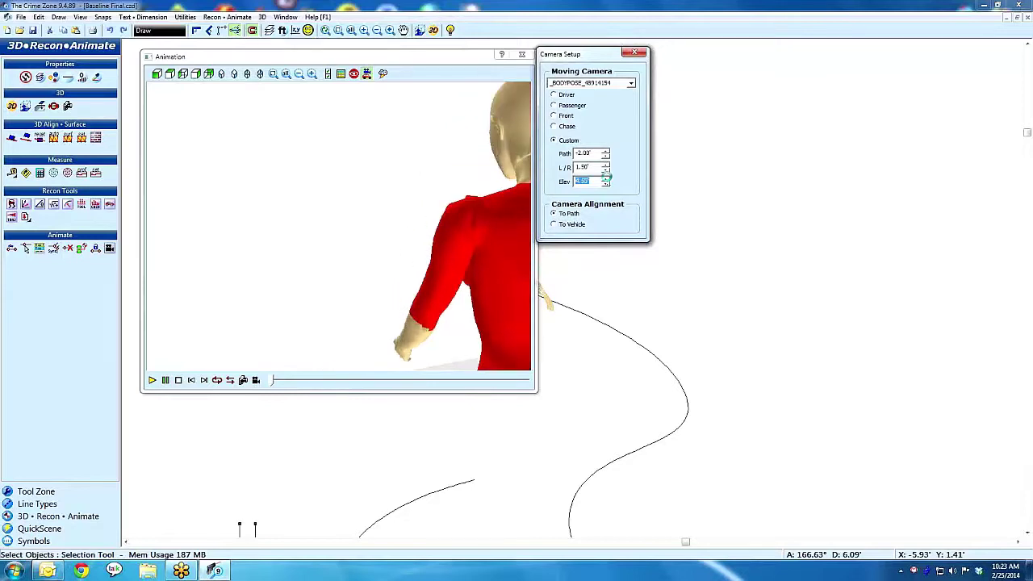
click(606, 178)
click(606, 179)
click(607, 186)
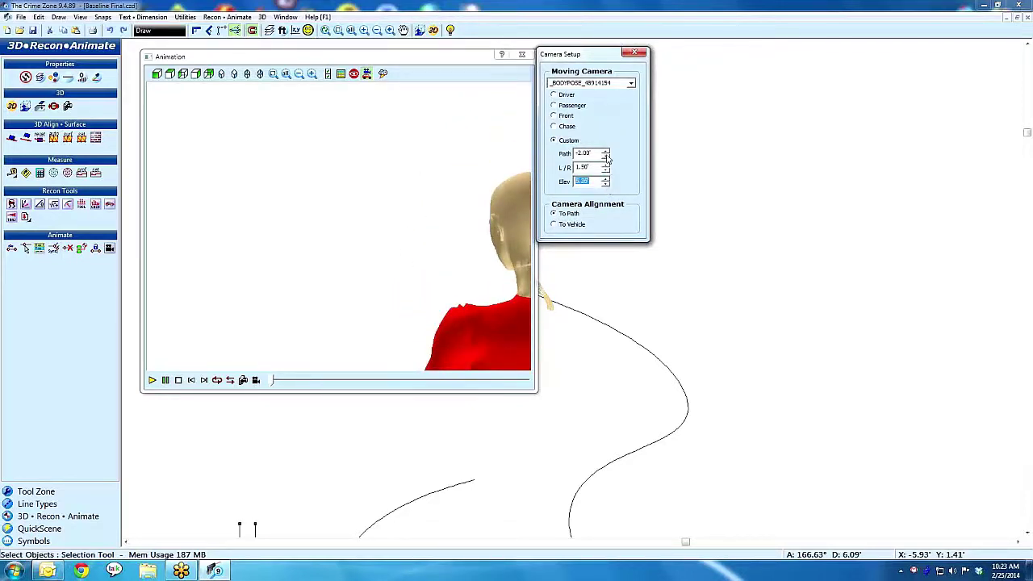
- Set the custom moving camera's offsets to -0.50' along the path and -0.25' left/right
click(605, 151)
click(606, 151)
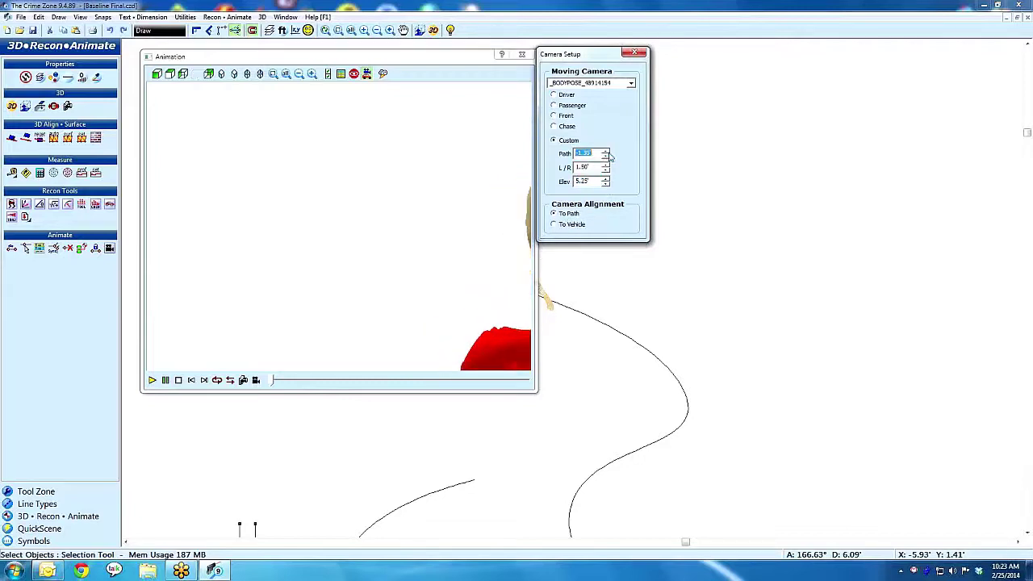
click(604, 169)
click(604, 169)
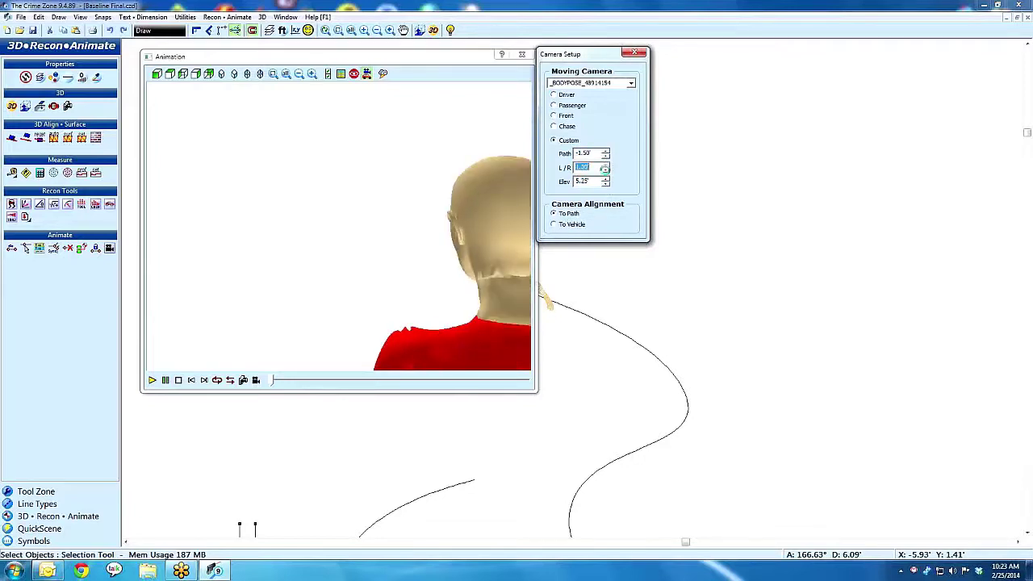
click(605, 169)
click(604, 169)
click(605, 170)
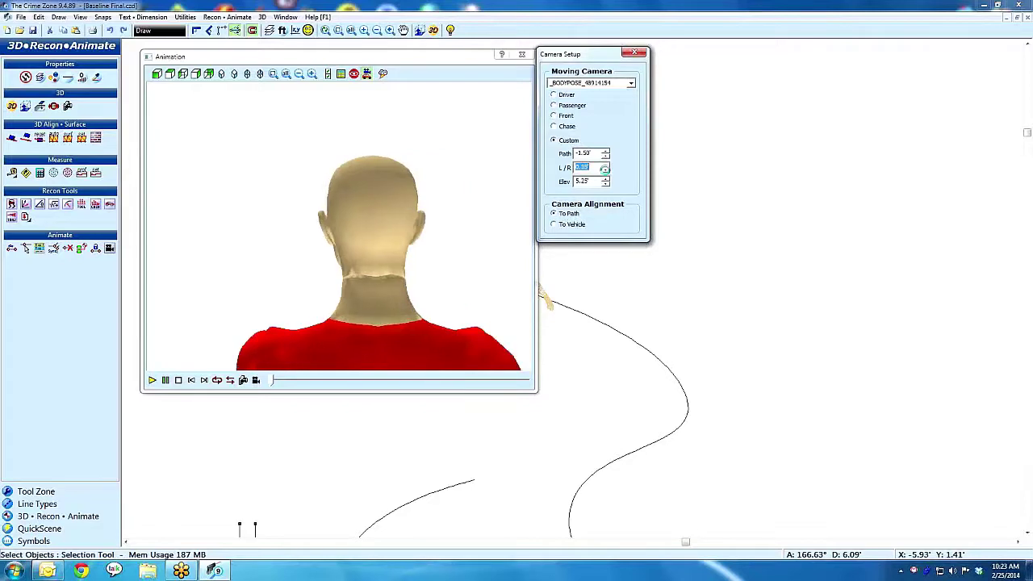
click(605, 170)
click(605, 169)
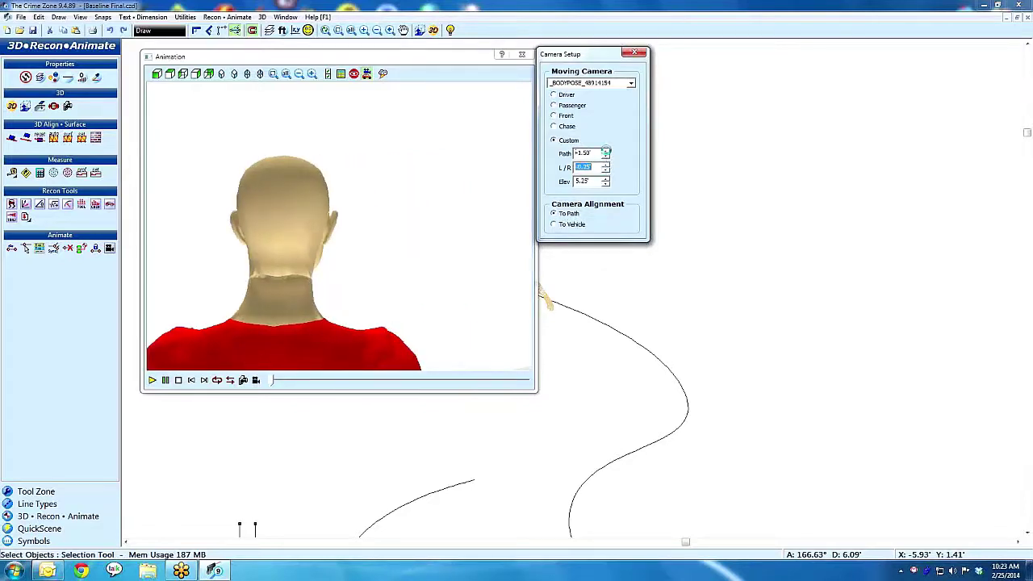
click(605, 151)
click(605, 151)
click(605, 150)
click(606, 151)
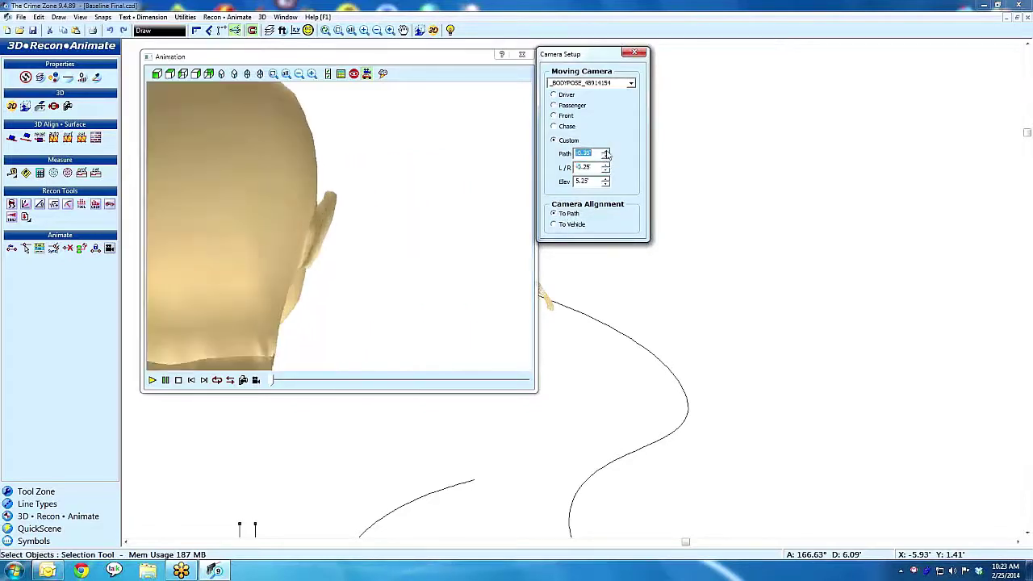
- Play the walk through the moving camera, then close the camera setup and the animation
click(151, 381)
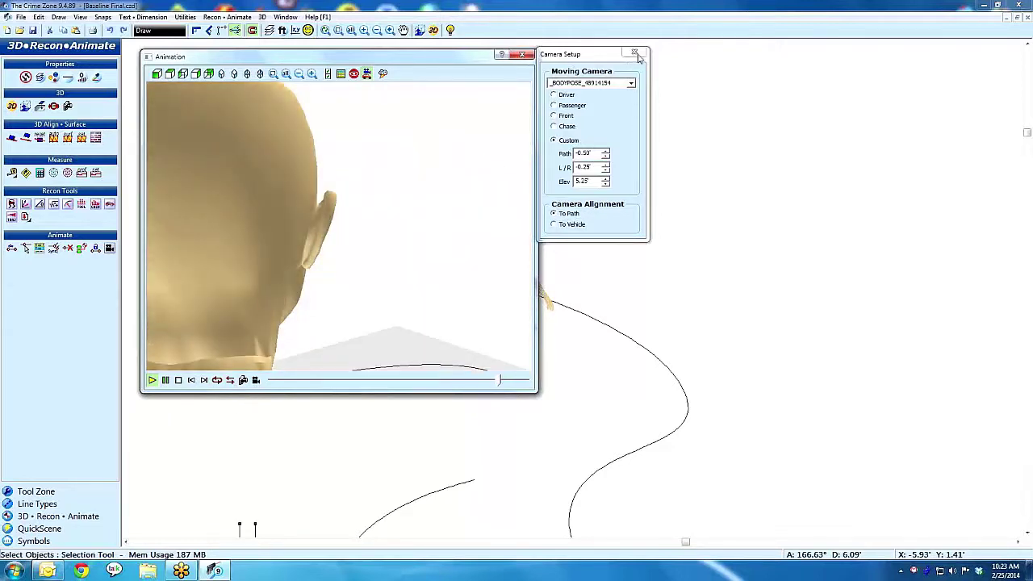
click(641, 55)
click(637, 54)
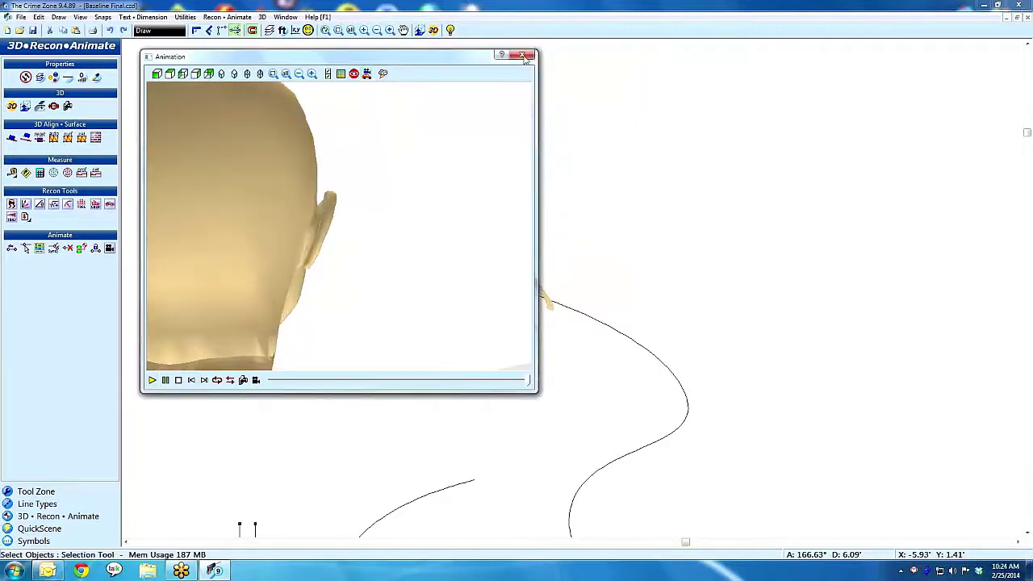
click(523, 54)
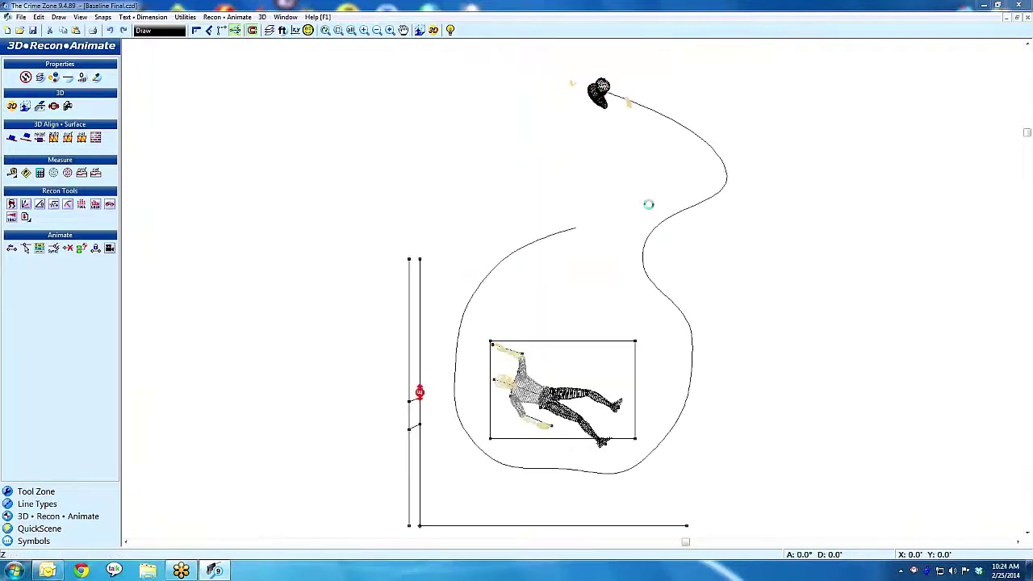
- Delete the walking woman and her curved path from the drawing
drag(670, 58, 553, 147)
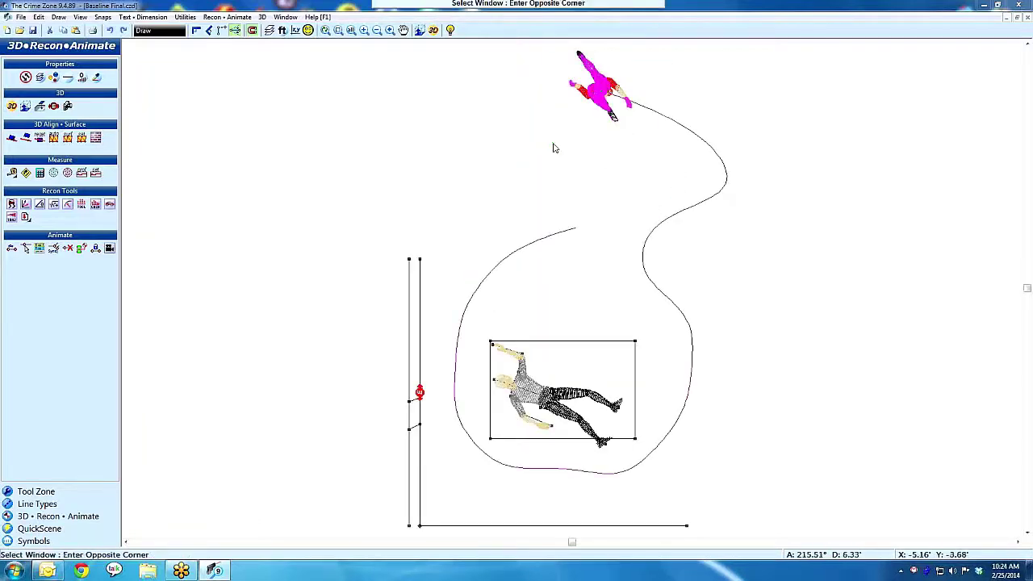
key(Delete)
key(Delete)
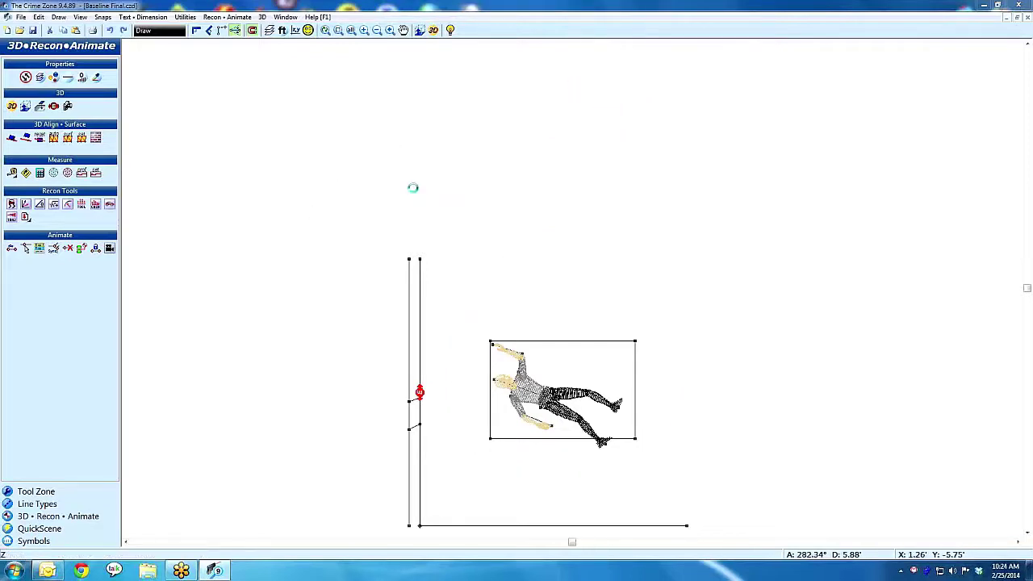
- Group all remaining room objects, including the walls and body, and move the group a short distance up and to the right
scroll(413, 186, up, 2)
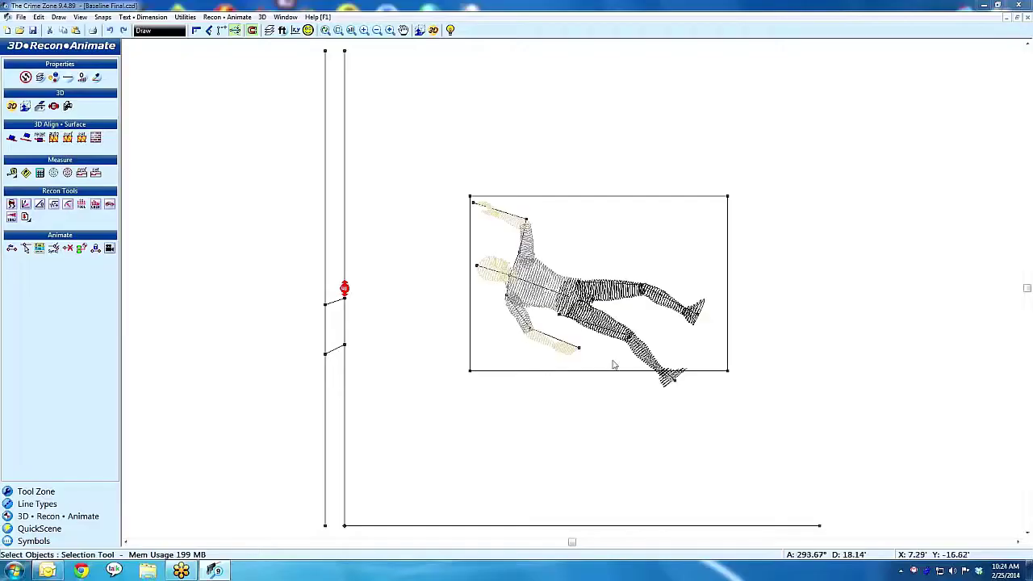
scroll(576, 288, down, 3)
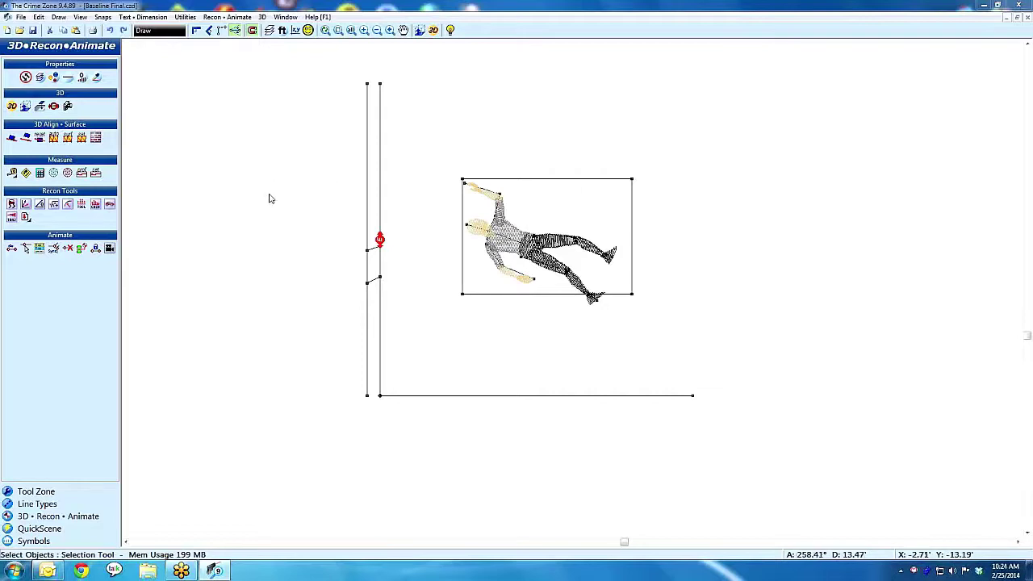
click(294, 59)
click(688, 398)
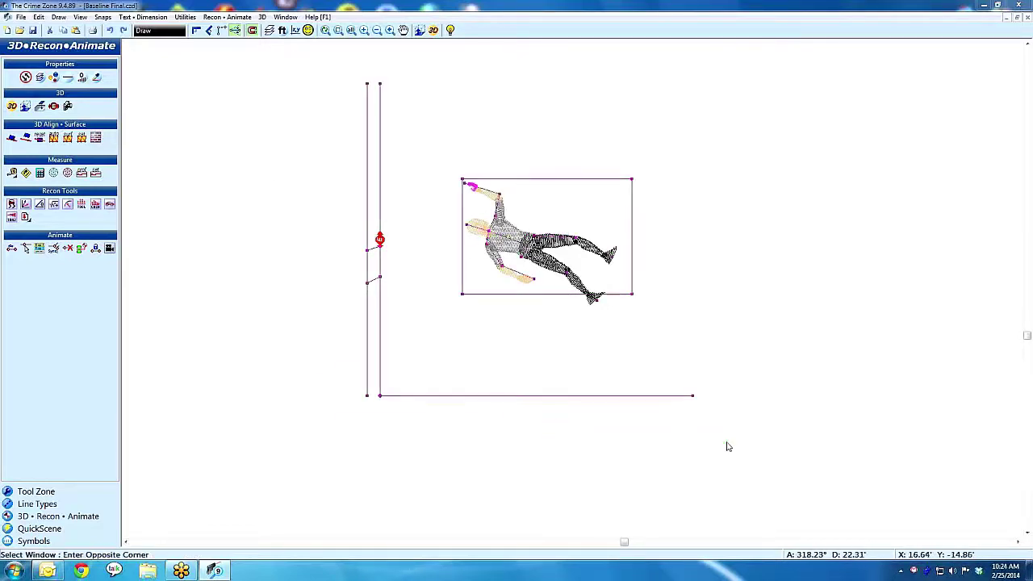
key(Escape)
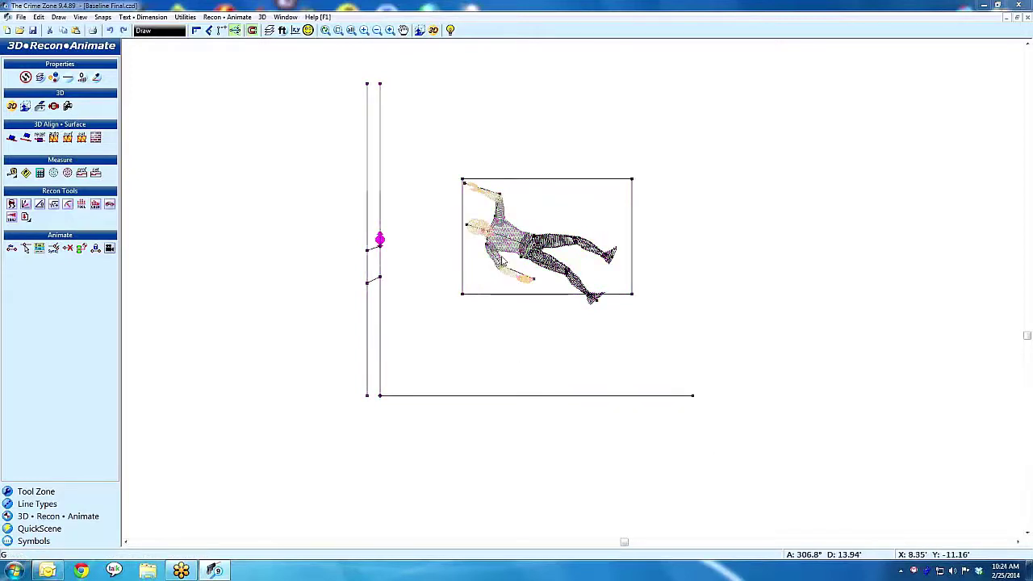
click(504, 250)
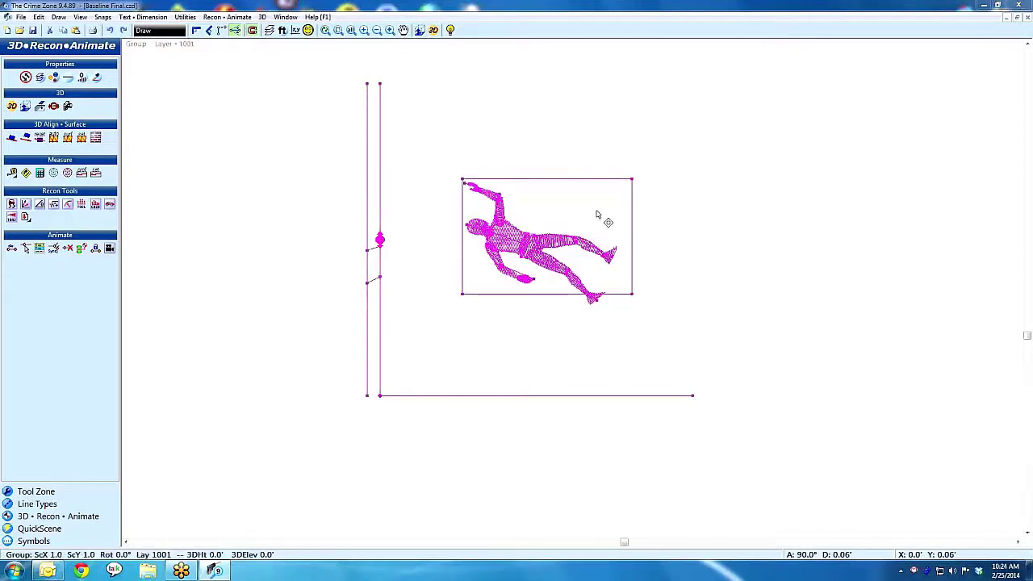
click(561, 225)
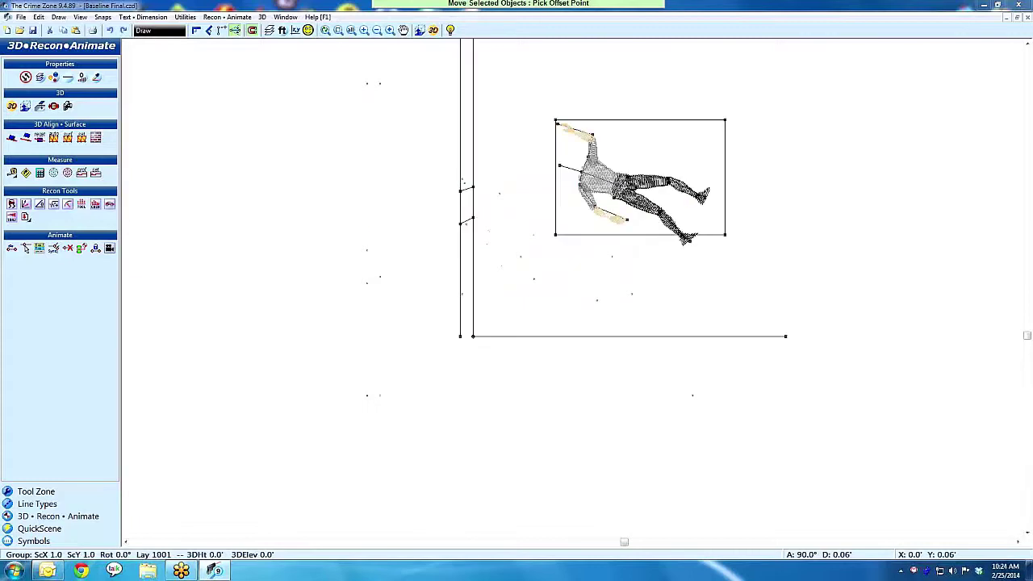
click(654, 166)
key(Escape)
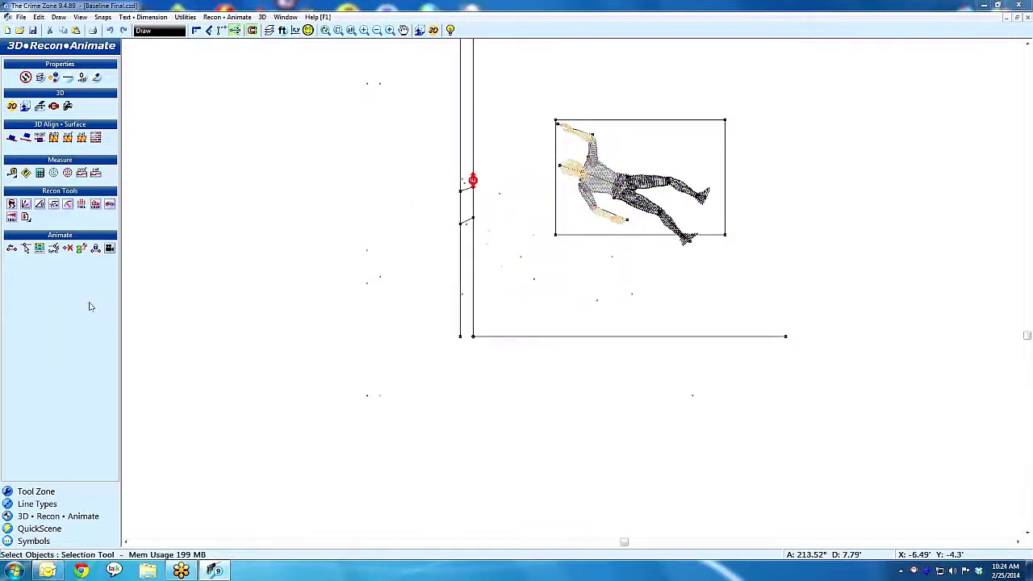
- Open the Google / Bing satellite map download and locate the house by its street address
click(38, 504)
click(36, 491)
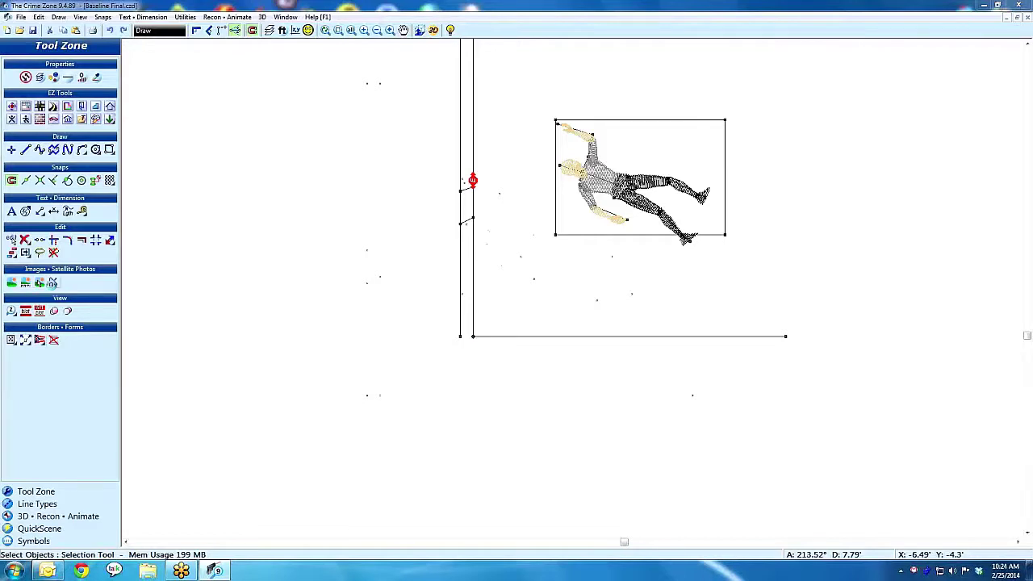
click(53, 282)
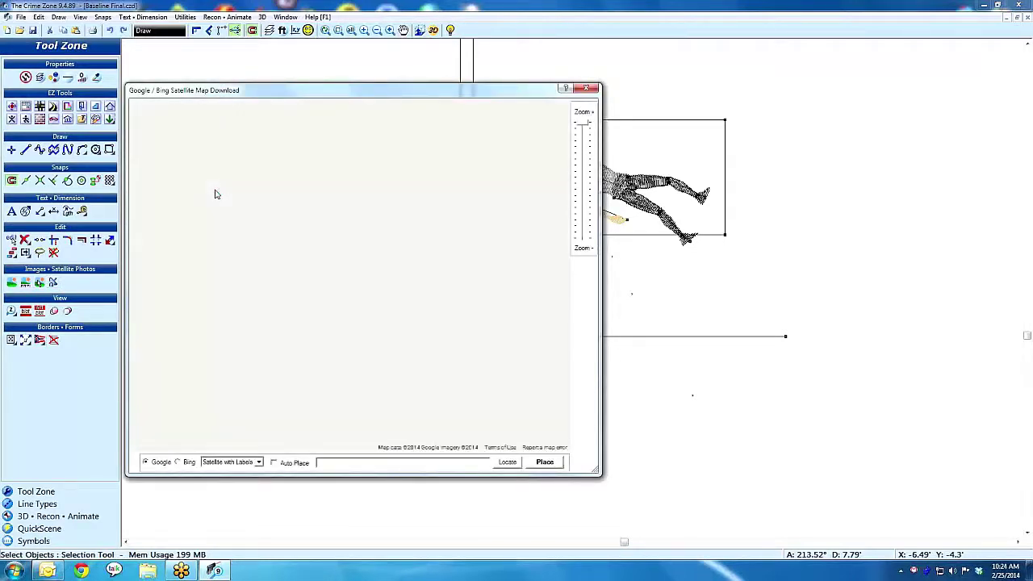
click(355, 463)
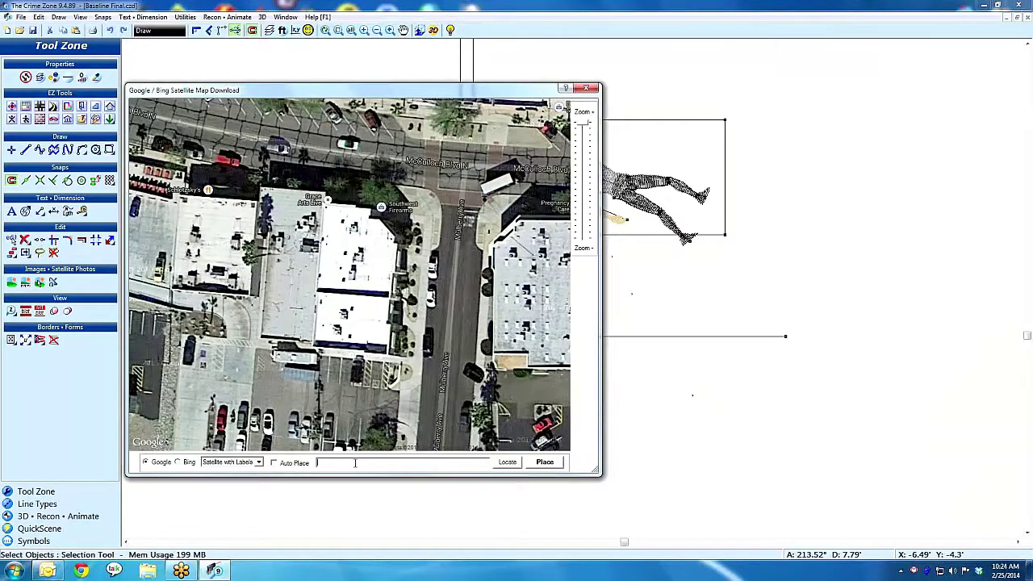
text(14)
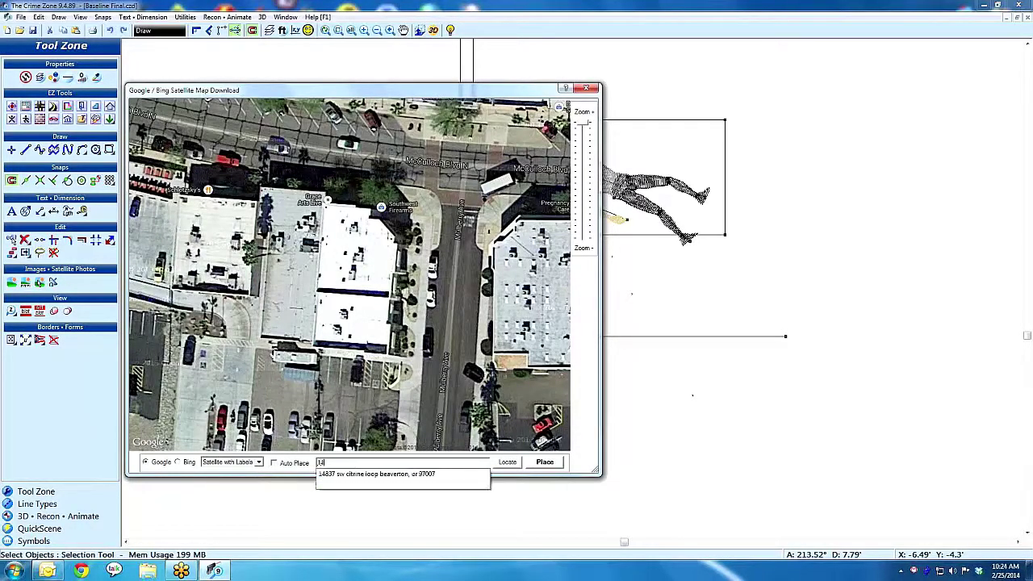
click(355, 475)
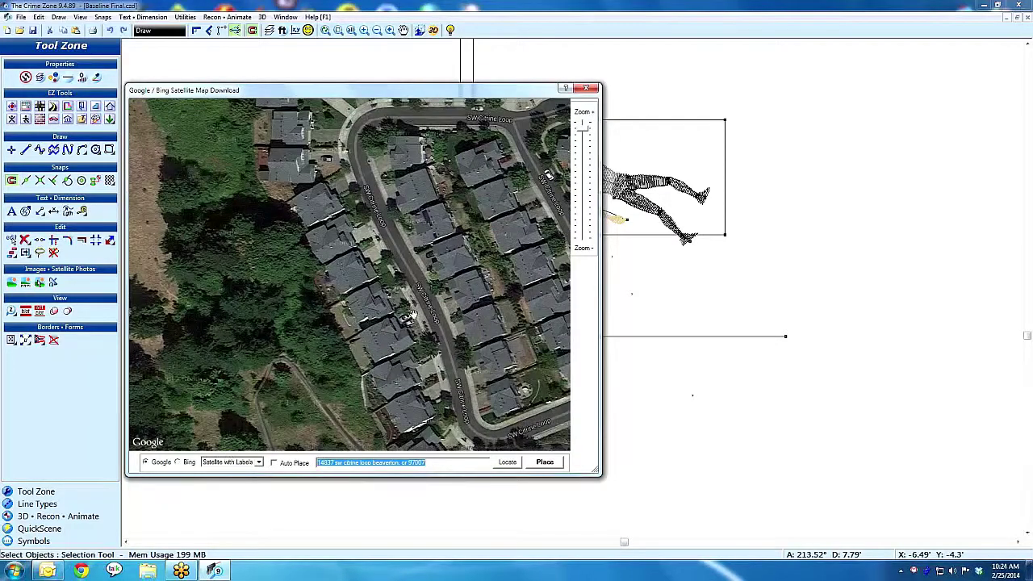
- Frame the row of houses closely on the satellite map and place the image to the right of the room scene
drag(403, 310, 376, 303)
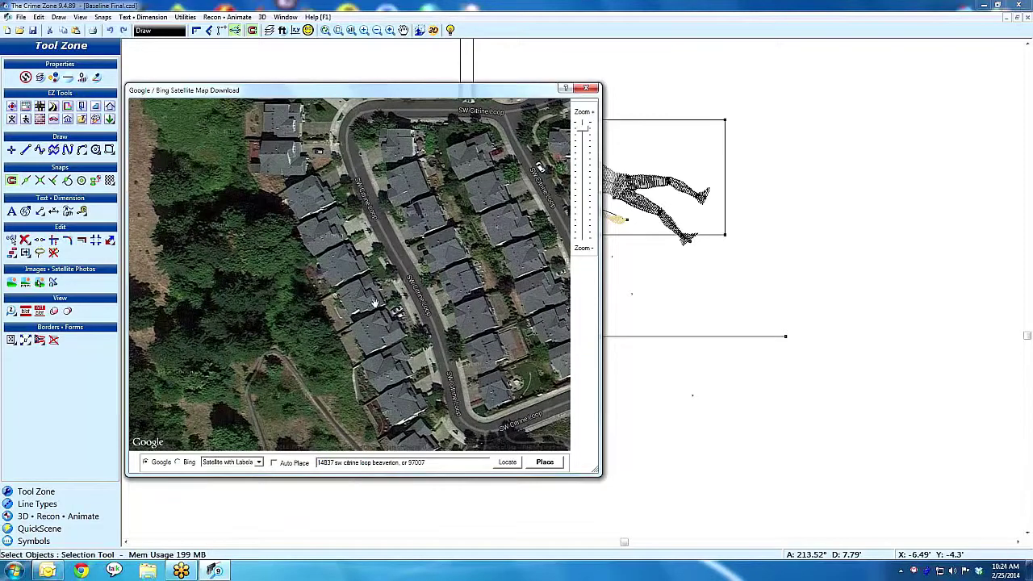
scroll(376, 303, up, 1)
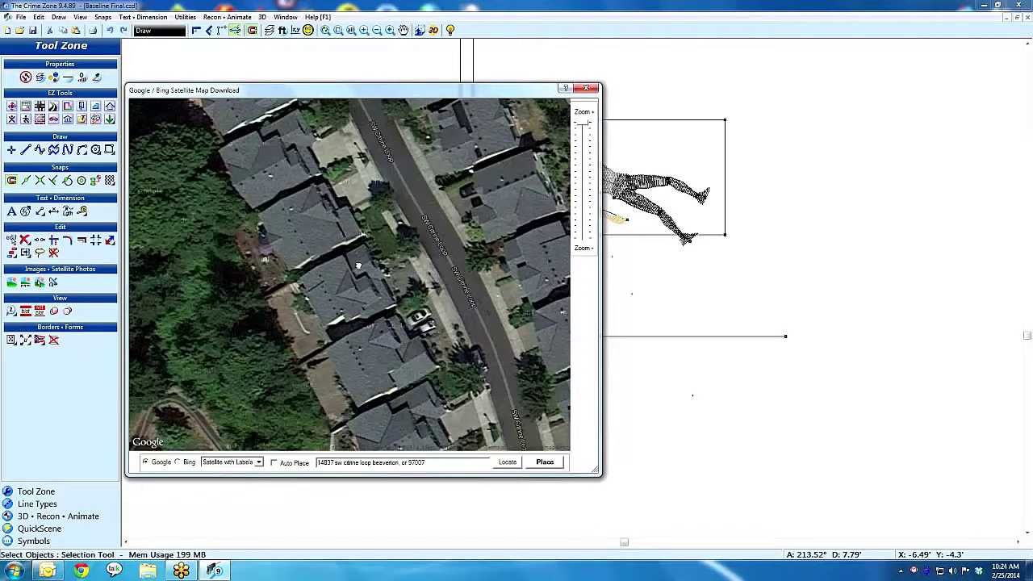
drag(360, 266, 401, 296)
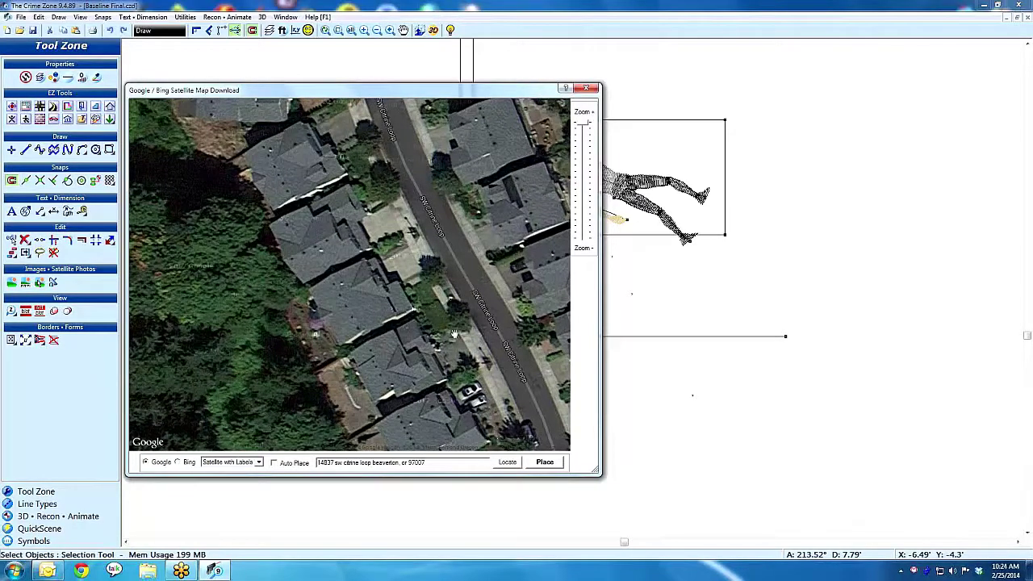
click(546, 462)
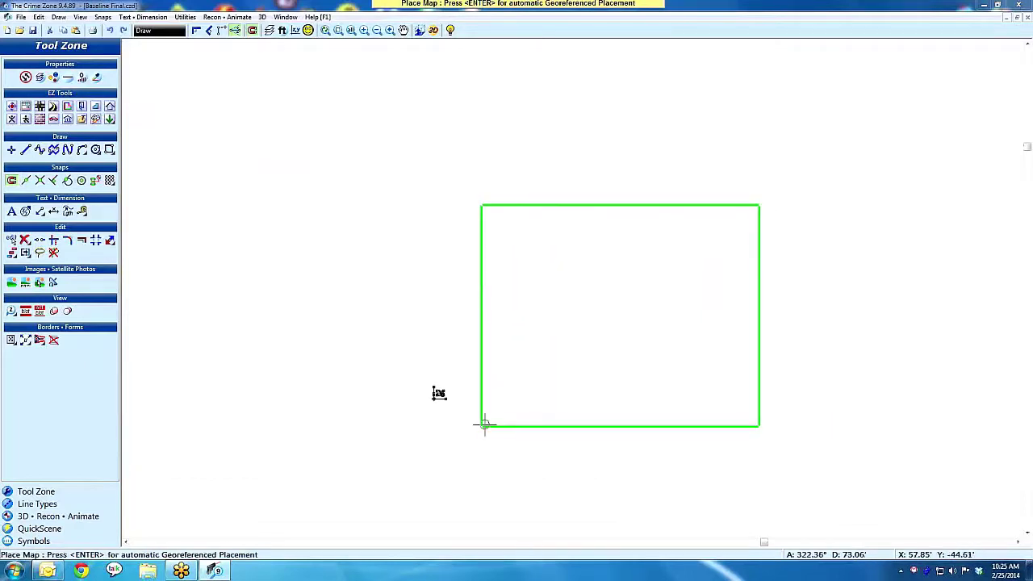
click(480, 424)
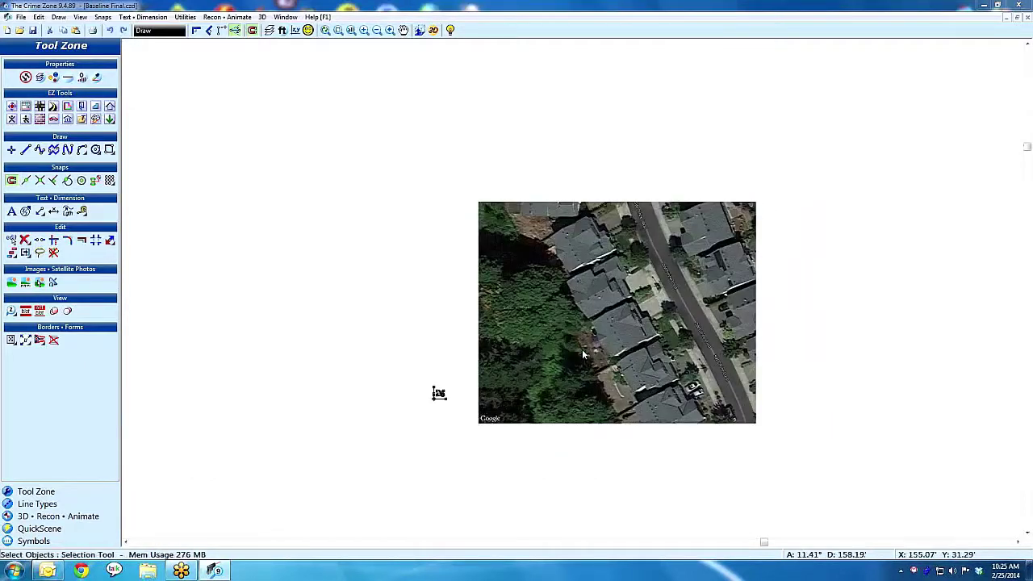
- Fade the satellite image to 56% and lock its layer, 1019, for tracing
double_click(582, 349)
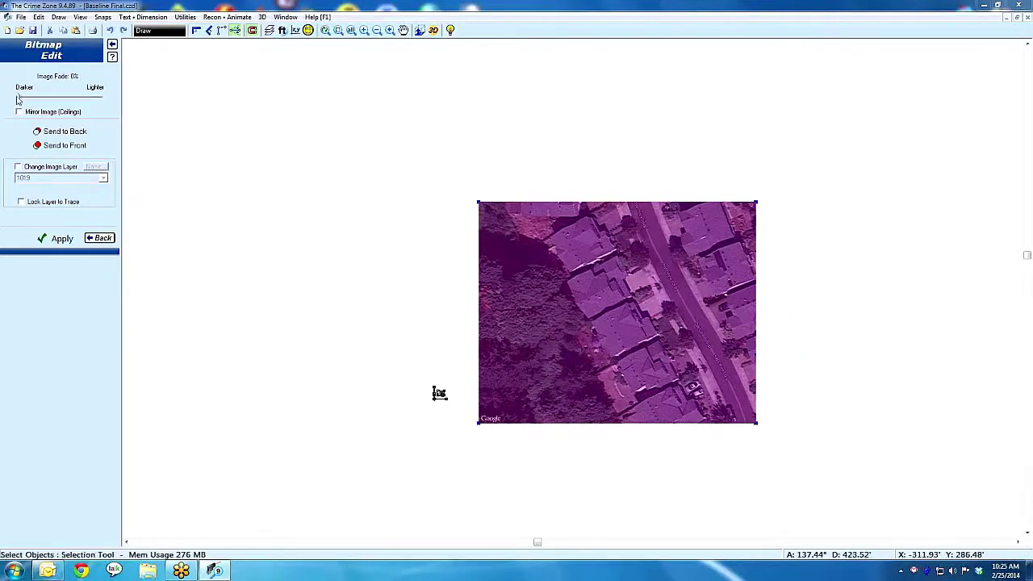
drag(18, 99, 66, 100)
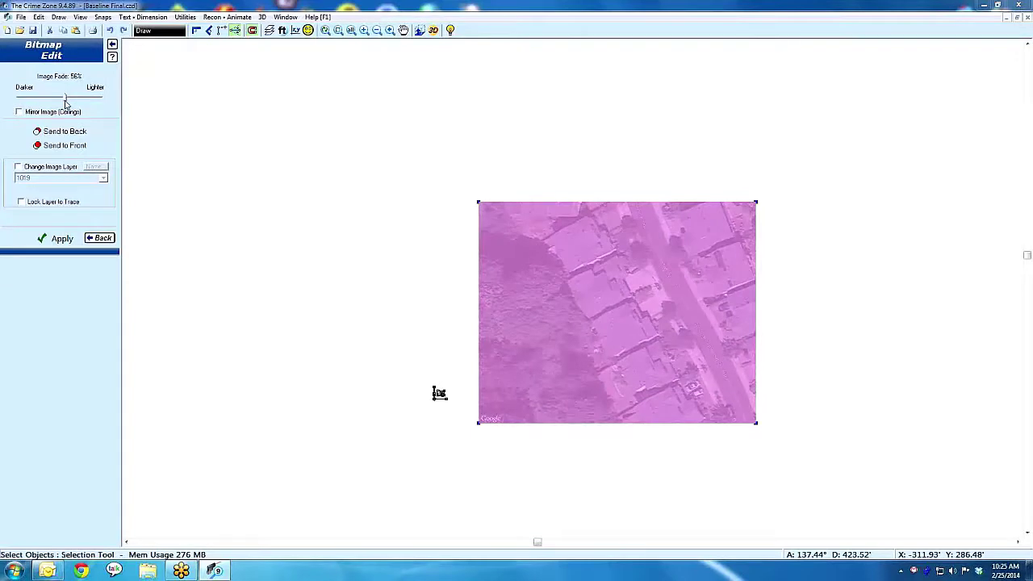
click(38, 204)
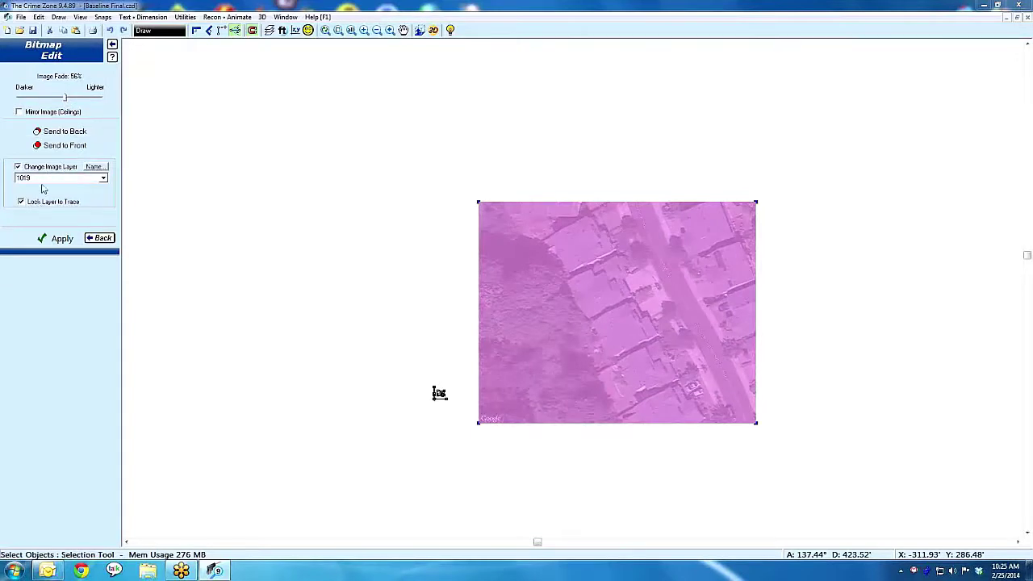
click(56, 239)
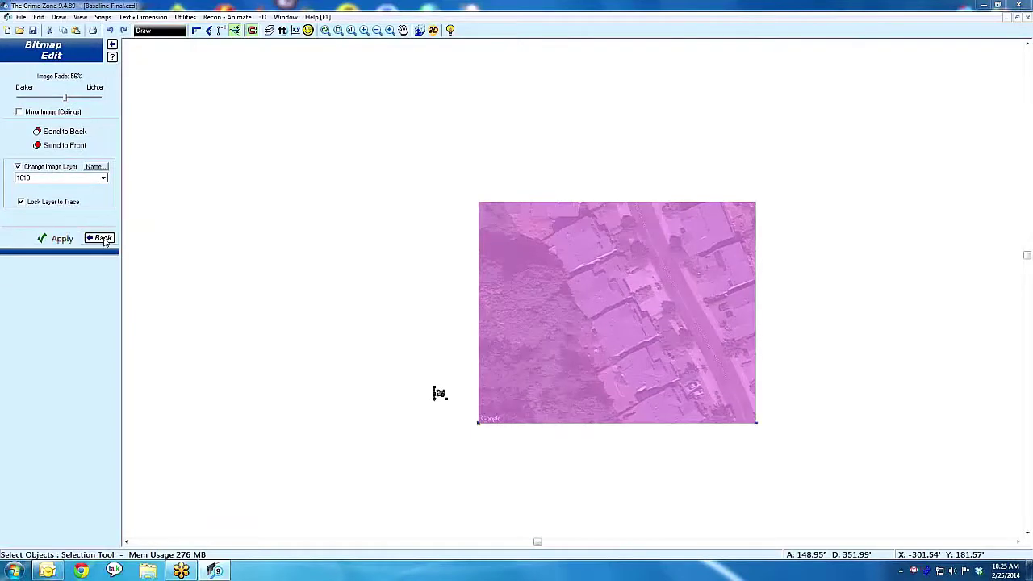
click(102, 238)
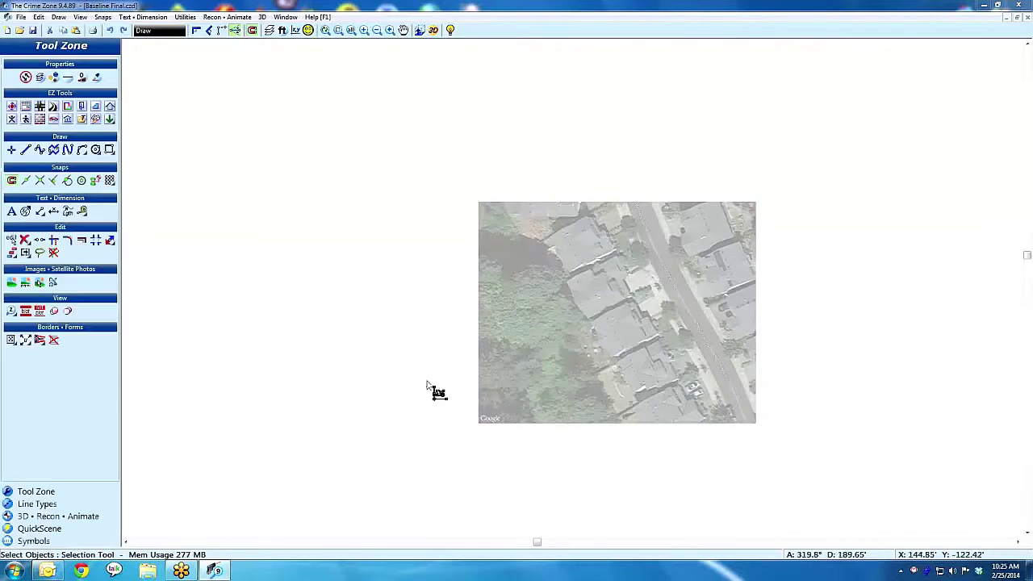
- Move the grouped room scene onto the roof of the middle house in the satellite image
click(434, 396)
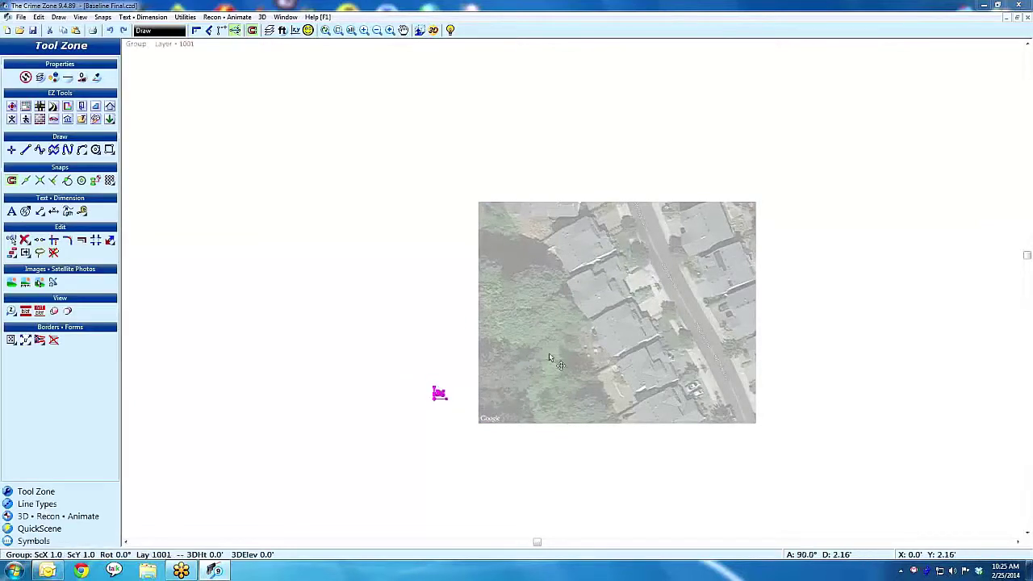
click(434, 396)
click(643, 331)
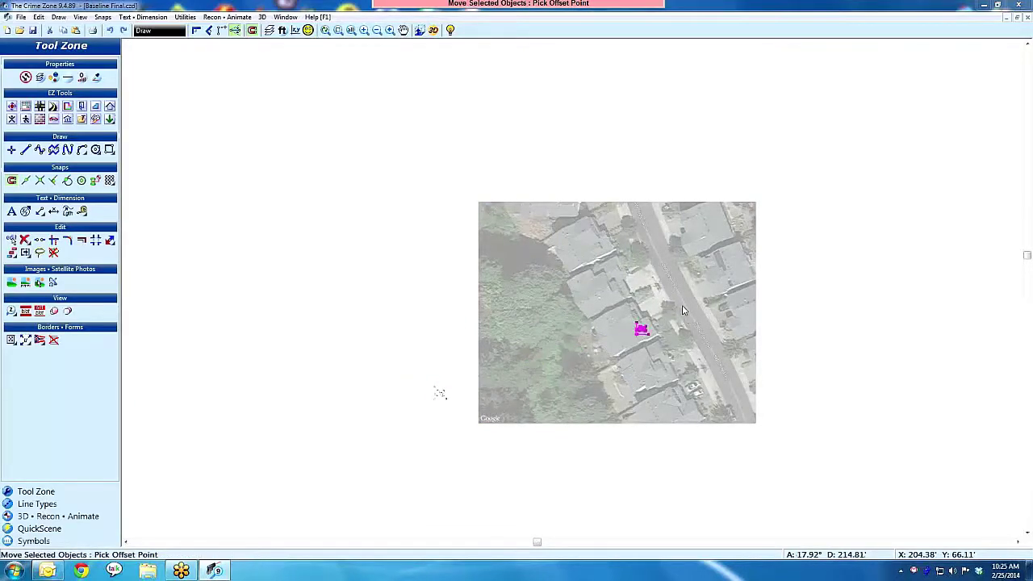
key(z)
click(692, 288)
click(629, 329)
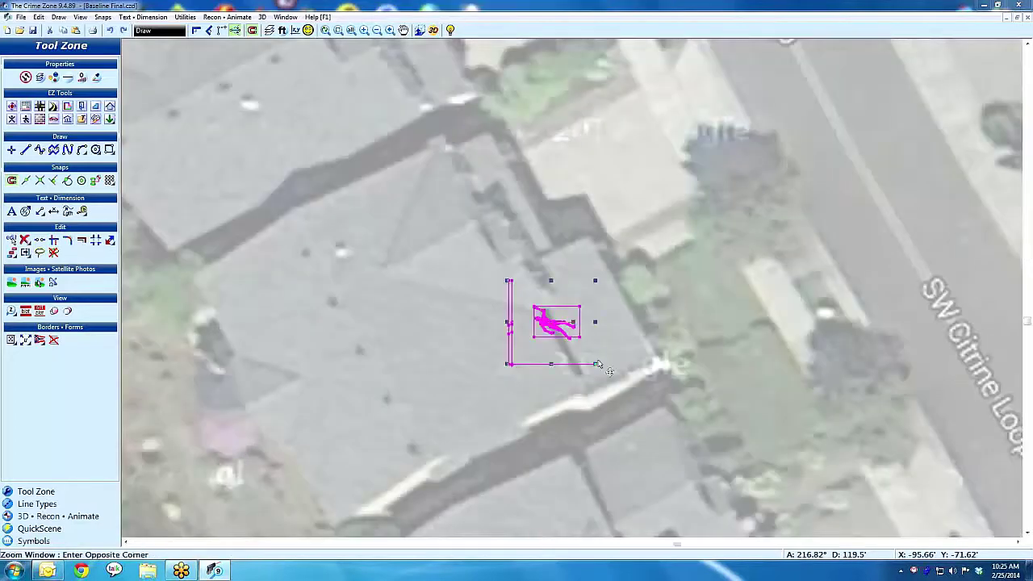
- Align the room scene to the house by matching its wall corner and wall end to the roof's street-side corner and edge using Align Common Points
key(Escape)
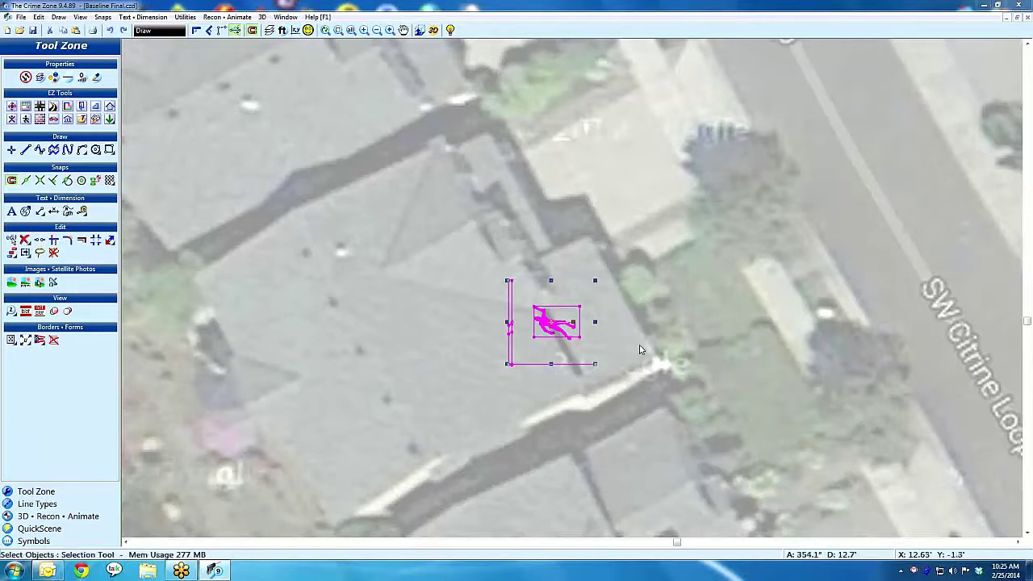
click(110, 240)
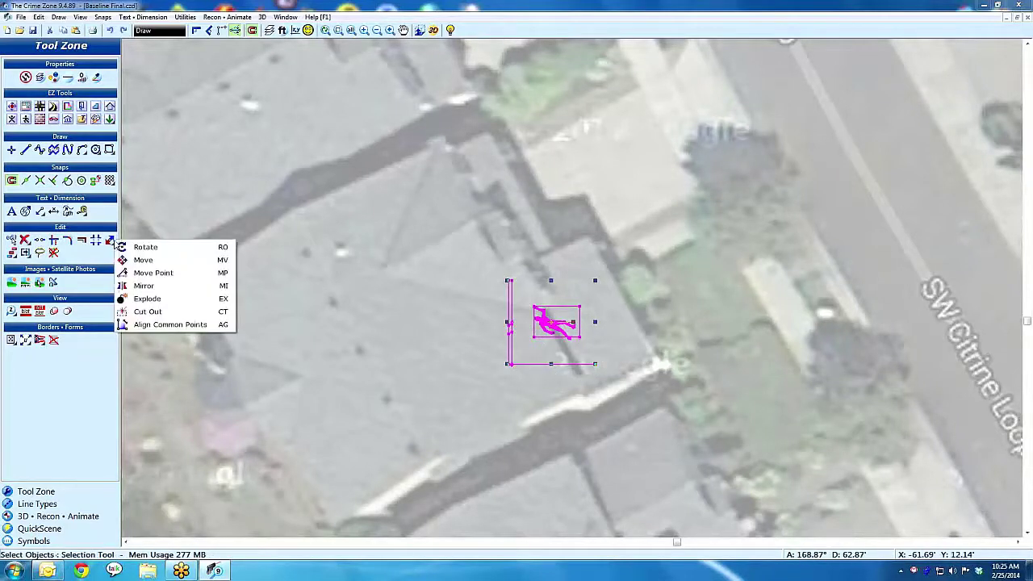
click(193, 324)
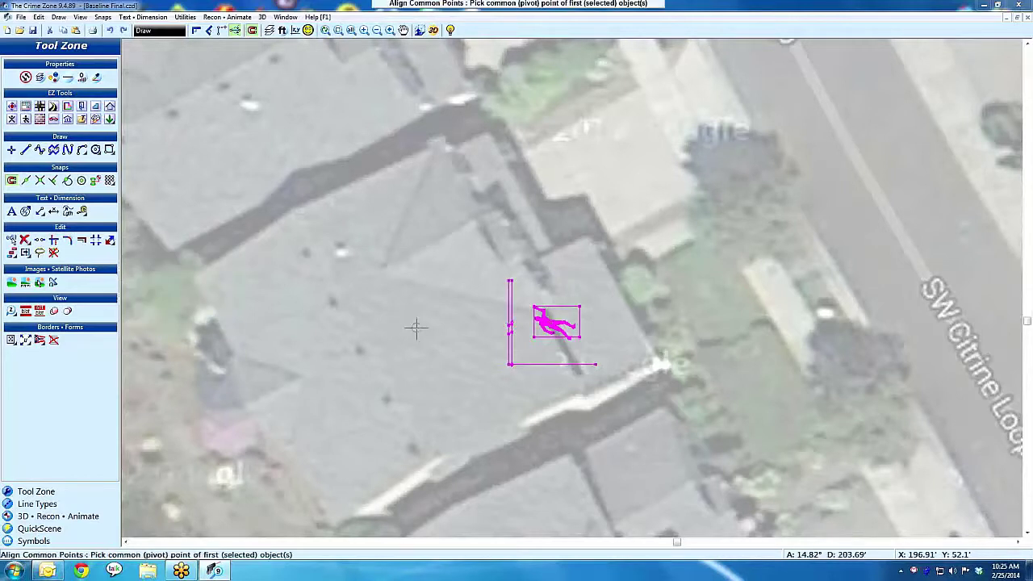
click(511, 365)
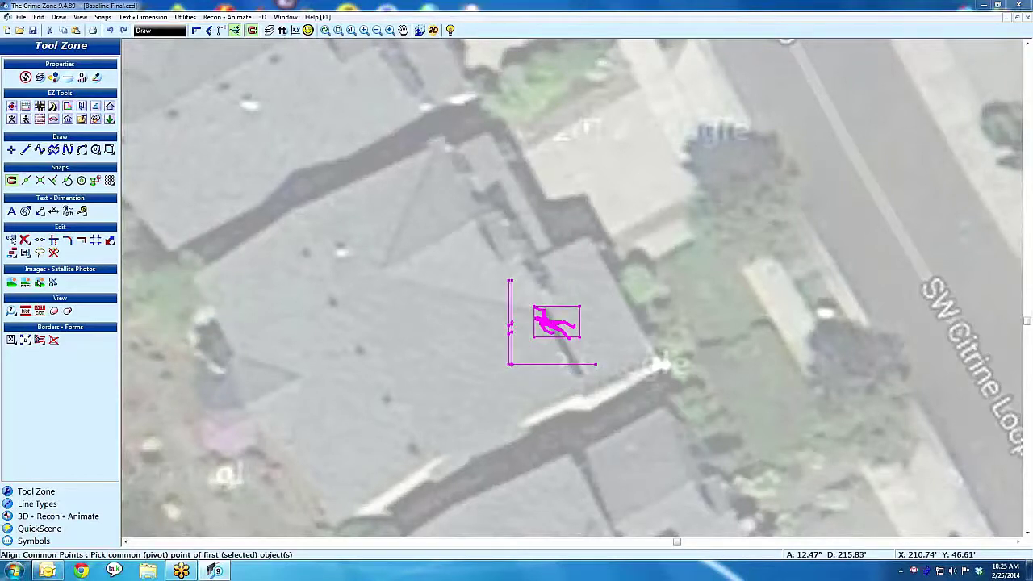
click(595, 364)
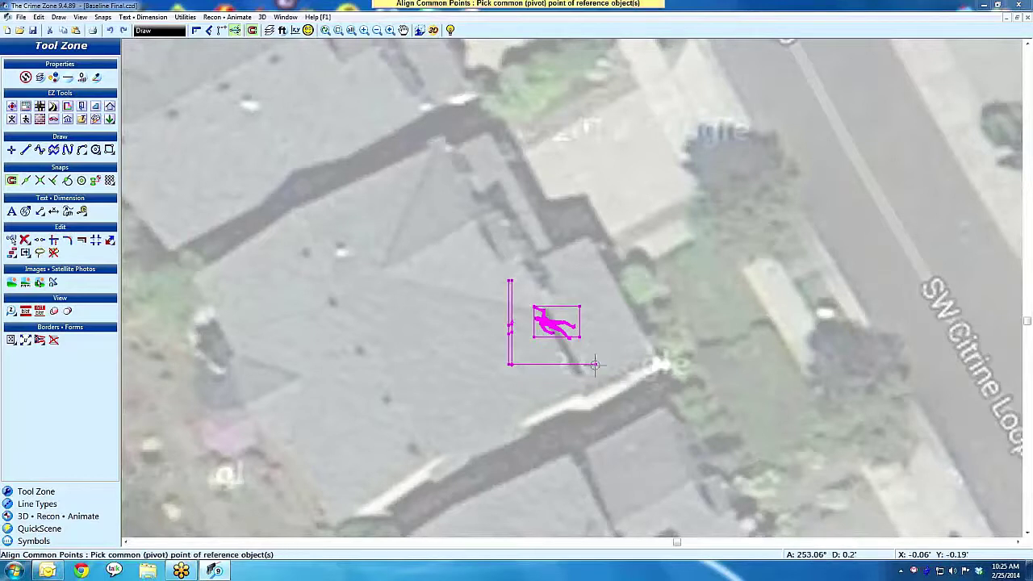
click(655, 362)
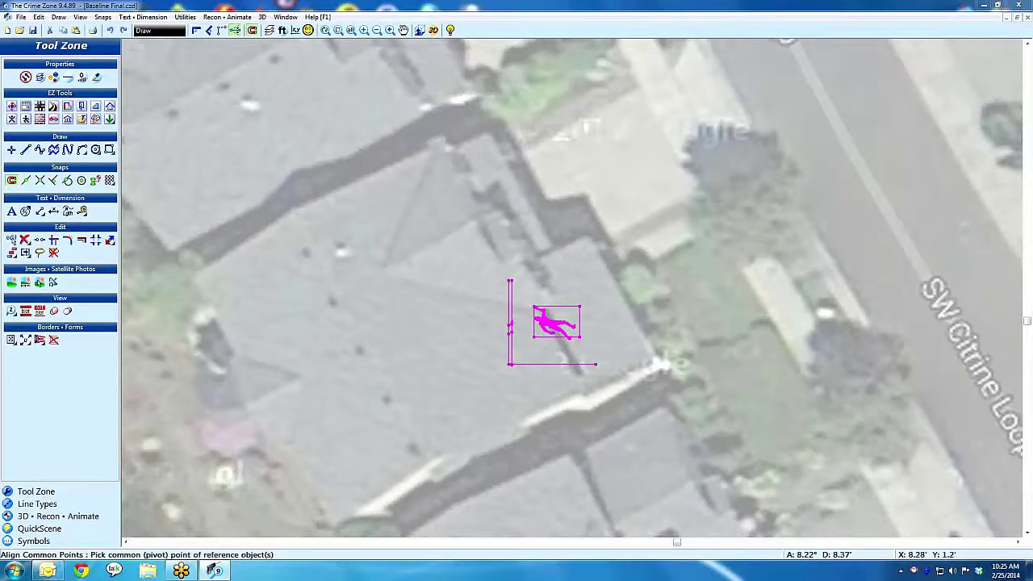
click(615, 285)
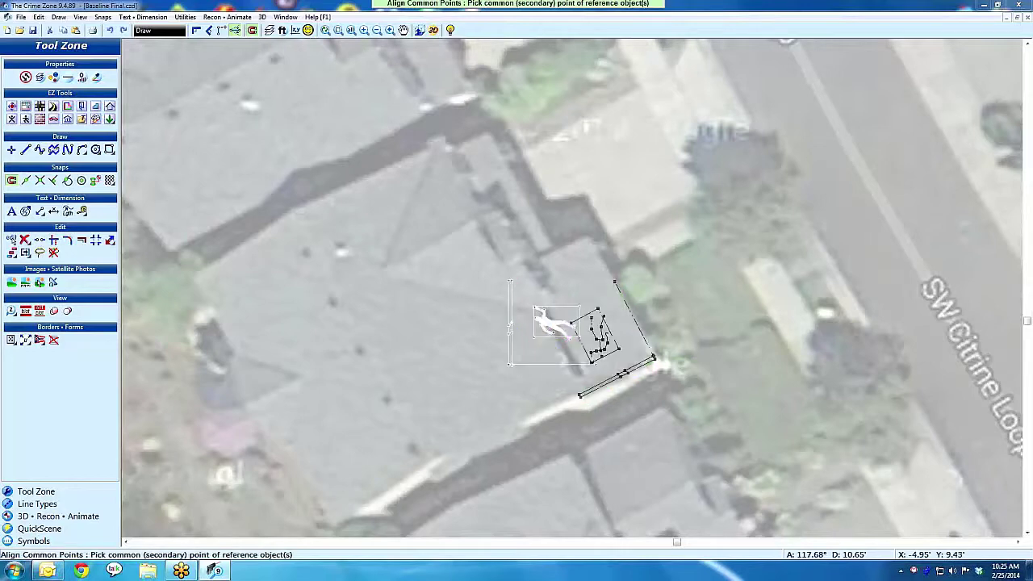
scroll(641, 339, up, 2)
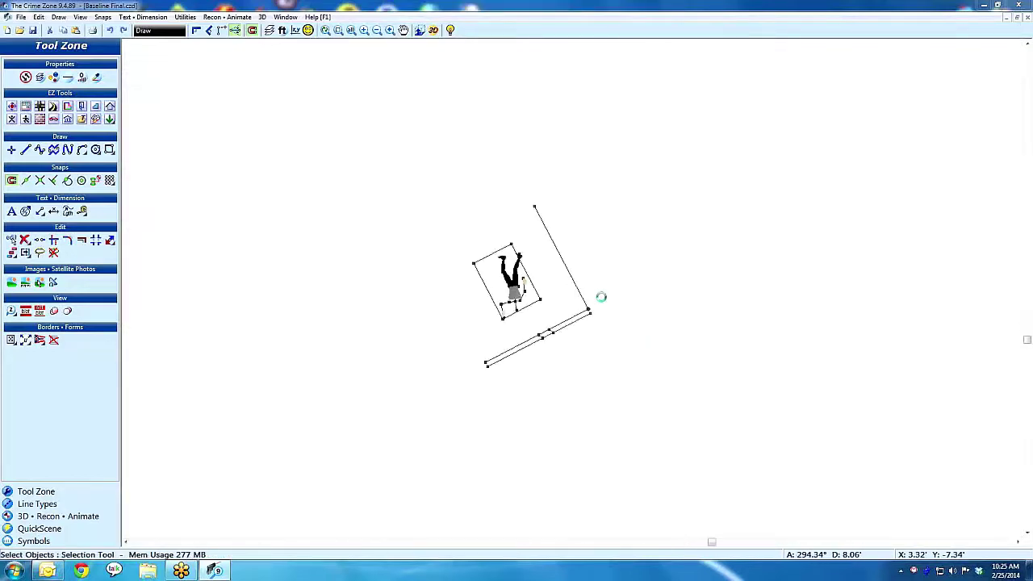
scroll(570, 288, up, 2)
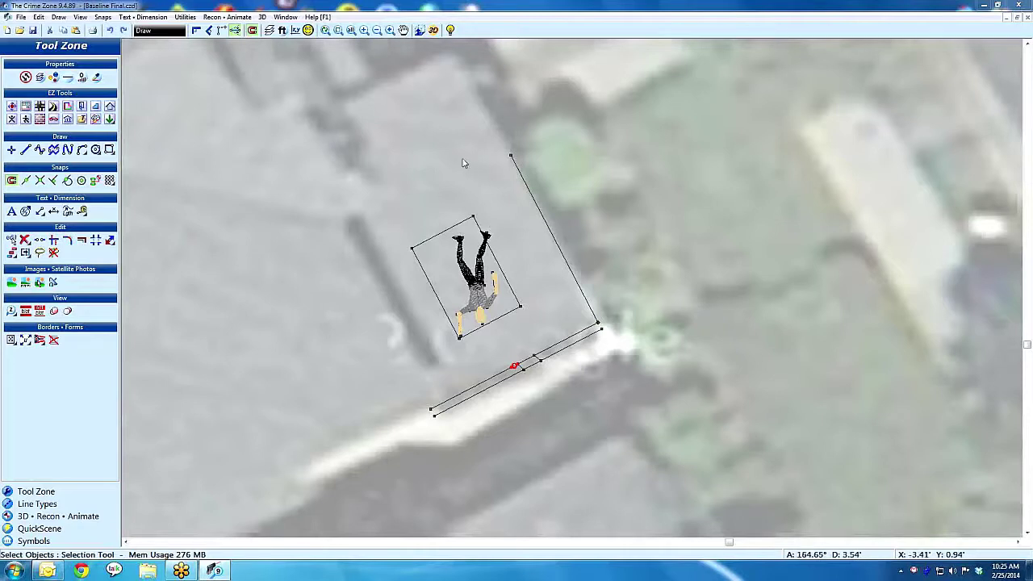
click(351, 30)
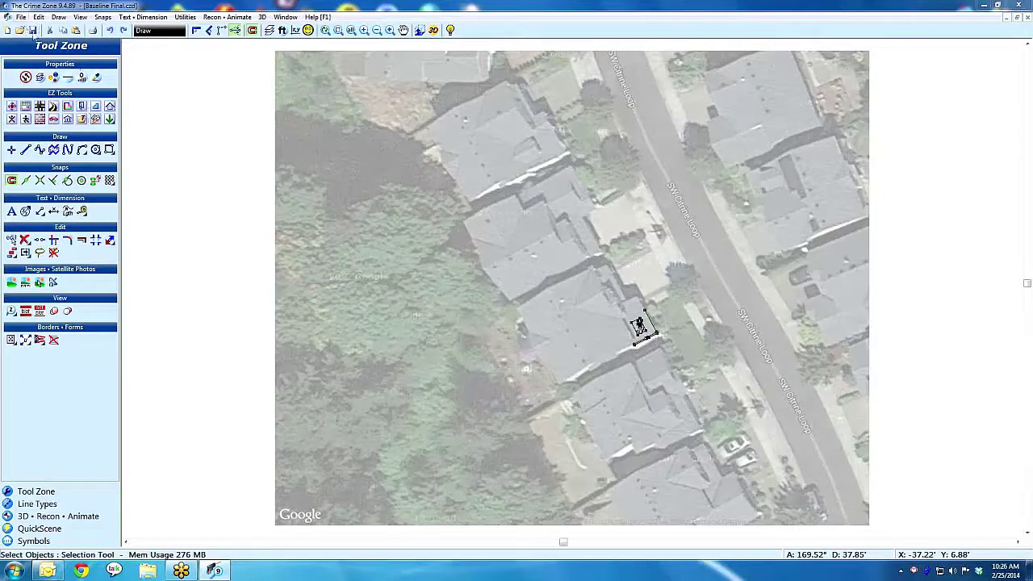
- Clear everything from the drawing and look through the saved drawings in the __WEBINAR folder without opening one
key(ctrl+z)
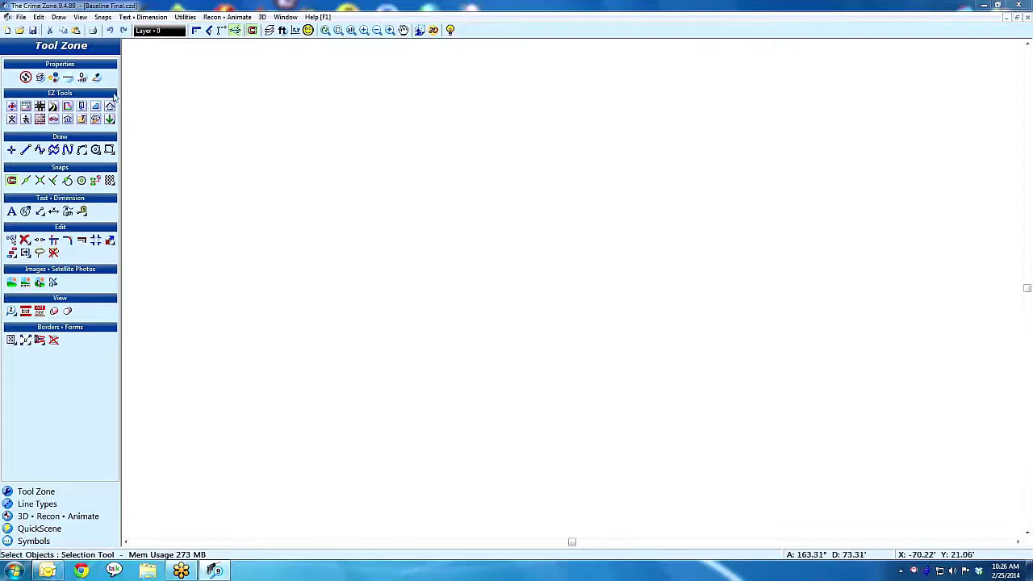
click(20, 30)
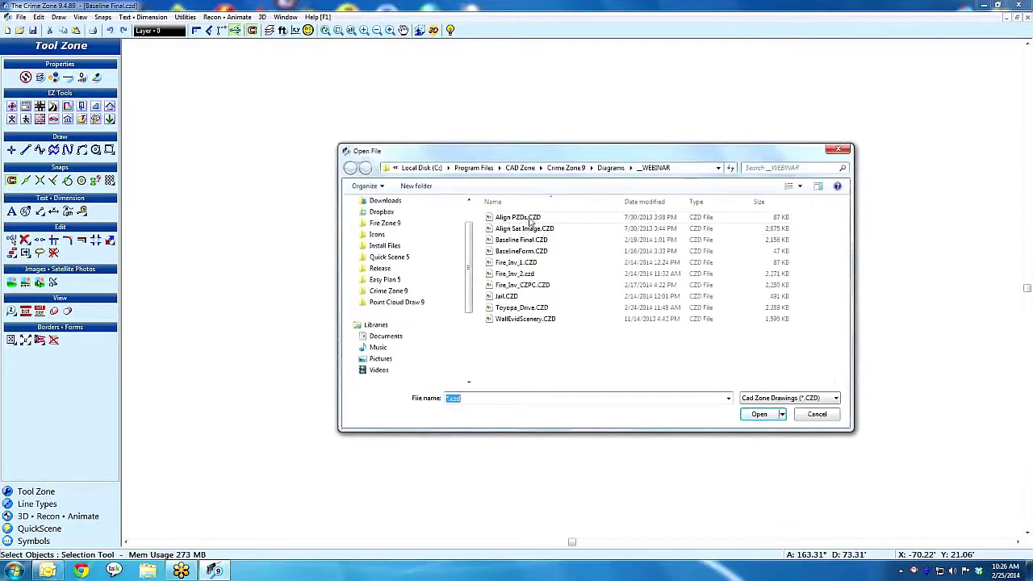
click(828, 413)
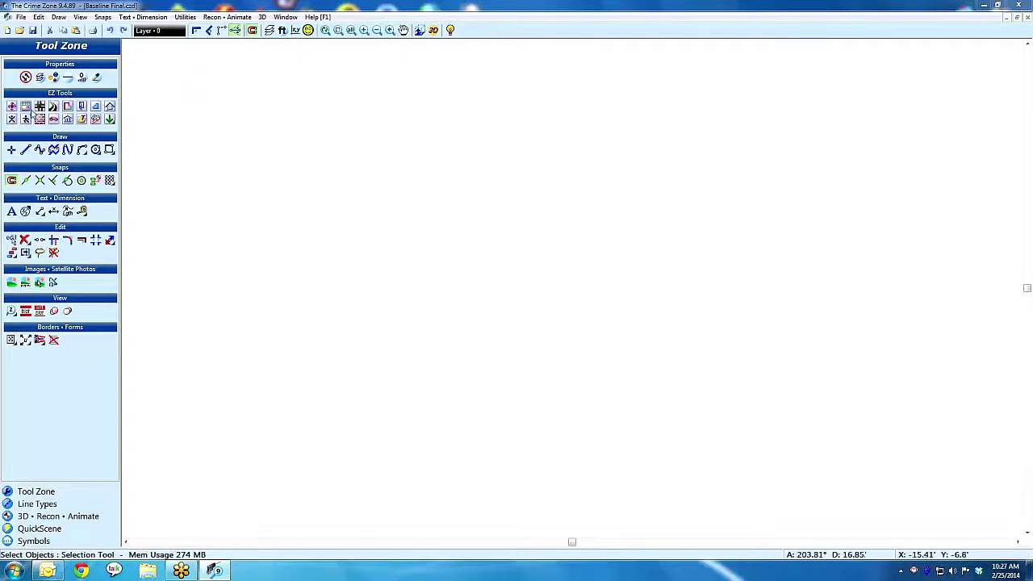
- Examine the point format choices in the Coordinate Data Table and close it without placing any points
click(25, 107)
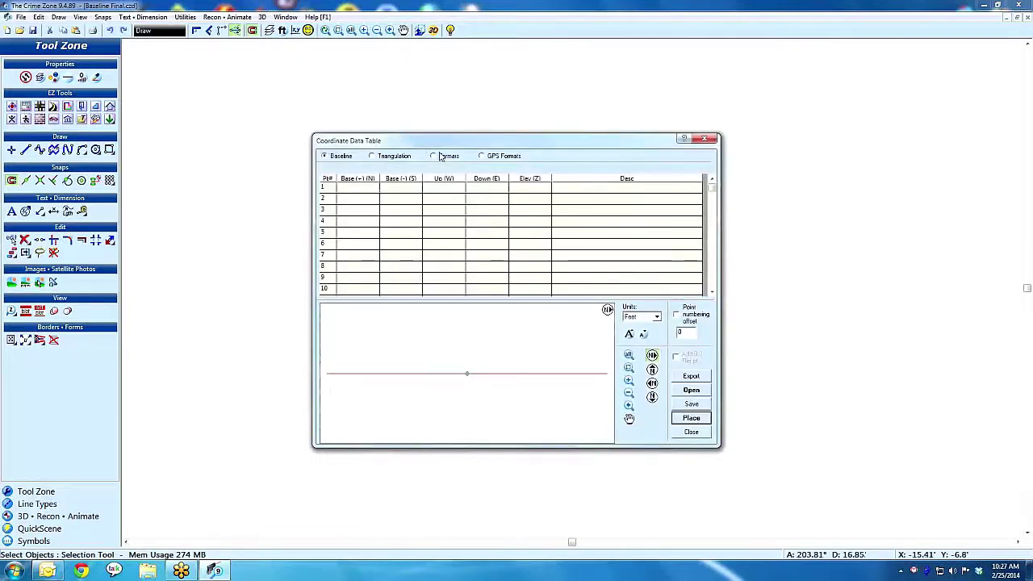
click(441, 156)
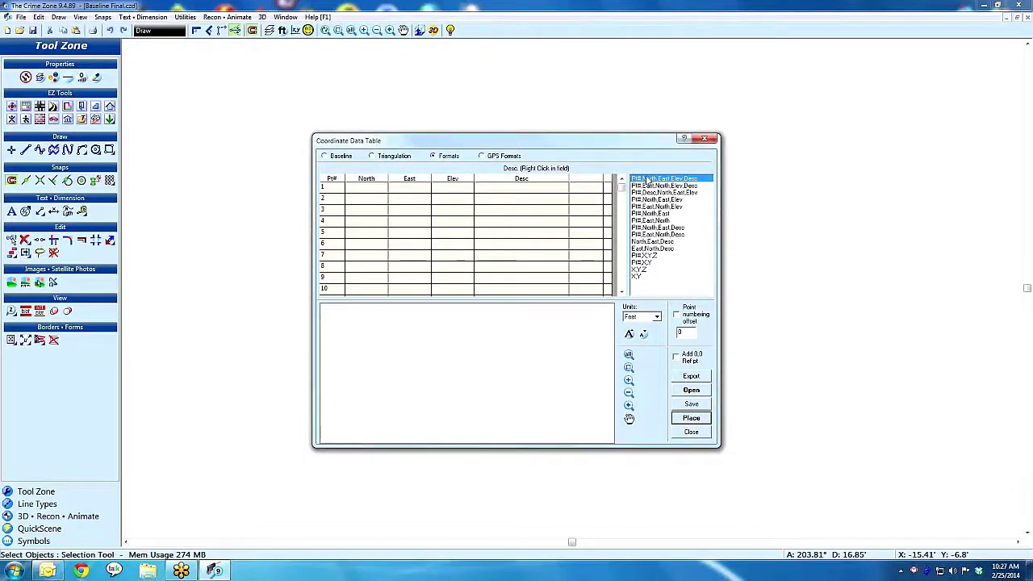
drag(623, 142, 555, 118)
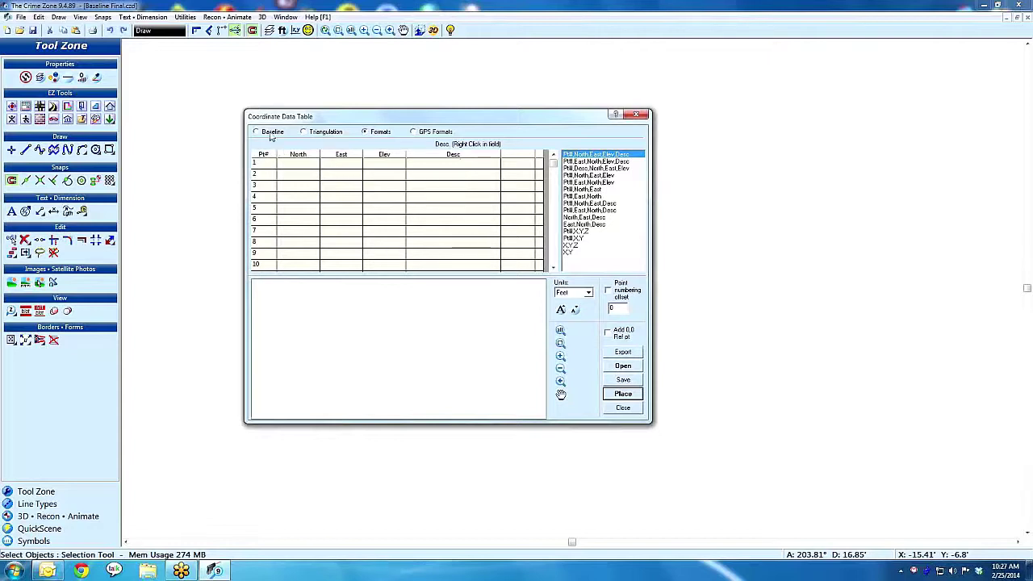
click(623, 408)
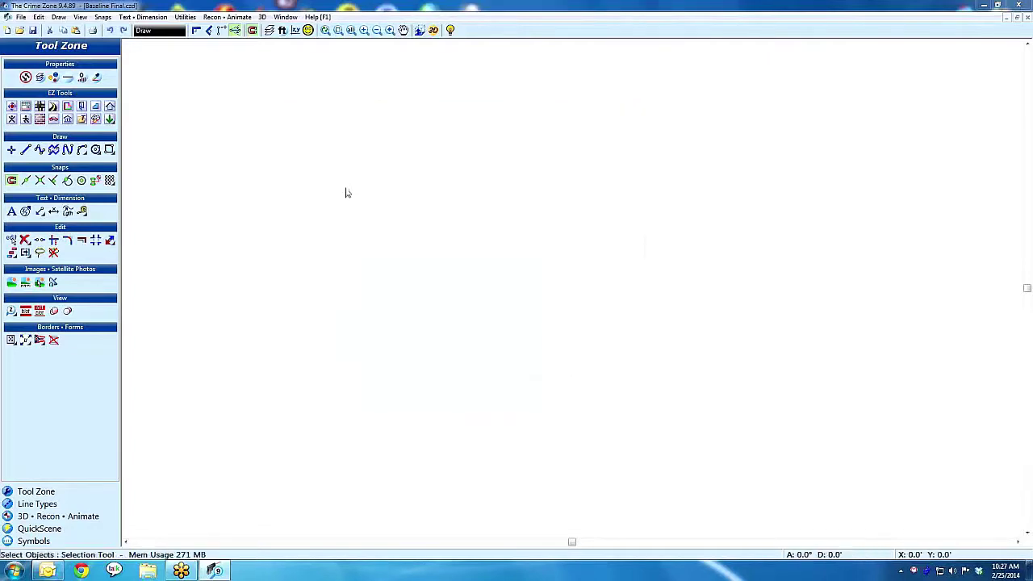
- Import the Pocket Zone file Scene-1.pzd into the empty drawing and dismiss the layer warning
click(110, 119)
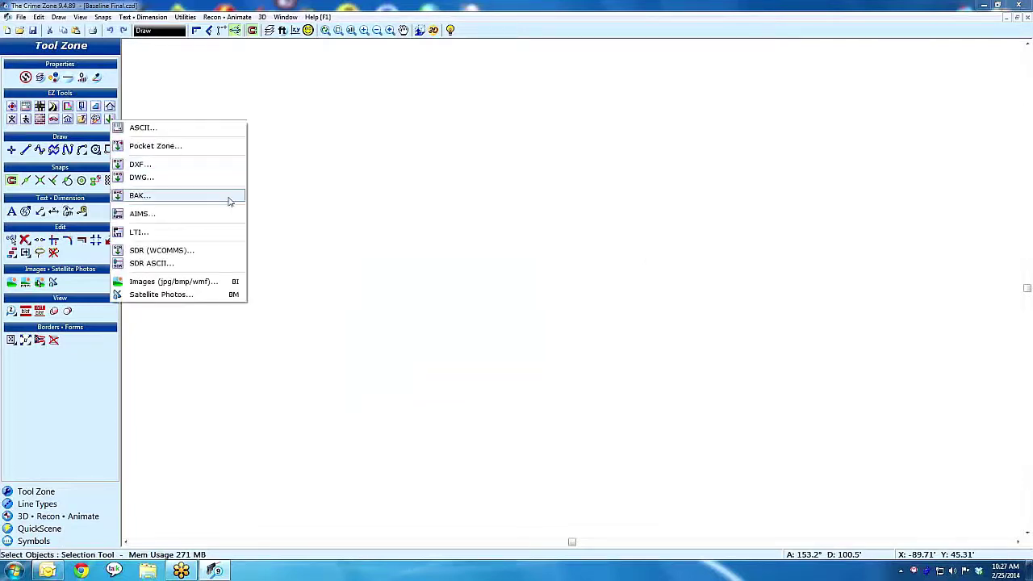
click(184, 146)
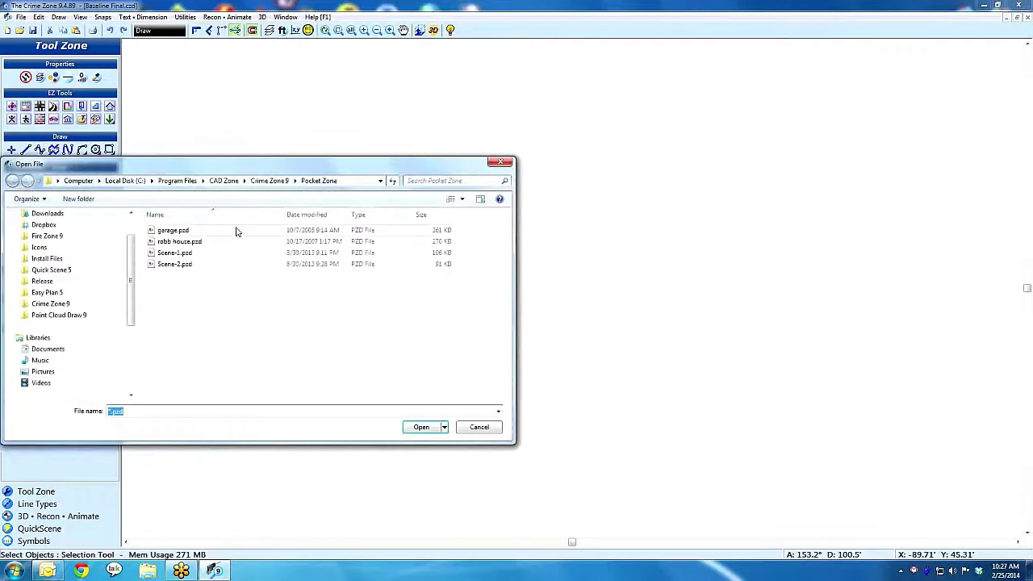
click(190, 253)
double_click(191, 253)
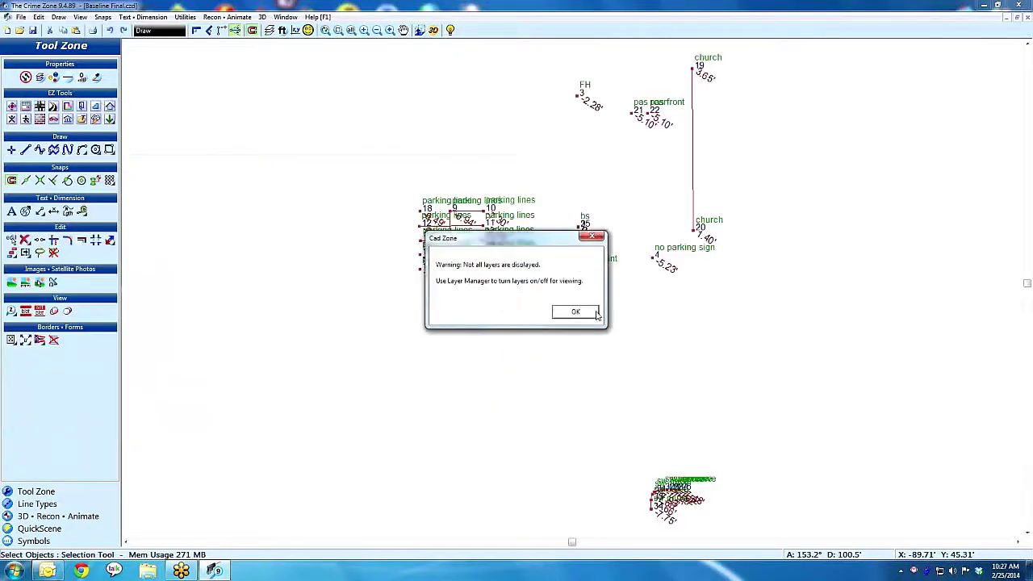
click(597, 314)
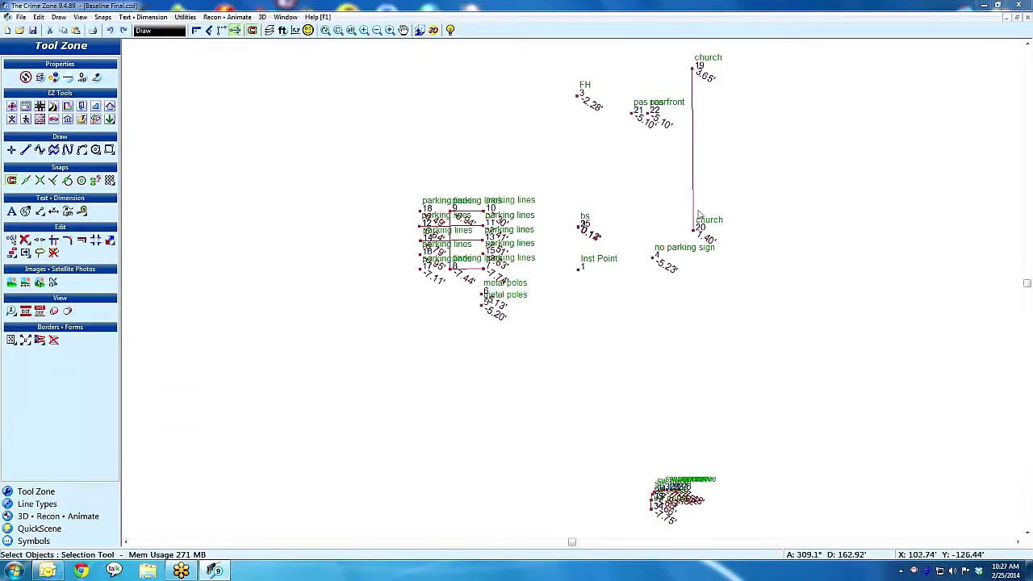
- Reduce the height of the point labels to 0.14
double_click(519, 197)
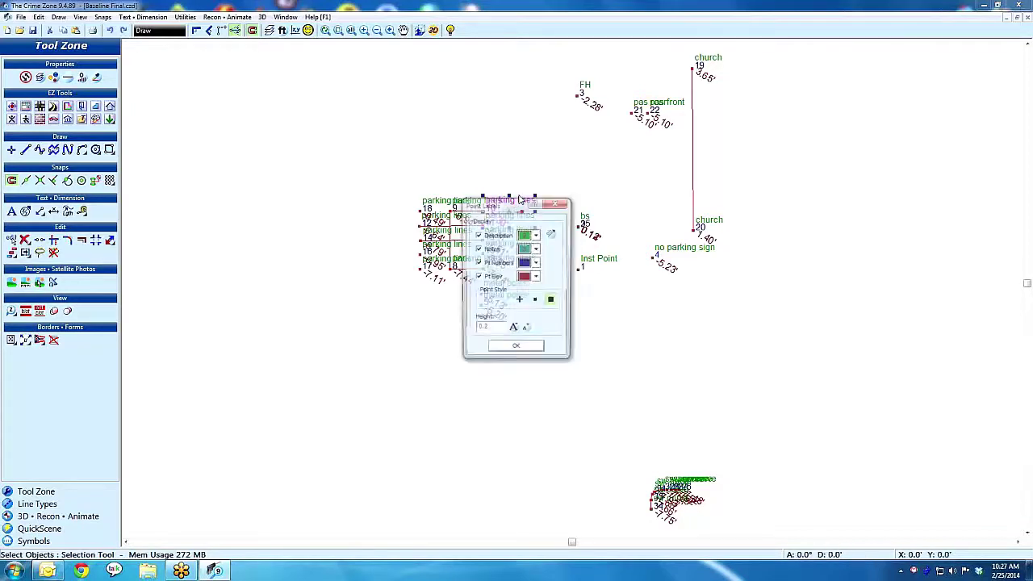
click(526, 330)
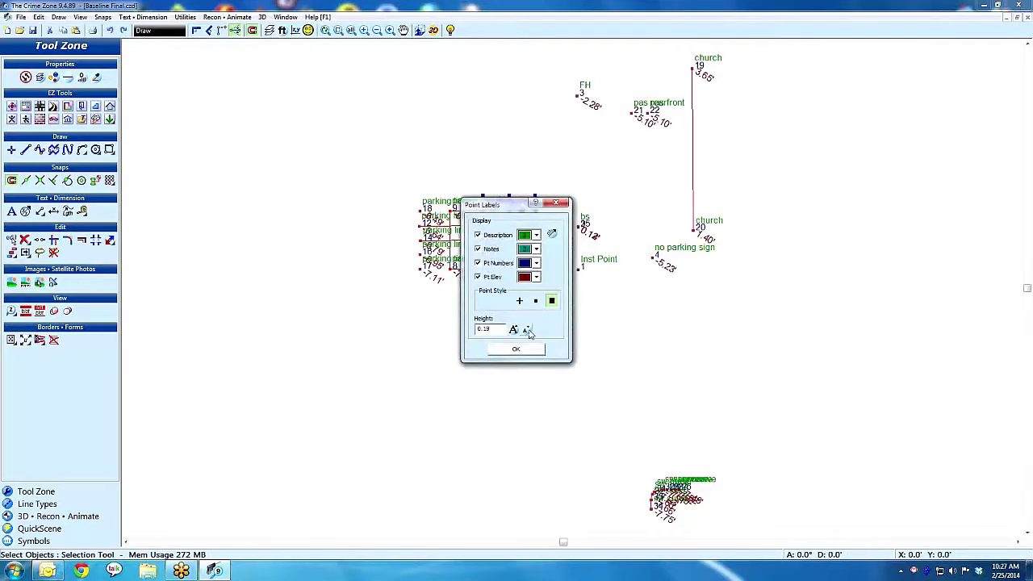
click(516, 349)
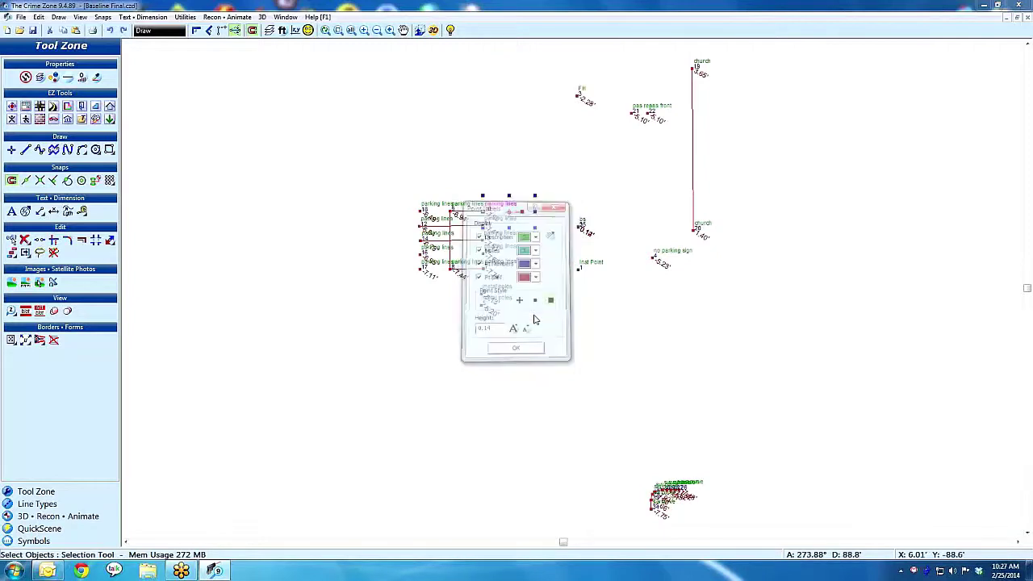
- Examine the imported survey points and connecting lines around the parking lines, church and no parking sign
scroll(637, 292, up, 1)
scroll(570, 125, down, 1)
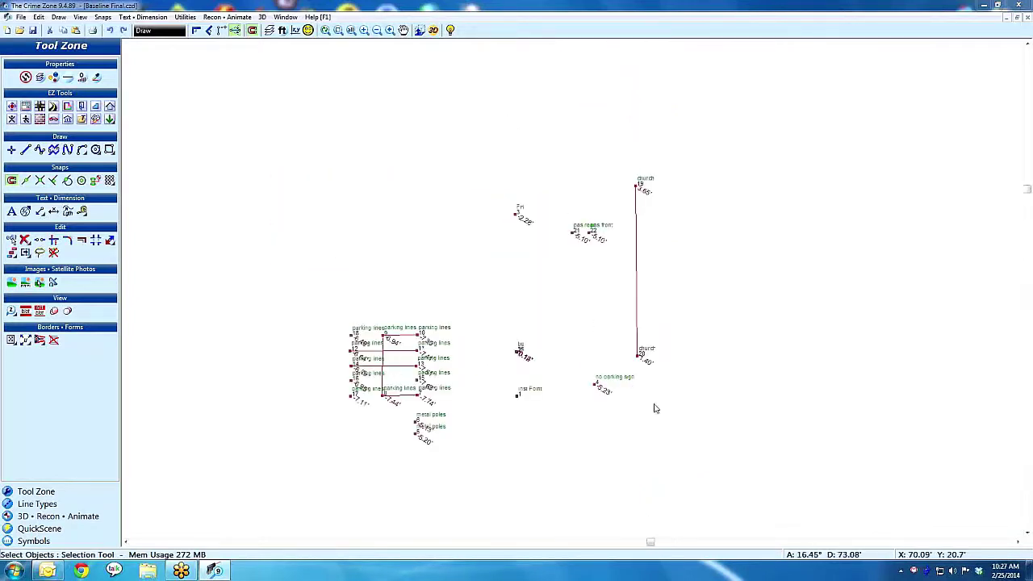
scroll(656, 407, up, 1)
scroll(523, 244, up, 1)
scroll(634, 272, down, 1)
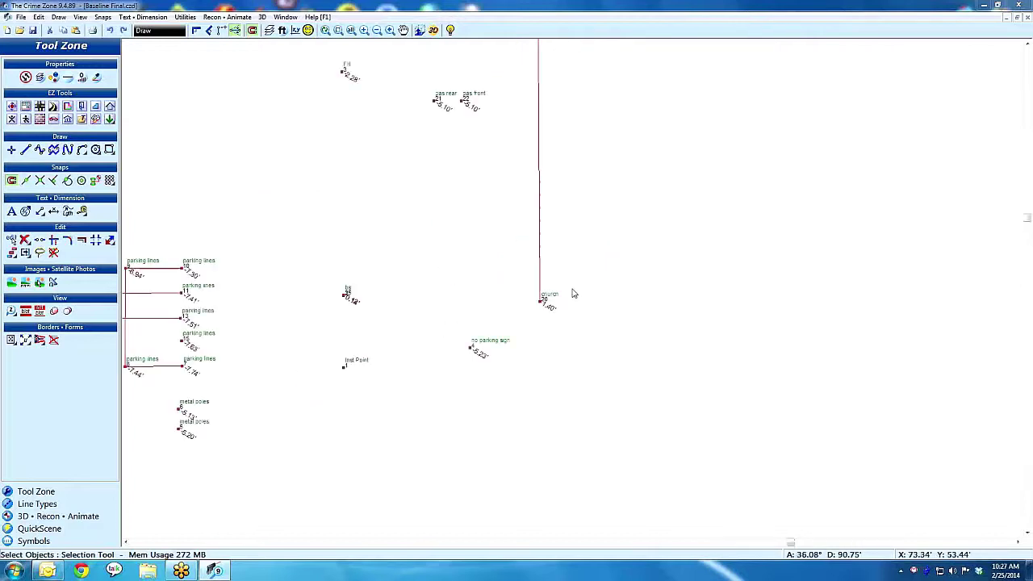
scroll(574, 293, up, 1)
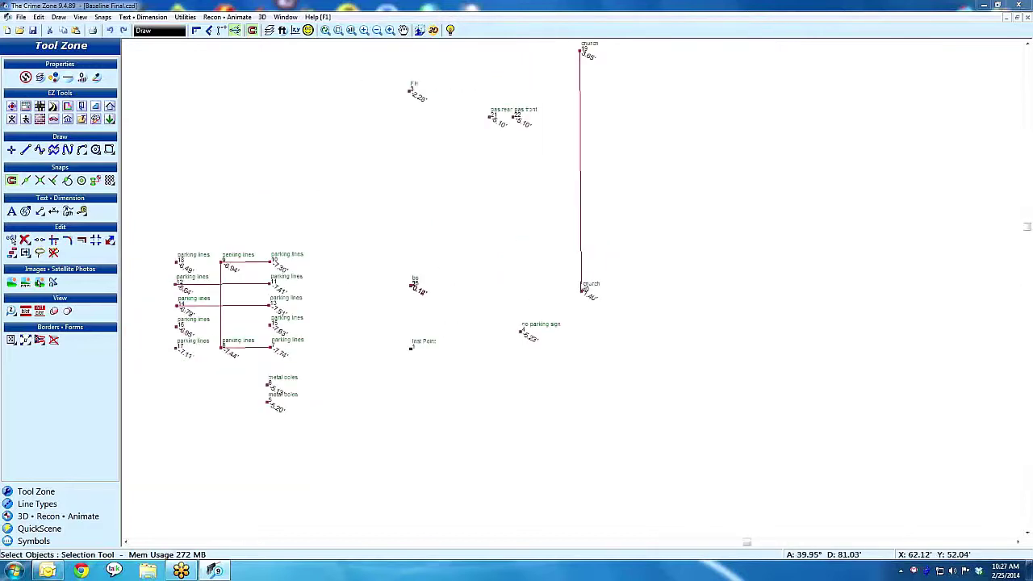
scroll(585, 289, down, 1)
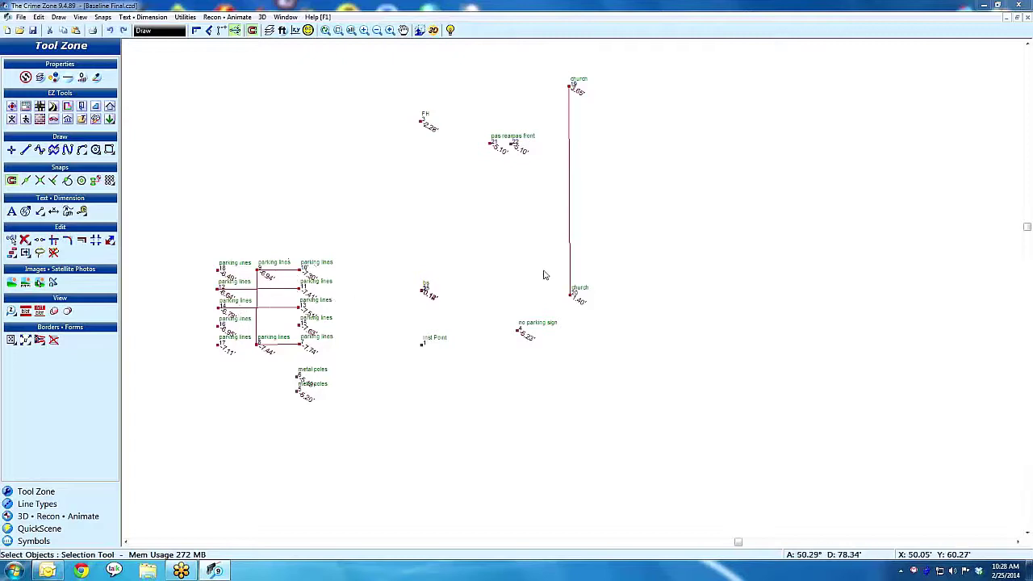
scroll(573, 294, down, 4)
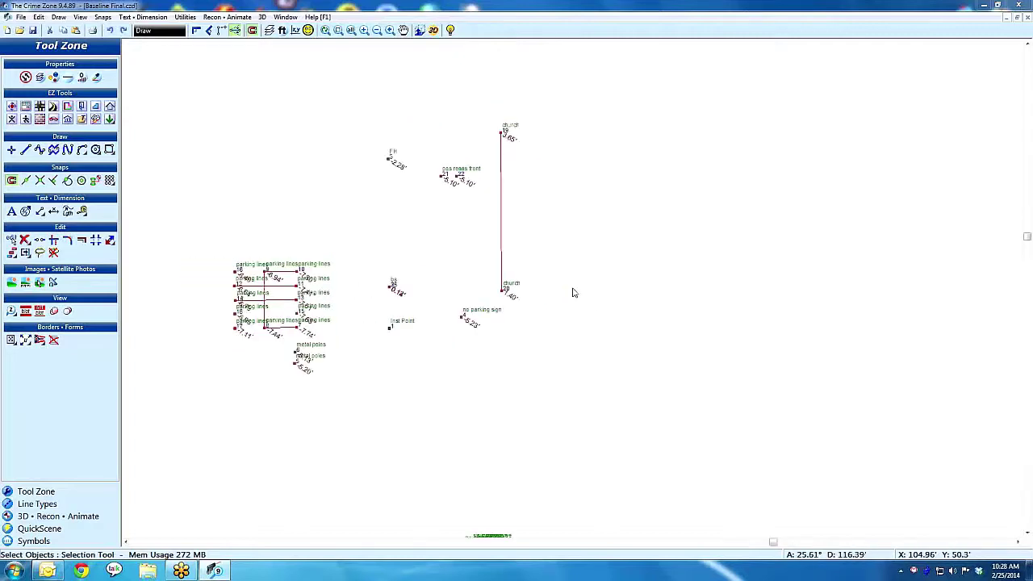
scroll(574, 295, up, 1)
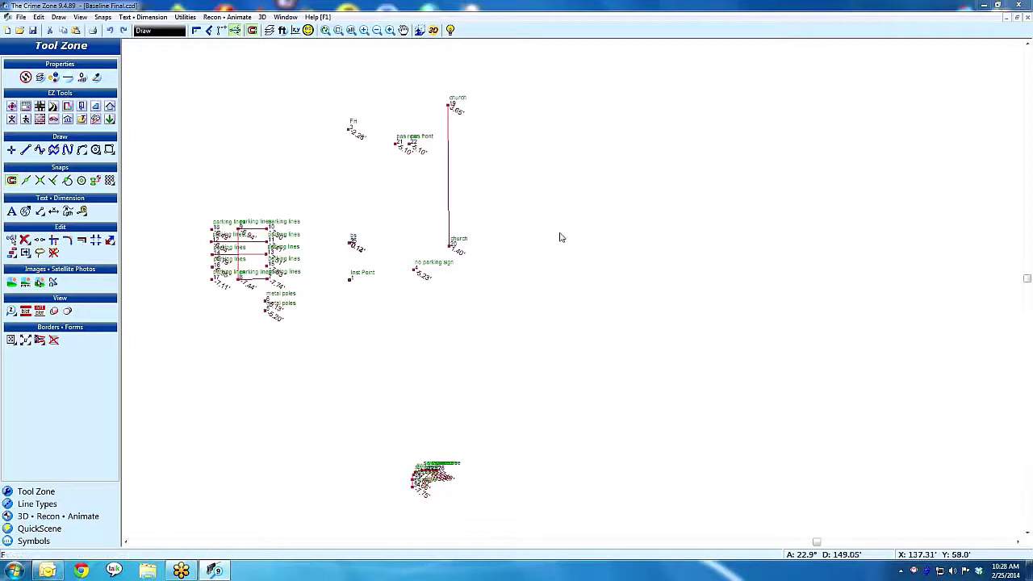
- Merge the Pocket Zone file Scene-2.pzd from the Crime Zone 9 Pocket Zone folder, placing it beside the Scene-1 points
key(f)
key(m)
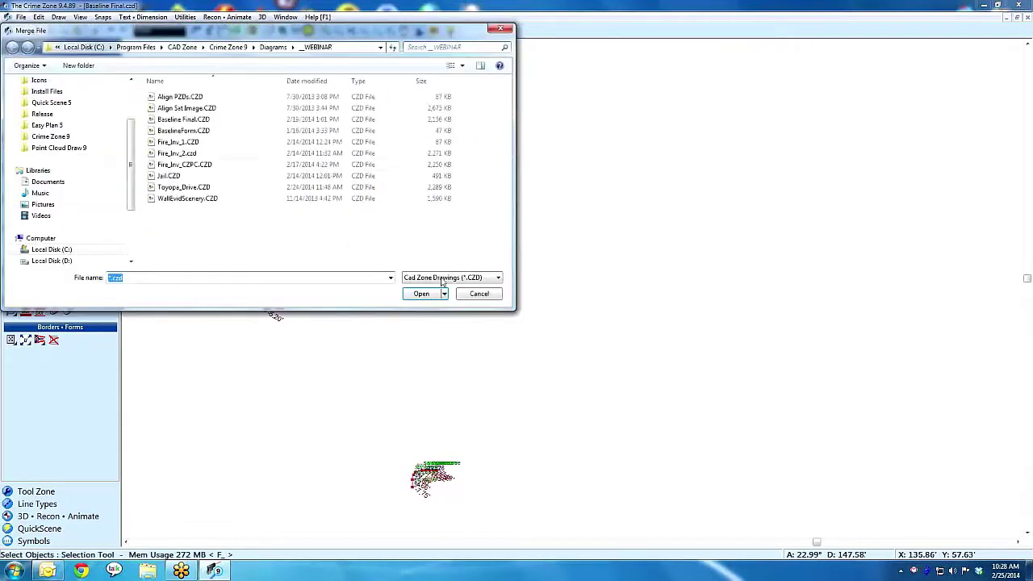
click(443, 278)
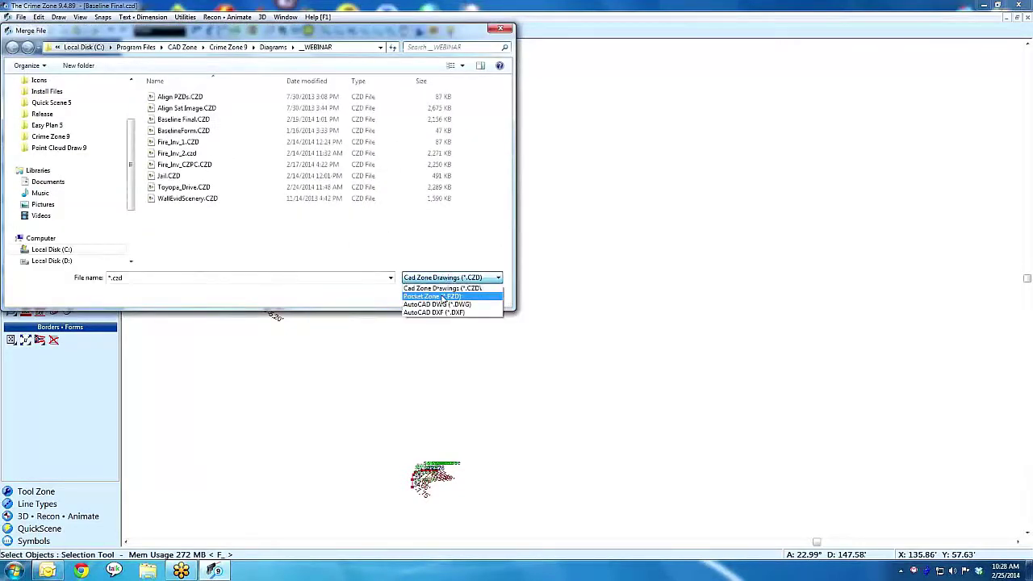
click(440, 297)
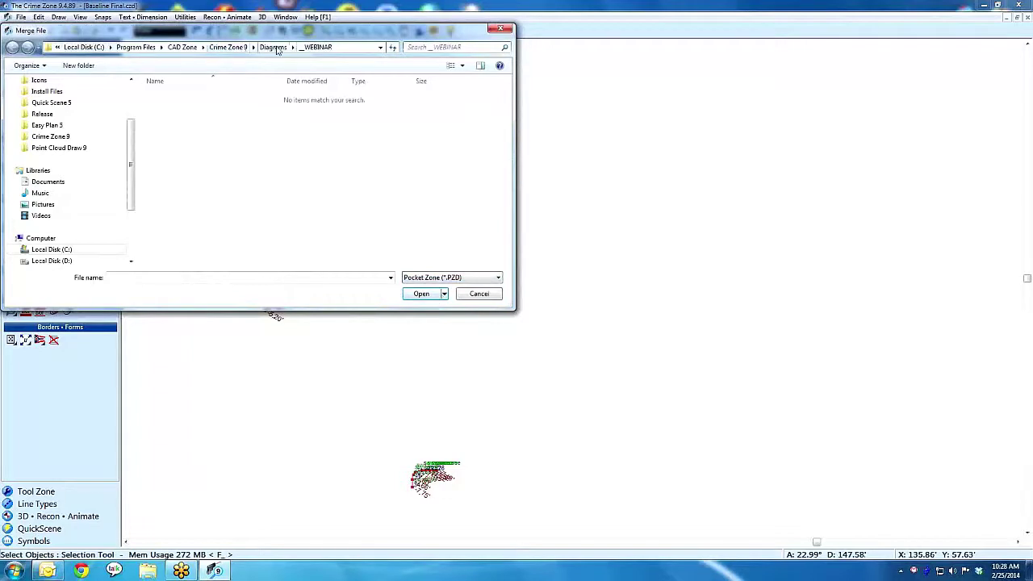
click(274, 48)
click(230, 48)
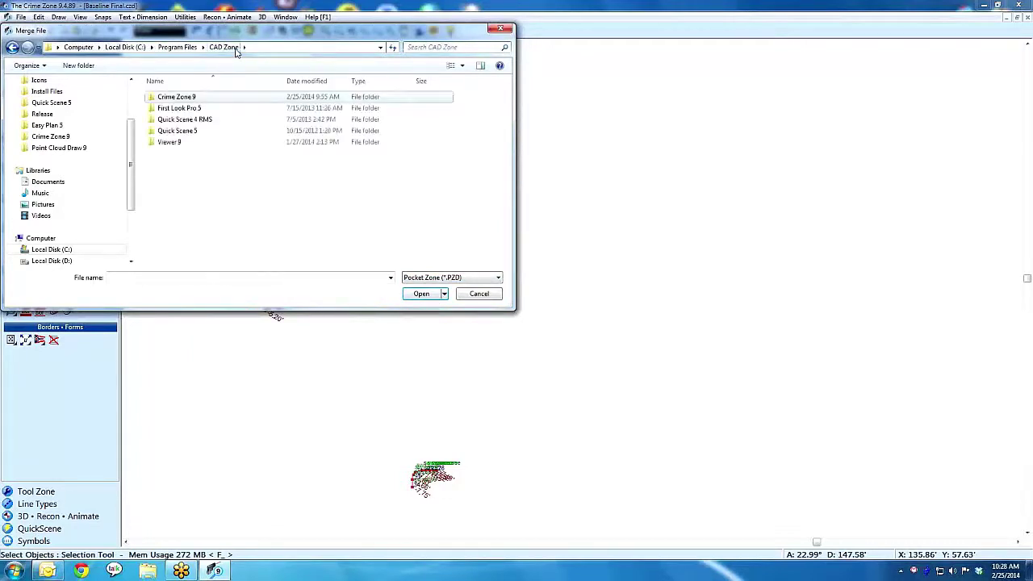
double_click(184, 98)
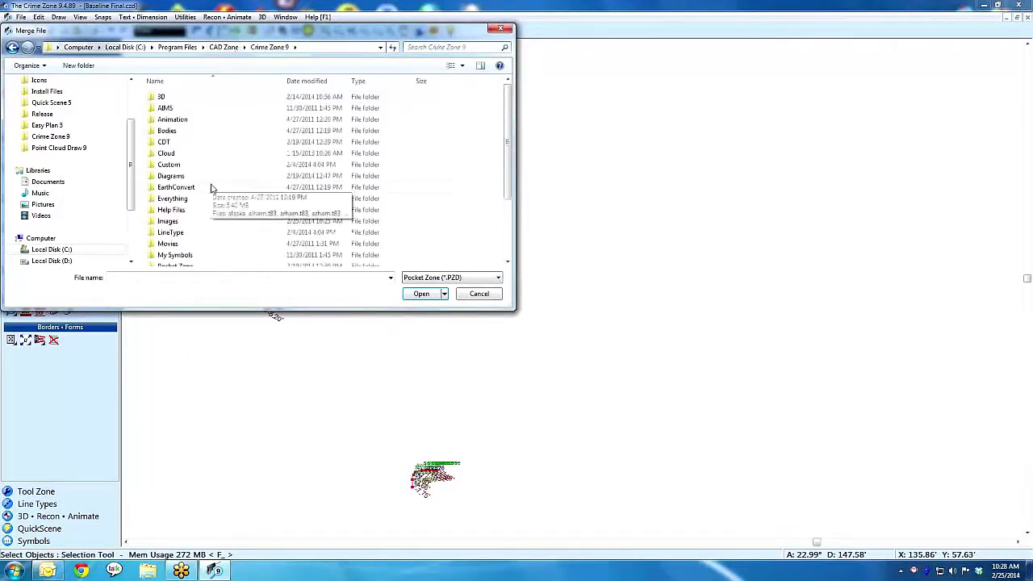
scroll(212, 189, down, 2)
double_click(194, 204)
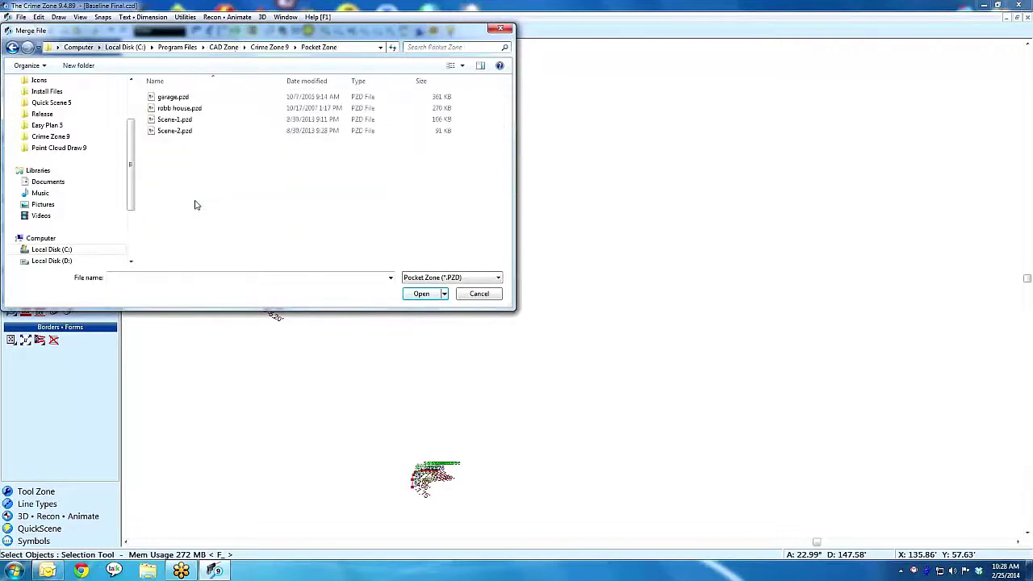
click(185, 132)
double_click(186, 132)
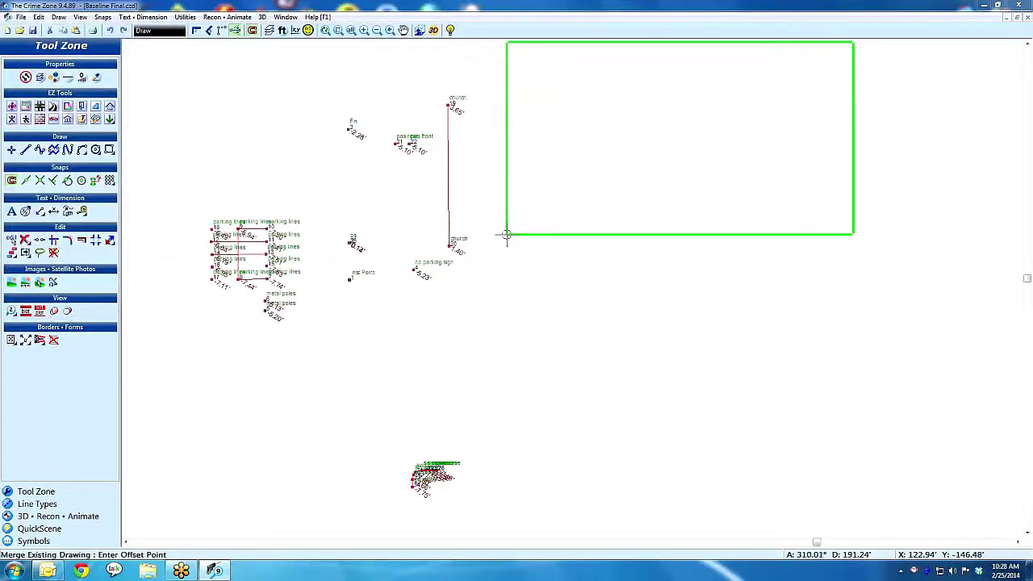
click(671, 380)
- Examine both surveyed scenes for shared reference points, such as the no parking sign and the FH point
scroll(889, 370, down, 1)
scroll(572, 293, down, 5)
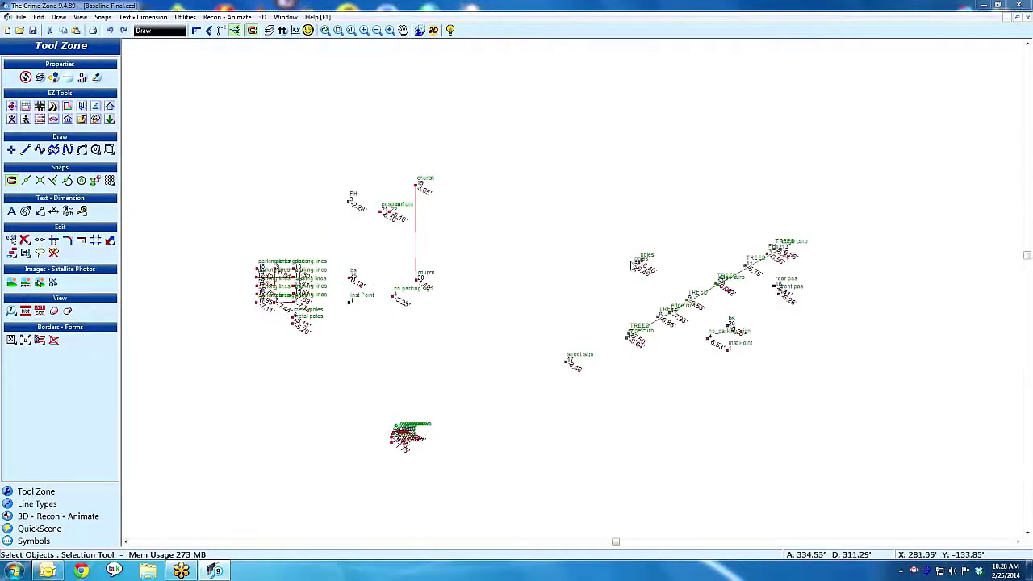
scroll(743, 347, up, 1)
scroll(461, 270, down, 2)
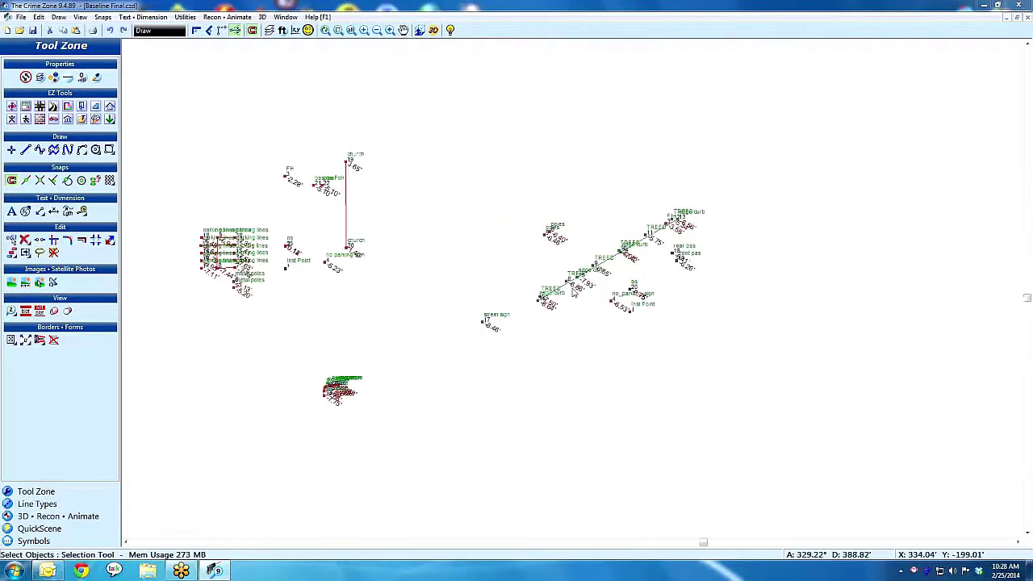
scroll(652, 289, up, 1)
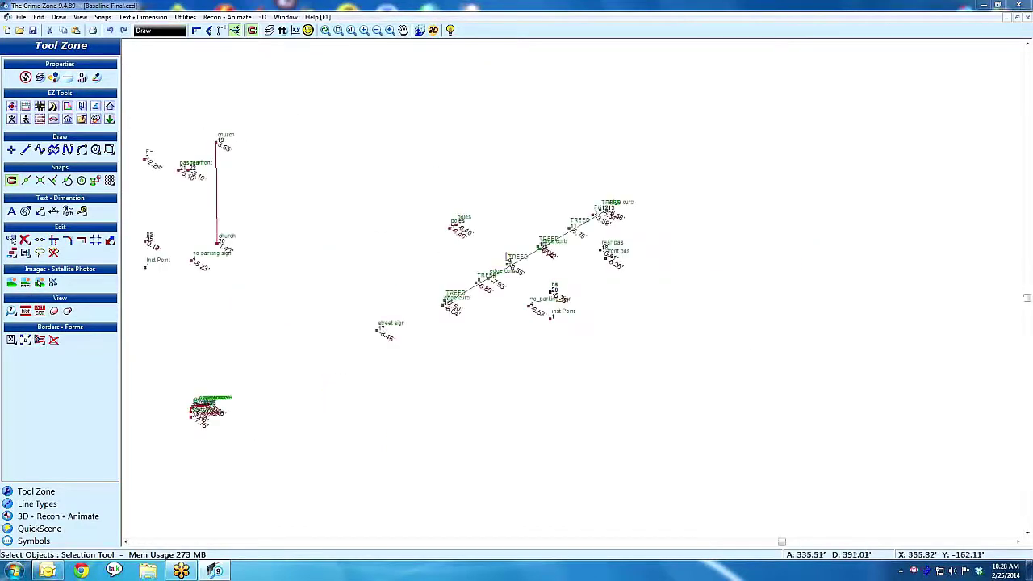
scroll(507, 255, down, 1)
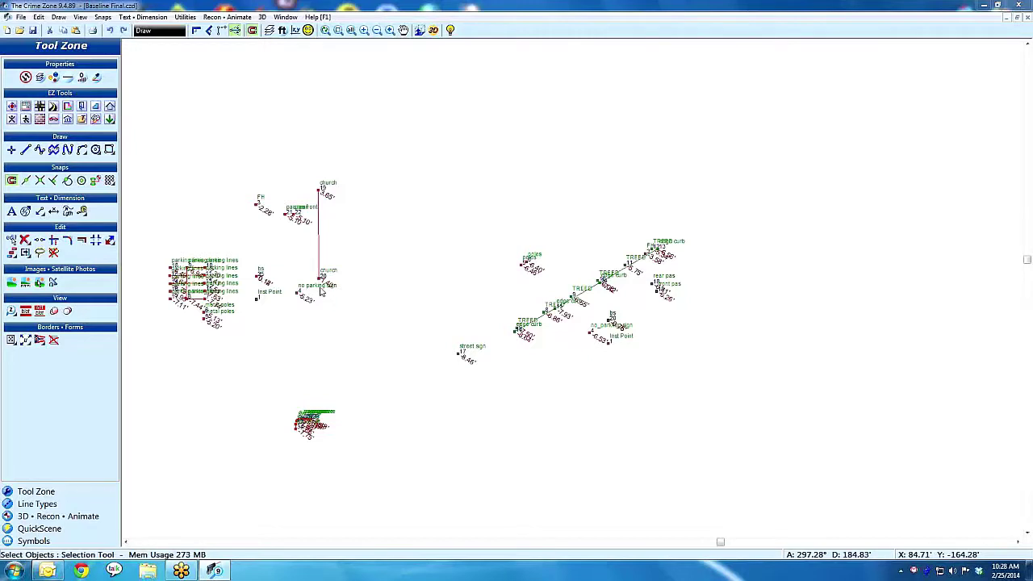
scroll(654, 264, up, 5)
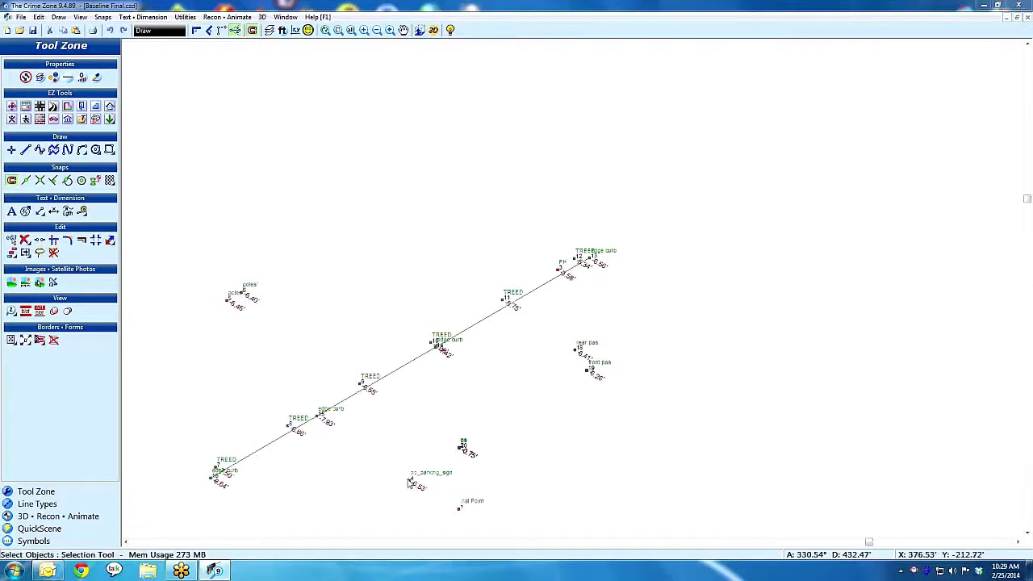
scroll(572, 293, down, 3)
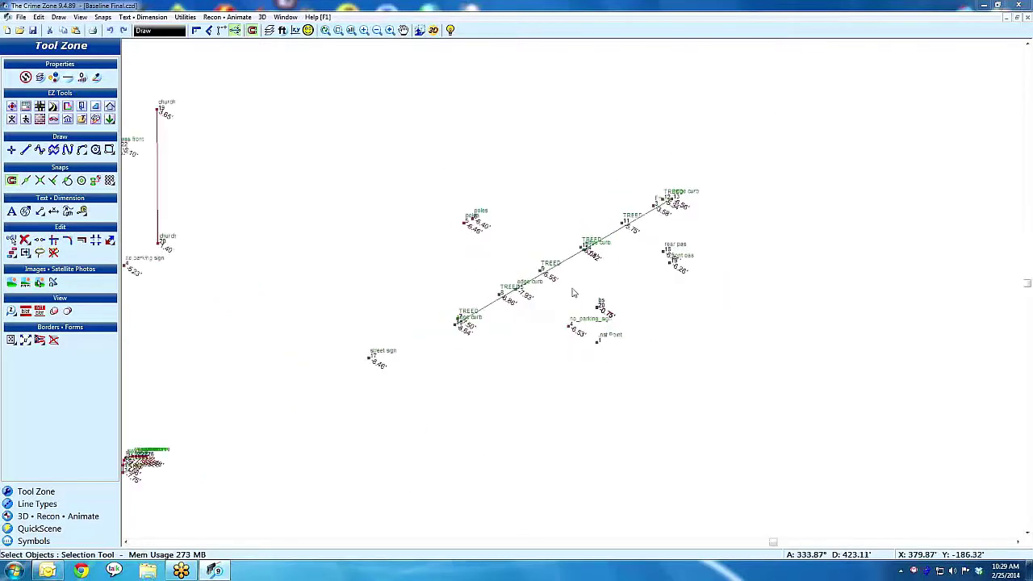
- Select all the merged Scene-2 points and lines and group them into one object
click(758, 149)
click(333, 416)
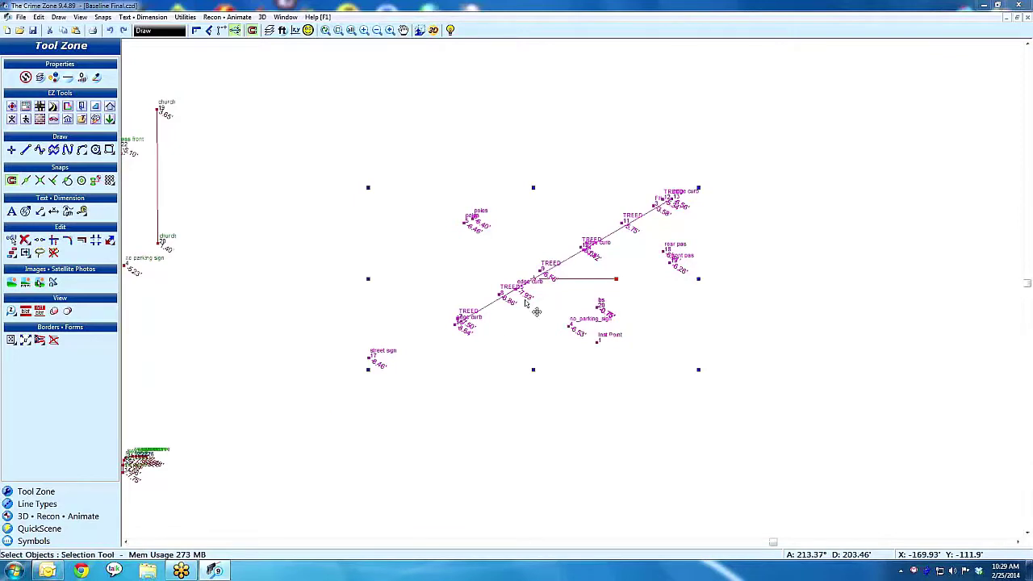
key(ctrl+g)
click(539, 273)
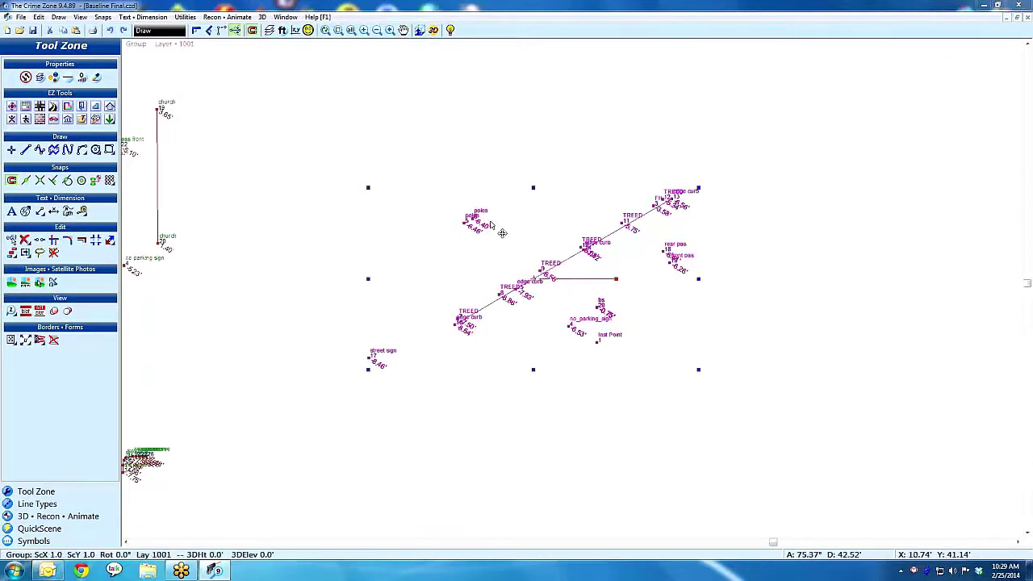
click(584, 163)
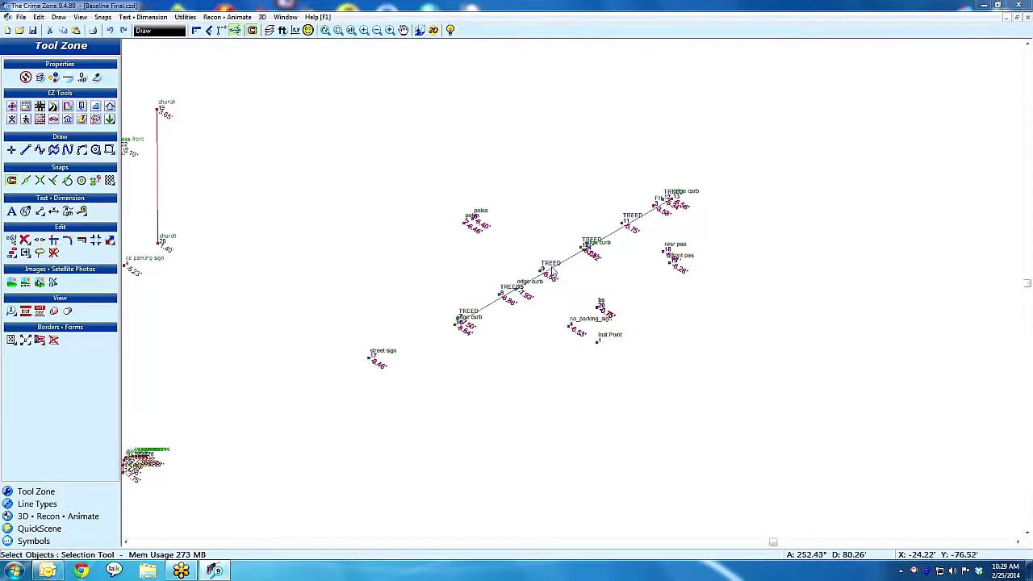
- Align the Scene-2 group to Scene-1 by common points, using the no parking sign as pivot and FH as secondary point
click(540, 291)
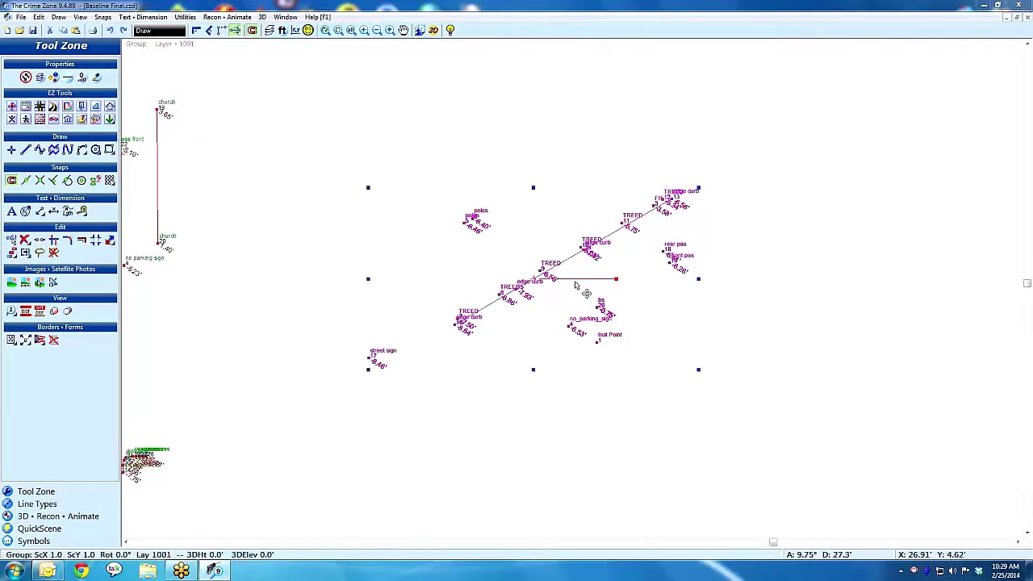
click(110, 242)
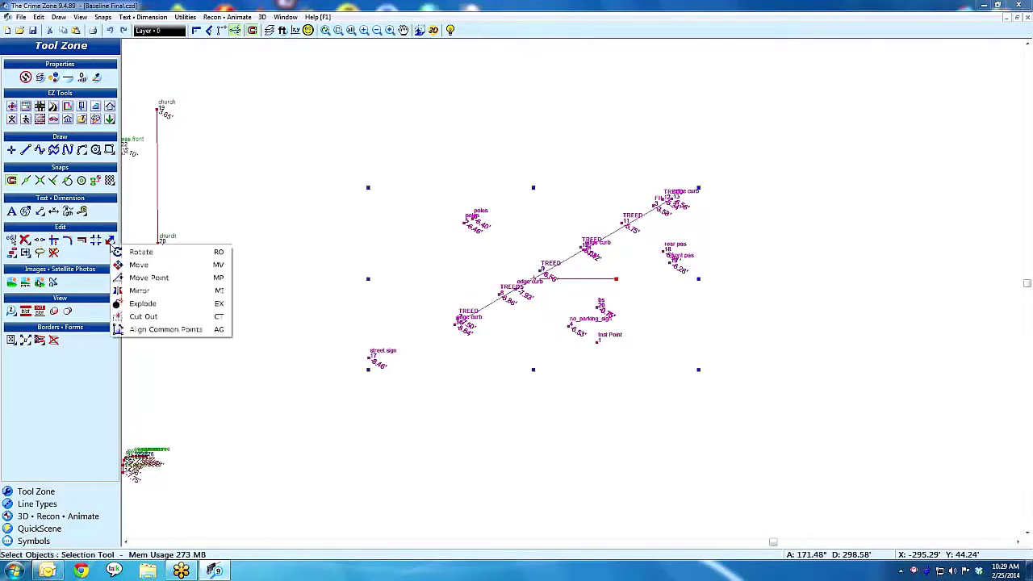
click(150, 332)
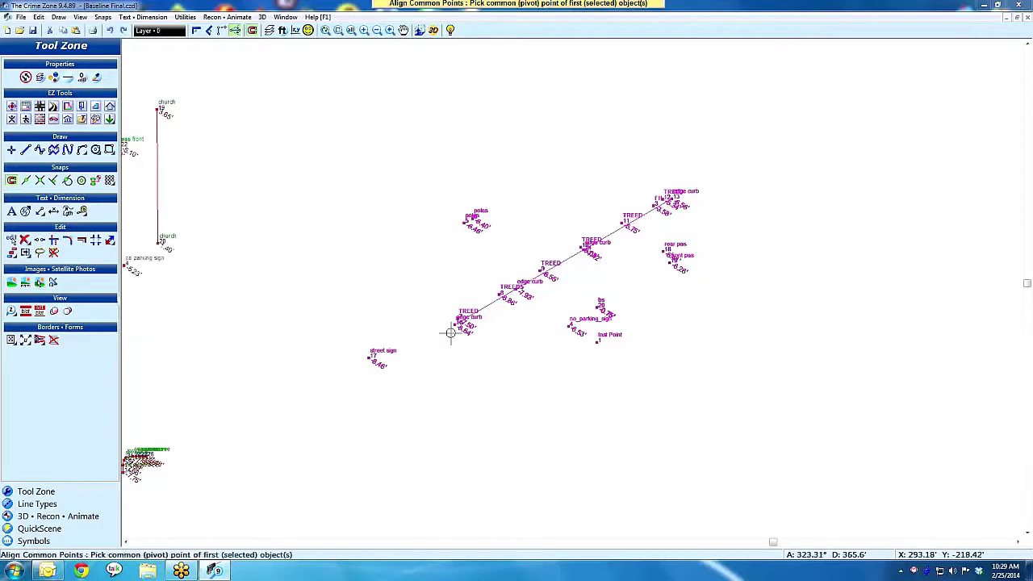
click(569, 327)
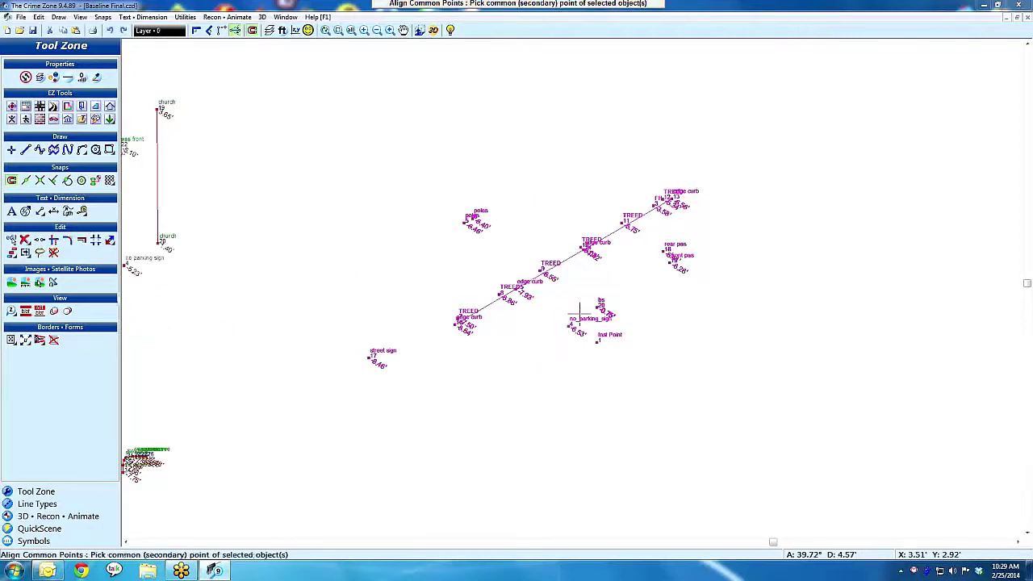
click(655, 206)
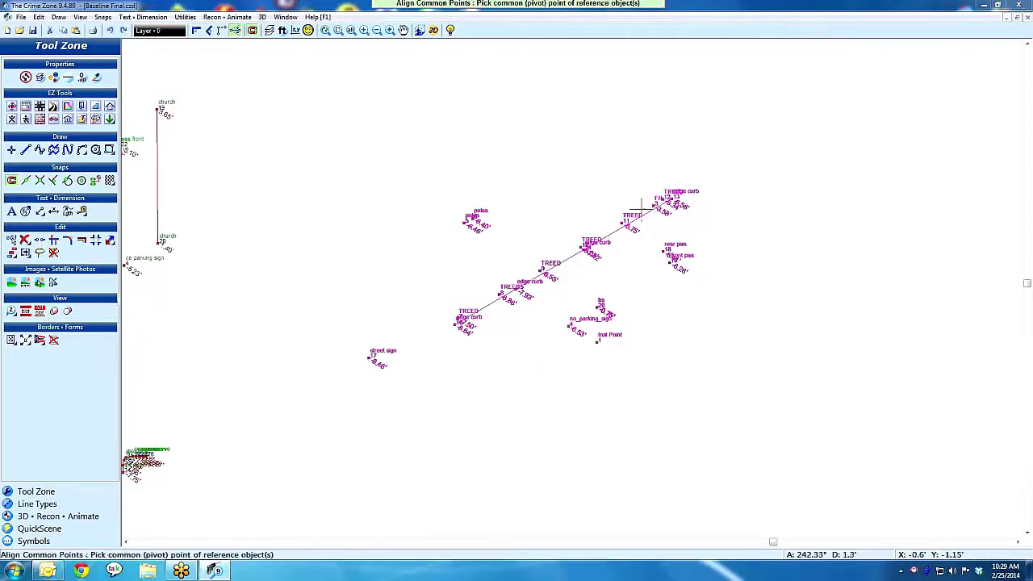
scroll(517, 279, up, 2)
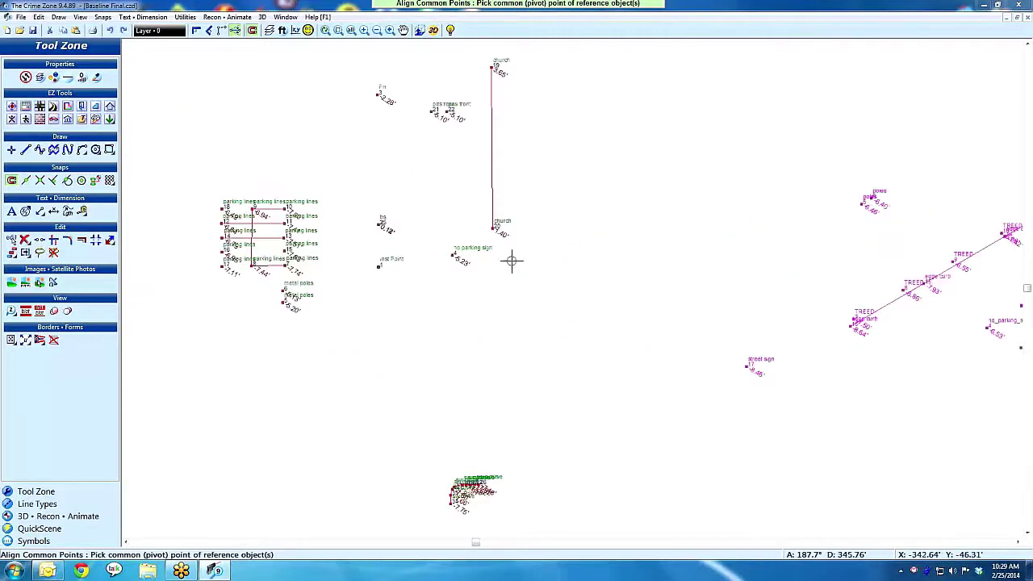
click(452, 255)
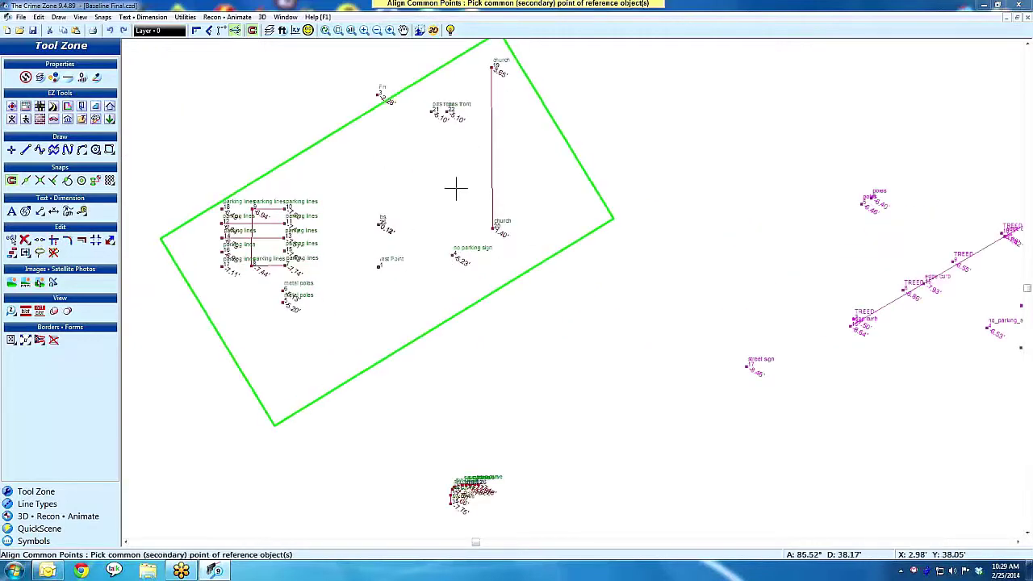
click(379, 96)
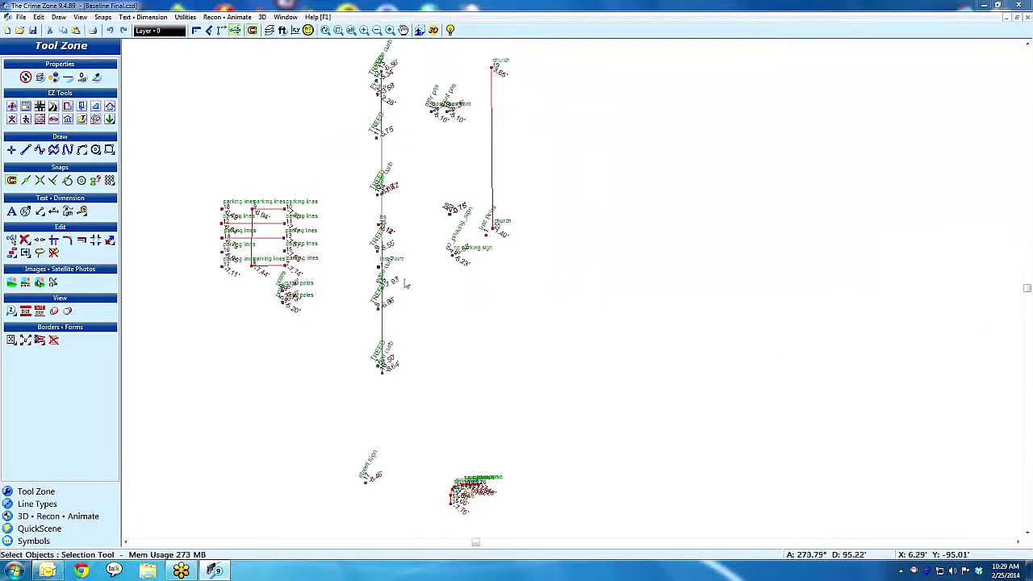
scroll(573, 293, down, 1)
scroll(572, 295, down, 1)
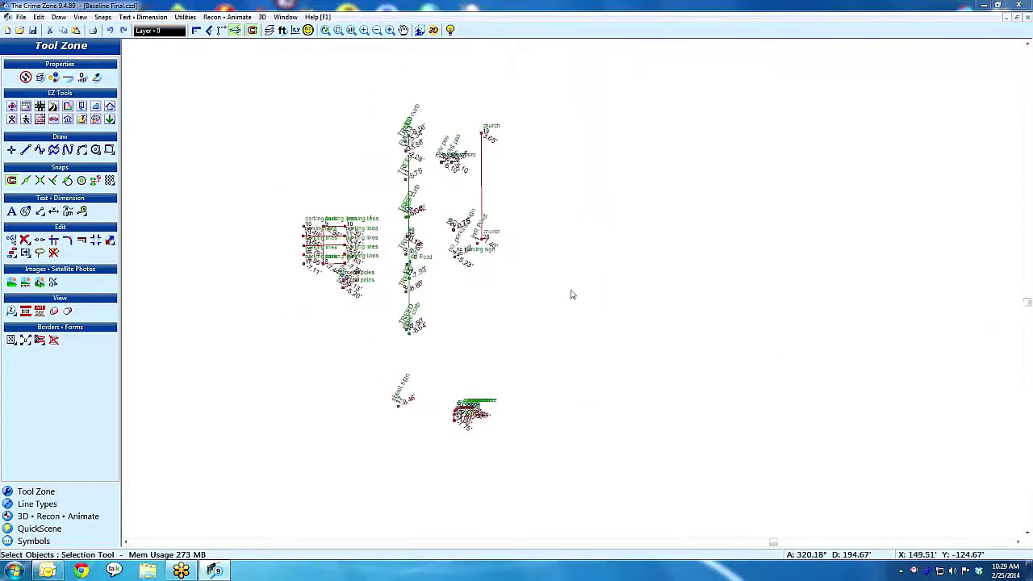
click(420, 245)
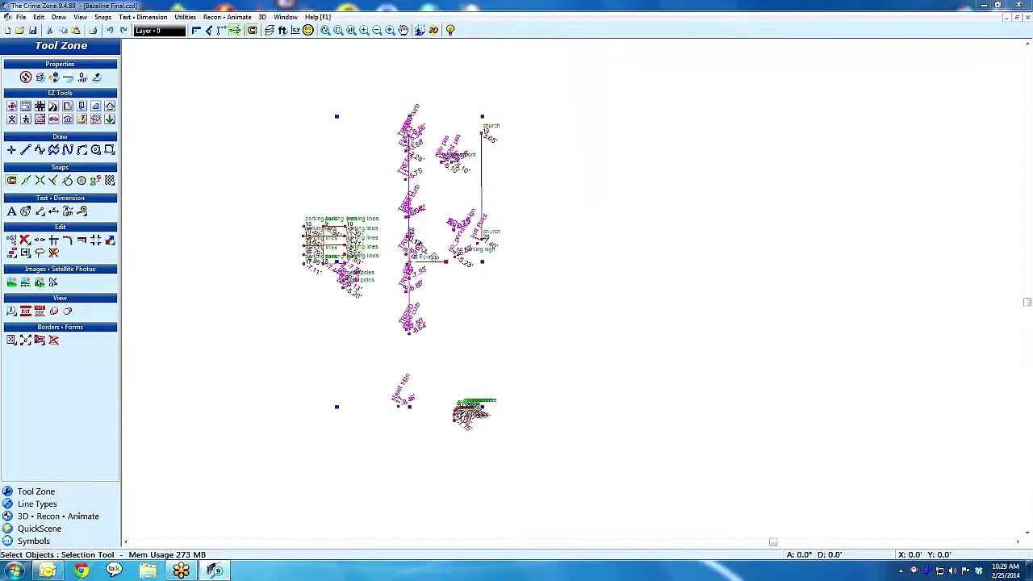
key(Escape)
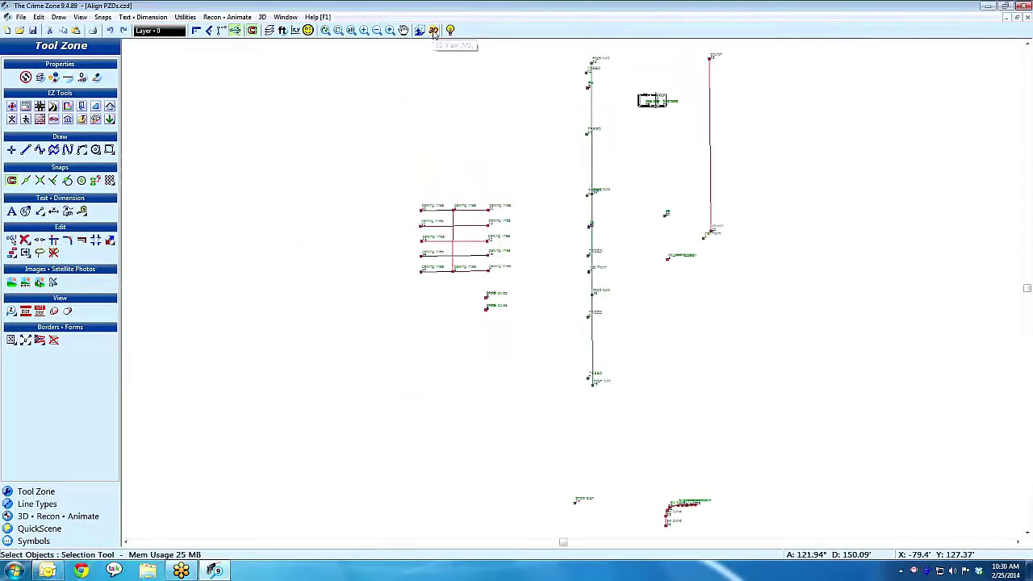
- Show the aligned scene in 3D and hide the ground plane
click(434, 30)
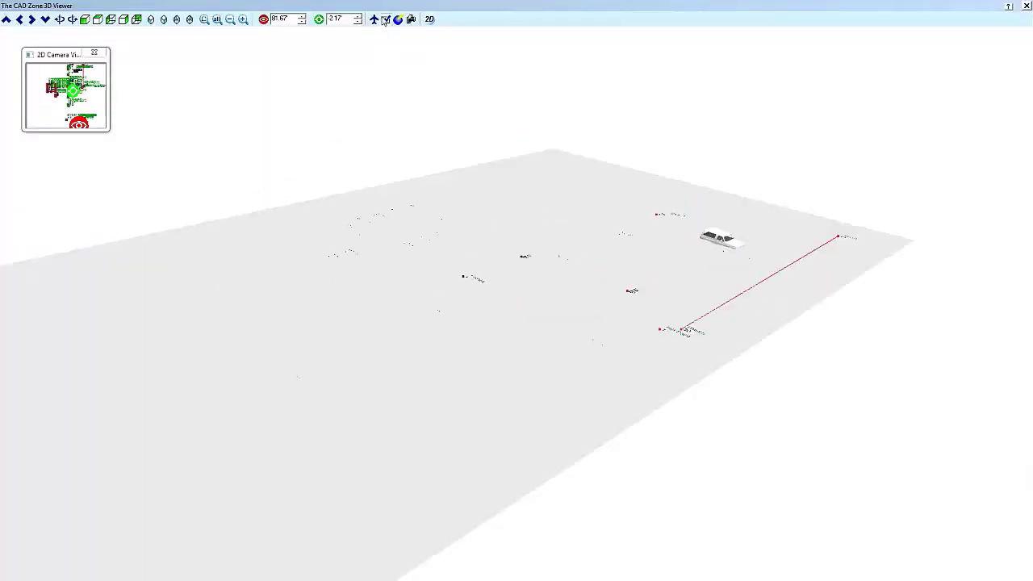
click(386, 18)
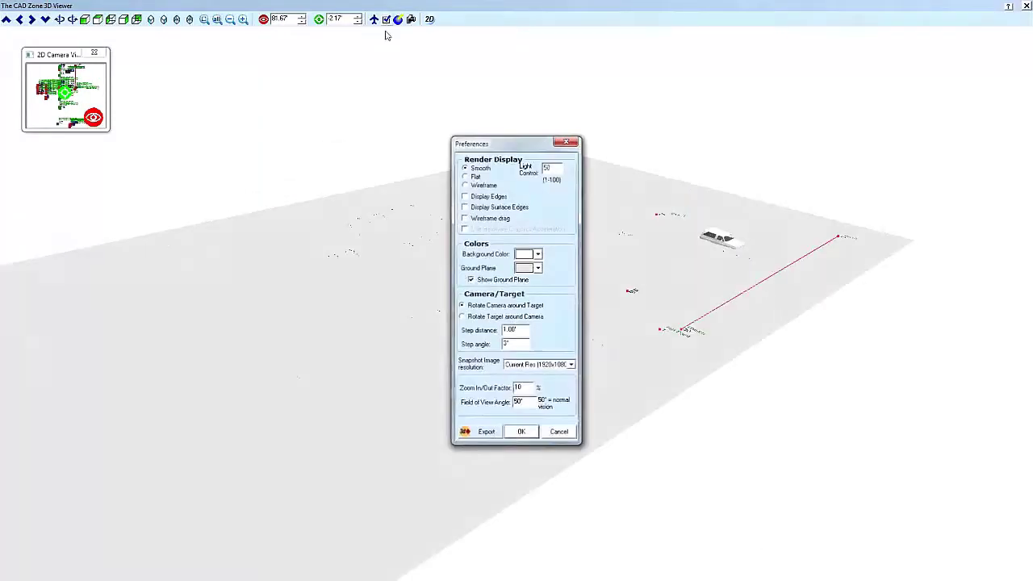
click(529, 433)
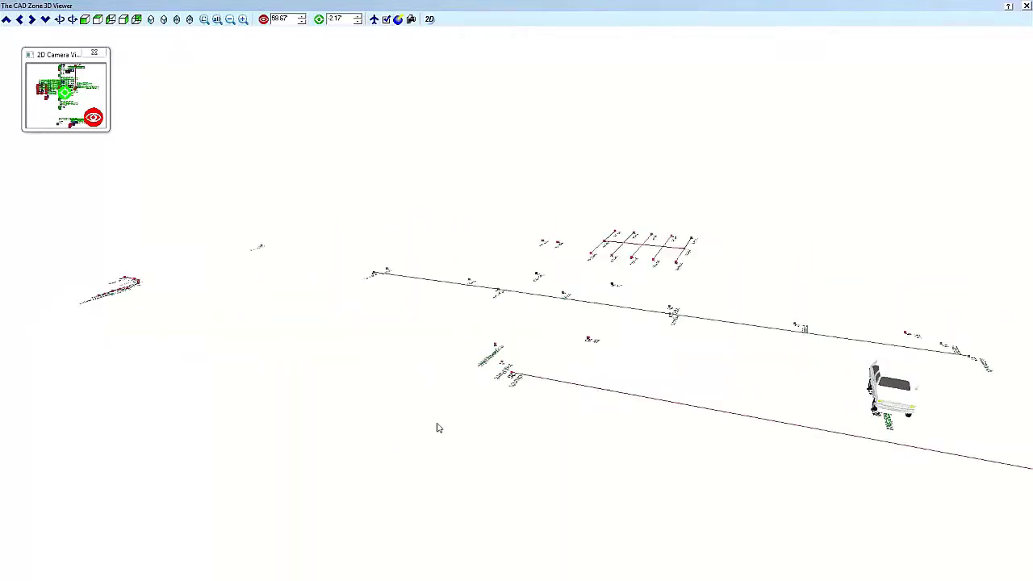
- Examine the aligned survey points, lines and vehicle from several 3D angles, and return to the 2D drawing
drag(438, 428, 585, 453)
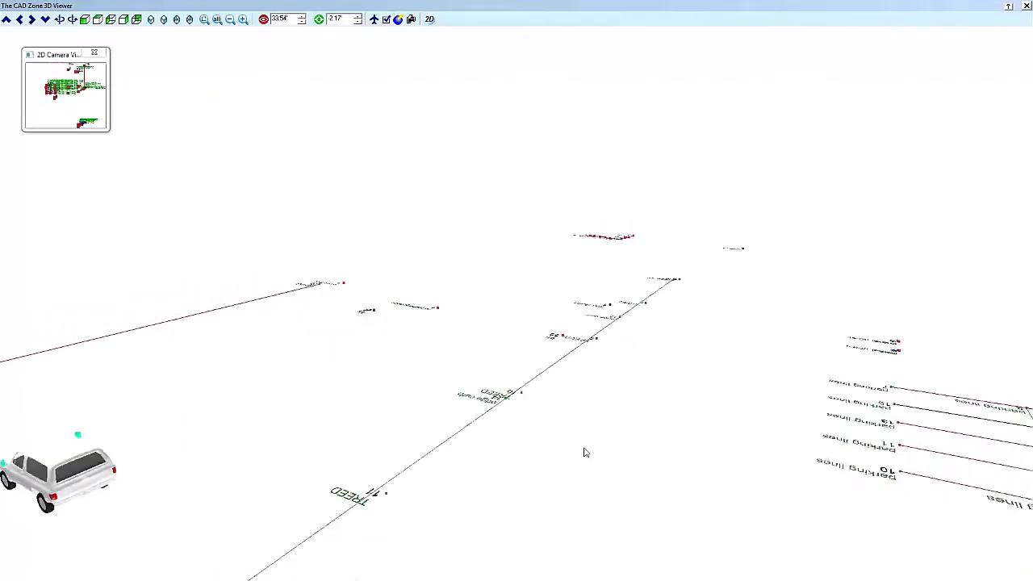
scroll(585, 453, down, 5)
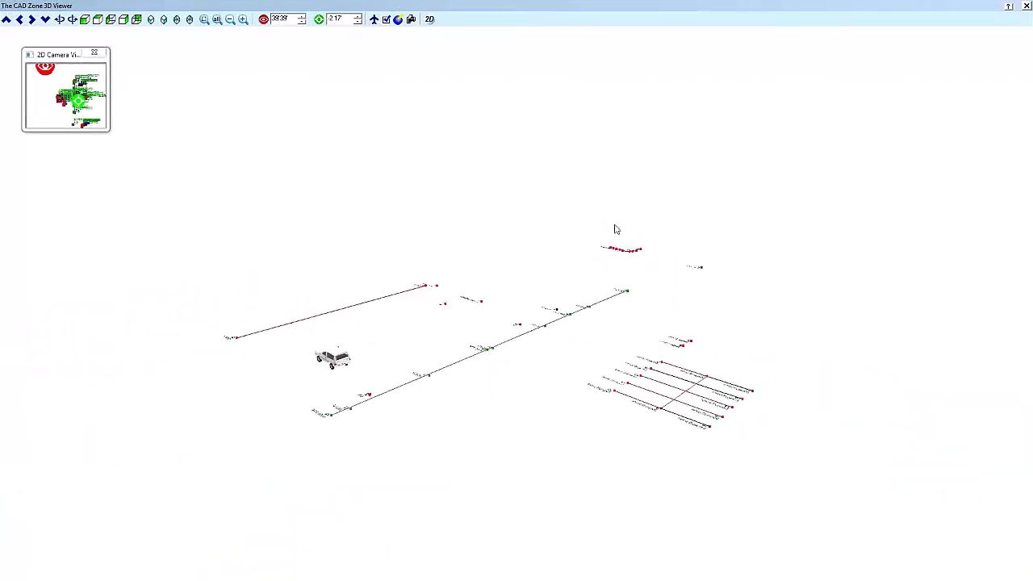
drag(641, 252, 627, 242)
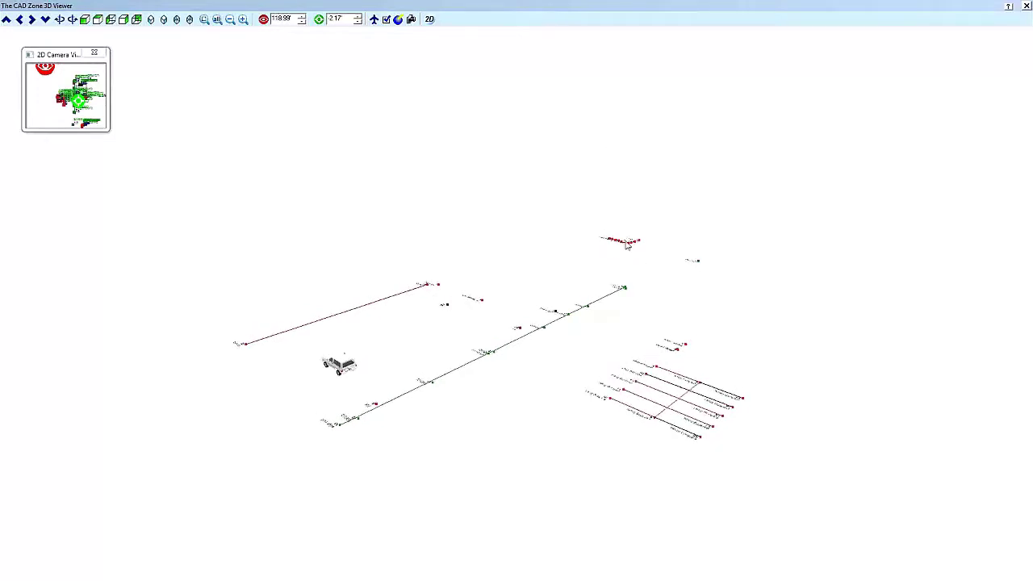
click(430, 20)
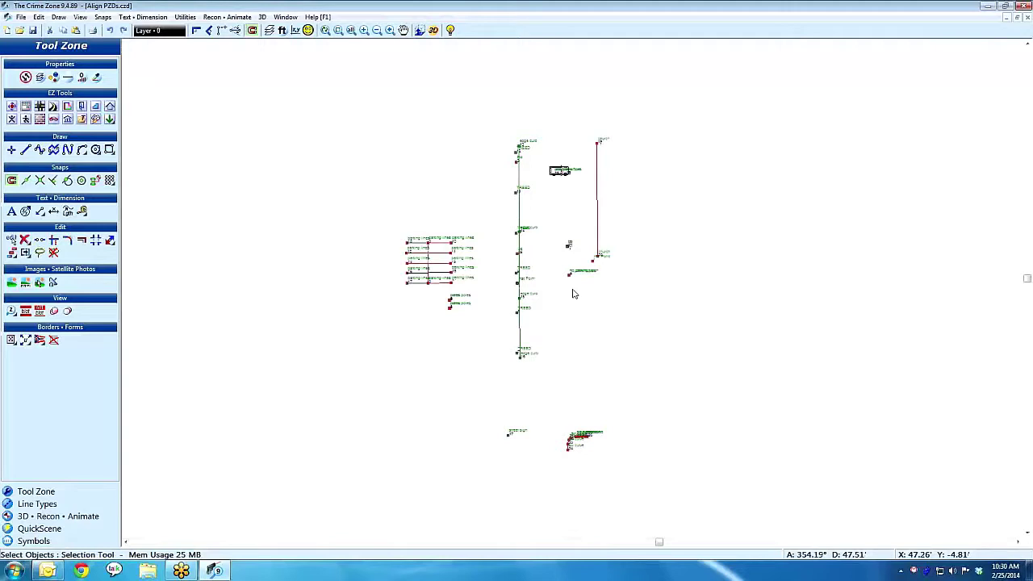
- Open the satellite map download, locate the scene's street address and centre the map on the parking lot area
click(53, 283)
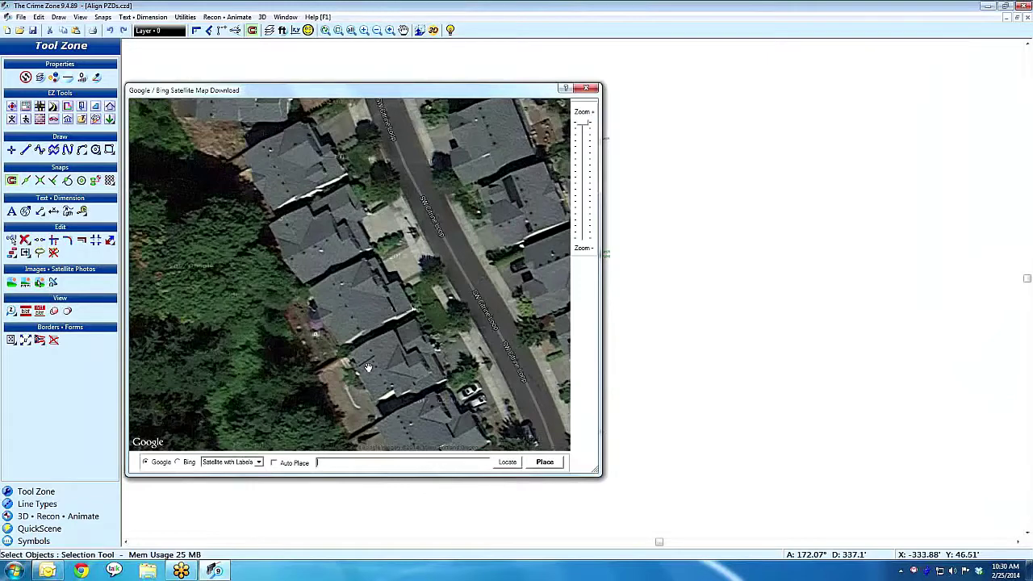
text(47)
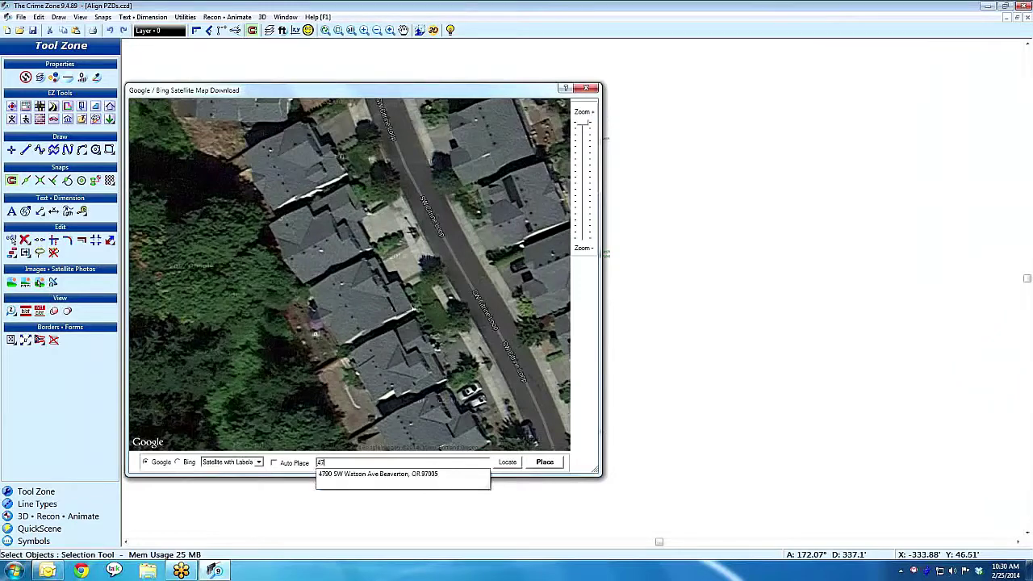
click(387, 473)
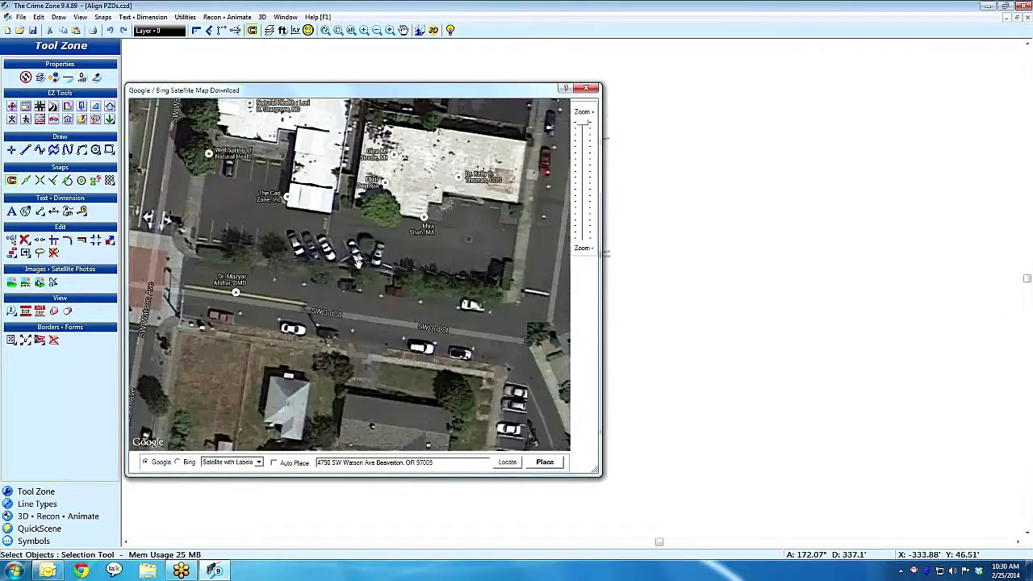
drag(358, 263, 264, 126)
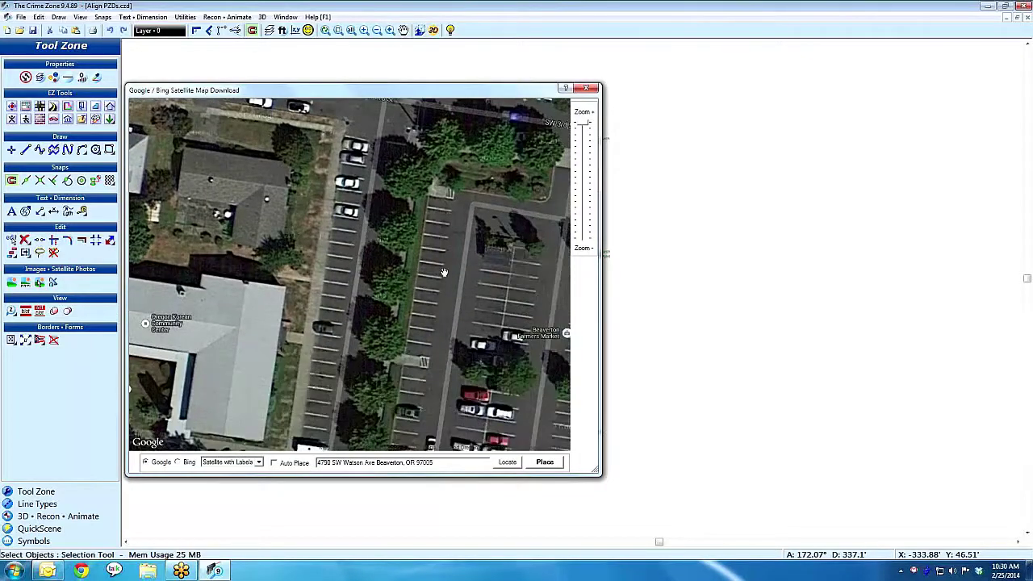
drag(443, 272, 362, 267)
scroll(382, 218, down, 1)
- Switch the imagery to Satellite without labels, compare the Bing imagery of the parking lot, and return to Google
click(260, 463)
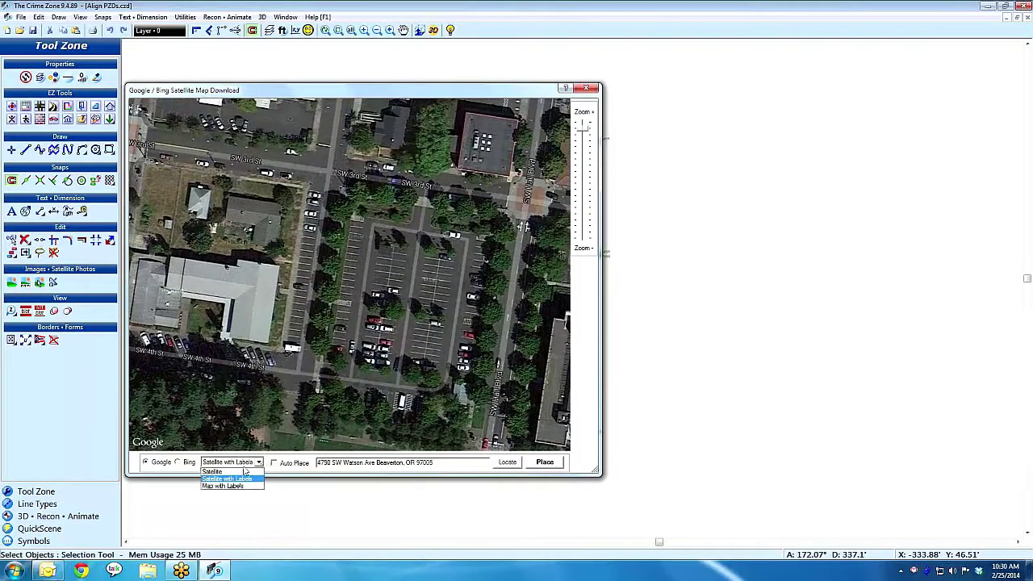
click(224, 473)
drag(352, 309, 349, 337)
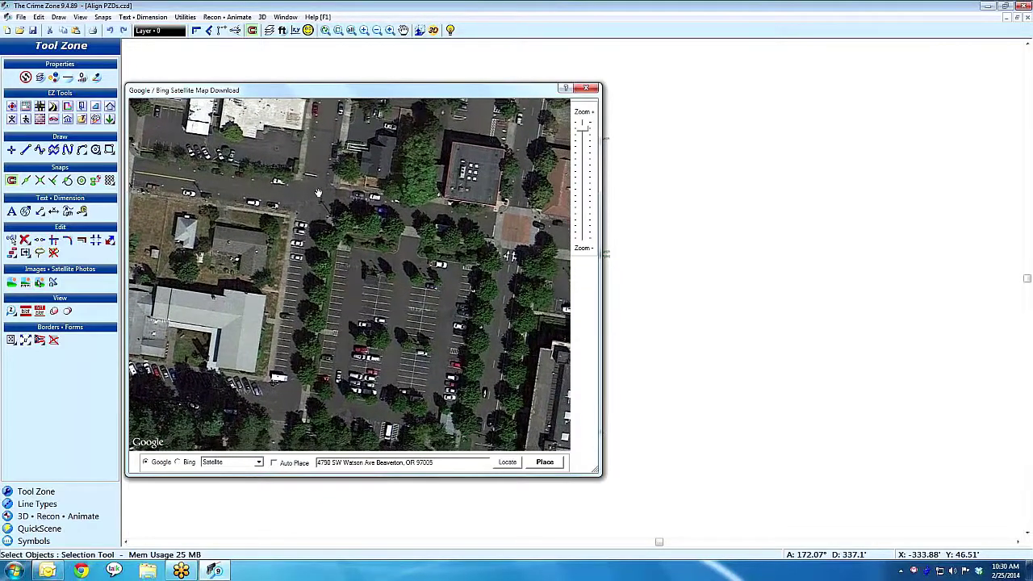
click(178, 463)
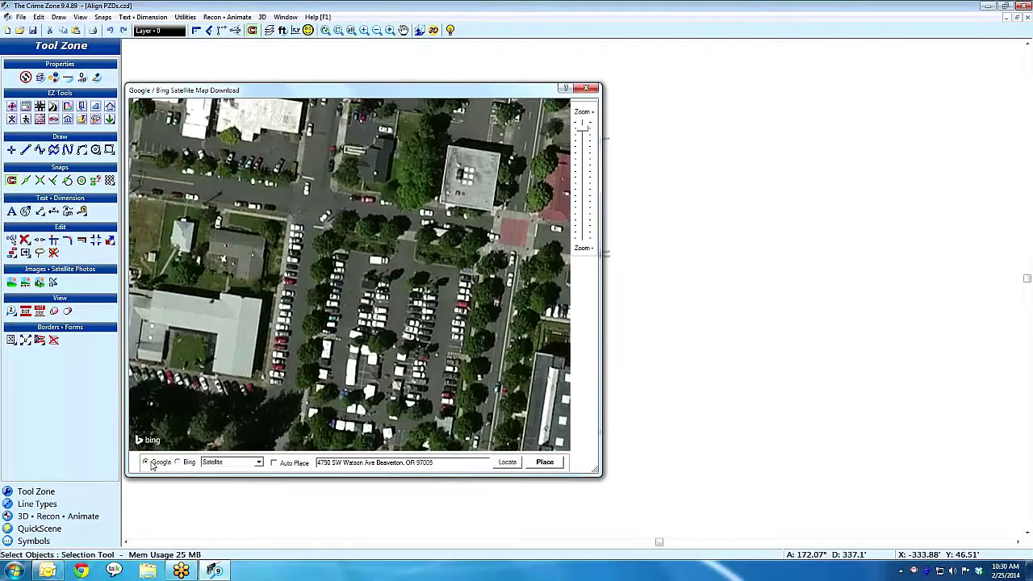
click(151, 465)
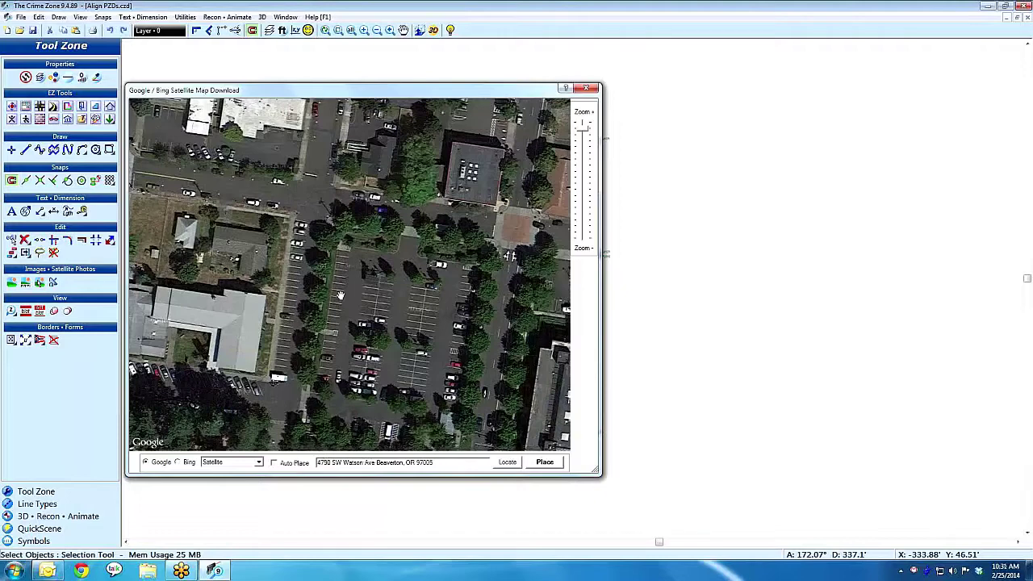
- Place the Google satellite image in the drawing beside the survey points, to their east
click(554, 463)
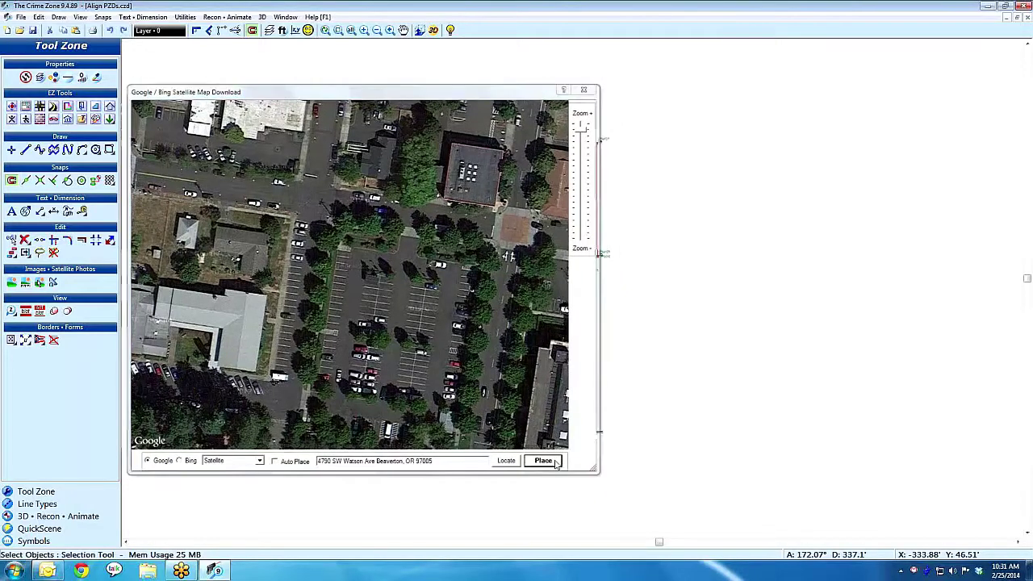
click(541, 395)
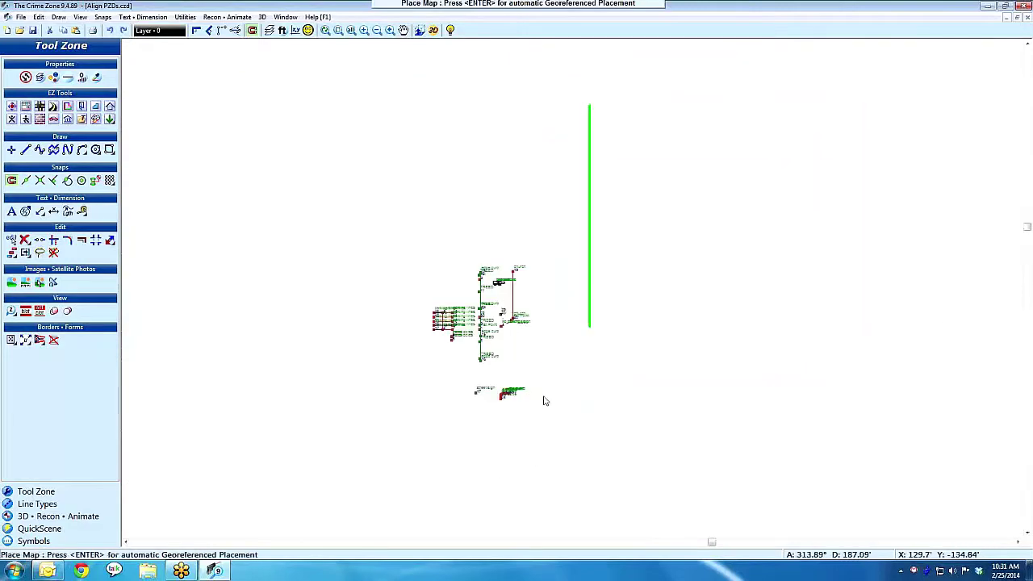
middle_drag(708, 317, 608, 332)
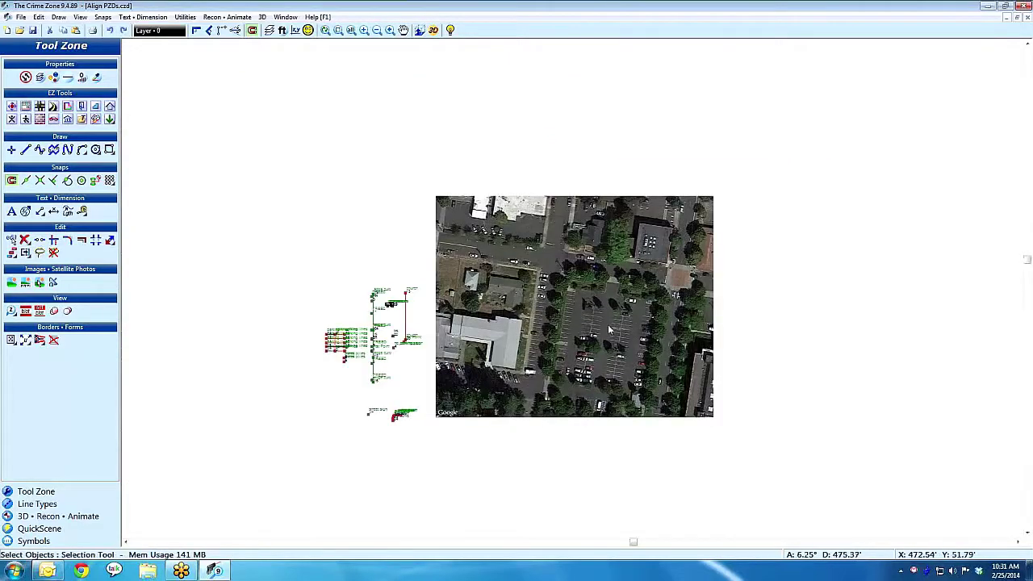
scroll(609, 333, up, 1)
scroll(446, 275, up, 1)
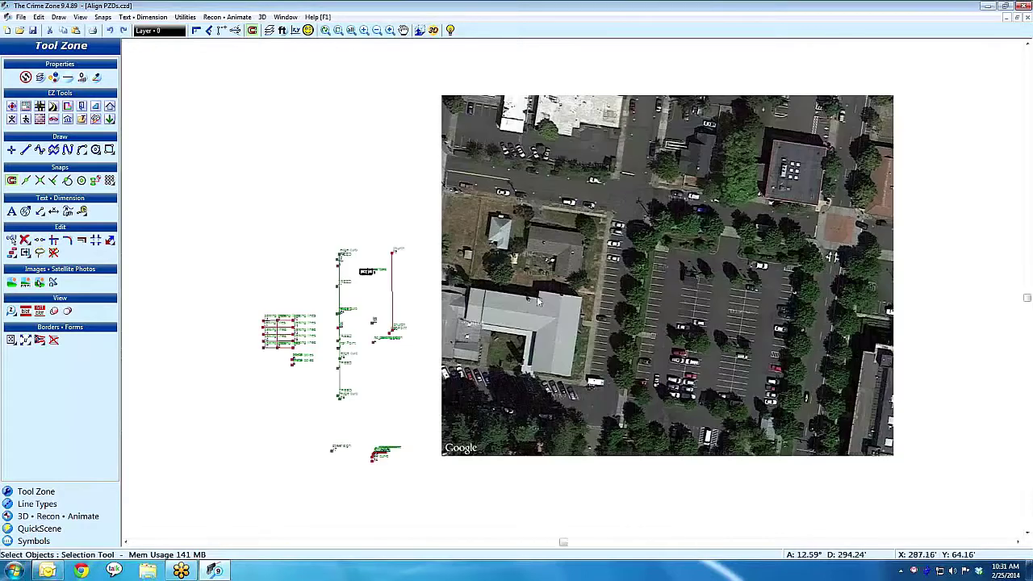
- Select all the survey points, lines and the vehicle and group them into one object
mouse_move(414, 214)
mouse_down()
mouse_move(334, 403)
mouse_move(267, 489)
mouse_move(239, 492)
mouse_up()
click(240, 488)
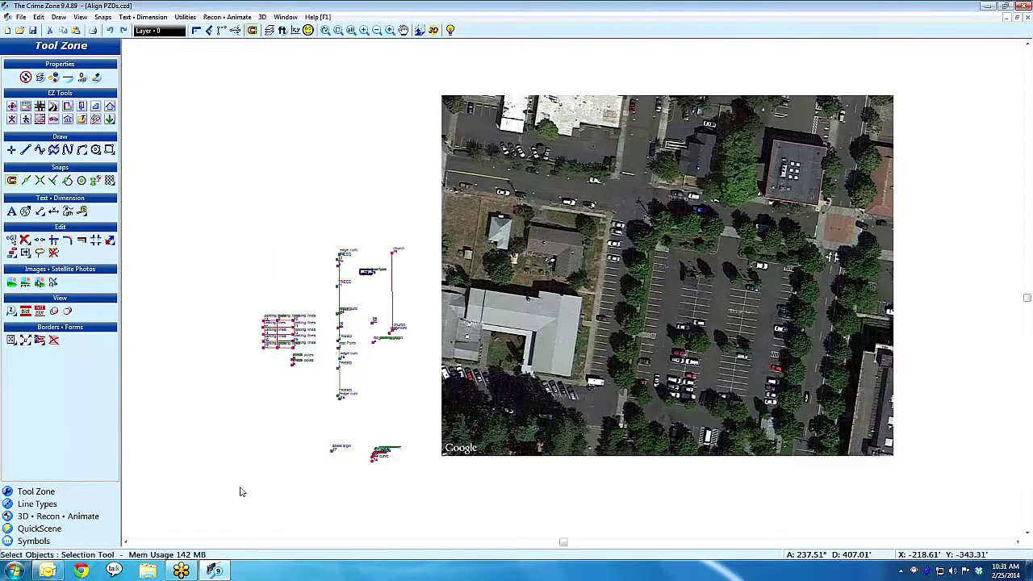
- Start aligning the grouped survey data to the satellite image by common points, focusing on the parking lines for the pivot point
click(283, 341)
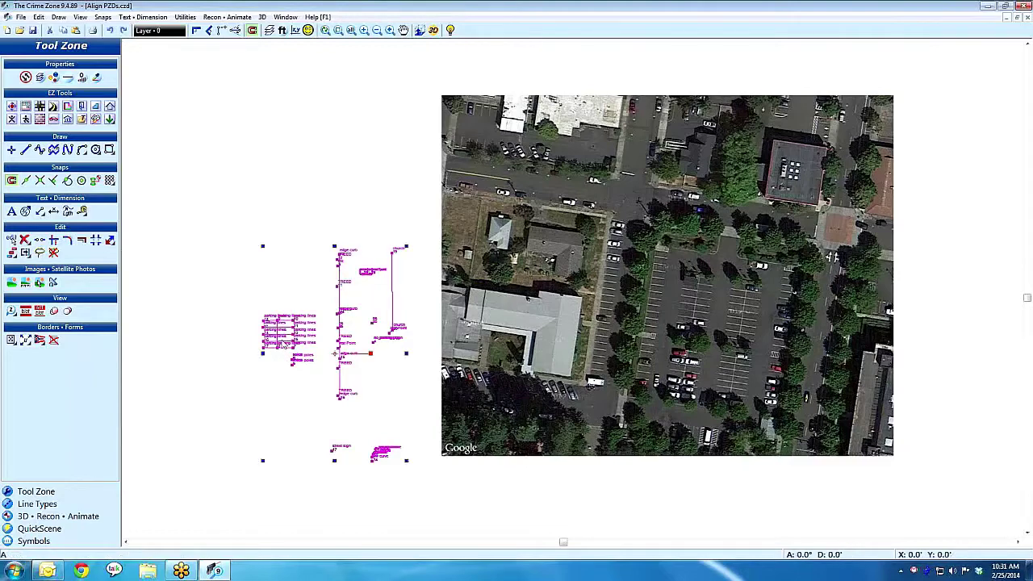
right_click(283, 345)
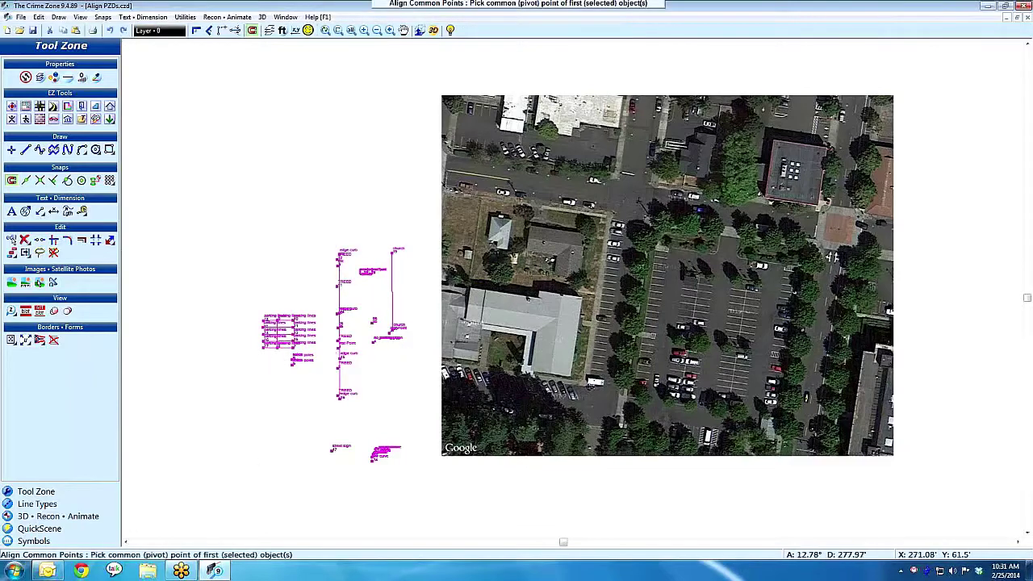
scroll(309, 344, up, 2)
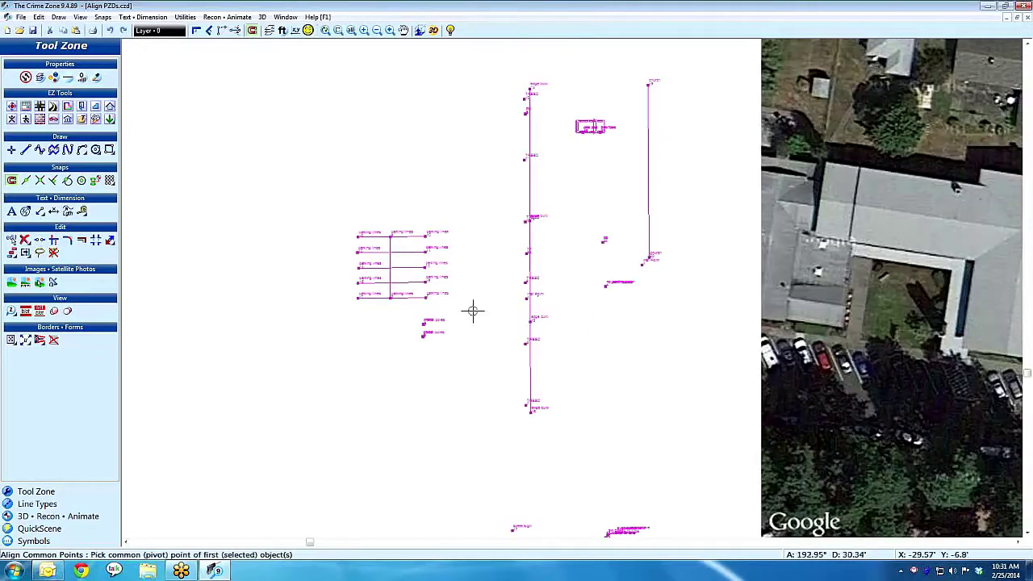
scroll(449, 323, up, 2)
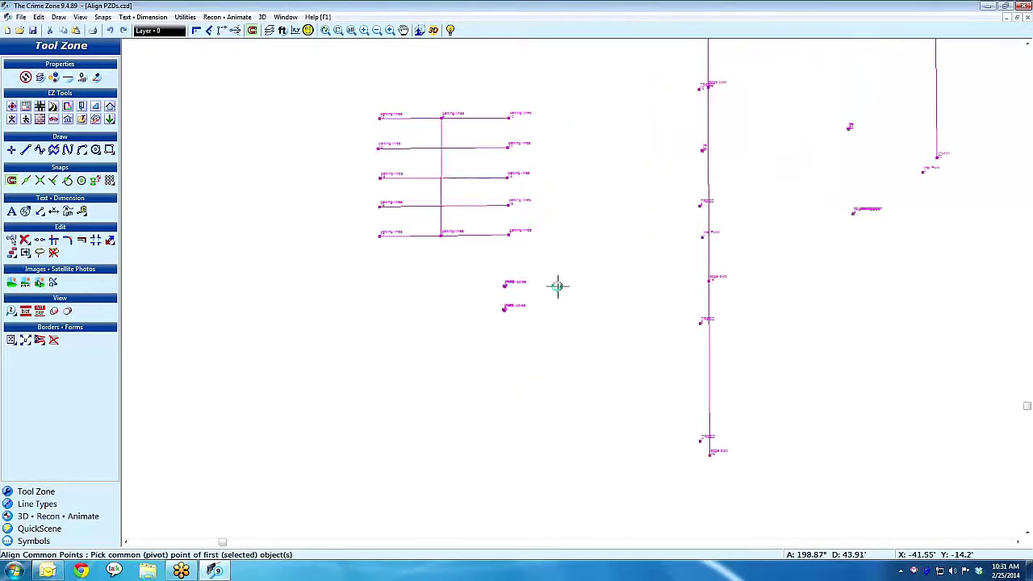
- Align the selected survey drawing to the satellite image, matching the two points below the parking lines to the corners of the shaded stall
scroll(570, 288, up, 3)
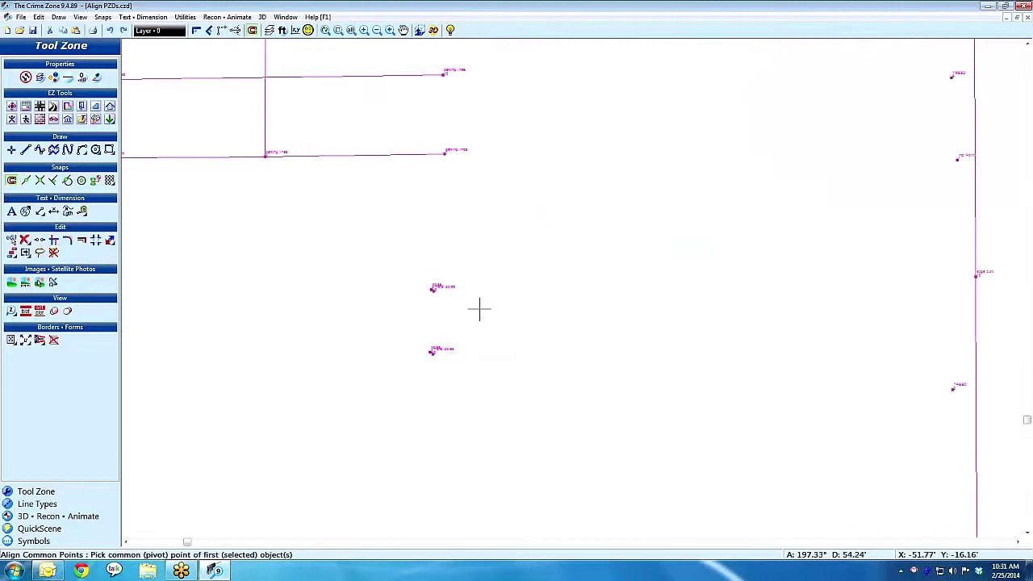
scroll(384, 231, down, 1)
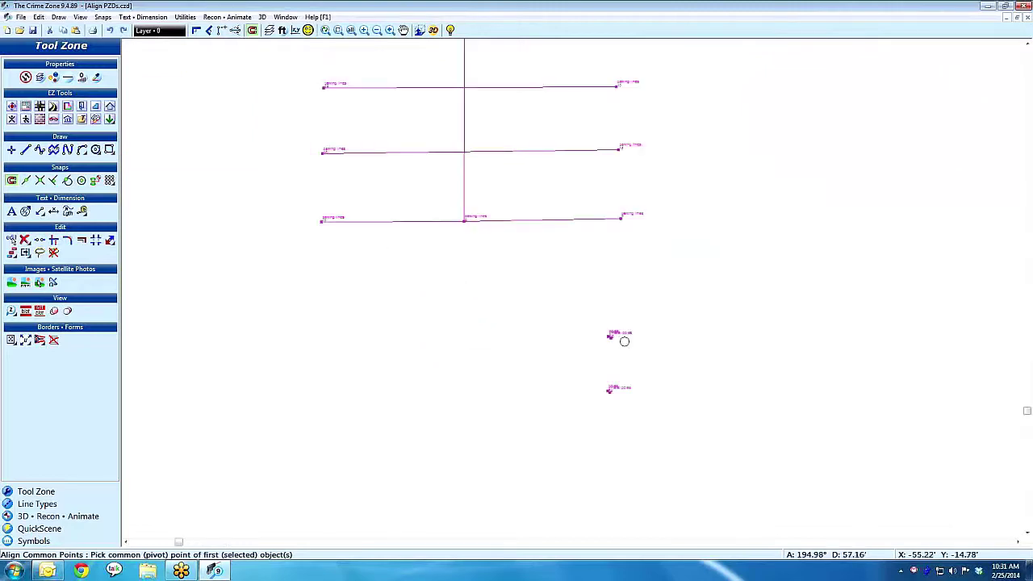
click(610, 389)
key(a)
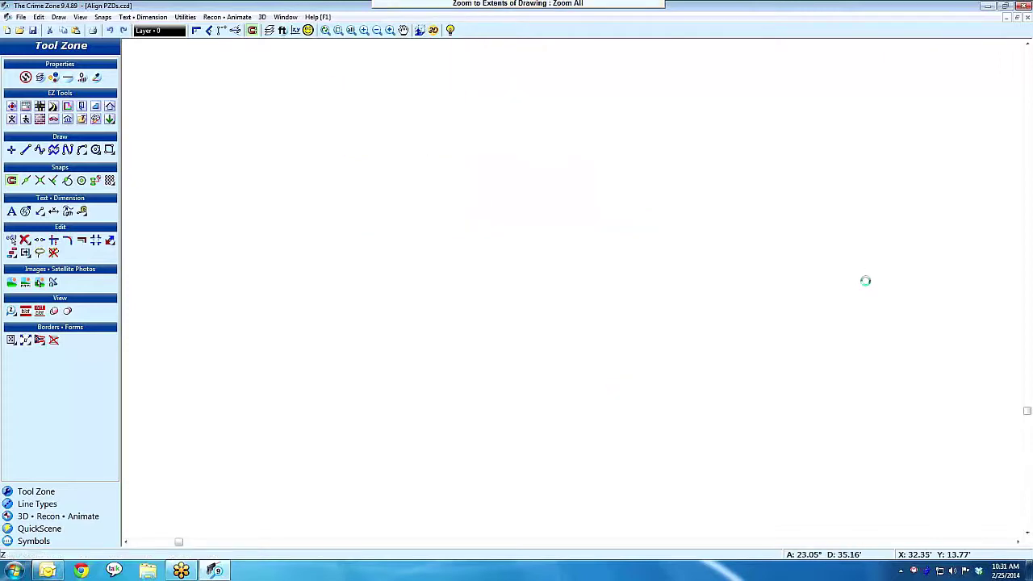
key(w)
click(756, 259)
click(683, 306)
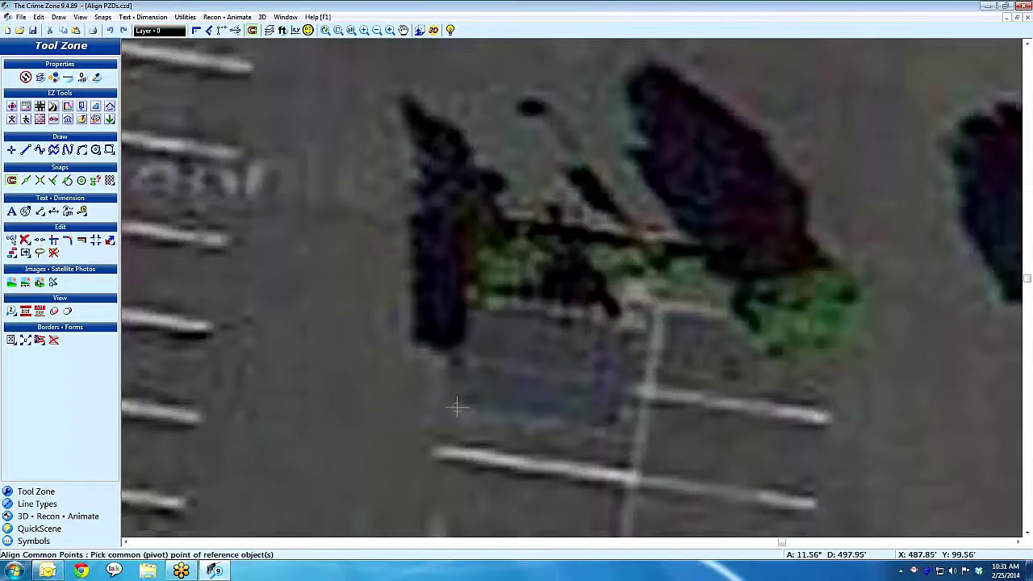
click(457, 400)
click(471, 338)
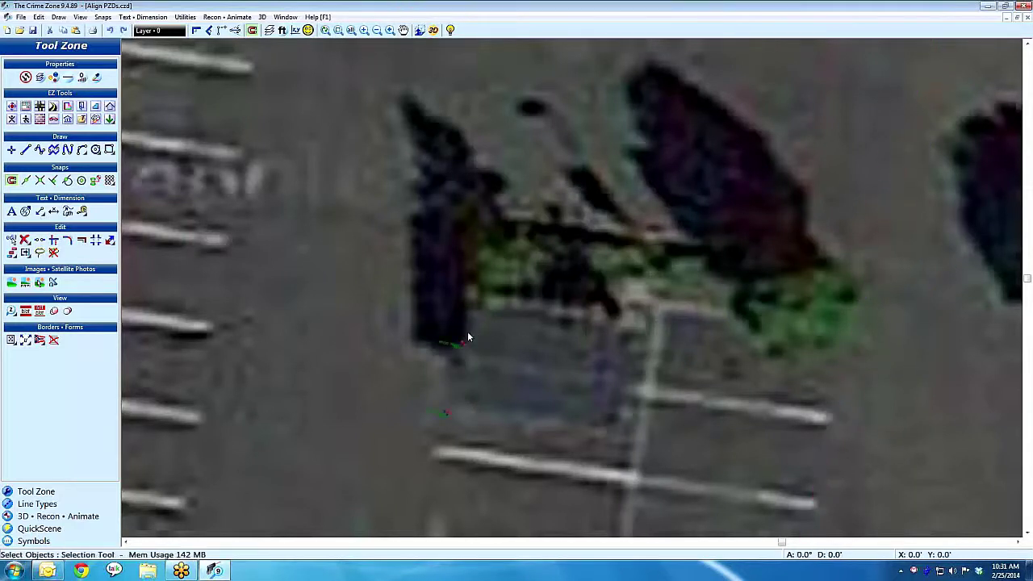
- Realign the survey drawing with Align Common Points, matching the northernmost parking line's west end and centre junction to the painted line in the image
middle_click(497, 342)
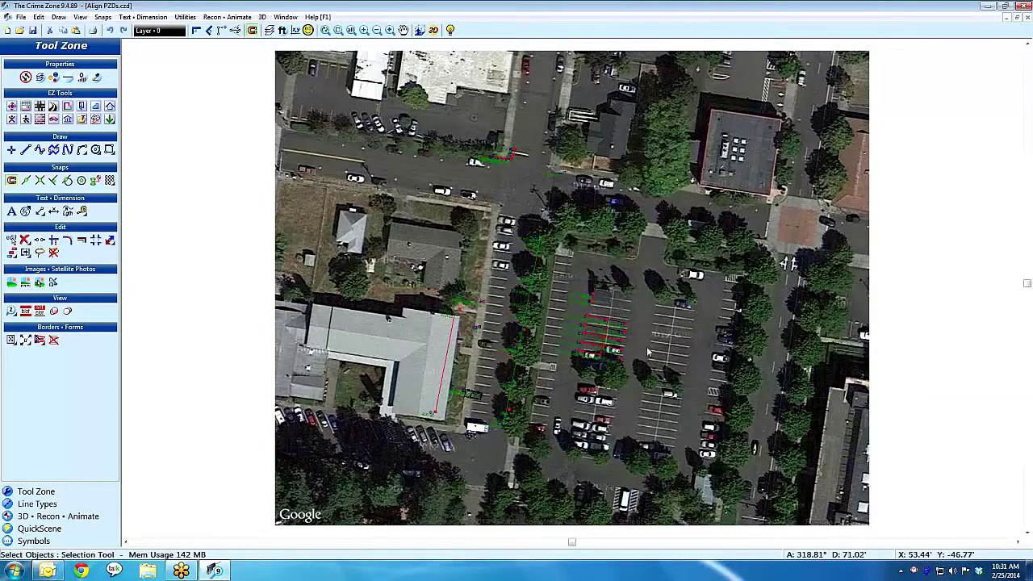
key(z)
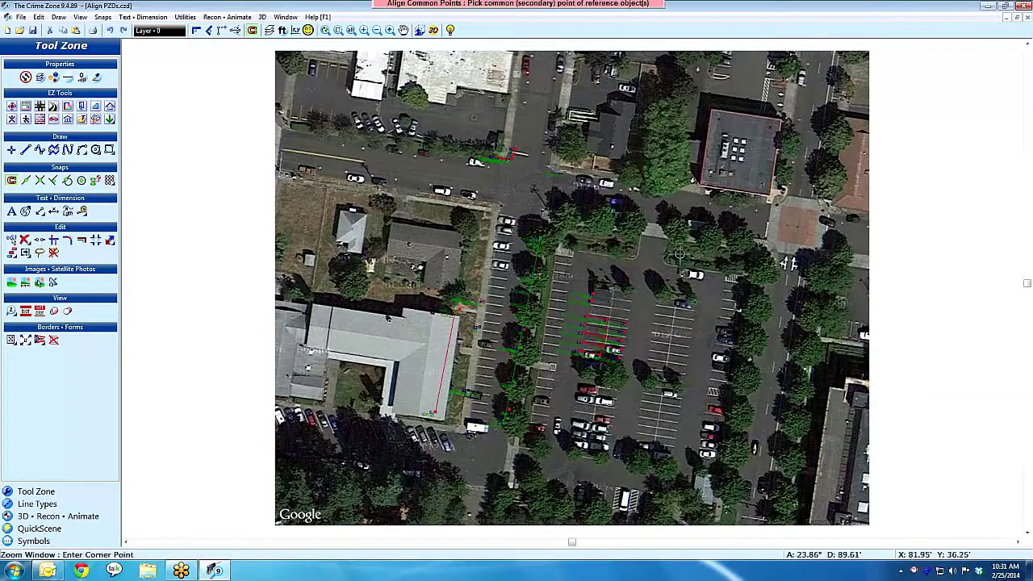
click(685, 252)
click(531, 388)
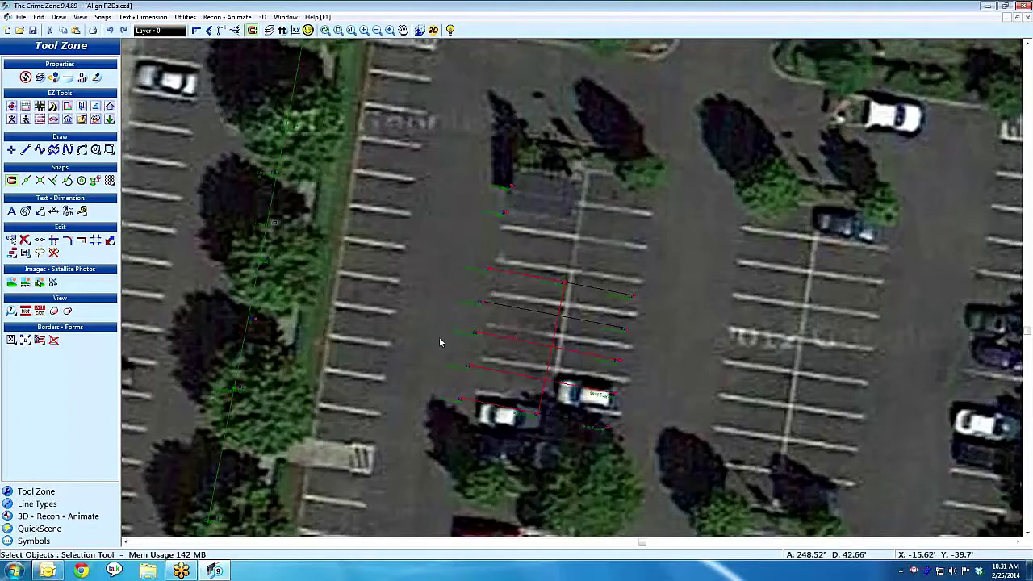
scroll(421, 332, down, 1)
middle_drag(421, 331, 572, 292)
scroll(519, 271, down, 1)
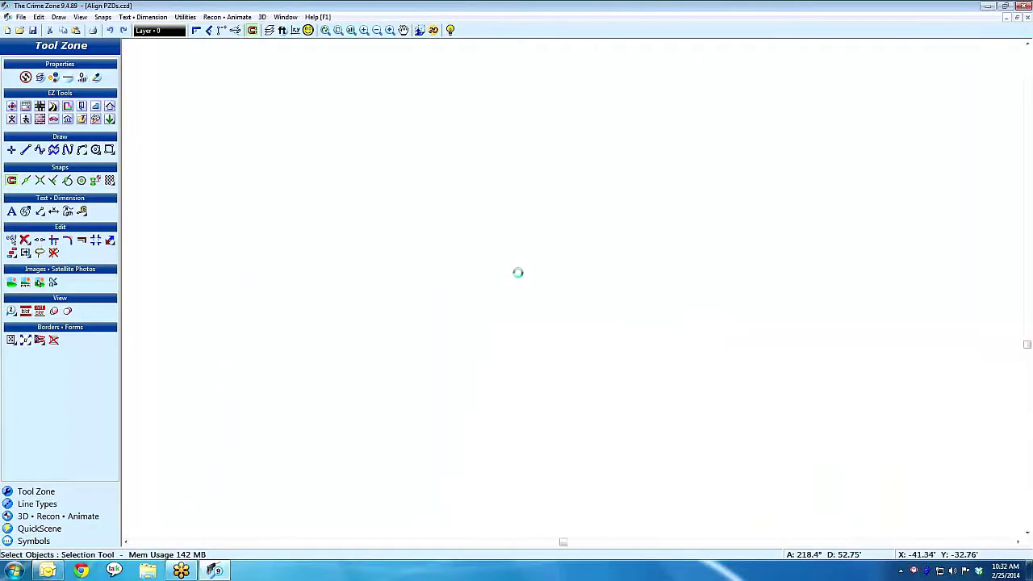
scroll(756, 288, up, 2)
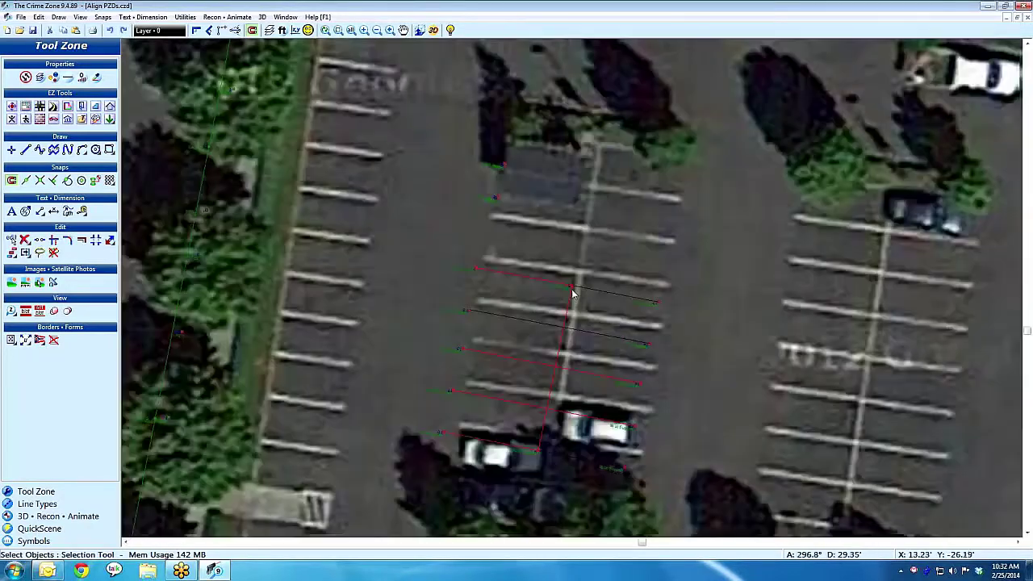
click(572, 287)
right_click(572, 287)
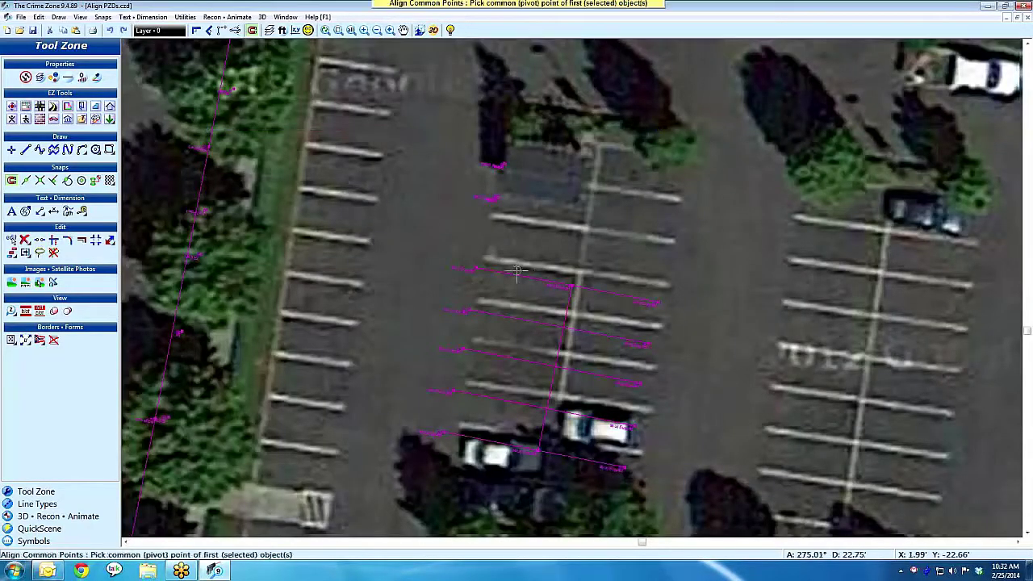
click(475, 268)
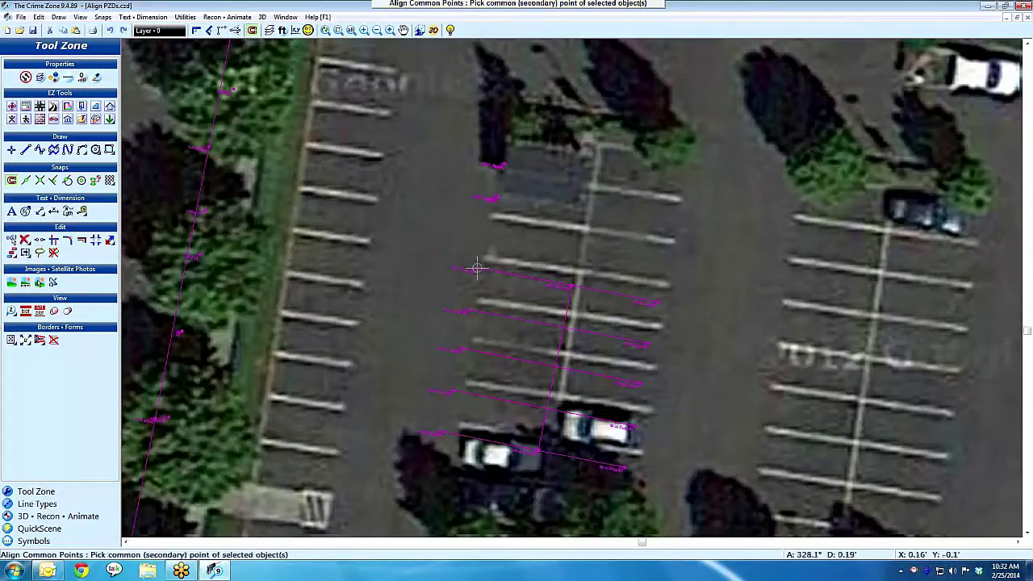
click(571, 284)
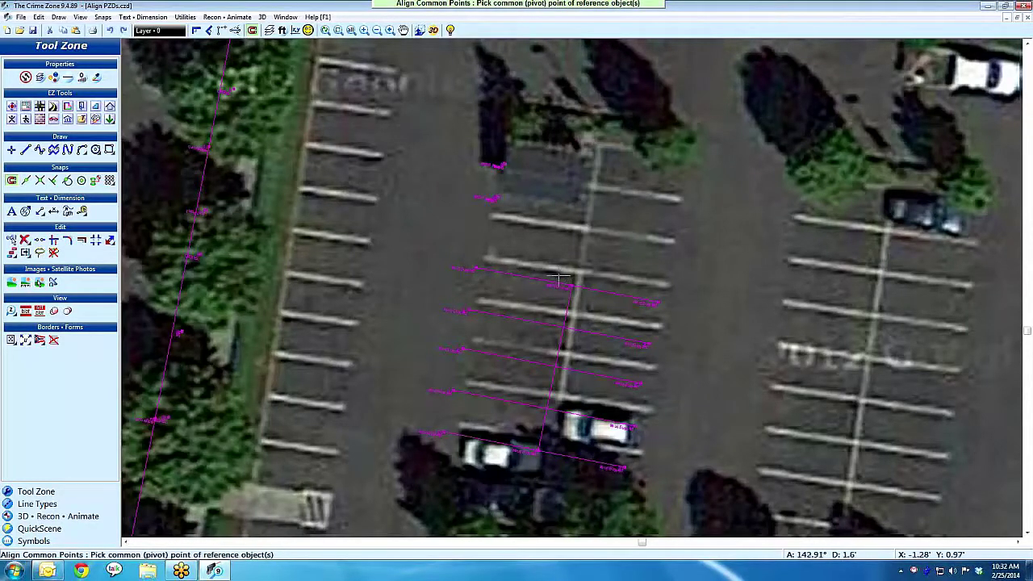
click(483, 258)
click(580, 270)
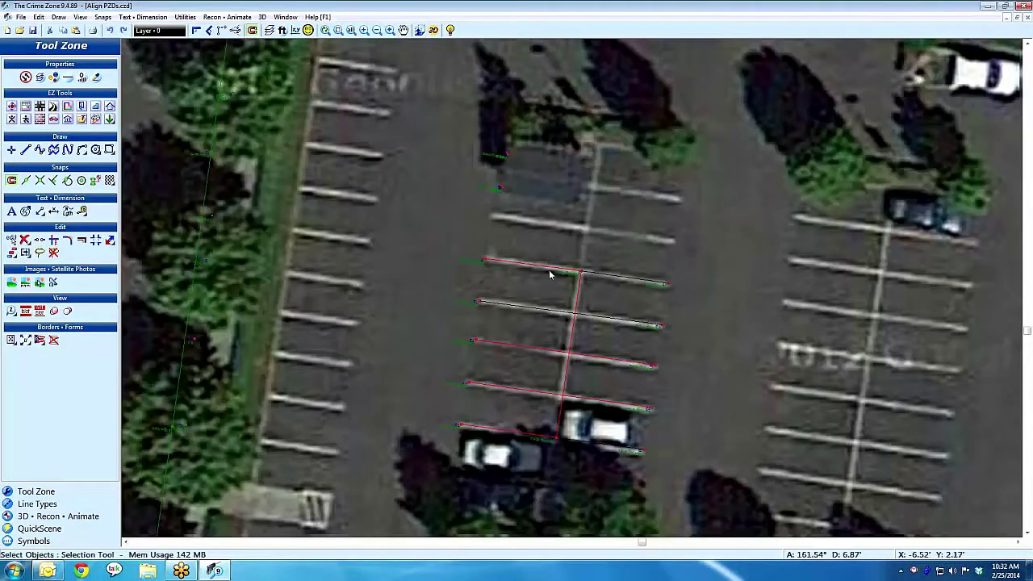
- Examine how the curved curb line fits the street corner in the satellite image
middle_click(539, 301)
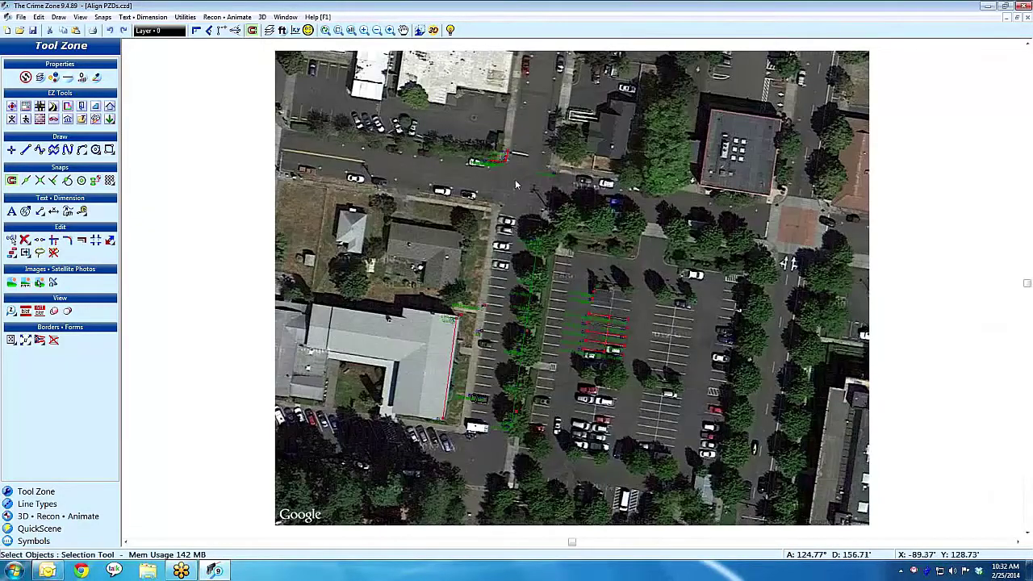
key(z)
click(534, 138)
click(461, 186)
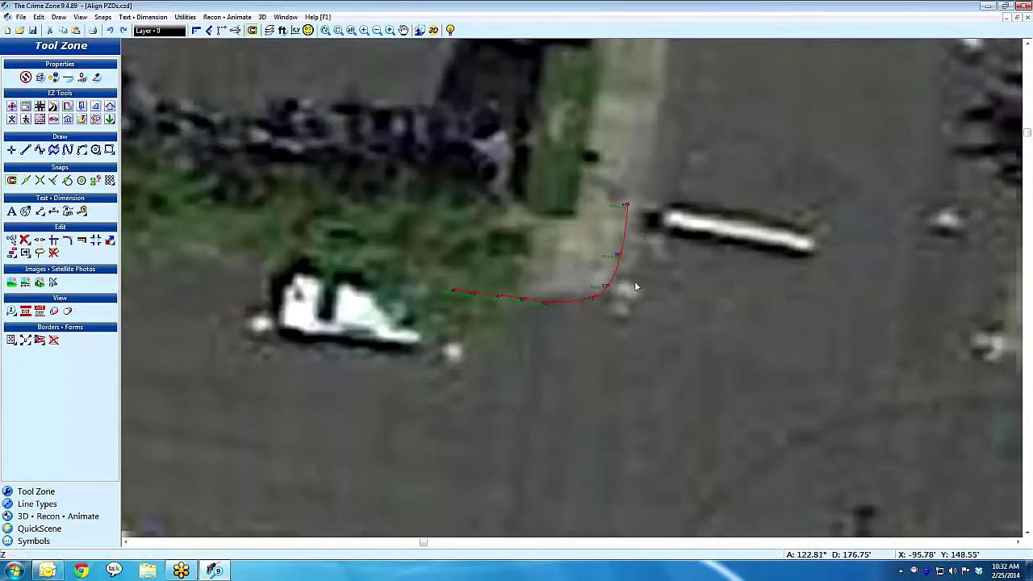
scroll(600, 292, down, 5)
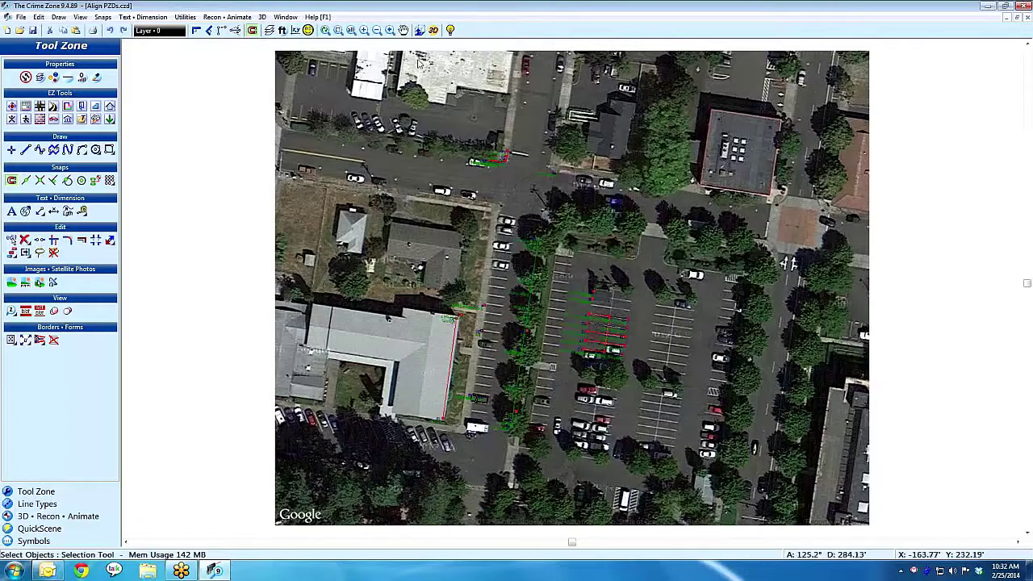
- Inspect the aligned survey and satellite image in 3D from several sides, and return to the 2D drawing
click(435, 30)
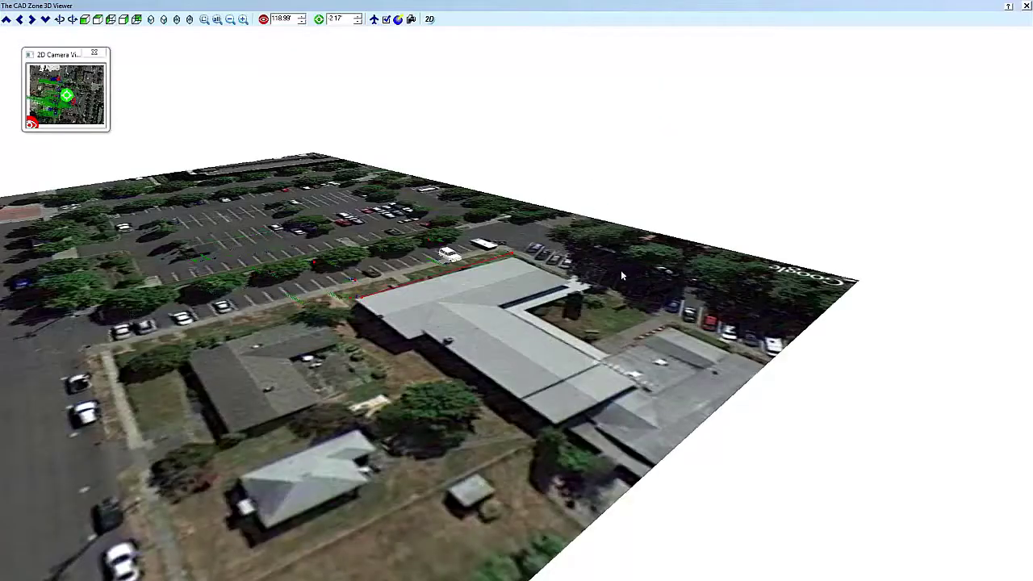
drag(581, 265, 678, 242)
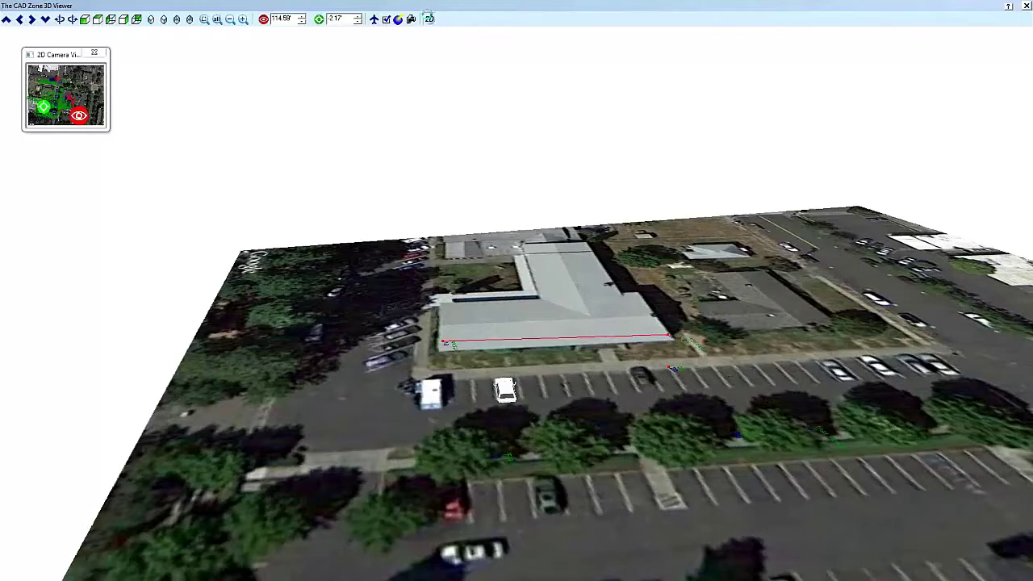
click(430, 19)
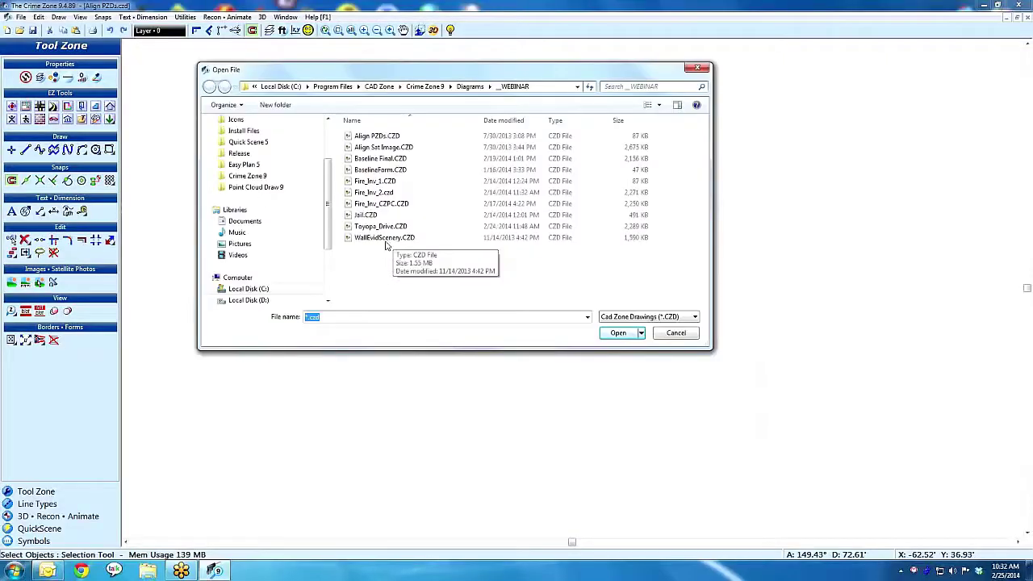
- Open WallEvidScenery.CZD and inspect its building fronts, mixer truck and highway sign in 3D before returning to 2D
double_click(369, 364)
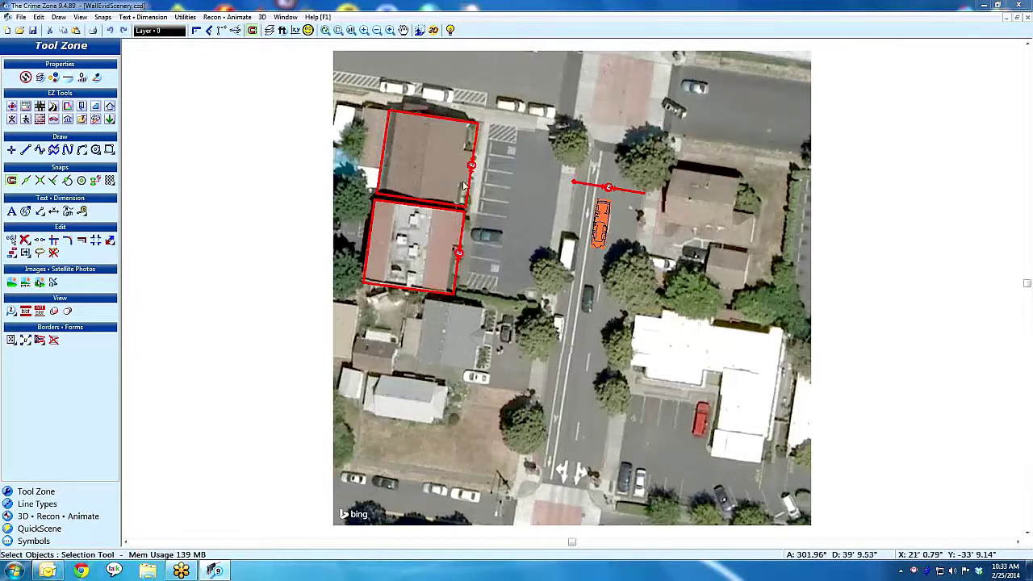
click(434, 30)
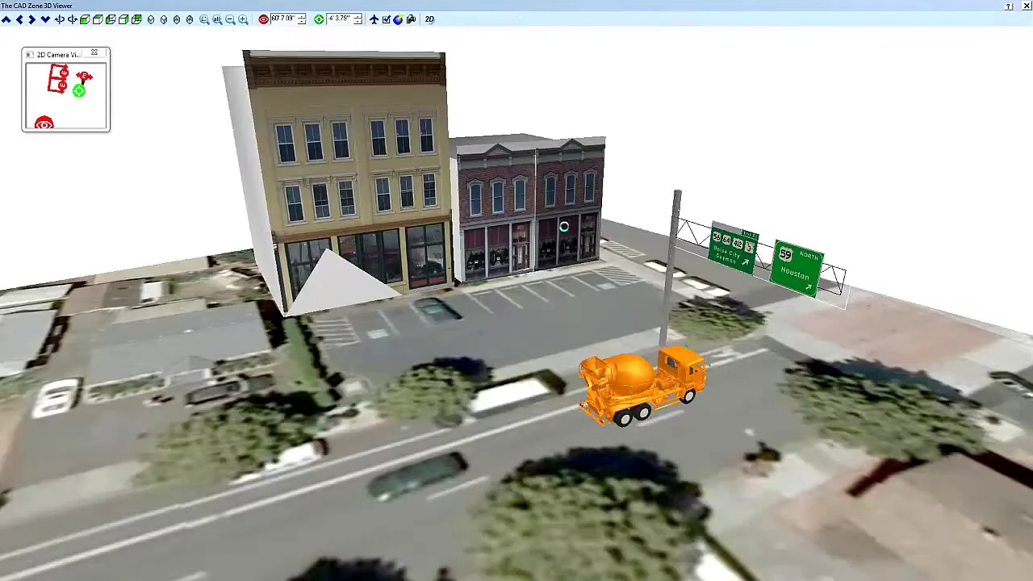
drag(567, 264, 507, 281)
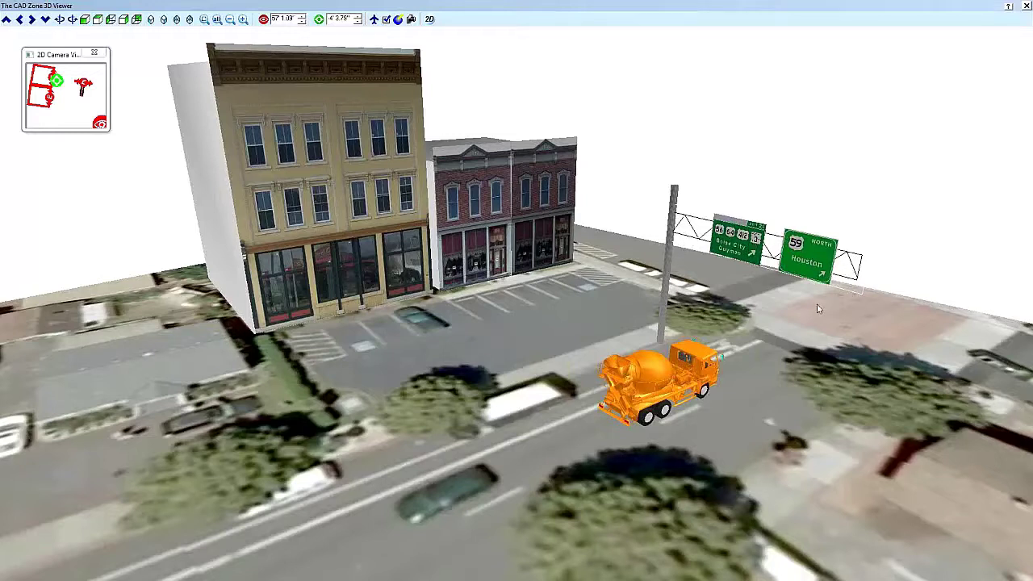
scroll(765, 380, up, 2)
scroll(765, 381, up, 1)
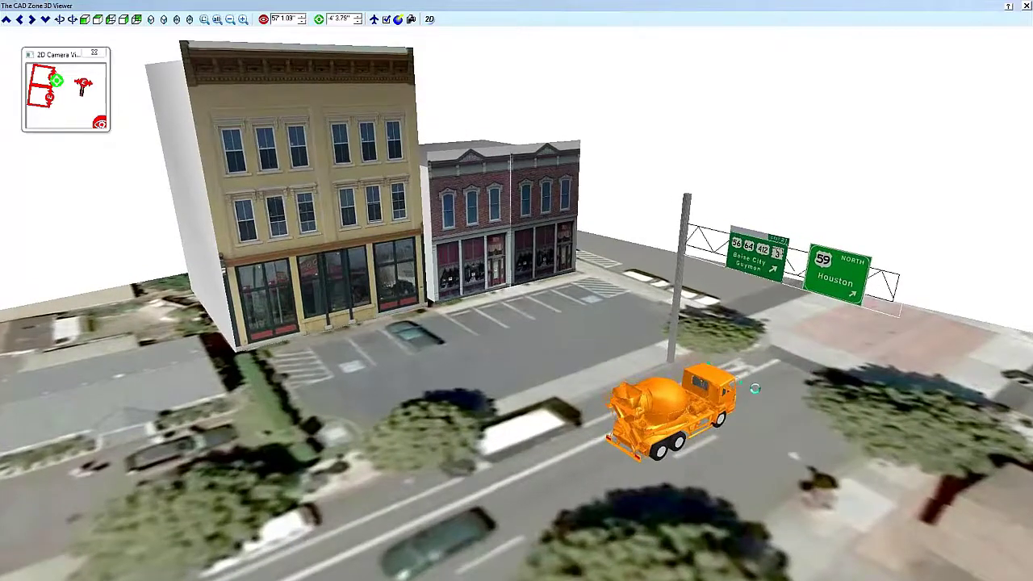
middle_drag(754, 388, 730, 420)
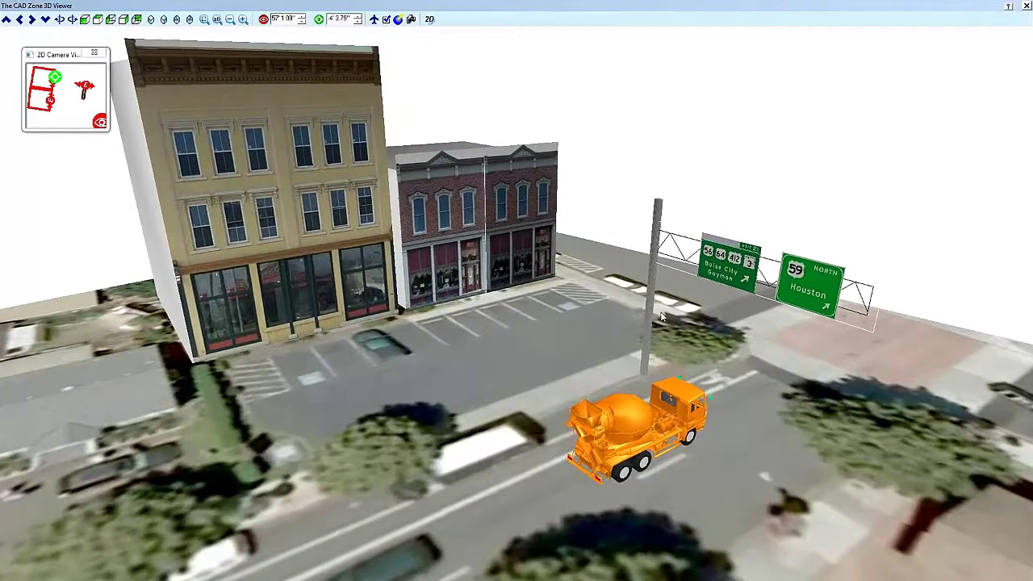
drag(652, 323, 648, 322)
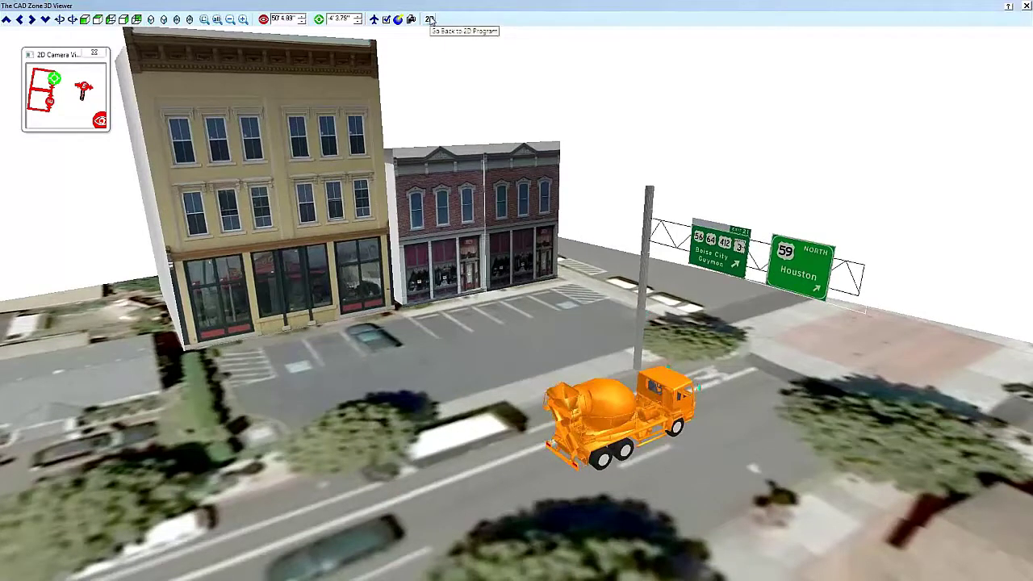
click(430, 17)
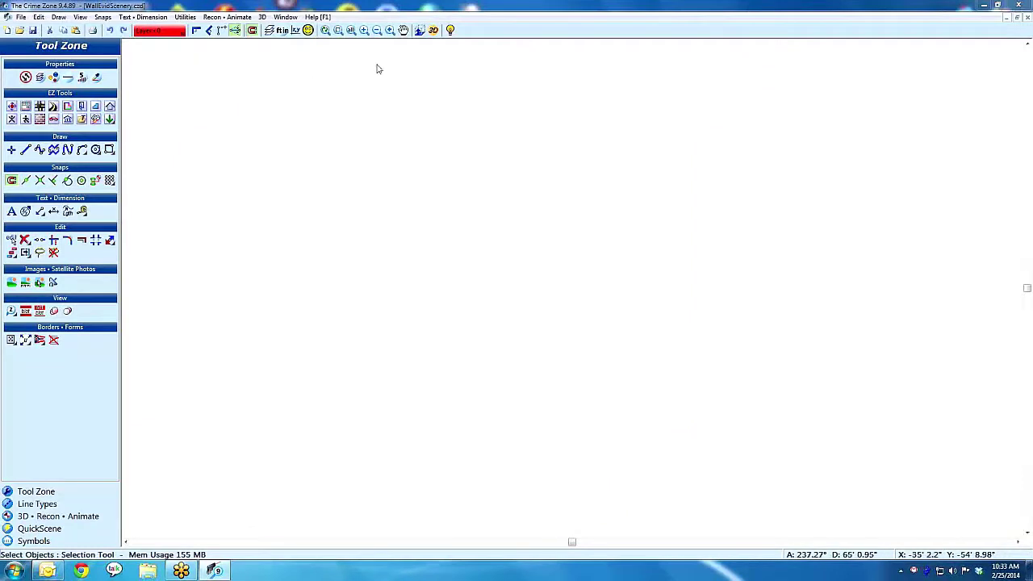
- Open Jail.CZD and inspect the cells, railings and dayroom tables in 3D before returning to 2D
click(20, 30)
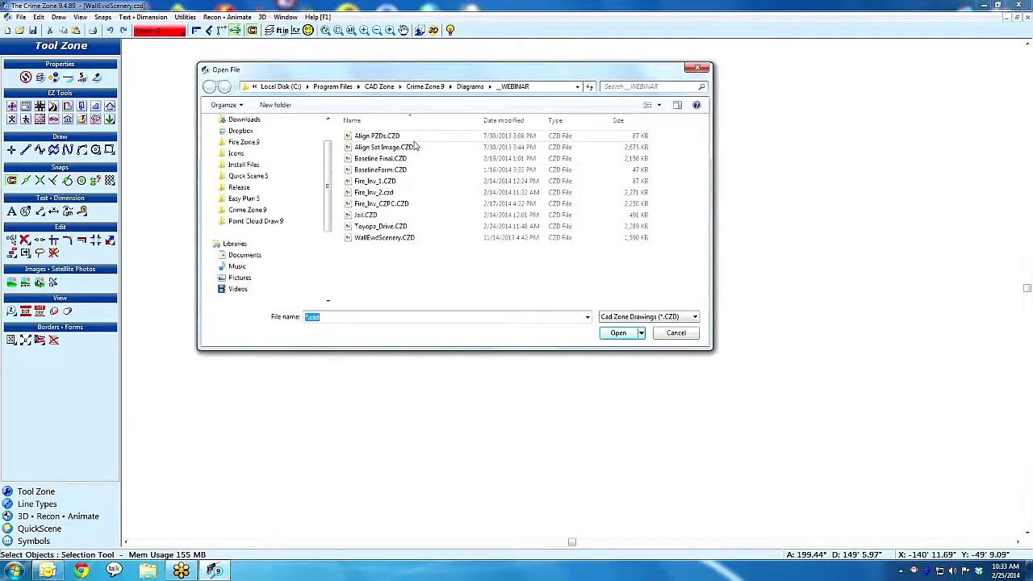
double_click(367, 215)
click(578, 311)
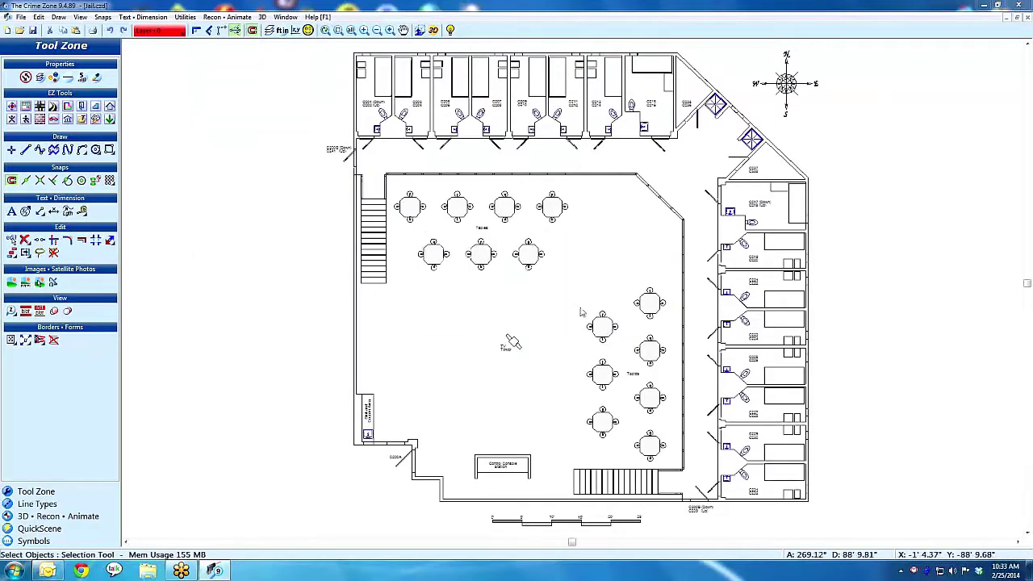
click(433, 30)
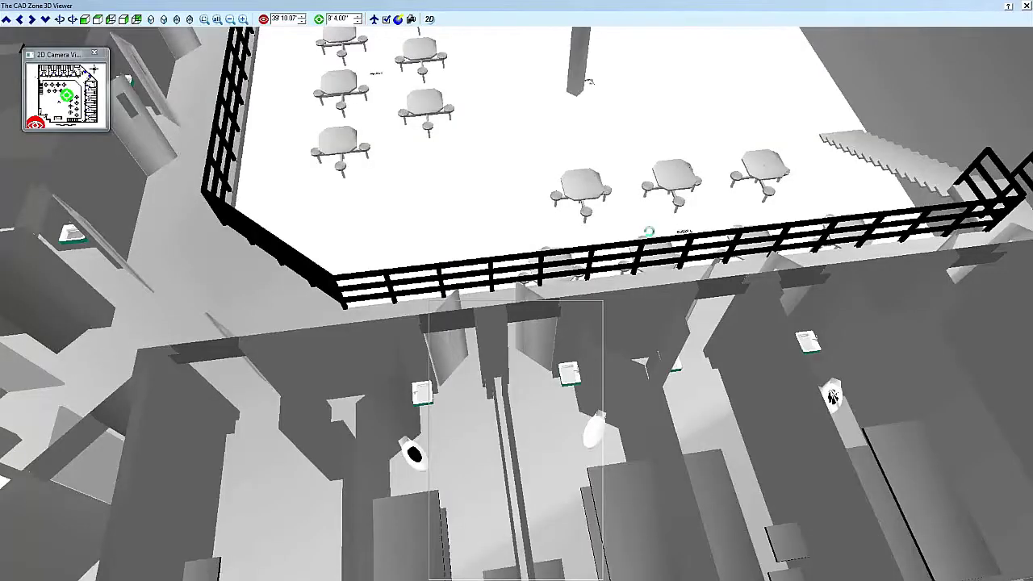
drag(648, 232, 331, 348)
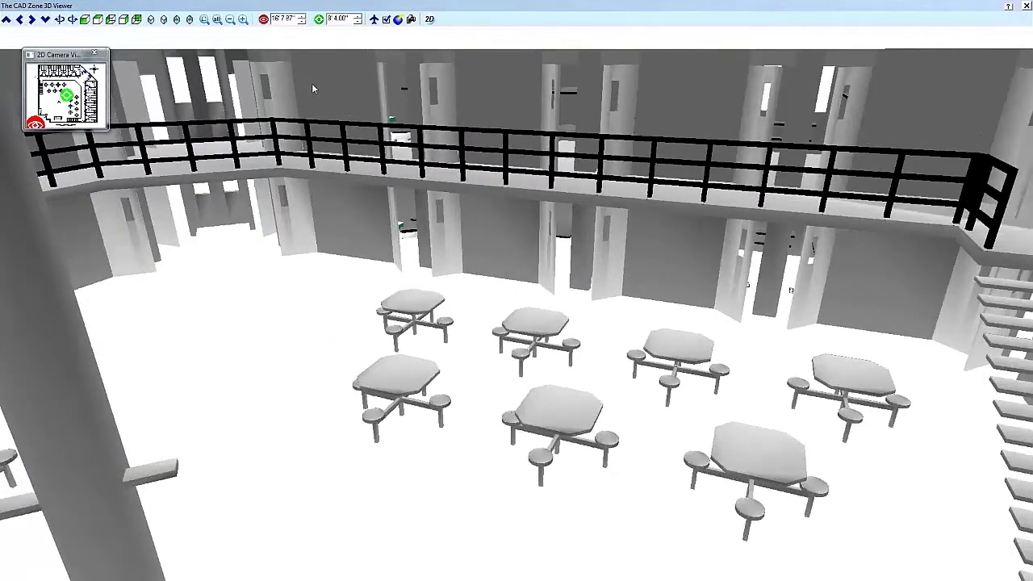
click(430, 20)
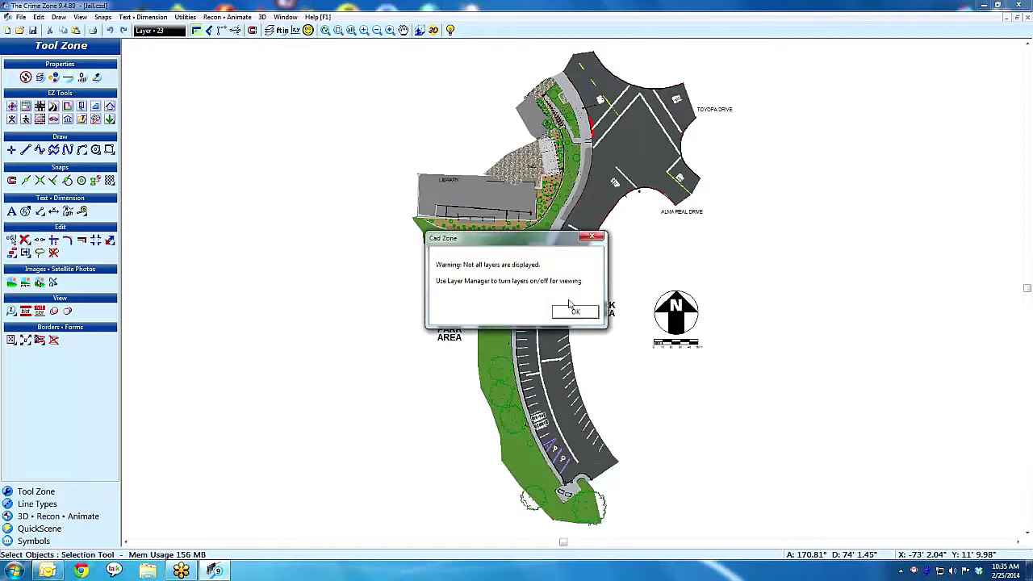
- Open the Toyopa_Drive drawing and inspect its road, trees and library in 3D from different angles
click(571, 307)
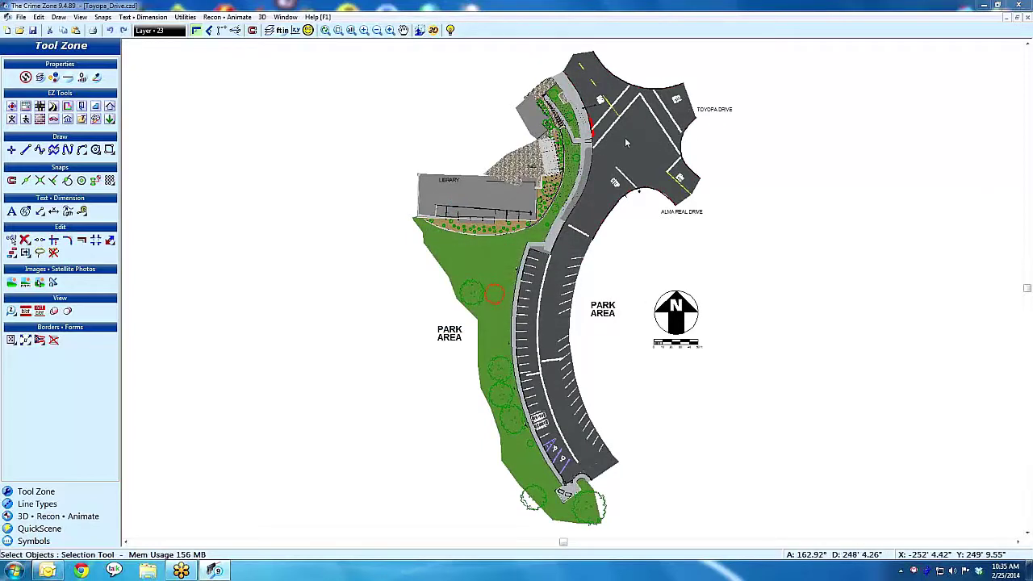
click(433, 29)
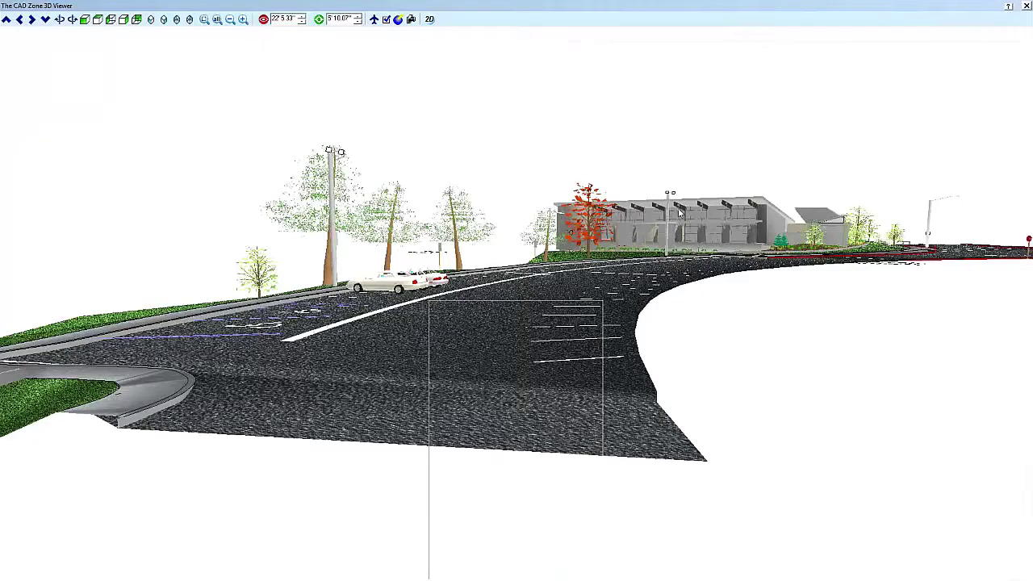
drag(679, 211, 751, 245)
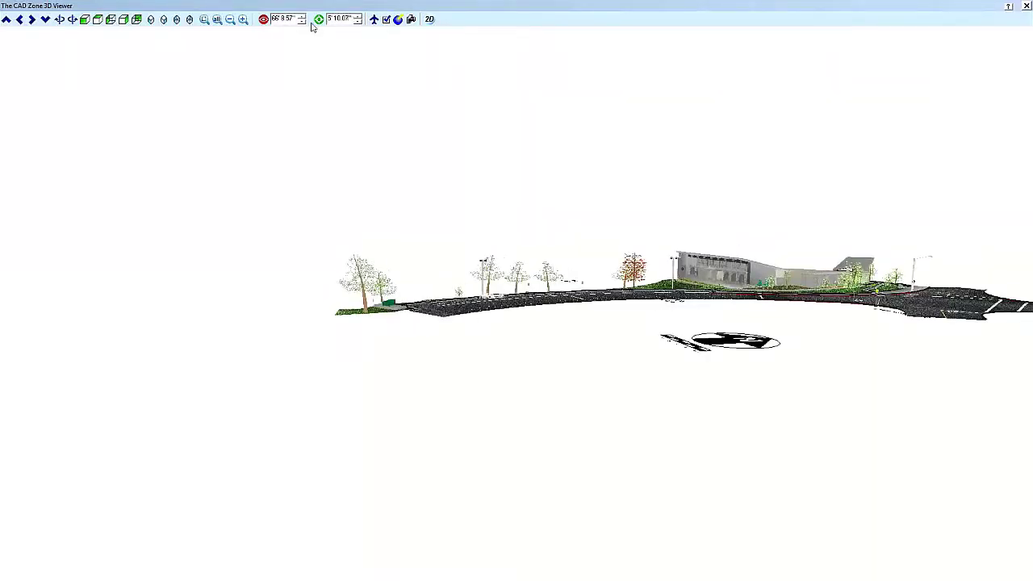
- Frame the library's front in 3D, capture a snapshot and place it in the empty area east of the road in the 2D drawing
drag(519, 150, 885, 342)
drag(869, 378, 849, 397)
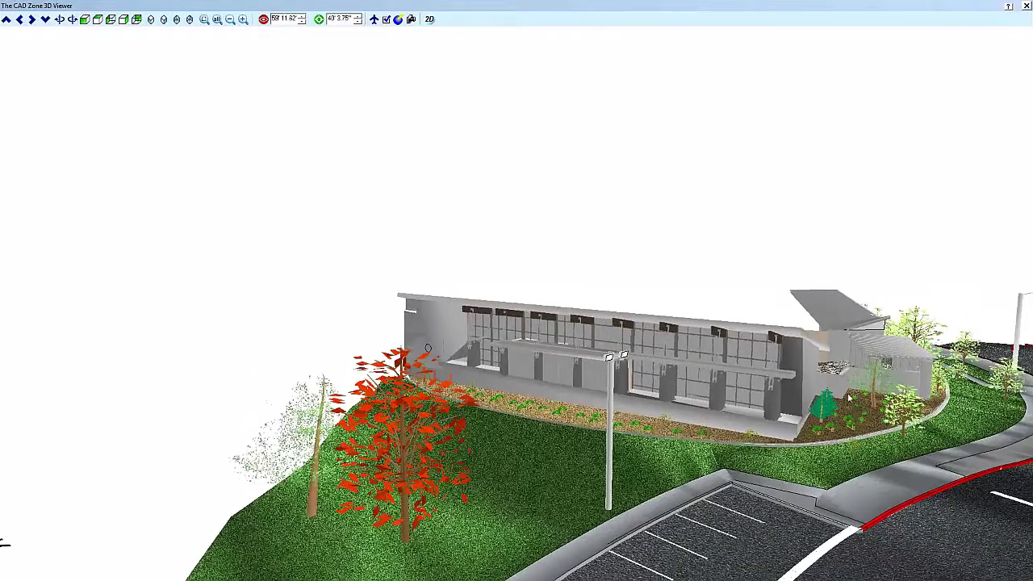
click(429, 20)
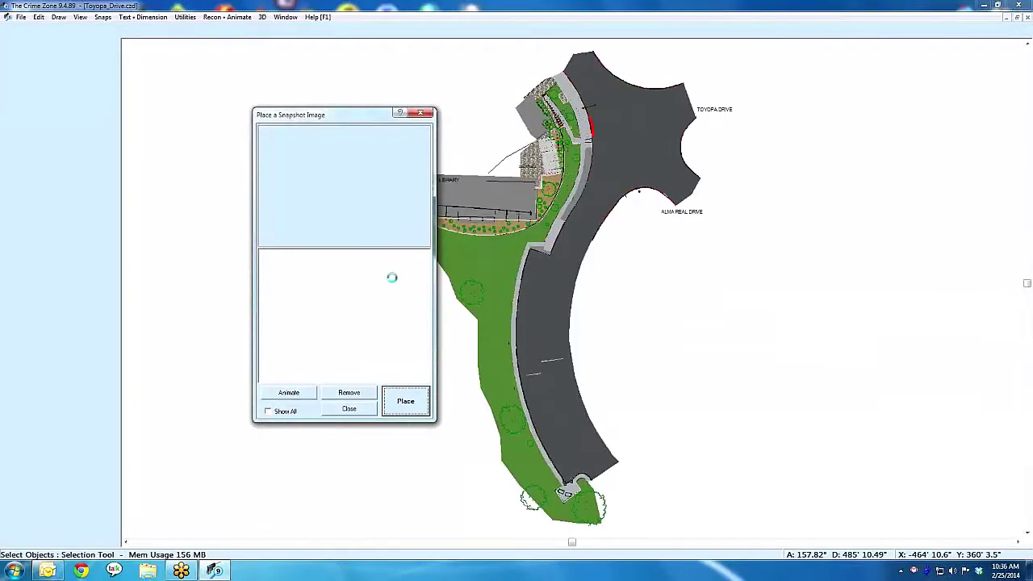
click(405, 402)
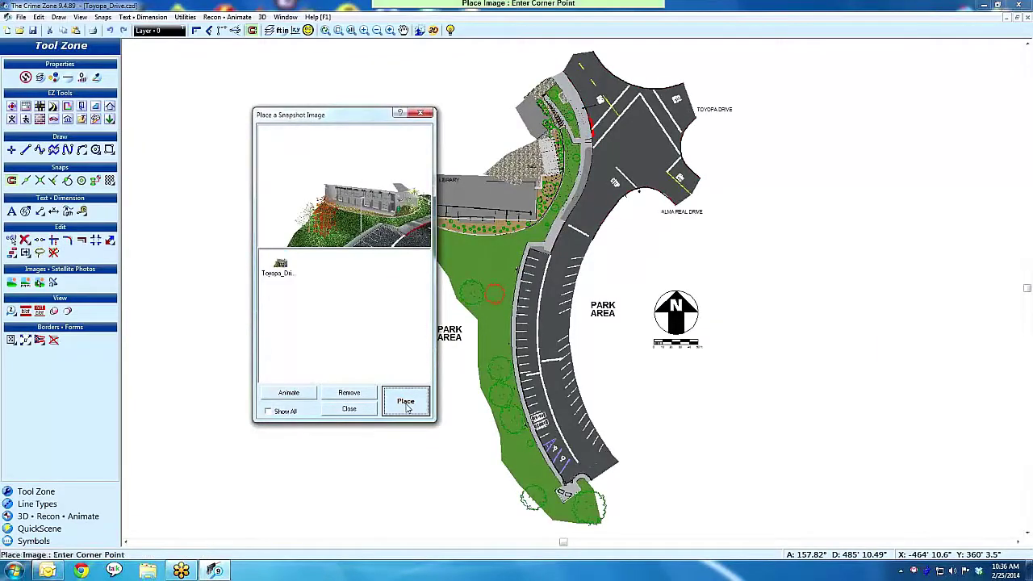
click(743, 288)
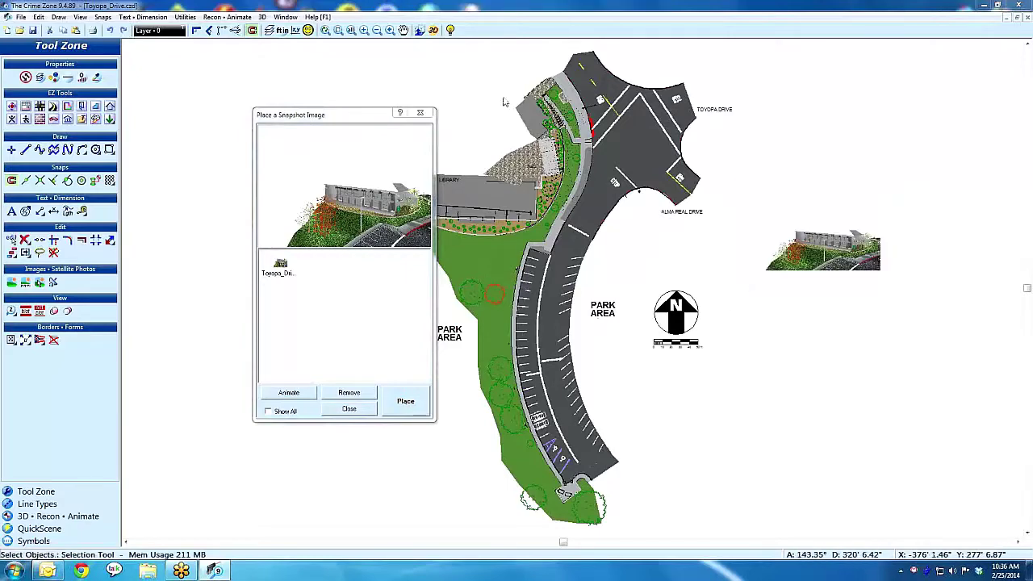
- Place the photo DSCF0026.jpg directly below the library snapshot, at a similar width
key(w)
click(763, 190)
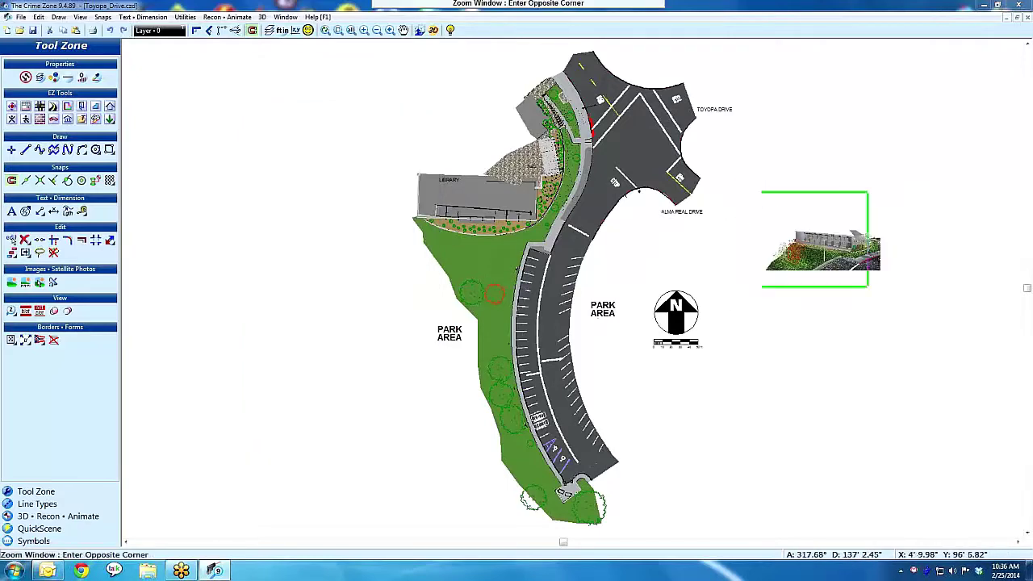
click(899, 339)
scroll(646, 471, down, 1)
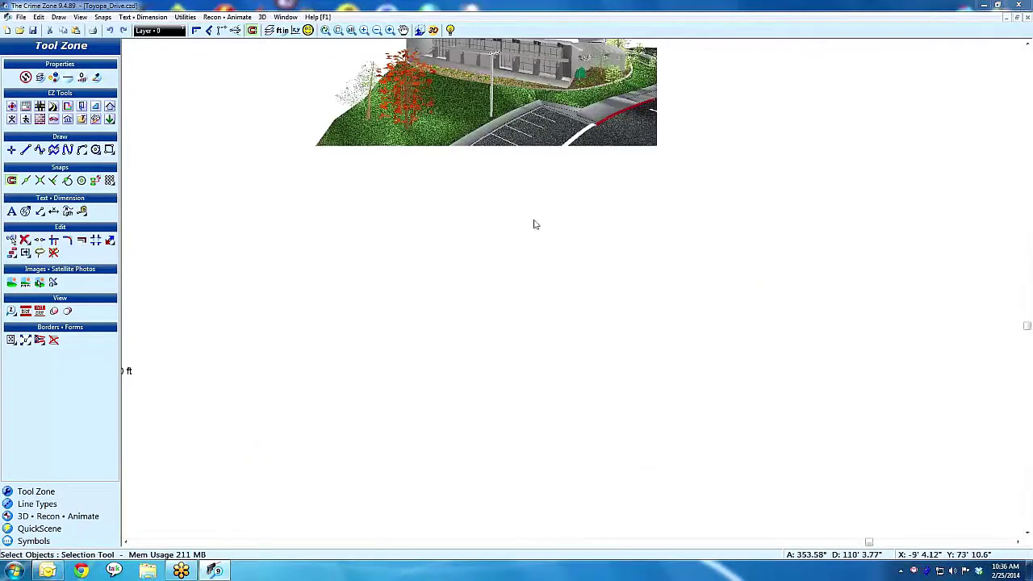
scroll(535, 221, up, 1)
key(b)
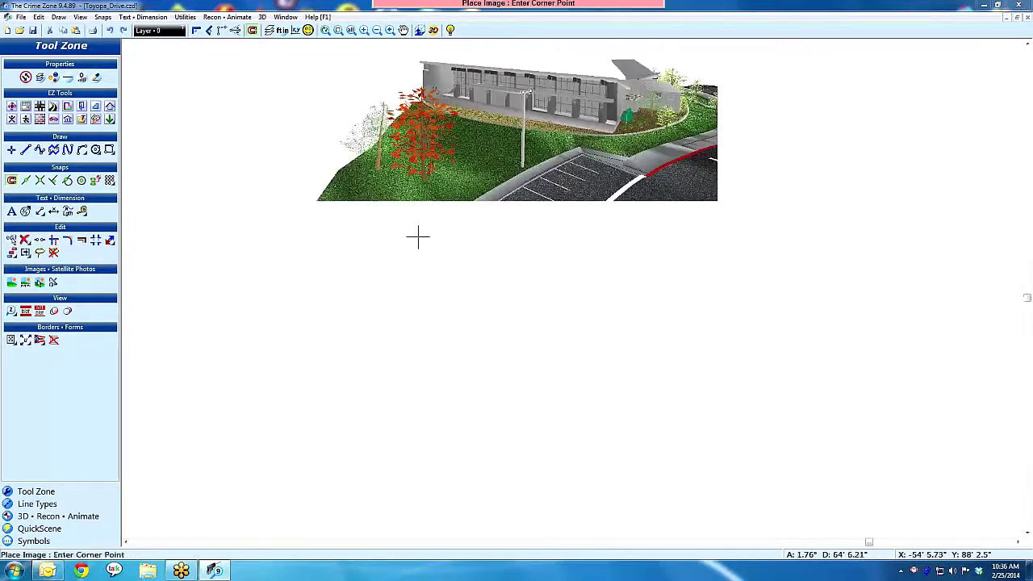
click(323, 214)
click(741, 468)
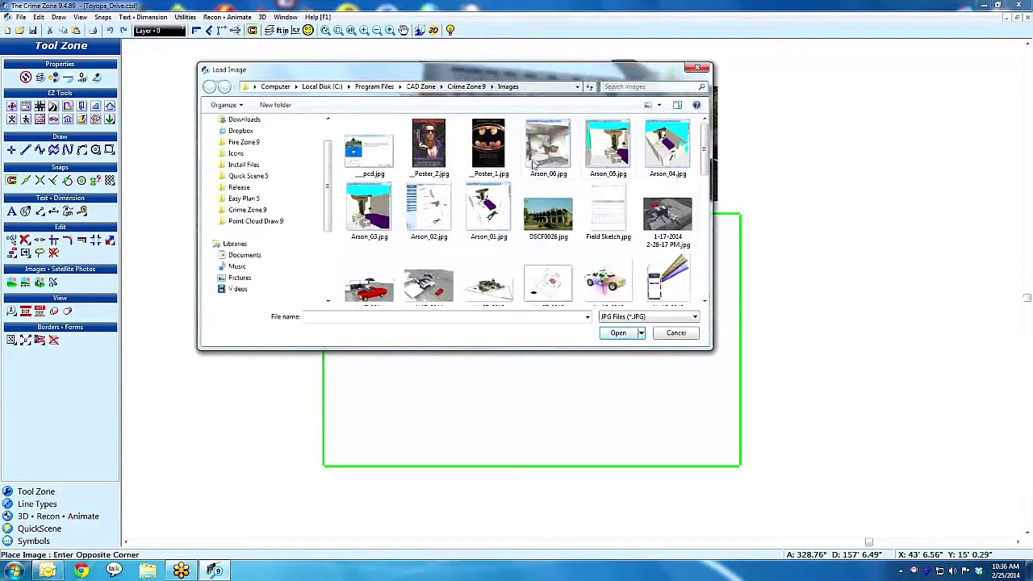
mouse_move(707, 145)
mouse_down()
mouse_move(708, 172)
mouse_move(709, 162)
mouse_up()
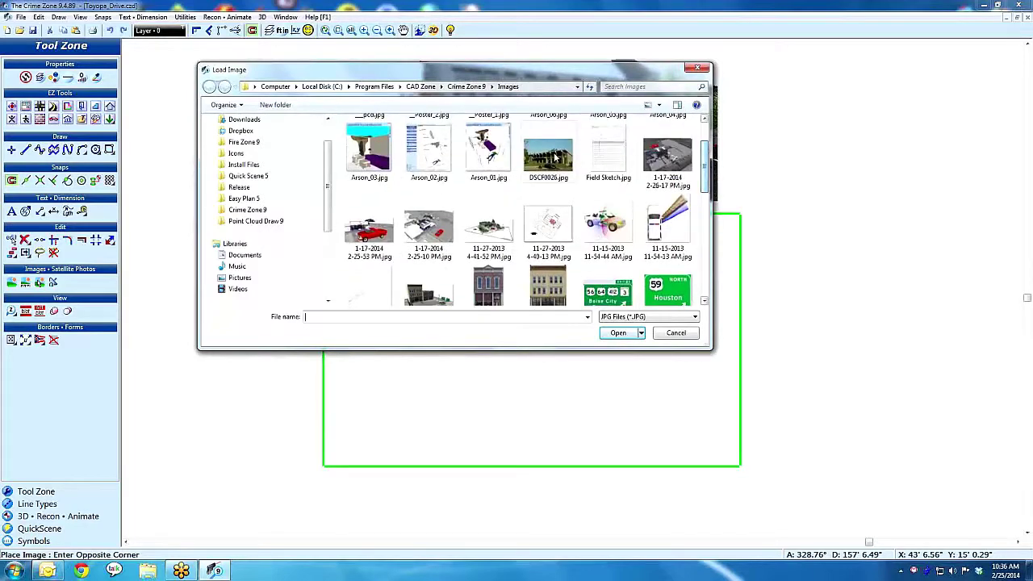
click(556, 156)
double_click(555, 158)
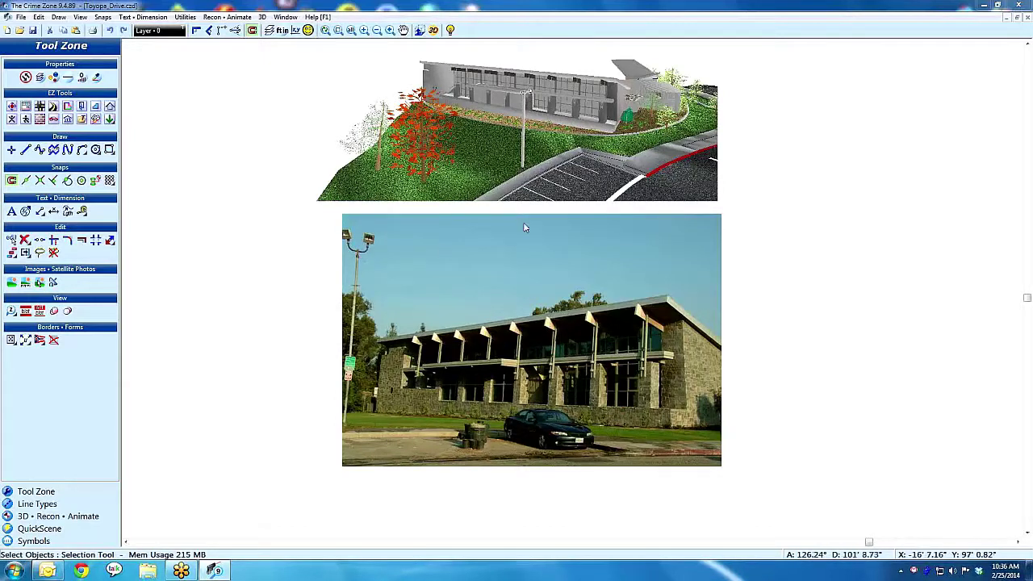
- Show the full Toyopa_Drive drawing and erase all of its contents
key(z)
key(a)
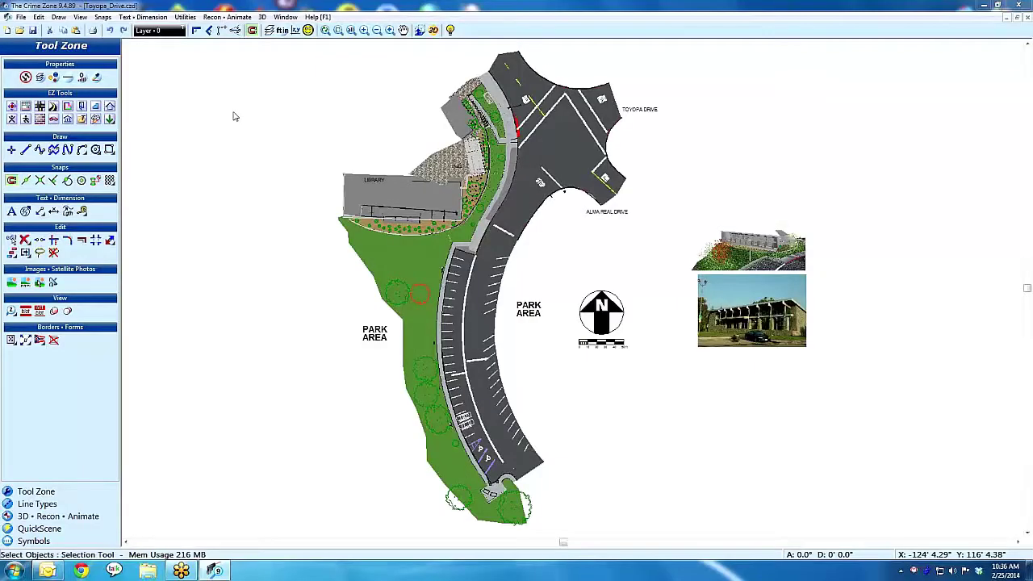
key(d)
key(x)
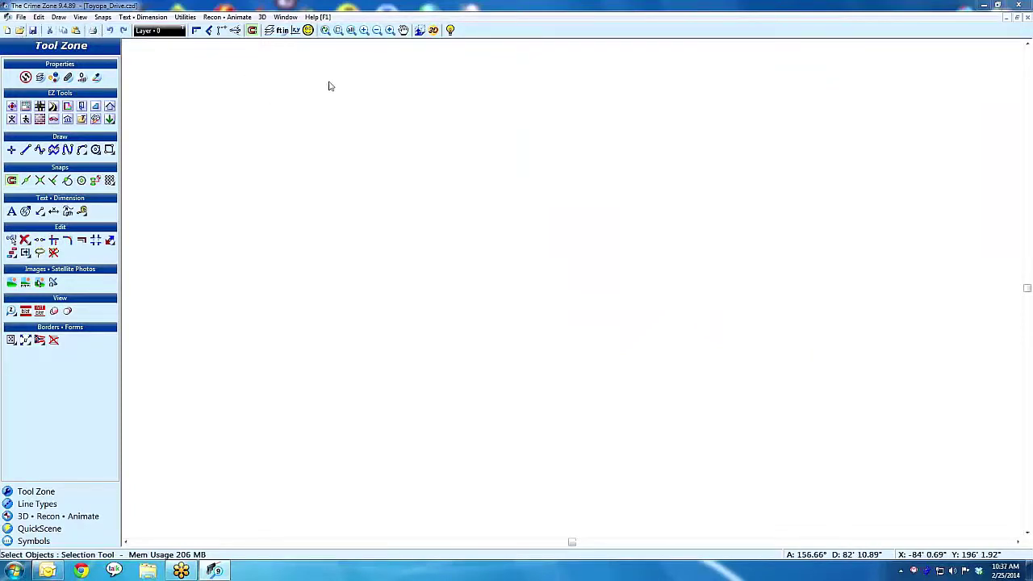
- Open Fire_Inv_1.CZD and inspect the sofa, walls and char and smoke outlines in 3D before returning to 2D
key(ctrl+o)
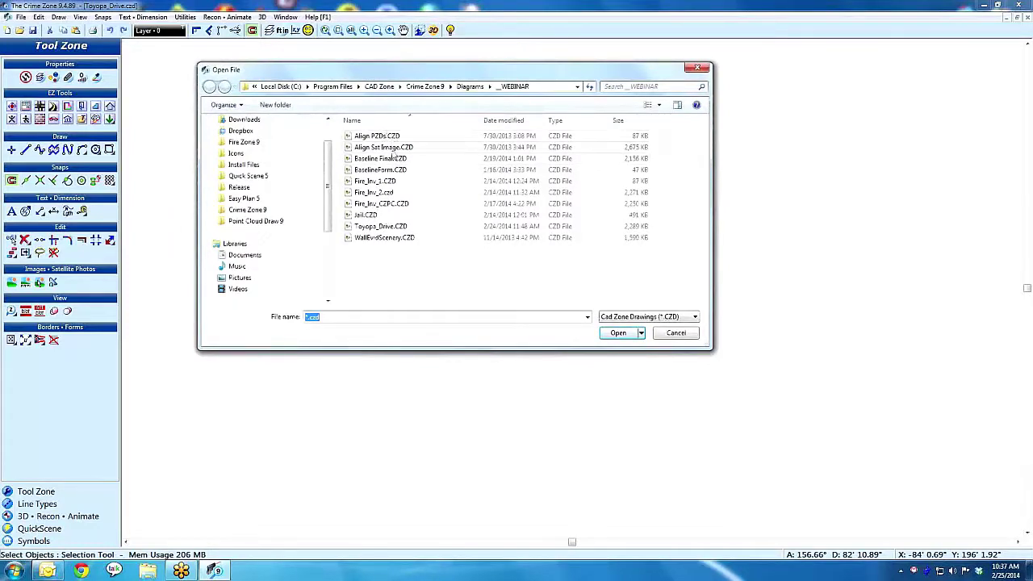
double_click(381, 183)
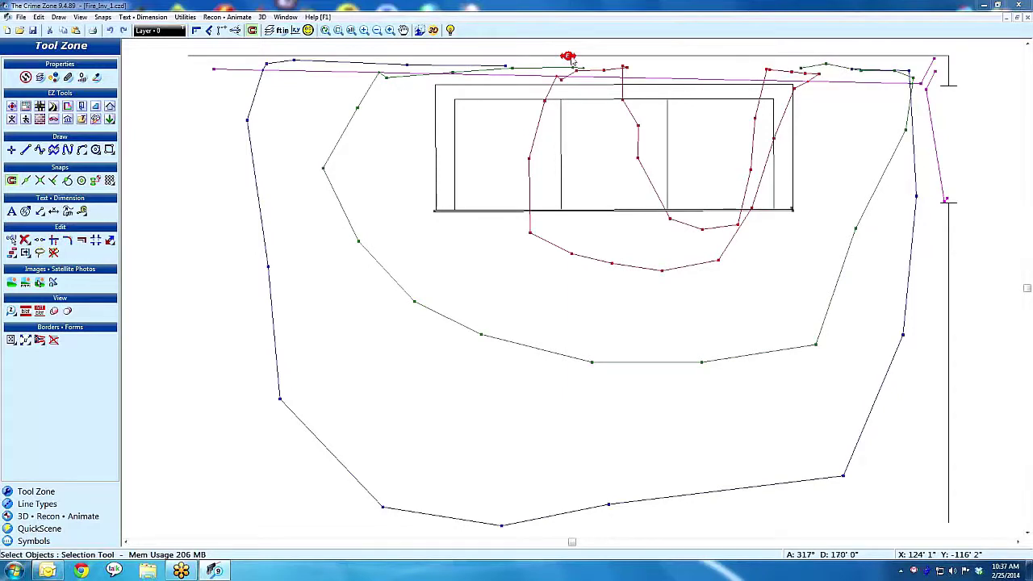
click(433, 31)
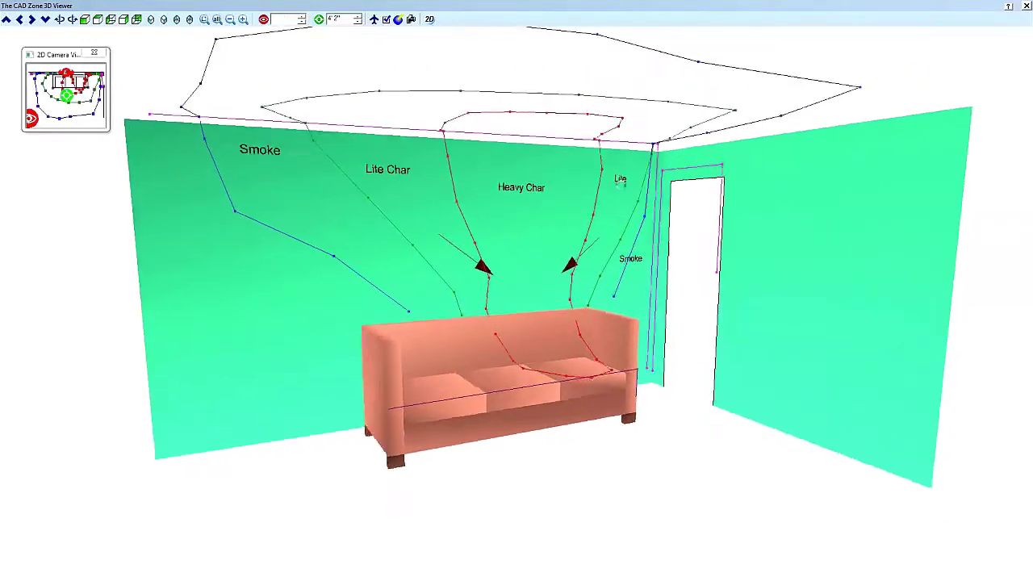
drag(617, 181, 651, 215)
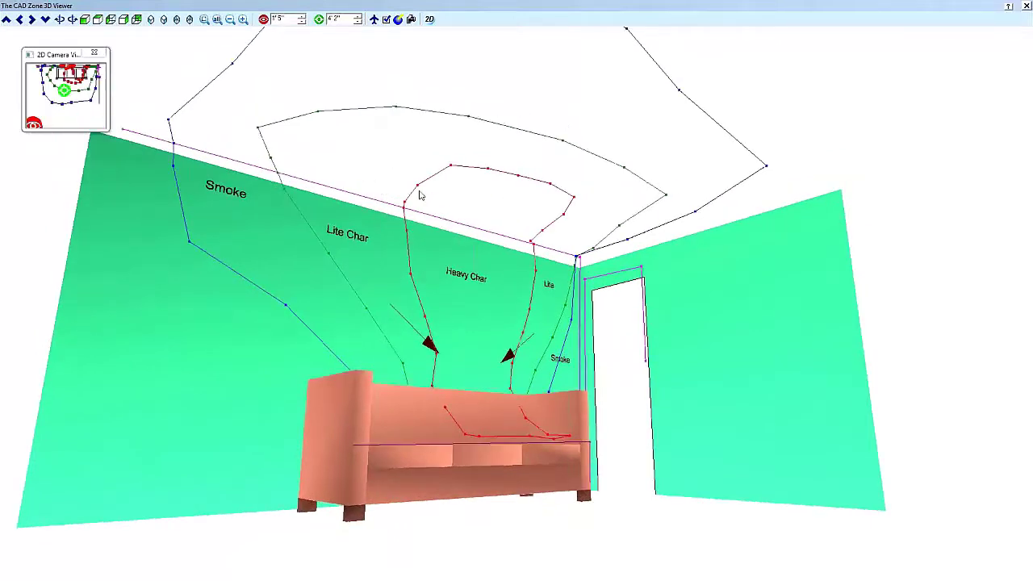
click(430, 20)
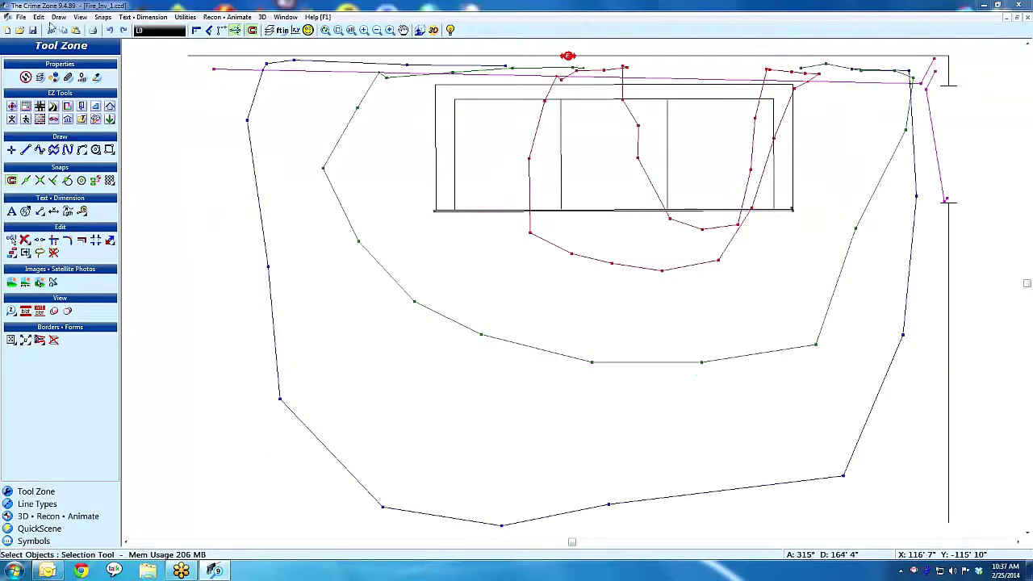
- Open Fire_Inv_2.czd and inspect the kitchen, the body and the charring patterns on walls and floor in 3D
click(19, 30)
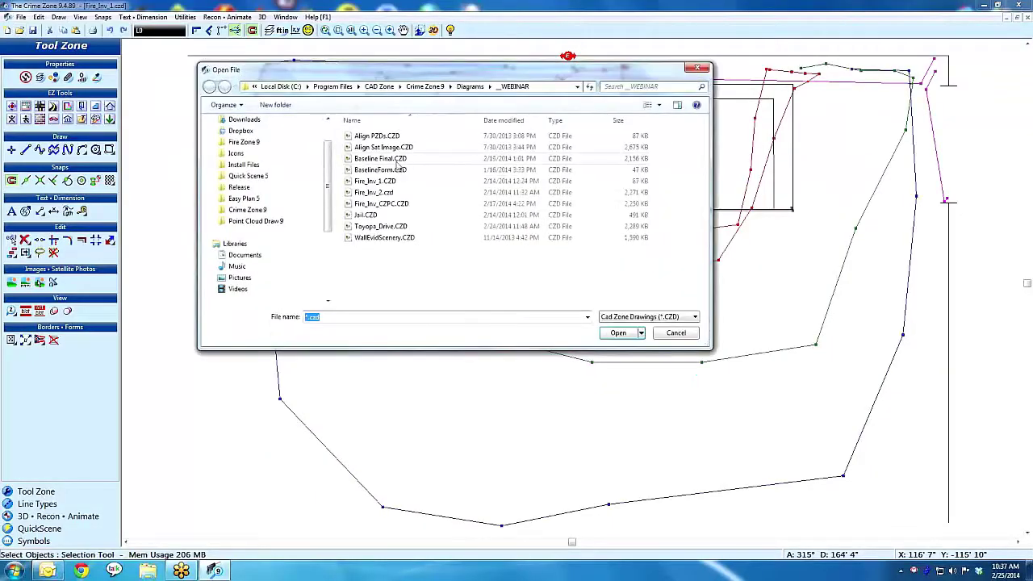
click(388, 192)
double_click(388, 192)
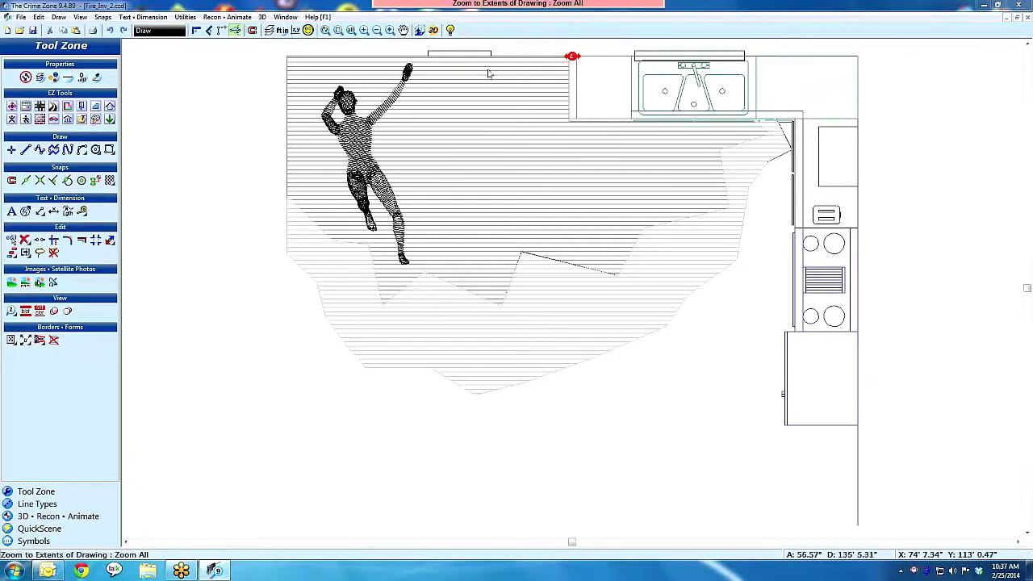
click(433, 30)
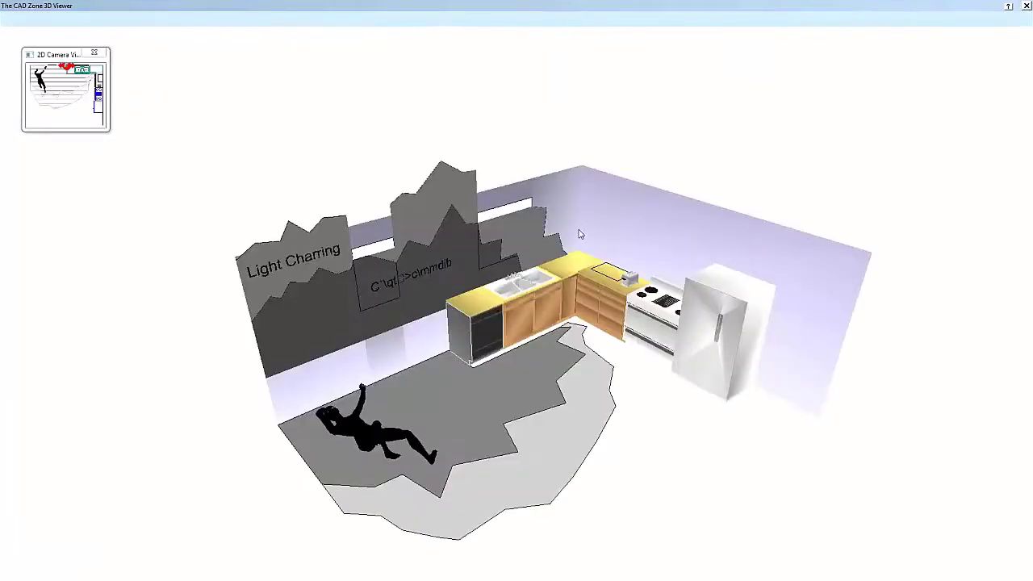
drag(538, 285, 549, 332)
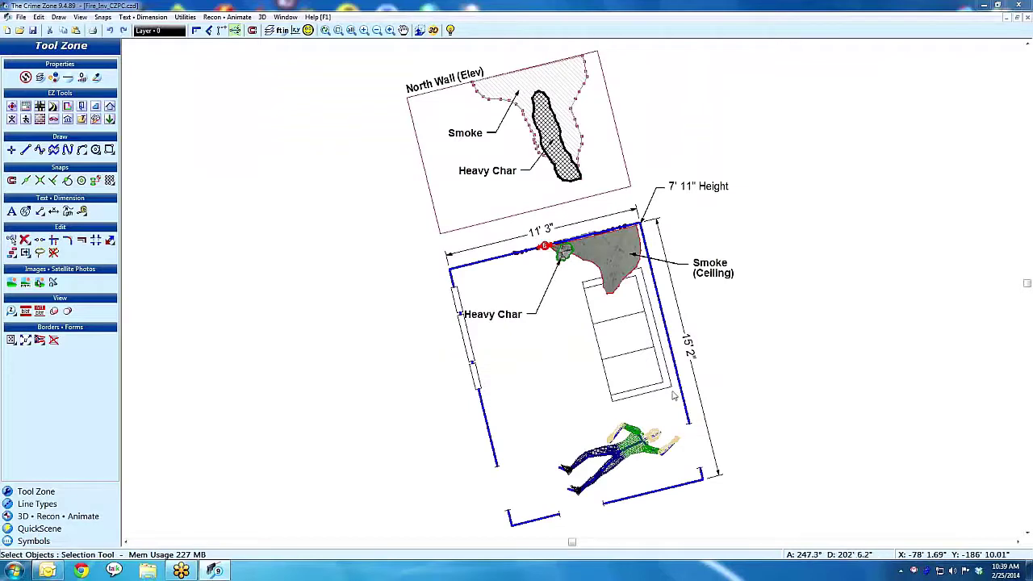
- Examine the body, ceiling smoke area, heavy char and north wall elevation in the Fire_Inv_CZPC floor plan
scroll(680, 391, up, 1)
scroll(524, 360, up, 1)
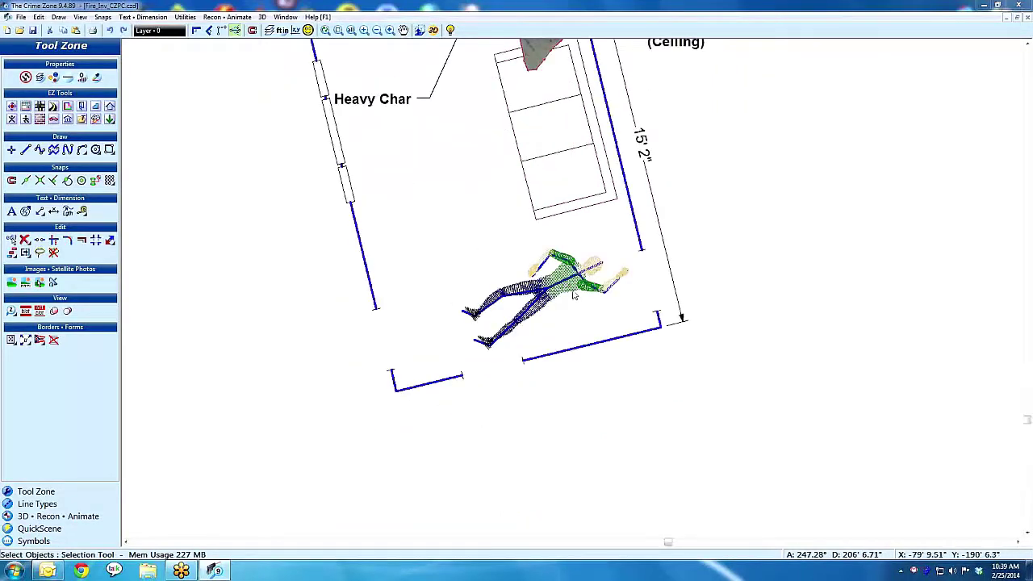
middle_drag(544, 225, 529, 336)
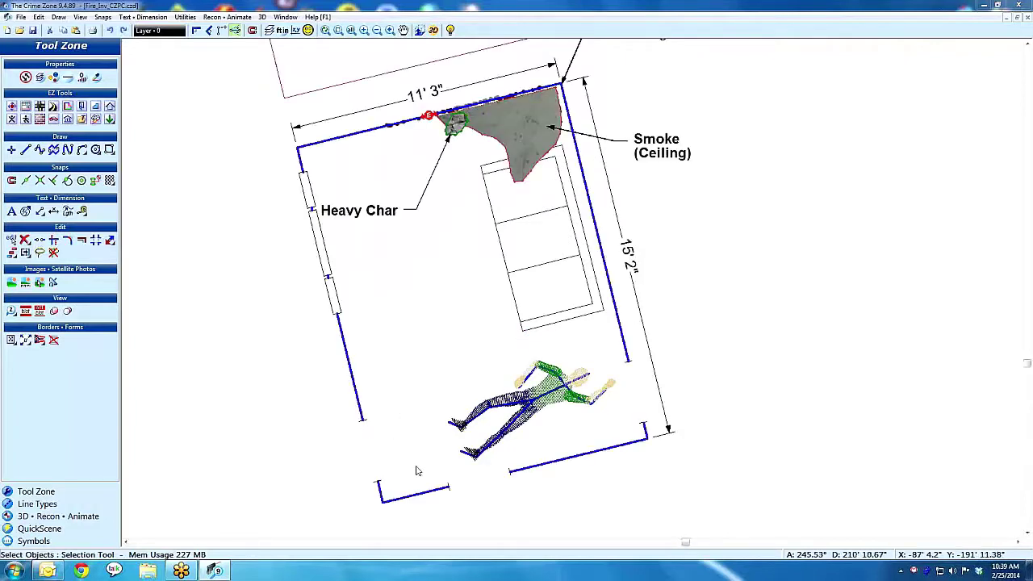
mouse_move(445, 265)
middle_down()
mouse_move(433, 327)
mouse_move(380, 302)
mouse_move(383, 310)
middle_up()
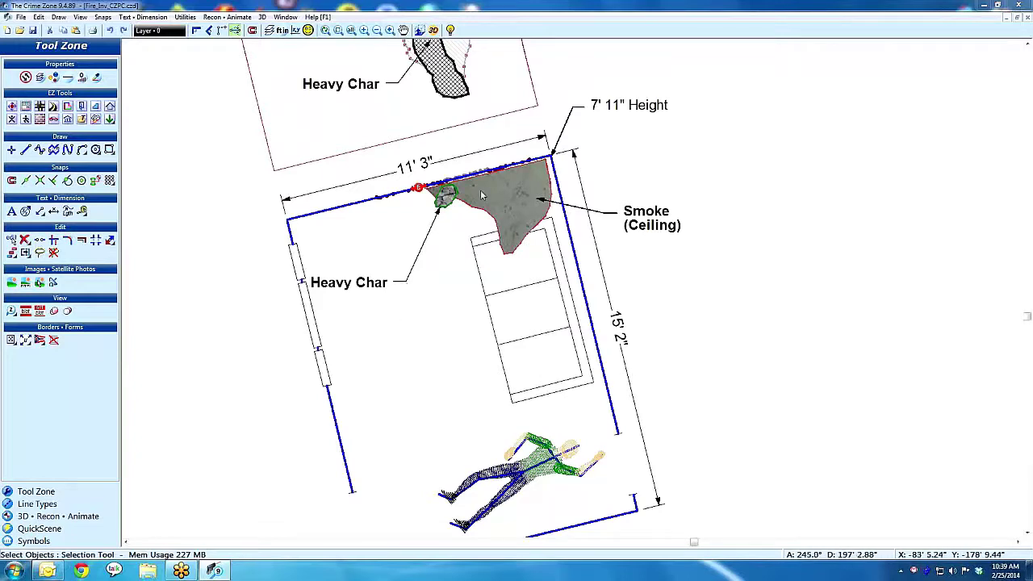
scroll(549, 211, down, 1)
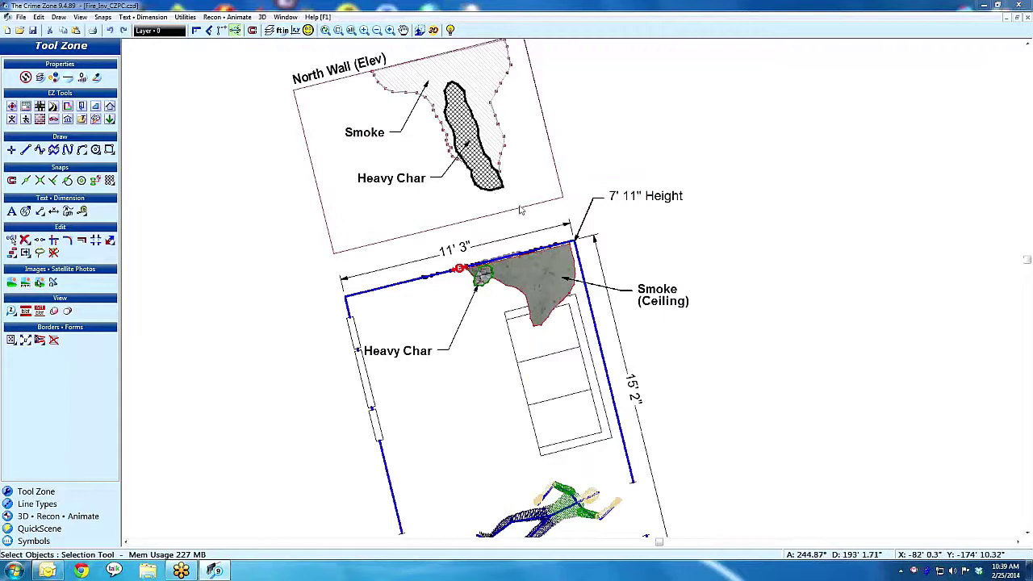
middle_drag(579, 215, 586, 249)
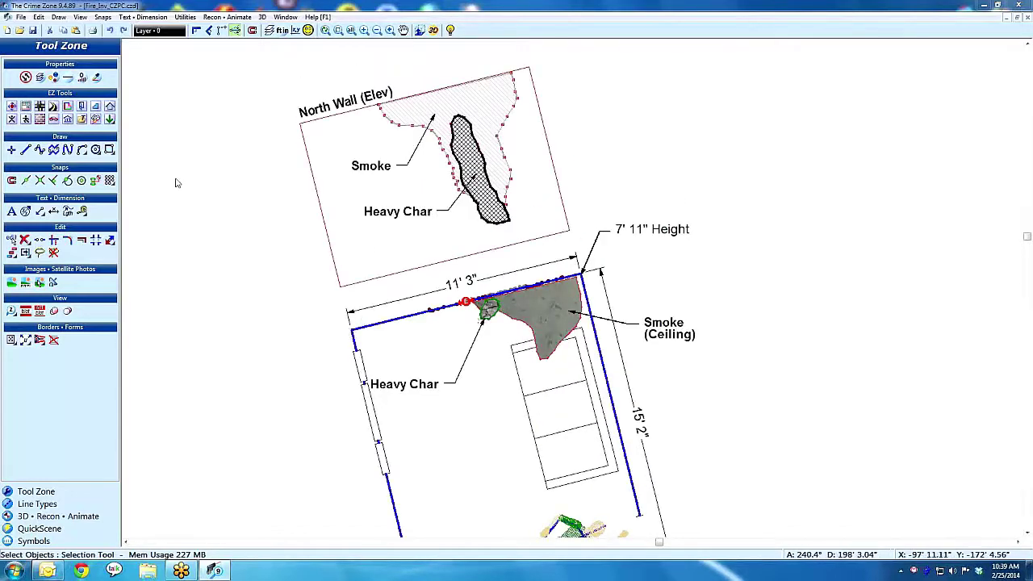
click(111, 150)
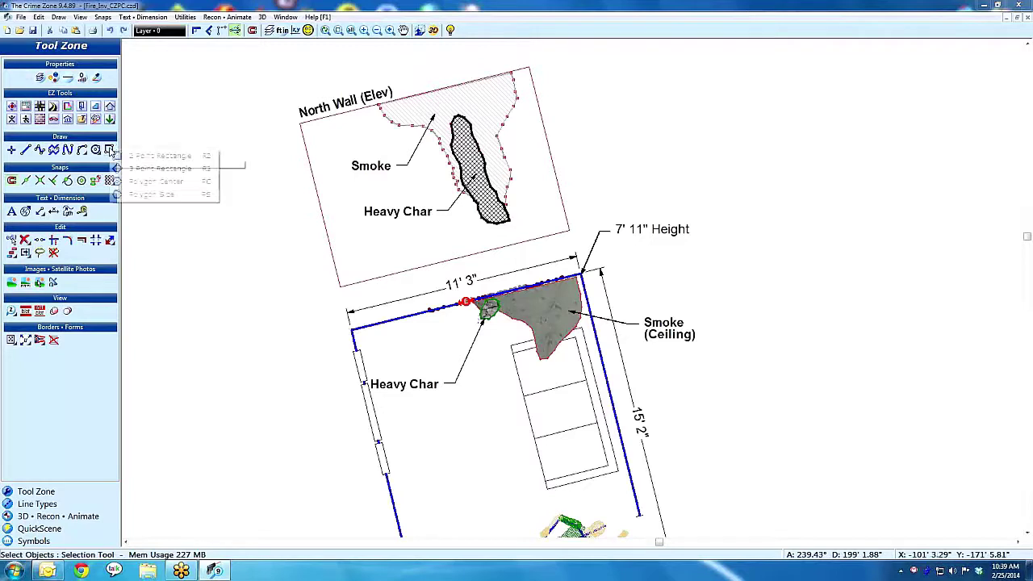
click(161, 168)
click(352, 329)
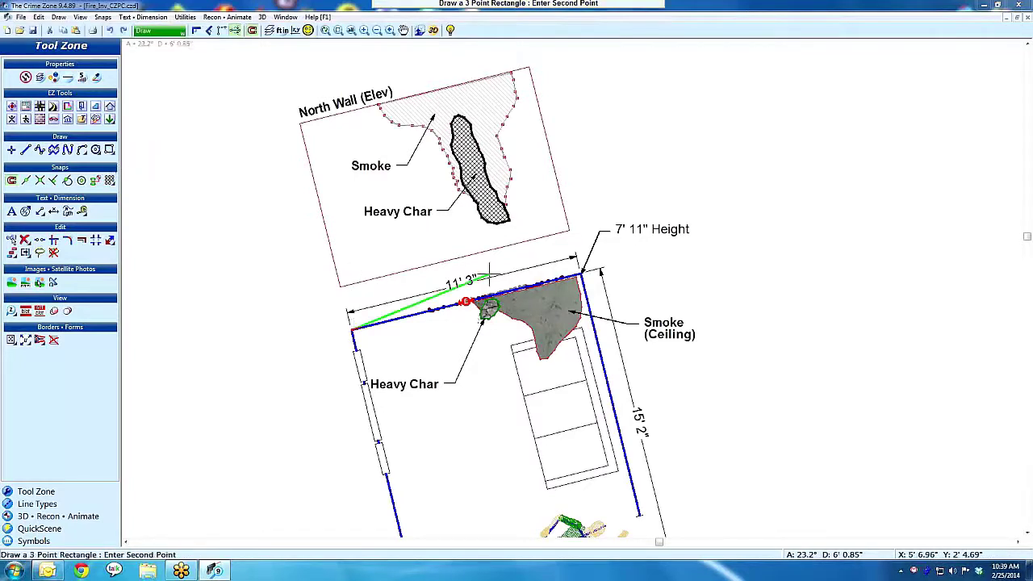
click(583, 275)
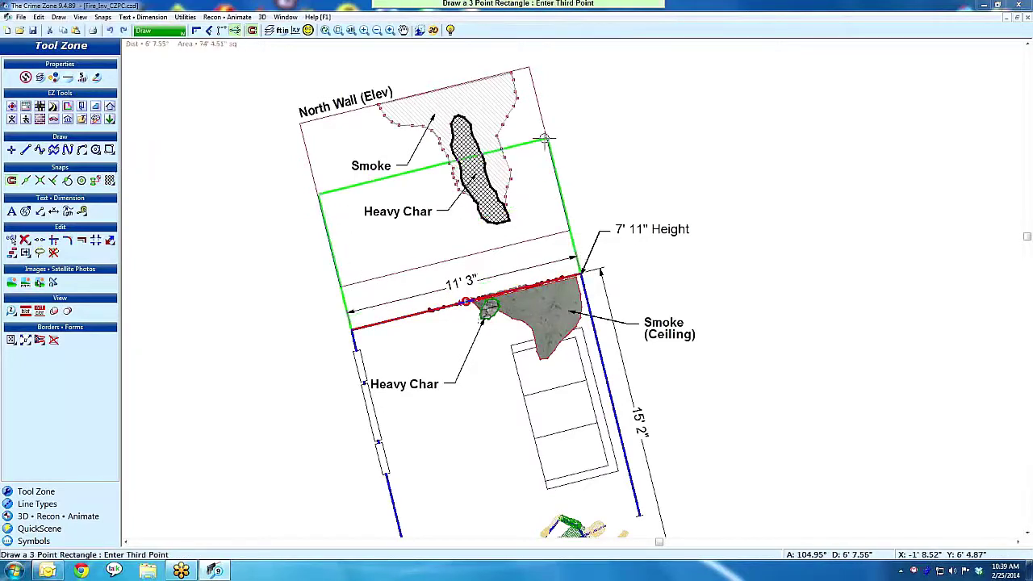
key(Escape)
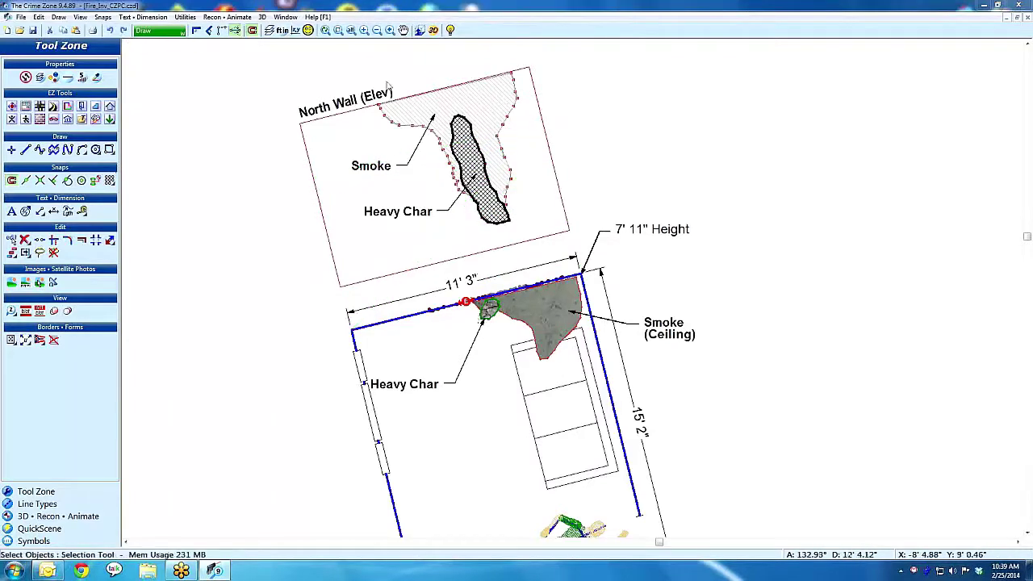
- Inspect the Fire_Inv_CZPC room with its furniture, body and burn patterns in 3D, and return to the 2D plan
click(433, 31)
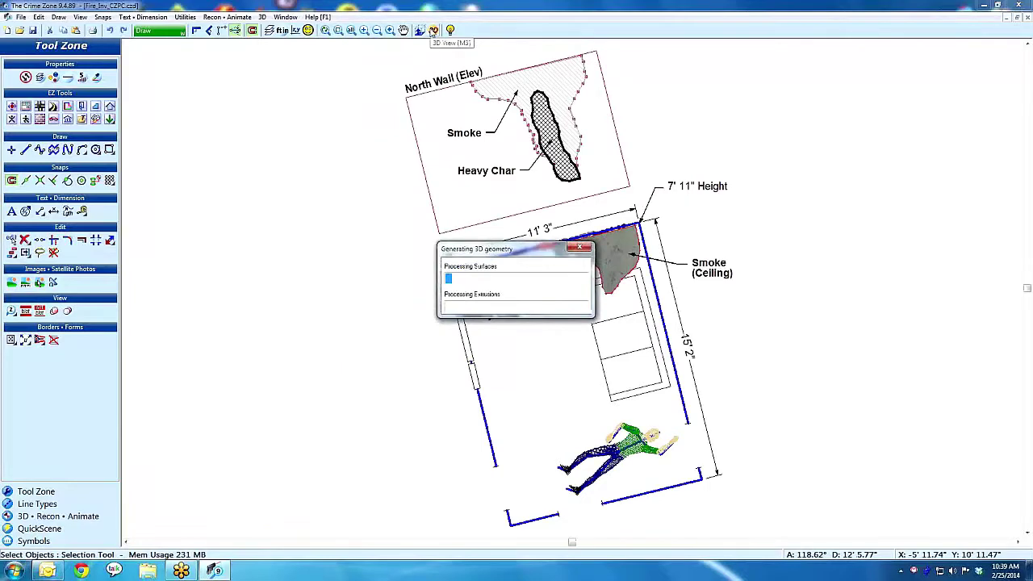
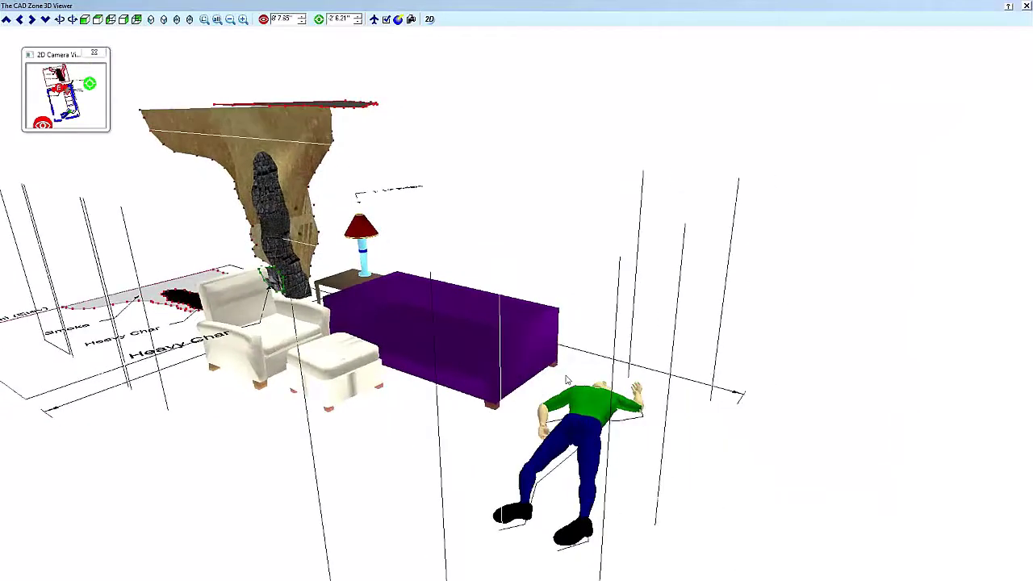
click(429, 18)
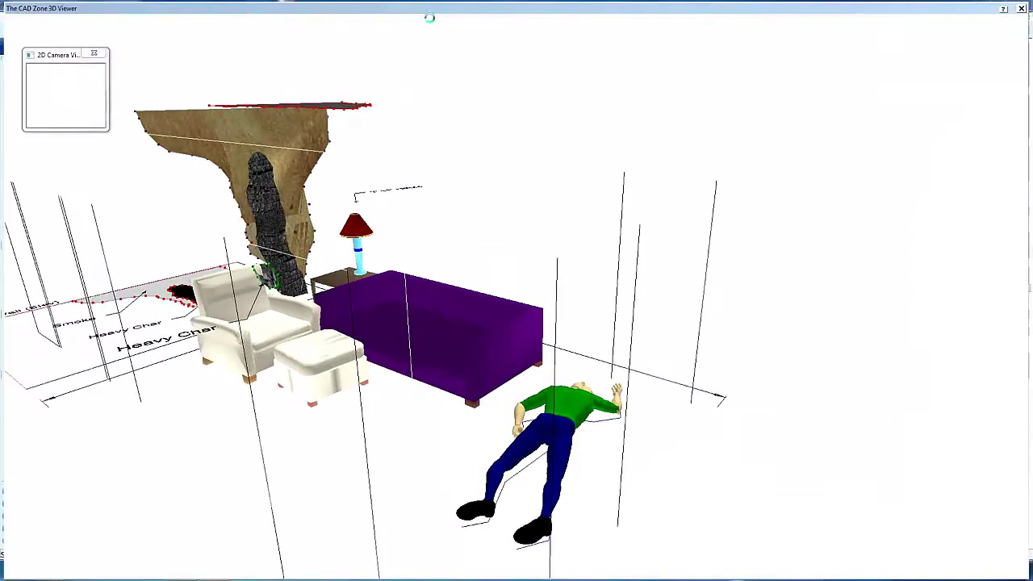
- Turn on wall paint with wall color 135 for the room walls, inspect the painted room in 3D, and return to 2D
click(364, 373)
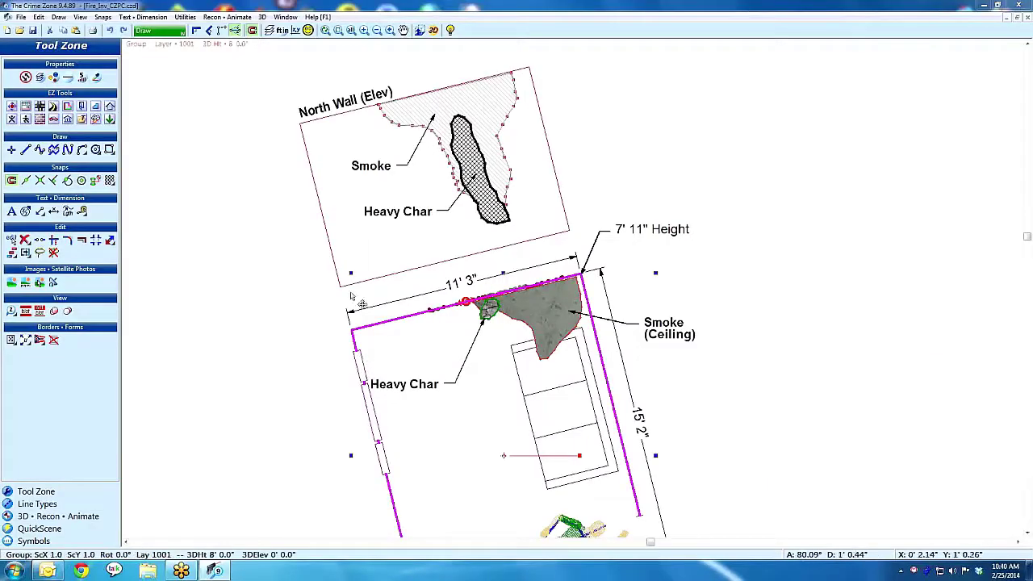
double_click(367, 147)
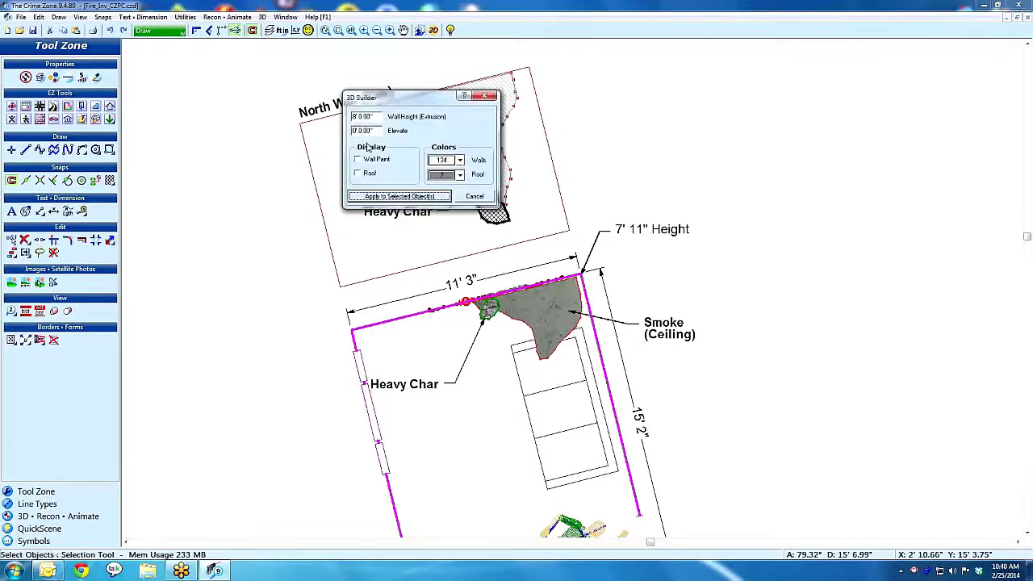
click(460, 160)
click(452, 180)
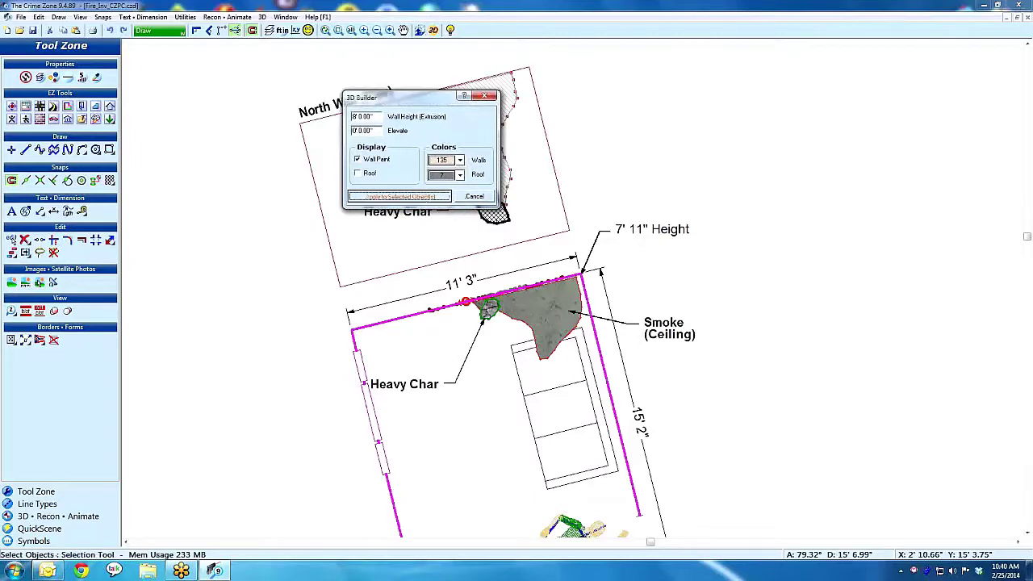
click(395, 196)
click(432, 30)
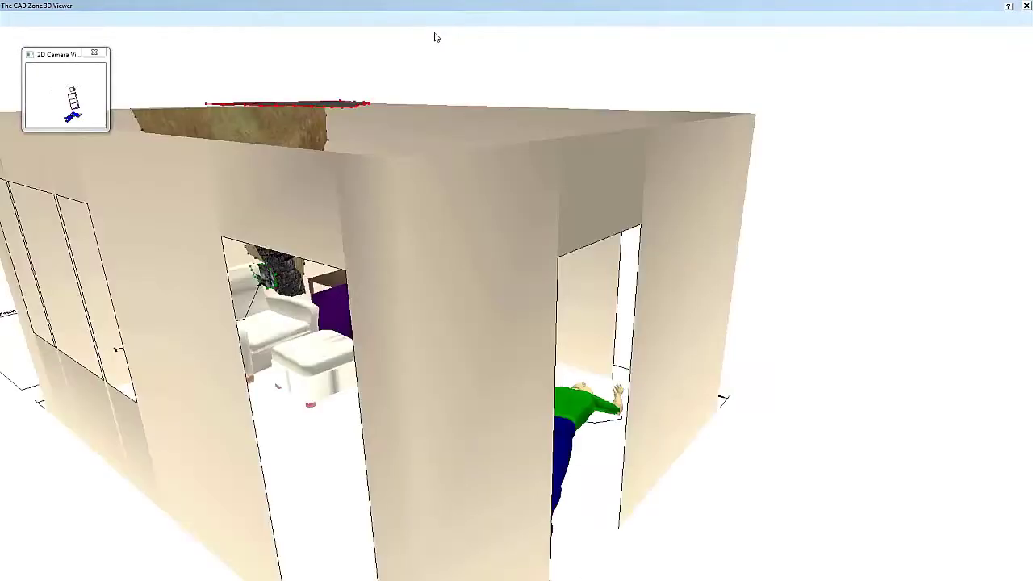
mouse_move(489, 147)
mouse_down()
mouse_move(427, 149)
mouse_move(505, 217)
mouse_move(511, 281)
mouse_move(468, 221)
mouse_move(462, 247)
mouse_up()
click(429, 19)
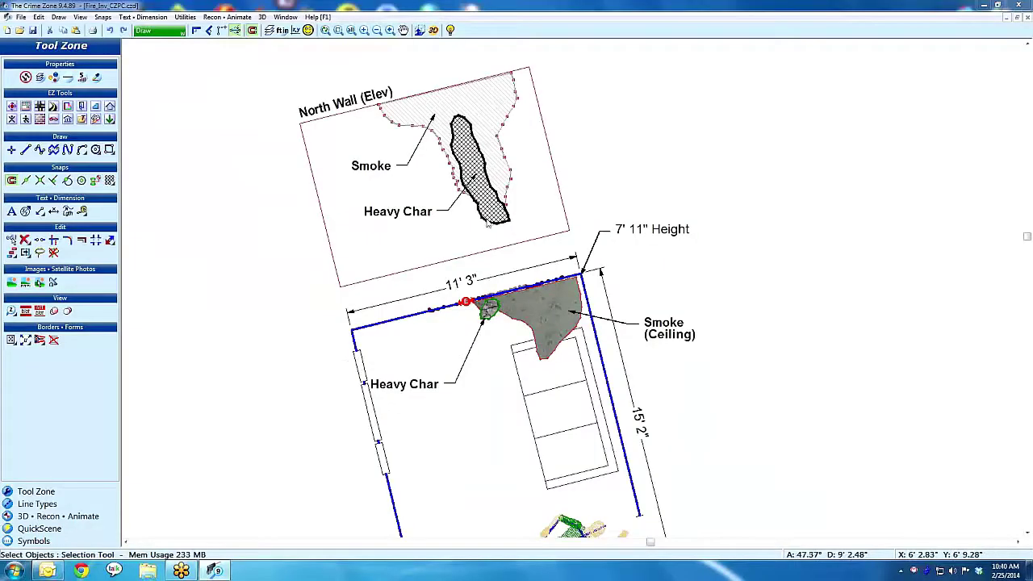
- Turn off the wall paint on the room walls in the Fire_Inv_CZPC drawing
click(402, 327)
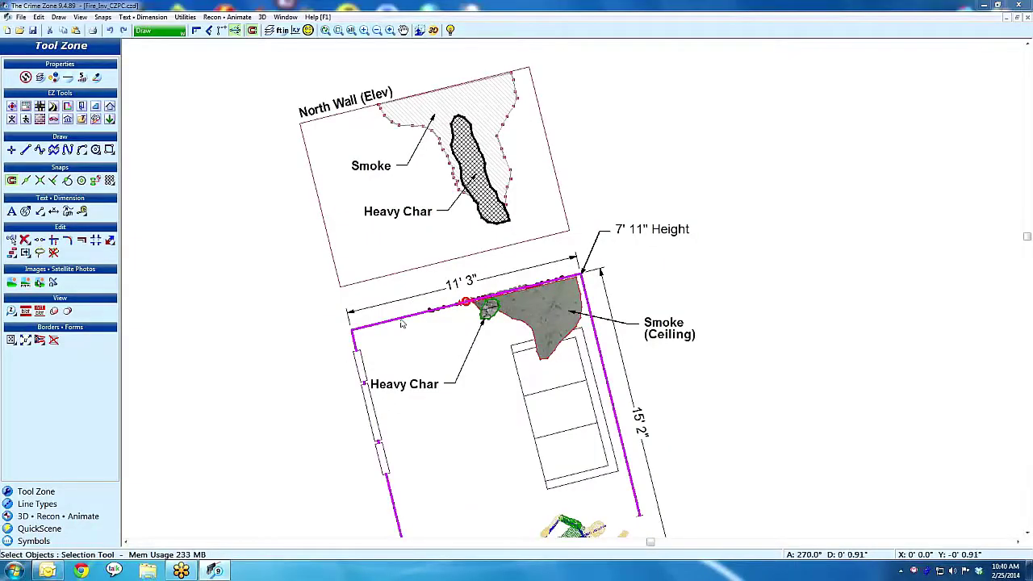
click(419, 31)
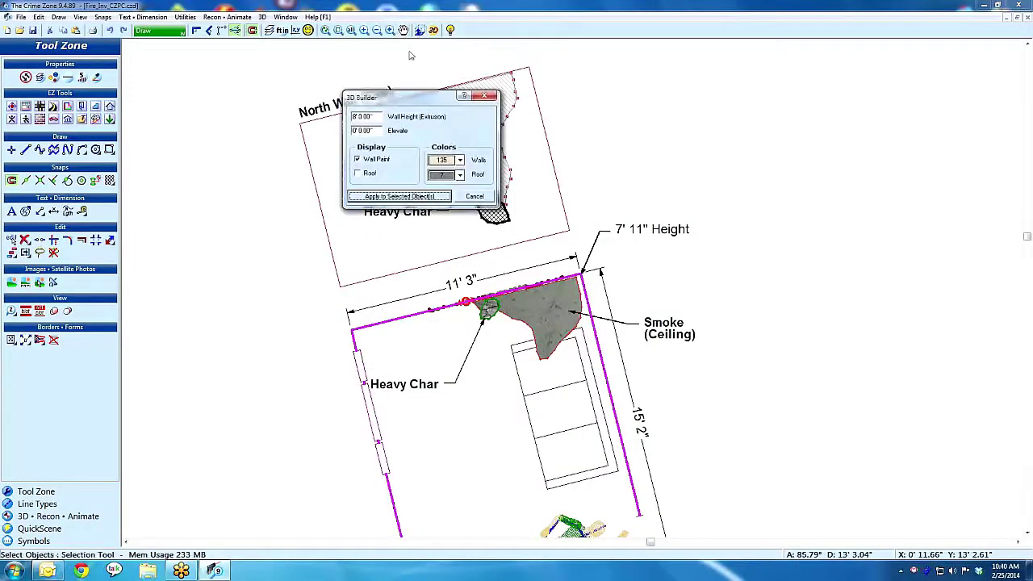
click(385, 200)
scroll(466, 335, down, 2)
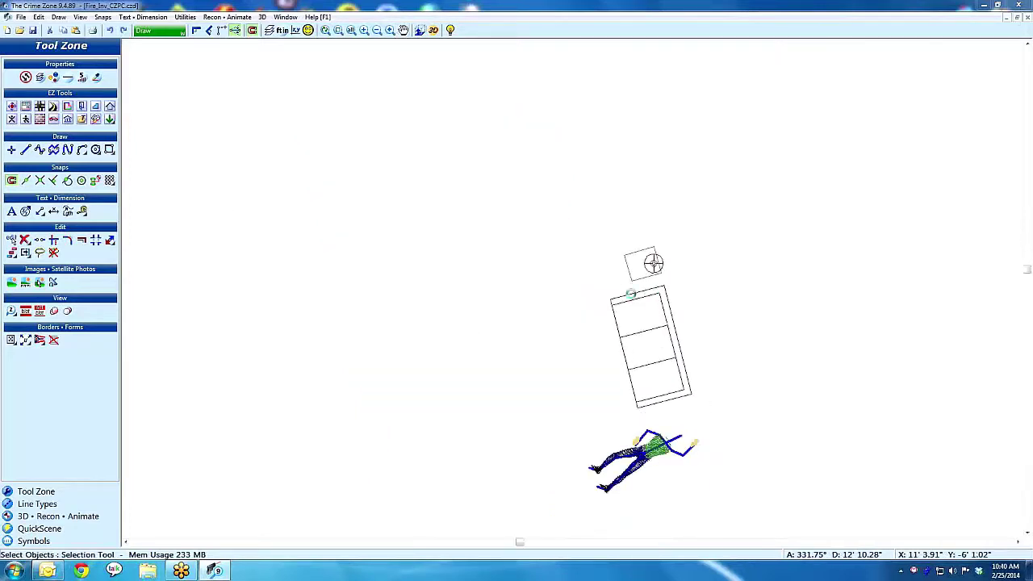
- Open the point cloud viewer on the drawing and orbit the room model until the body is in the foreground
click(96, 119)
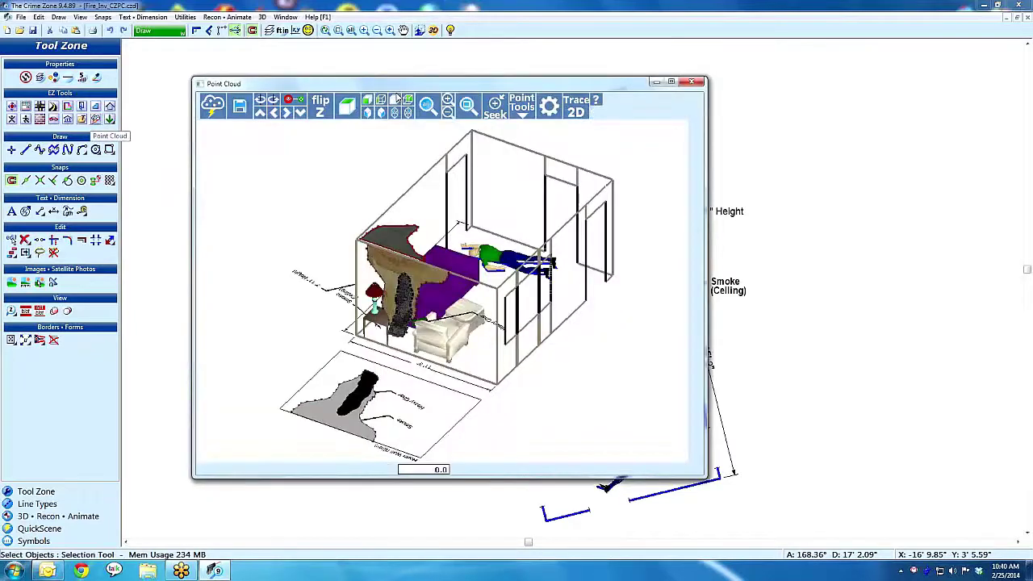
scroll(436, 185, down, 3)
drag(437, 186, 363, 176)
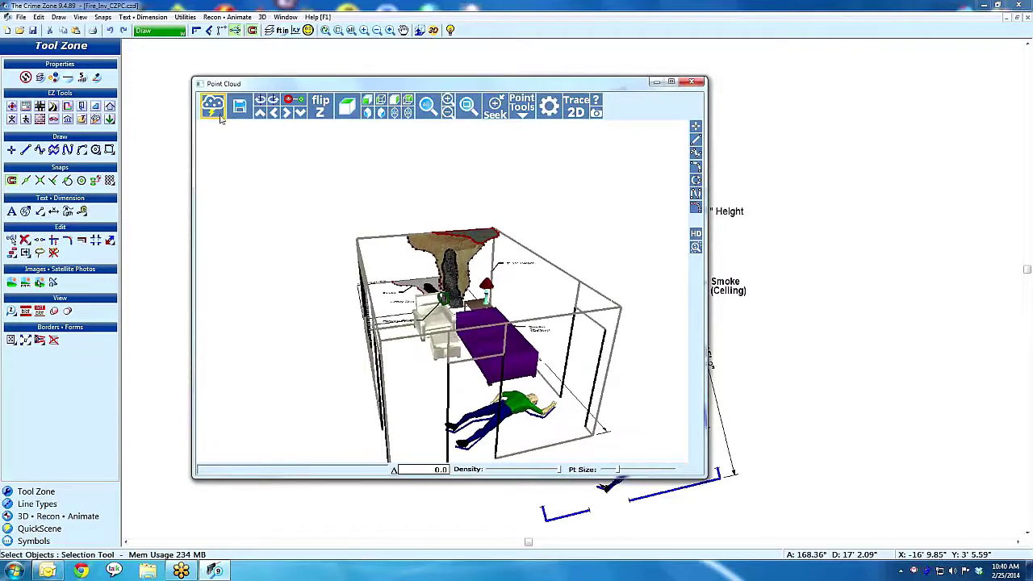
- Load the LRwBody.czp point cloud over the drawn room and inspect how the scan and the model overlap
click(213, 106)
double_click(378, 167)
drag(517, 260, 342, 373)
scroll(342, 374, up, 8)
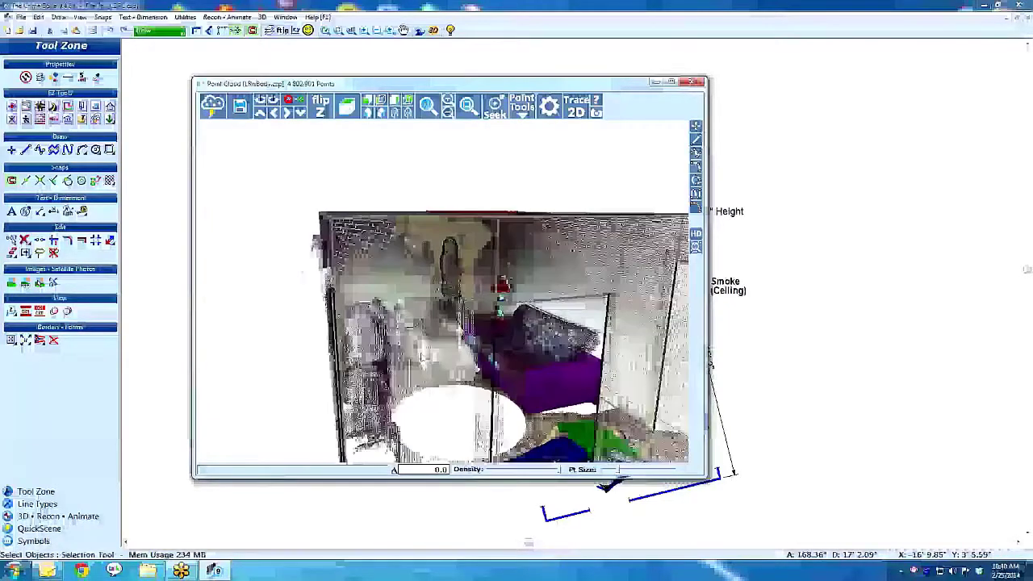
drag(425, 356, 417, 350)
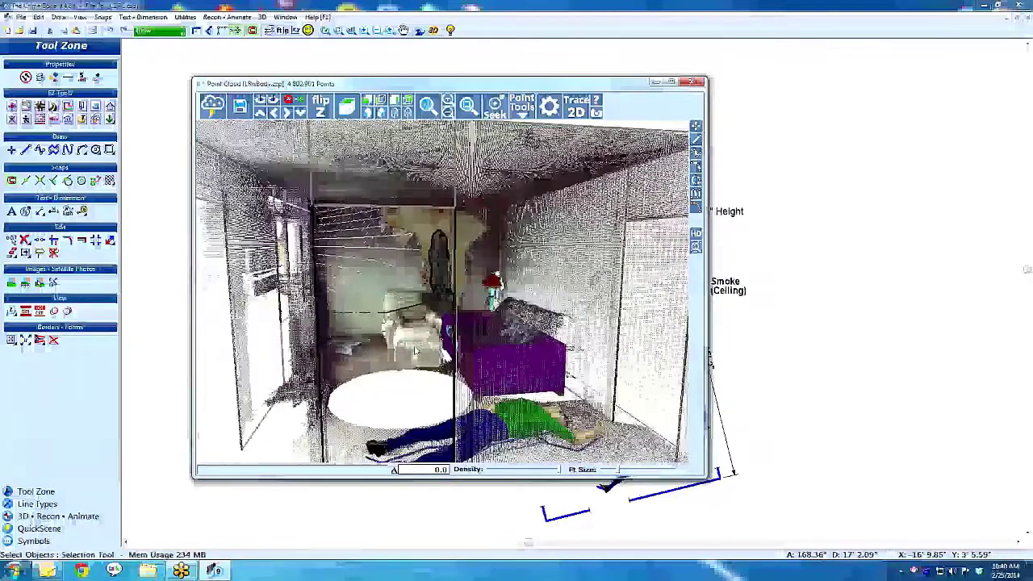
scroll(416, 351, down, 3)
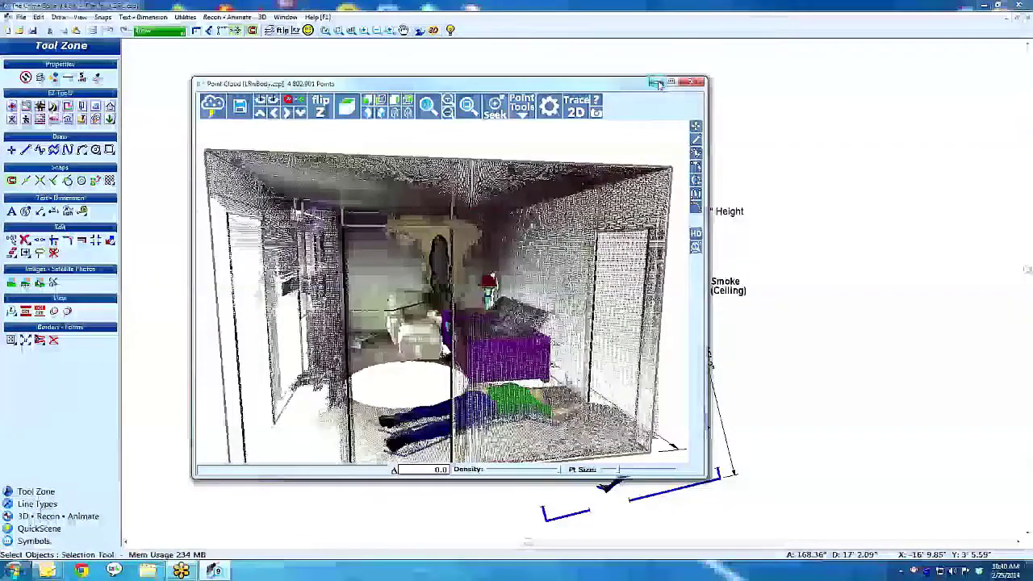
- Clear the drawing without saving it, leaving only the scanned points in the restored point cloud view
click(656, 83)
key(ctrl+n)
key(n)
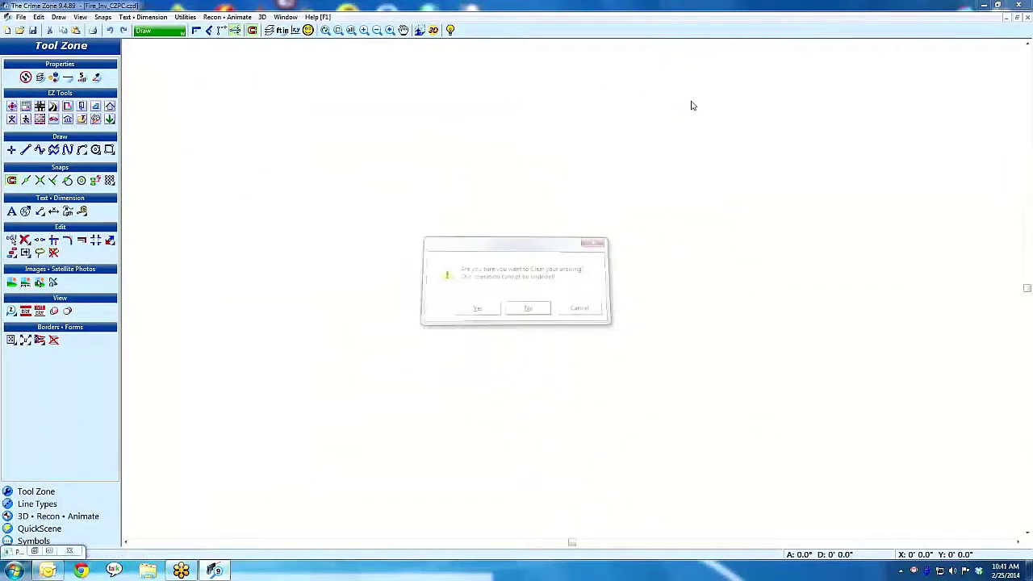
click(34, 551)
scroll(365, 418, down, 6)
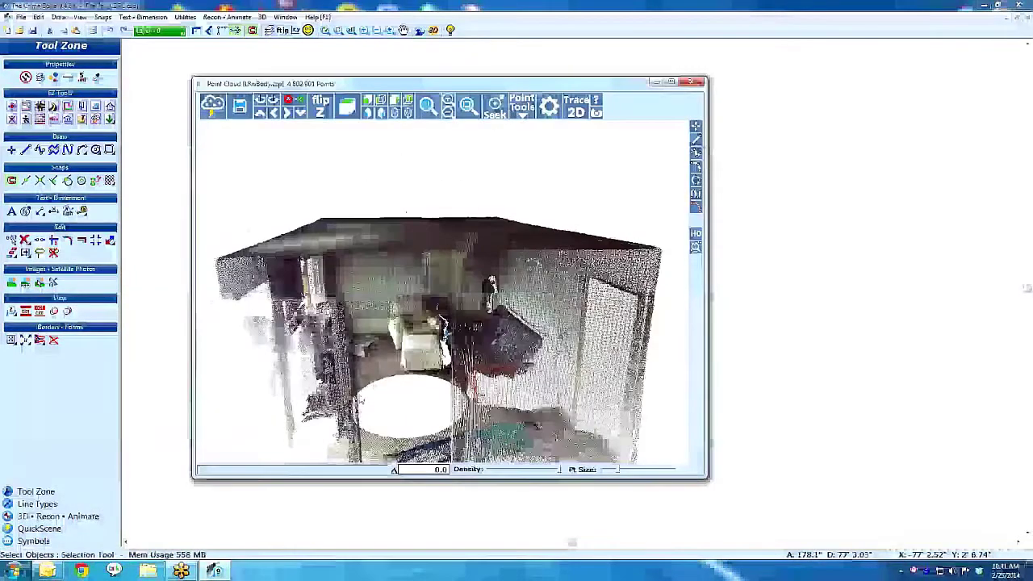
- Increase the point size of the LRwBody scan and raise its brightness using the contrast and brightness adjustment
drag(365, 418, 388, 360)
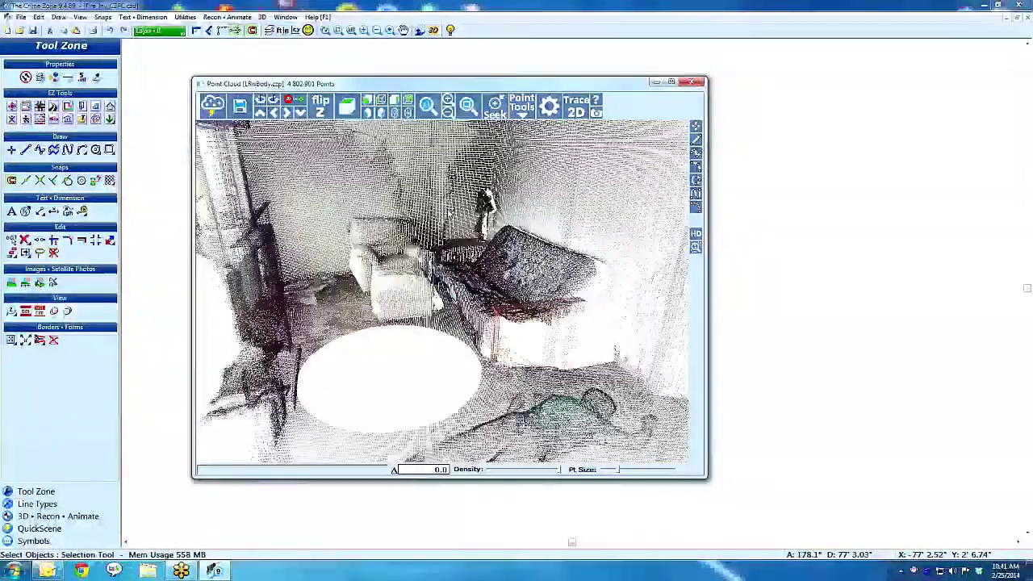
click(633, 472)
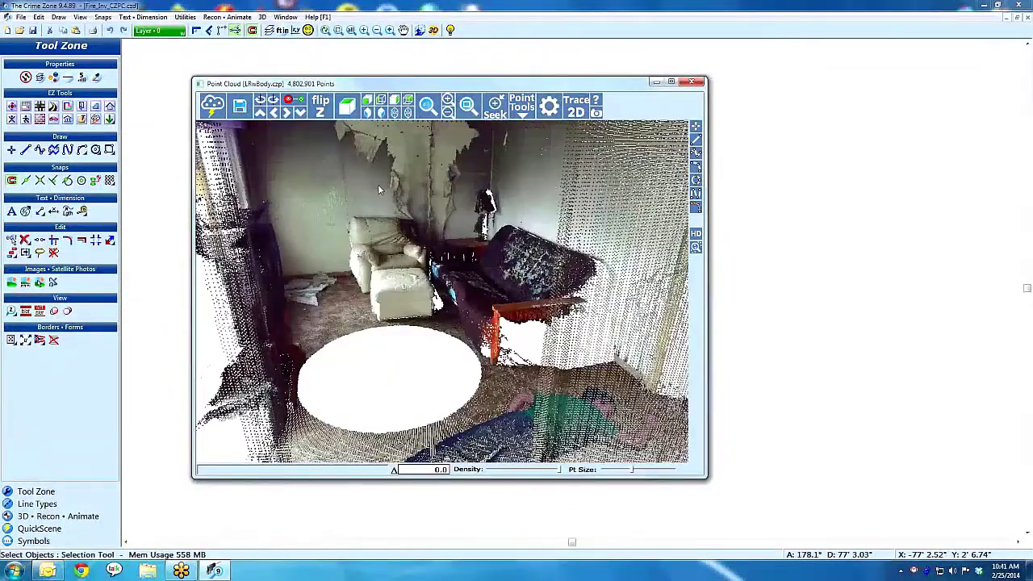
click(522, 105)
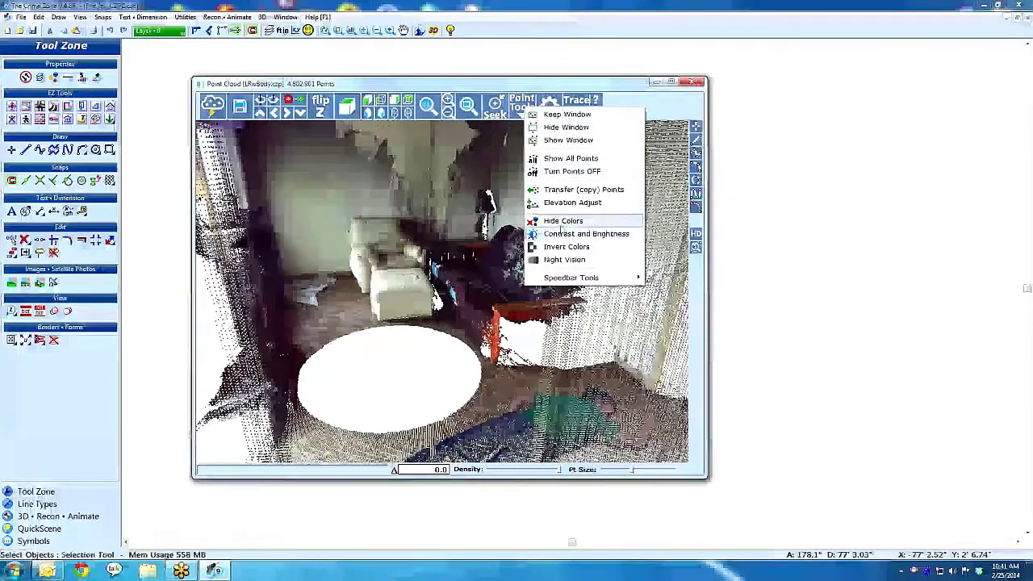
click(569, 233)
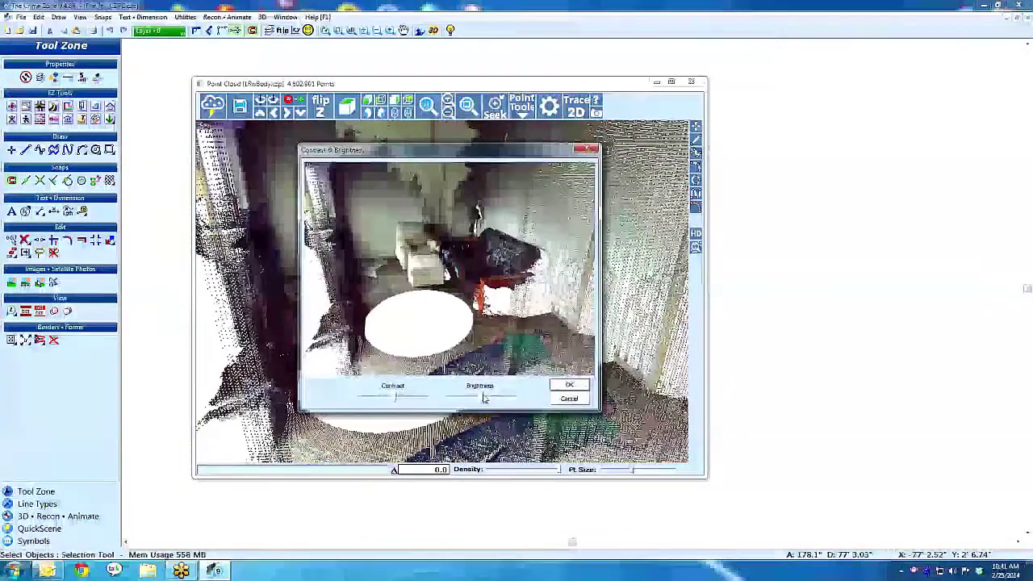
drag(483, 398, 494, 398)
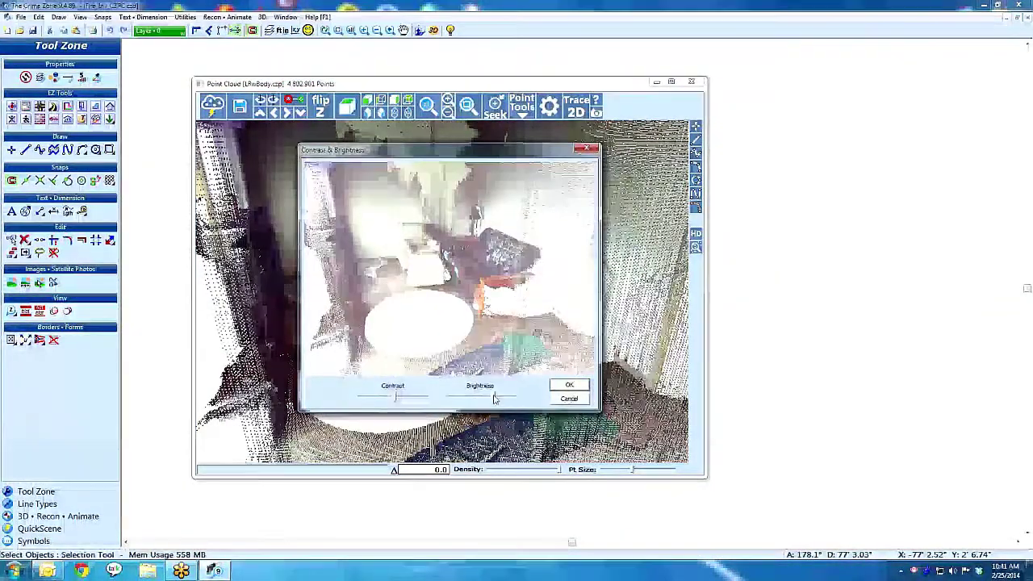
click(568, 385)
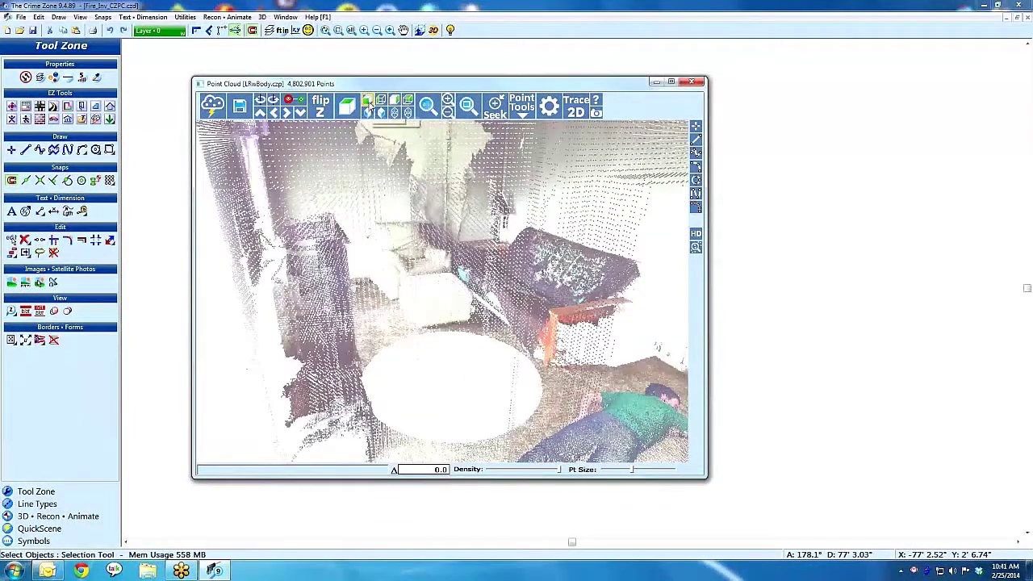
- Hide the ceiling points of the room scan with a window across its upper edge in the front view
click(367, 102)
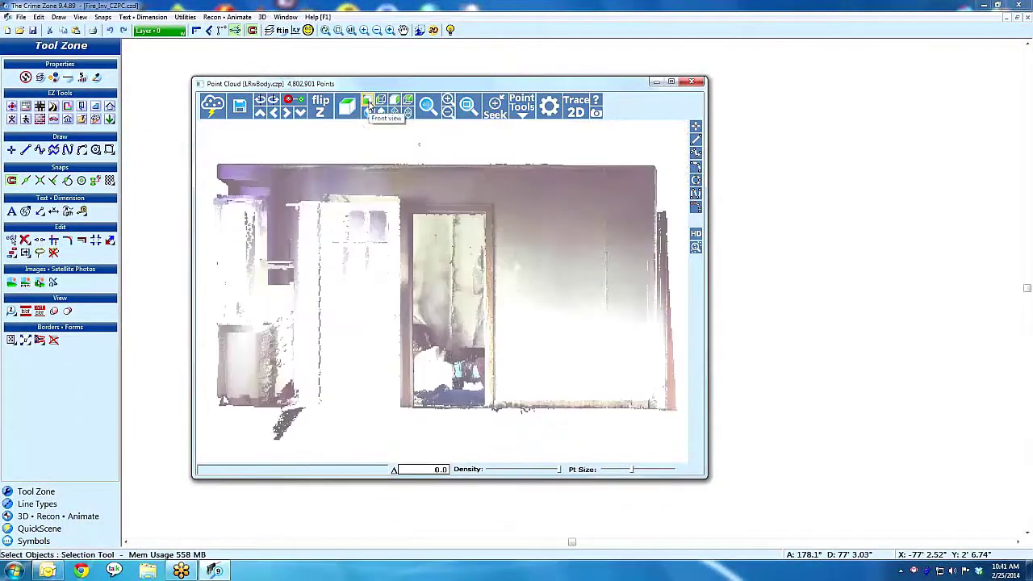
click(521, 105)
click(440, 164)
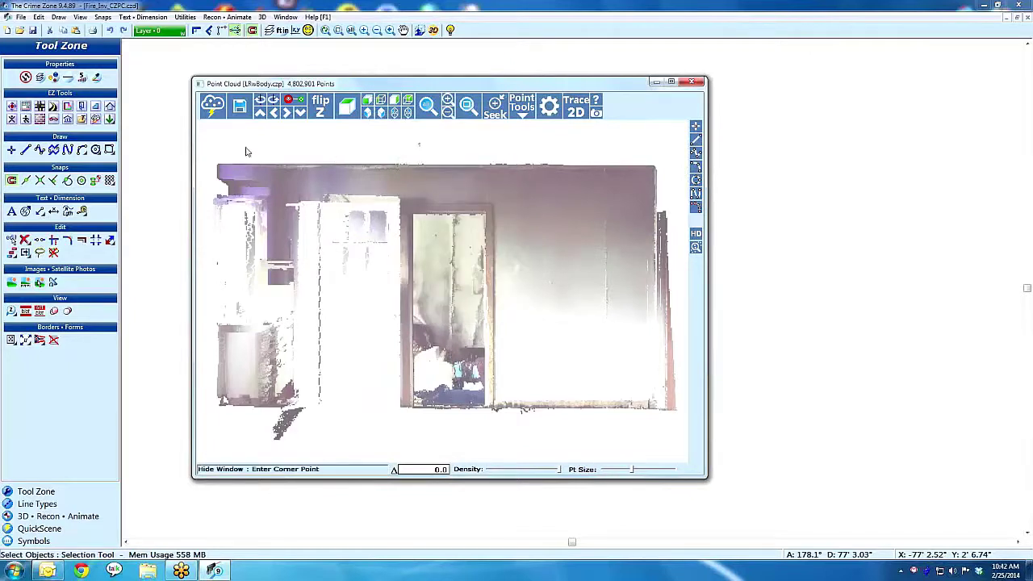
click(199, 131)
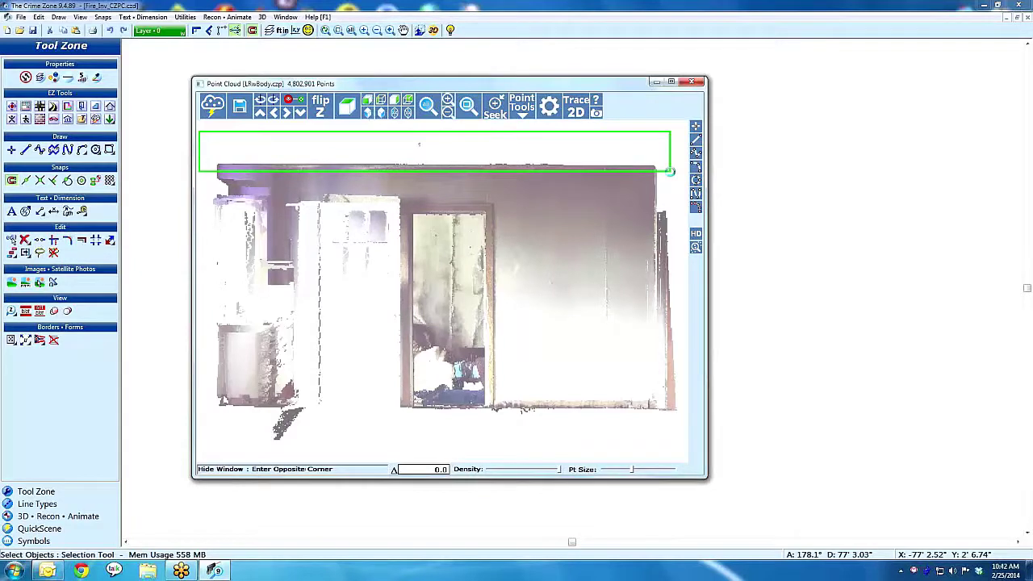
click(672, 176)
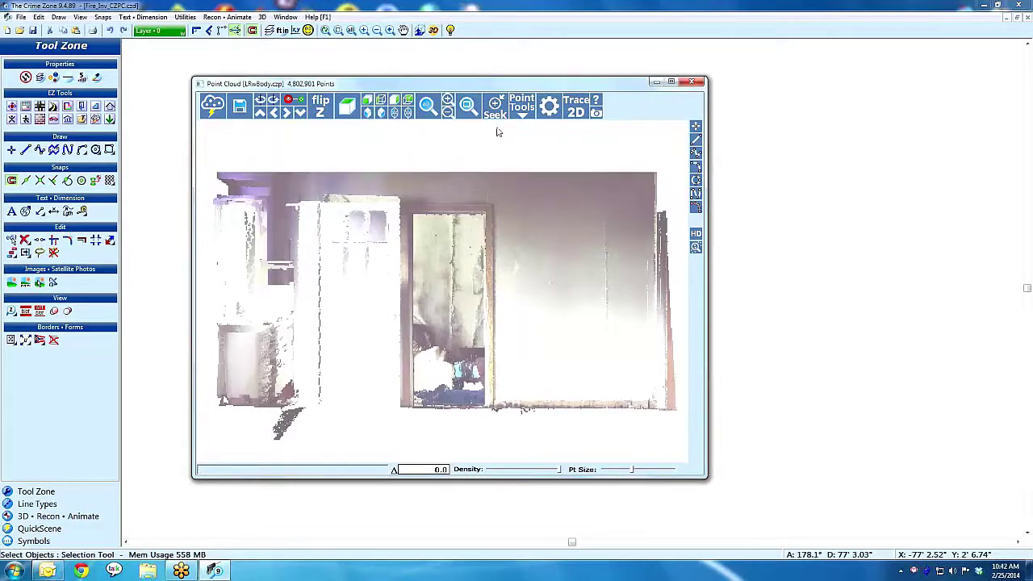
- Inspect the room interior from above, show it in top view, and rotate the scan until its walls are square
click(370, 116)
drag(473, 255, 429, 228)
scroll(466, 242, up, 6)
scroll(429, 229, down, 3)
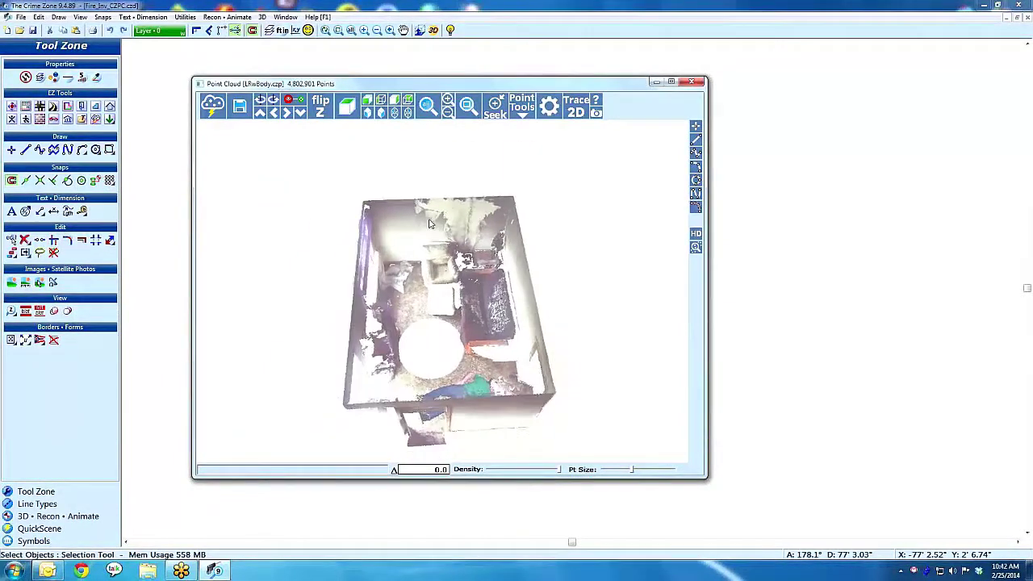
click(347, 112)
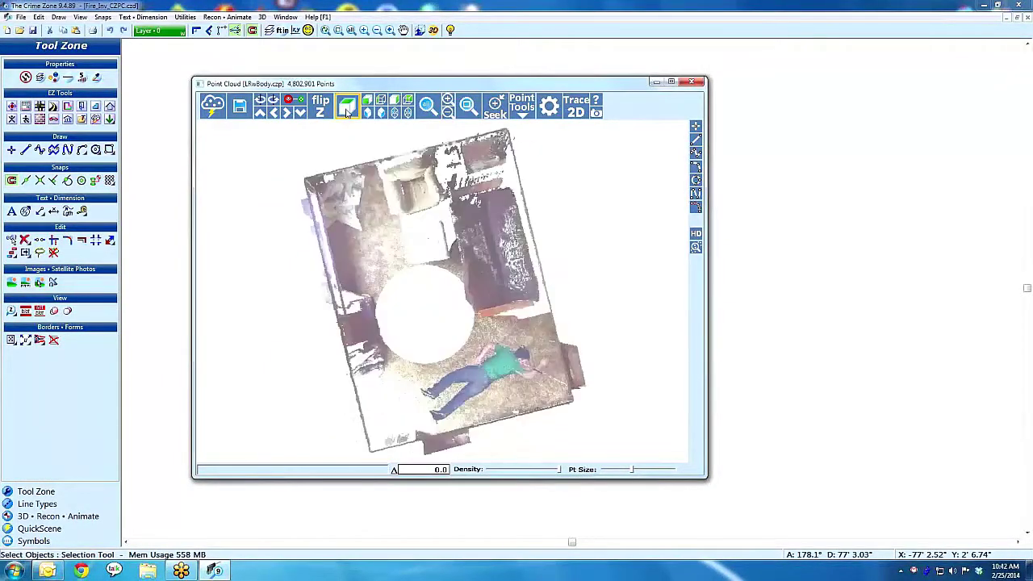
click(261, 100)
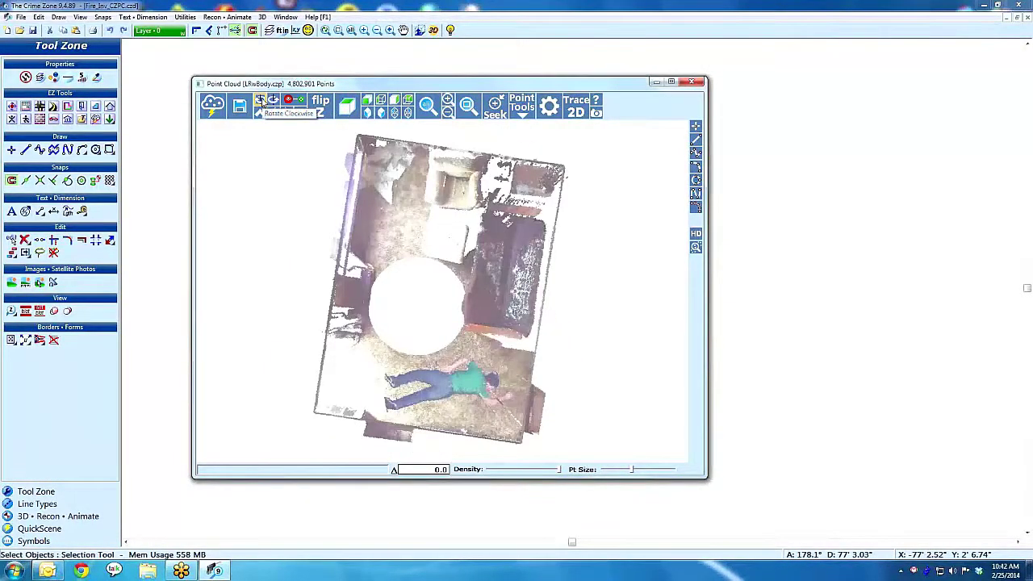
click(277, 102)
click(277, 103)
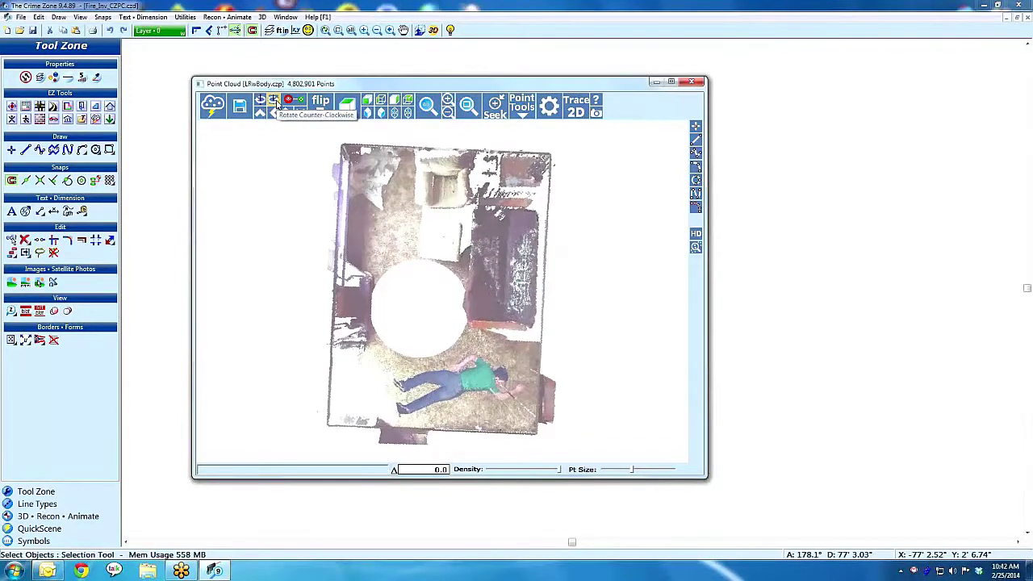
click(275, 102)
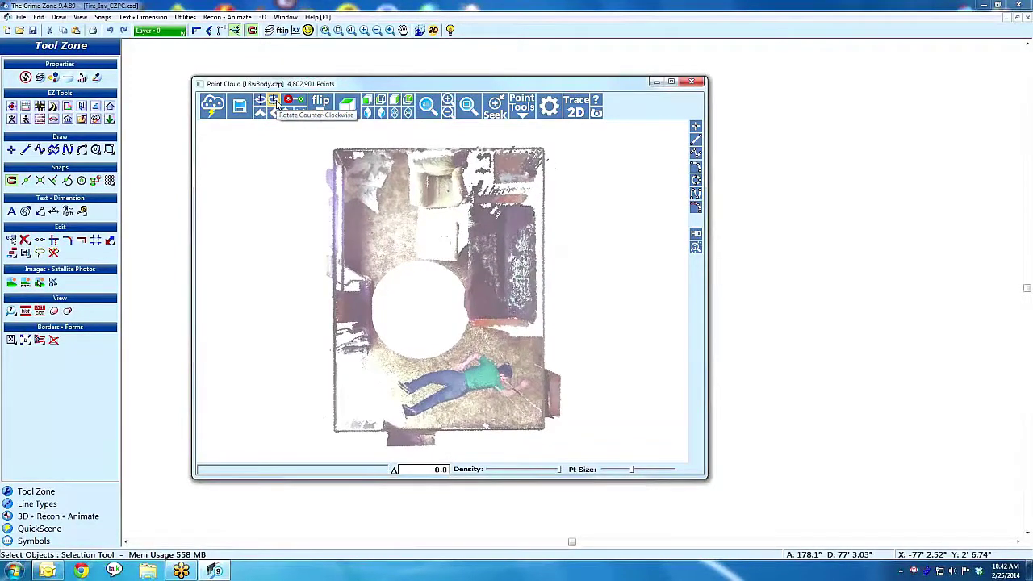
- Set the drawing color to blue and adjust the point cloud's elevation by -1' 0.20"
click(54, 78)
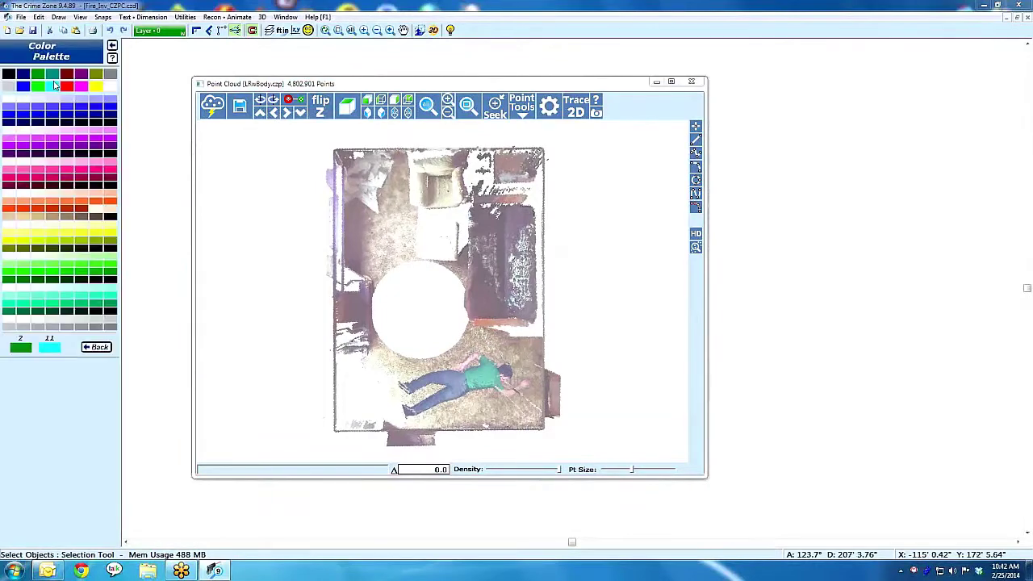
click(24, 87)
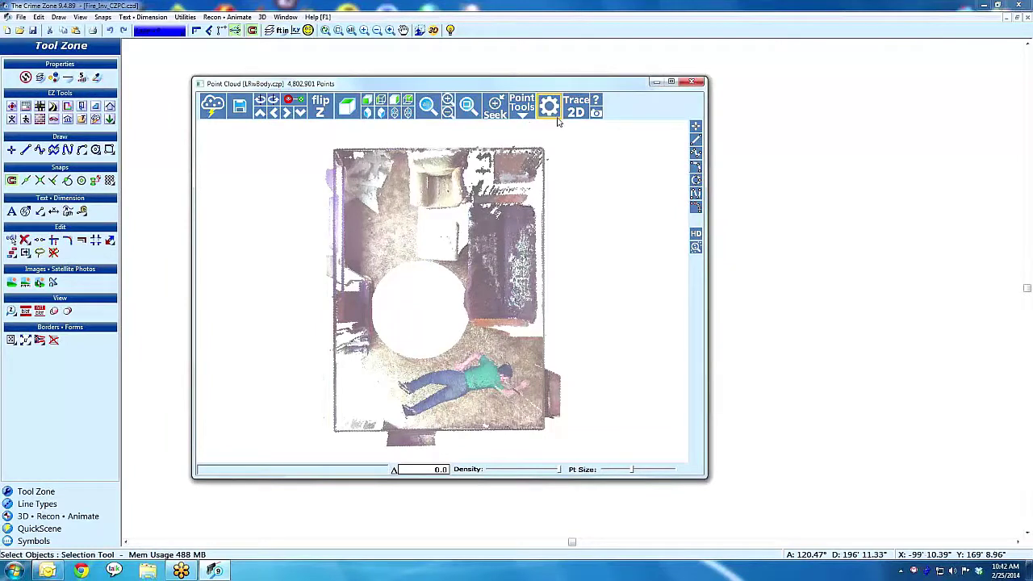
click(522, 111)
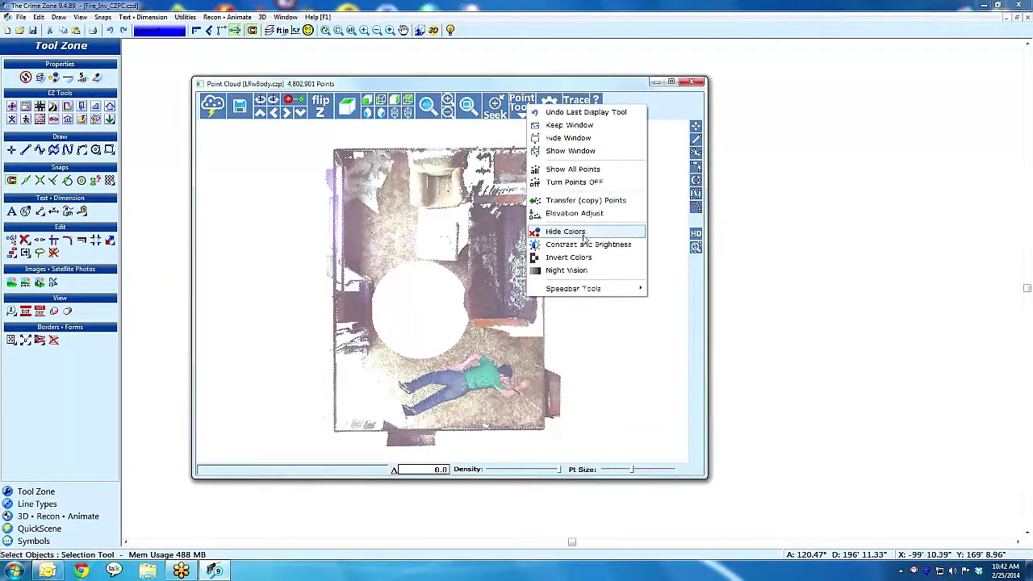
click(578, 215)
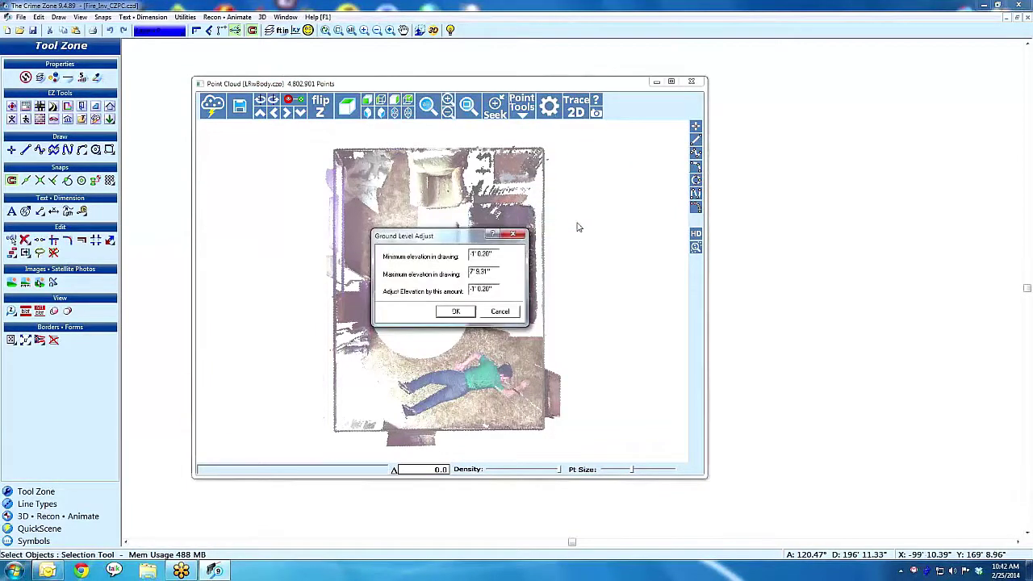
click(455, 311)
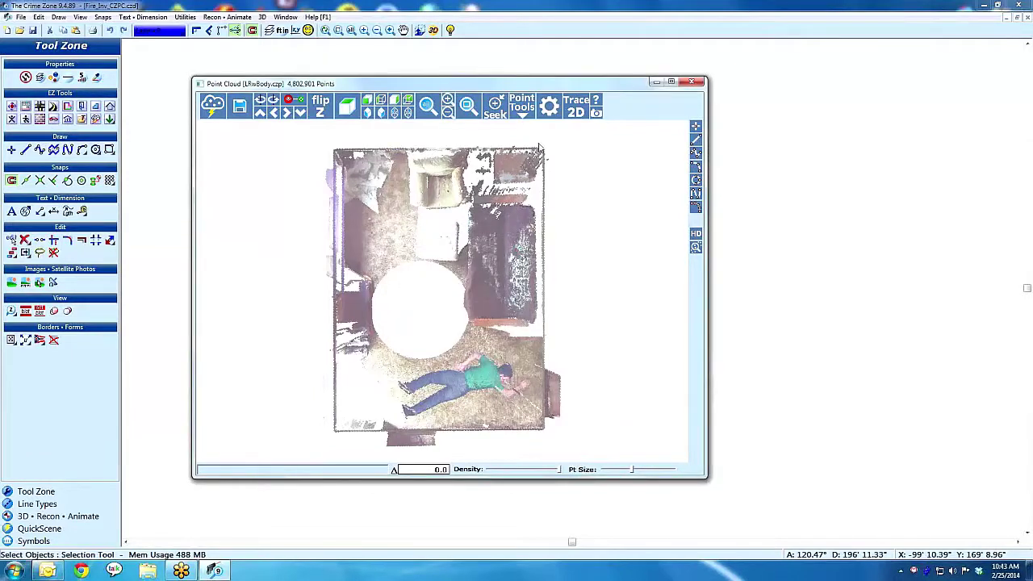
- Trace the room's four outer walls on the top-view scan as a closed continuous line with 2D tracing on
click(696, 153)
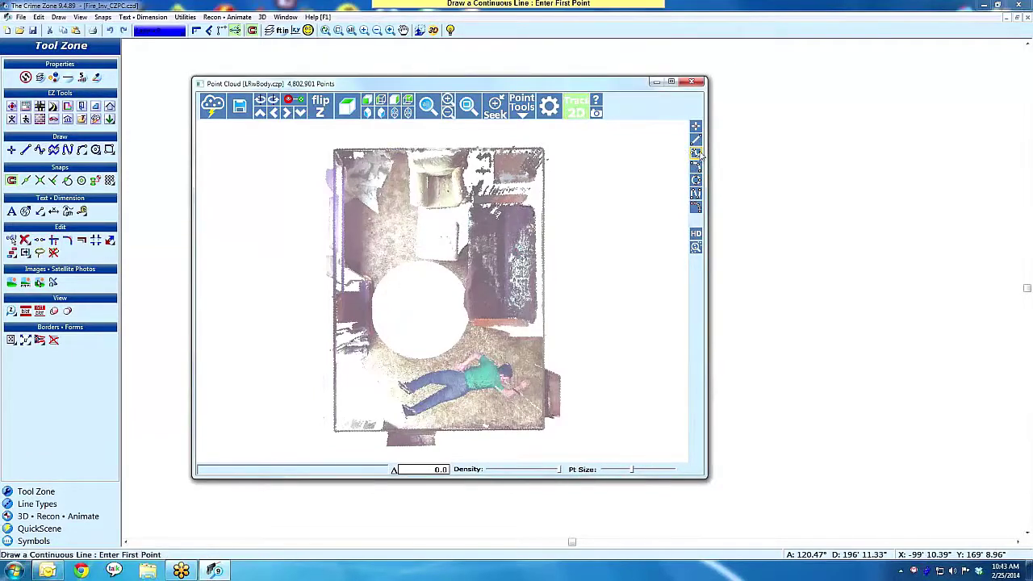
click(334, 149)
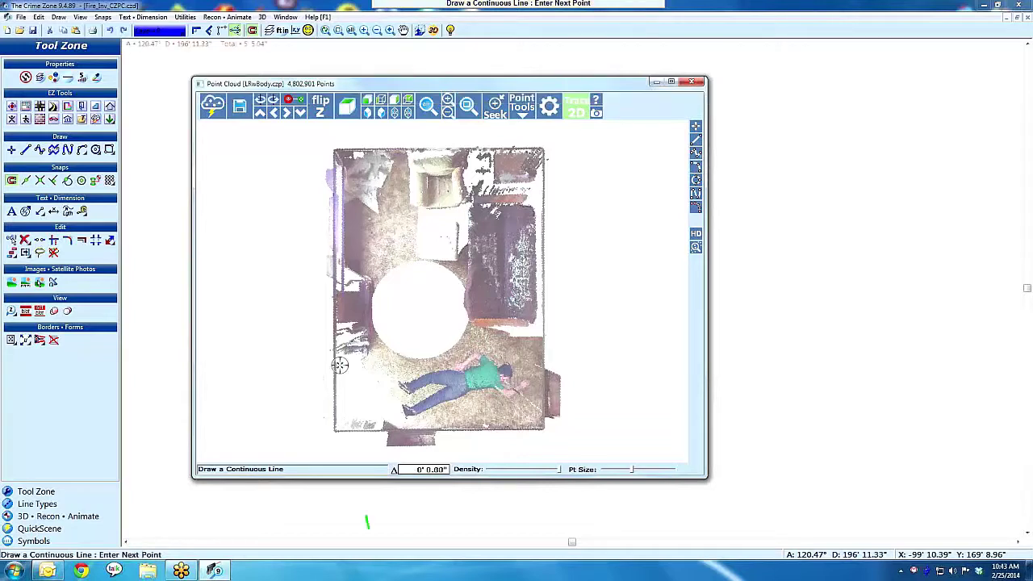
click(334, 430)
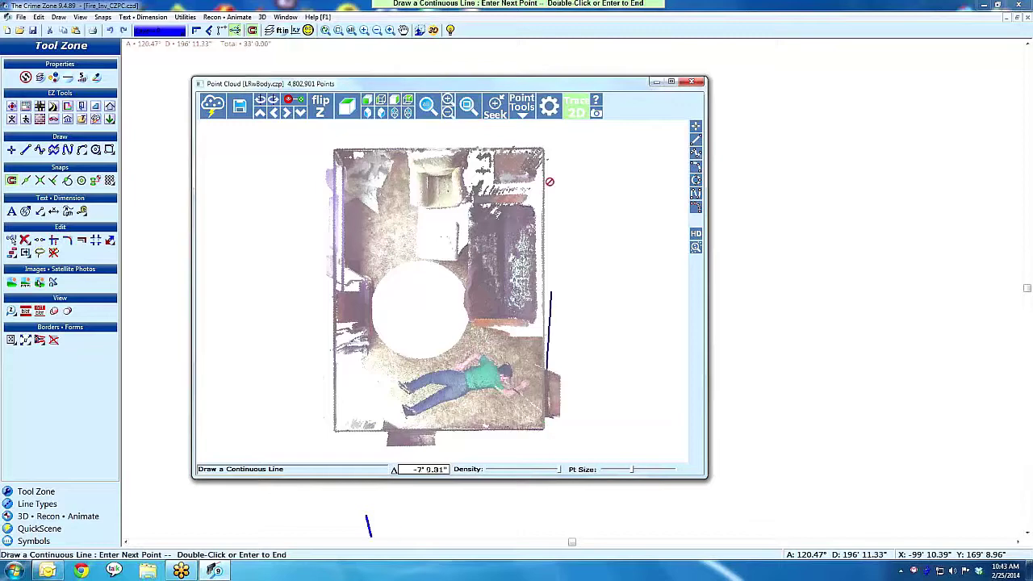
click(546, 148)
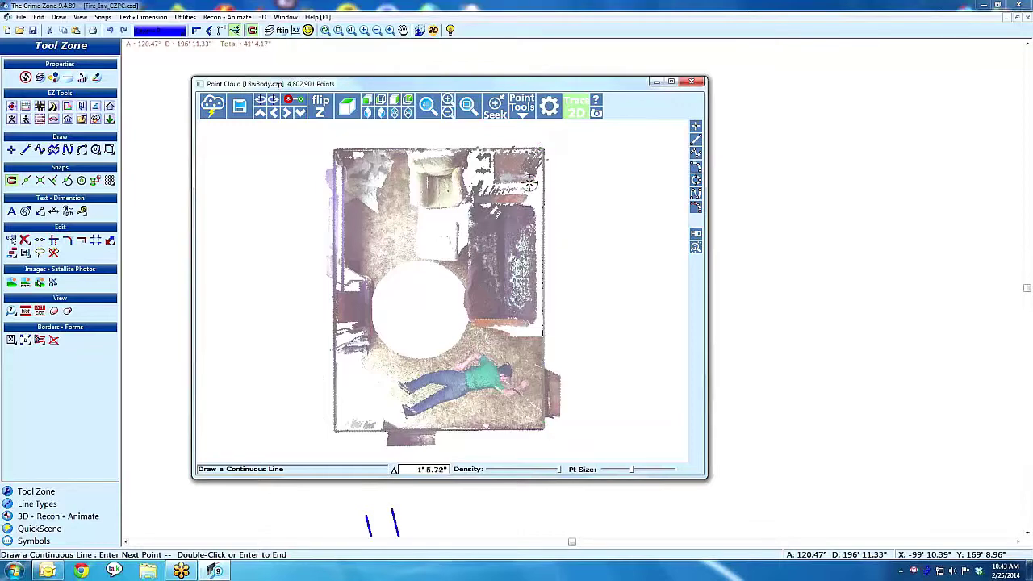
drag(514, 90, 803, 90)
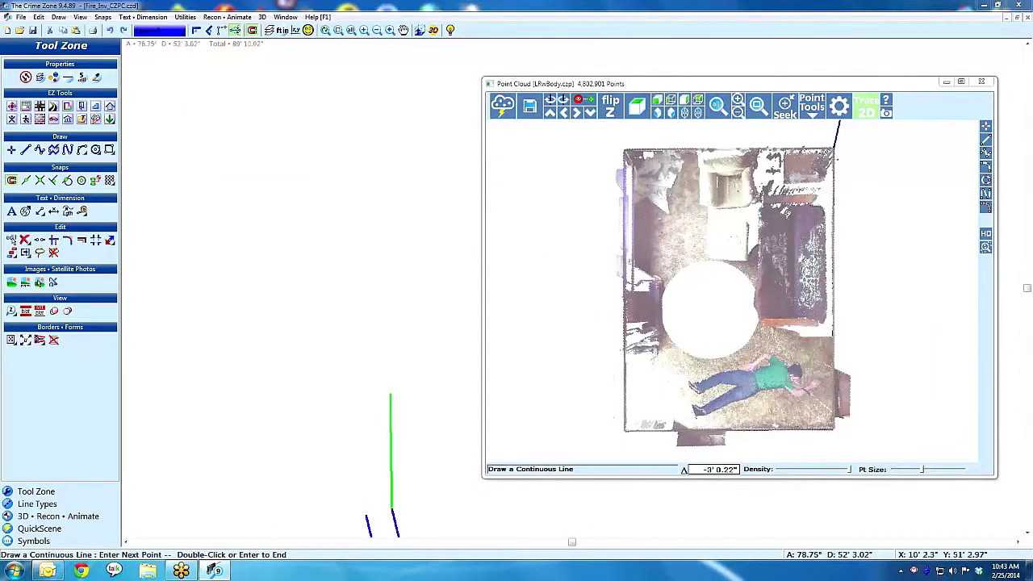
click(624, 149)
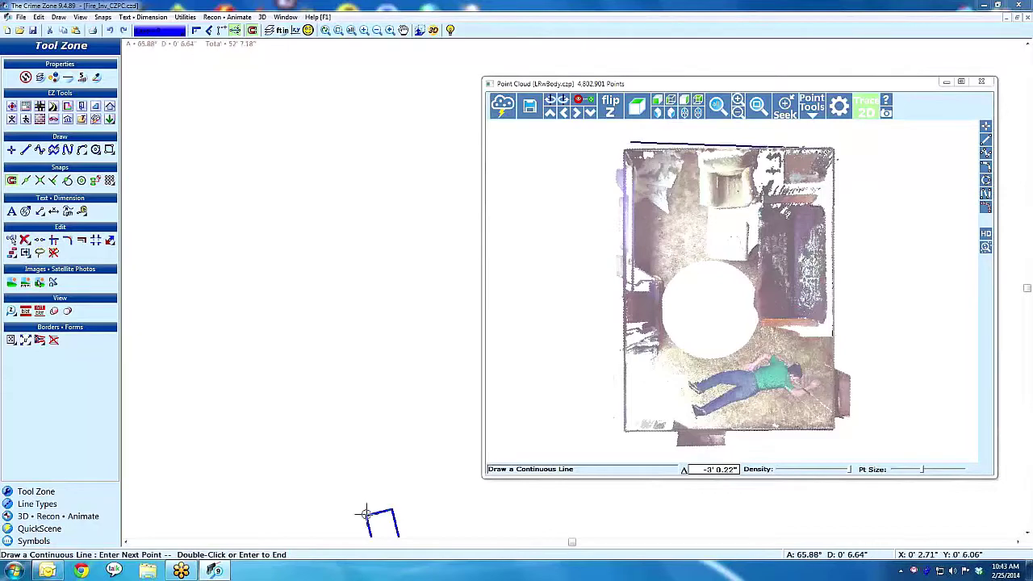
key(Return)
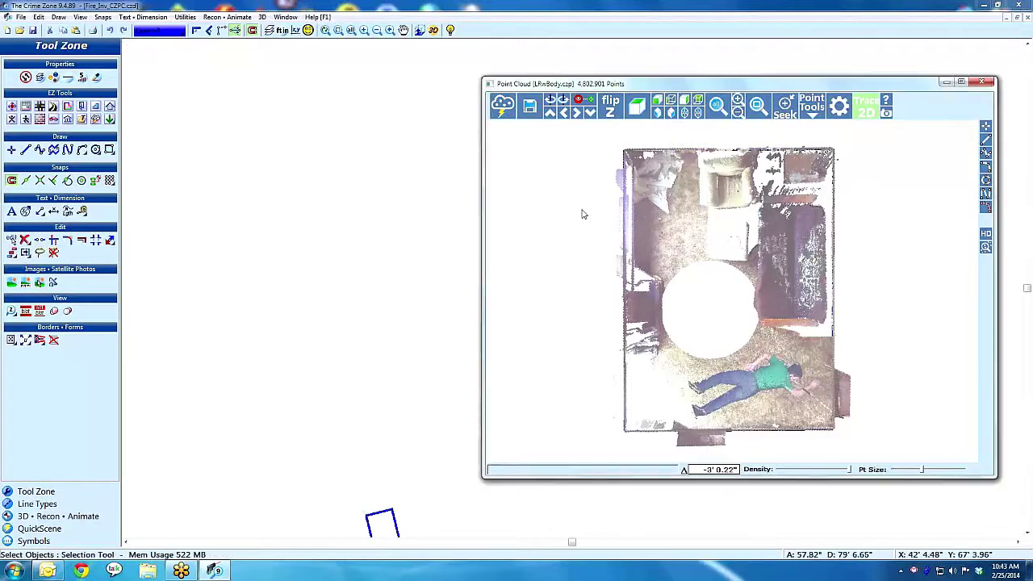
- Fit the traced room outline in the drawing and arrange the drawing and point cloud windows side by side
click(351, 29)
drag(699, 8, 3, 9)
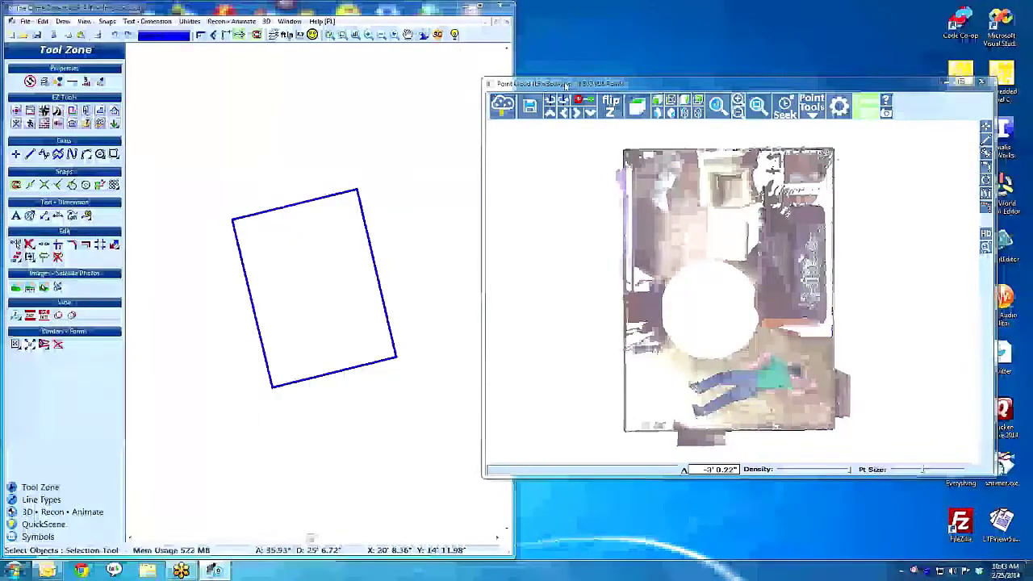
drag(565, 84, 1032, 76)
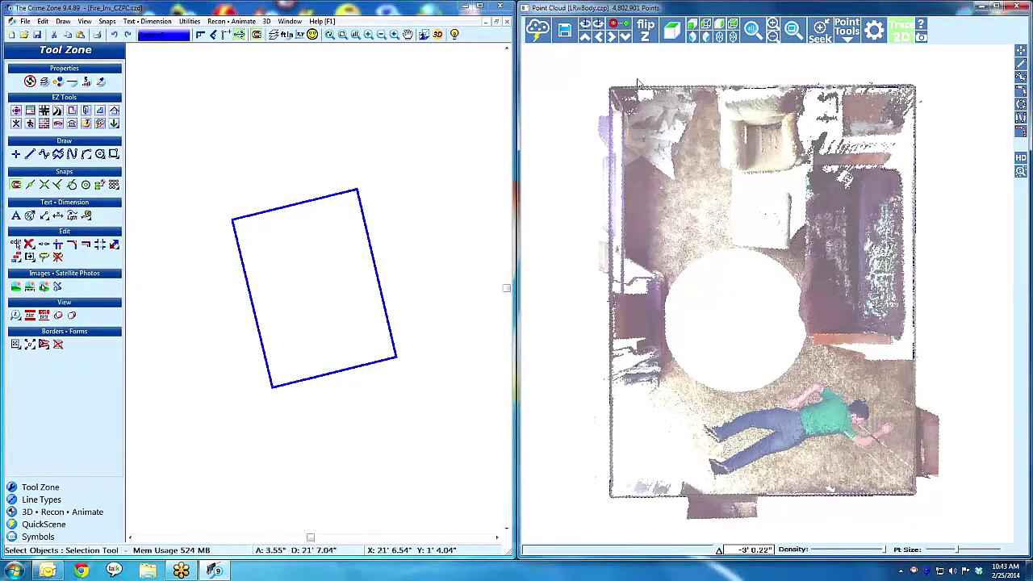
- Hide the stray points below the room's floor with a window across the lower edge of the front view
click(692, 38)
scroll(732, 170, up, 4)
drag(732, 387, 757, 367)
scroll(823, 329, down, 4)
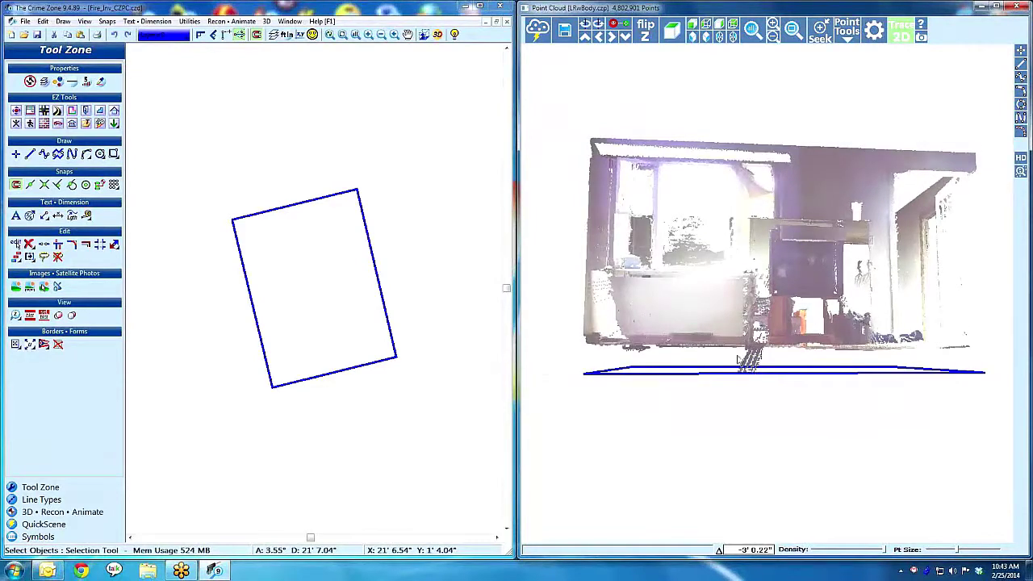
click(693, 26)
drag(888, 372, 837, 336)
click(693, 29)
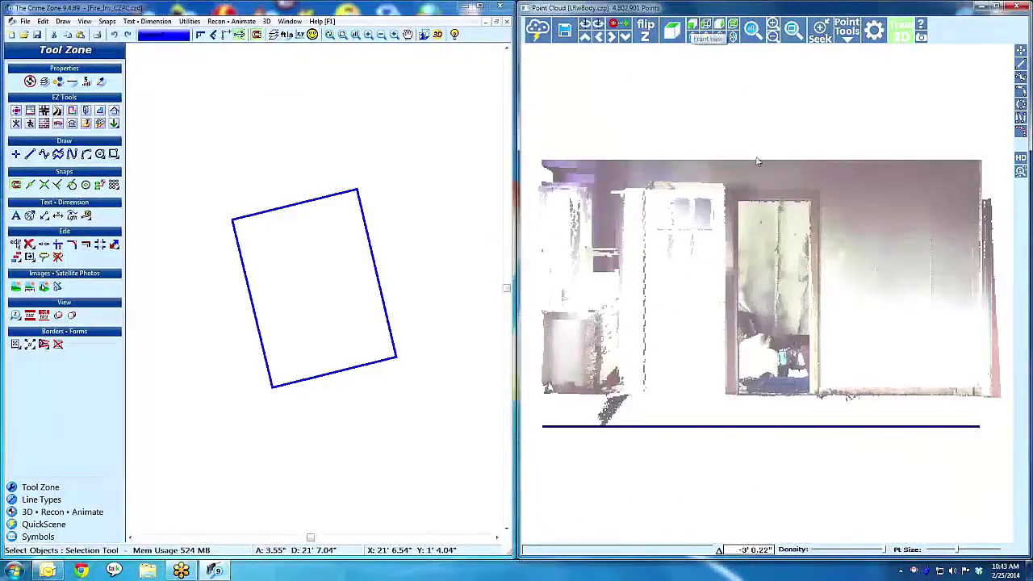
right_click(884, 359)
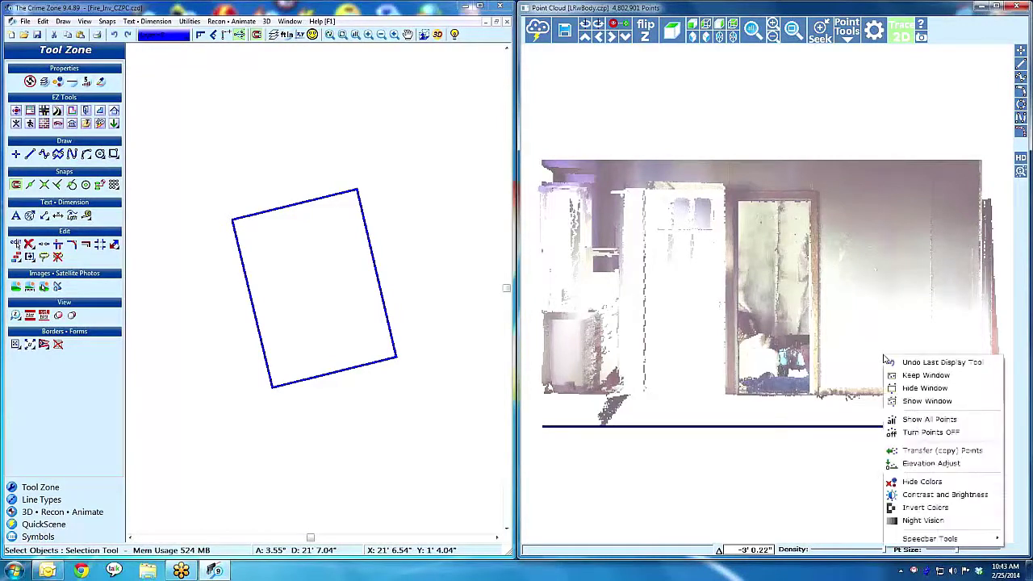
click(914, 390)
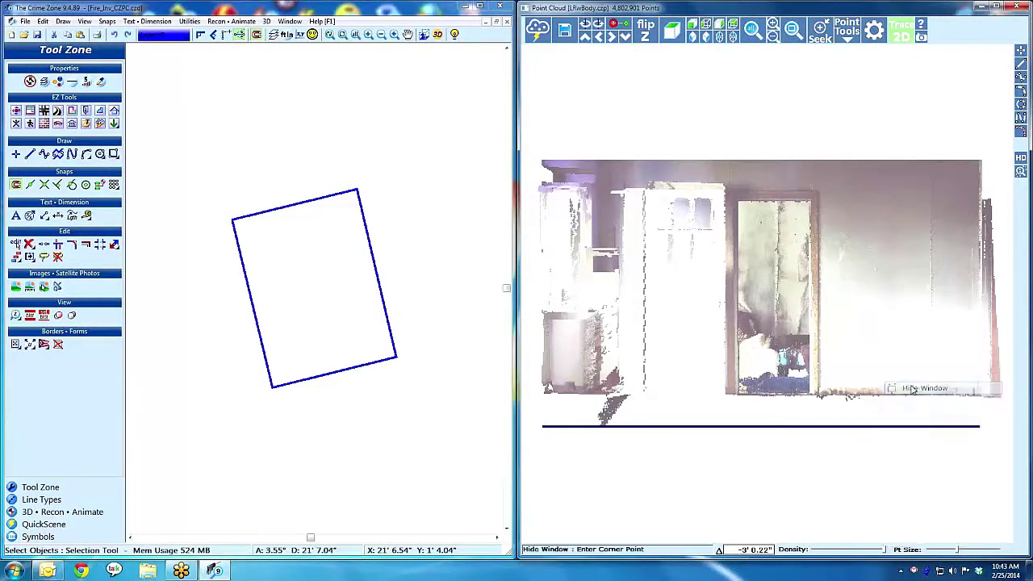
click(1006, 397)
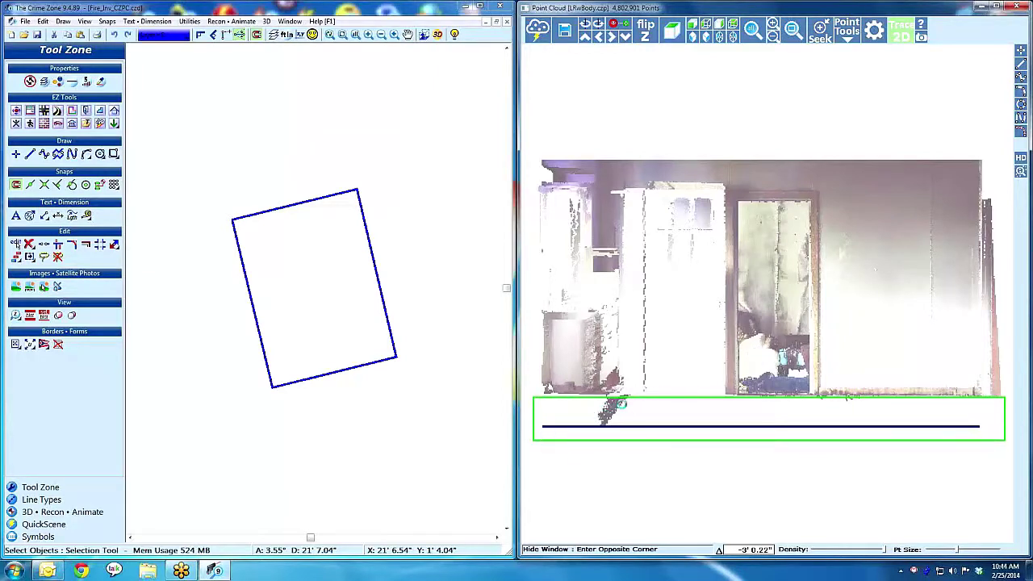
click(622, 408)
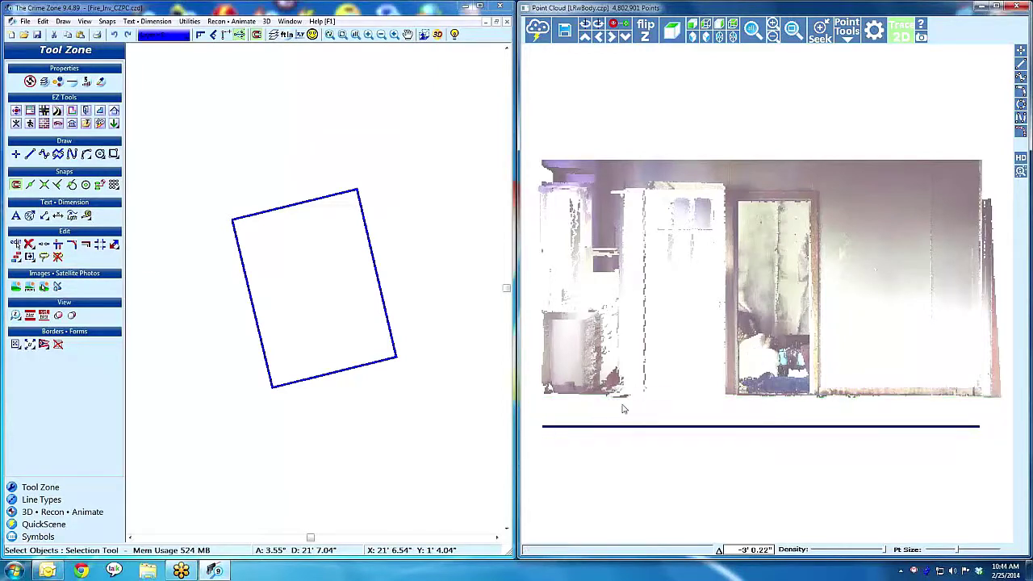
- Adjust the point cloud's elevation by the suggested amount so the floor meets the traced outline
click(848, 32)
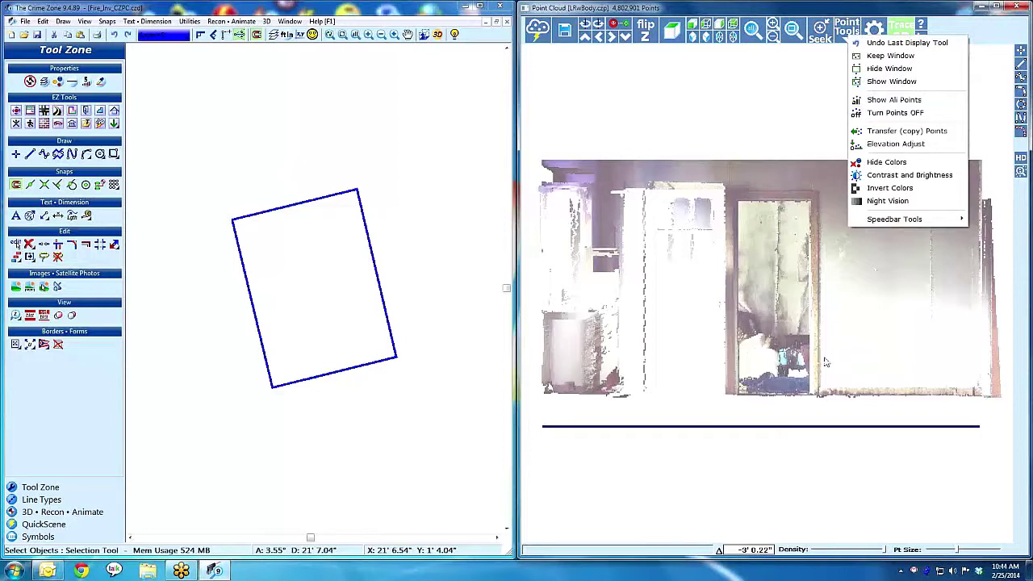
click(889, 146)
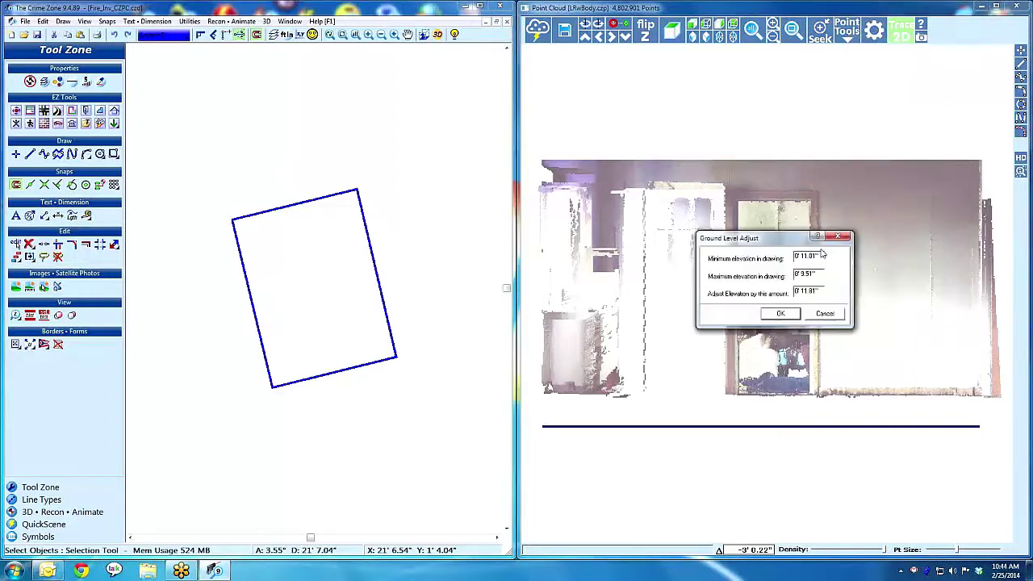
click(782, 314)
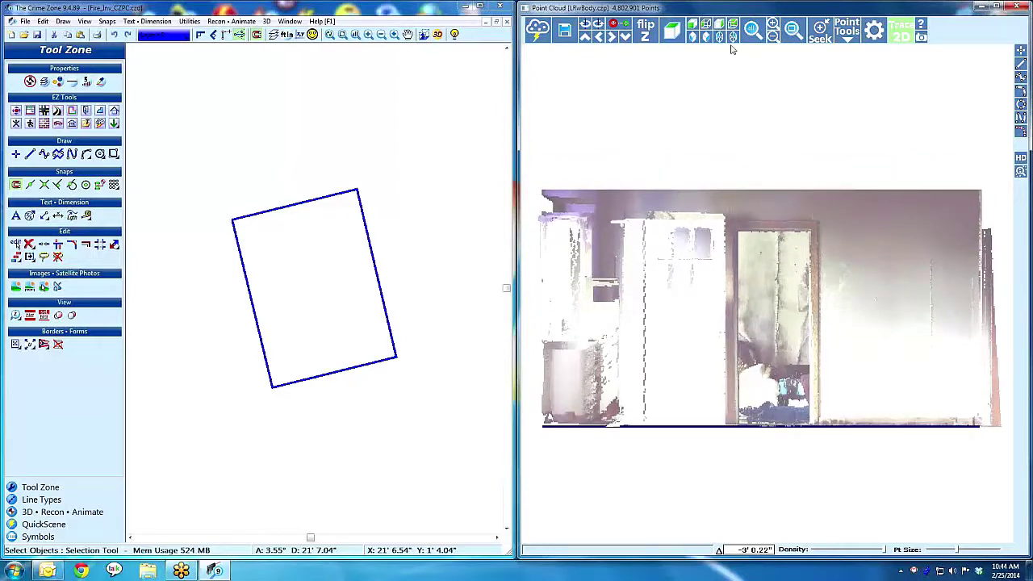
- Turn off 2D tracing and trace the upper edges of the room's walls as a closed continuous line in a 3D view
drag(706, 78, 704, 226)
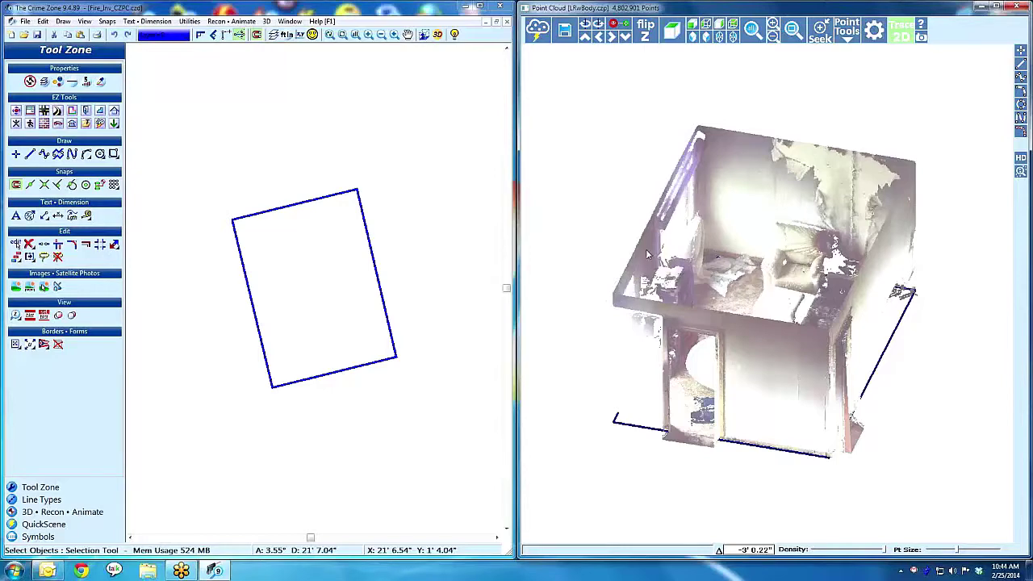
click(672, 31)
drag(796, 73, 846, 49)
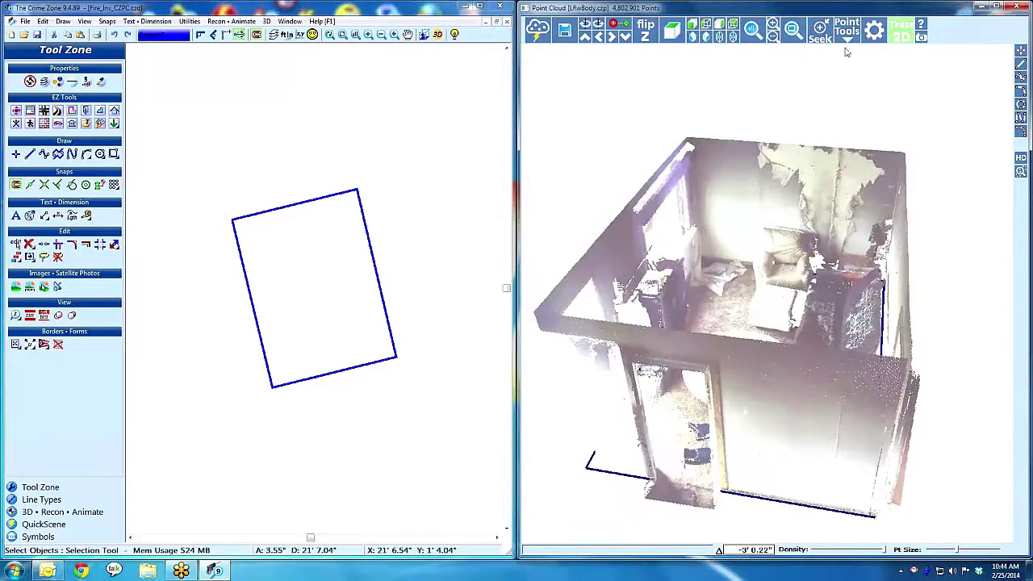
click(1021, 77)
click(685, 136)
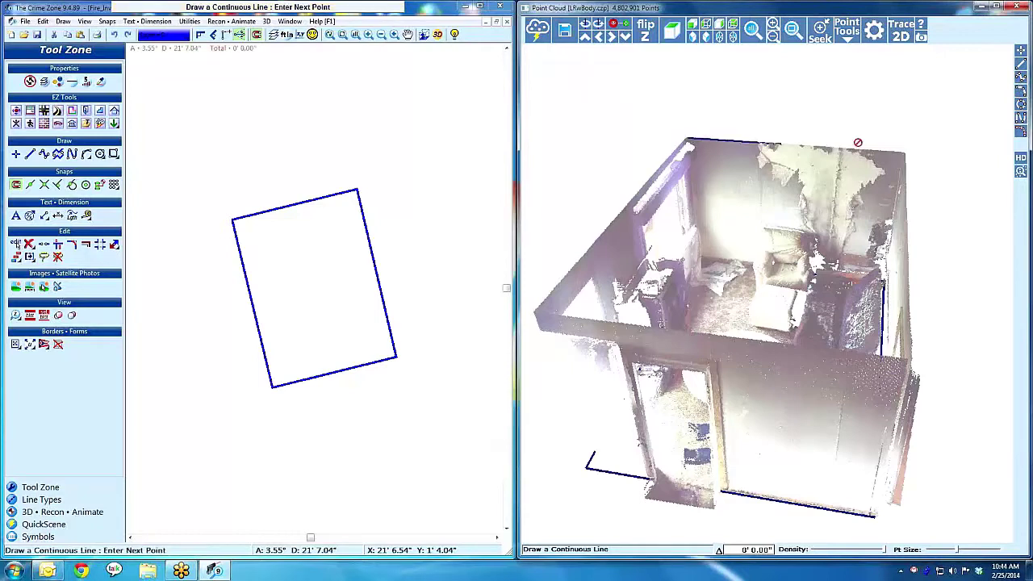
click(904, 151)
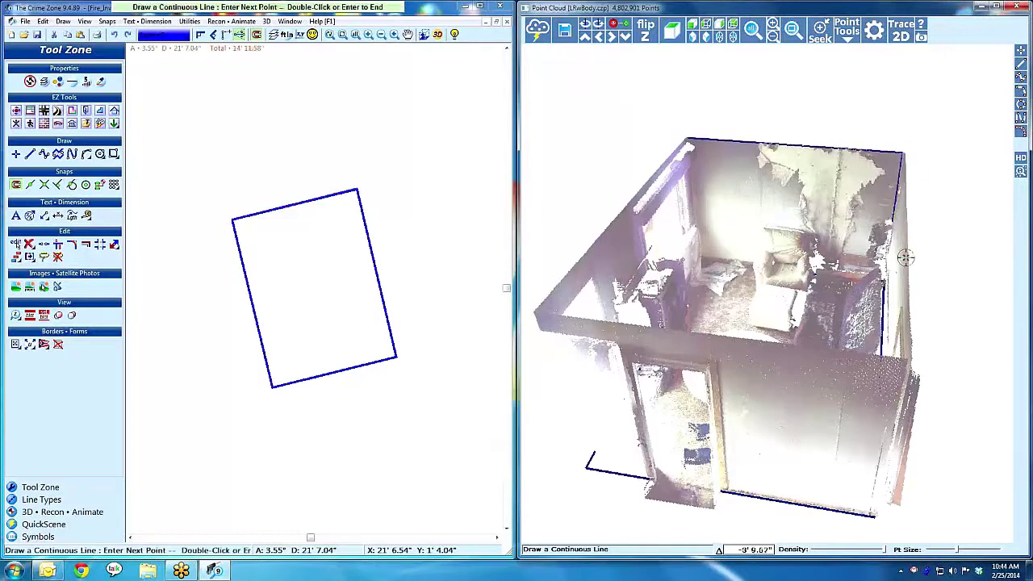
click(912, 357)
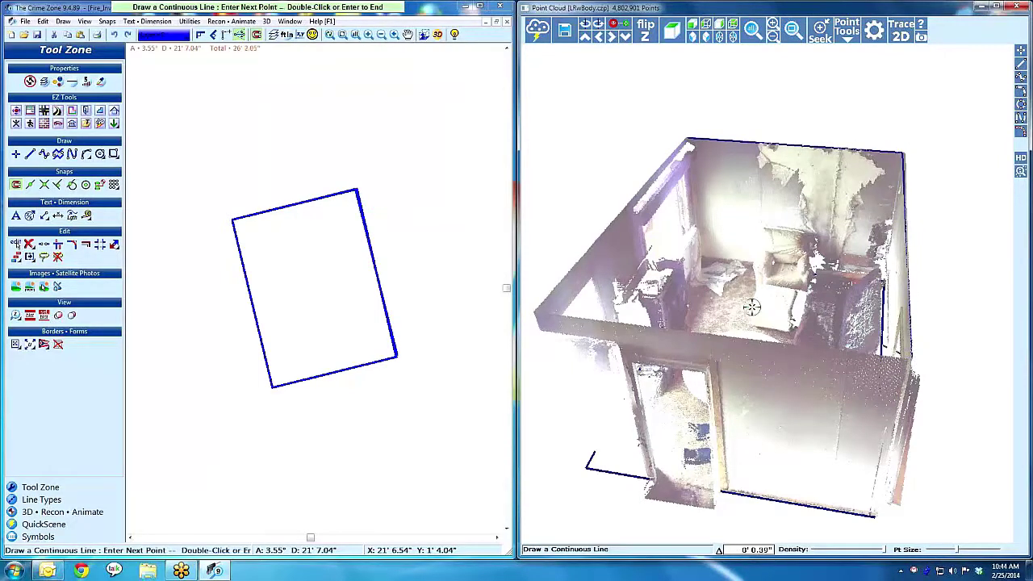
click(534, 312)
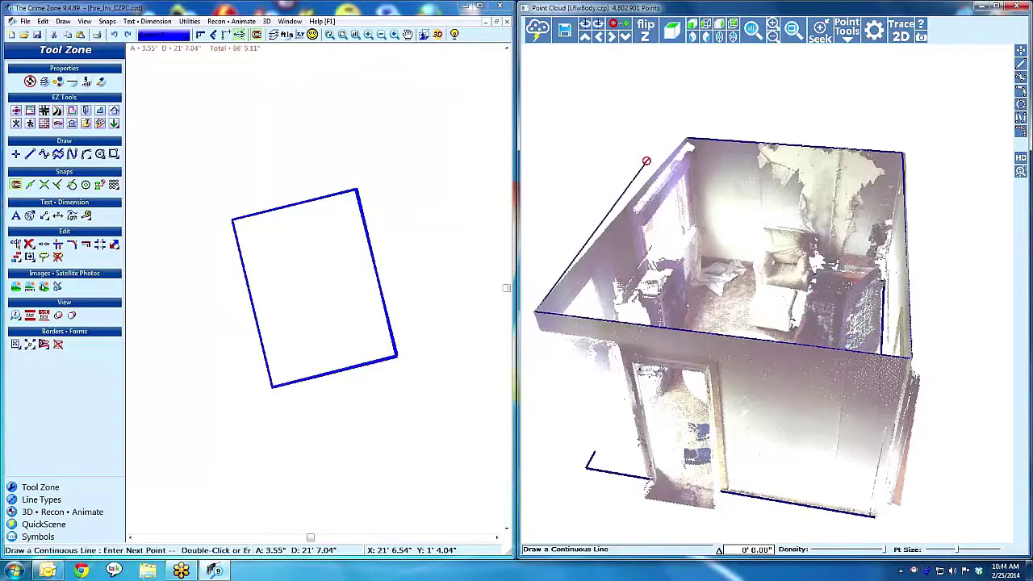
double_click(685, 138)
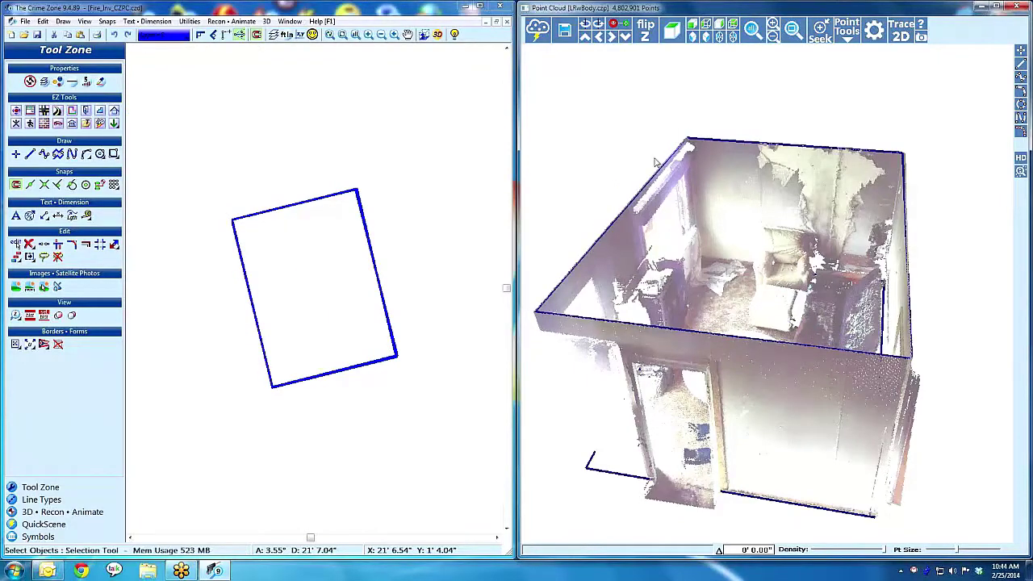
- Undo the last continuous line around the tops of the walls
mouse_move(723, 176)
middle_down()
mouse_move(735, 245)
mouse_move(783, 240)
mouse_move(768, 235)
middle_up()
click(115, 35)
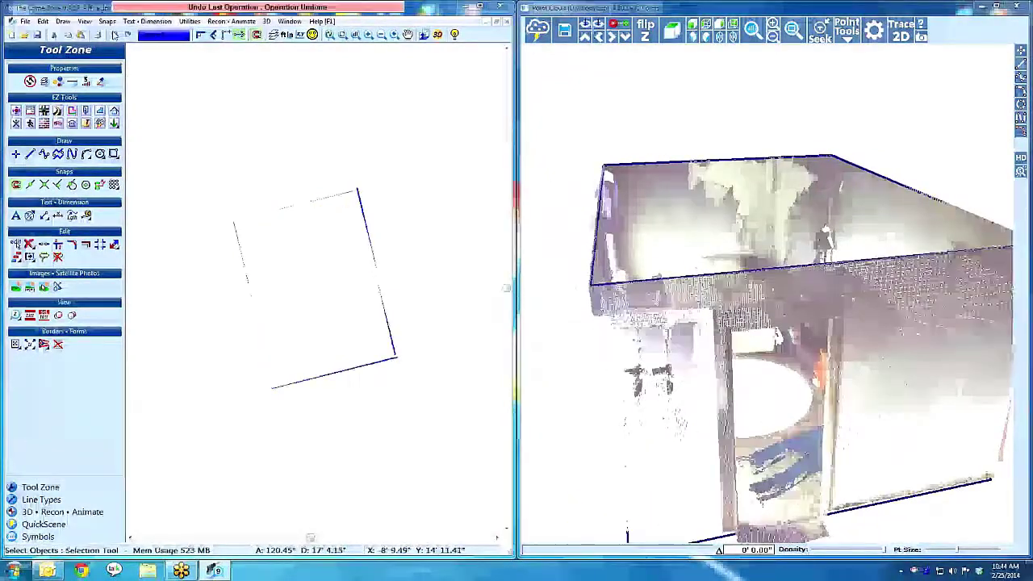
mouse_move(629, 195)
middle_down()
mouse_move(628, 239)
mouse_move(596, 244)
middle_up()
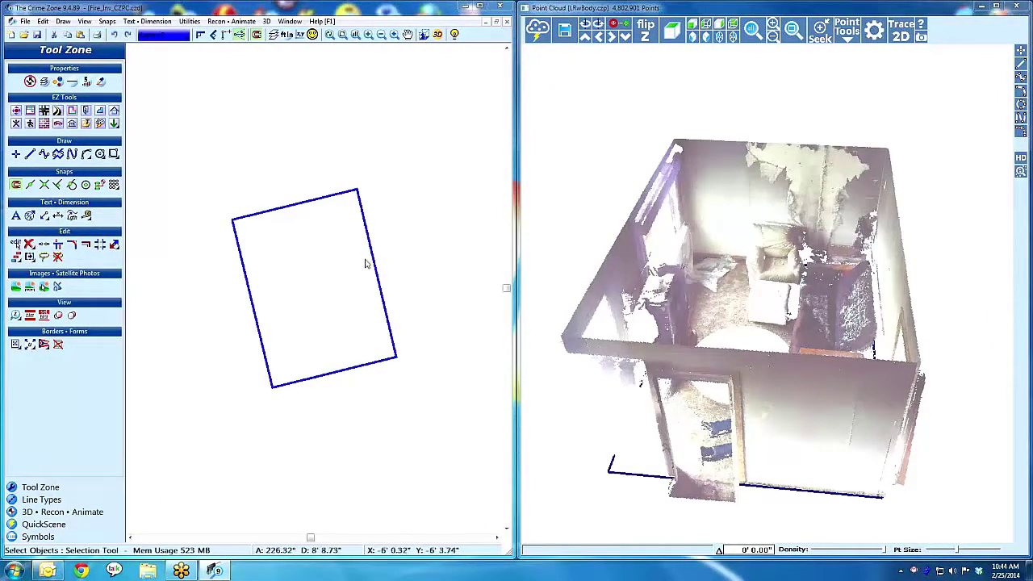
- Trace the armchair against the upper wall in top view as a closed four-sided continuous line
click(692, 29)
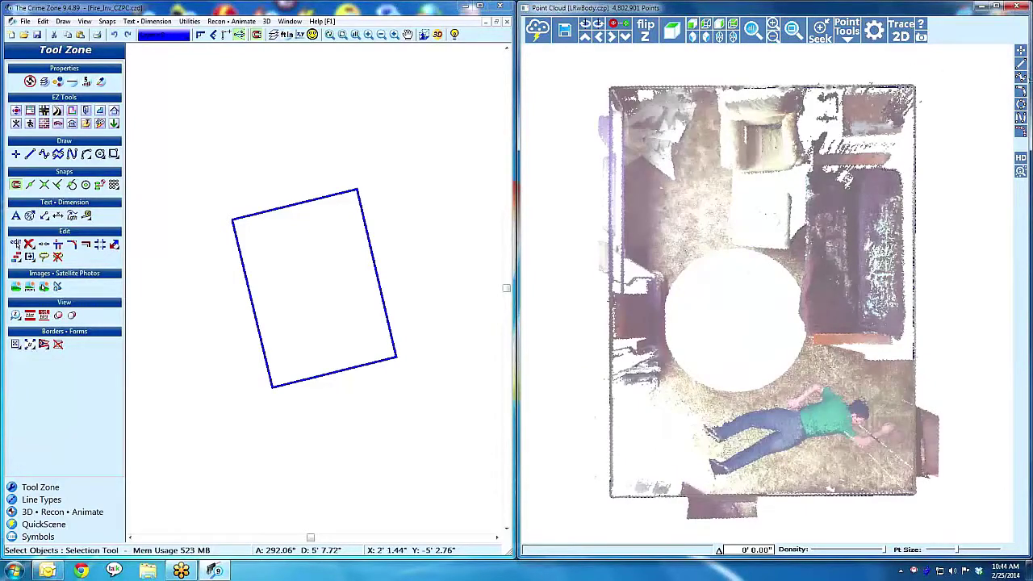
click(1021, 78)
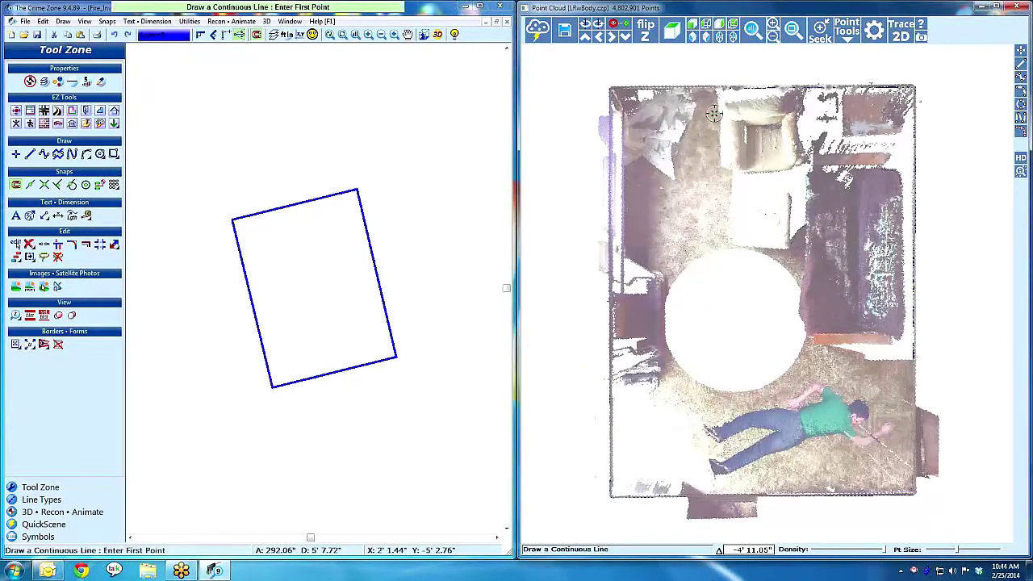
click(716, 95)
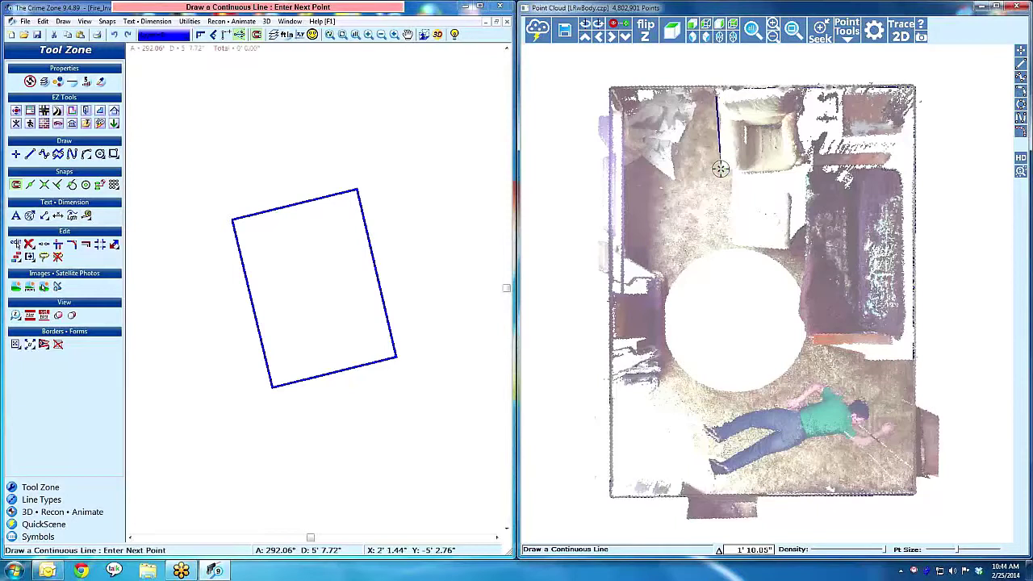
click(808, 162)
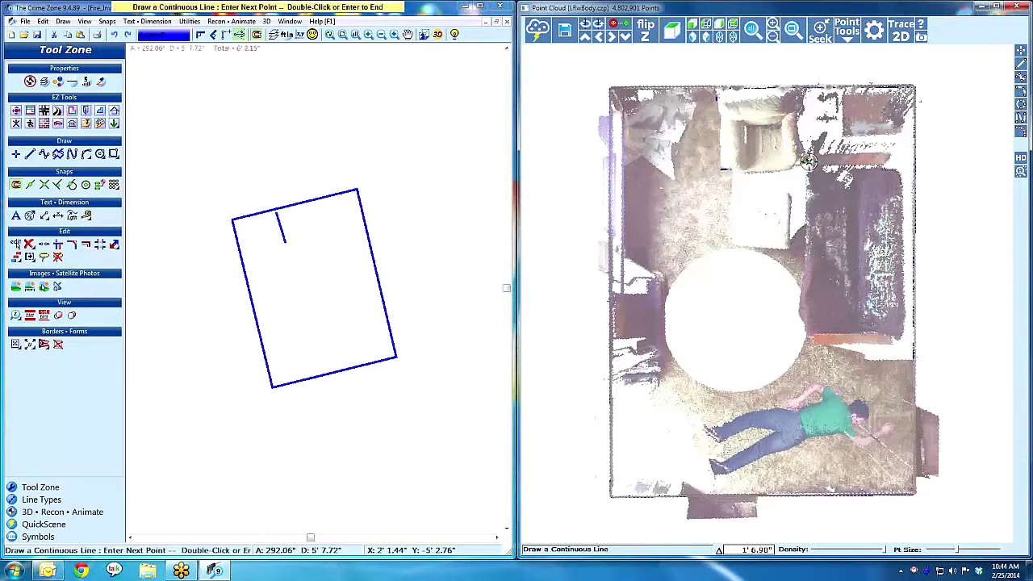
click(802, 89)
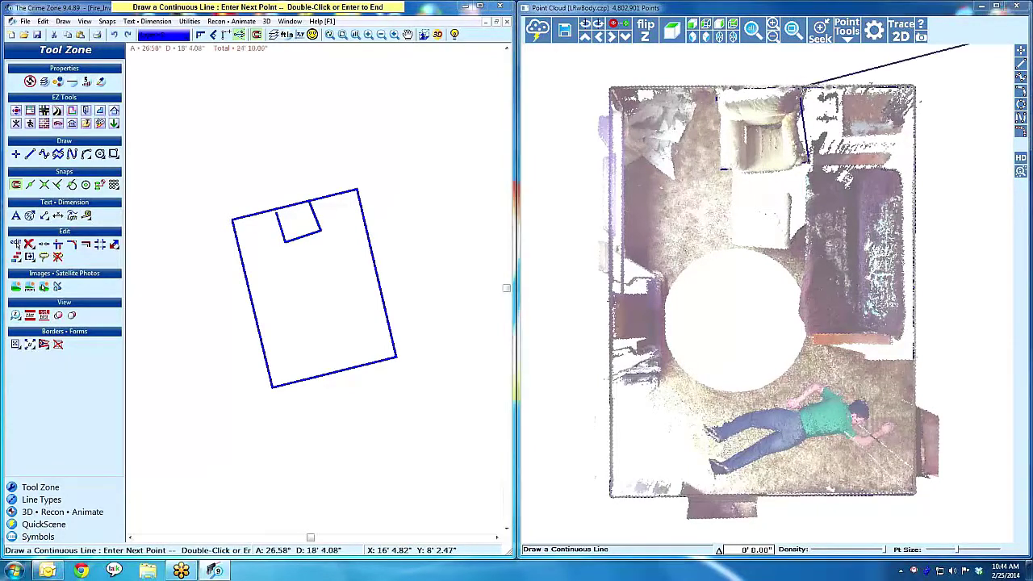
double_click(278, 216)
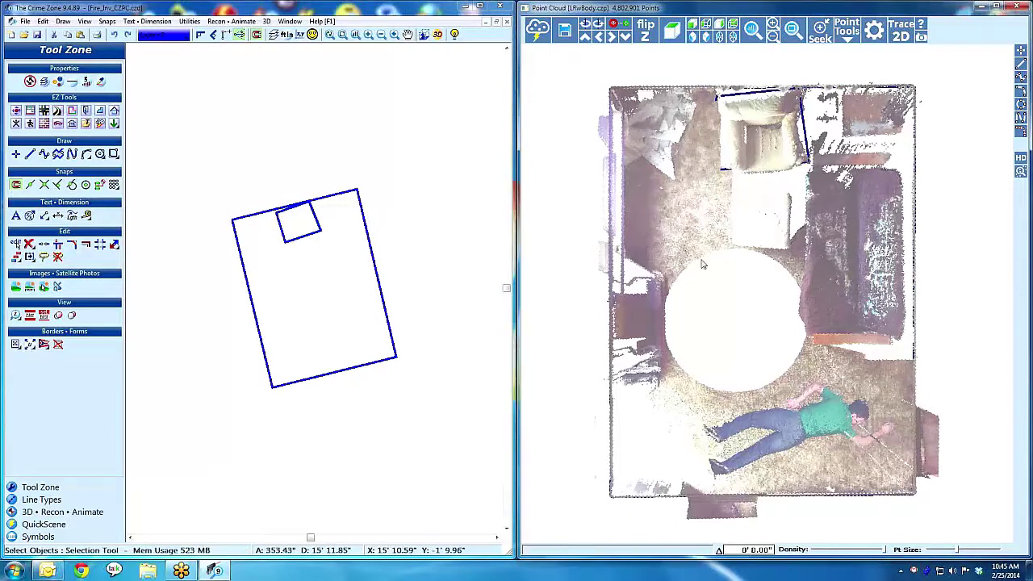
- Trace the dark couch along the wall in top view as a closed four-sided continuous line
right_click(799, 188)
click(806, 176)
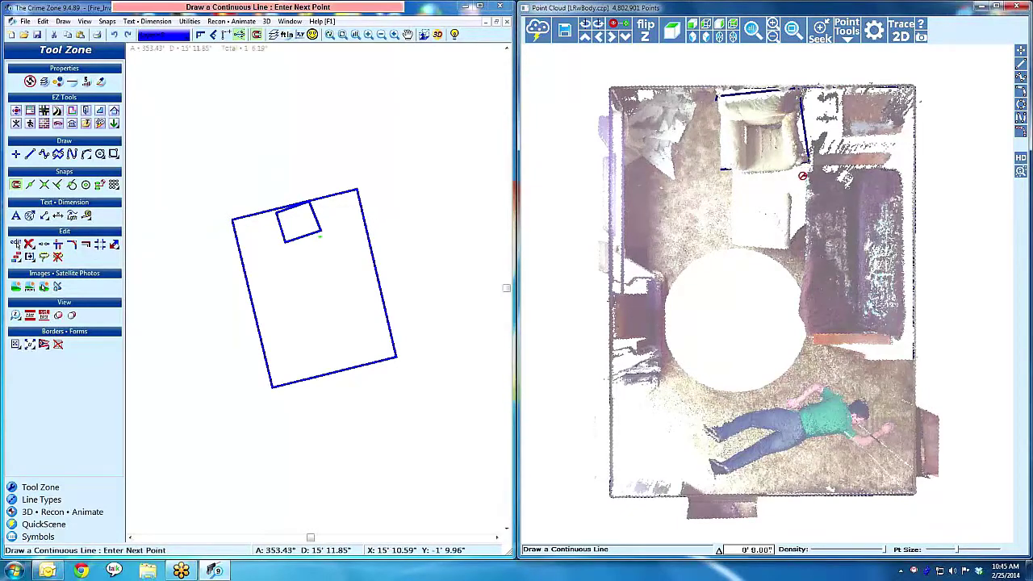
click(813, 341)
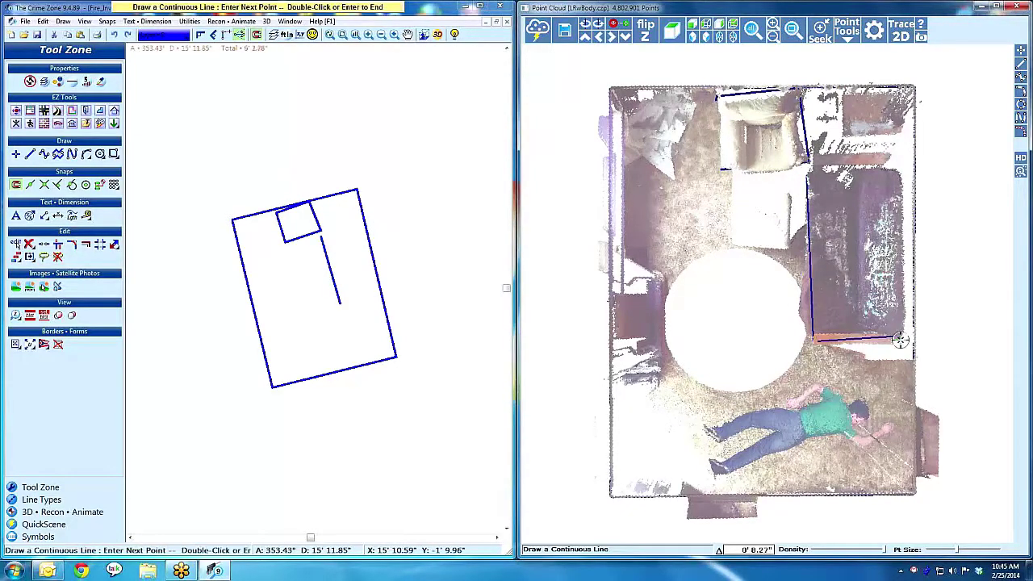
click(896, 172)
double_click(808, 171)
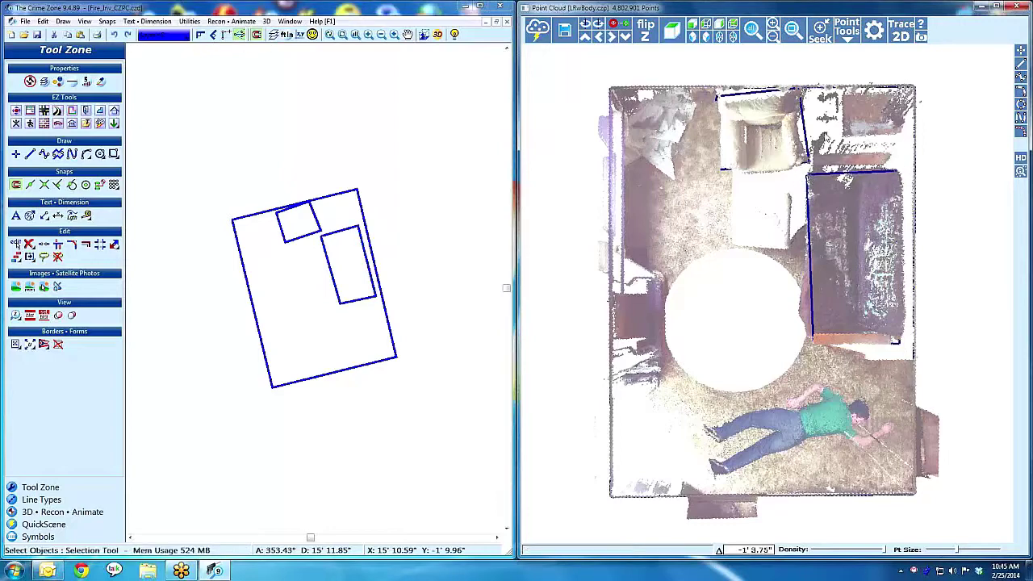
- Trace the body's centerline as a continuous line from the upper foot through the knee and hip to the head
key(space)
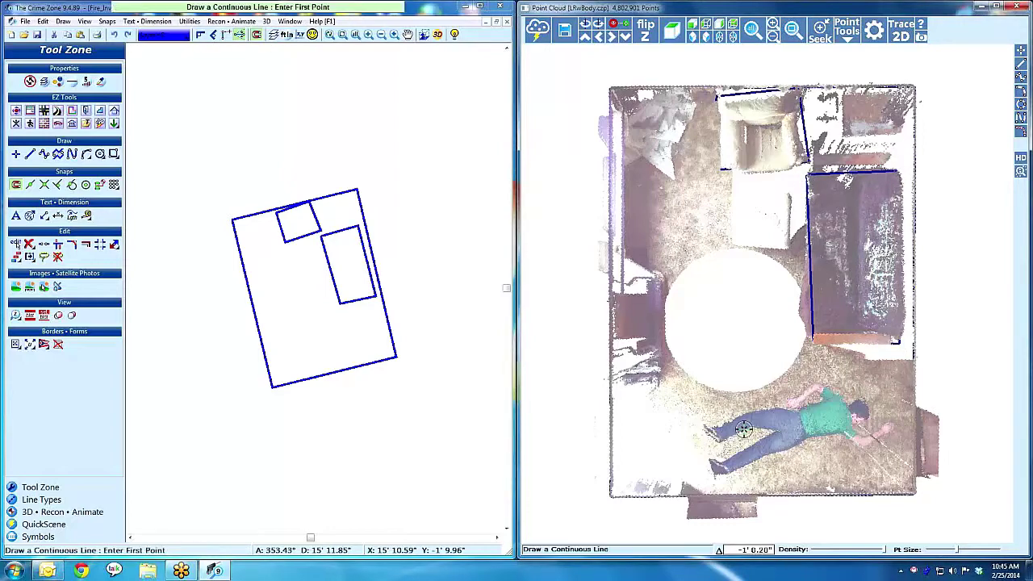
click(713, 433)
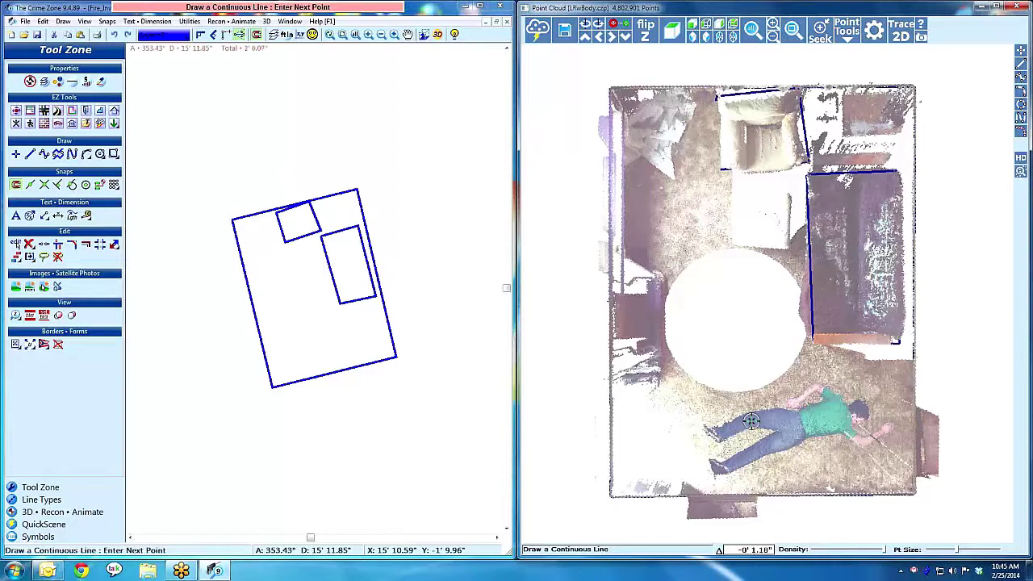
click(751, 420)
click(801, 425)
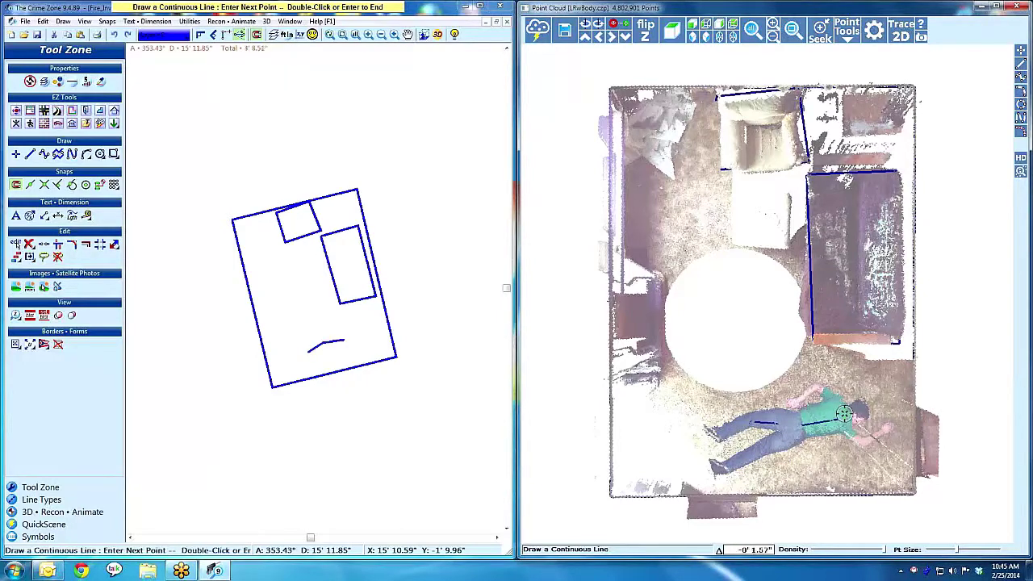
double_click(858, 414)
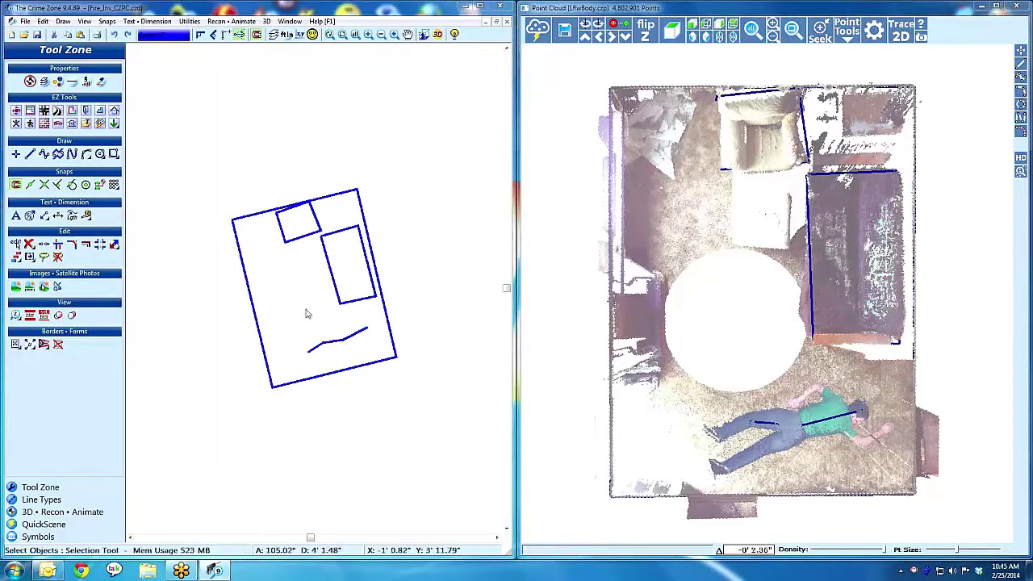
- Trace the body's other leg as a continuous line starting from the hip point of the body line and ending at the foot
right_click(338, 338)
click(341, 341)
scroll(341, 343, up, 2)
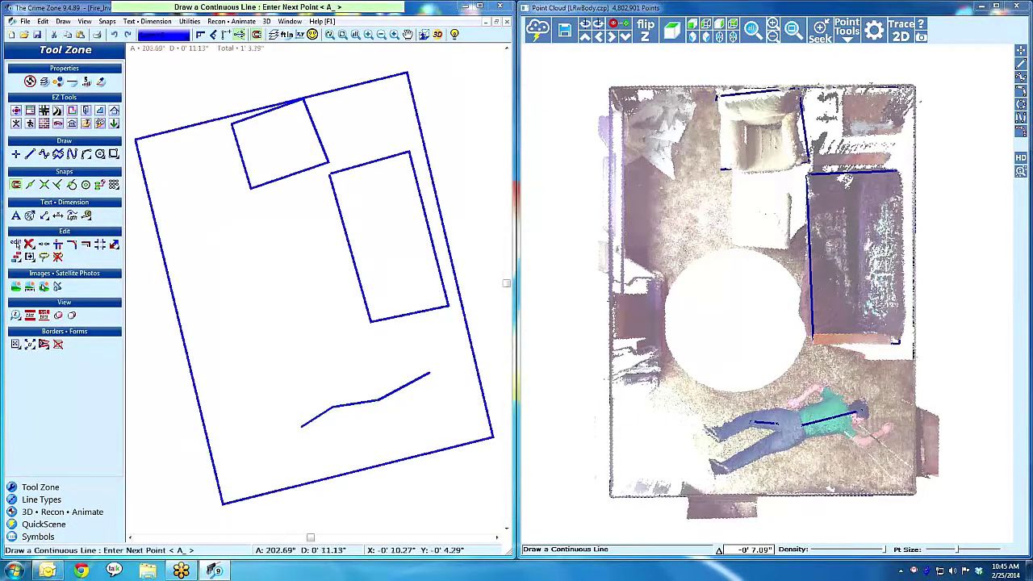
click(760, 450)
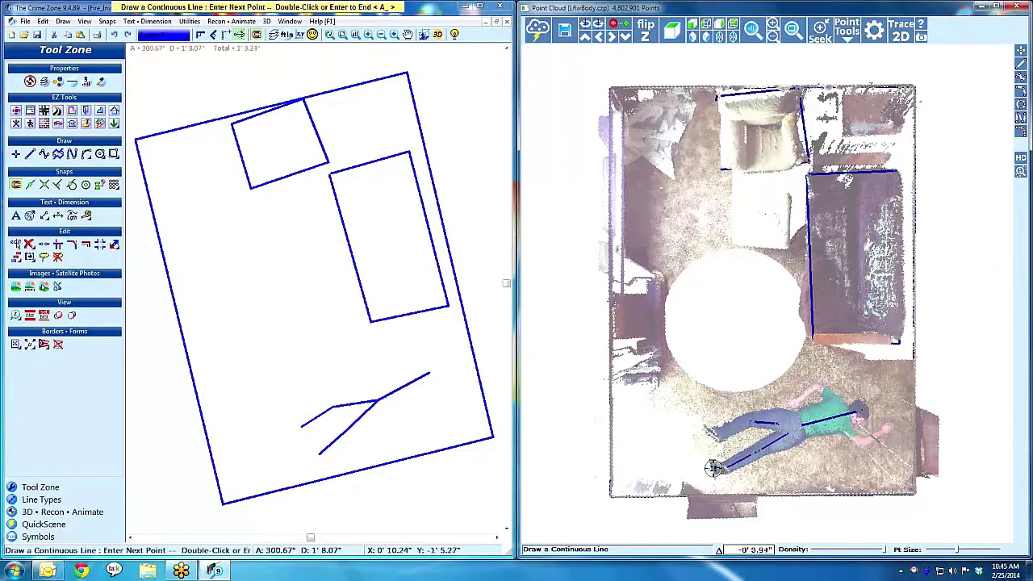
double_click(713, 468)
key(a)
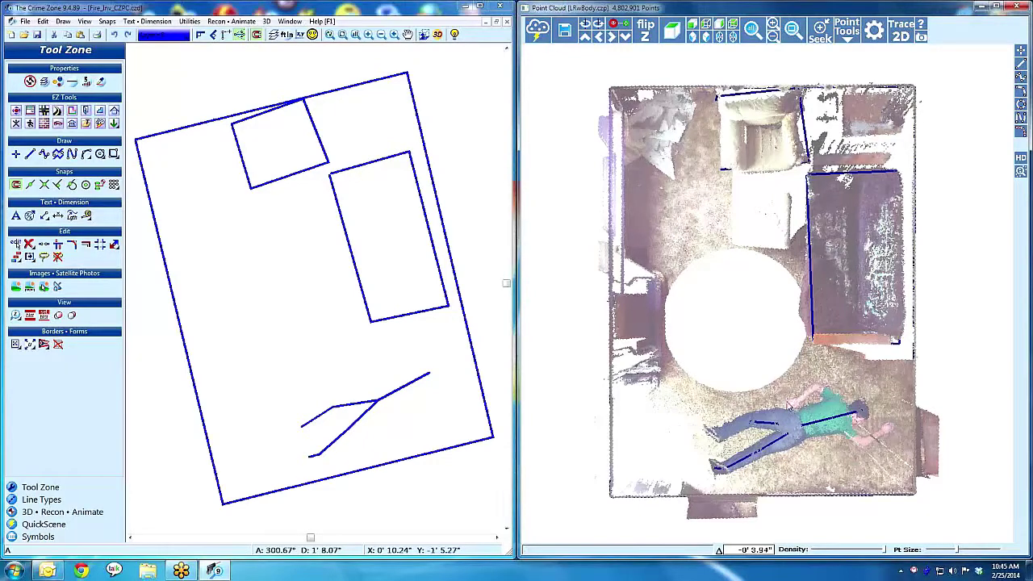
- Trace both arms of the body as one continuous line from hand to hand across the shoulders
click(405, 376)
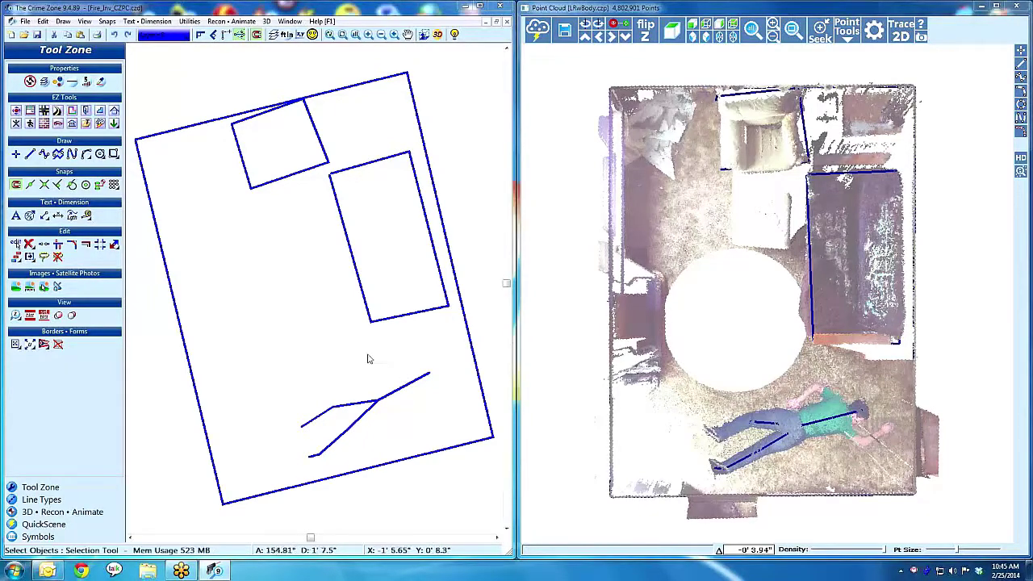
key(space)
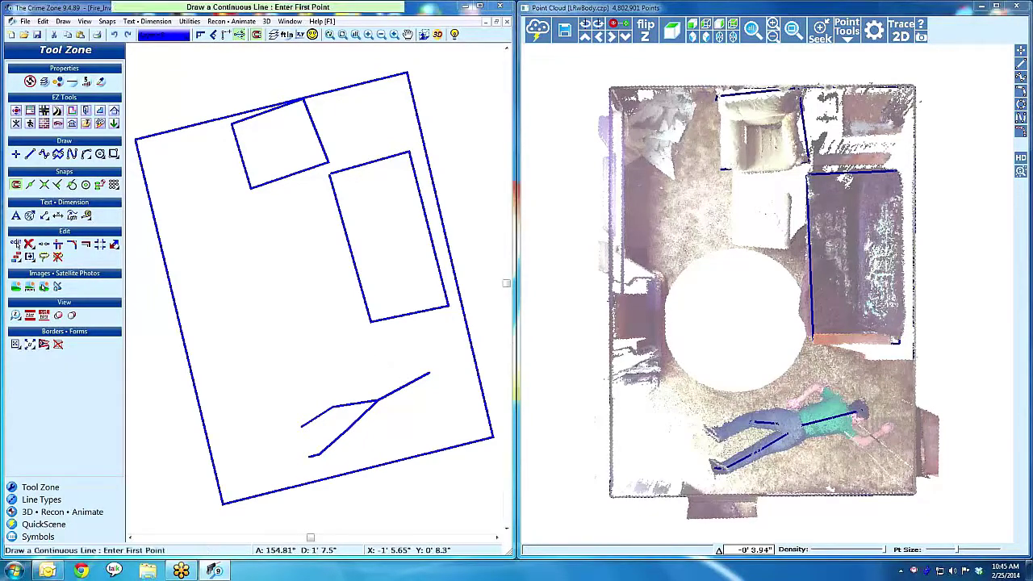
click(798, 401)
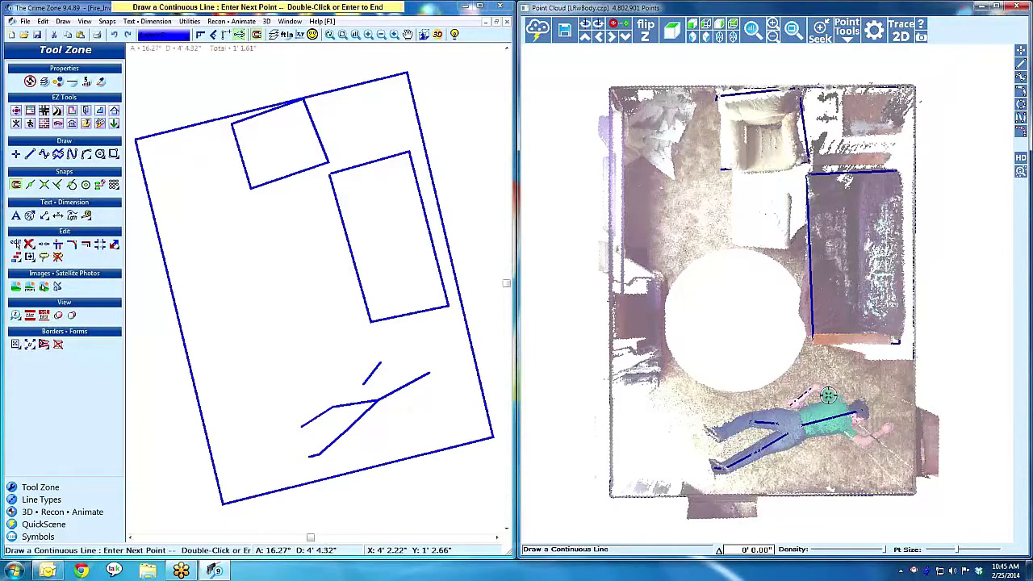
click(831, 399)
click(848, 417)
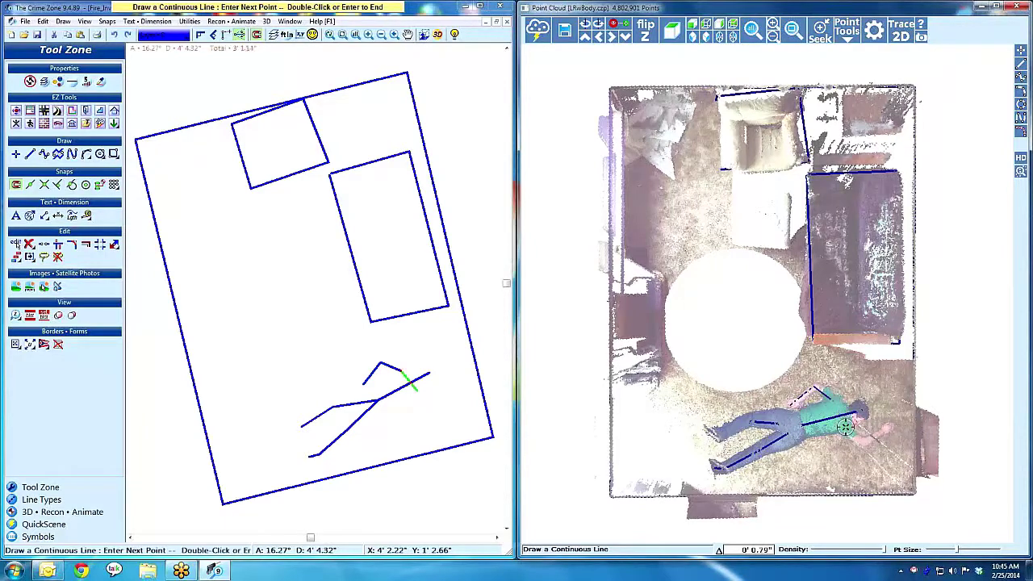
click(862, 441)
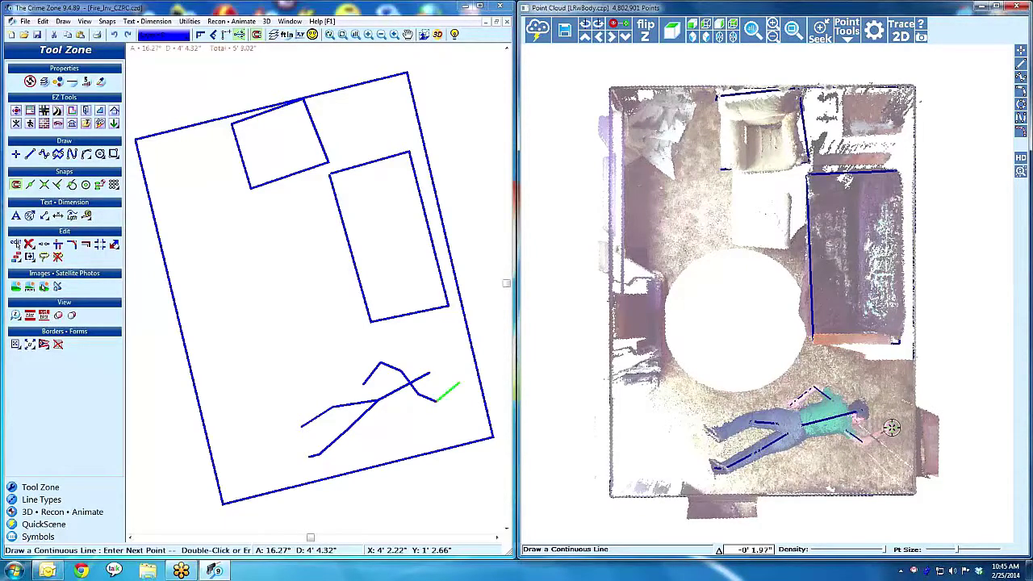
double_click(891, 427)
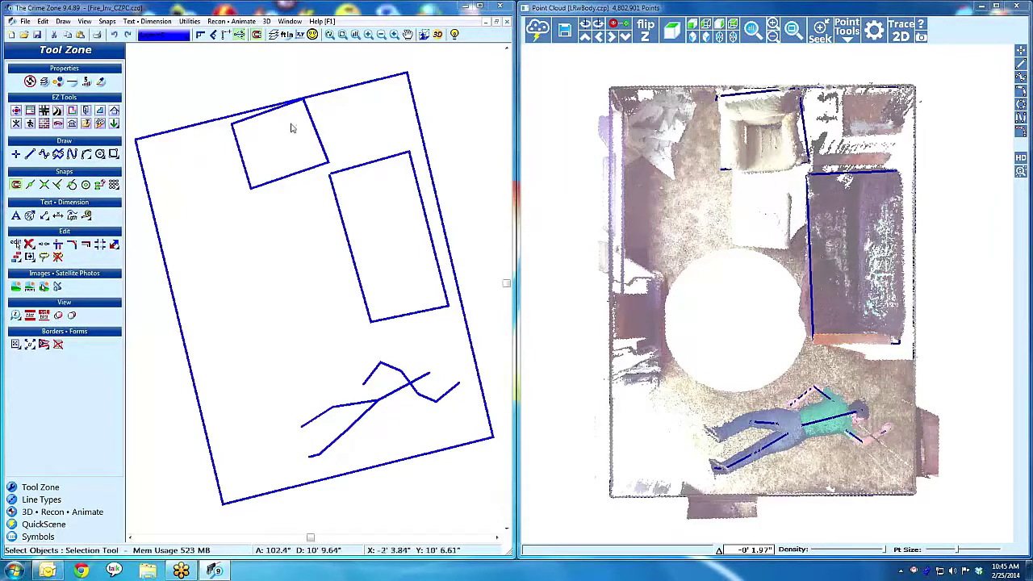
- In a 3D view facing the wall behind the armchair, trace the left edge of the burn pattern as a spline curve
click(671, 31)
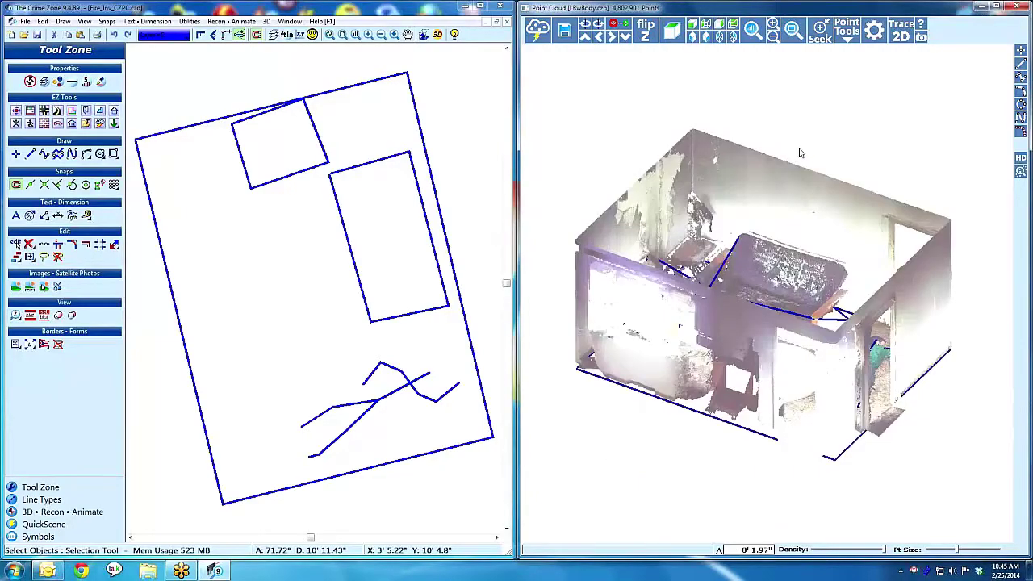
scroll(775, 210, up, 4)
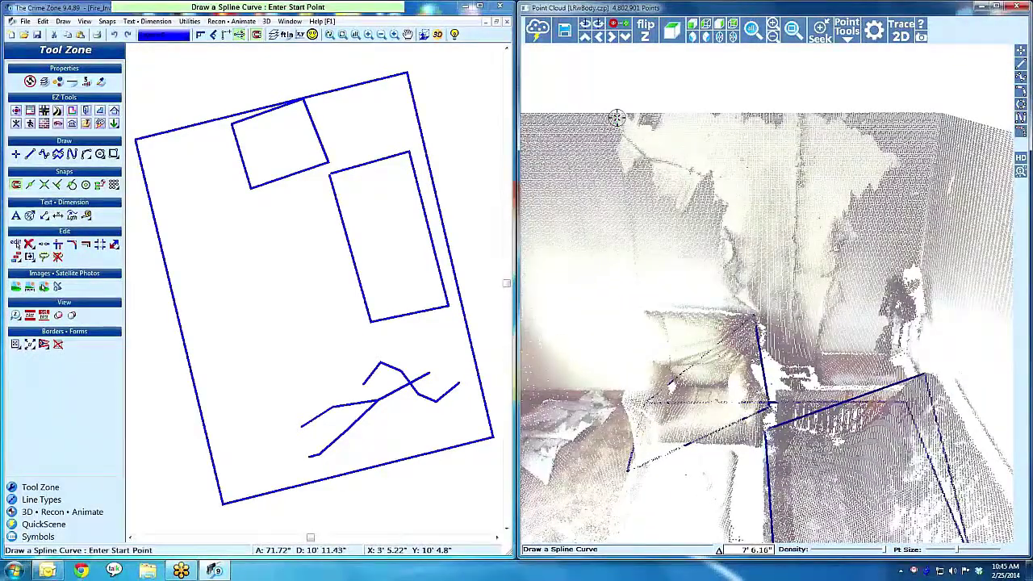
click(615, 118)
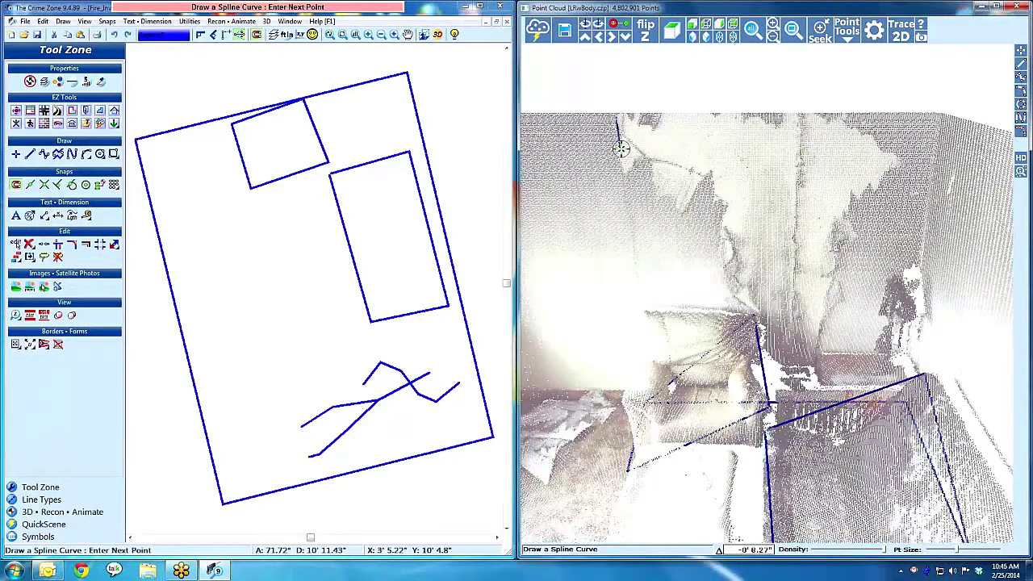
click(621, 148)
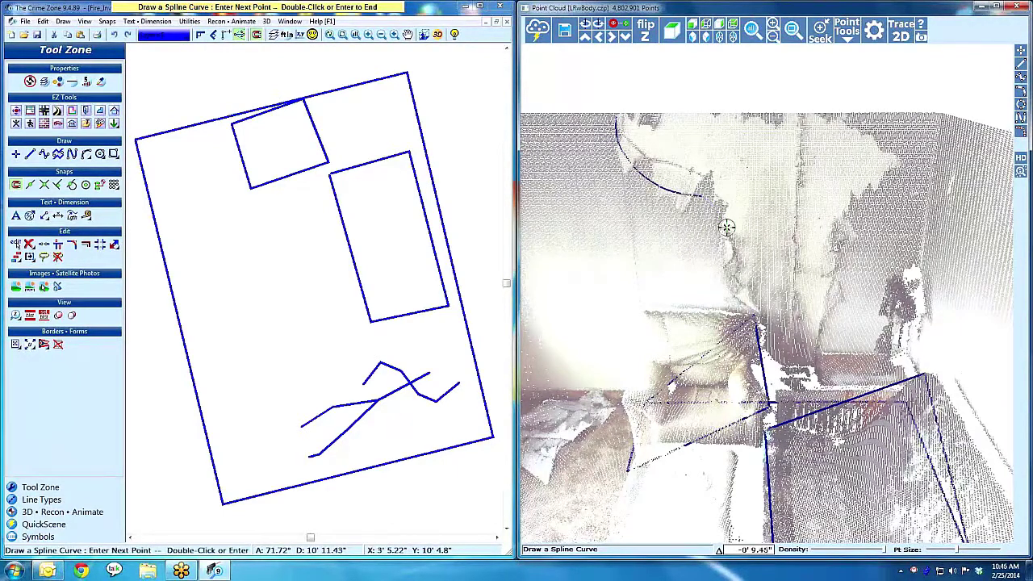
click(736, 253)
click(753, 298)
click(772, 323)
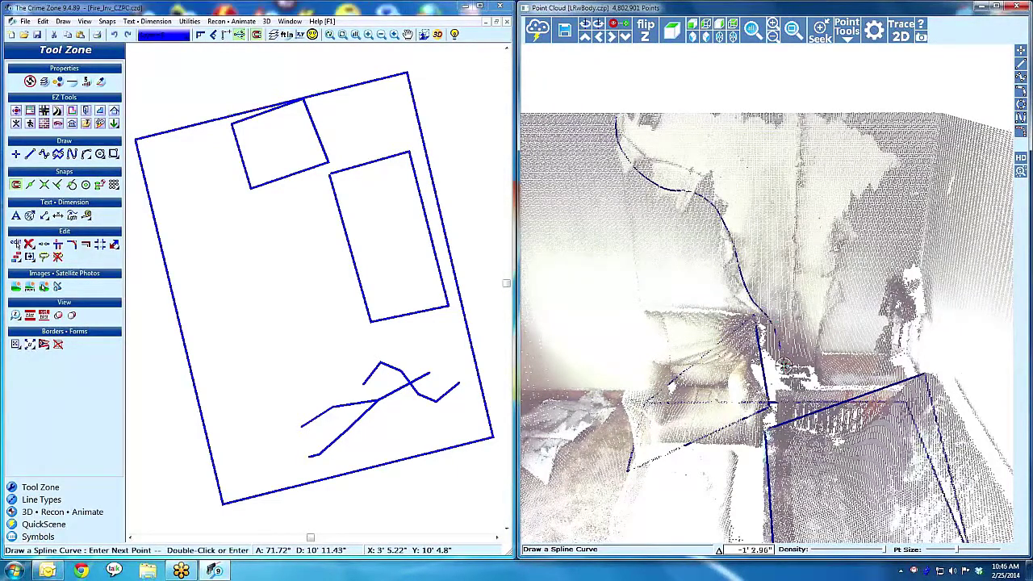
double_click(784, 365)
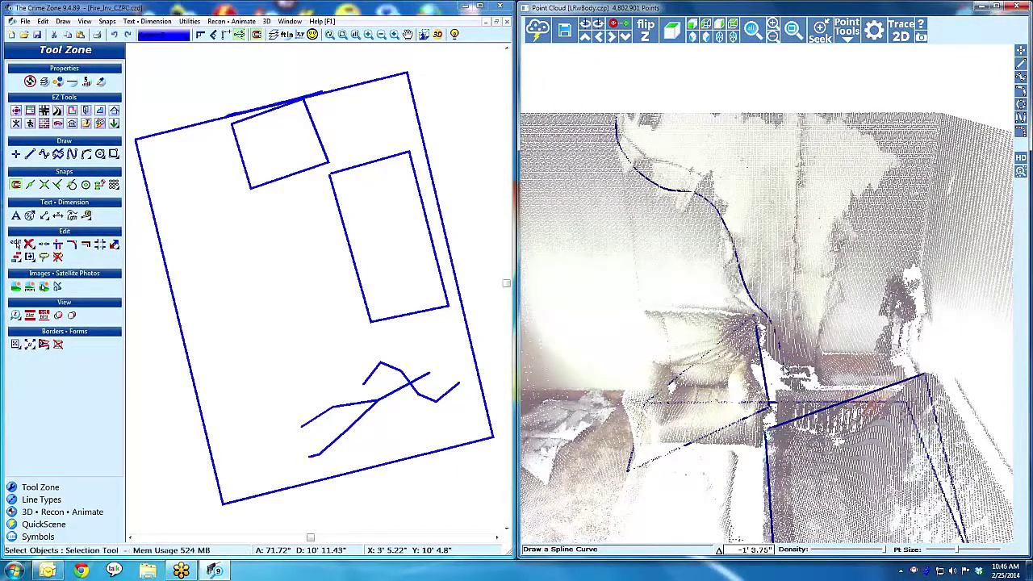
- Trace the right edge of the wall's burn pattern as a second spline curve from the wall top down to its base
right_click(843, 125)
click(840, 117)
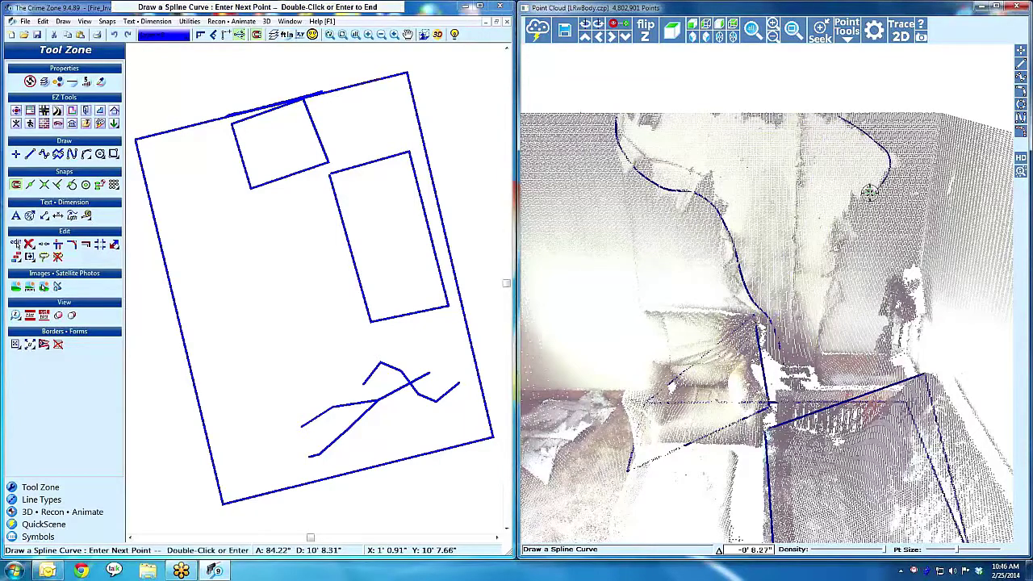
double_click(815, 357)
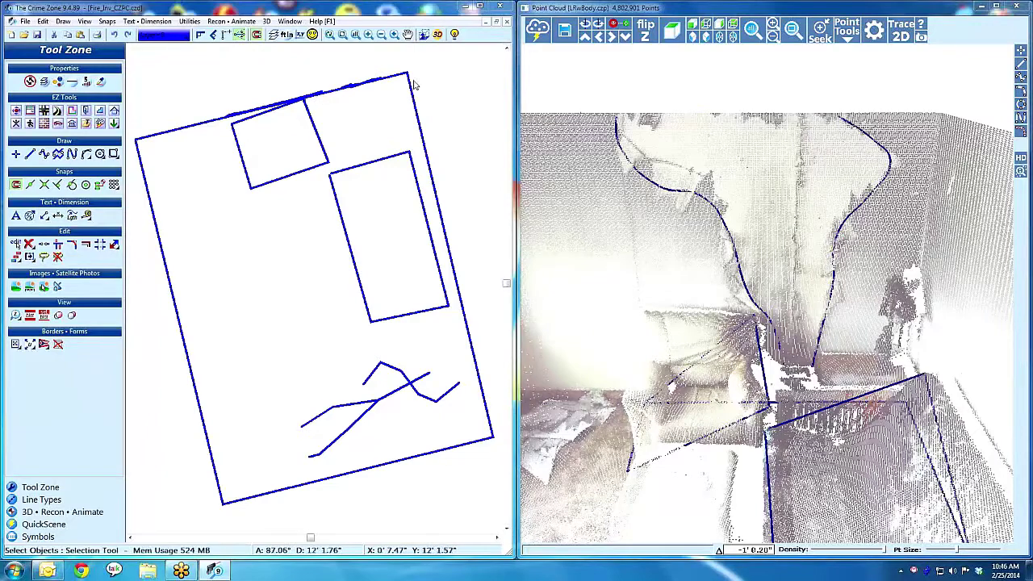
- Place the Couch w Rnd Armrests symbol from the Home seating symbols, scaled and rotated along the wall-side edge of the traced couch outline
drag(827, 151, 549, 80)
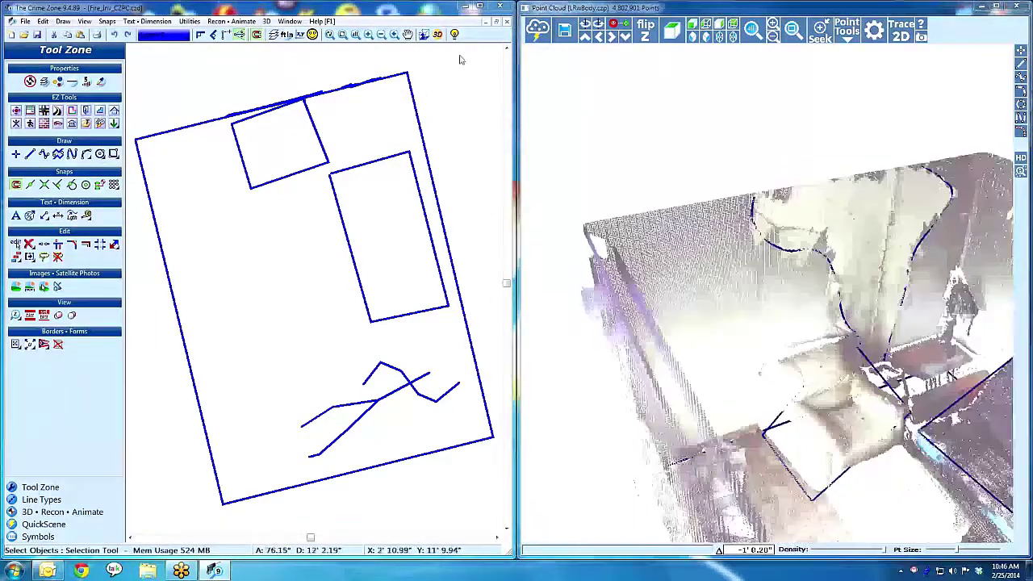
mouse_move(845, 229)
mouse_down()
mouse_move(732, 191)
mouse_move(961, 176)
mouse_move(924, 187)
mouse_move(904, 234)
mouse_up()
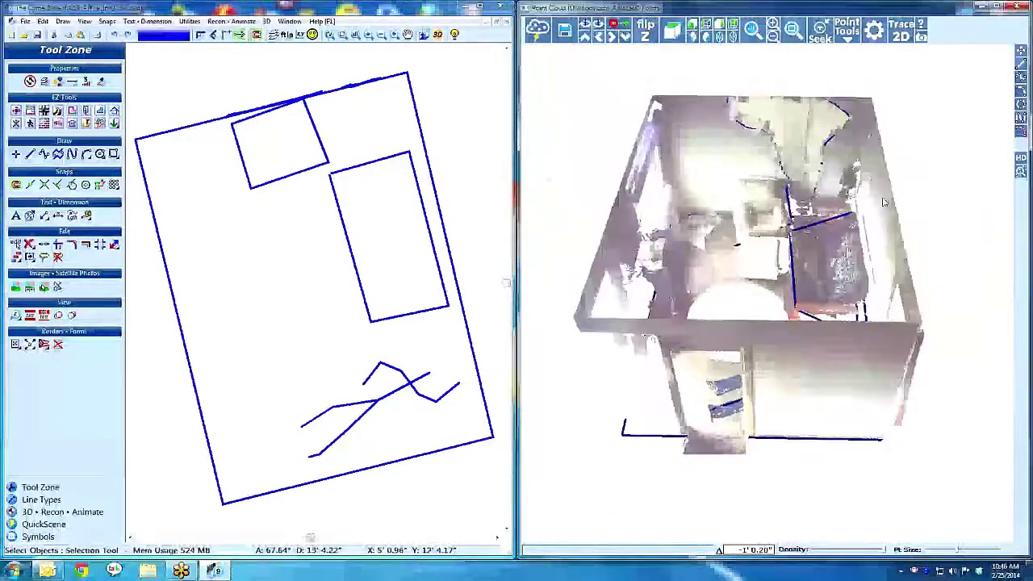
mouse_move(853, 266)
mouse_down()
mouse_move(839, 286)
mouse_move(848, 303)
mouse_up()
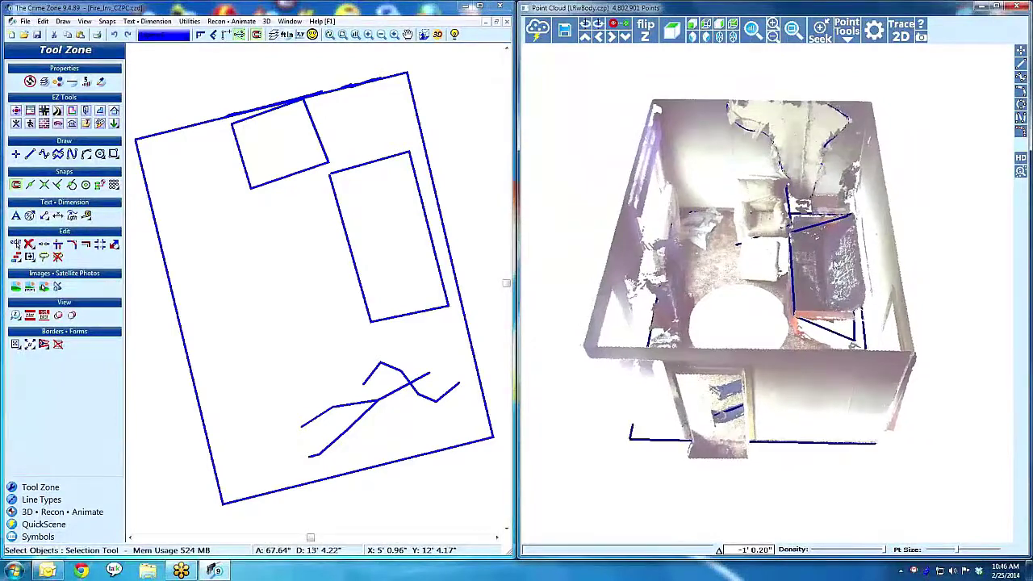
click(36, 537)
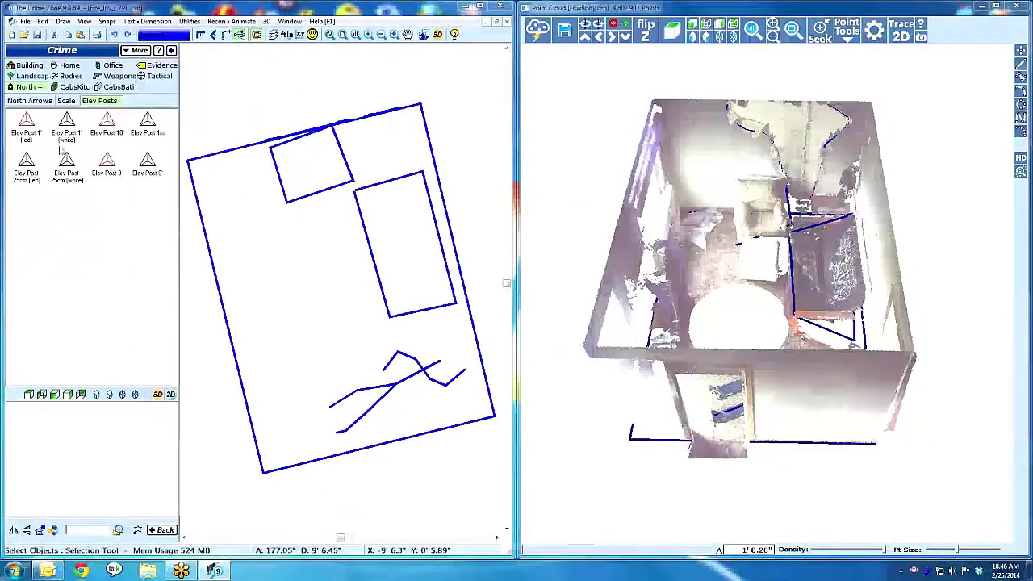
click(69, 66)
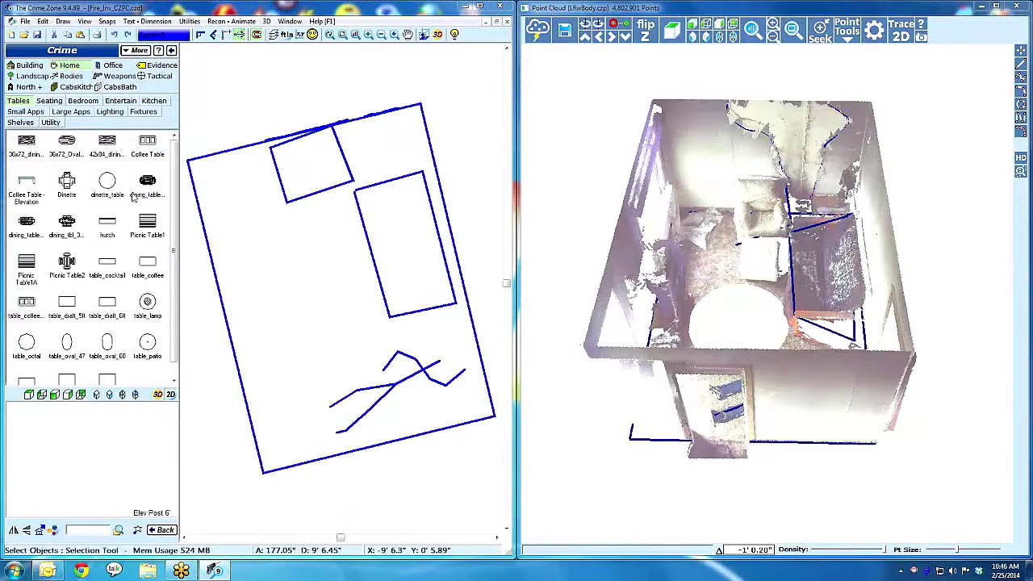
click(107, 228)
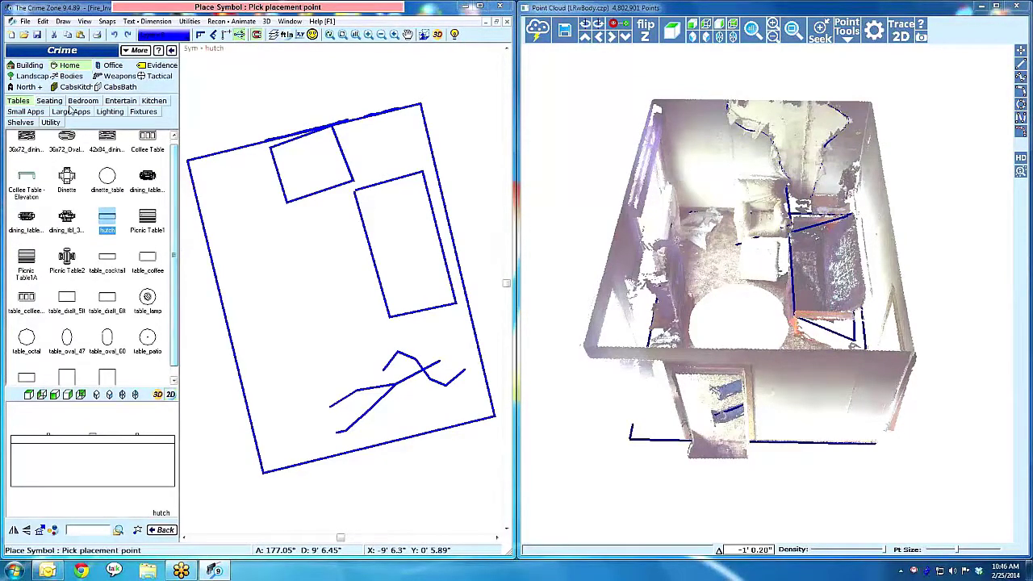
click(50, 101)
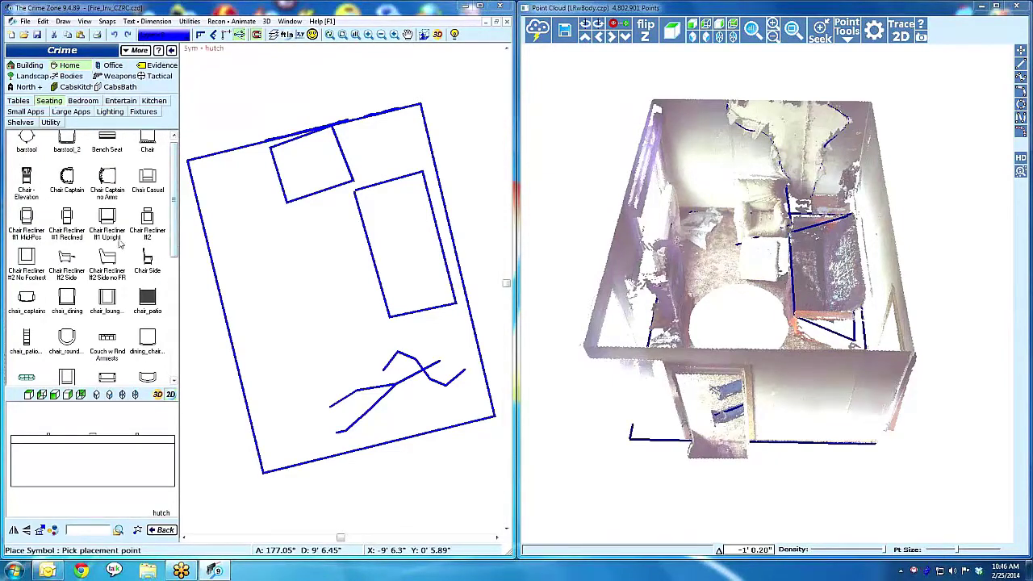
click(104, 344)
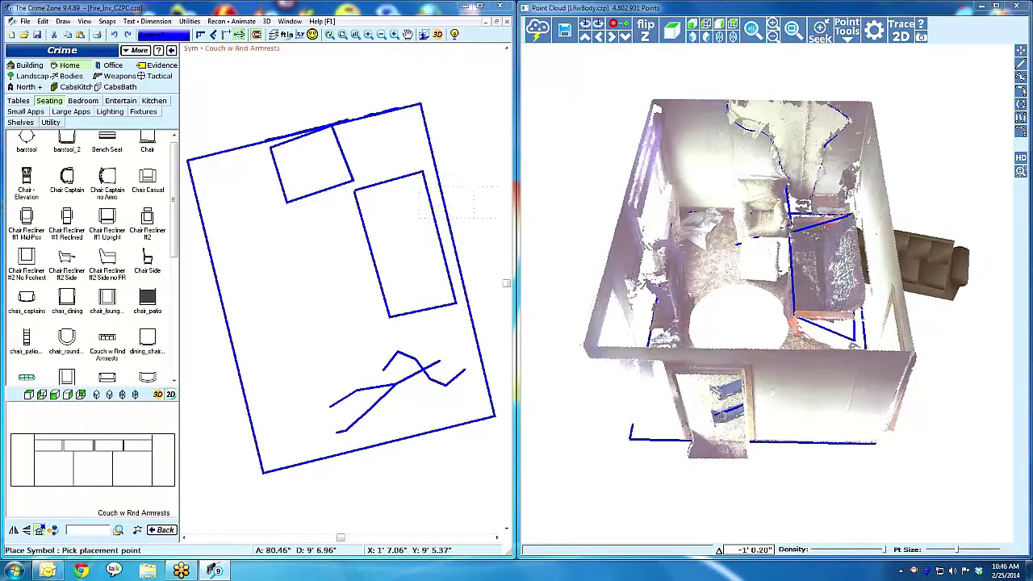
click(422, 173)
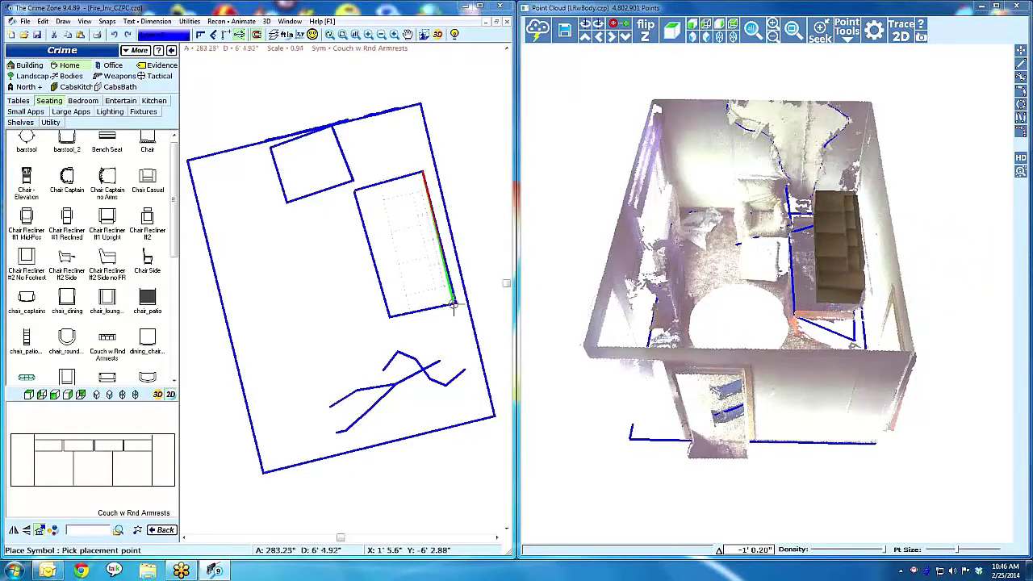
click(443, 254)
- Stretch the depth of the placed couch symbol to fill the traced outline, to a Y scale of about 1.27
click(413, 271)
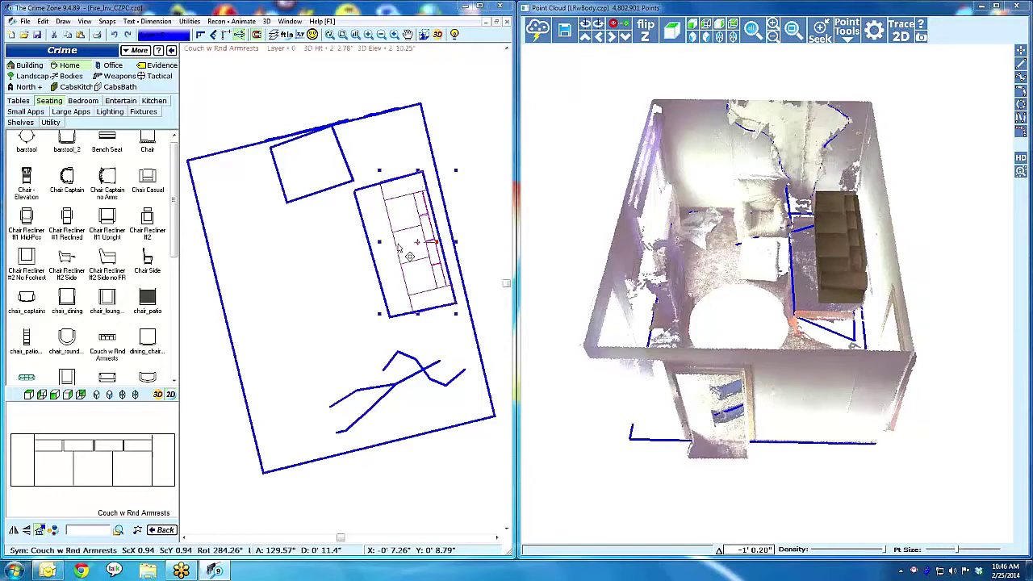
drag(419, 171, 408, 210)
click(415, 161)
click(409, 210)
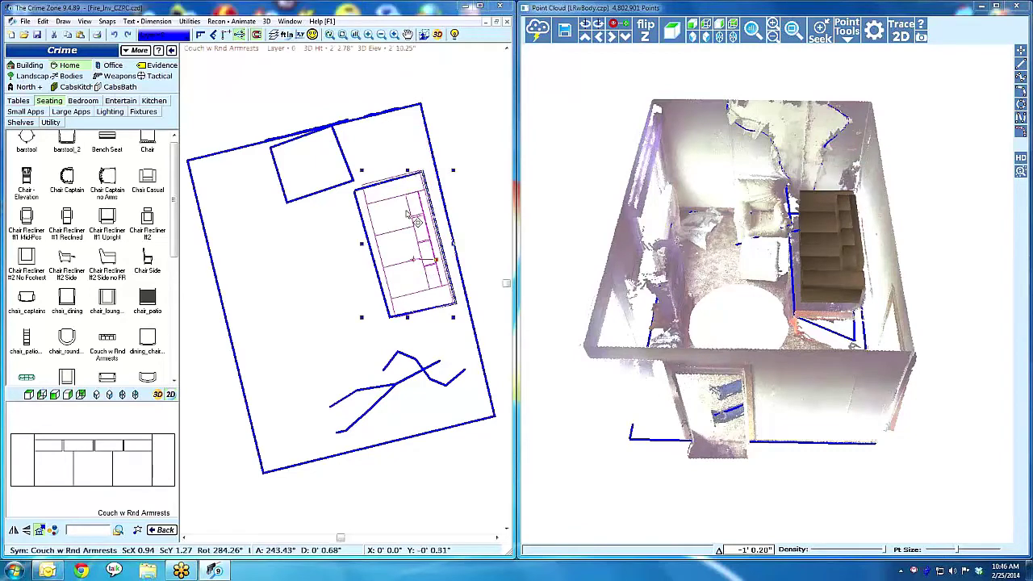
- Place the Chair Casual symbol from the Home seating symbols, scaled and rotated along the wall-side edge of the traced armchair outline
click(405, 211)
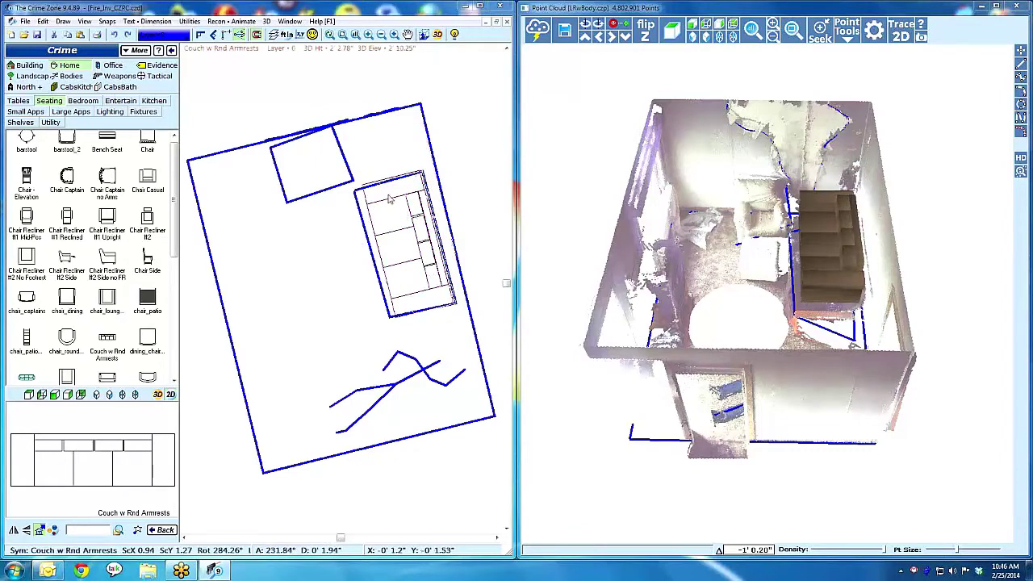
click(148, 181)
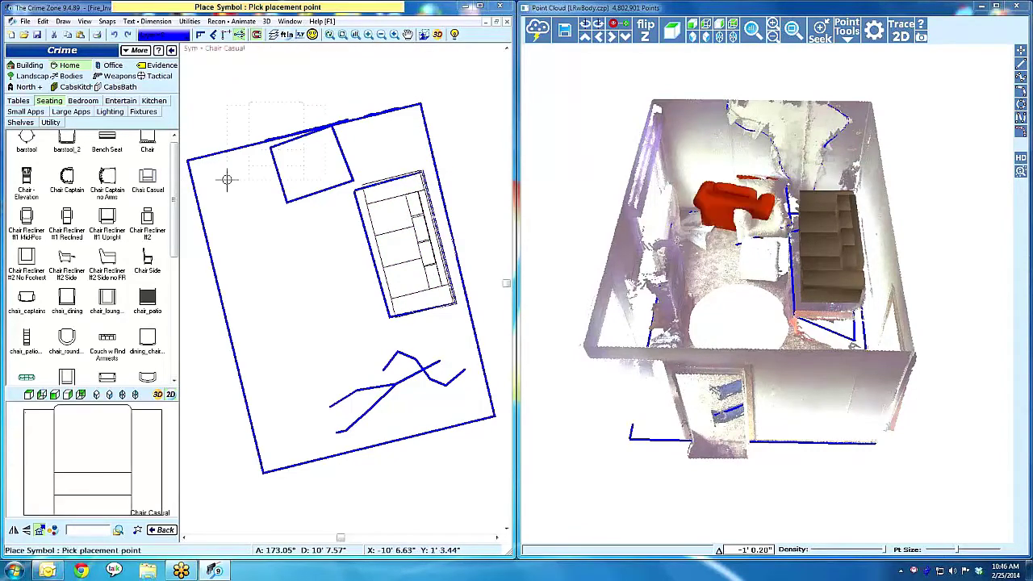
click(337, 124)
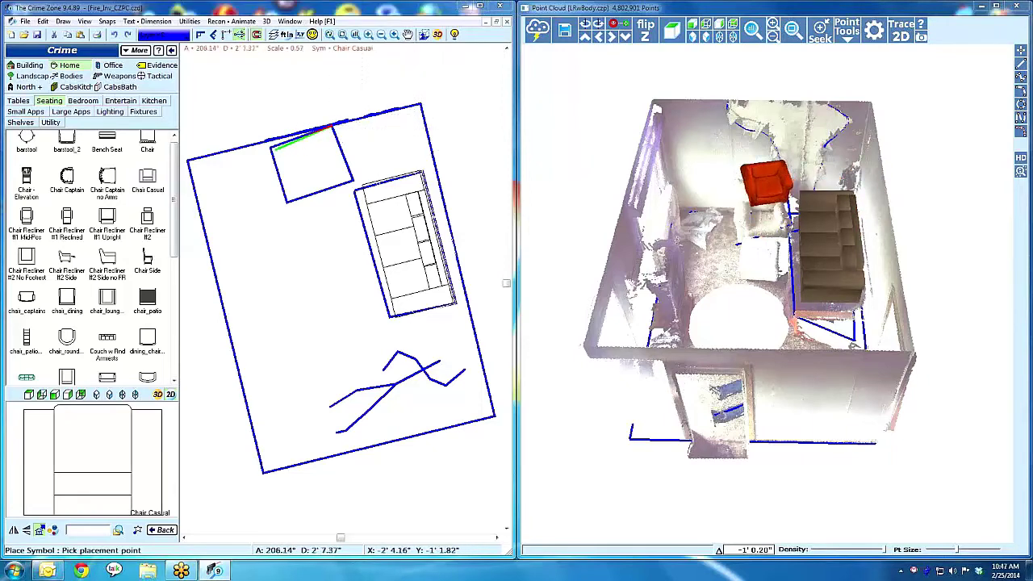
click(271, 148)
- Lower the couch symbol's 3D elevation to floor level with the 3D Builder
scroll(804, 311, up, 5)
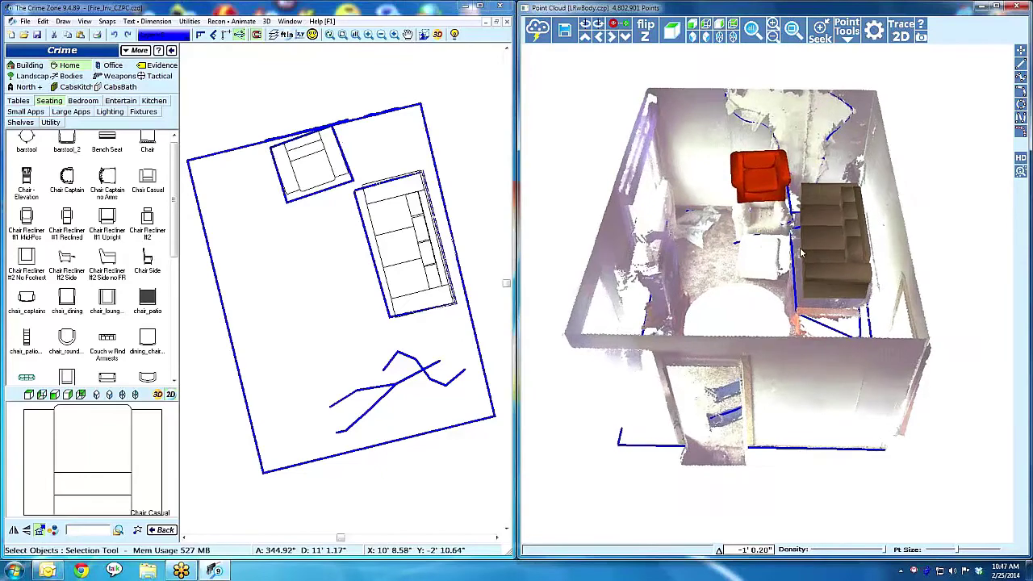
drag(804, 312, 868, 302)
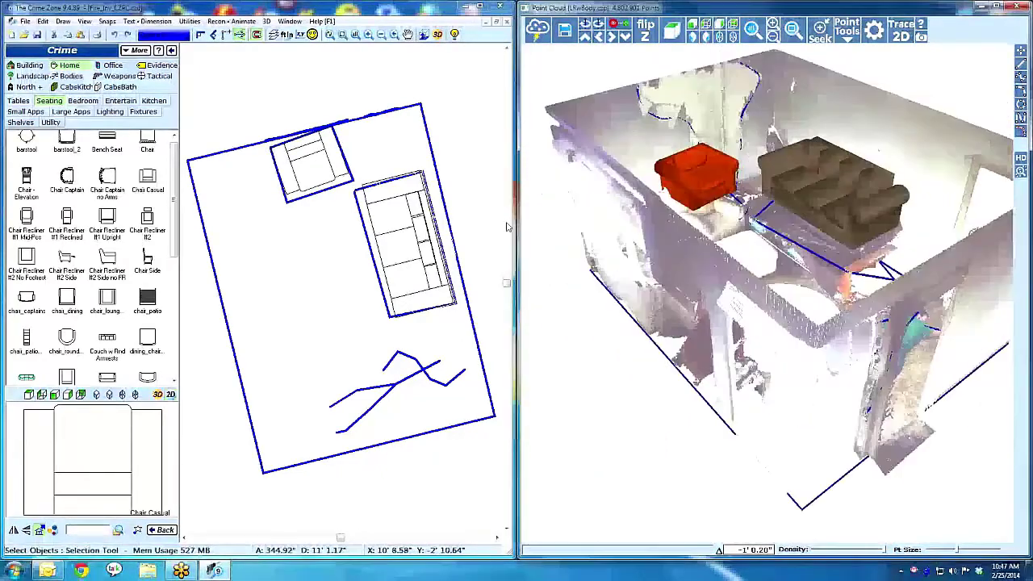
click(410, 209)
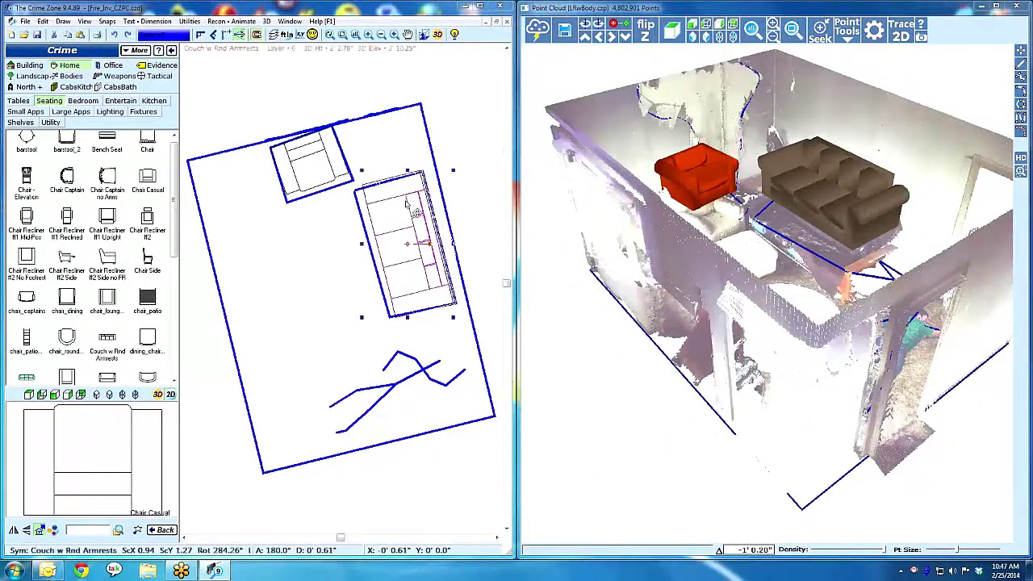
click(426, 36)
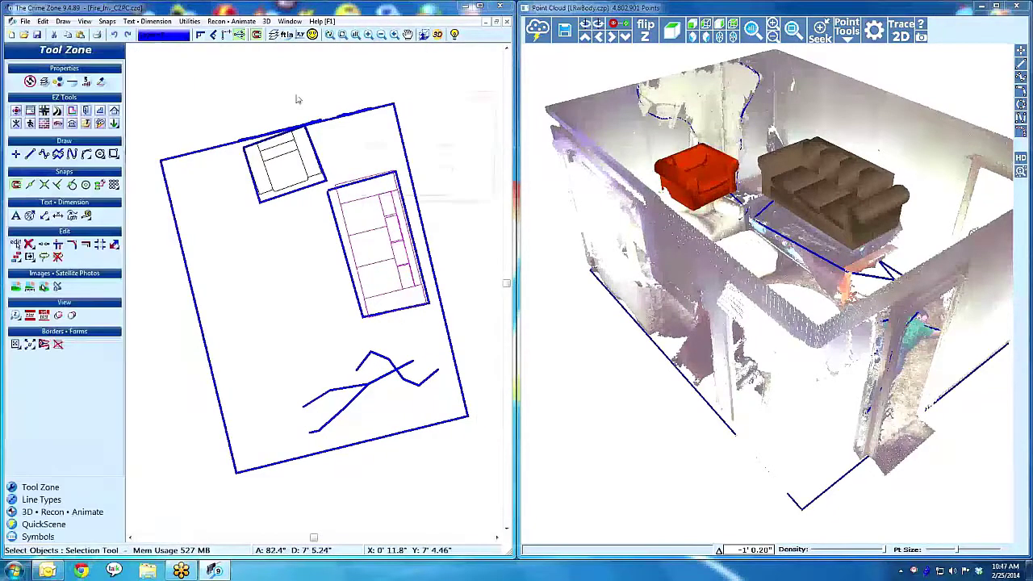
drag(378, 130, 317, 138)
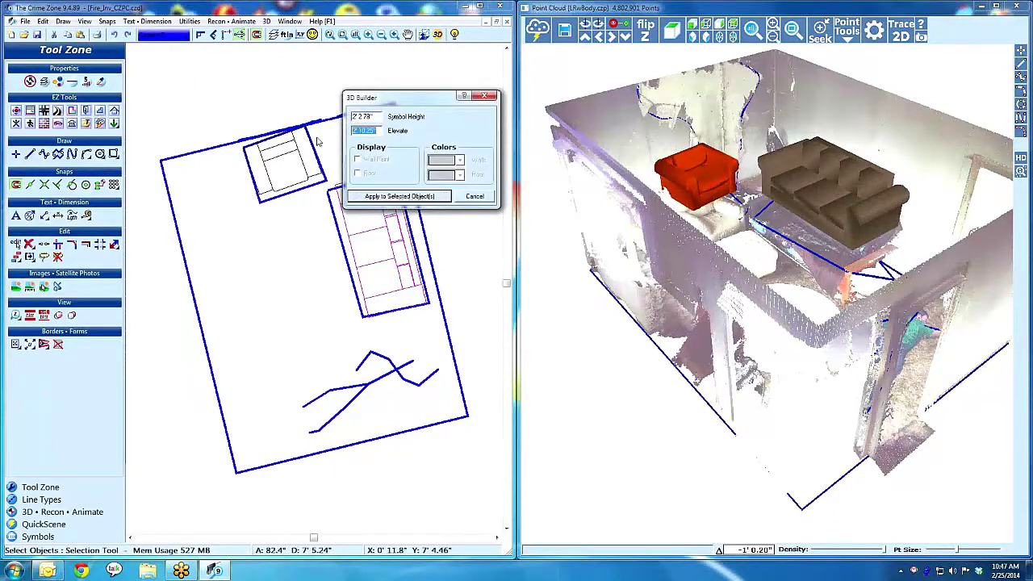
click(399, 196)
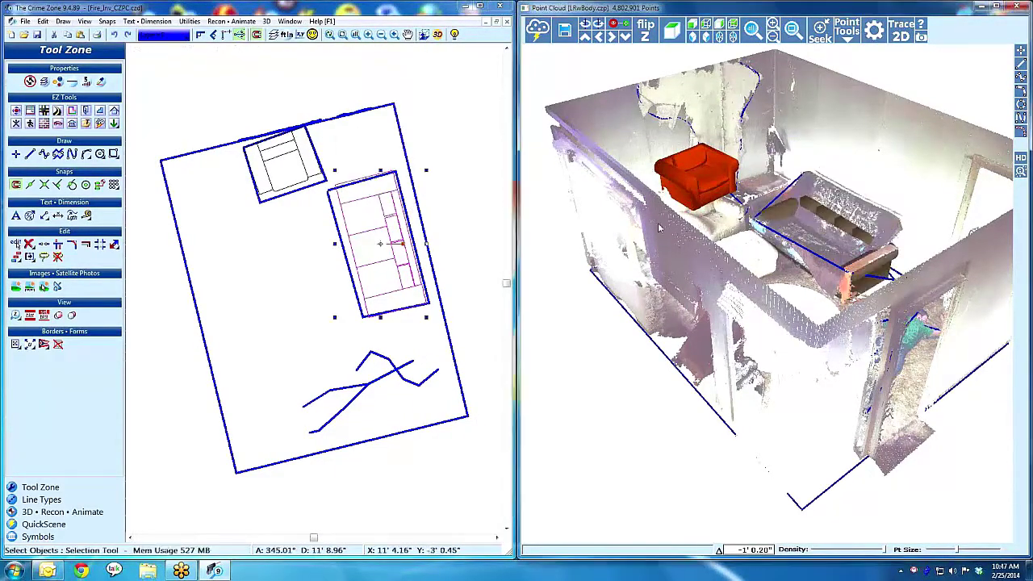
- Set the casual chair symbol's 3D elevation to 0
click(300, 161)
click(424, 35)
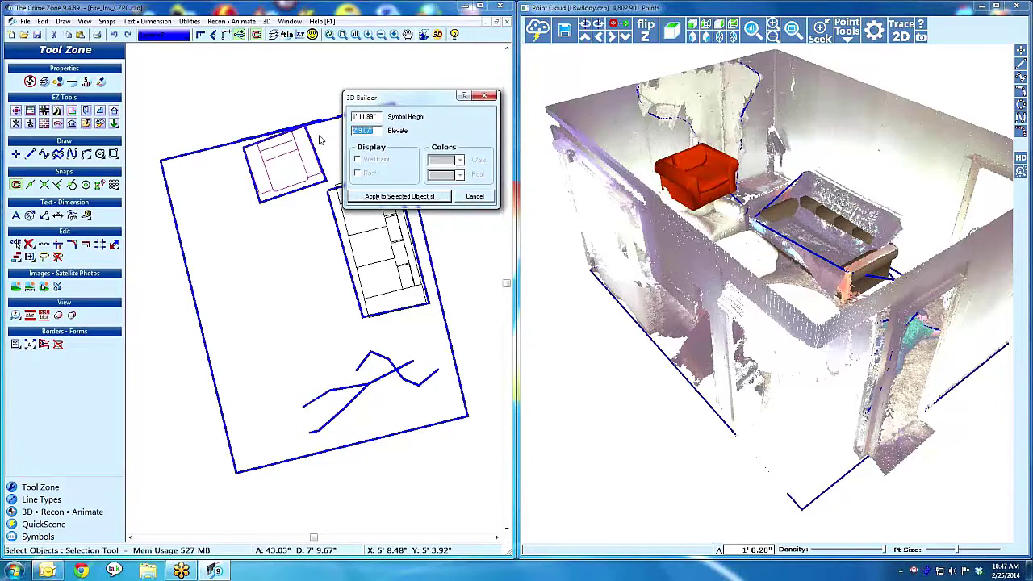
click(400, 196)
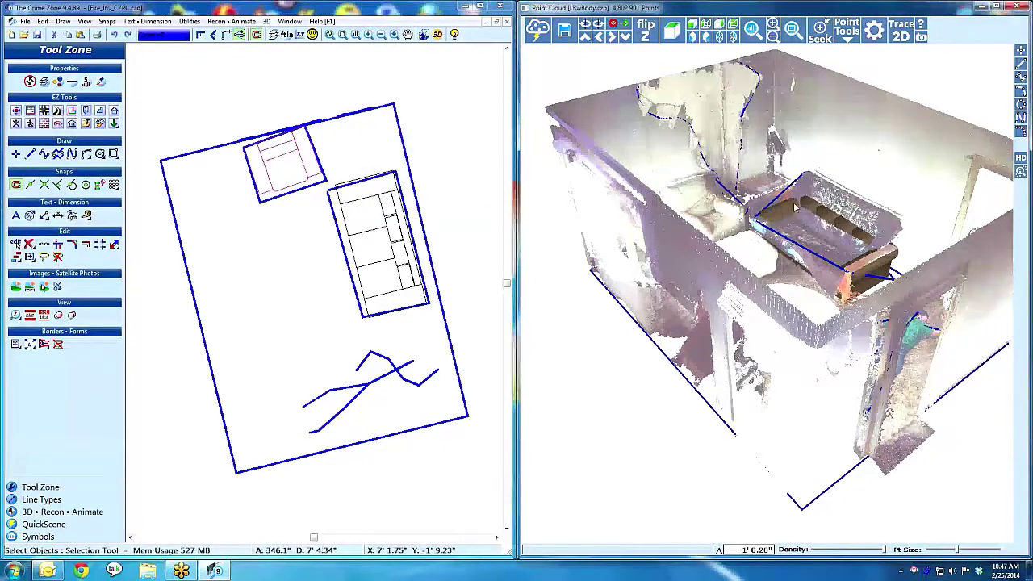
- Increase the casual chair's symbol height to 3 feet to match the armchair in the point cloud
middle_drag(728, 207, 778, 234)
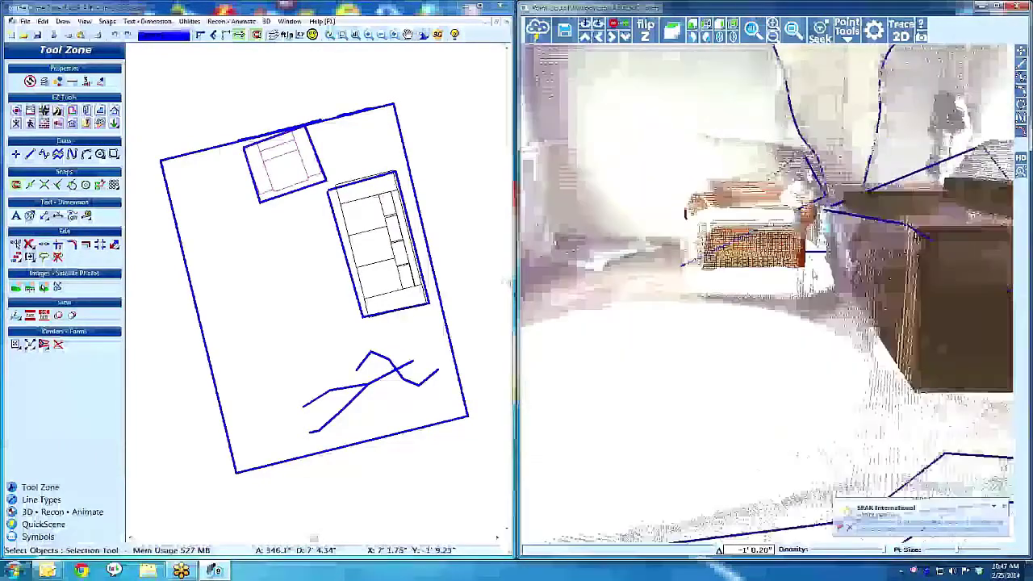
click(295, 159)
click(422, 35)
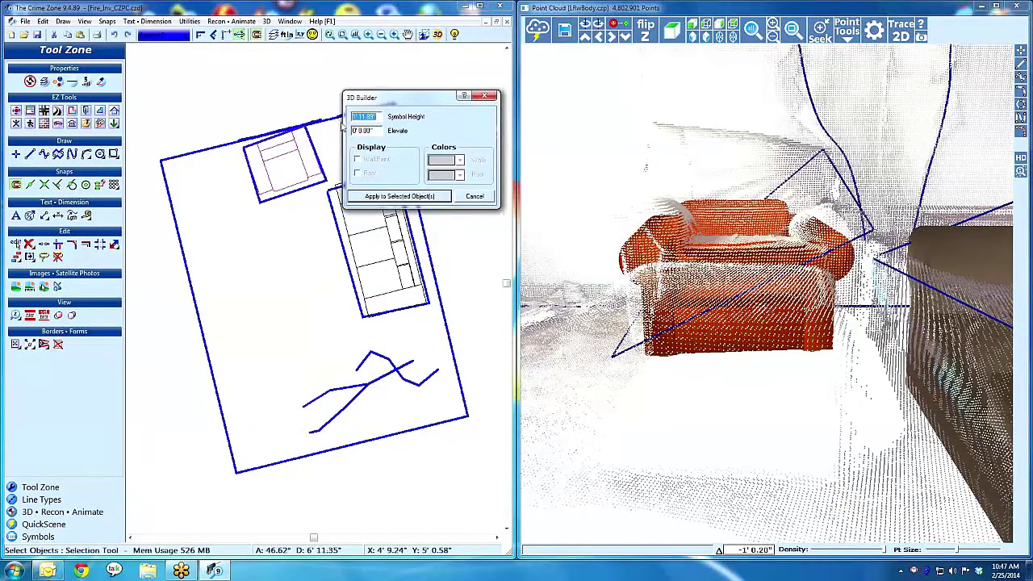
click(377, 196)
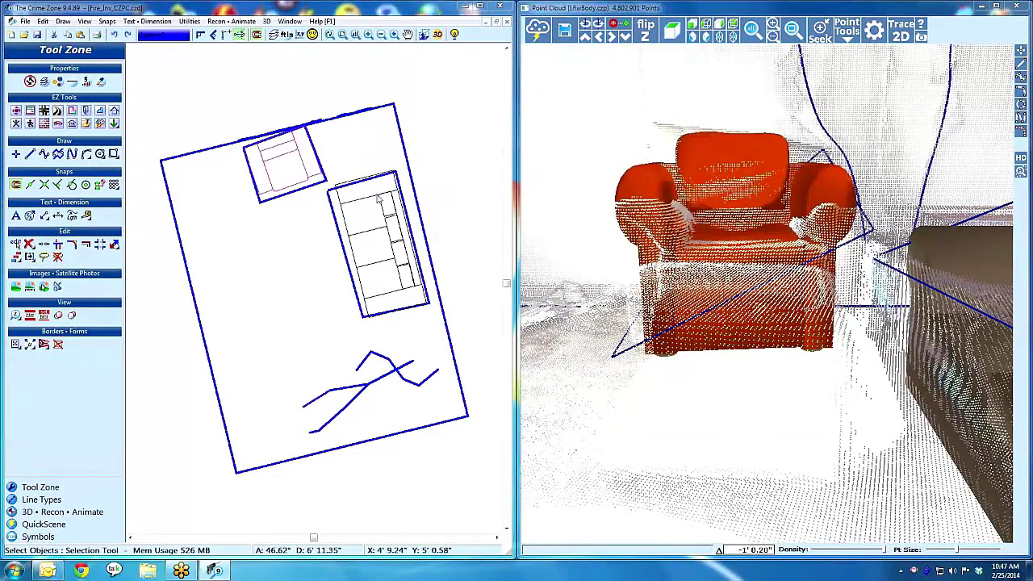
- Recolor the casual chair symbol from the color palette to a light beige
click(299, 163)
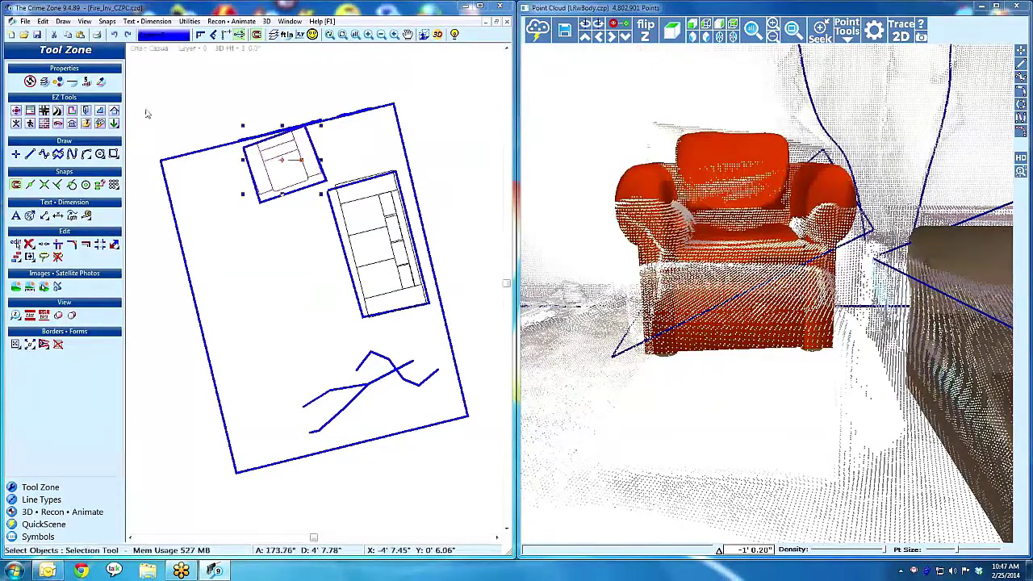
click(58, 83)
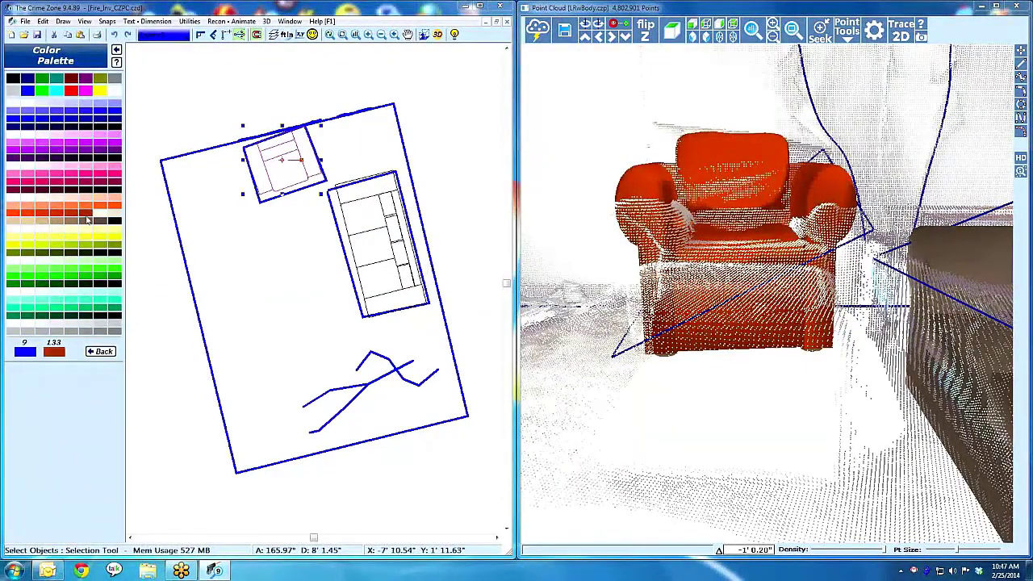
click(103, 217)
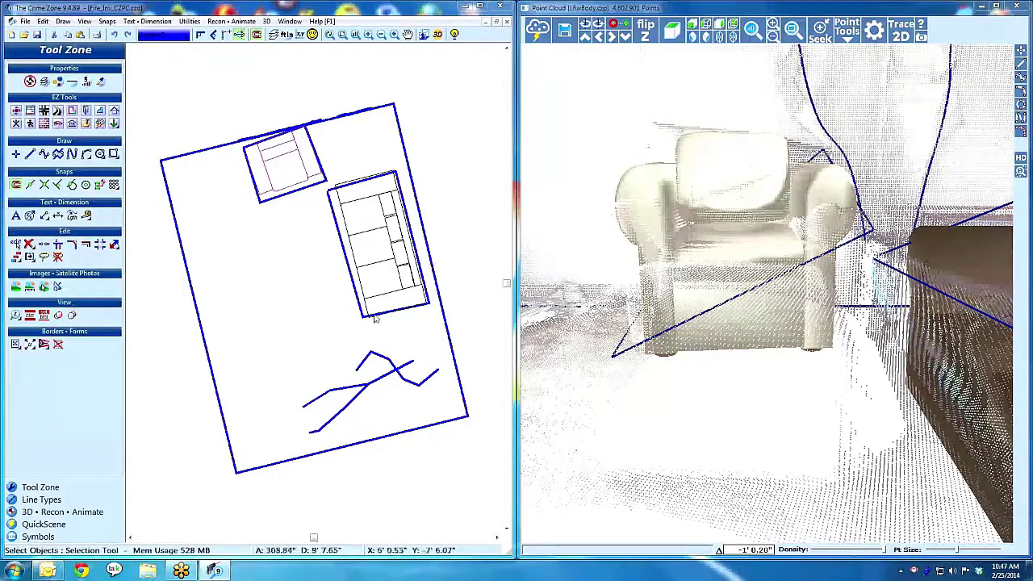
- Erase all traced lines and symbols from the drawing
mouse_move(745, 340)
mouse_down()
mouse_move(745, 324)
mouse_move(799, 321)
mouse_move(807, 282)
mouse_move(746, 318)
mouse_move(718, 260)
mouse_move(701, 276)
mouse_move(741, 237)
mouse_move(802, 219)
mouse_move(820, 185)
mouse_move(749, 156)
mouse_up()
scroll(733, 246, down, 4)
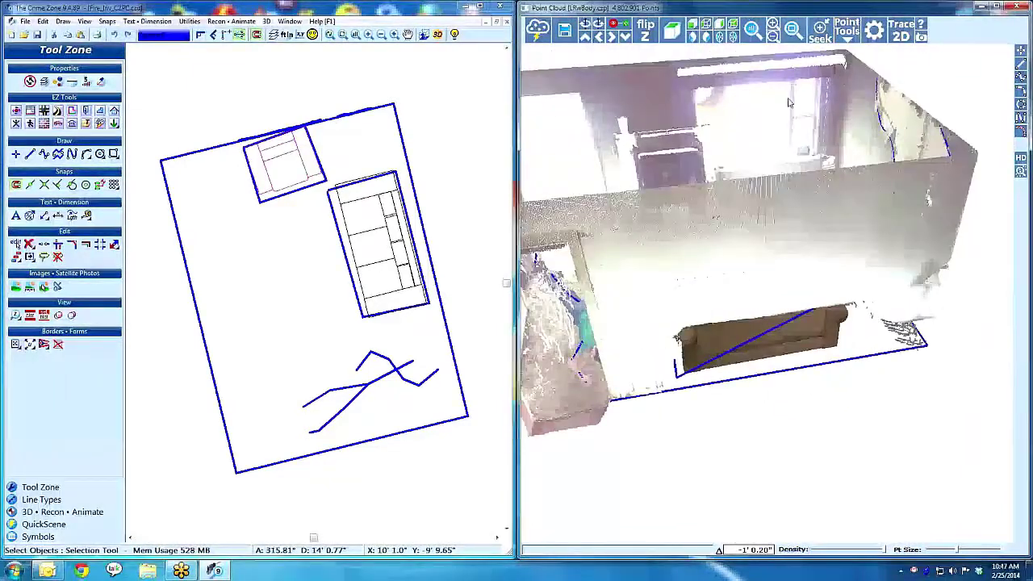
scroll(750, 156, up, 2)
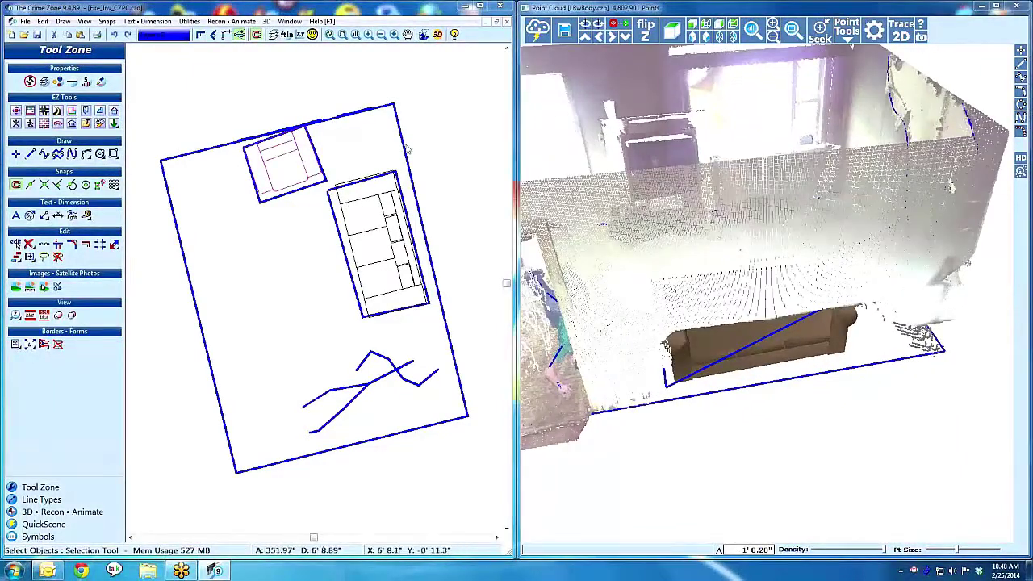
click(444, 148)
click(58, 257)
click(218, 308)
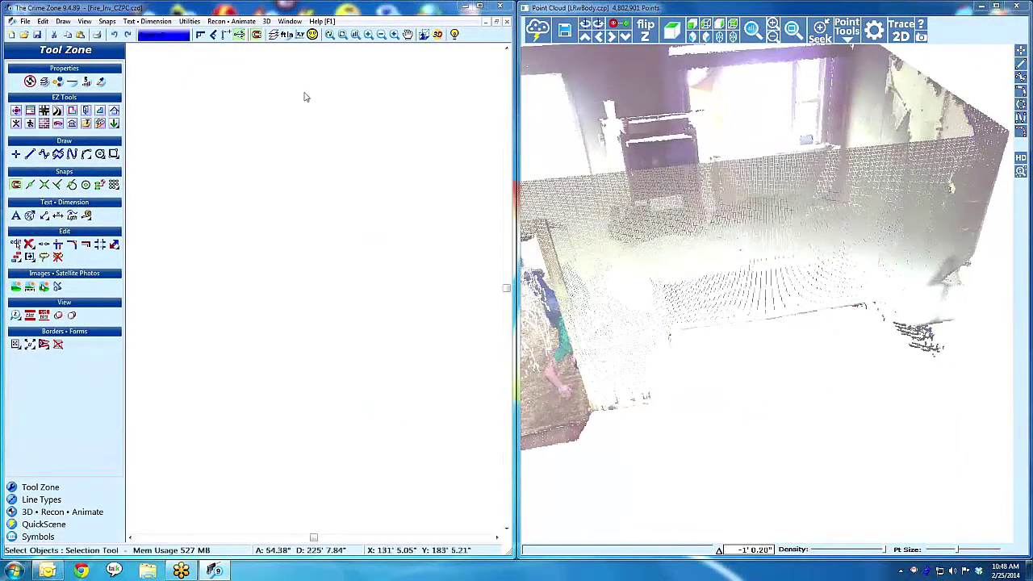
- Open the finished diagram Fire_Inv_CZPC.CZD from the __WEBINAR folder and view its burn pattern in the point cloud
click(25, 35)
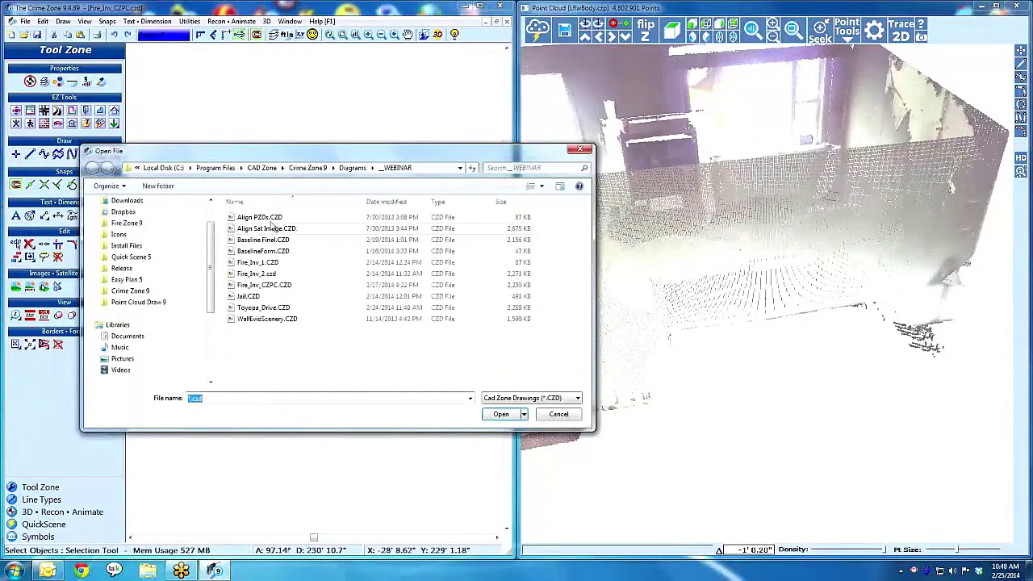
double_click(264, 285)
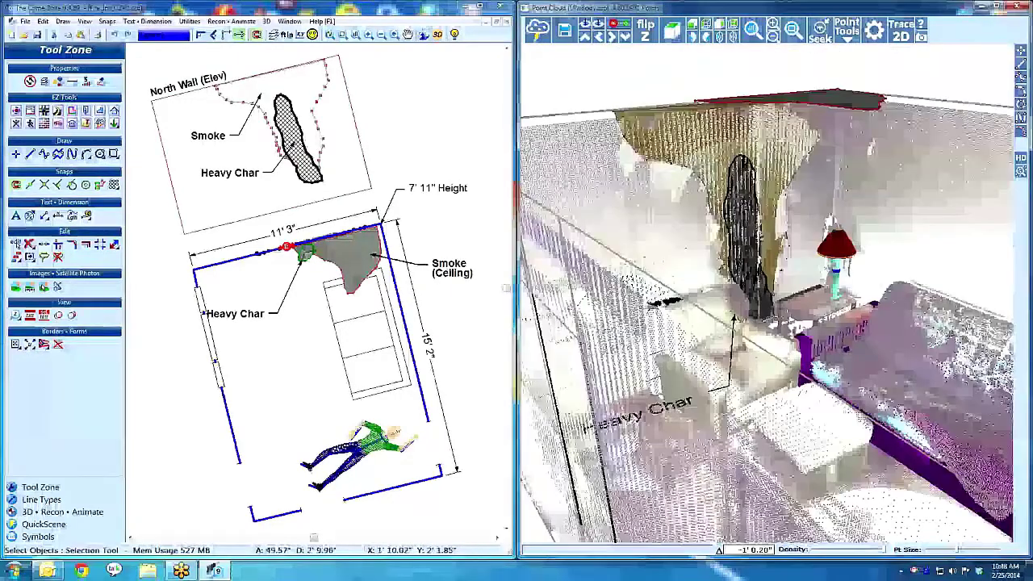
mouse_move(770, 262)
mouse_down()
mouse_move(686, 274)
mouse_move(649, 292)
mouse_move(719, 281)
mouse_up()
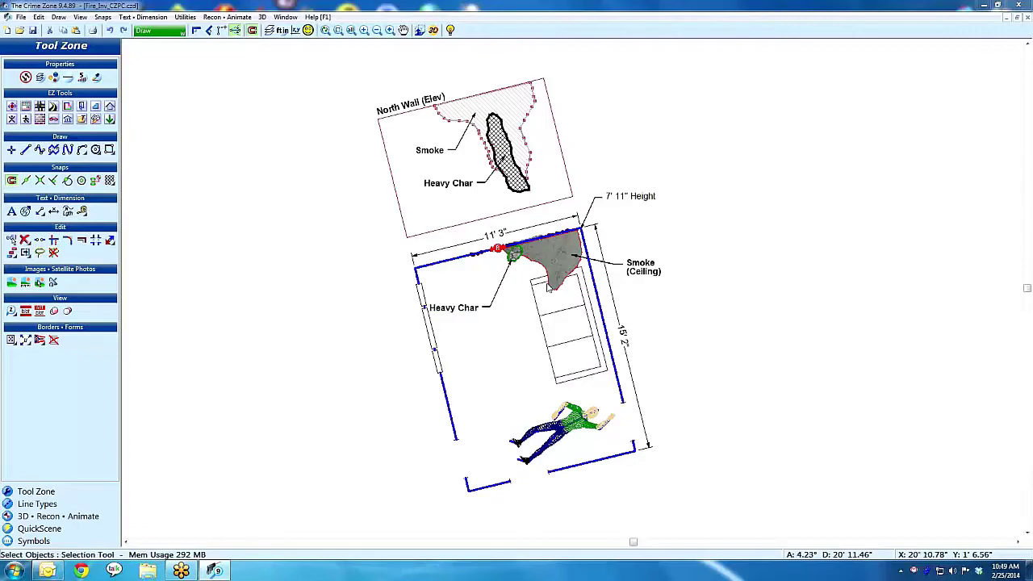
- Open the print settings for the diagram and set it to Fit to Paper in portrait orientation
click(21, 17)
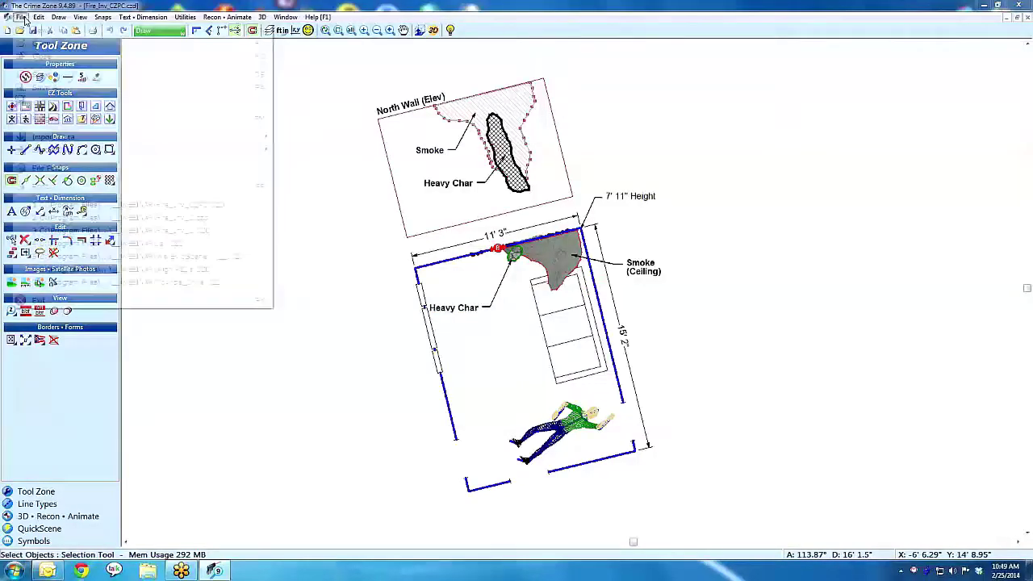
mouse_move(76, 150)
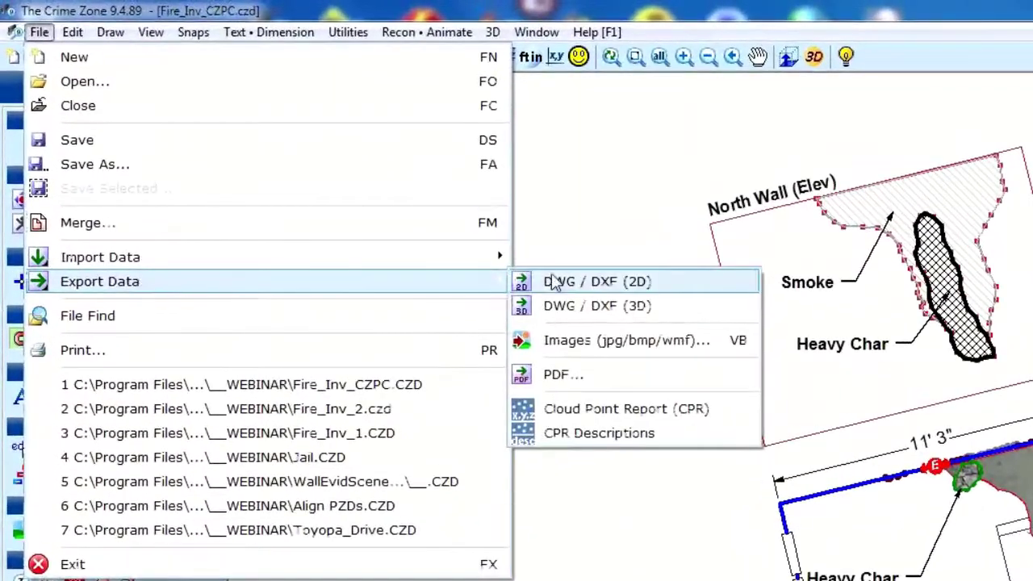
click(561, 375)
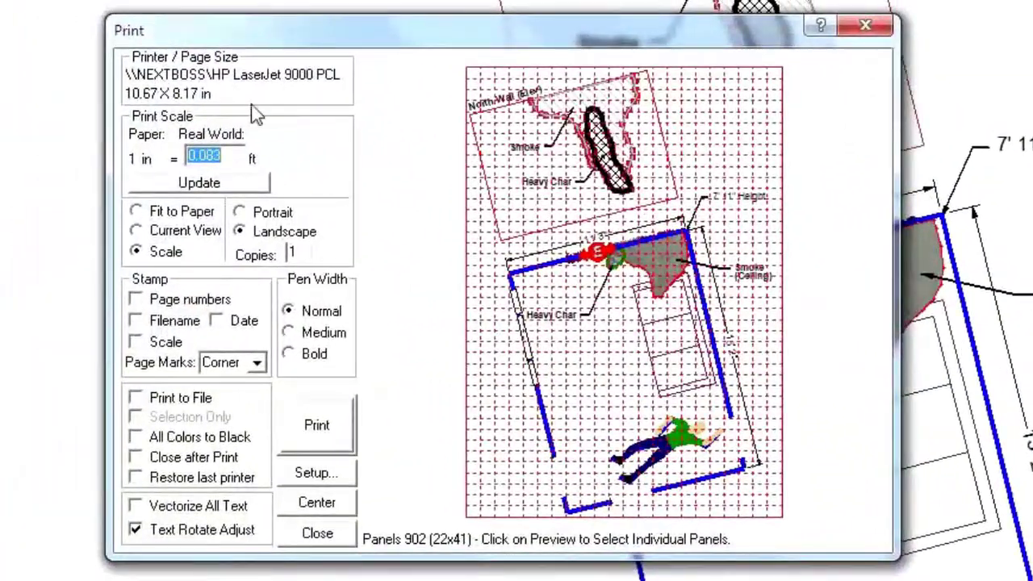
click(175, 212)
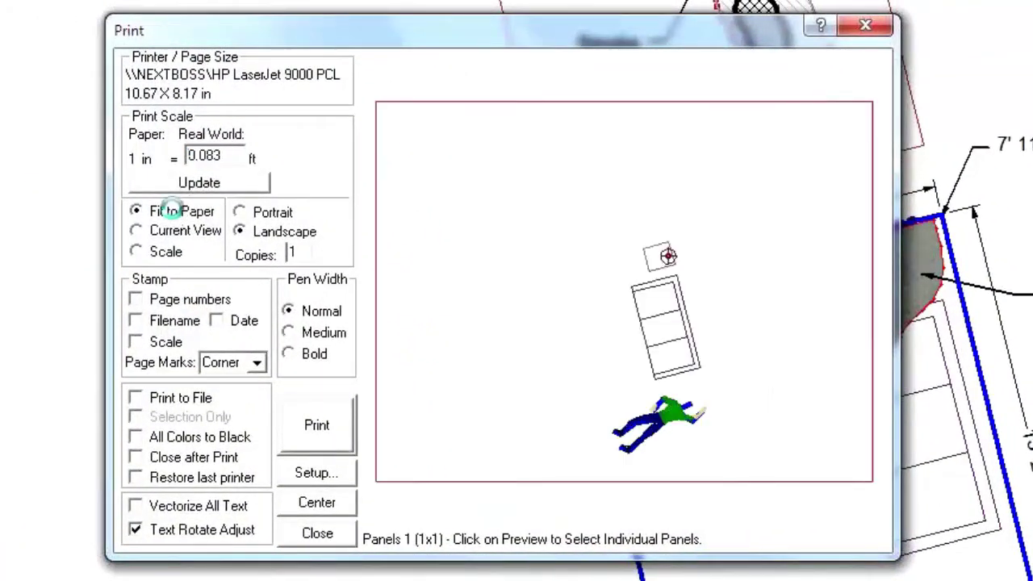
click(240, 212)
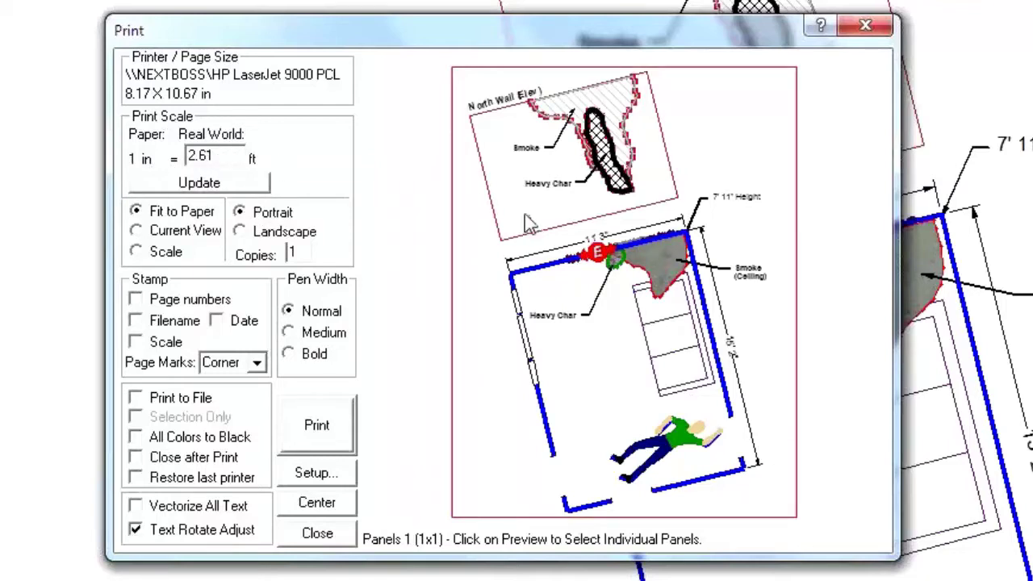
- Preview print scales of 1 inch to 3 ft, 2 ft and 1 ft, and switch back to Fit to Paper
double_click(192, 156)
text(3.3)
click(199, 182)
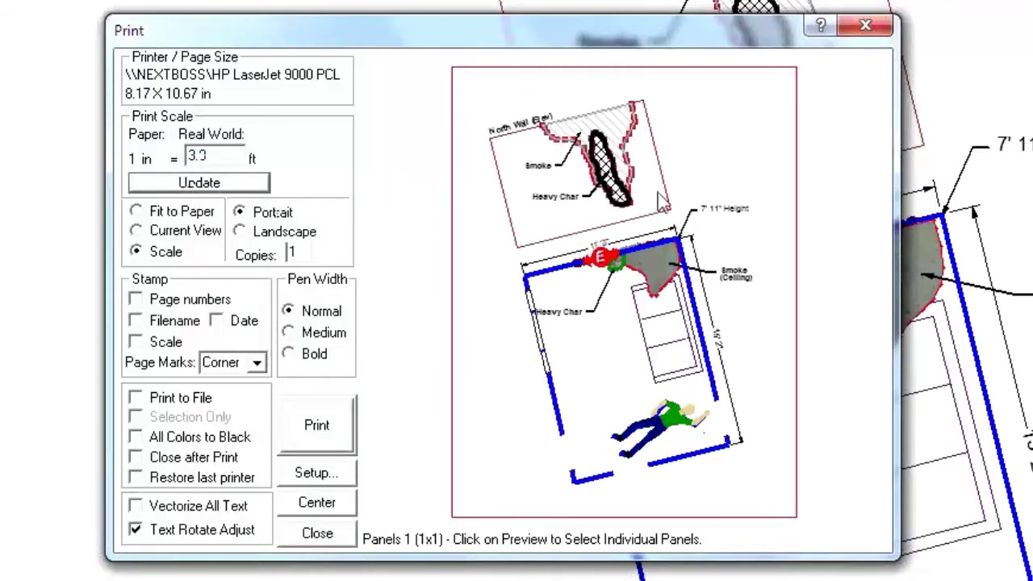
double_click(216, 156)
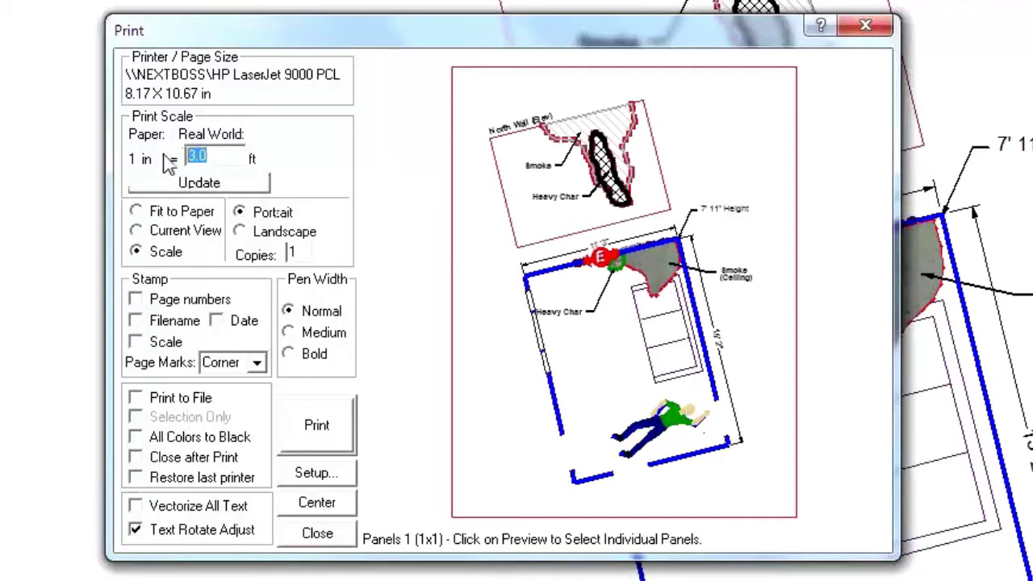
text(2)
click(184, 182)
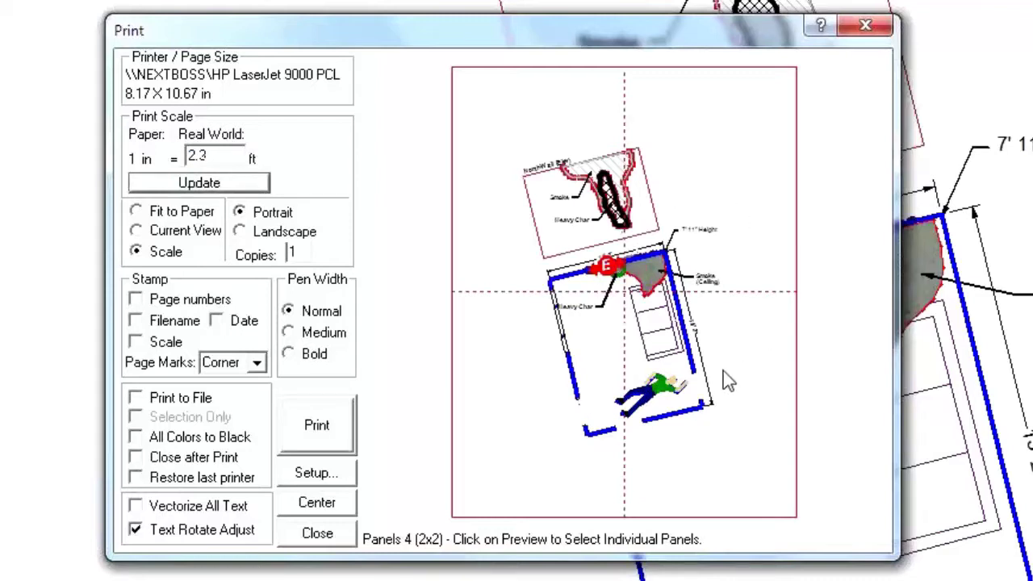
double_click(214, 154)
text(1)
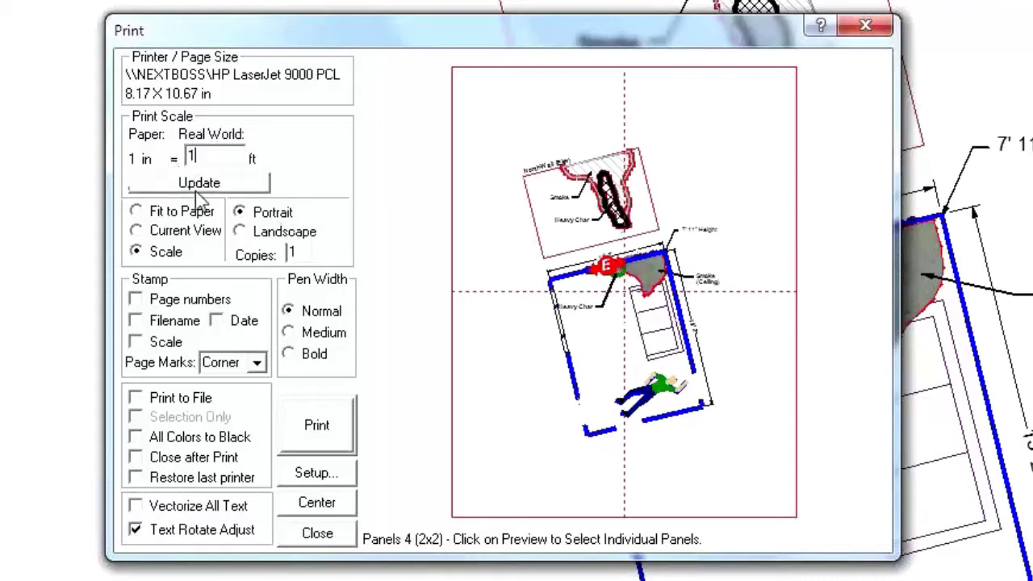
click(200, 182)
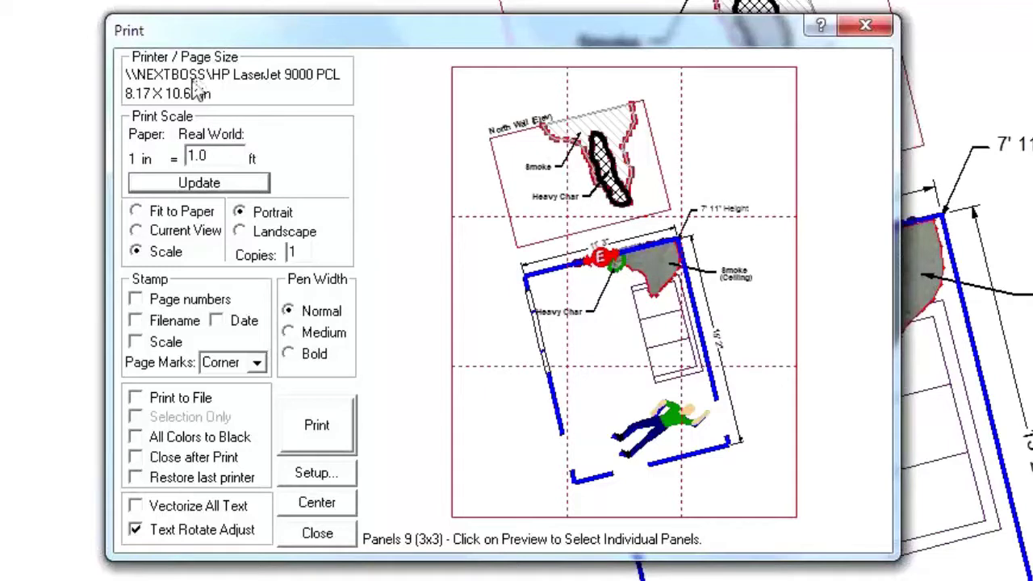
click(190, 210)
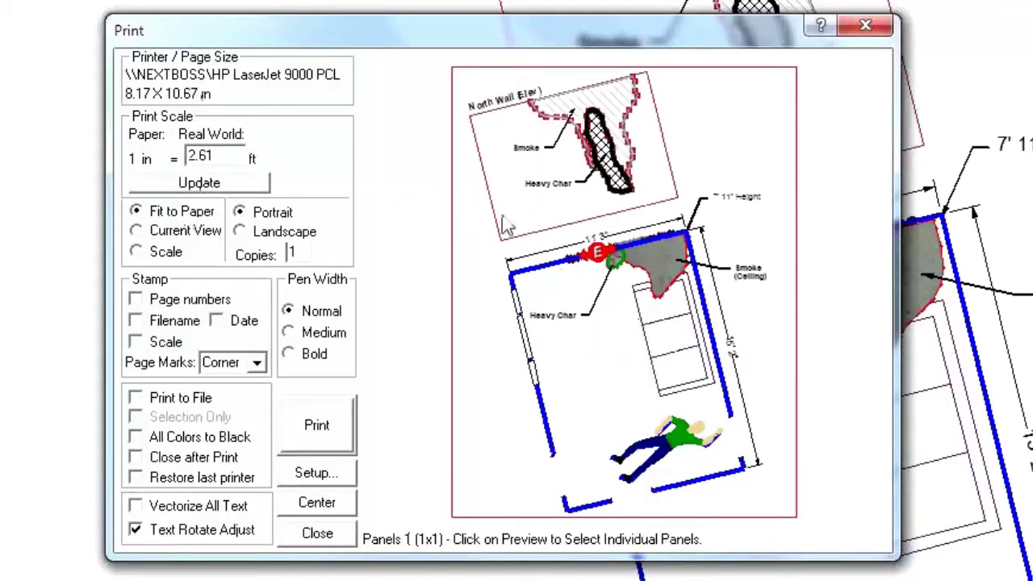
- Set up printing to the Quicken PDF Printer with the ARCH D paper size
click(231, 75)
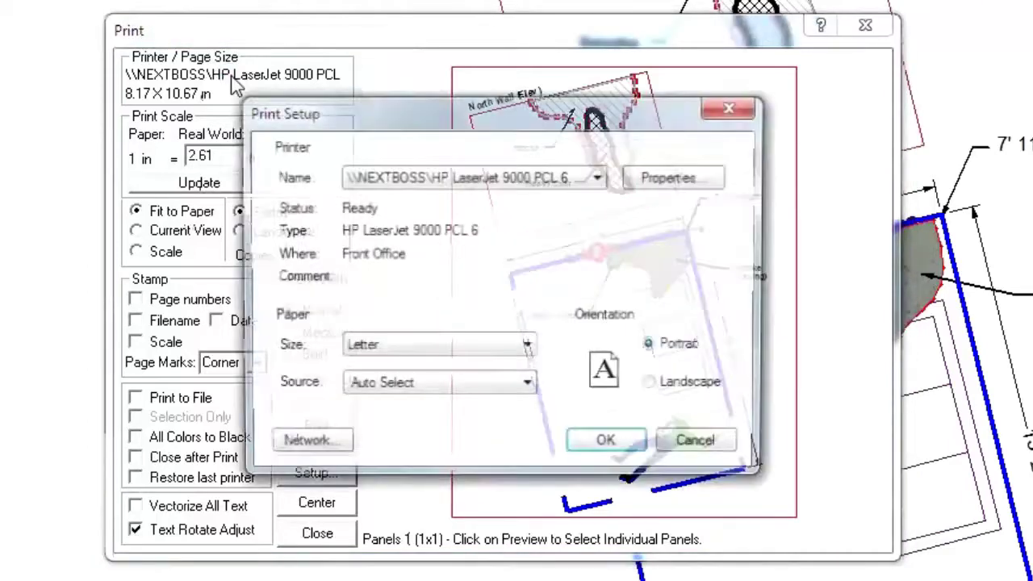
click(597, 179)
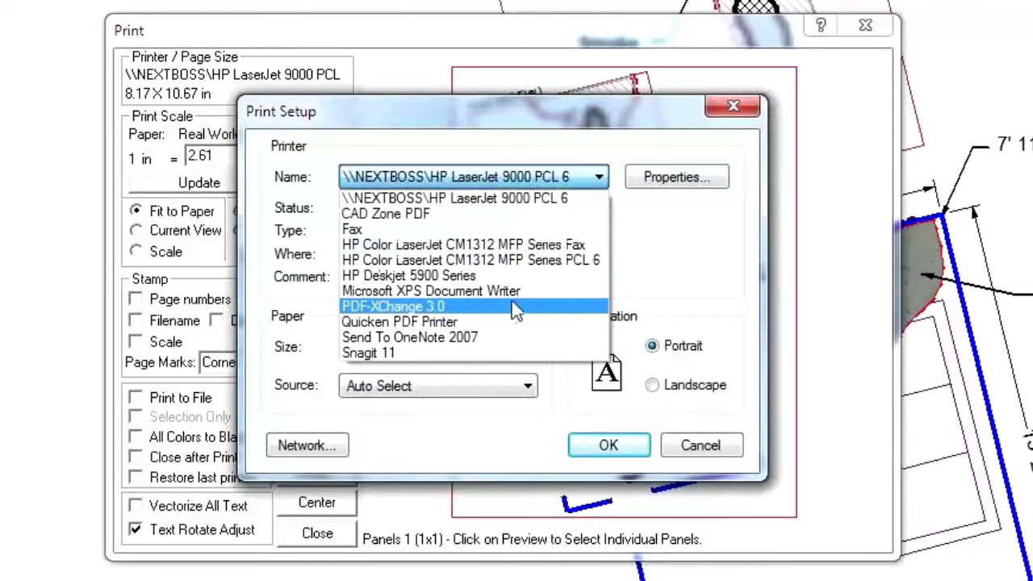
click(426, 322)
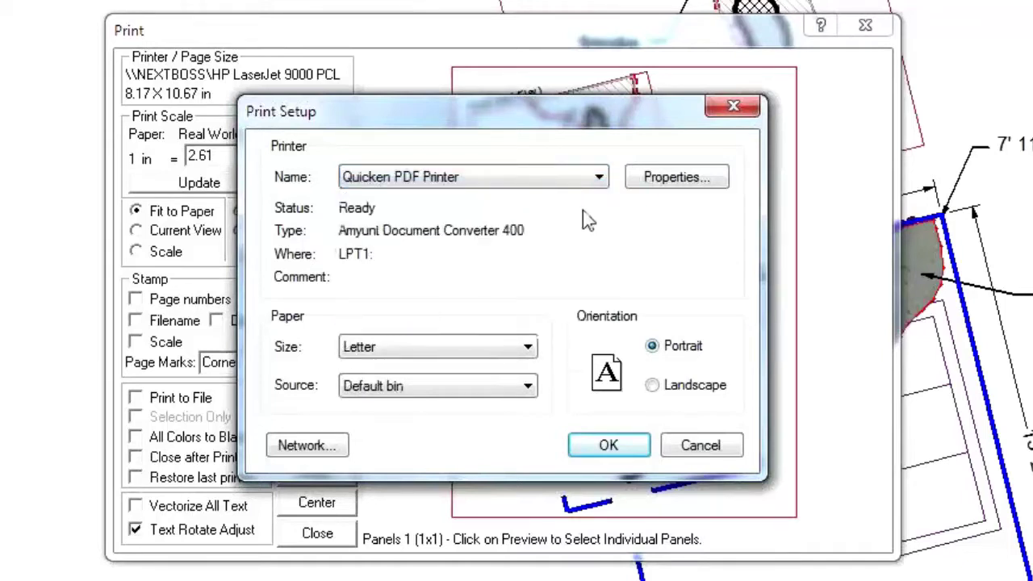
click(528, 343)
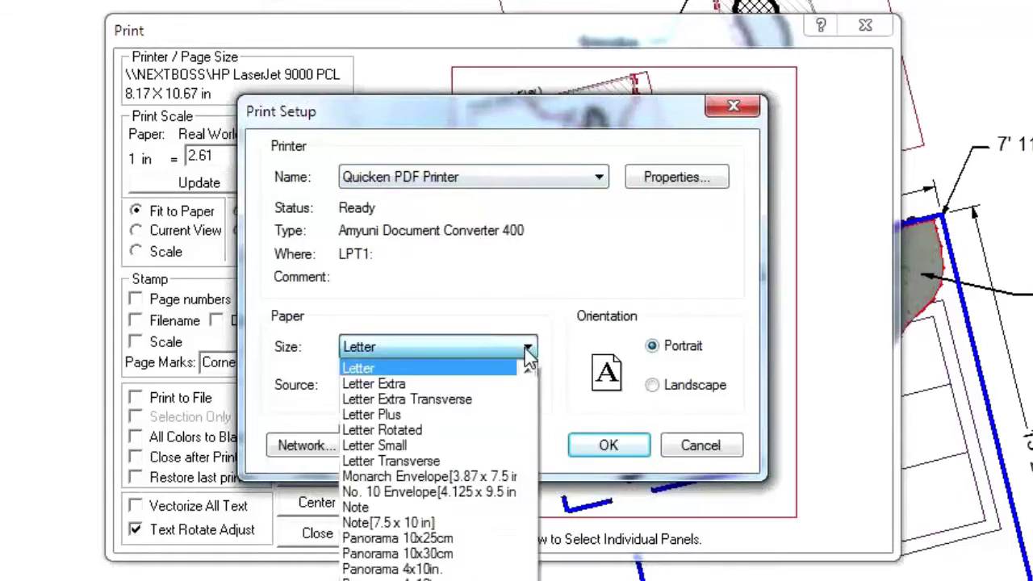
scroll(436, 468, up, 3)
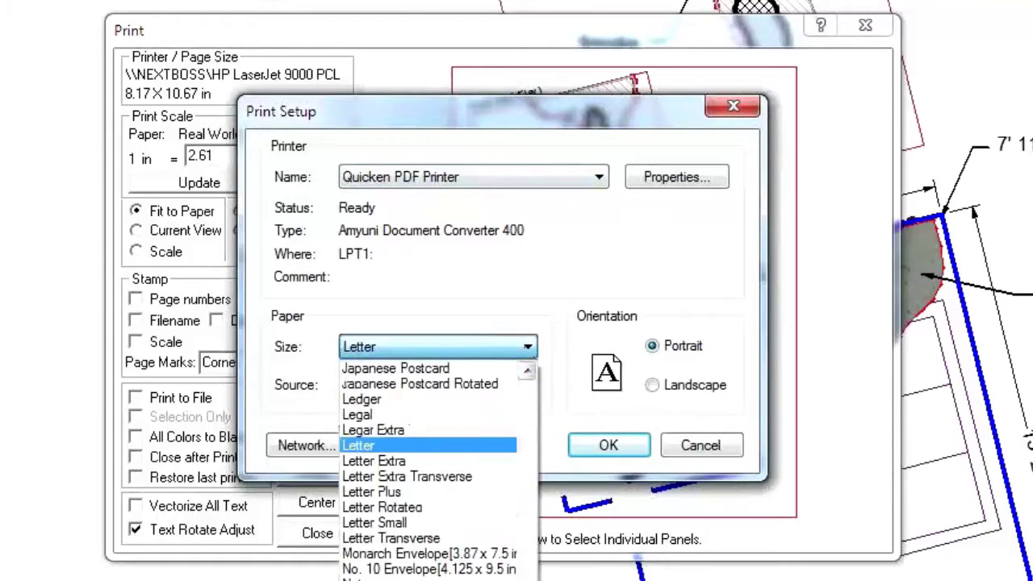
scroll(428, 469, down, 12)
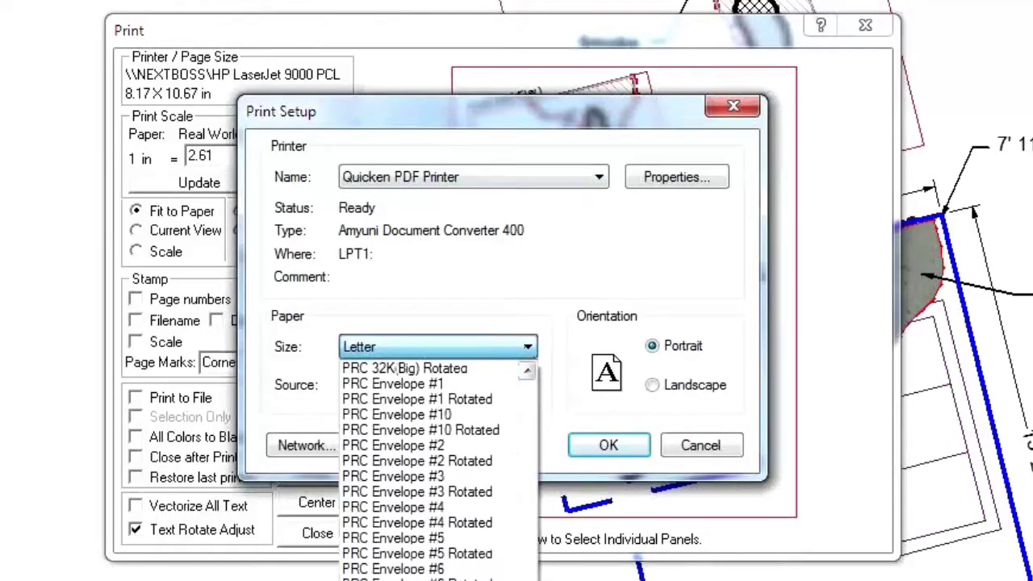
drag(525, 580, 525, 510)
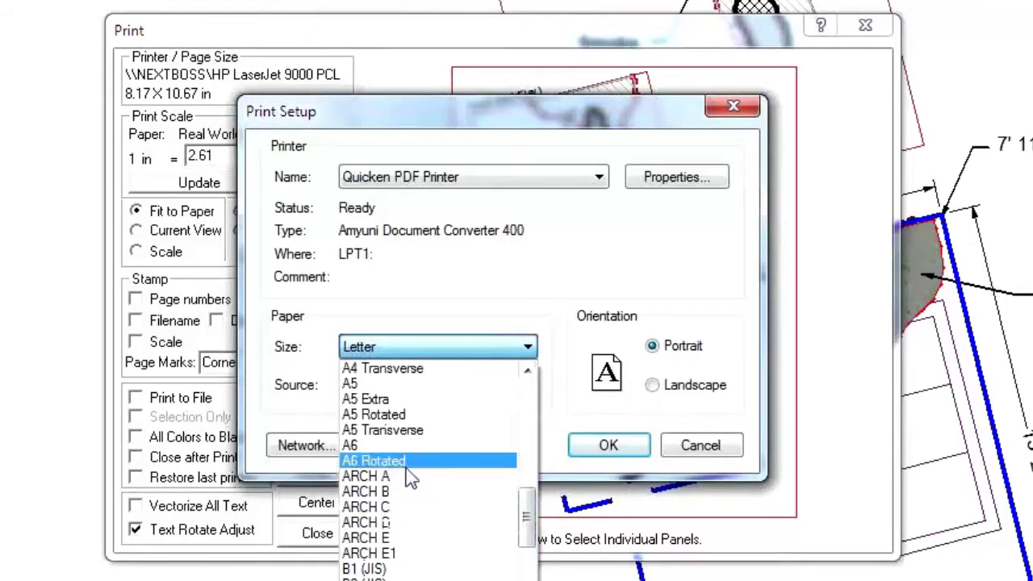
click(383, 523)
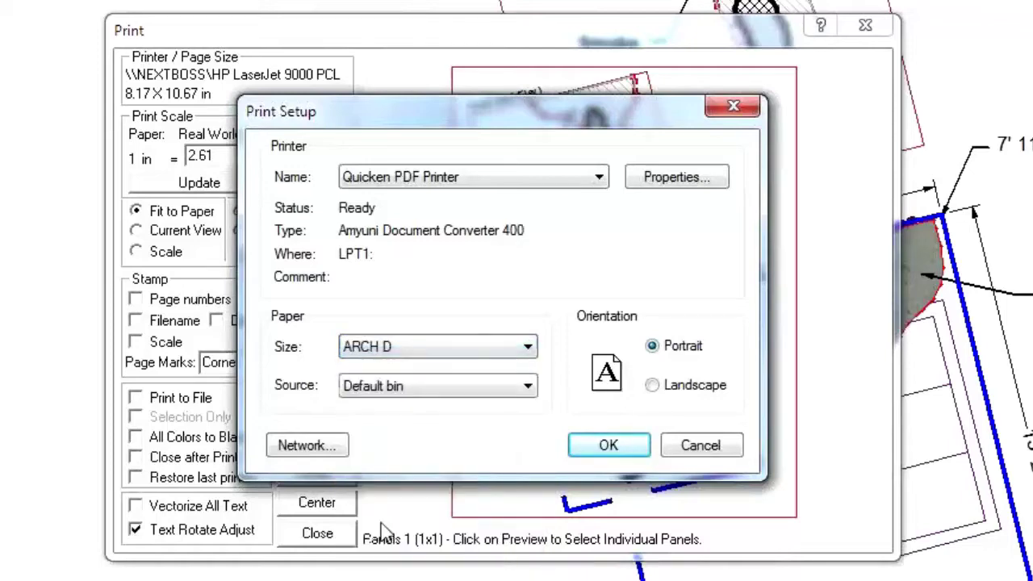
click(608, 449)
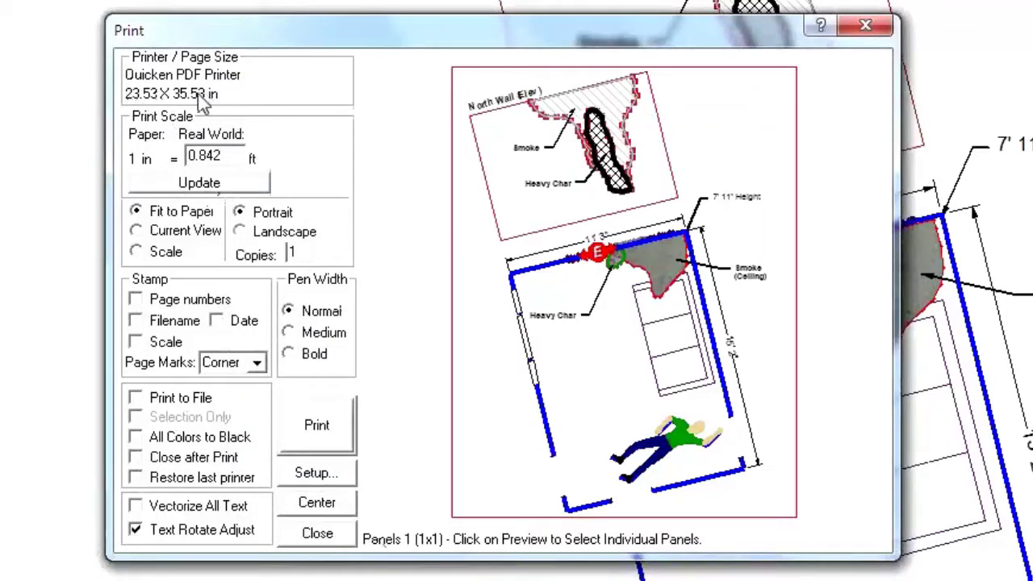
- Refit the diagram to the new page and set the print scale to 1 inch = 1 ft
click(181, 211)
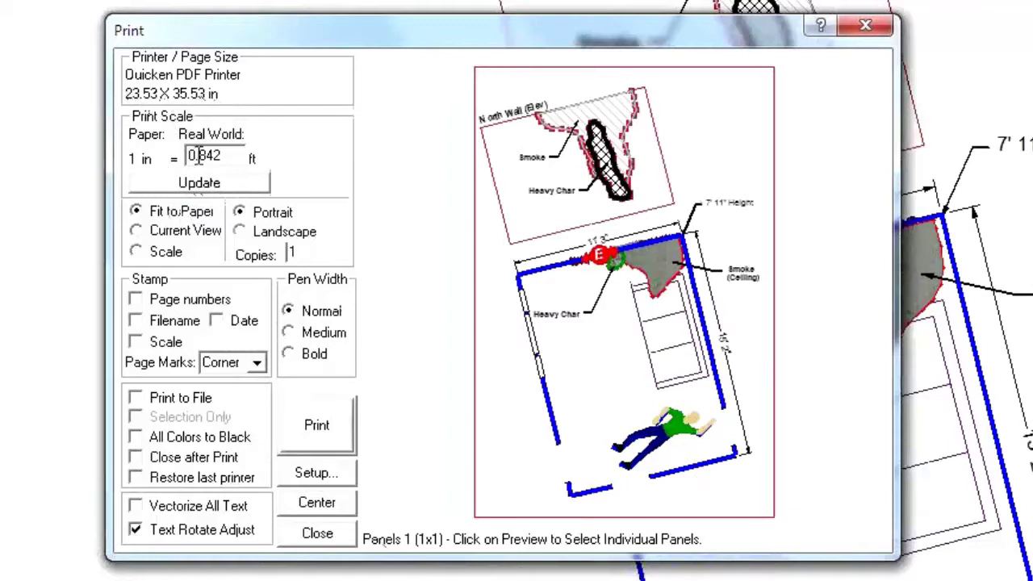
drag(227, 156, 185, 162)
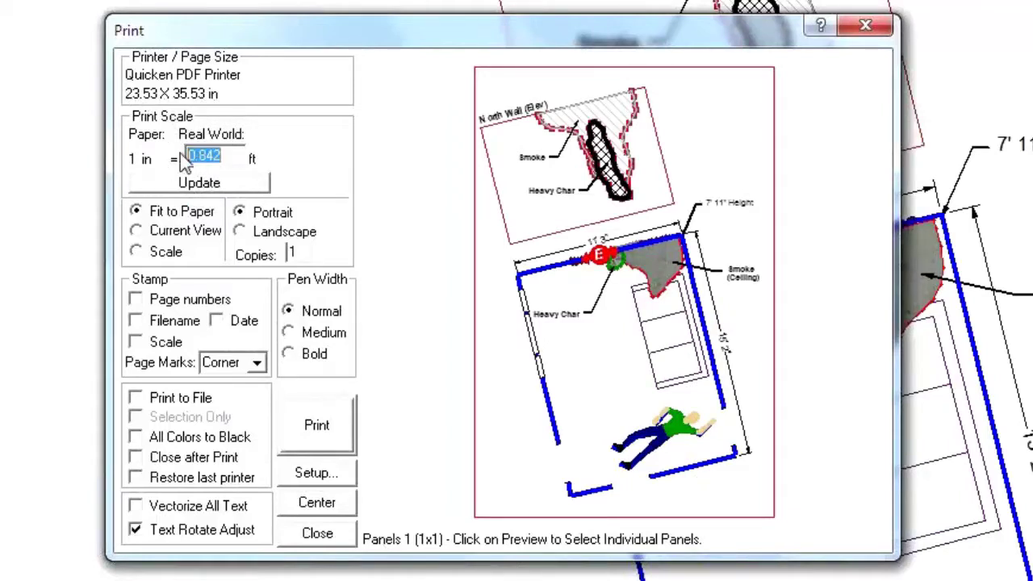
text(1)
click(218, 180)
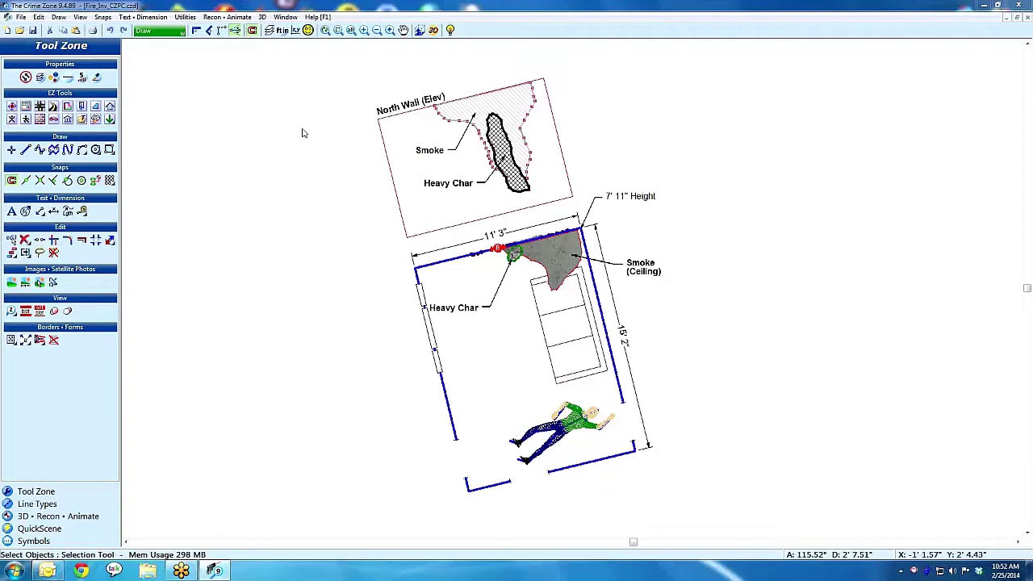
- Open the What's New in V9 document and skim its introduction and the following pages
click(321, 17)
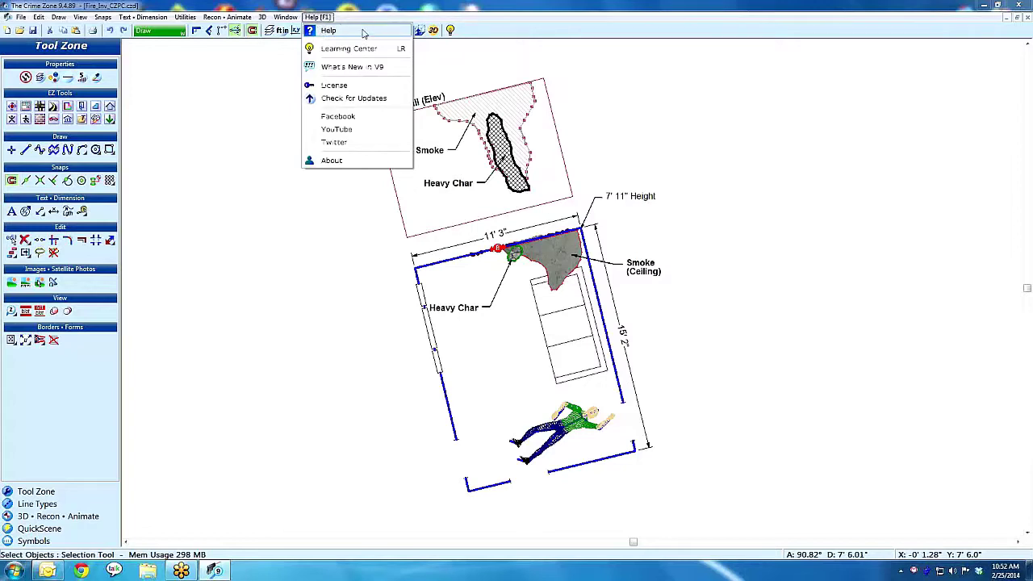
click(343, 69)
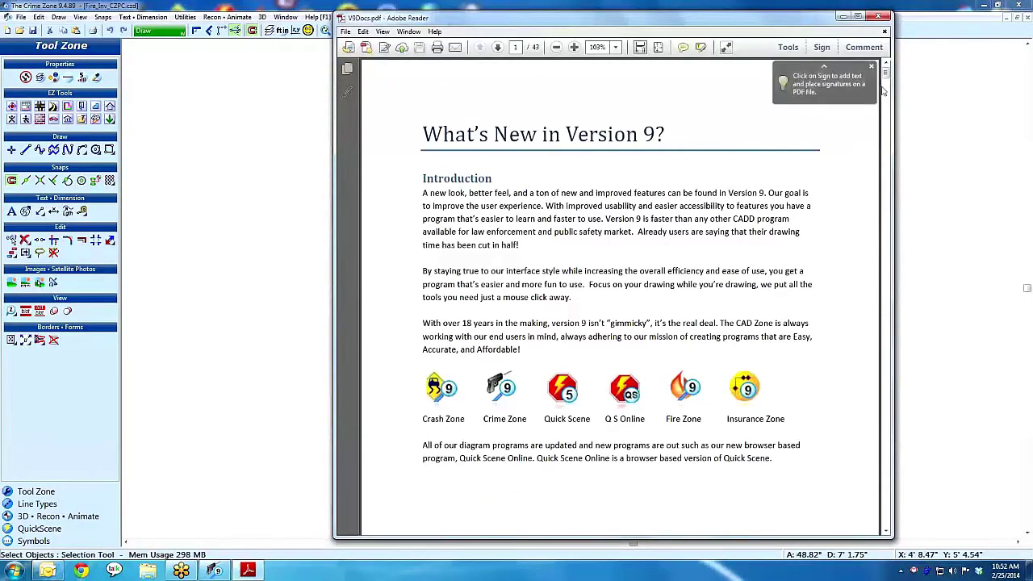
click(886, 90)
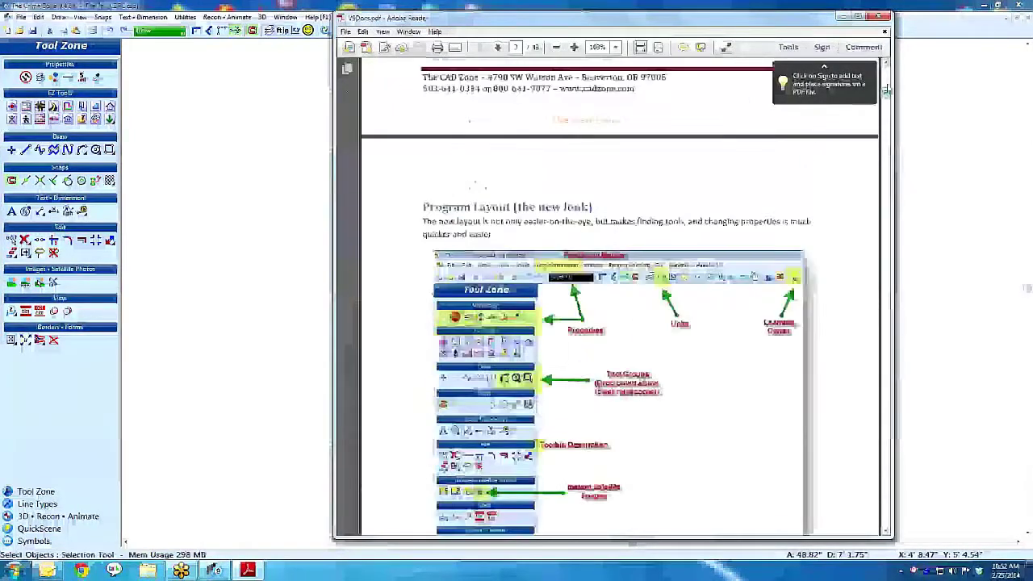
drag(886, 90, 885, 149)
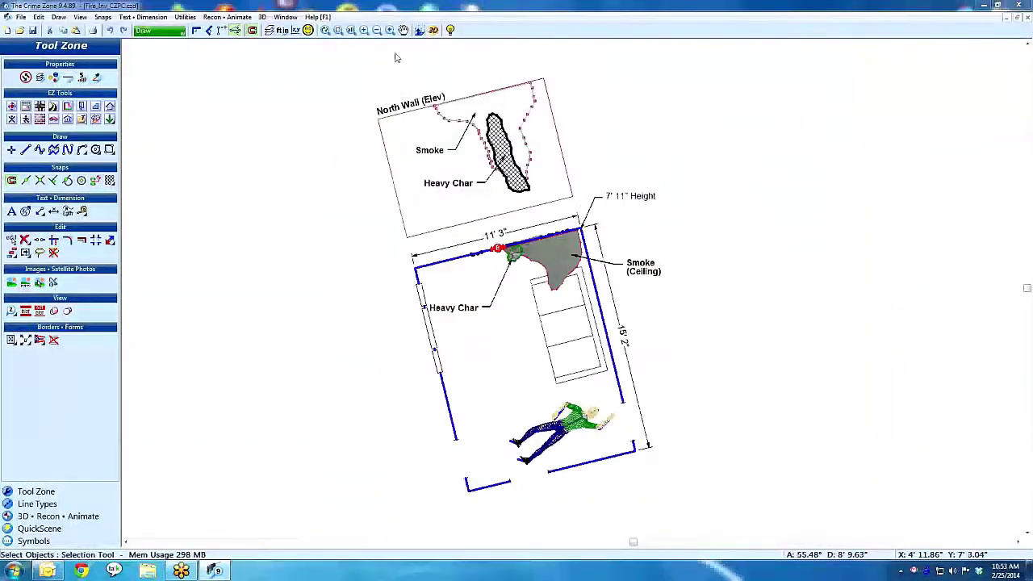
- Open the electronic help, view its 3D Features topics, and close it
click(323, 18)
click(326, 33)
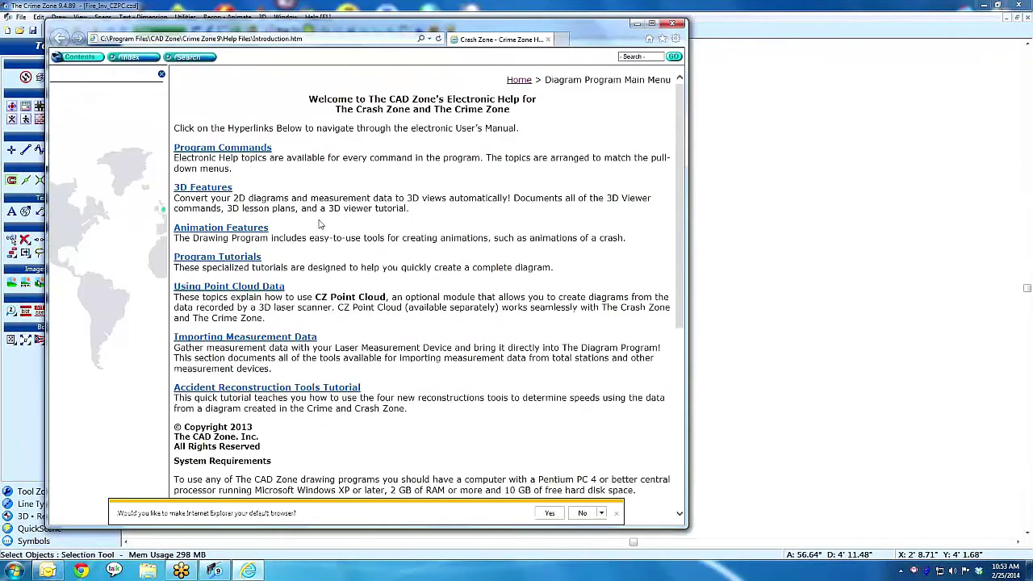
click(215, 188)
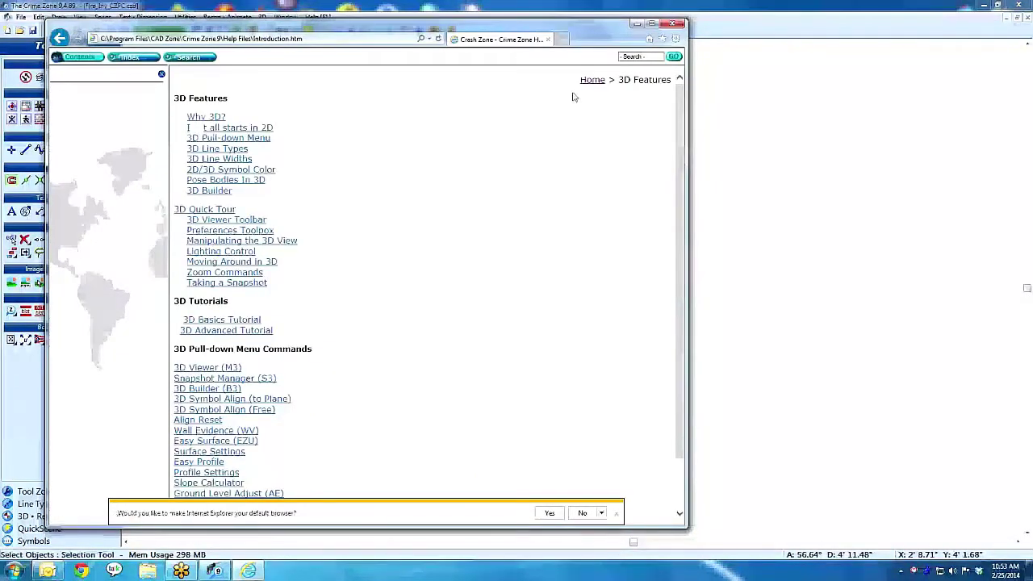
click(672, 22)
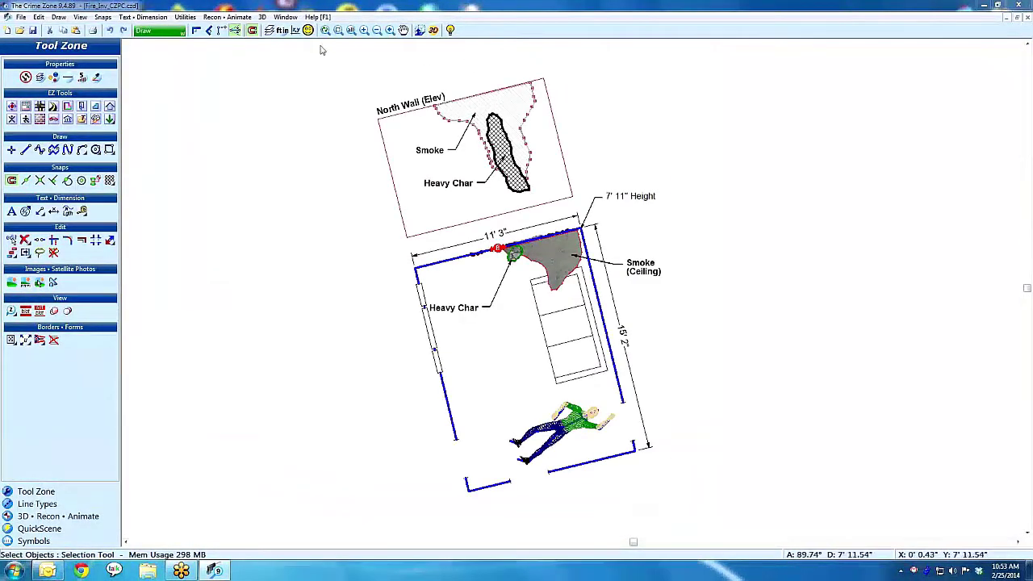
- Open the online documentation from the Learning Center and look through its manuals, tutorials and tip sheets
click(451, 31)
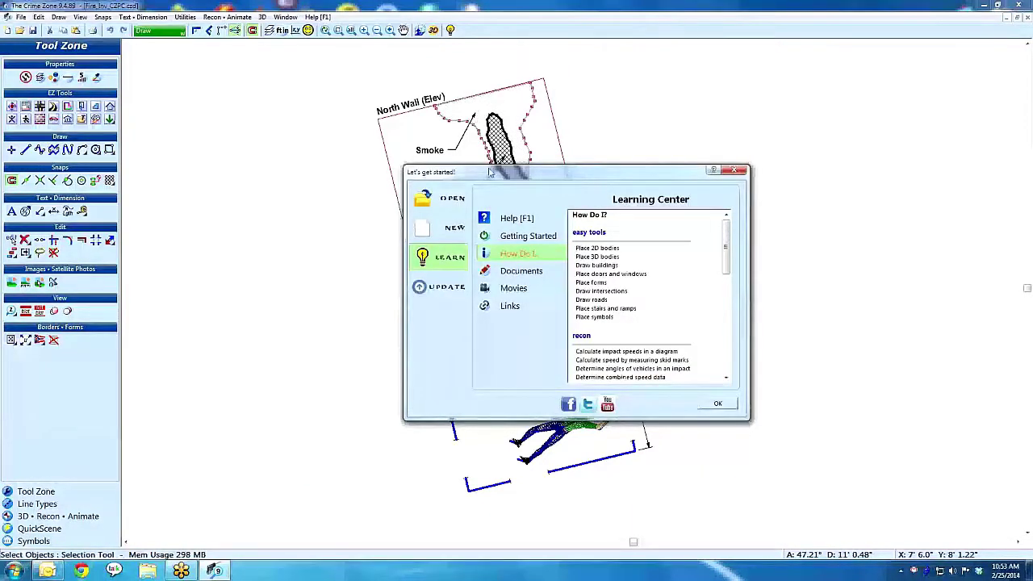
drag(443, 169, 205, 138)
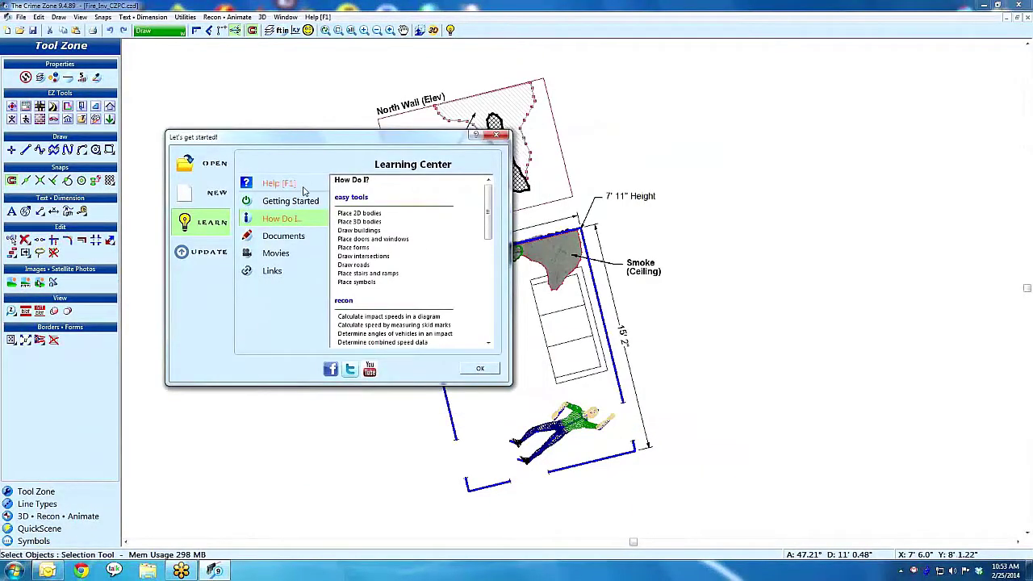
click(284, 236)
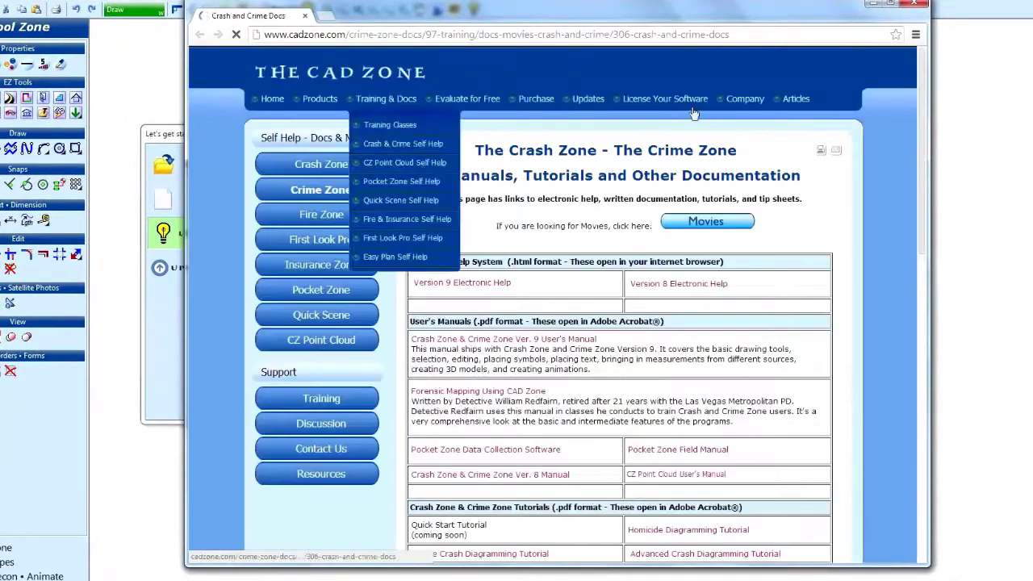
drag(921, 97, 924, 248)
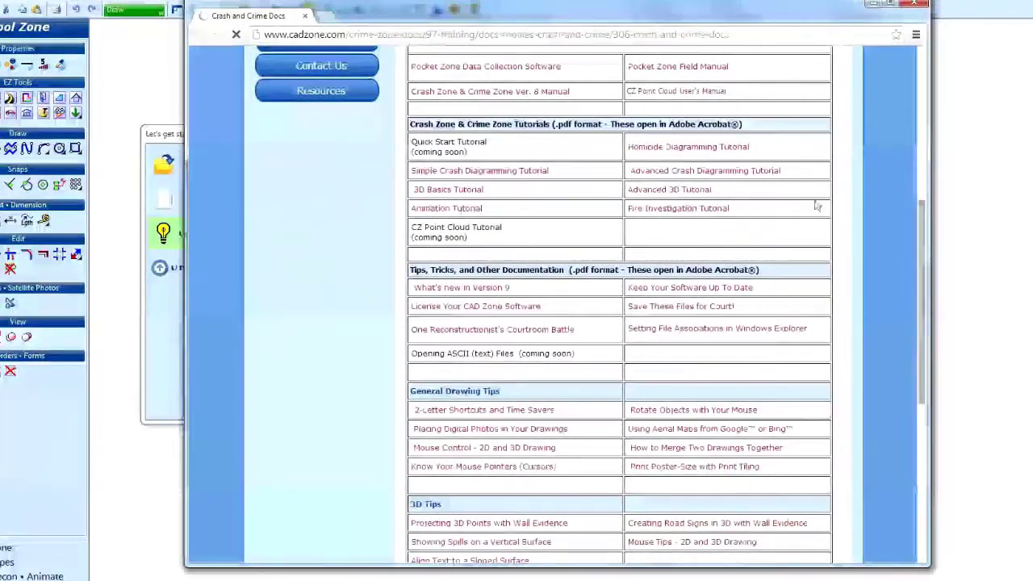
drag(920, 235, 920, 337)
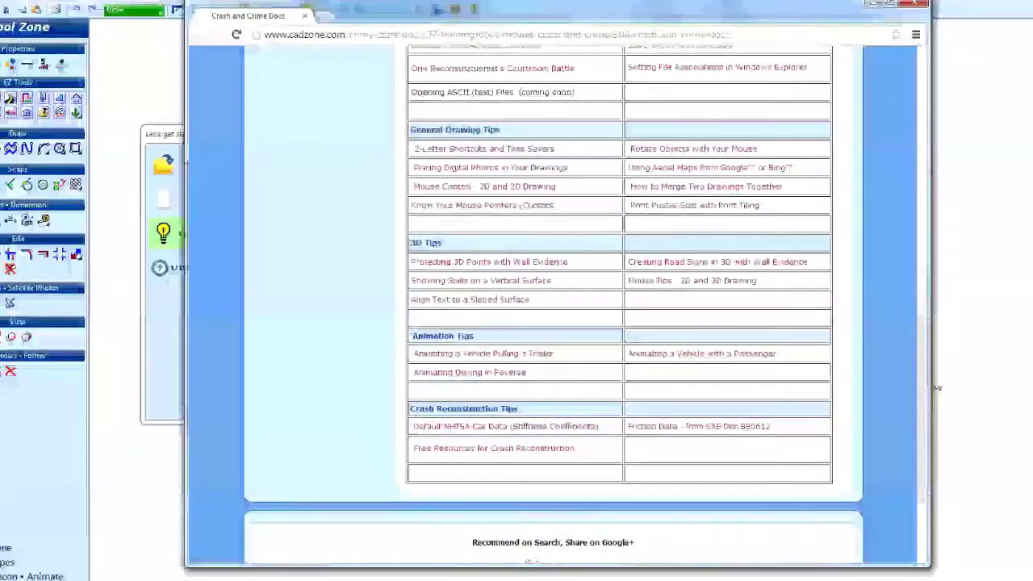
scroll(764, 213, up, 10)
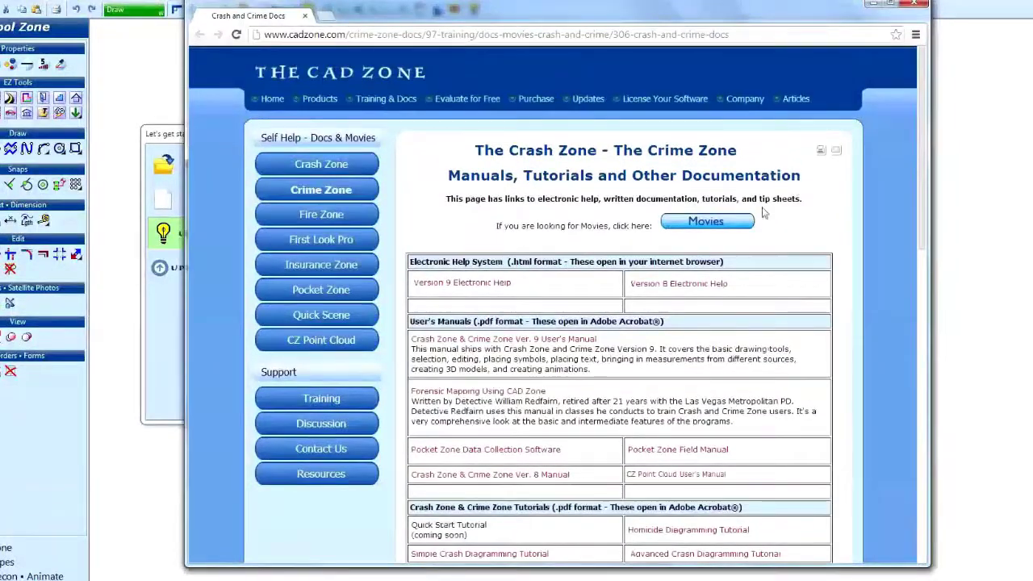
- Switch to the website's training movies page and look through the overview, two-minute tip and feature movies
click(721, 222)
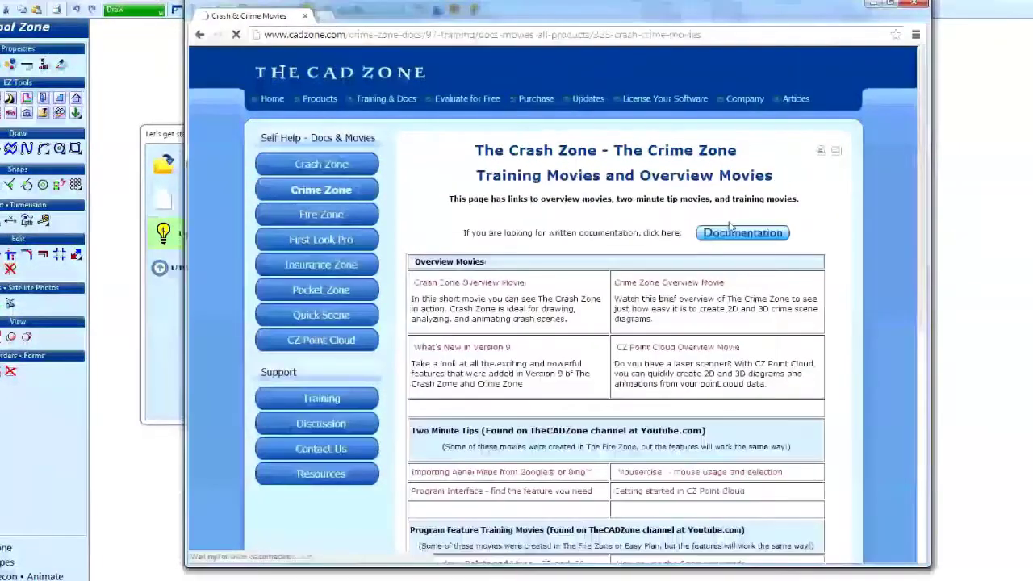
drag(924, 135, 928, 218)
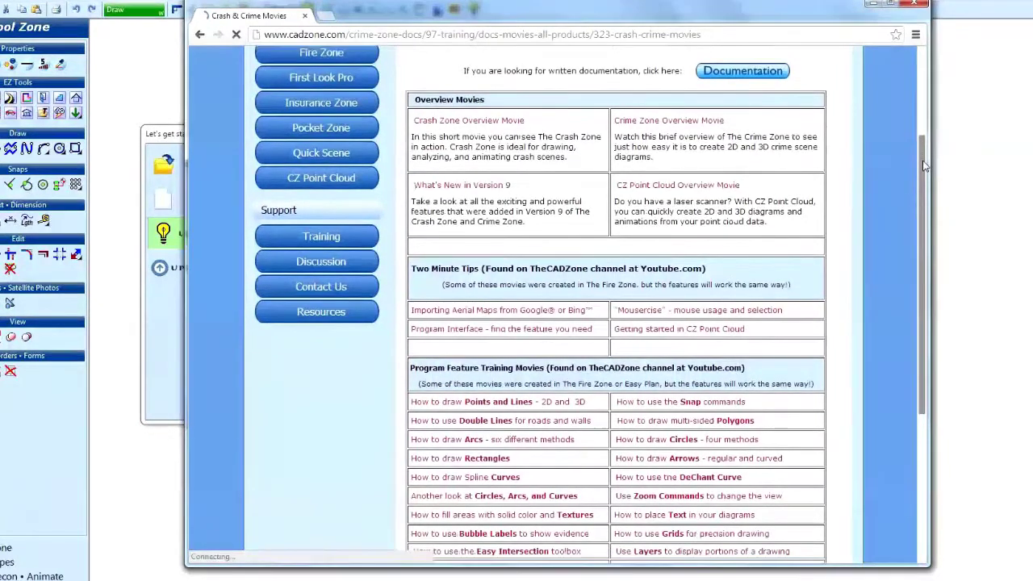
drag(925, 166, 925, 220)
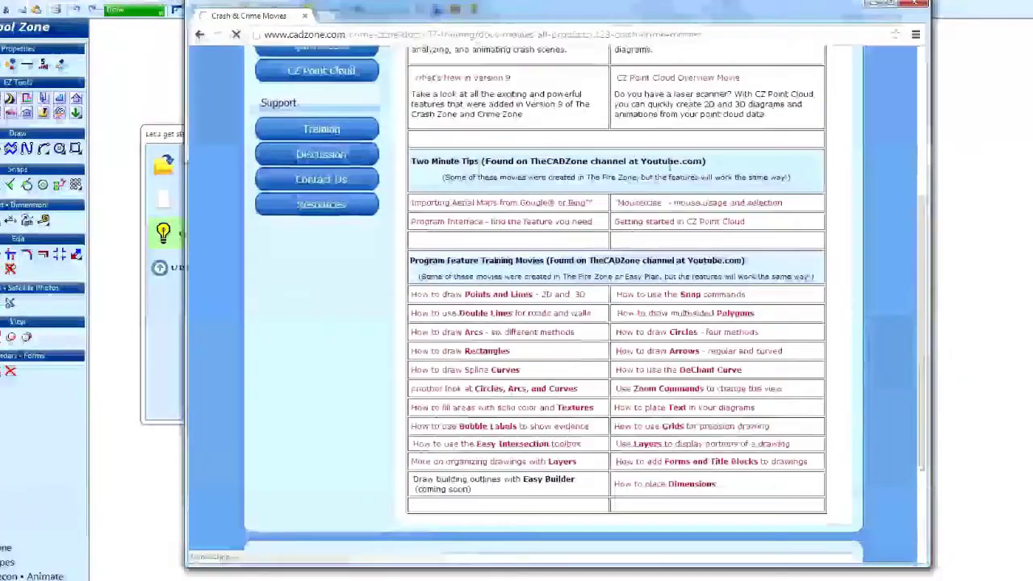
drag(924, 238, 916, 151)
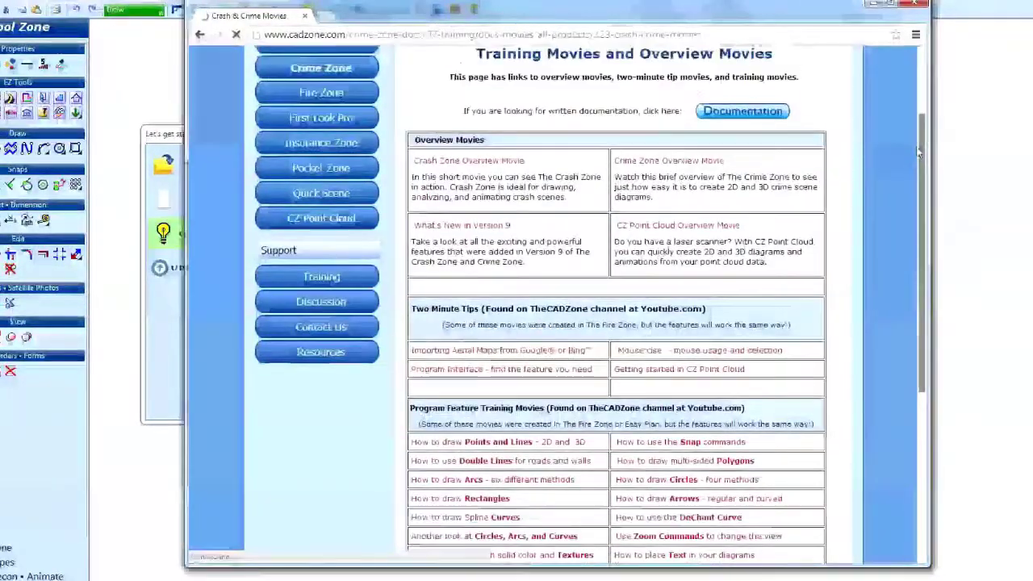
- Play the Crime Zone Overview Movie and skip through it to the Easy Body Poser part at about 1:34
click(687, 165)
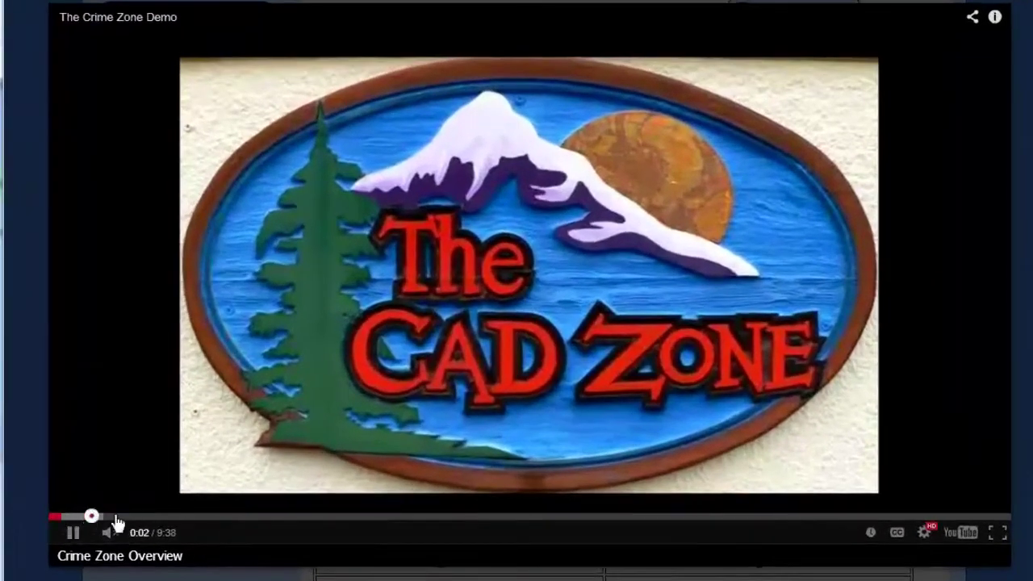
click(159, 516)
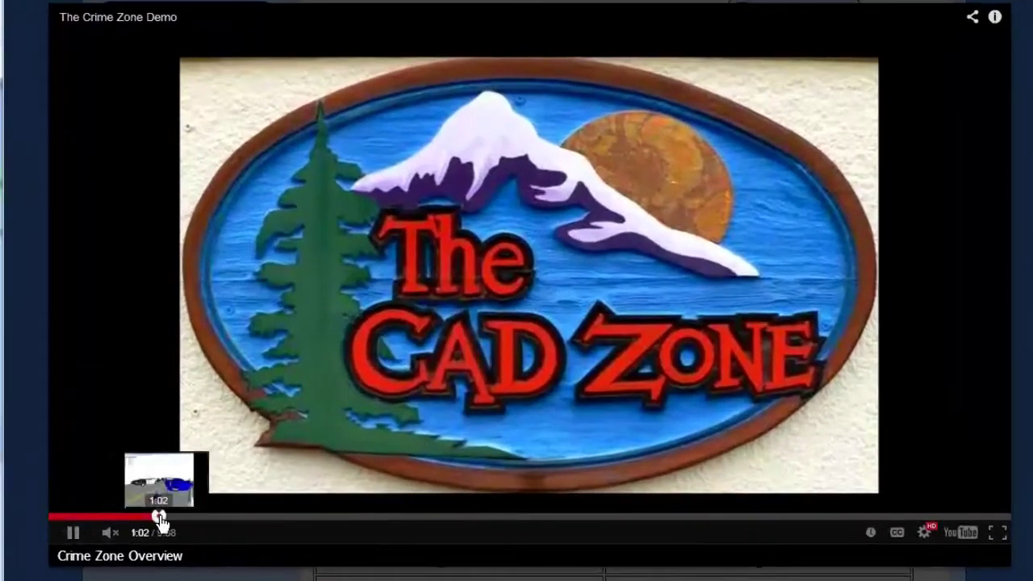
click(224, 516)
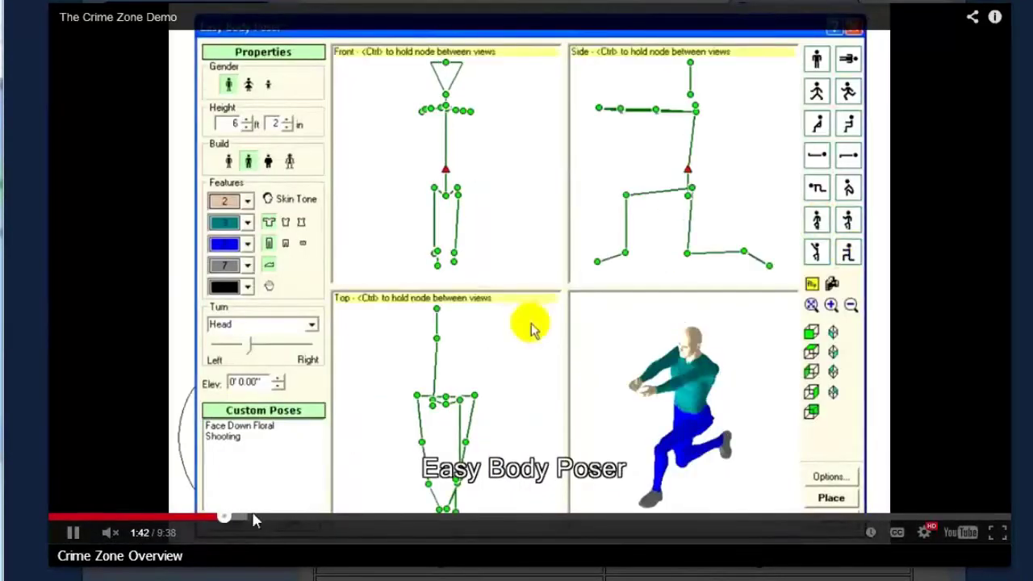
click(194, 520)
click(194, 518)
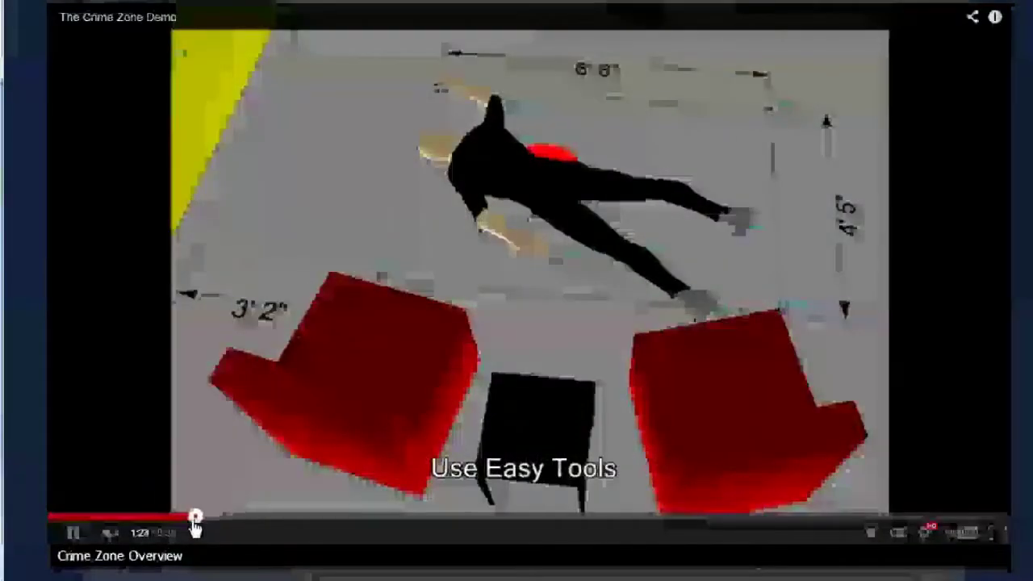
drag(194, 525, 192, 526)
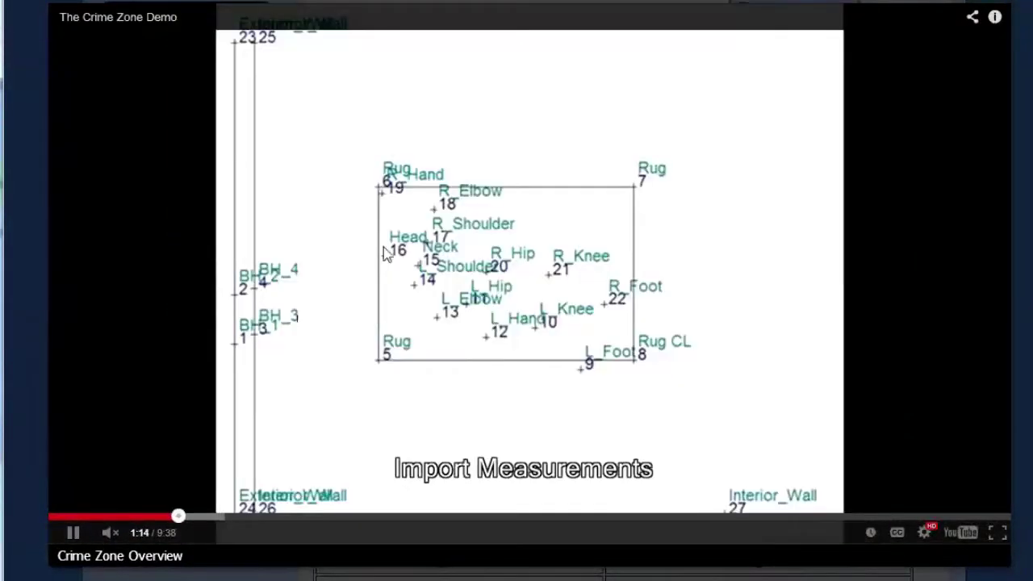
click(202, 517)
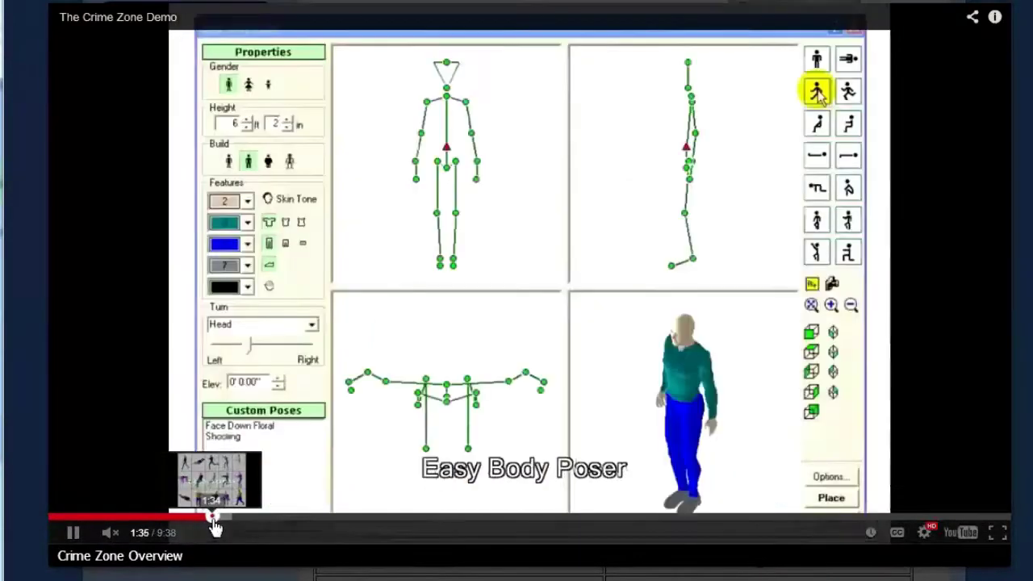
- Skip ahead through the Crime Zone Overview Movie, viewing the Wall Evidence, CDT, Easy Stairs and Symbols parts up to the Animation title
click(236, 518)
drag(246, 524, 673, 516)
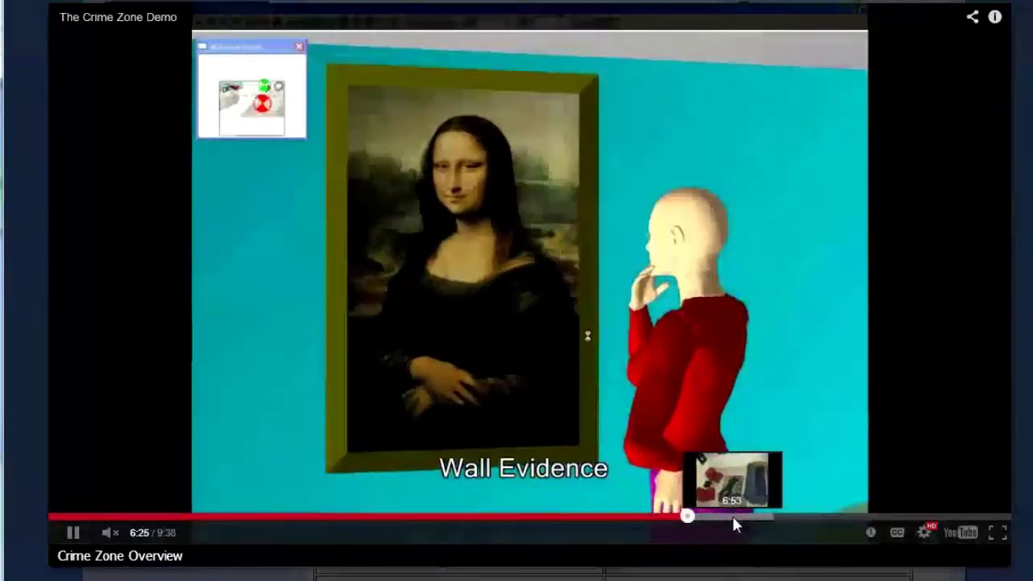
click(733, 516)
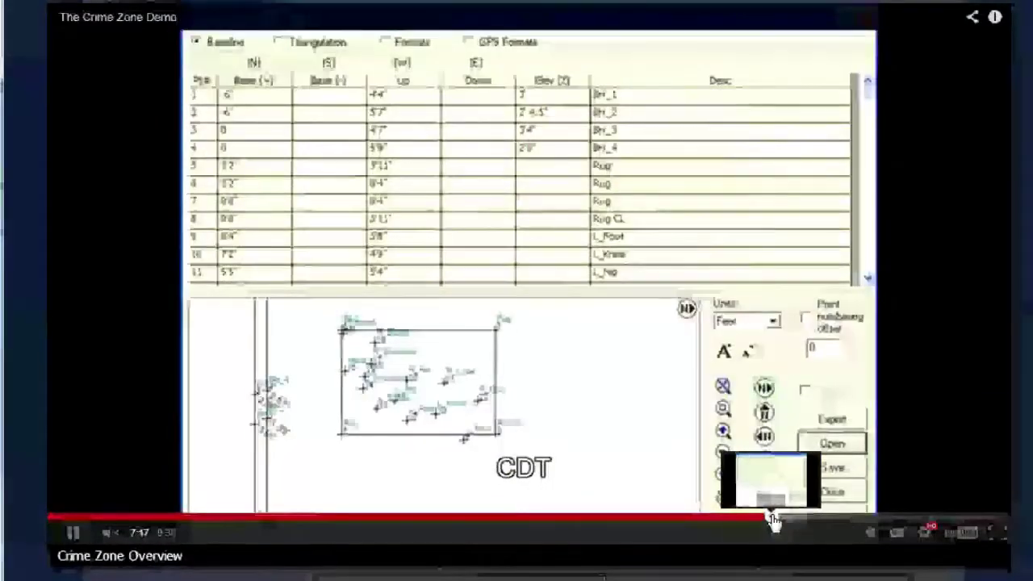
drag(772, 520, 793, 522)
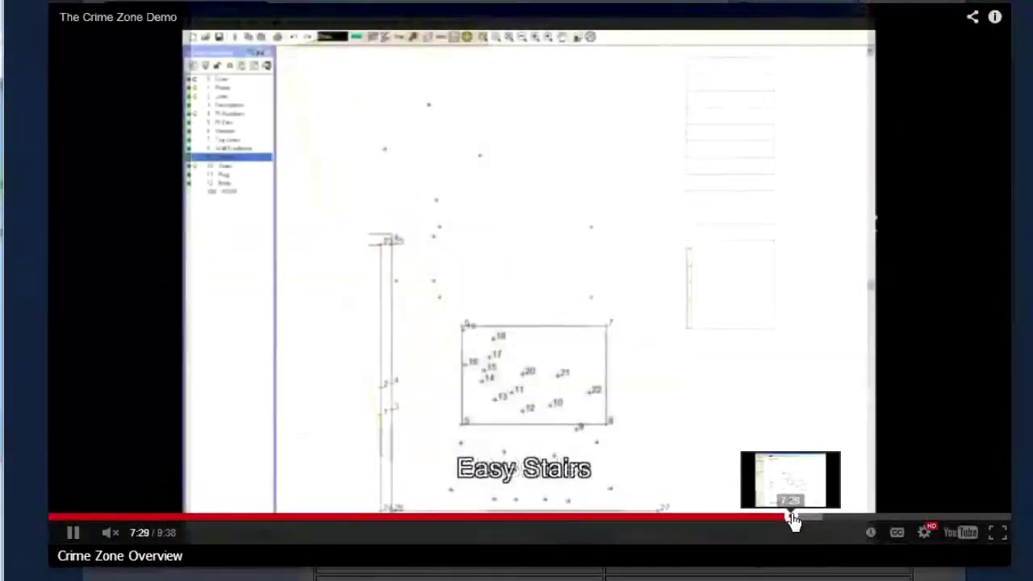
drag(799, 519, 798, 520)
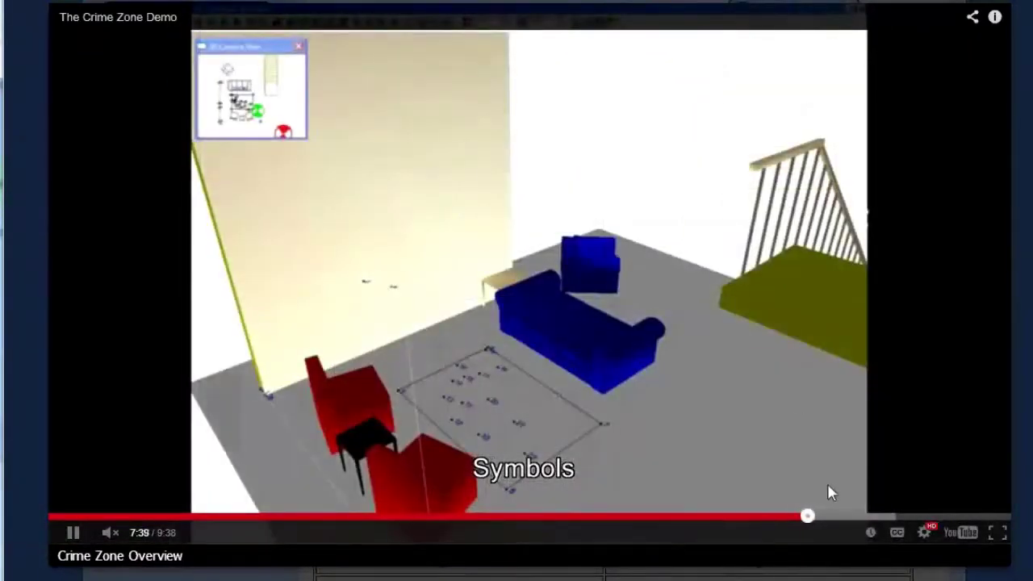
click(823, 516)
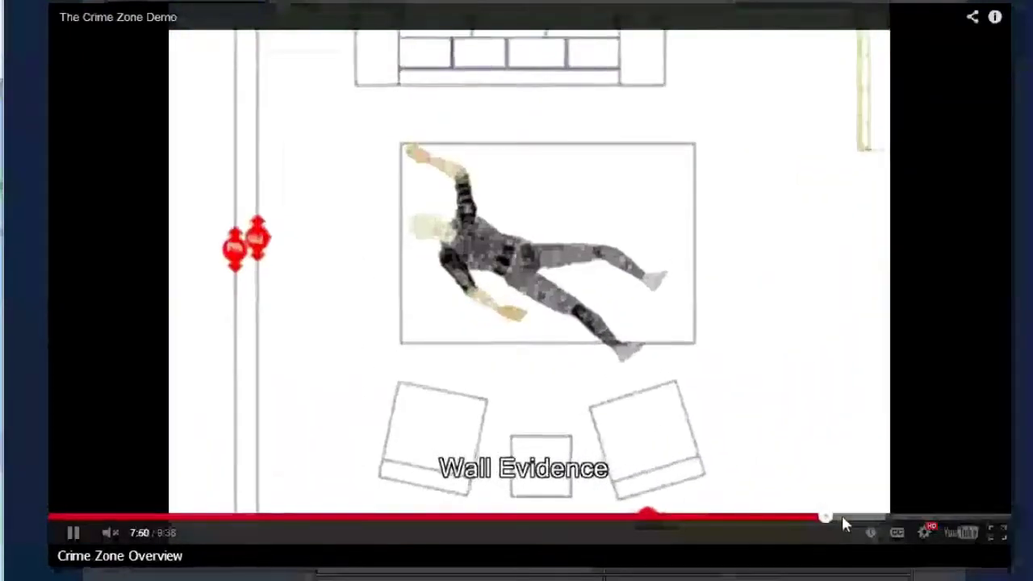
click(842, 517)
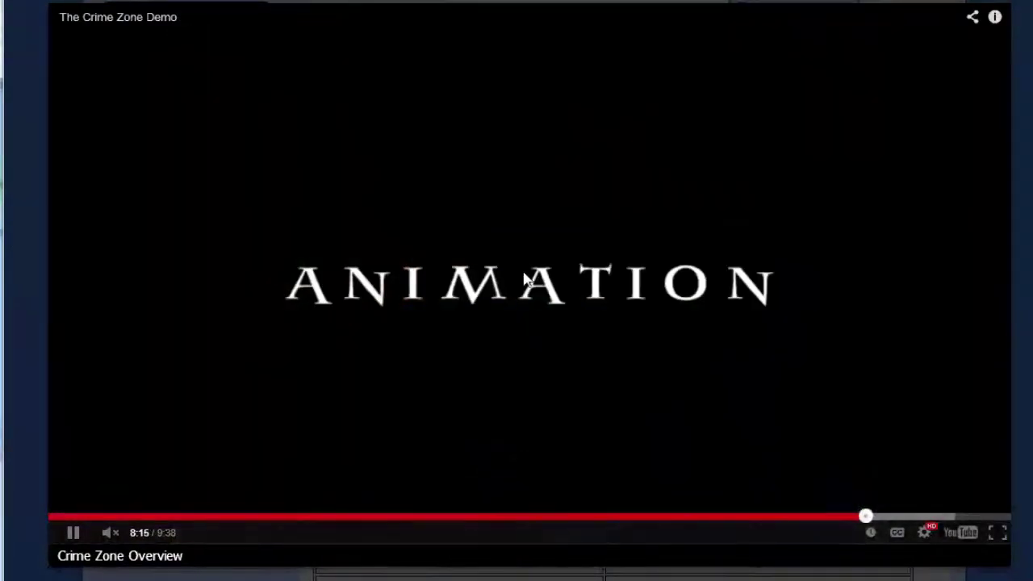
- Pause the overview movie and close the web browser and the Learning Center to return to the fire scene diagram
click(72, 533)
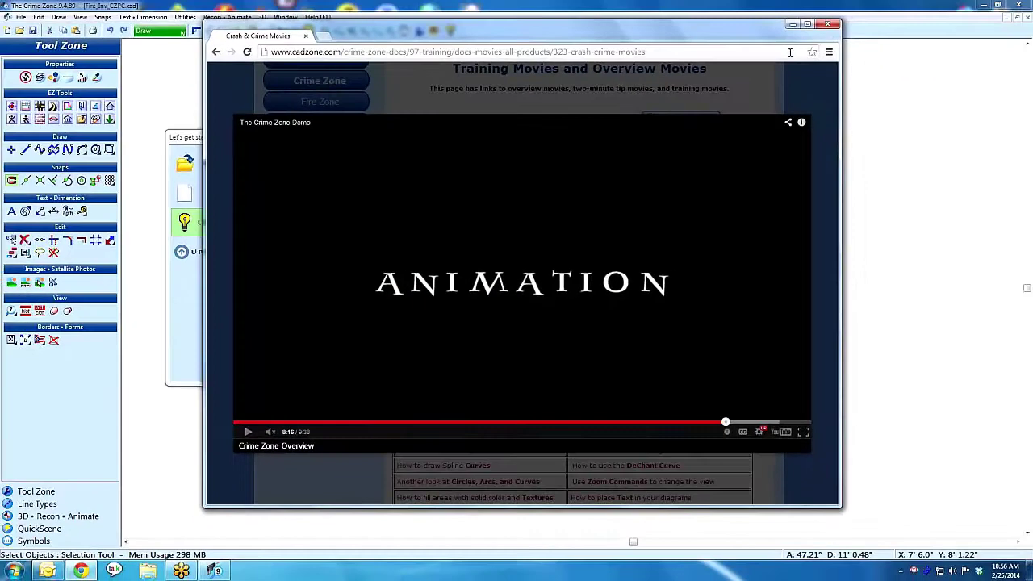
click(834, 26)
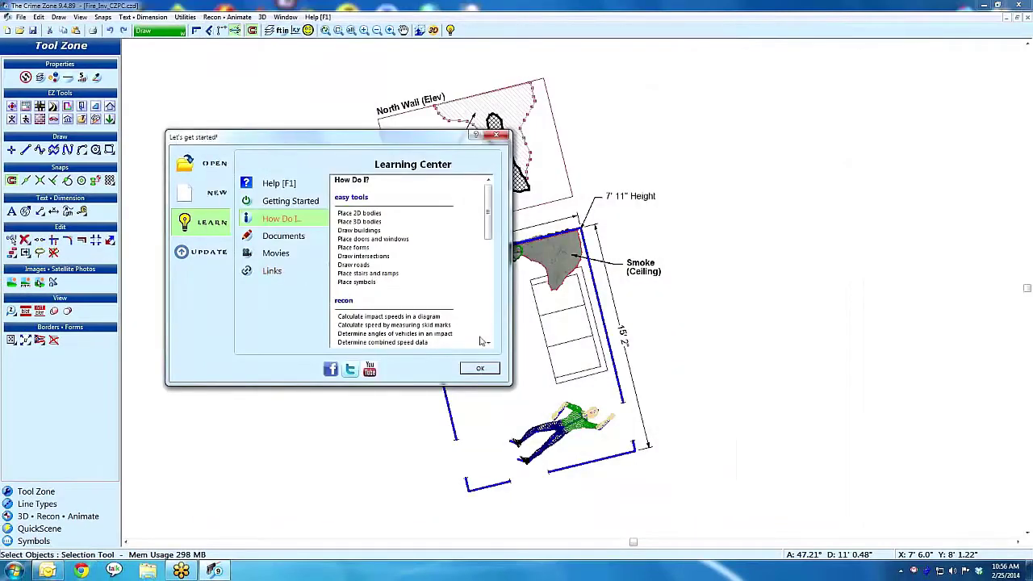
click(499, 134)
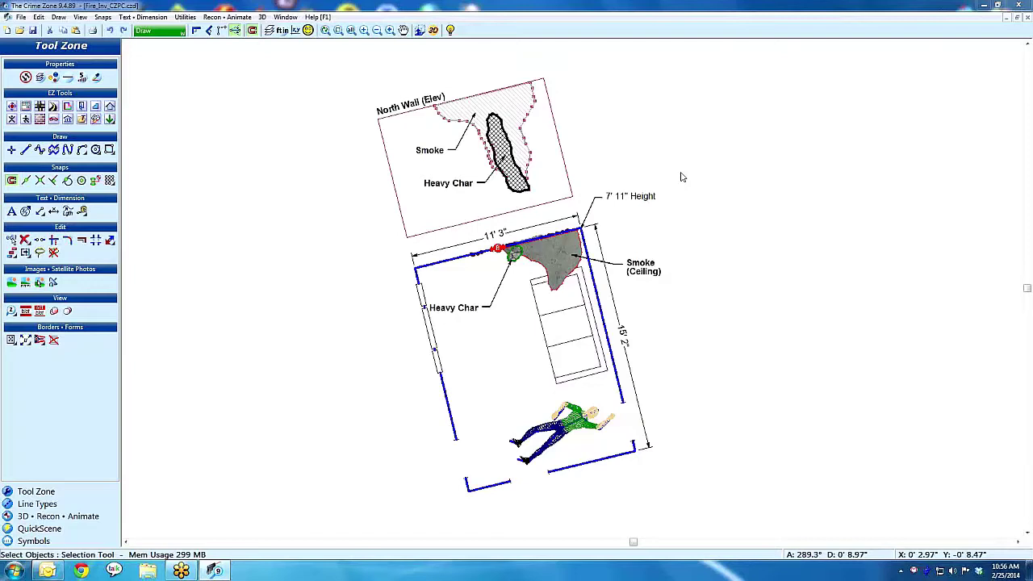
scroll(681, 176, up, 1)
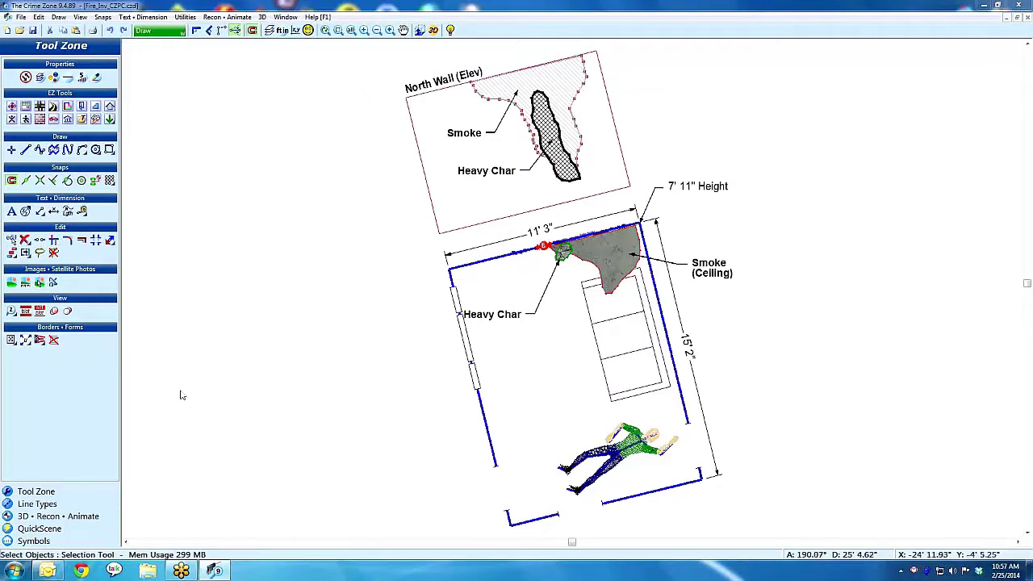
- Open the symbol library, switch from the Crime to the Crash collection, and show the Farm symbols under Vehicles B
click(31, 542)
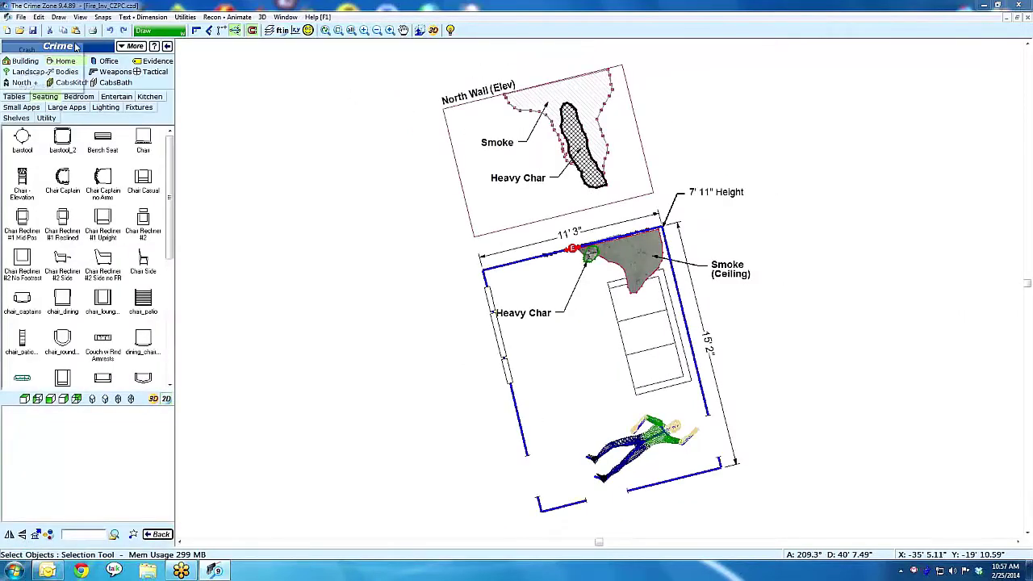
click(46, 50)
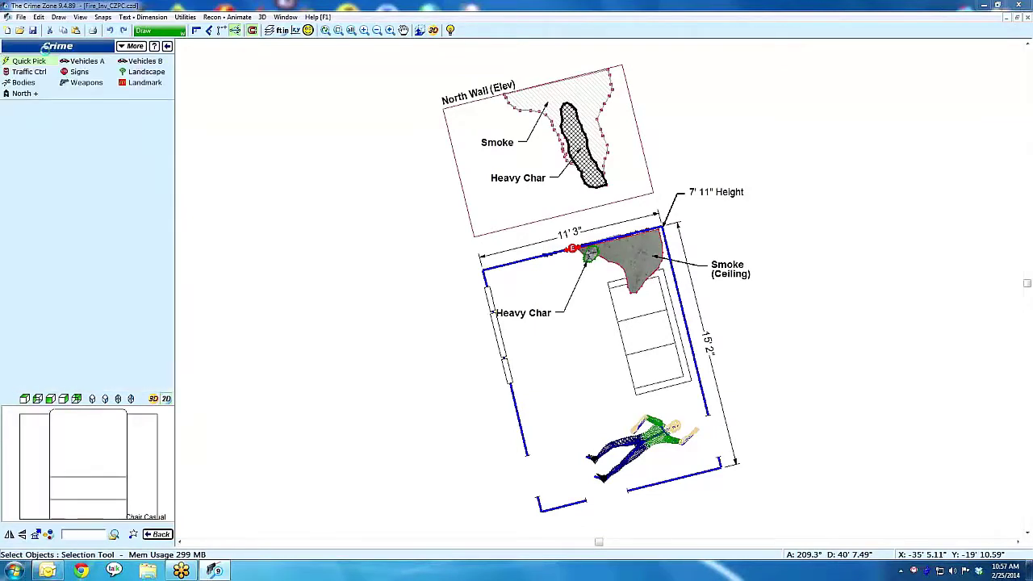
click(46, 60)
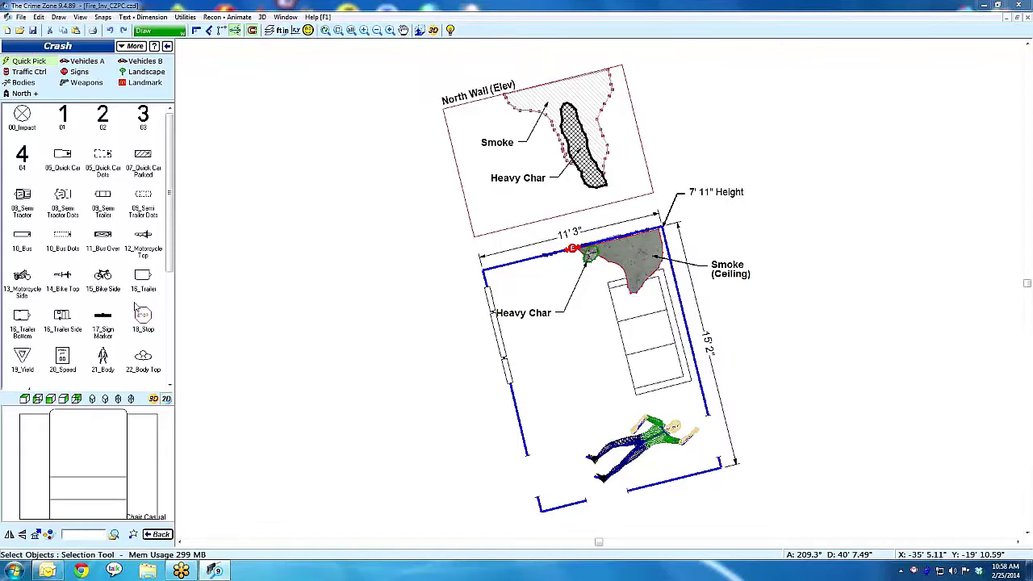
click(141, 61)
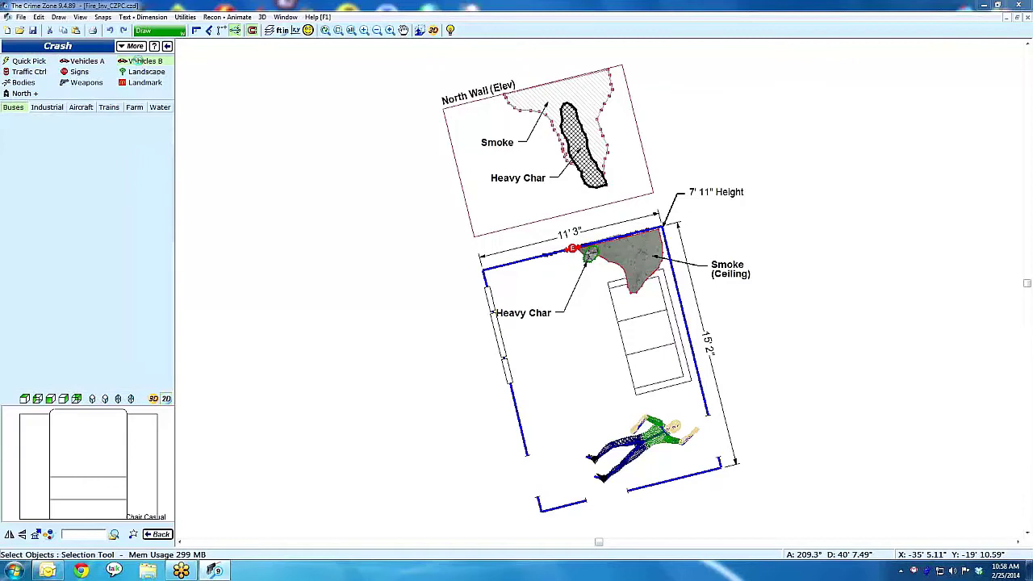
click(135, 108)
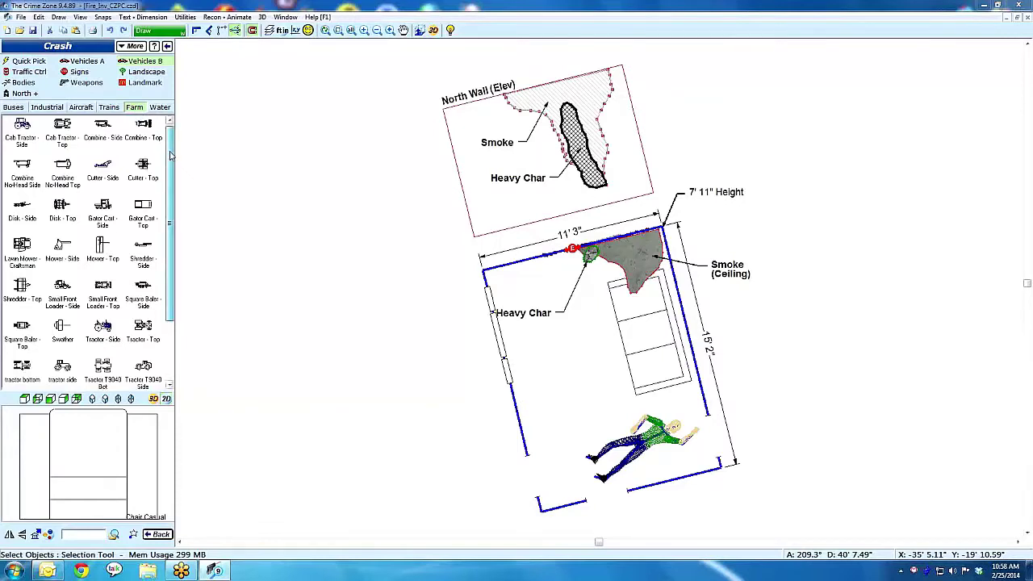
- Preview the Tractor T9040 Bot symbol as an isometric 3D model
drag(171, 156, 172, 216)
click(106, 296)
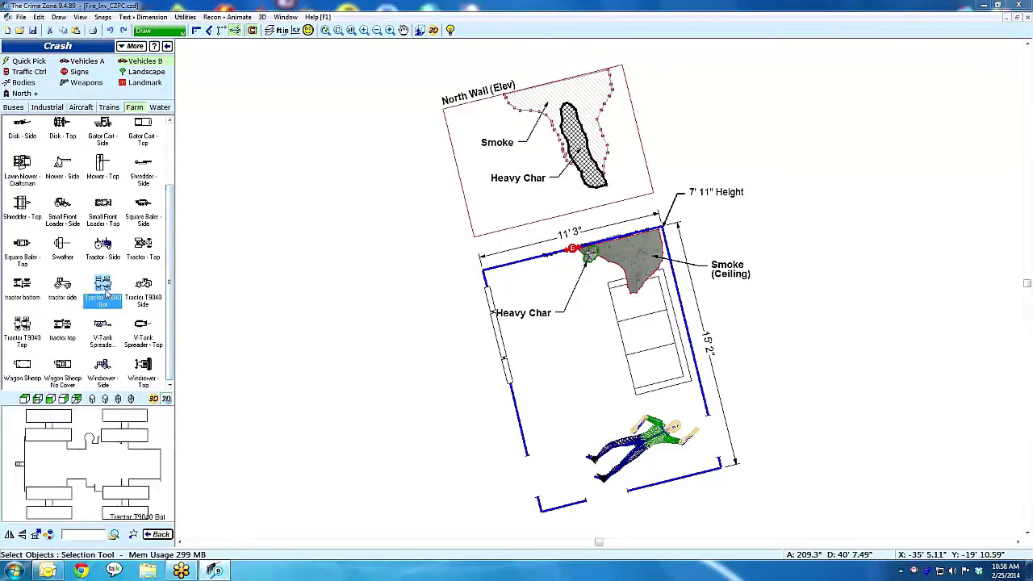
click(106, 296)
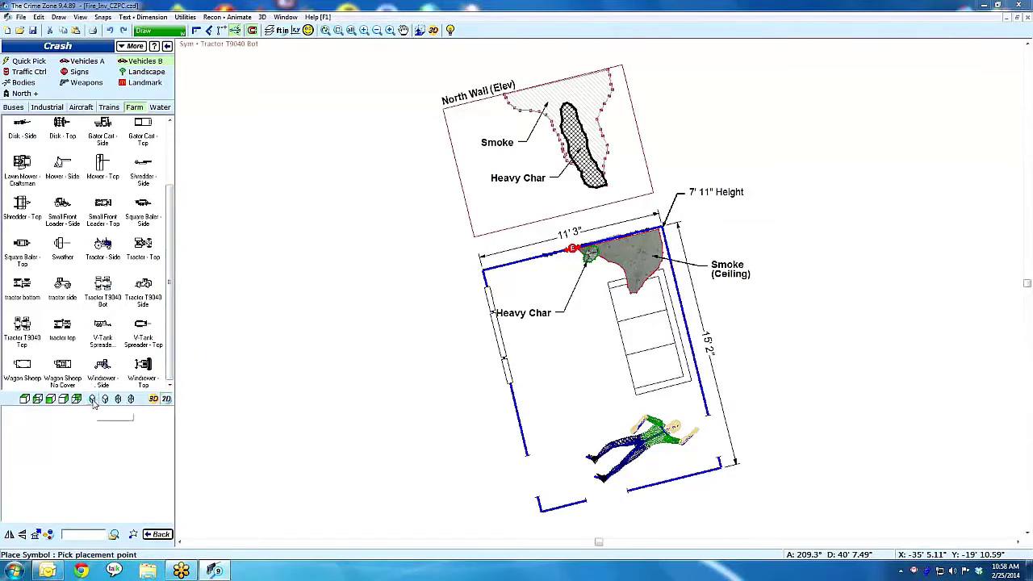
click(93, 403)
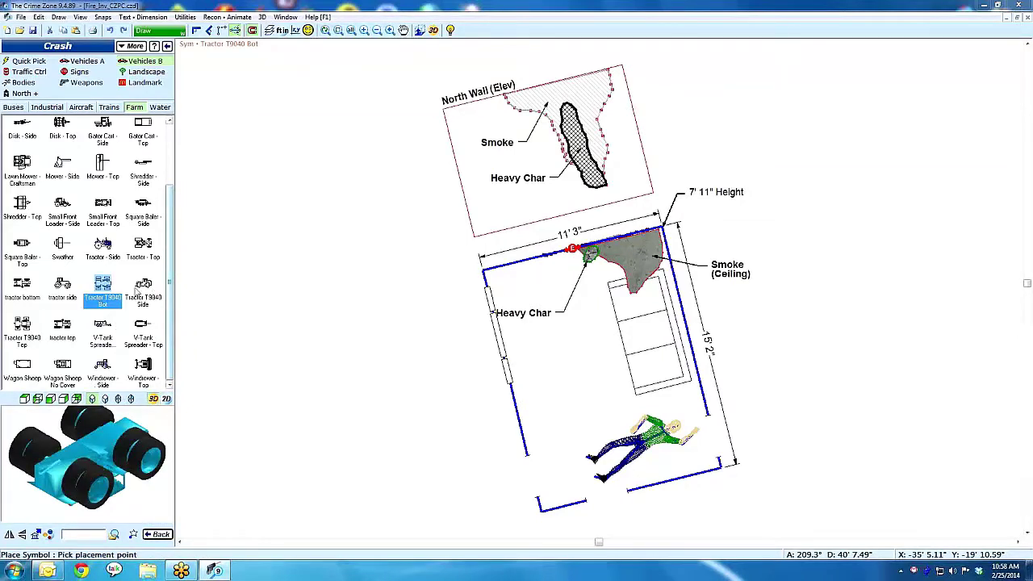
- Preview the Tractor - Top symbol in 3D and place it left of the room, rotated about 18°
click(144, 244)
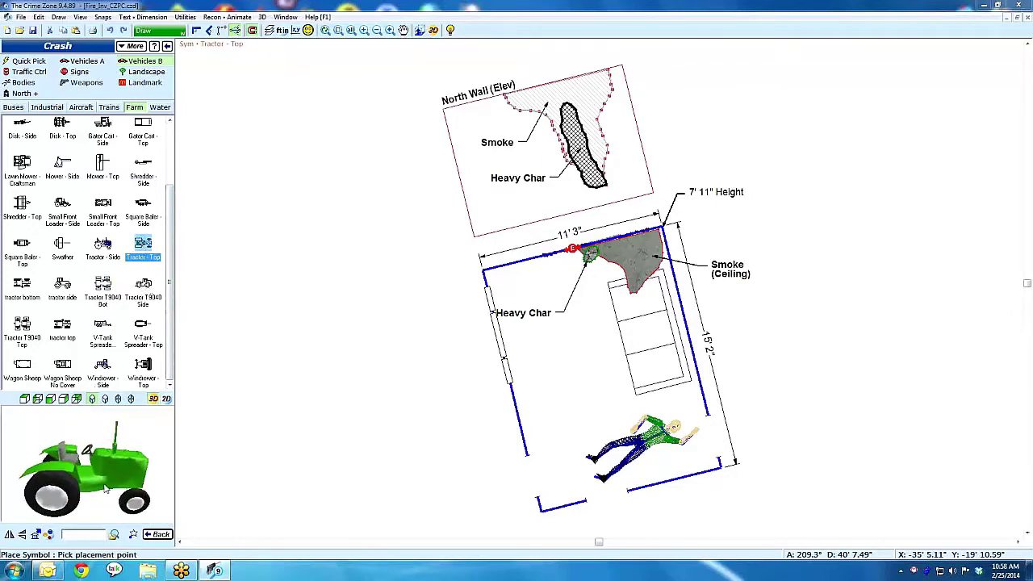
drag(106, 489, 101, 339)
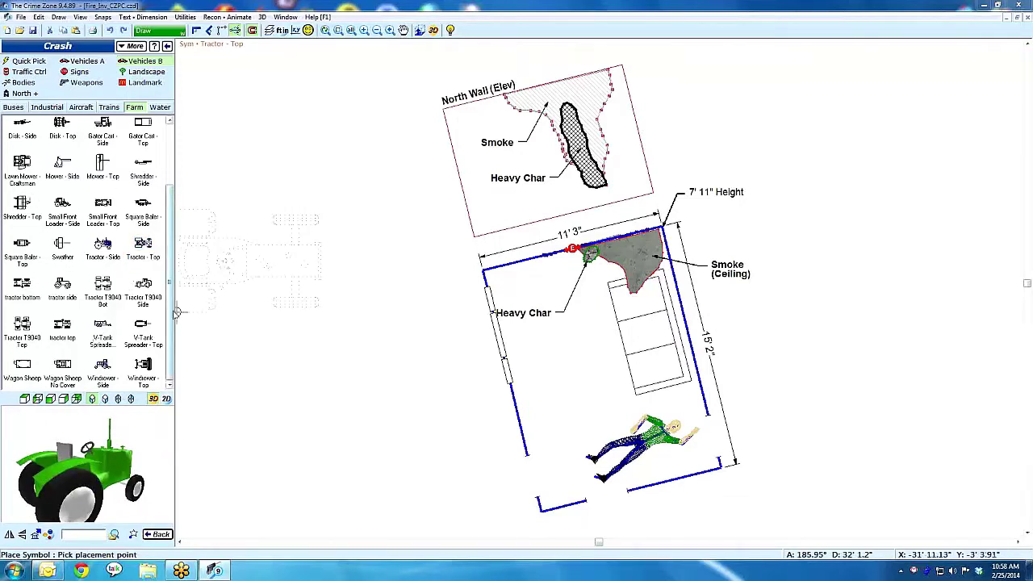
click(215, 323)
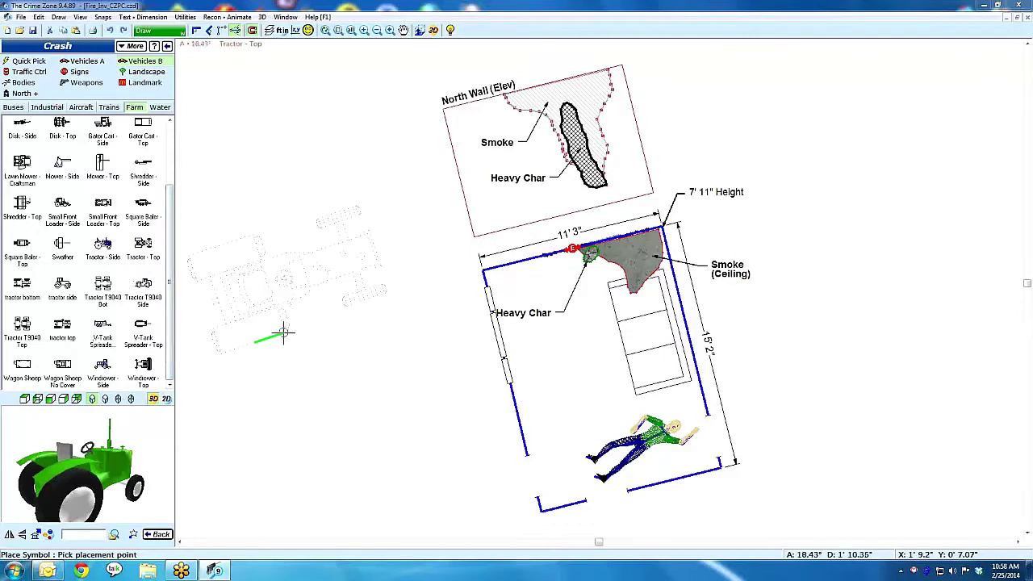
click(282, 328)
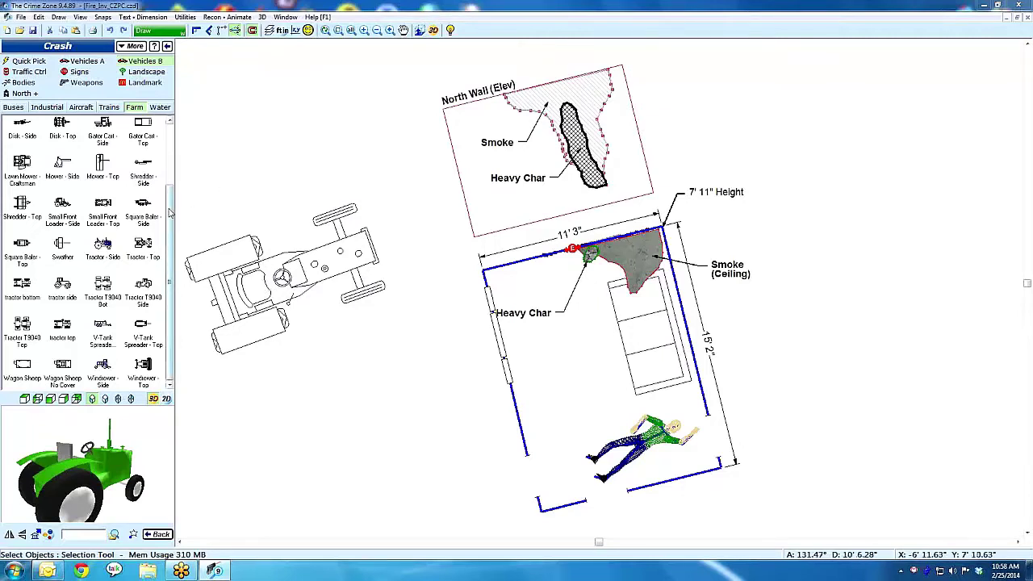
- Move the placed tractor down and right, closer to the room's left wall, and deselect it
drag(169, 207, 169, 142)
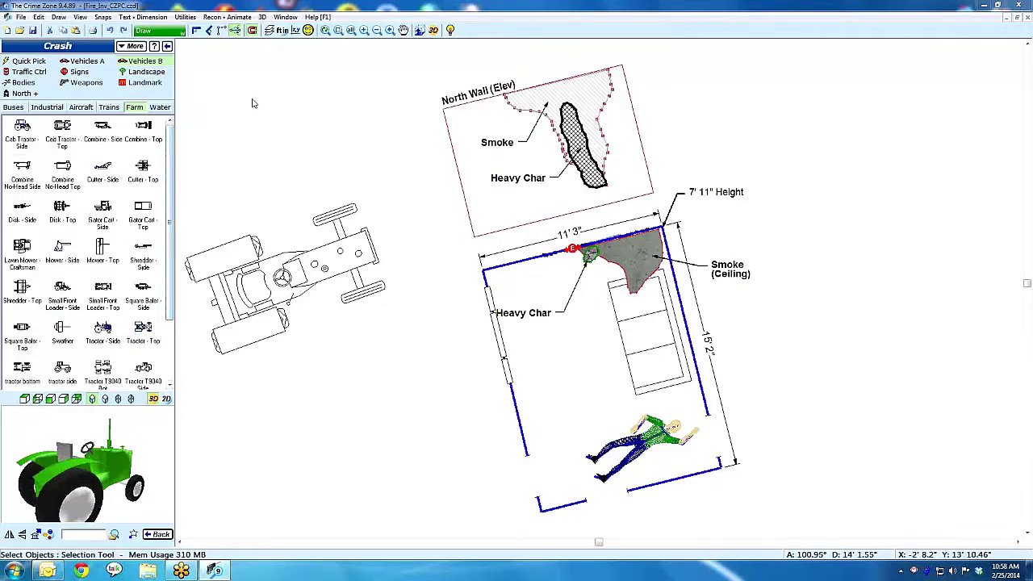
click(294, 274)
drag(284, 299, 333, 327)
click(317, 170)
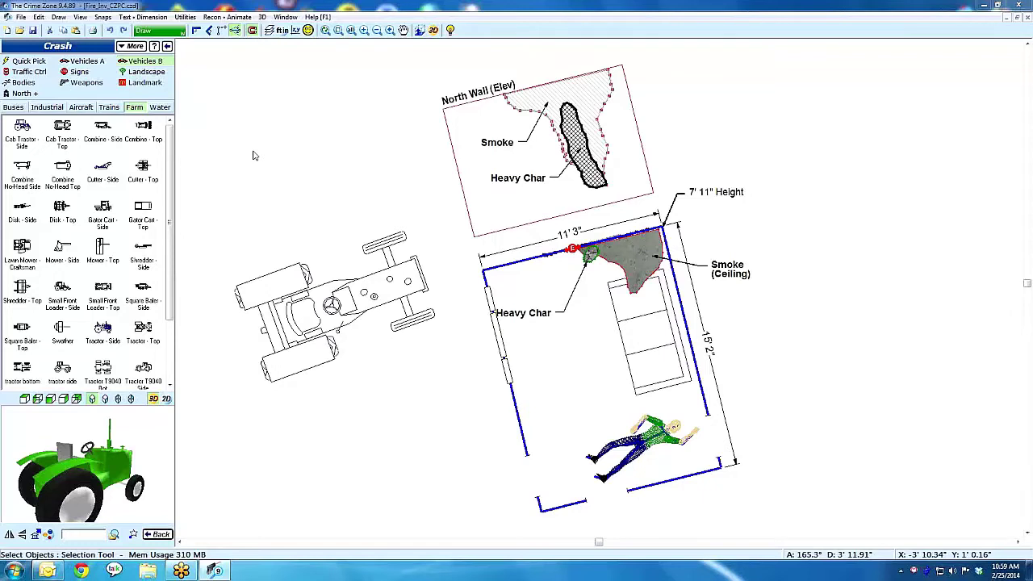
- Place the Disk - Top symbol behind the tractor, angled toward its rear
click(65, 210)
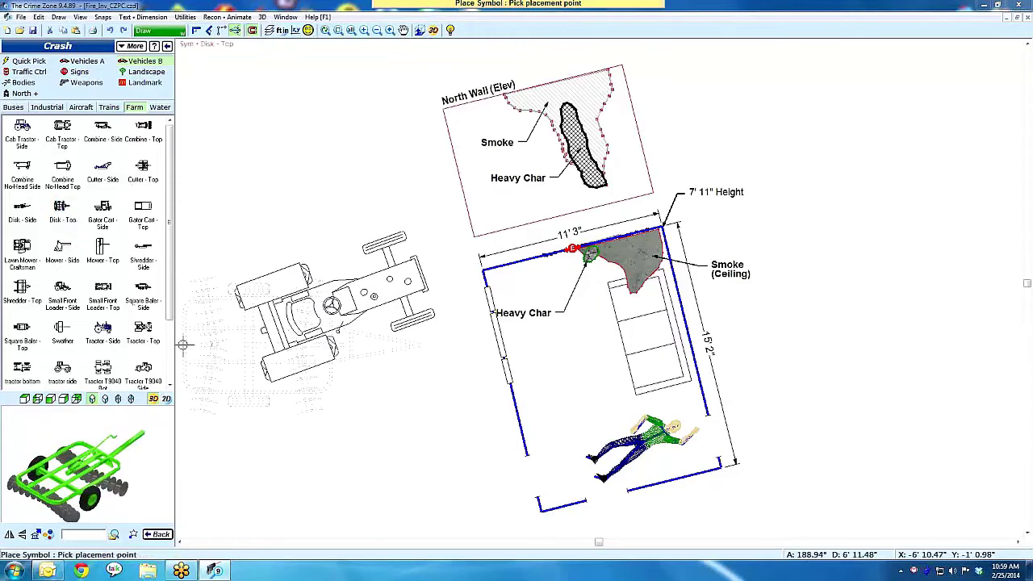
scroll(202, 345, down, 1)
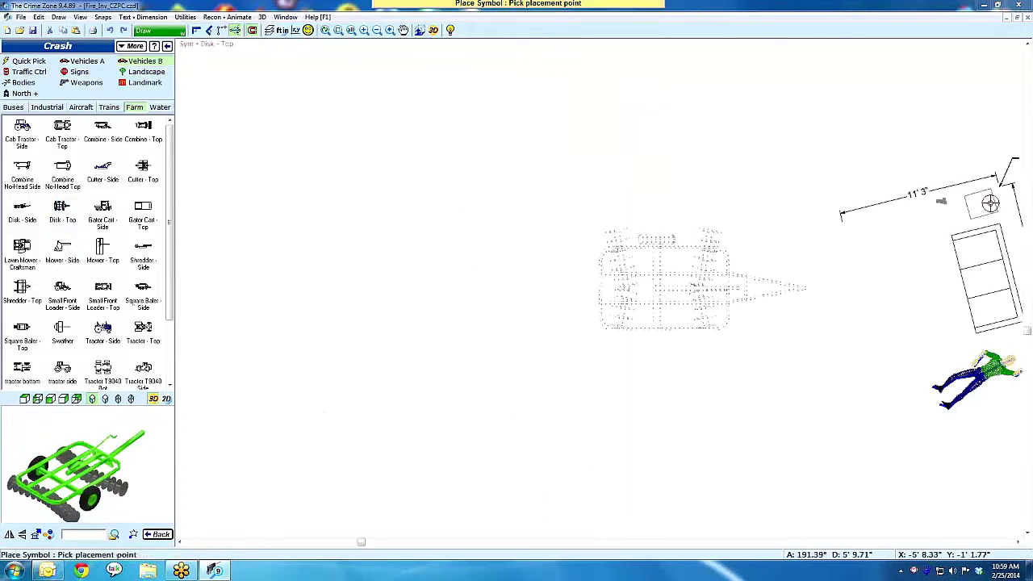
scroll(640, 290, down, 1)
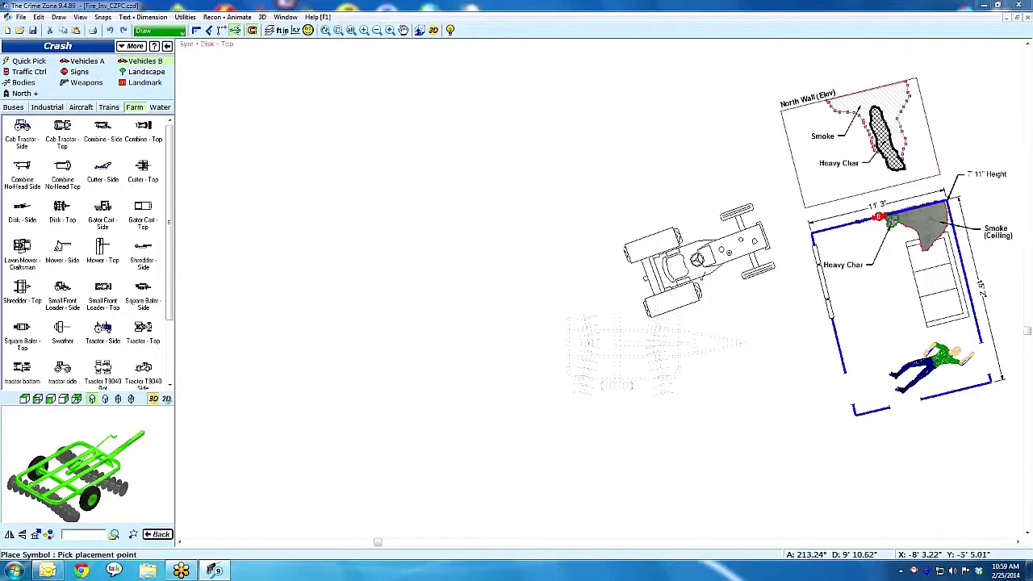
click(542, 365)
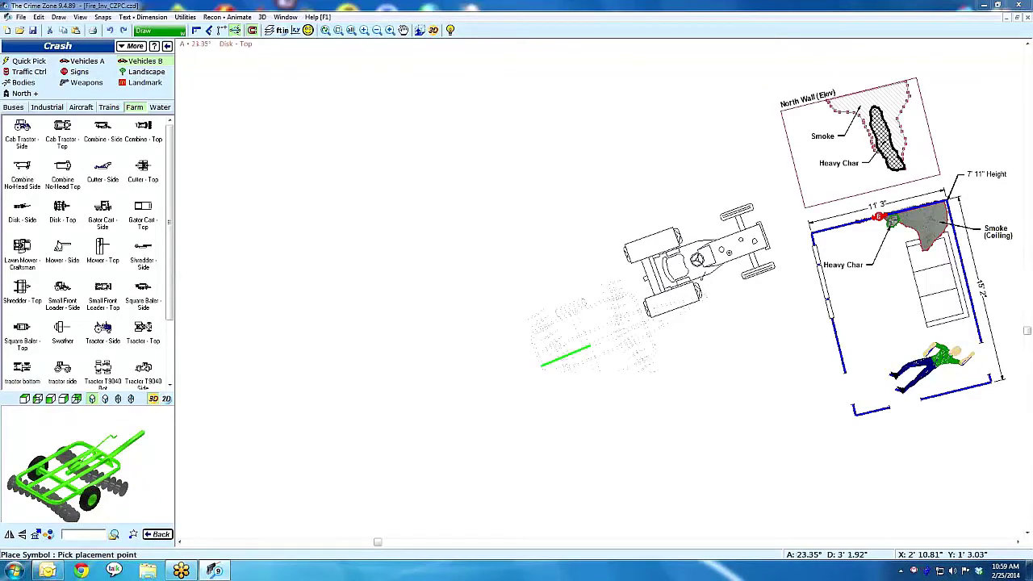
click(600, 329)
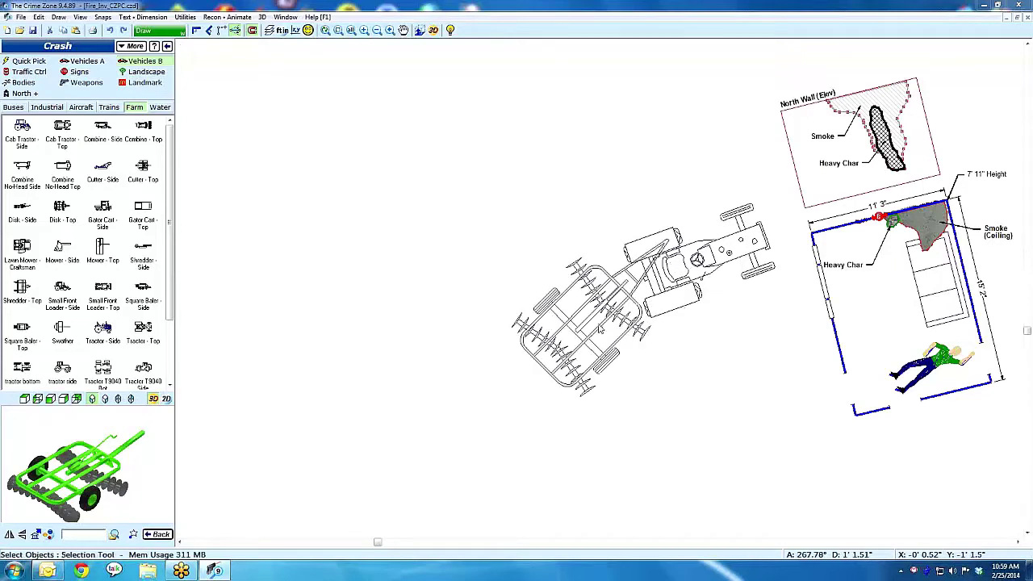
- Move the disk down and left so its hitch meets the rear of the tractor, and leave the symbol library
click(613, 312)
drag(614, 312, 589, 351)
click(589, 365)
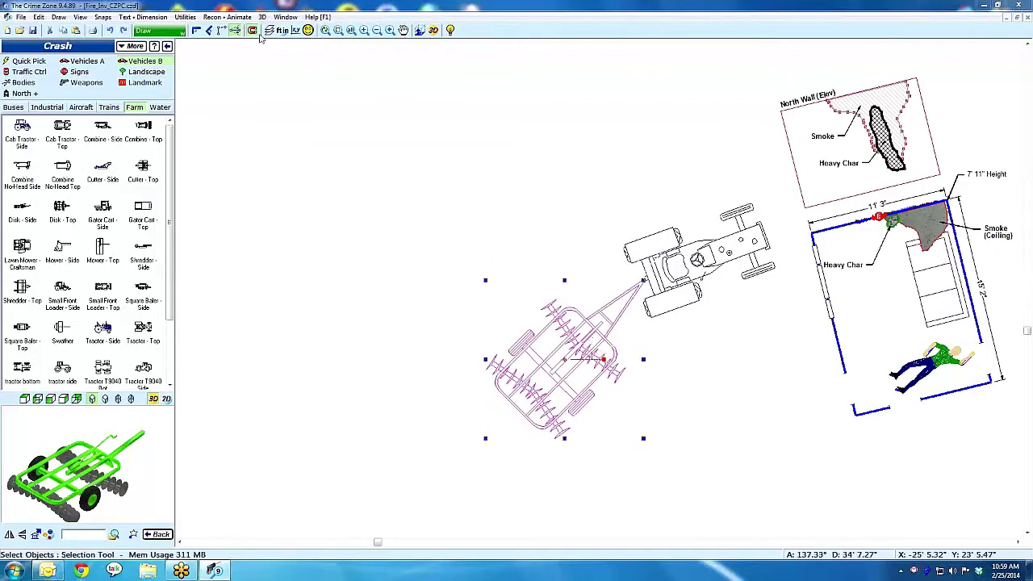
click(167, 47)
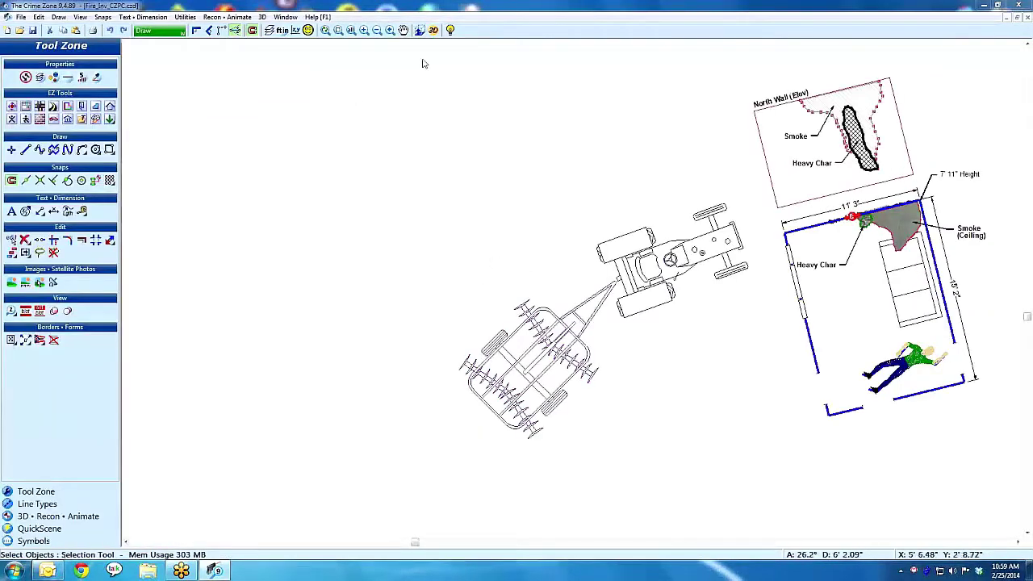
- Examine the tractor and disk beside the room in the 3D viewer, orbiting around them, and return to the 2D drawing
click(433, 30)
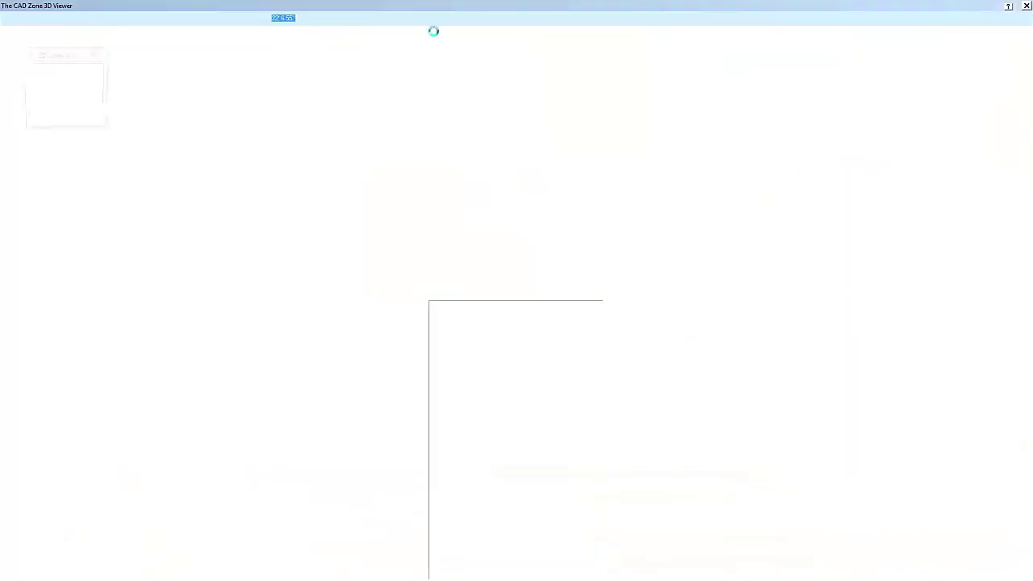
drag(513, 147, 456, 139)
drag(581, 173, 504, 176)
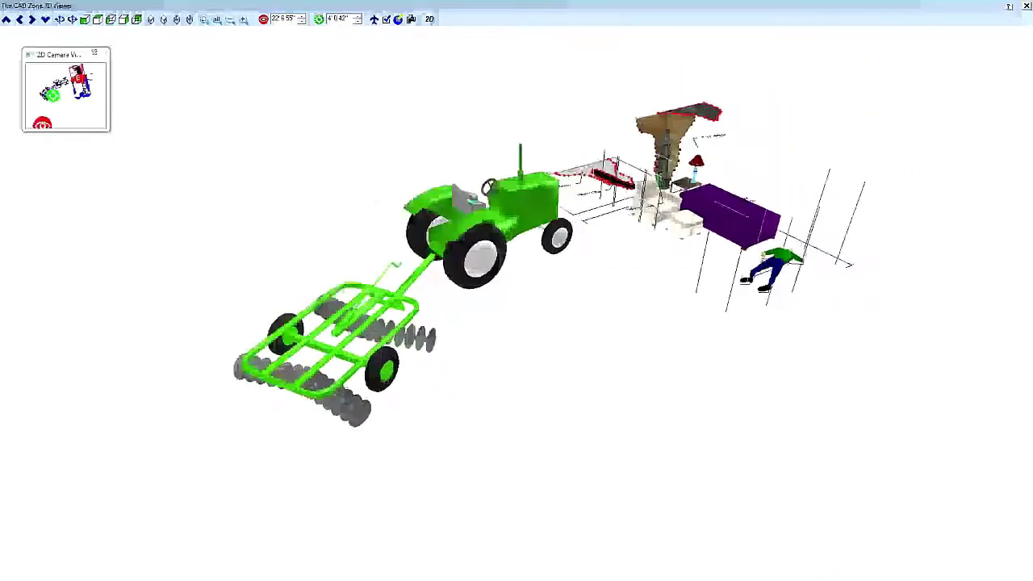
click(430, 20)
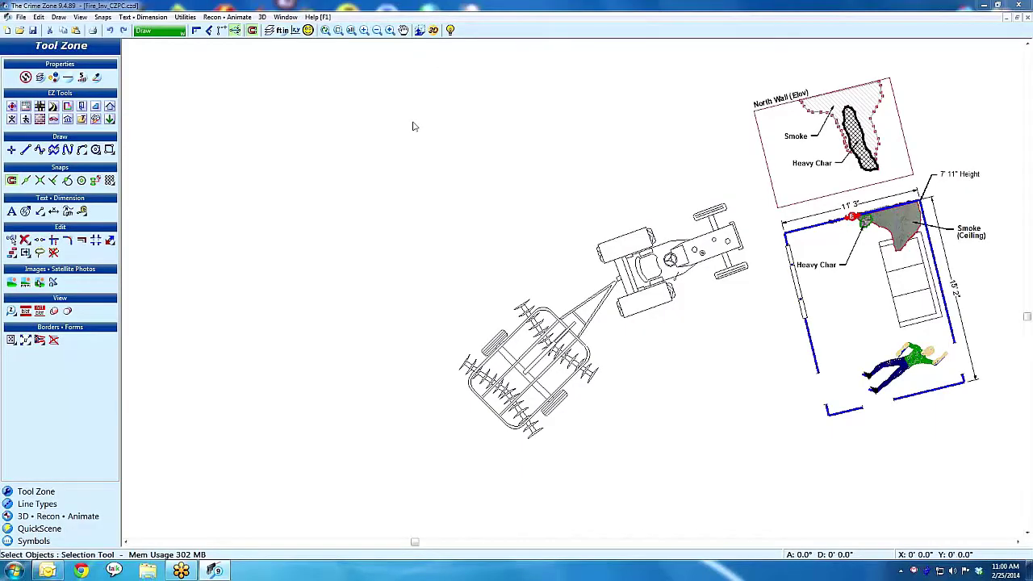
- Change the color of the tractor and disk beside the room and view them in the 3D viewer
drag(684, 203, 509, 377)
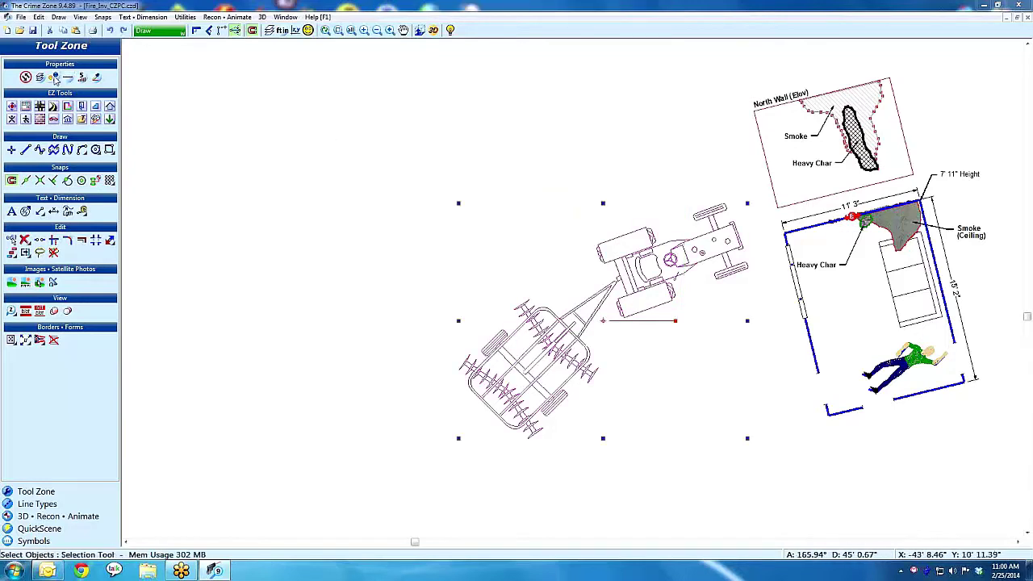
click(54, 78)
click(66, 86)
click(69, 88)
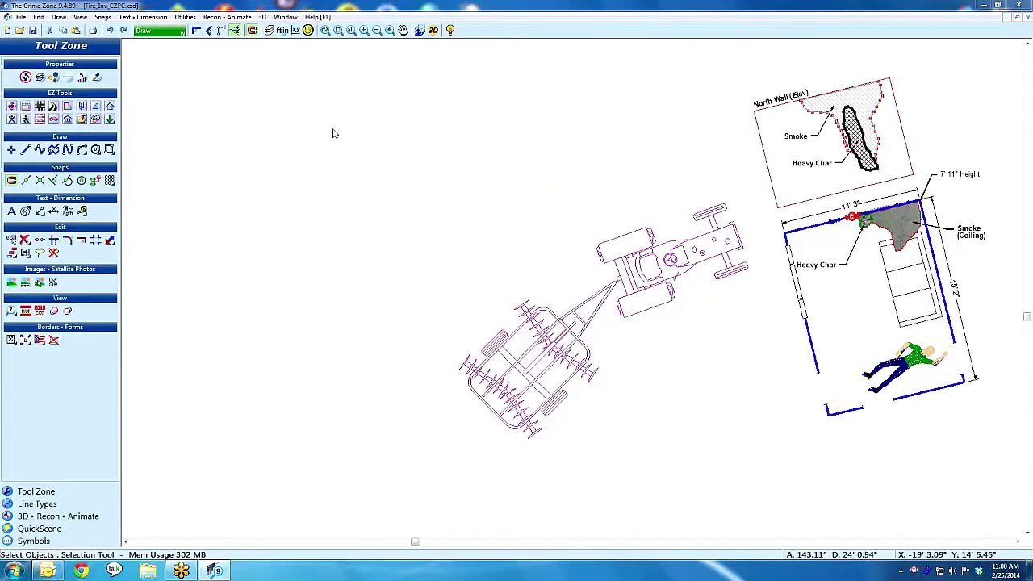
click(433, 29)
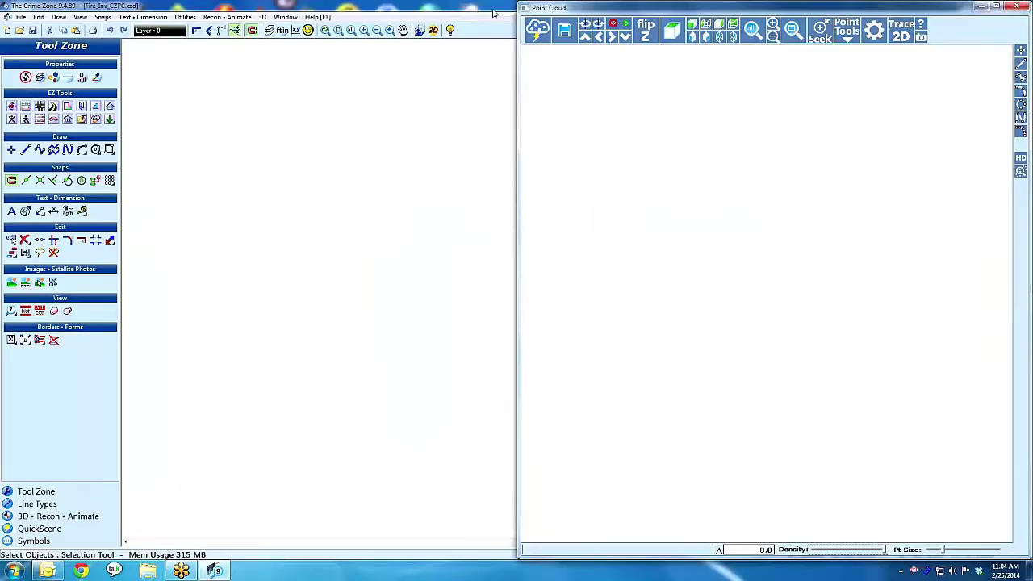
- Load FARO_Intersection.czp from the __CZP folder into the point cloud window without preloading all HD points
drag(571, 6, 327, 73)
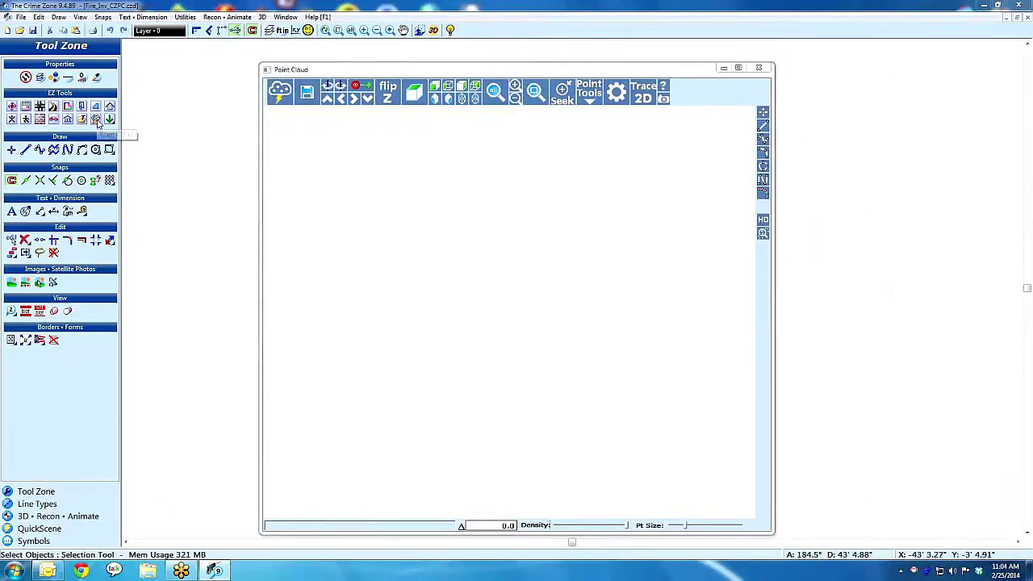
click(280, 91)
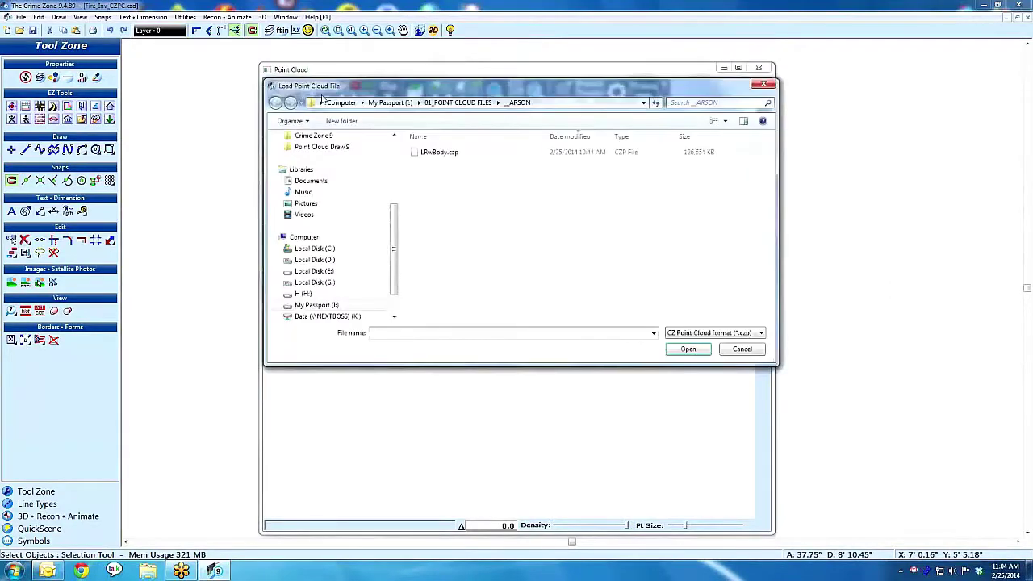
click(458, 103)
double_click(428, 162)
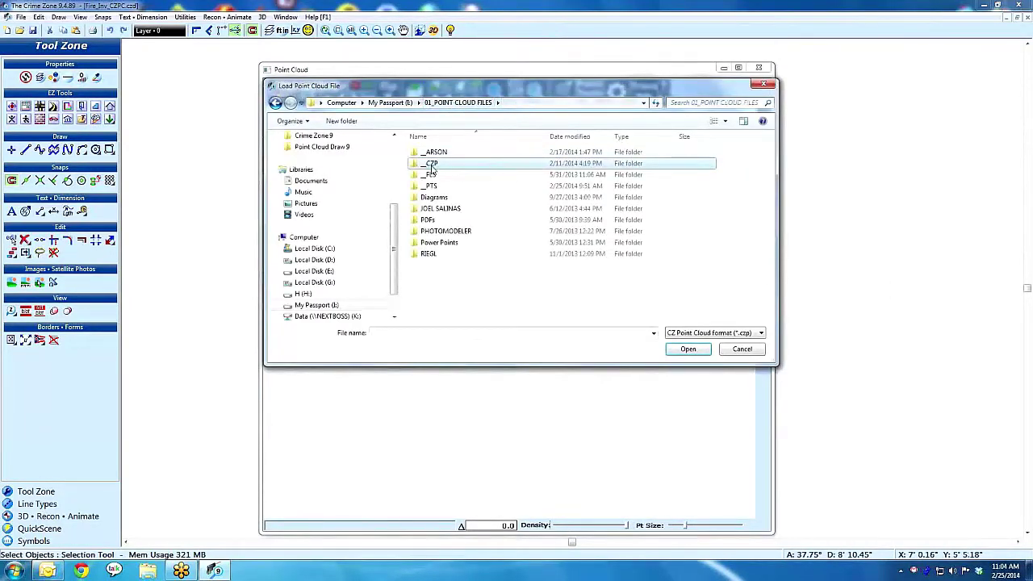
drag(524, 94, 525, 126)
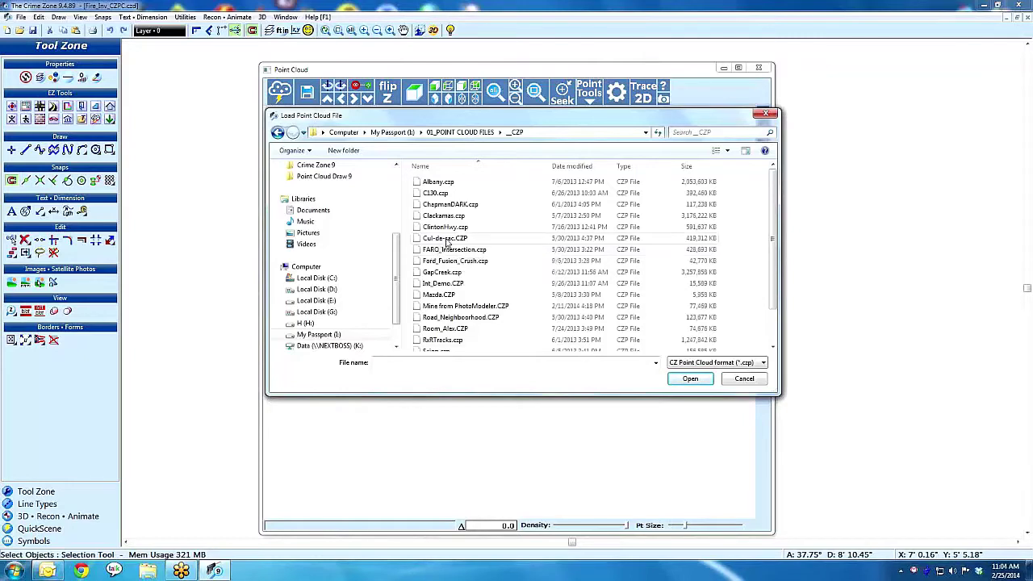
click(443, 252)
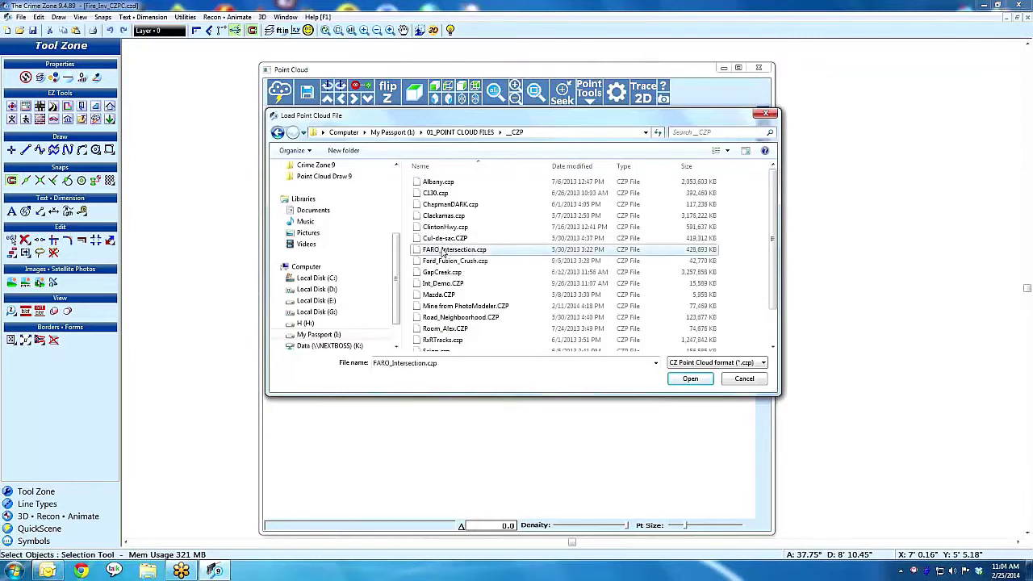
double_click(443, 252)
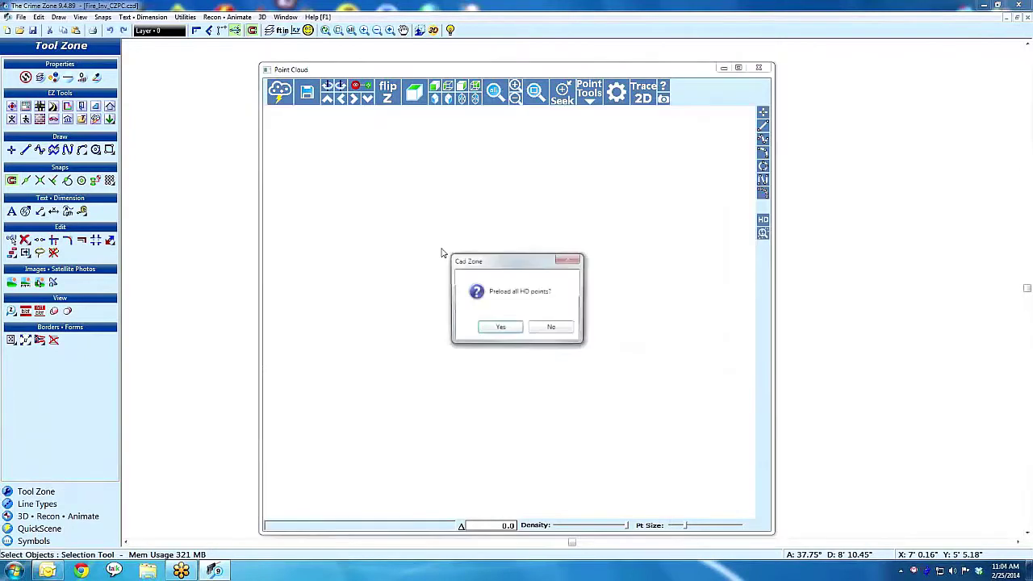
click(551, 327)
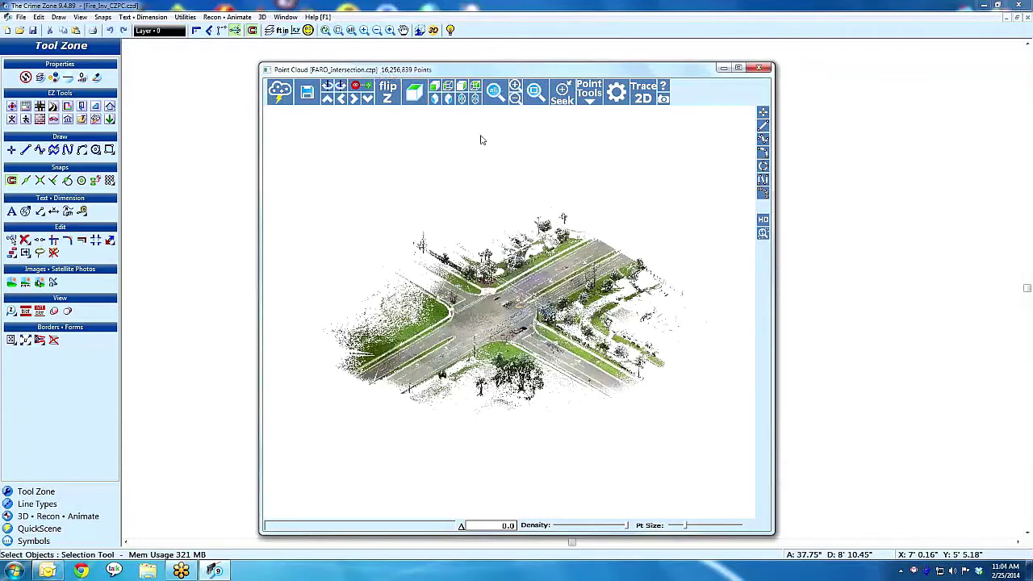
- Examine the intersection point cloud from several angles and close in on the street corner with the crosswalk
drag(508, 216, 575, 320)
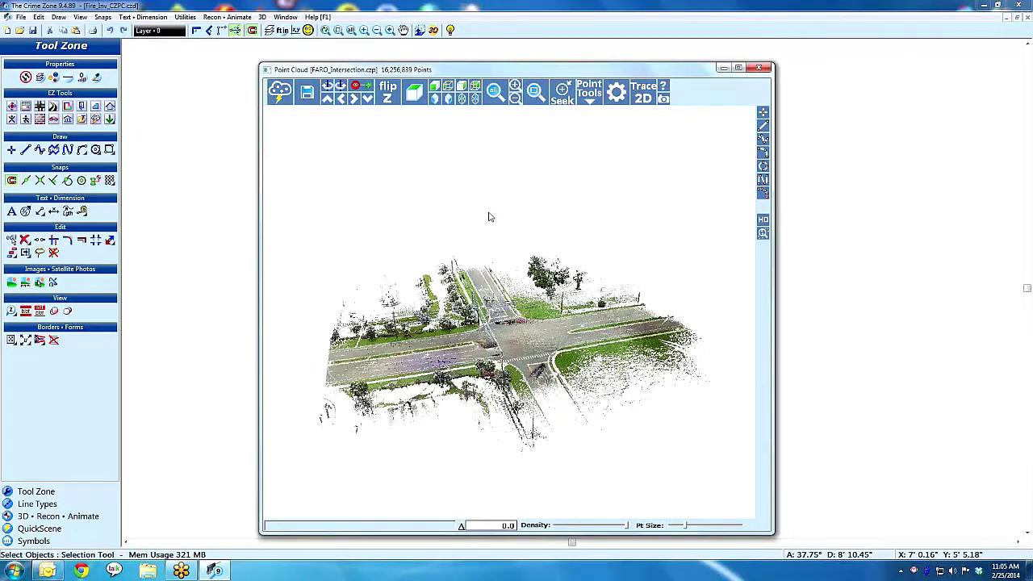
drag(488, 213, 476, 234)
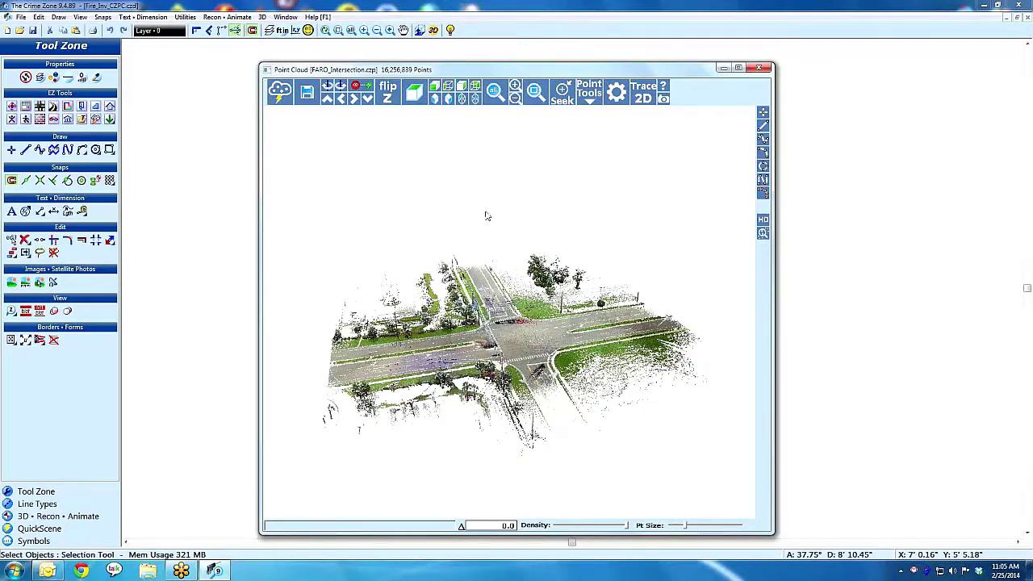
drag(488, 217, 469, 267)
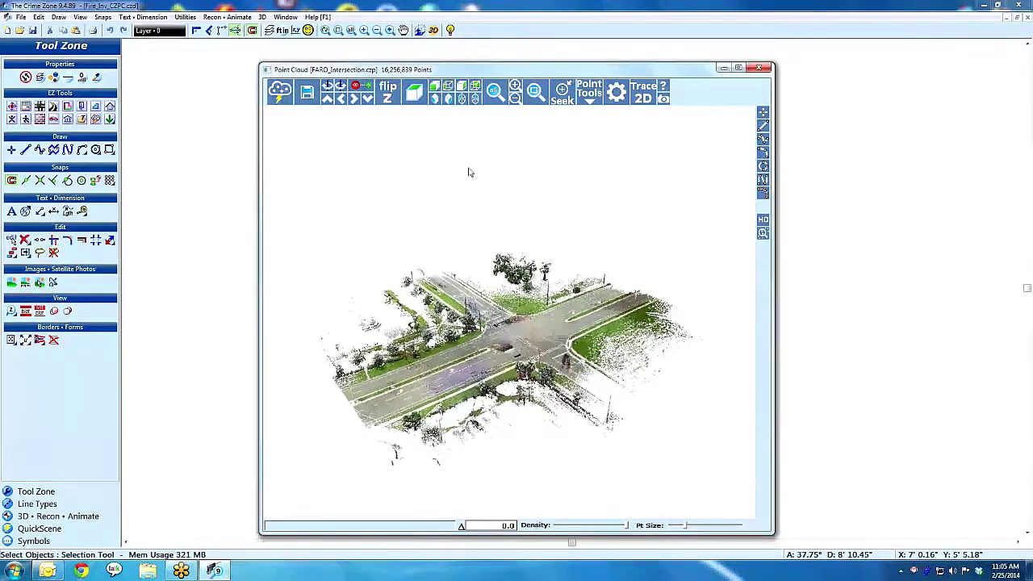
drag(489, 247, 474, 227)
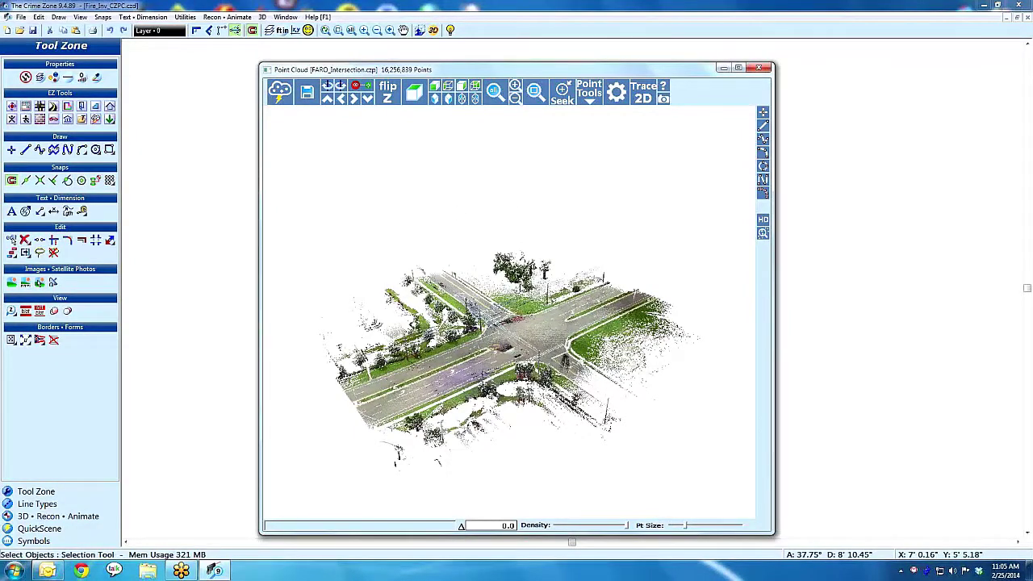
drag(537, 217, 490, 151)
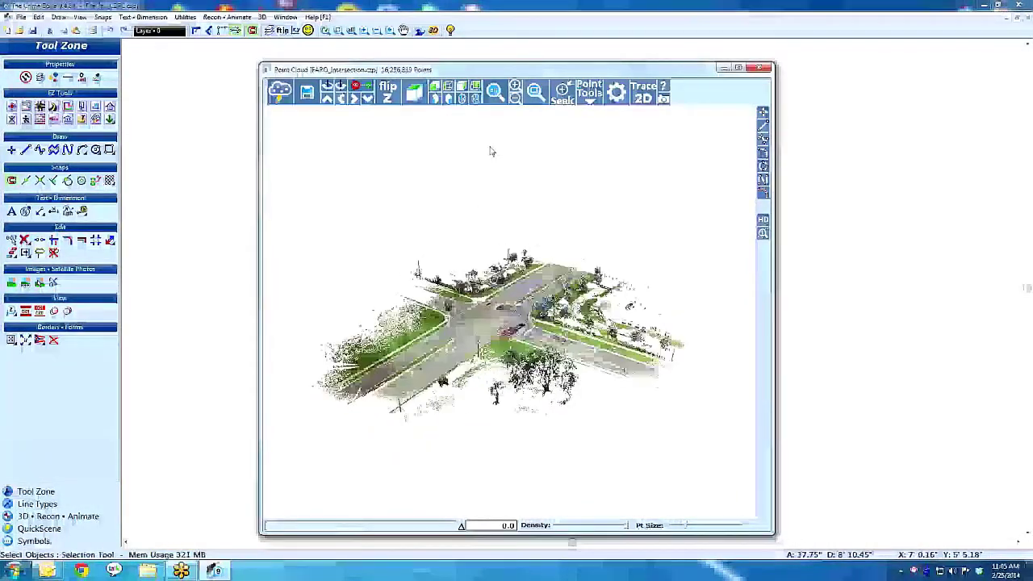
click(536, 92)
click(421, 248)
click(552, 352)
drag(450, 305, 474, 325)
drag(527, 399, 517, 397)
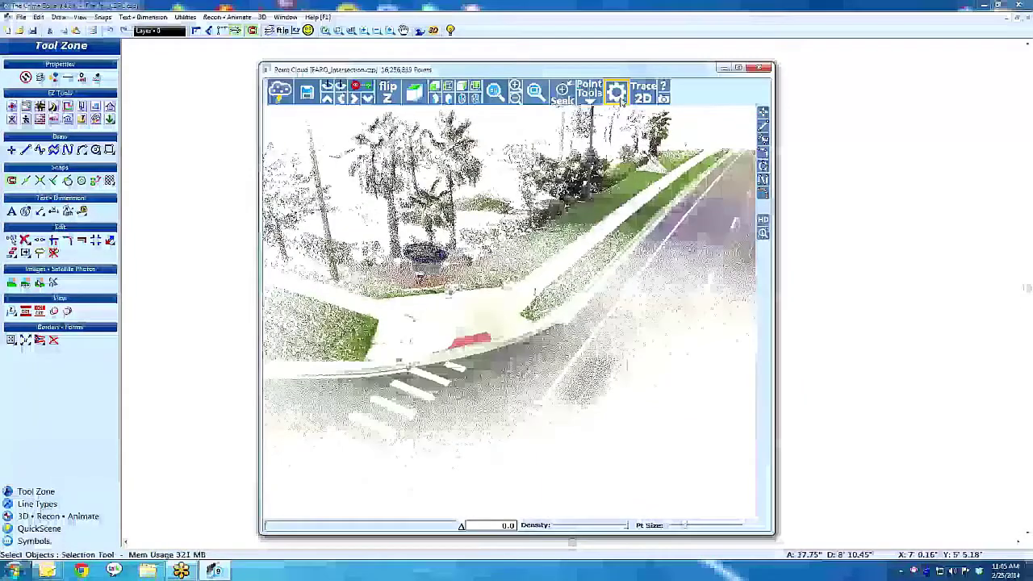
- Review the 3D / Cloud Preferences, orbit around the street corner and use Seek on the sign in the median
click(616, 92)
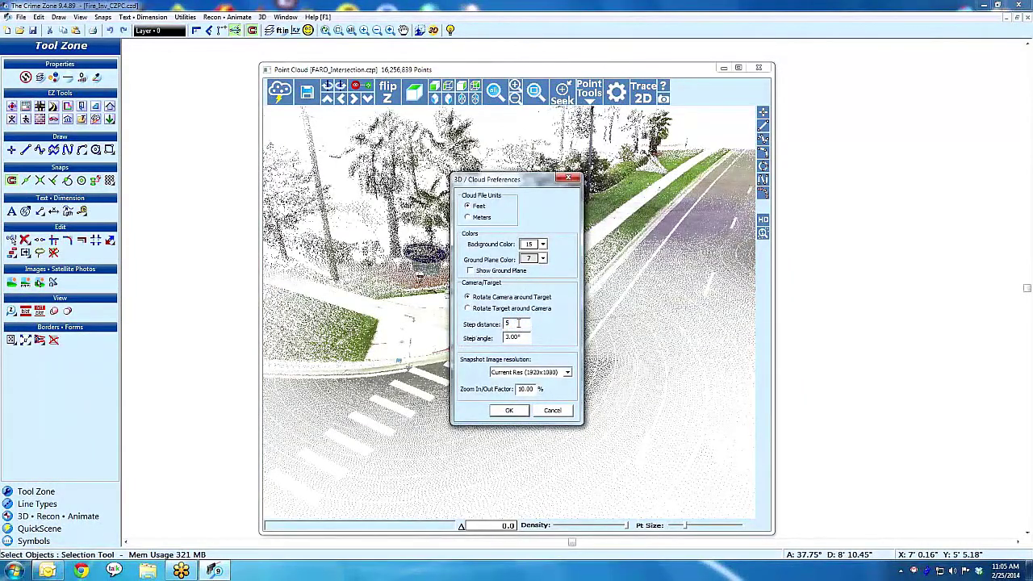
click(509, 412)
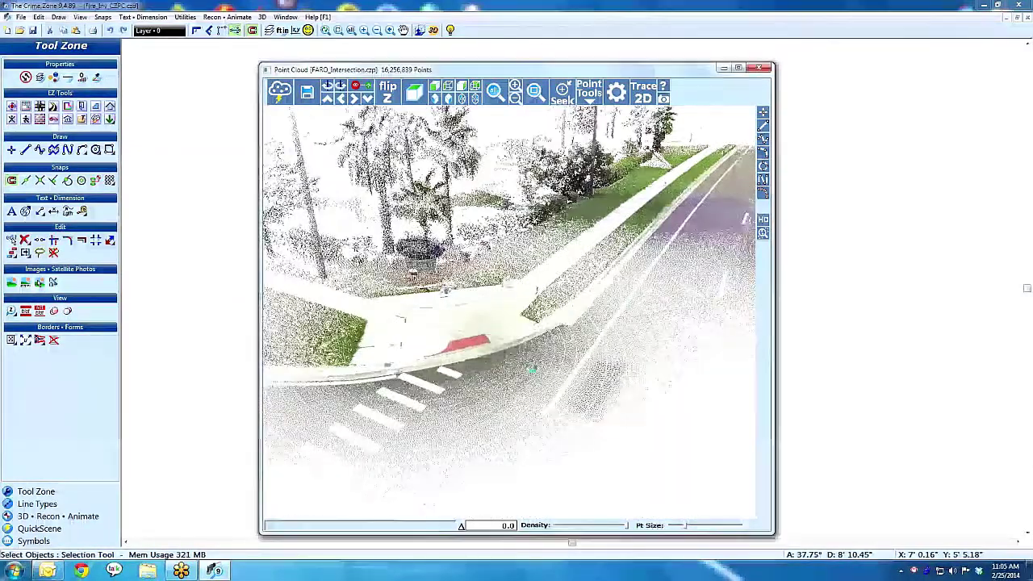
drag(549, 275, 602, 276)
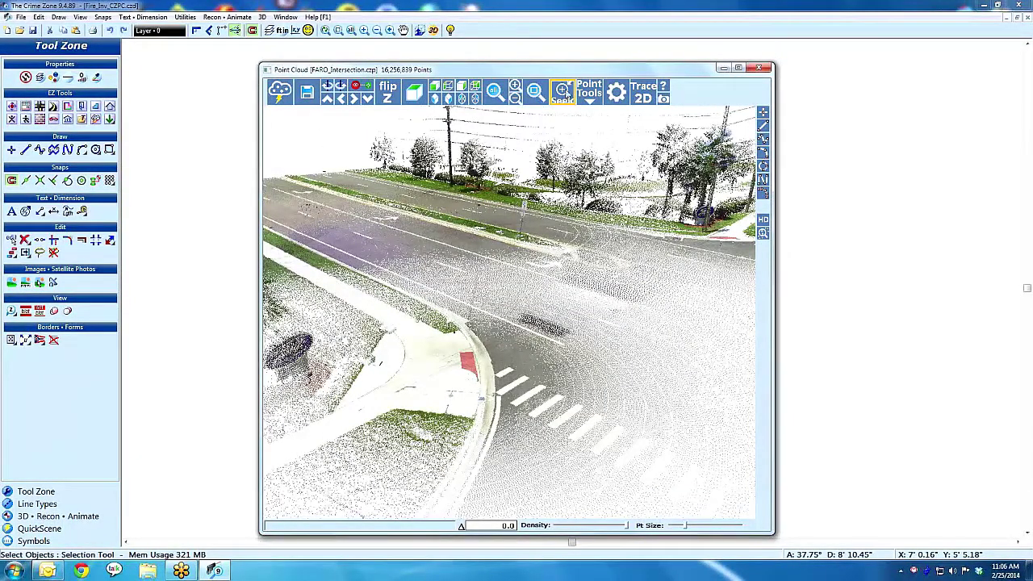
click(567, 94)
click(521, 238)
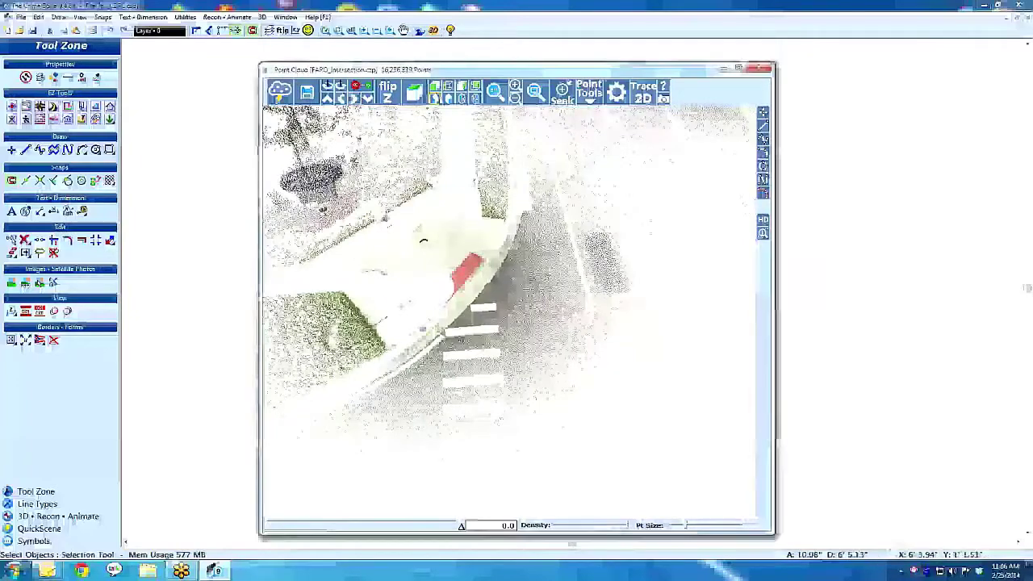
- Arrange the drawing and point cloud windows side by side and frame the sidewalk corner with the red ramp
drag(570, 7, 0, 28)
drag(346, 73, 1032, 48)
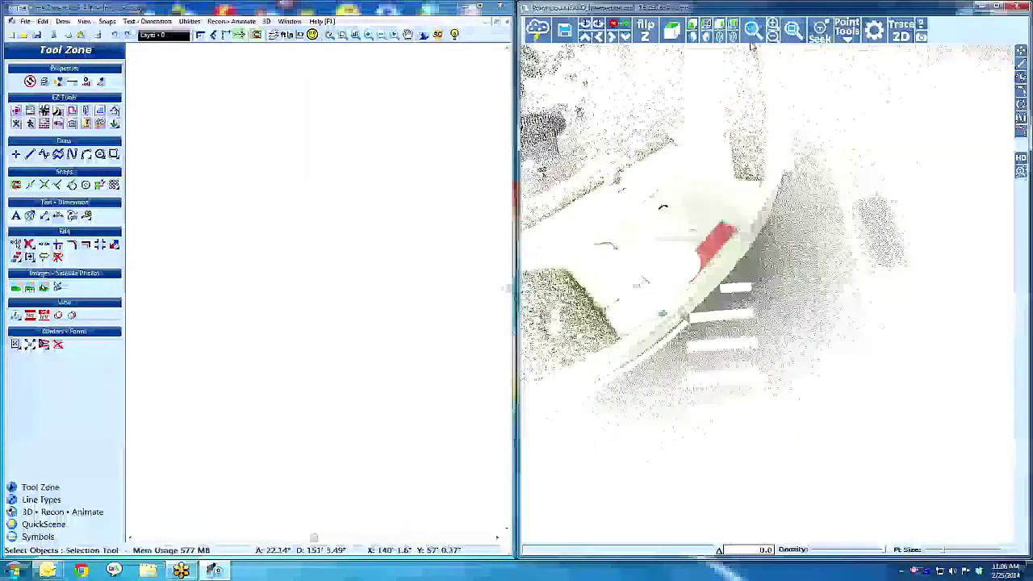
drag(699, 124, 649, 189)
right_drag(649, 192, 755, 339)
drag(752, 339, 686, 311)
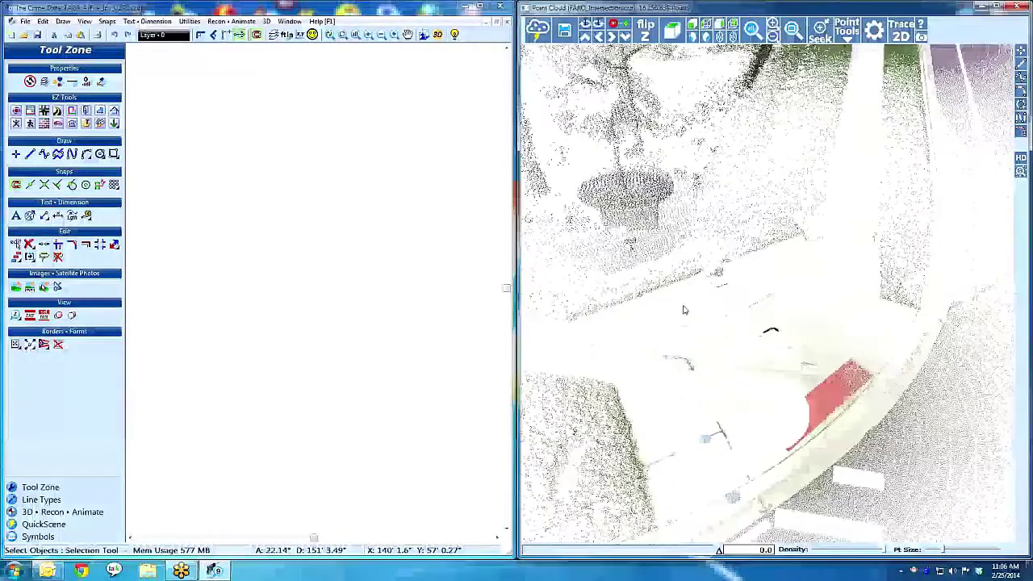
- Set the drawing line to heavy weight and bright blue
click(86, 81)
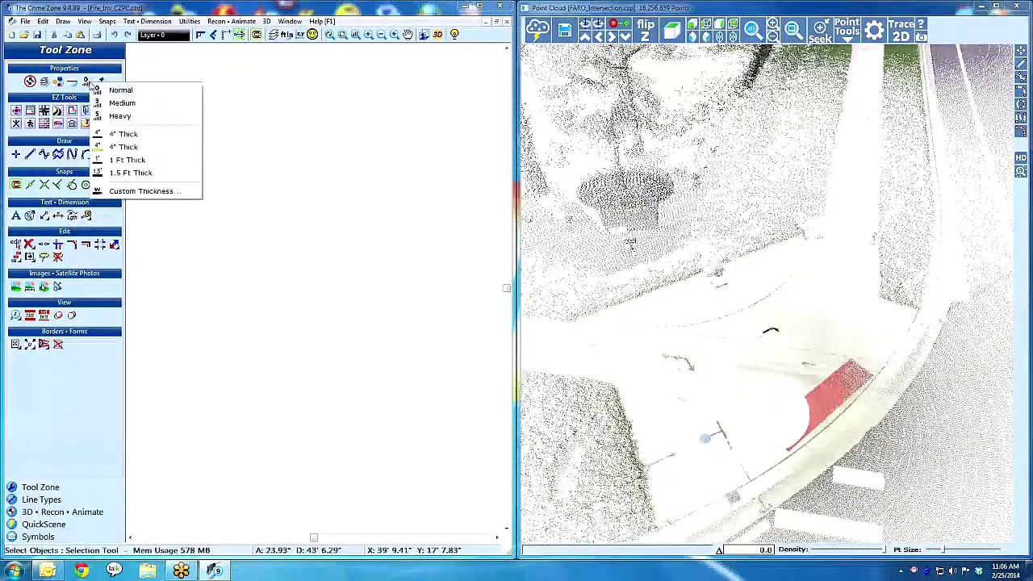
click(112, 119)
click(58, 83)
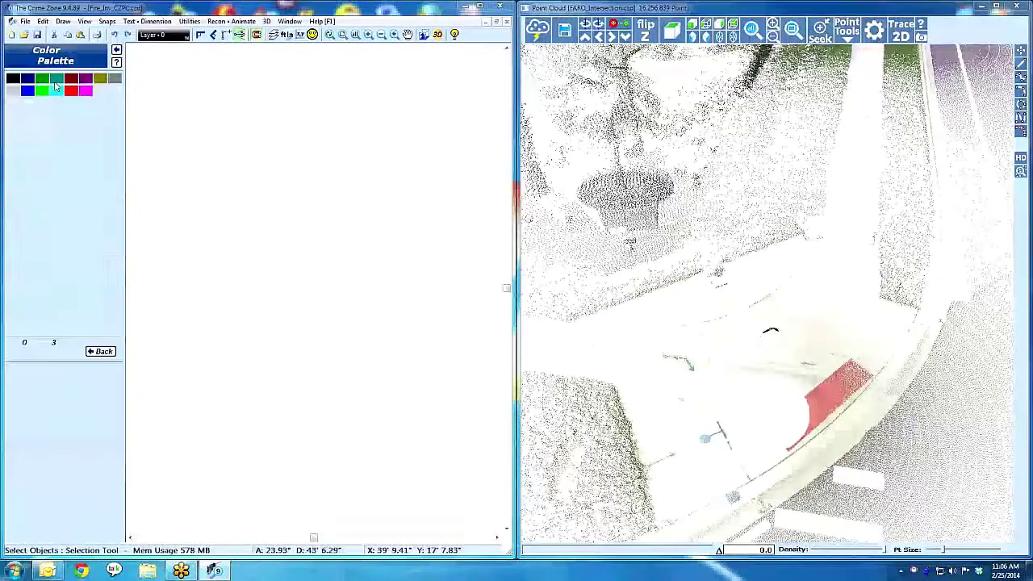
click(28, 91)
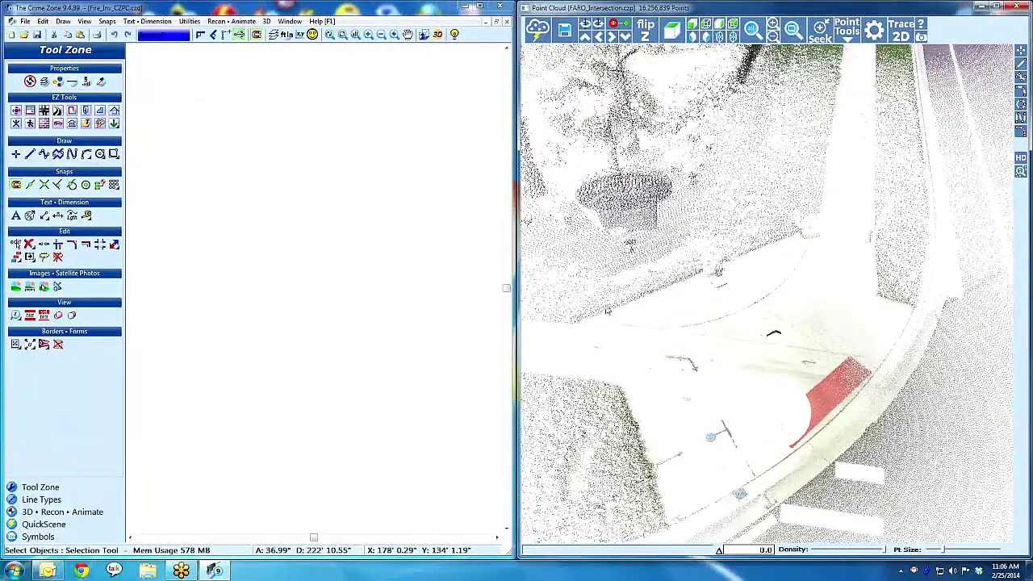
- Trace the curved seam across the corner sidewalk in the point cloud with a spline curve
click(1021, 118)
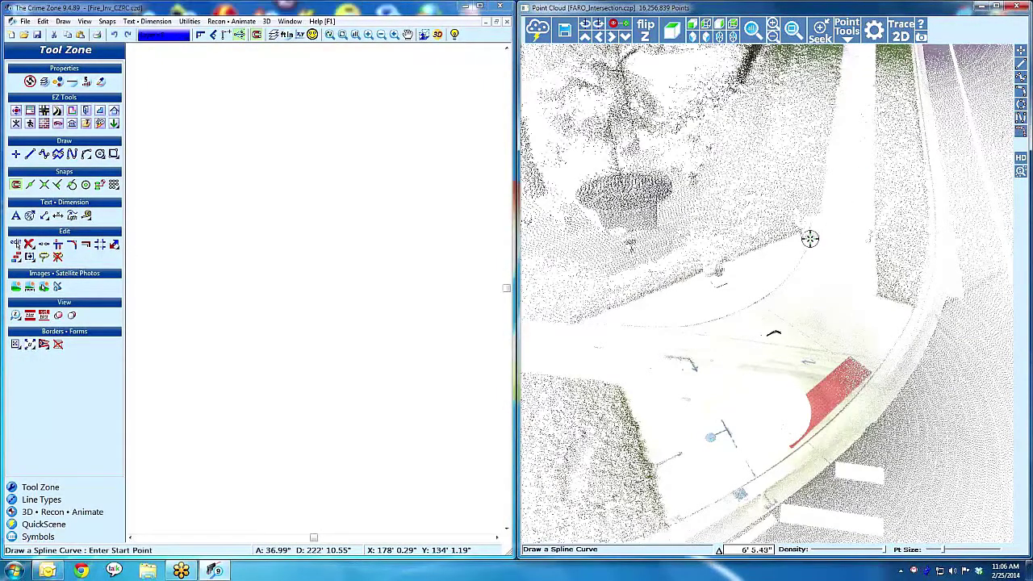
middle_drag(830, 170, 824, 220)
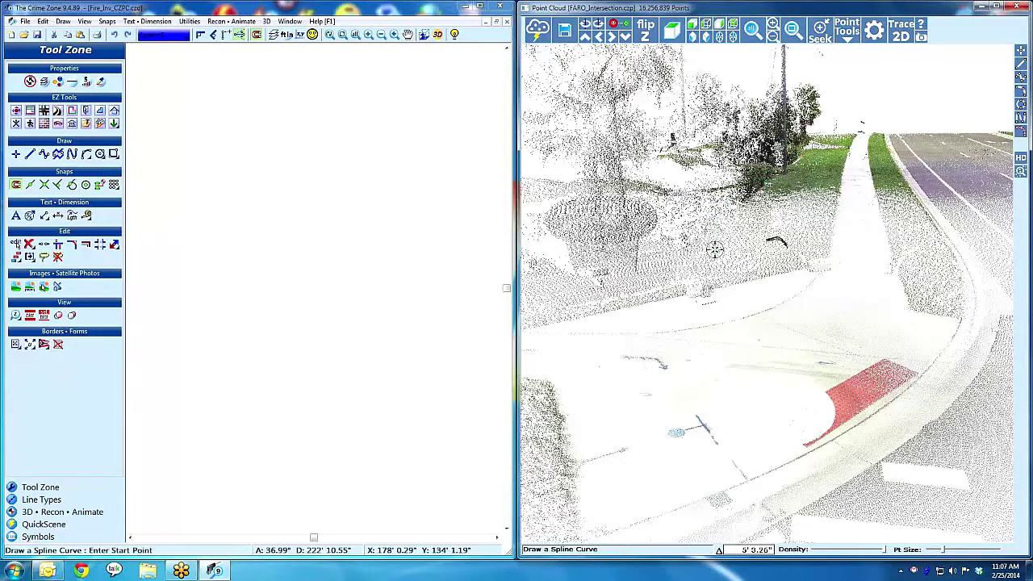
click(819, 272)
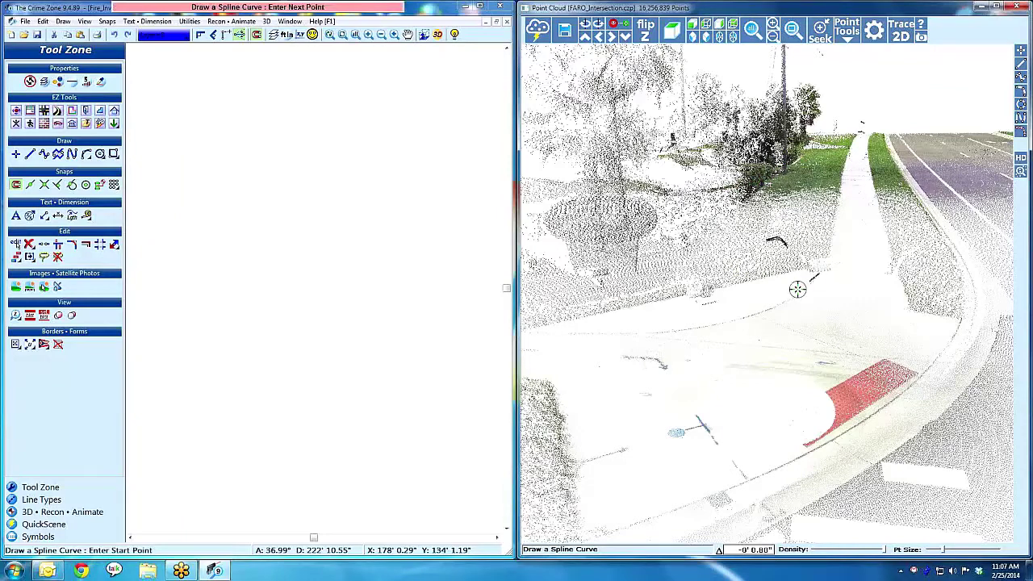
click(796, 296)
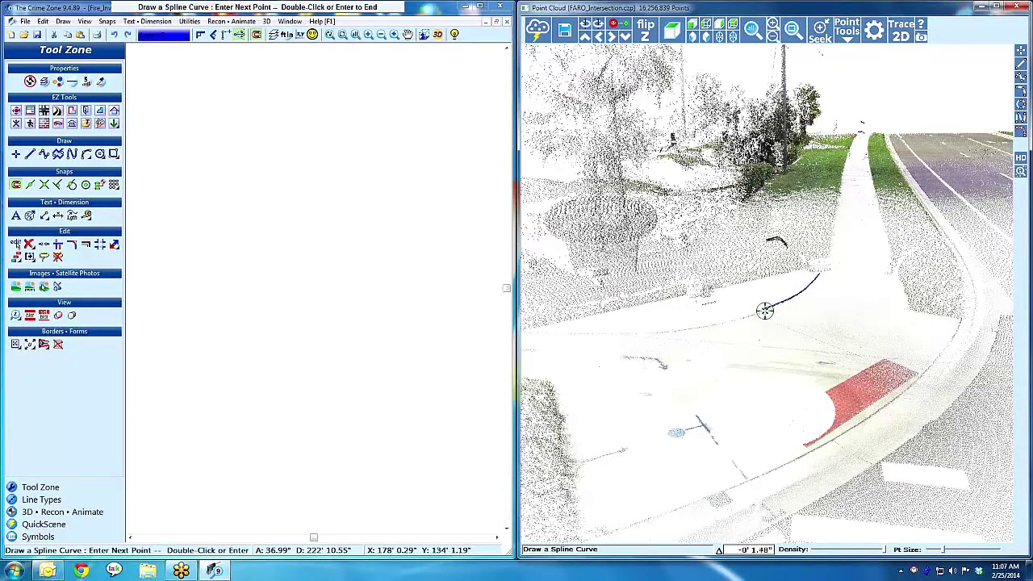
click(765, 311)
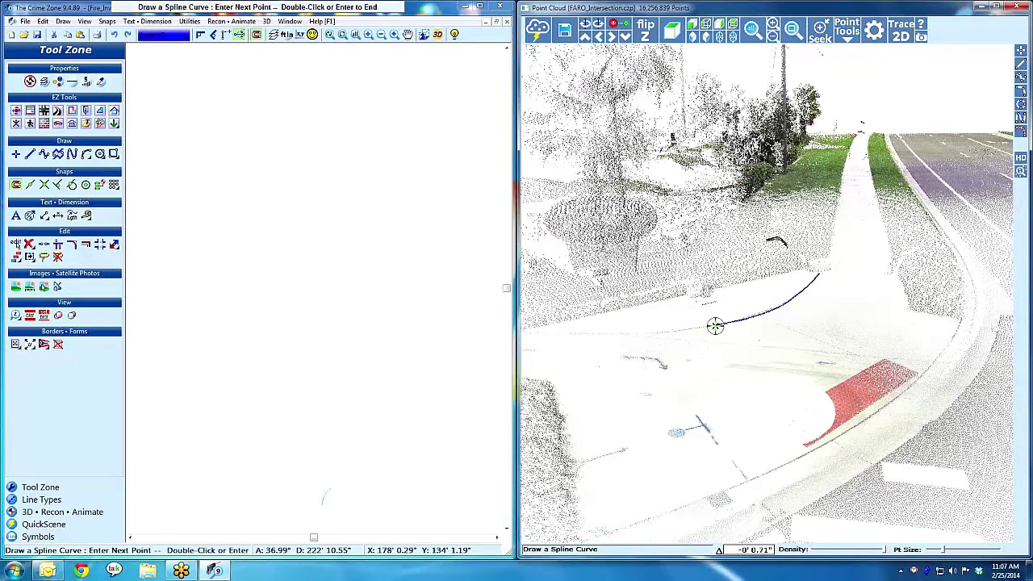
double_click(531, 331)
- Draw a continuous line from behind the spline across the sidewalk, then around the corner of the red ramp
drag(678, 325, 612, 309)
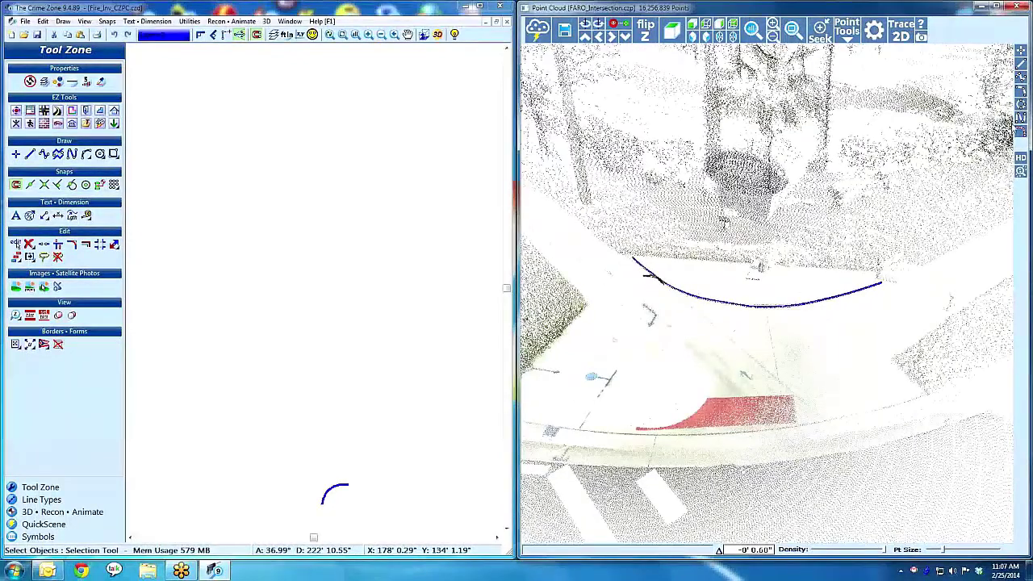
click(1021, 78)
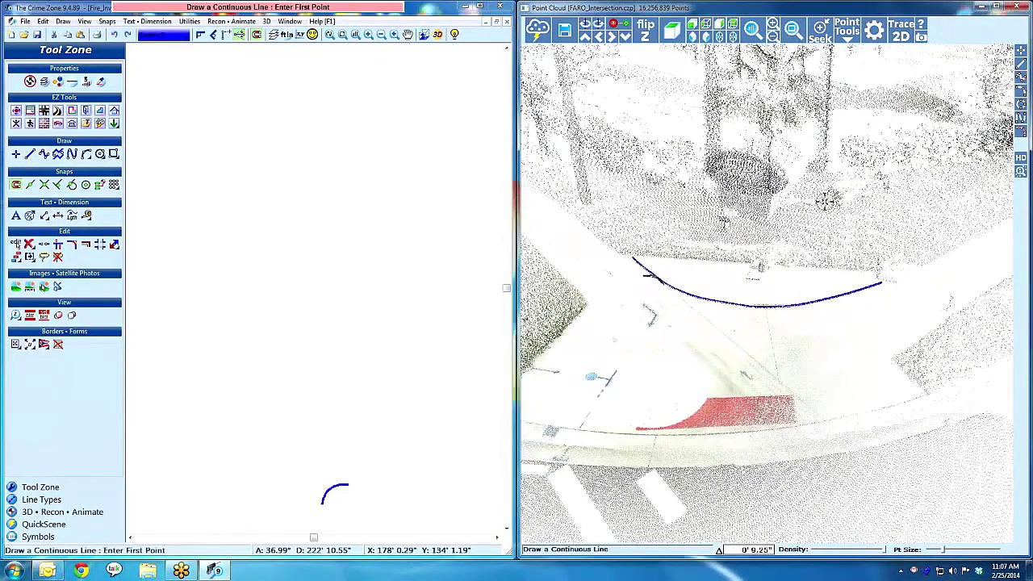
click(759, 282)
click(765, 305)
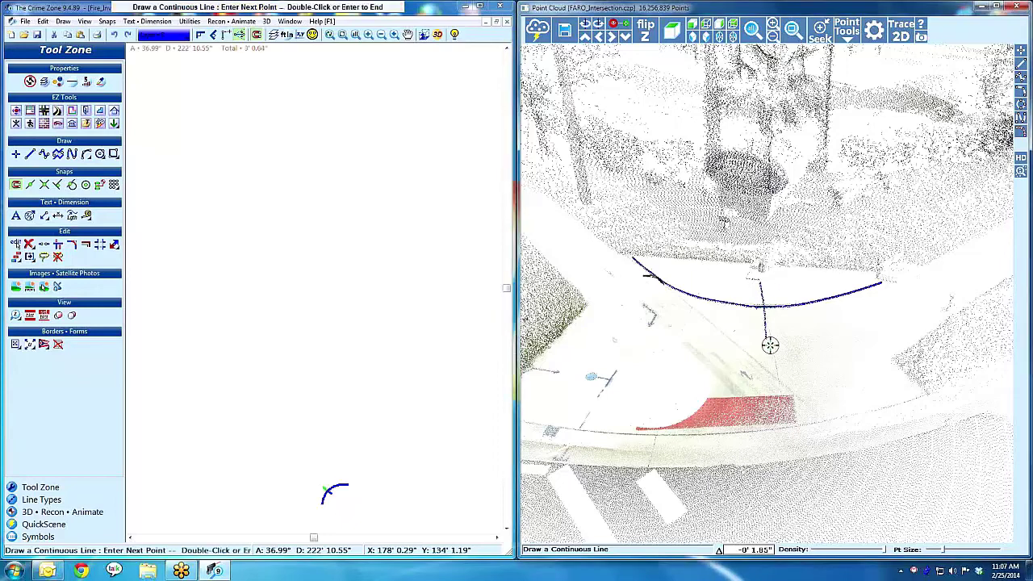
click(781, 396)
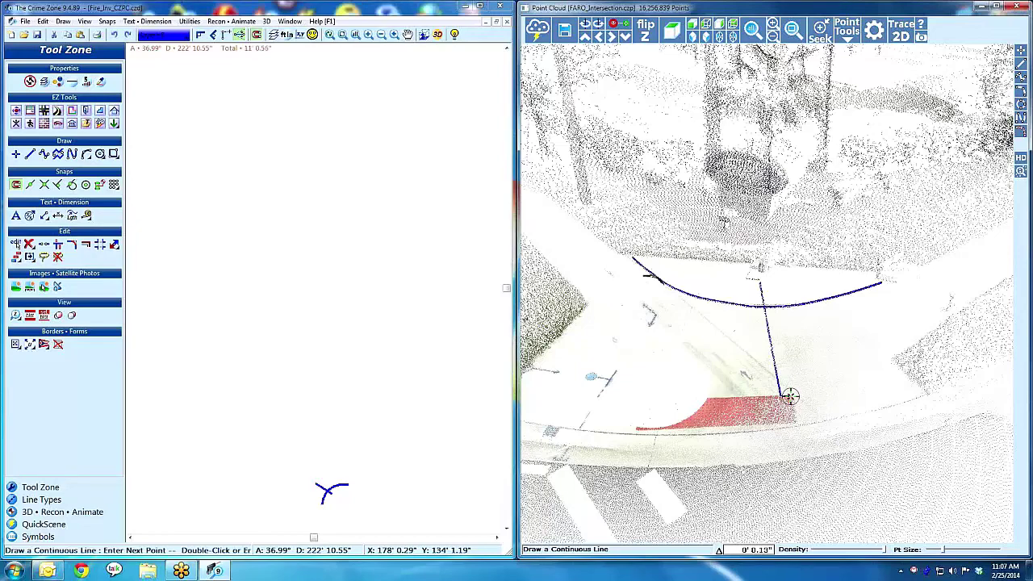
double_click(795, 420)
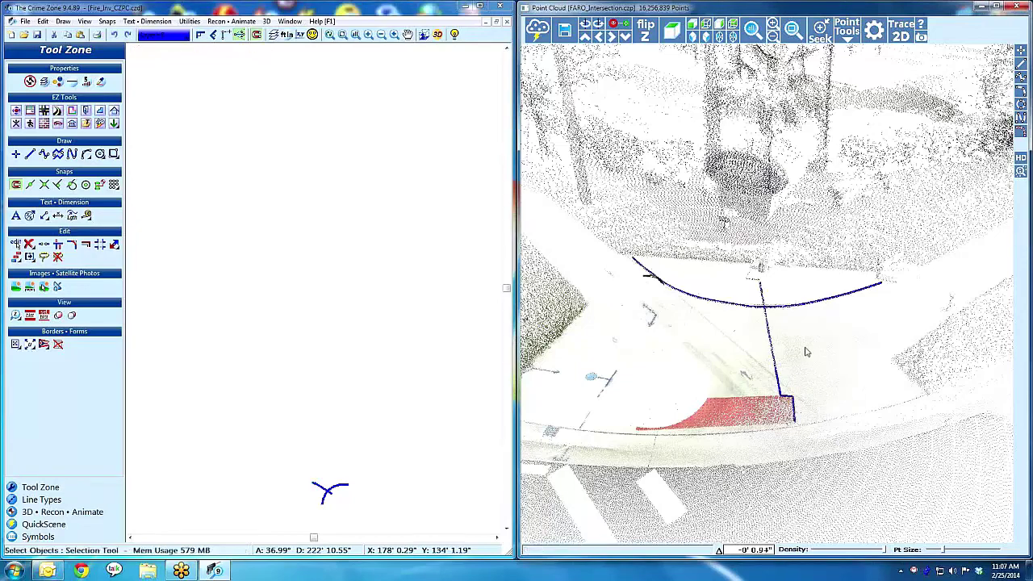
- Examine the traced sidewalk lines from several angles in the point cloud and up close in the drawing
mouse_move(807, 352)
mouse_down()
mouse_move(800, 382)
mouse_move(751, 373)
mouse_up()
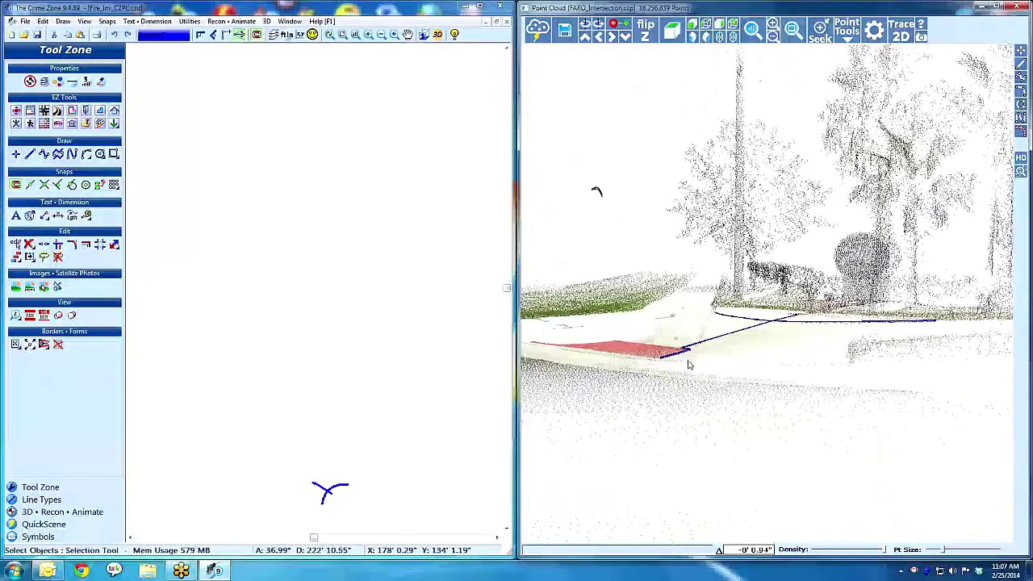
middle_click(391, 433)
scroll(314, 293, down, 2)
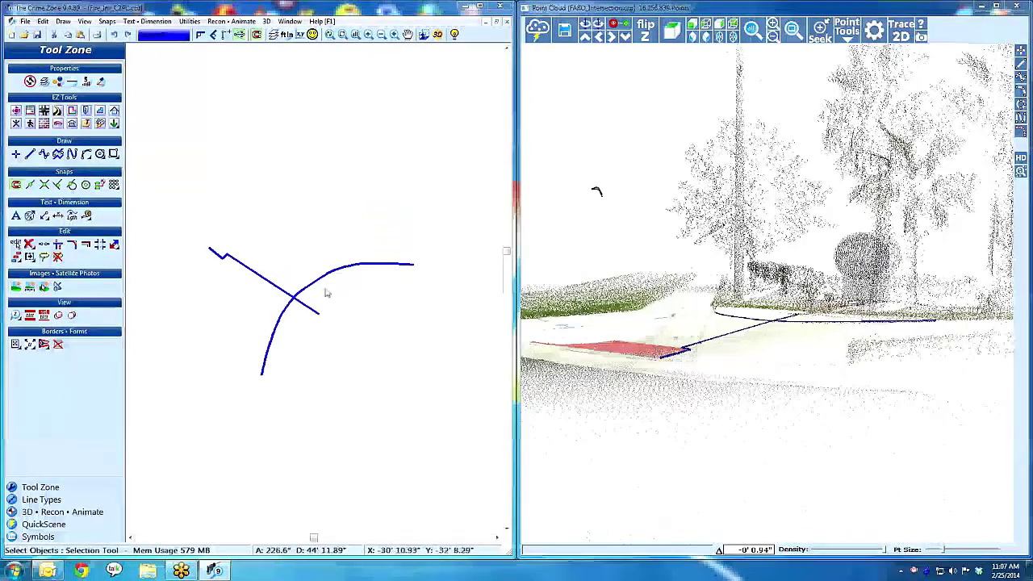
drag(675, 312, 834, 302)
right_drag(841, 300, 800, 344)
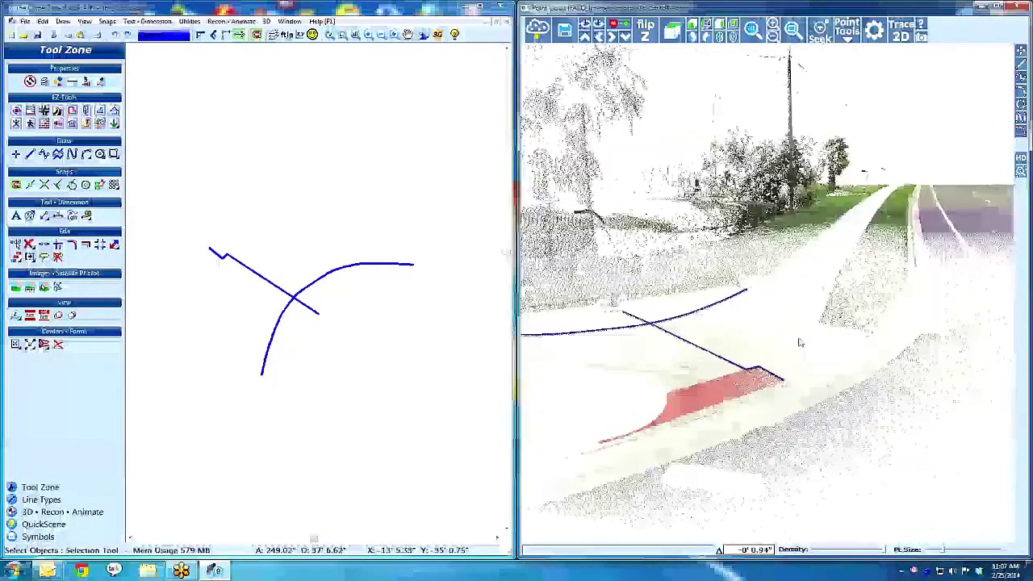
- Trace the white edge line of the road beside the curb with a spline curve, from the far end to the intersection
drag(789, 325, 839, 263)
right_drag(840, 263, 731, 262)
drag(729, 262, 771, 261)
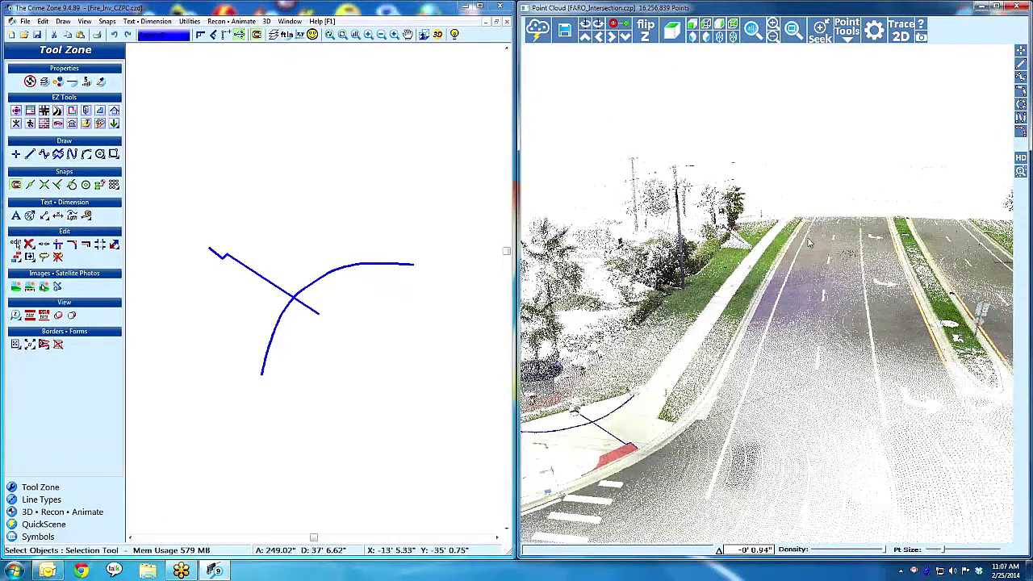
click(1020, 118)
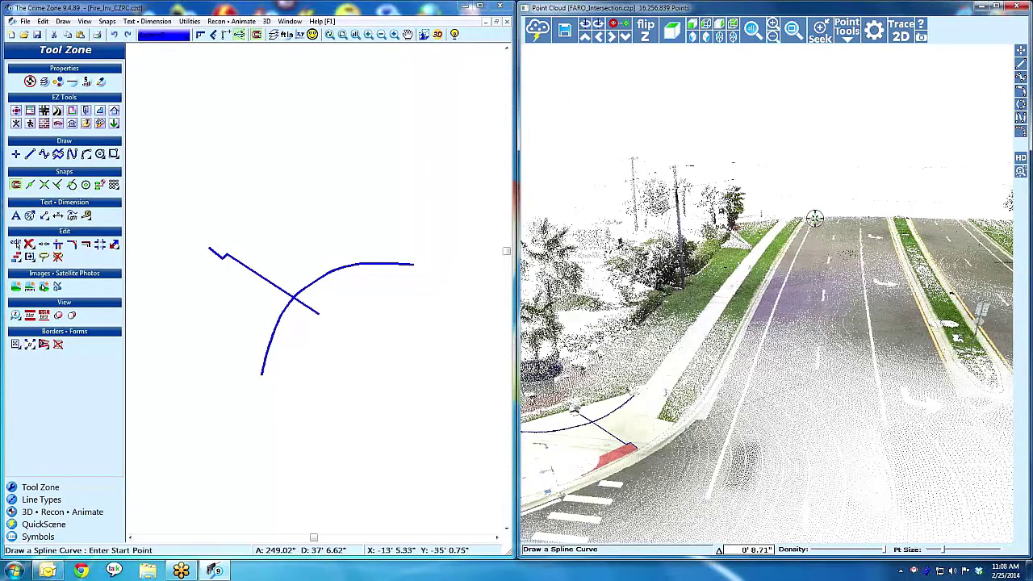
click(797, 246)
click(800, 246)
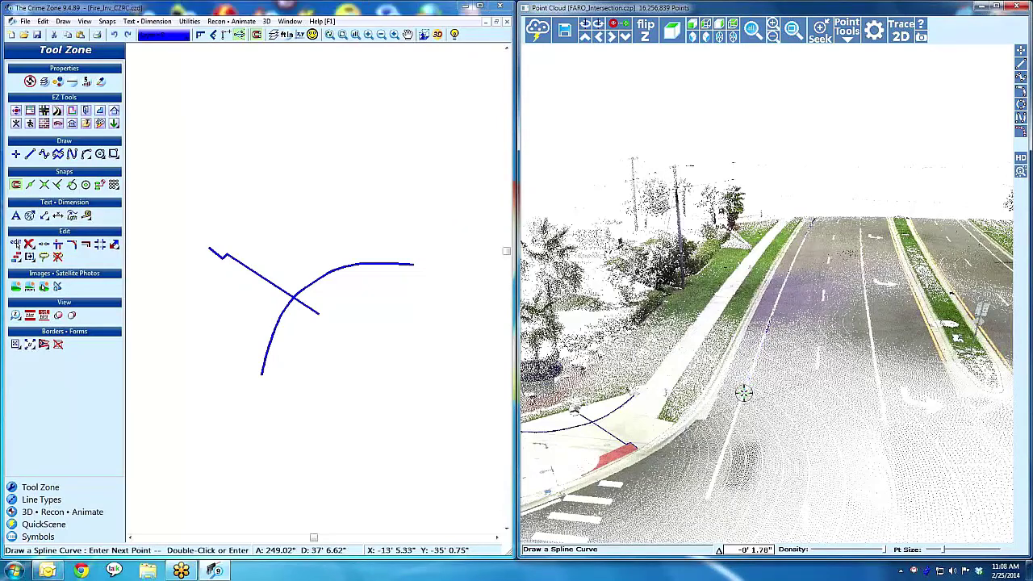
double_click(709, 494)
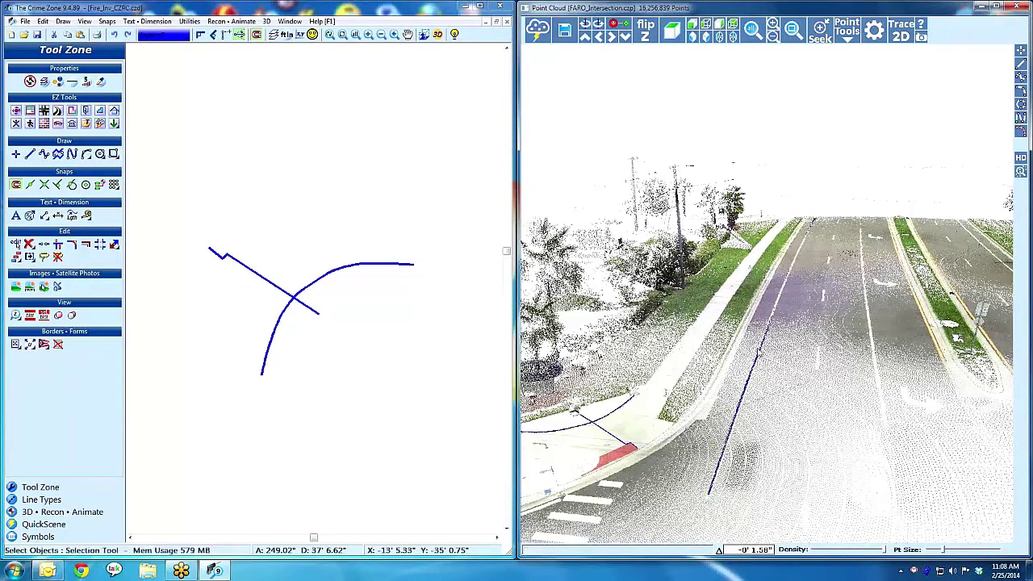
- Show an enlarged magnifier window for the point cloud, set to 4.5X magnification and point size 6
mouse_move(841, 278)
middle_down()
mouse_move(777, 325)
mouse_move(771, 305)
mouse_move(777, 339)
mouse_move(793, 289)
mouse_move(781, 282)
middle_up()
click(1024, 171)
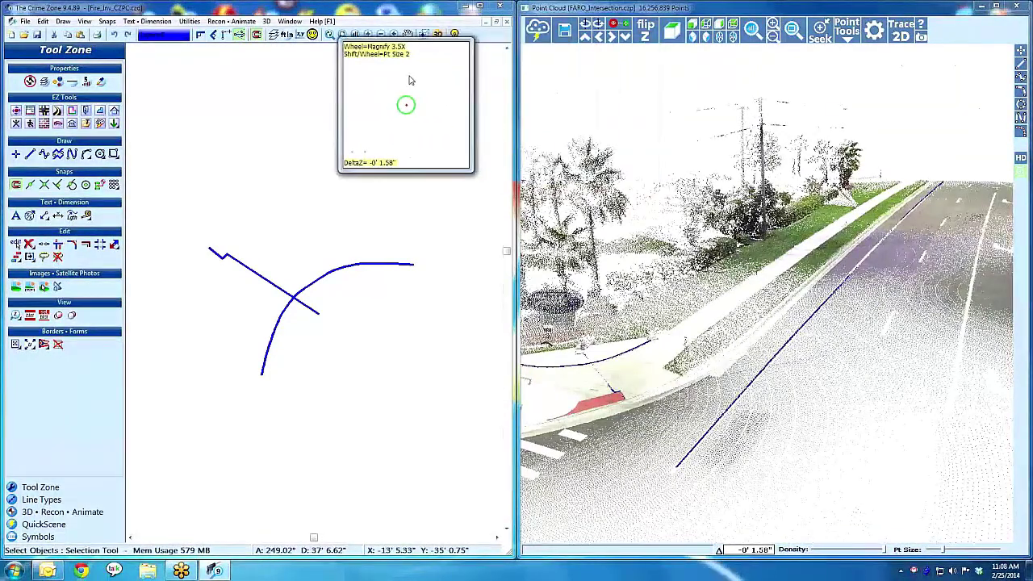
drag(375, 187, 510, 283)
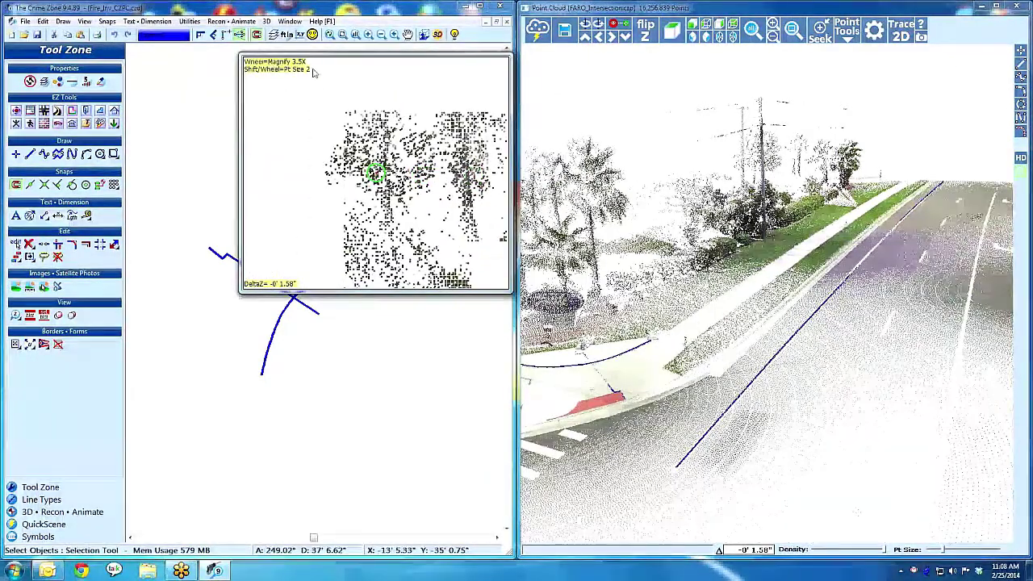
scroll(425, 203, up, 3)
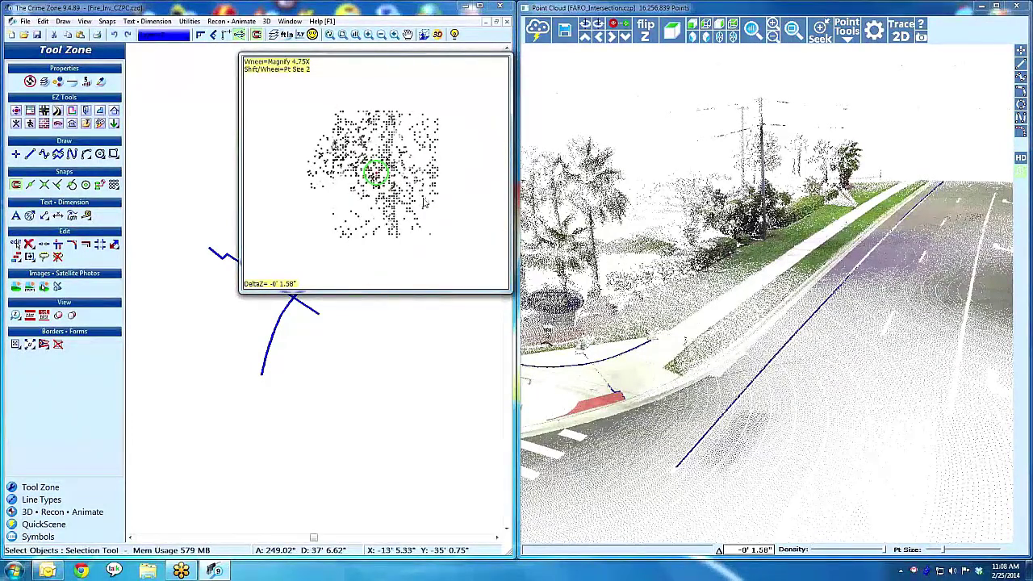
scroll(425, 203, down, 1)
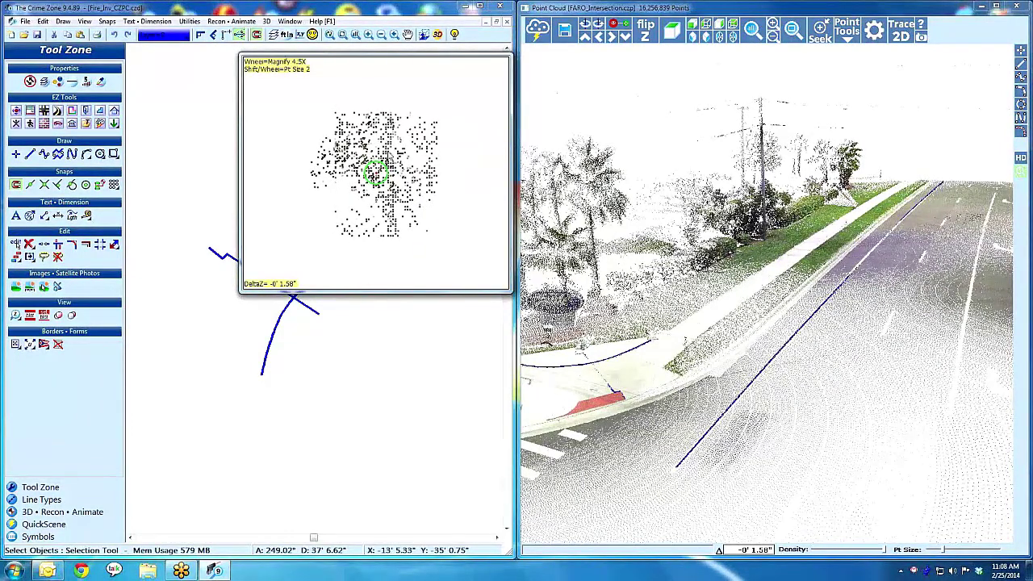
shift+scroll(375, 172, up, 1)
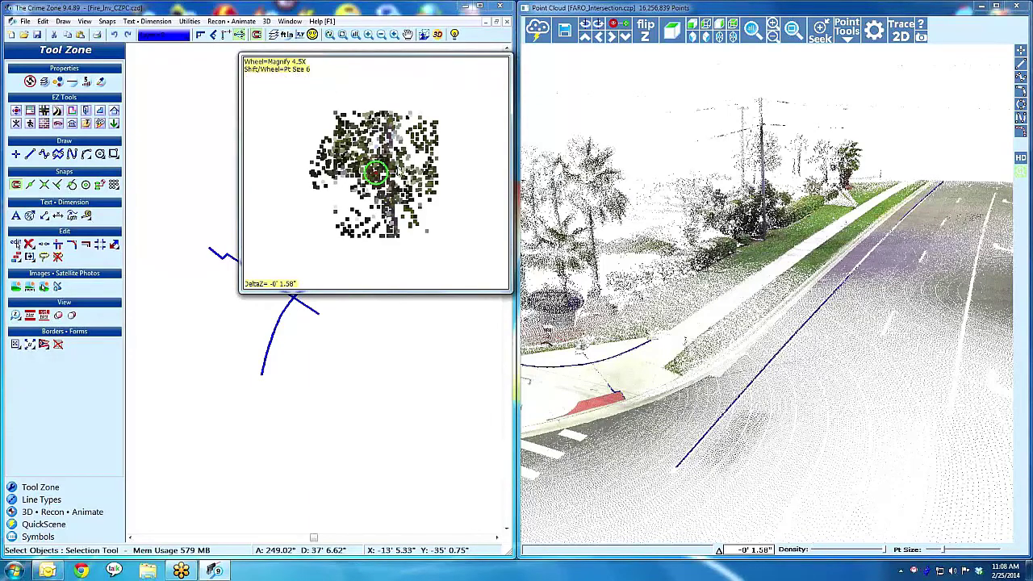
- Trace the curb edge with a spline curve from the far end of the road around to the red ramp, using the magnified view
click(1021, 118)
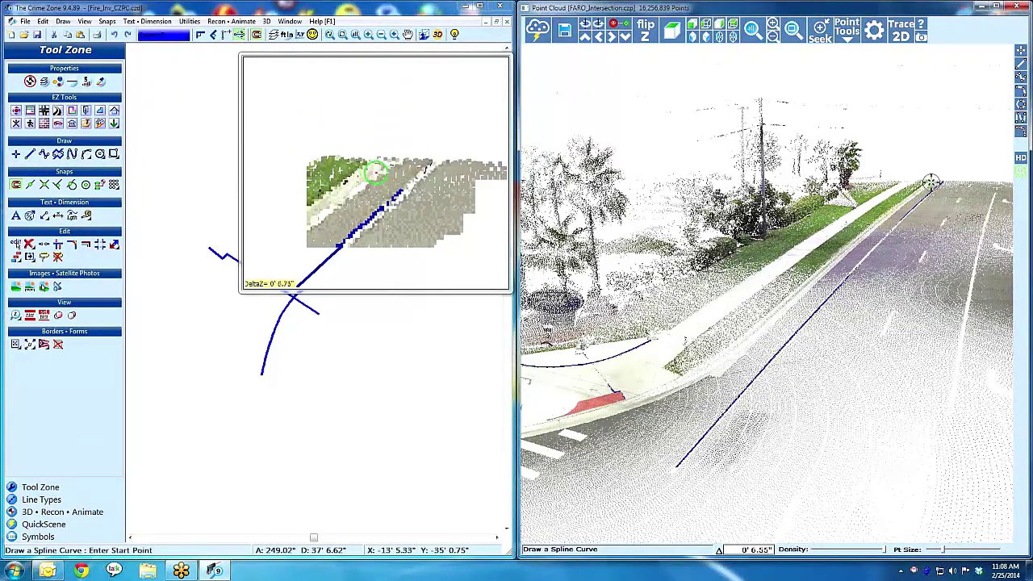
click(931, 183)
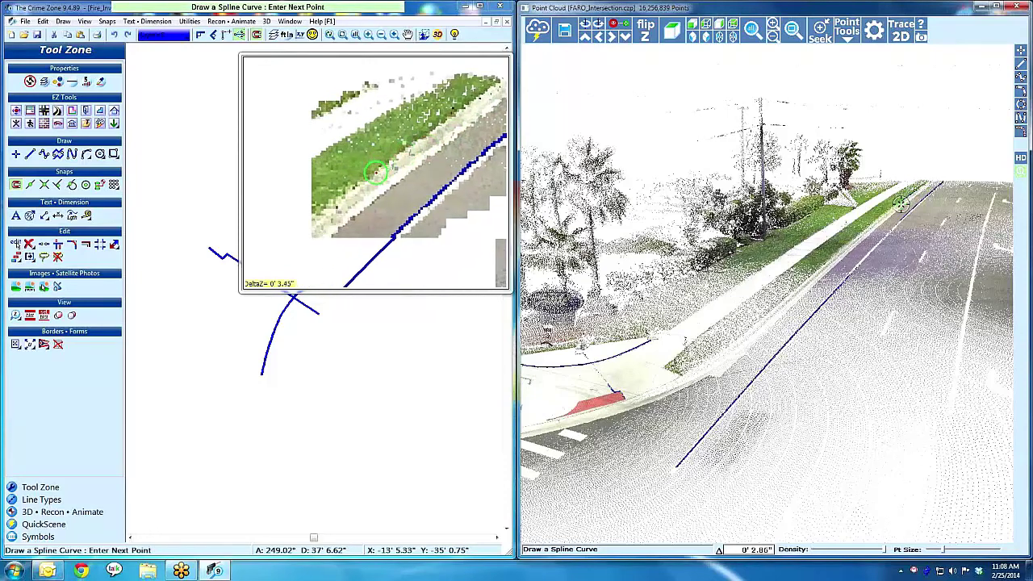
click(902, 205)
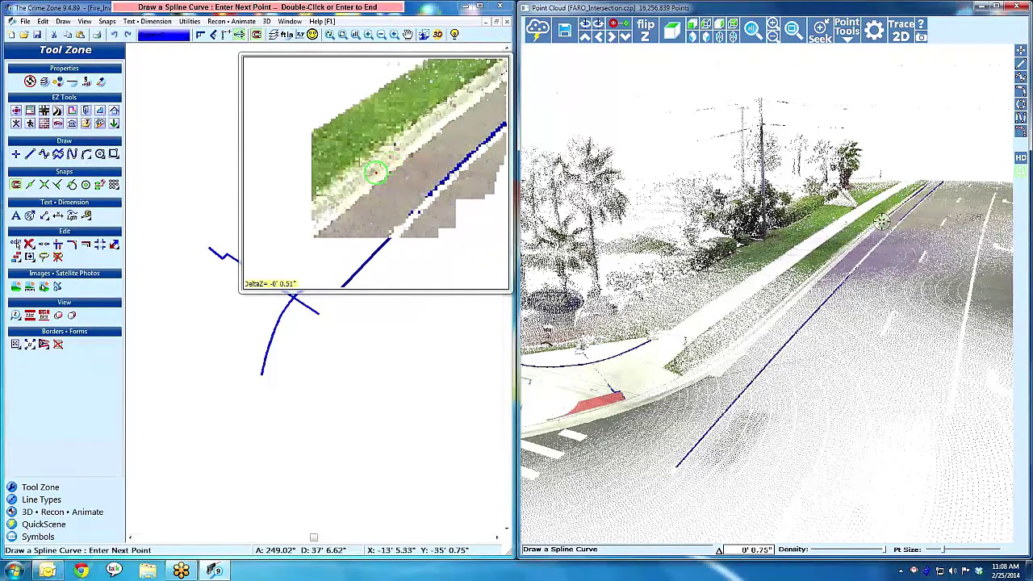
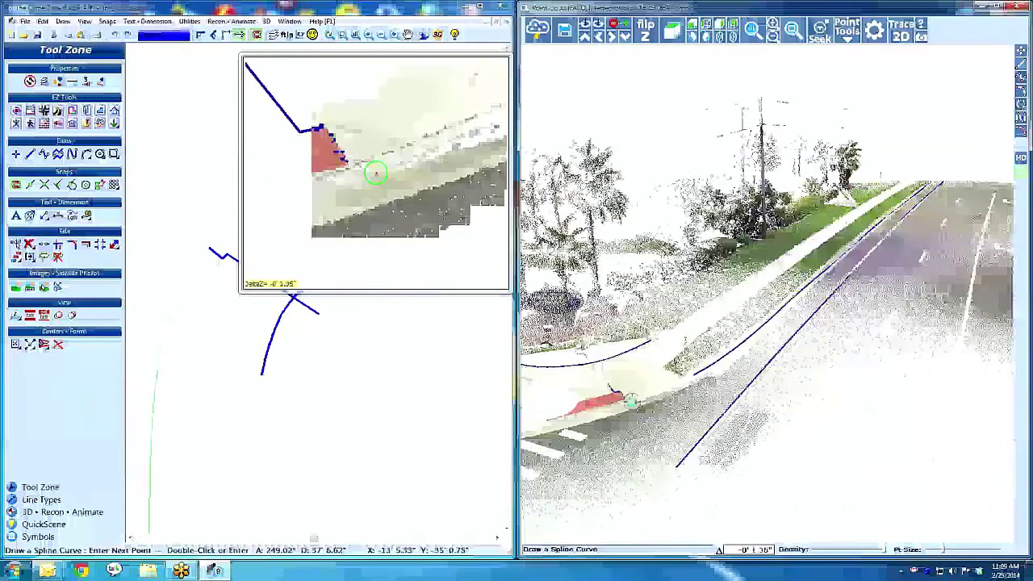
double_click(633, 401)
middle_drag(839, 280, 795, 389)
key(Escape)
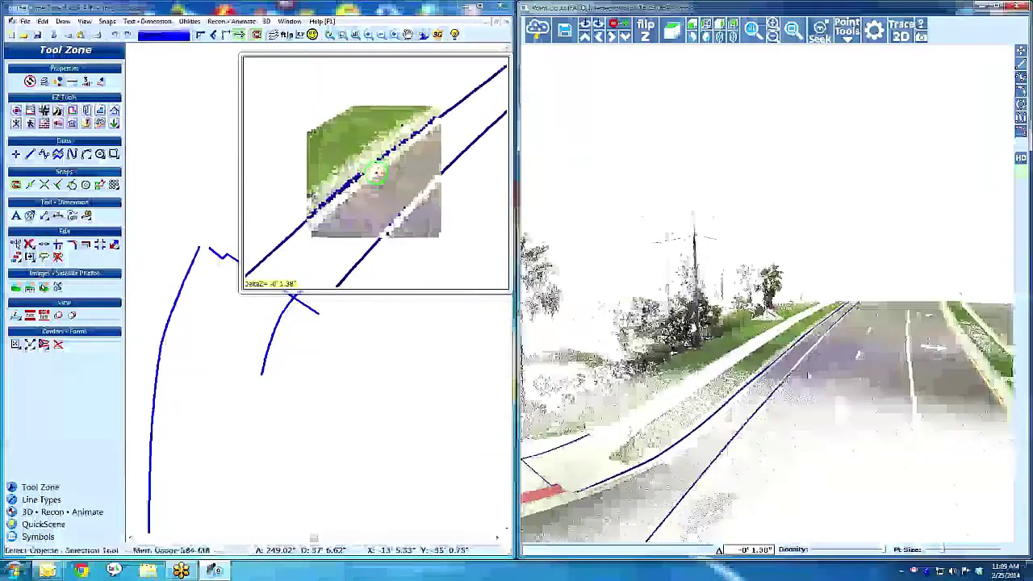
- Trace the yellow line along the right side of the grassy median with a spline curve down to the median nose
middle_drag(847, 355, 869, 356)
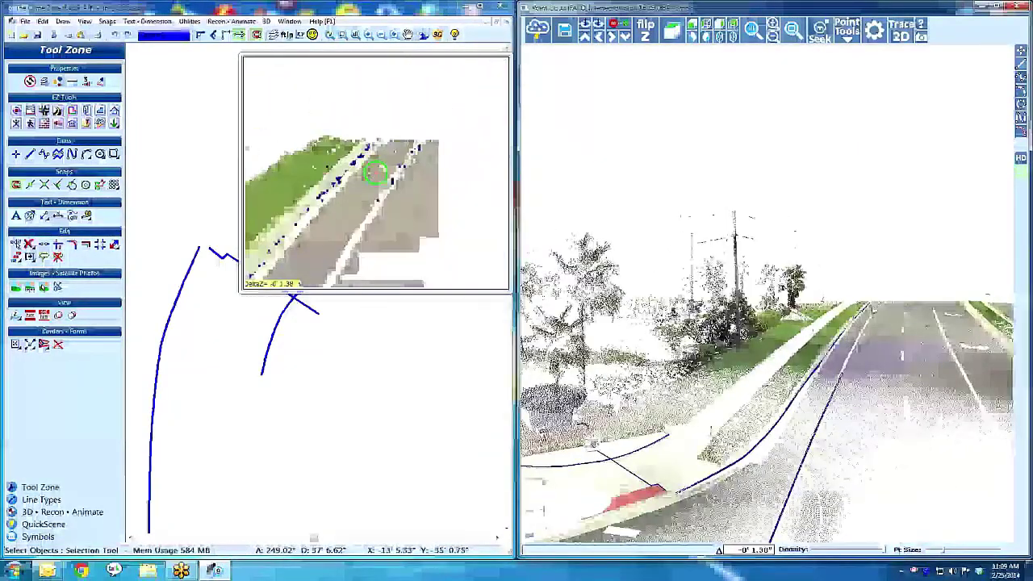
middle_drag(939, 320, 898, 264)
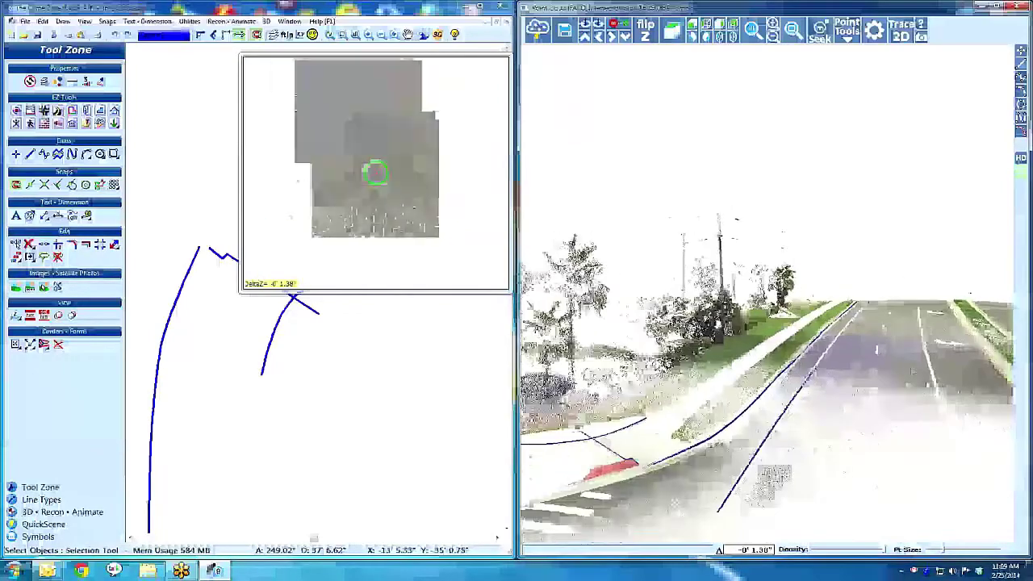
middle_drag(891, 355, 870, 234)
middle_drag(895, 415, 863, 400)
scroll(862, 399, up, 3)
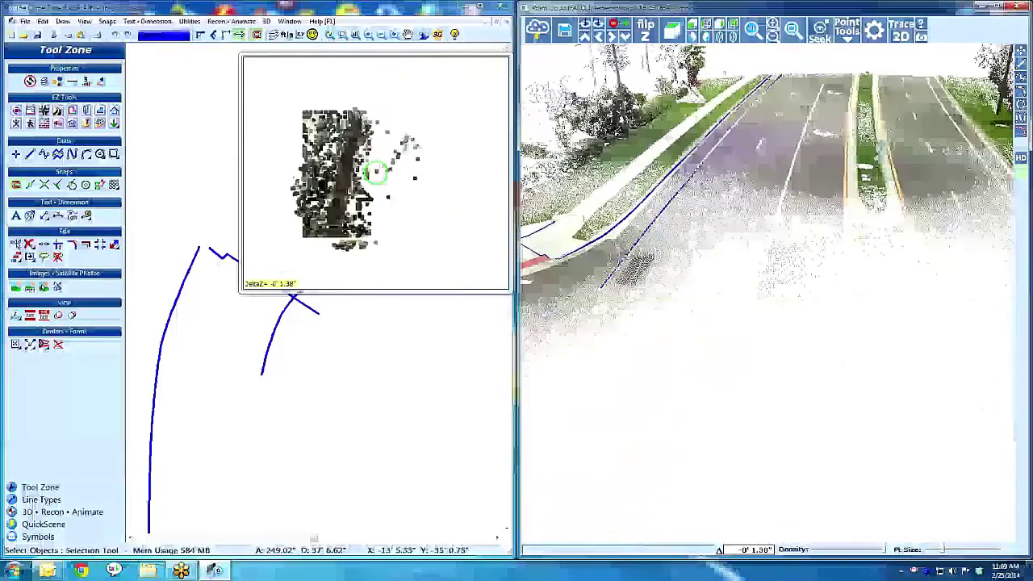
click(1020, 120)
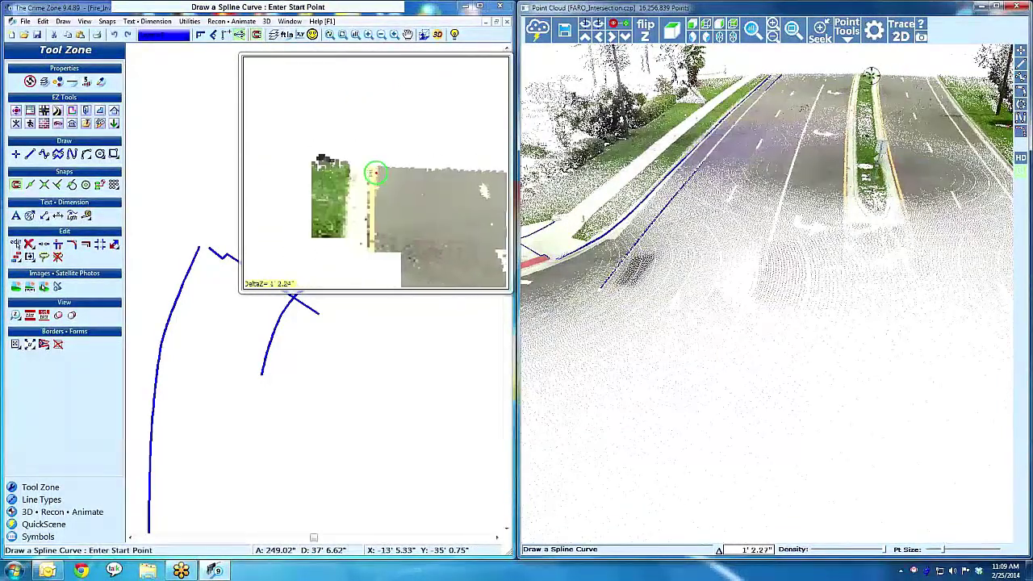
click(878, 77)
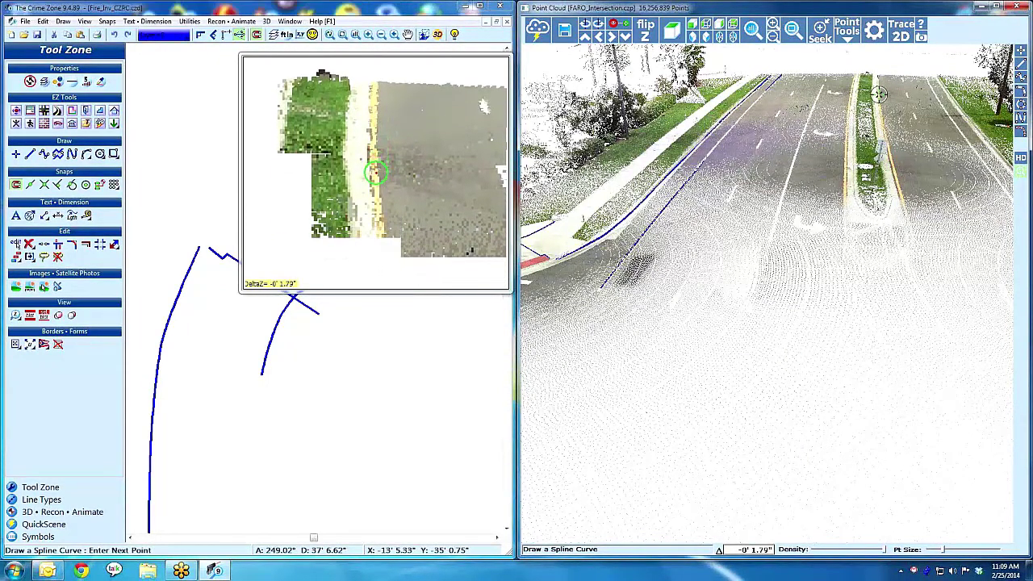
click(879, 98)
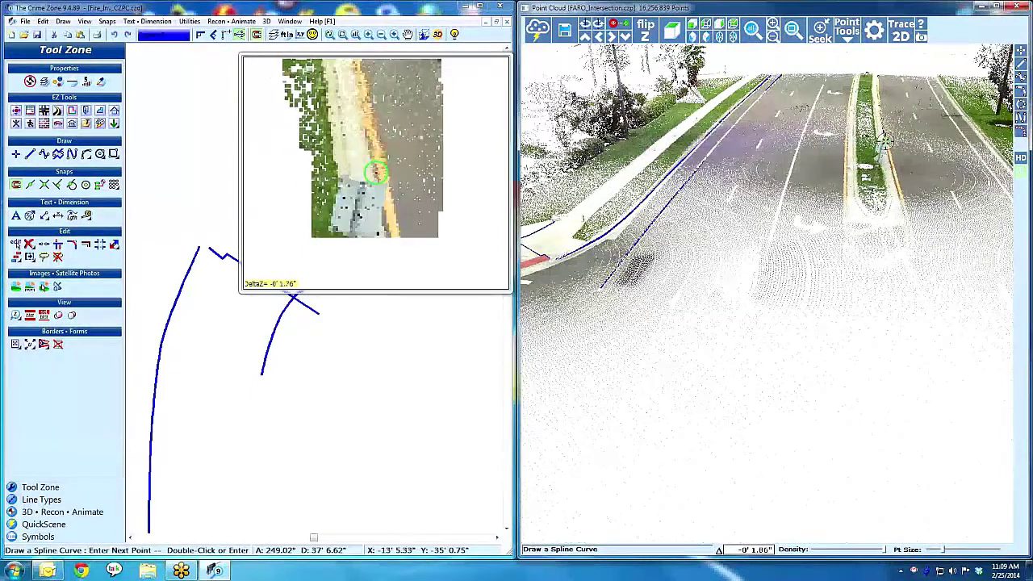
click(898, 184)
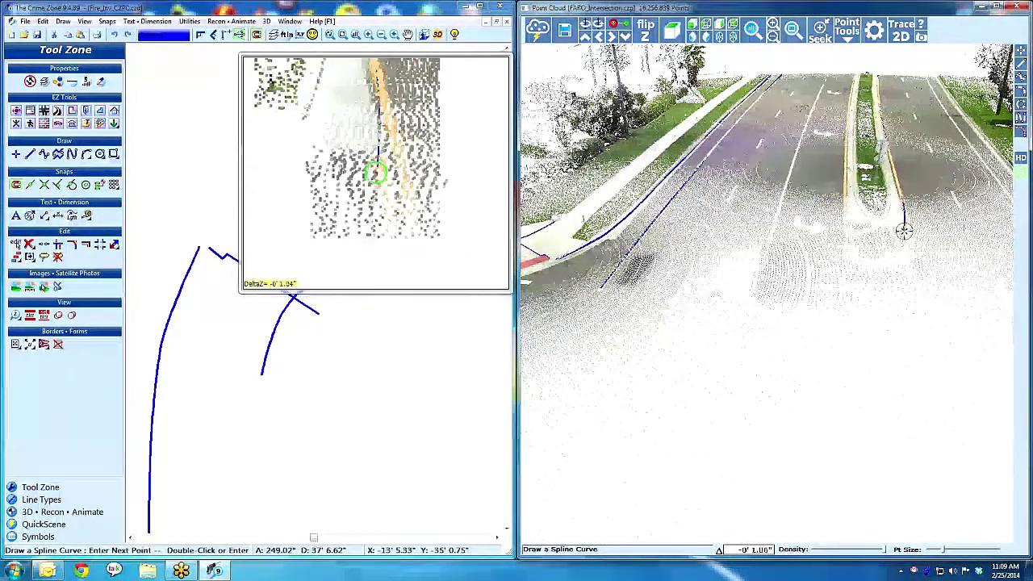
key(Escape)
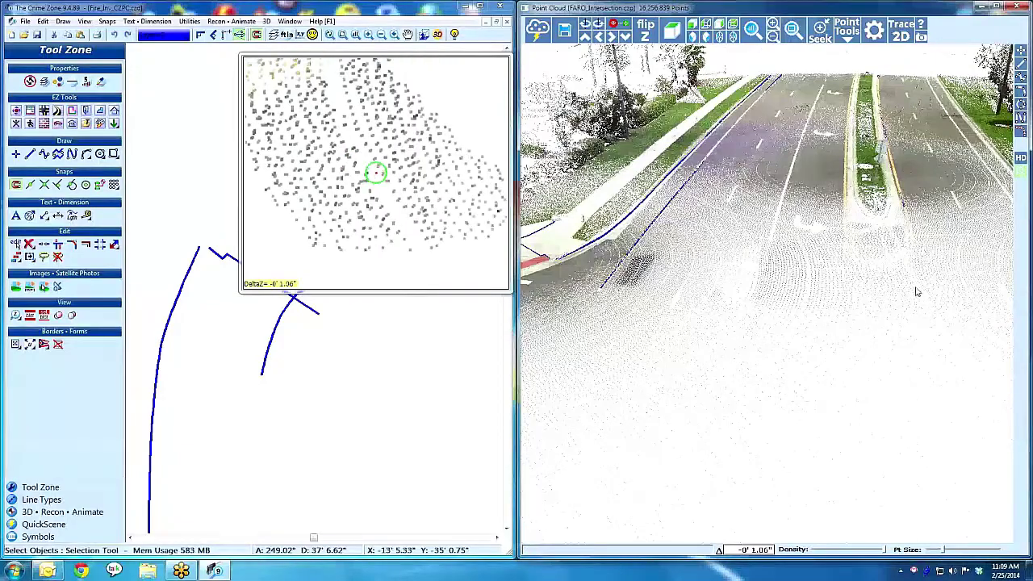
- Fill in extra points over a rectangular area around the median nose and adjust the point size
middle_drag(923, 288, 859, 255)
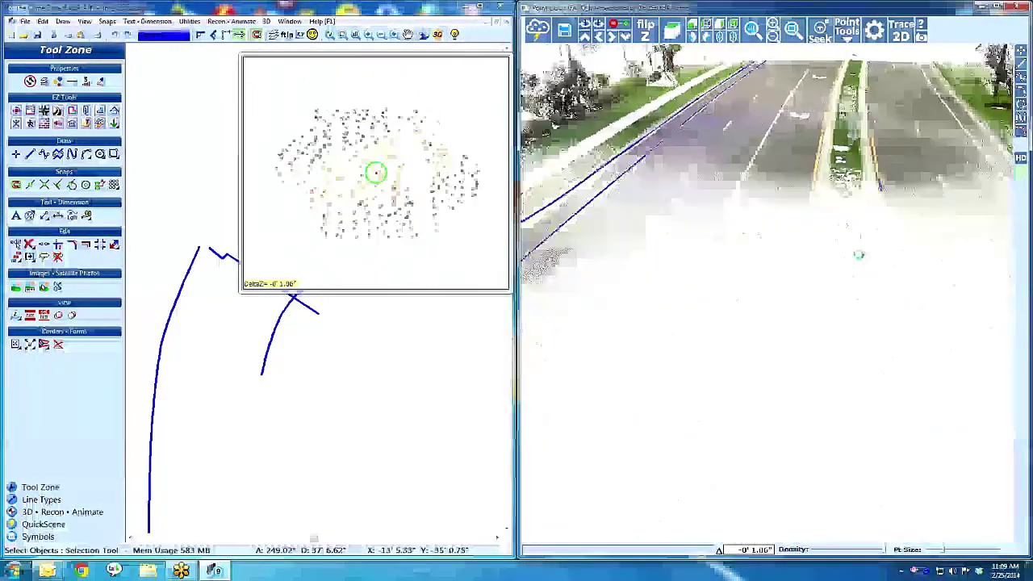
drag(859, 255, 865, 326)
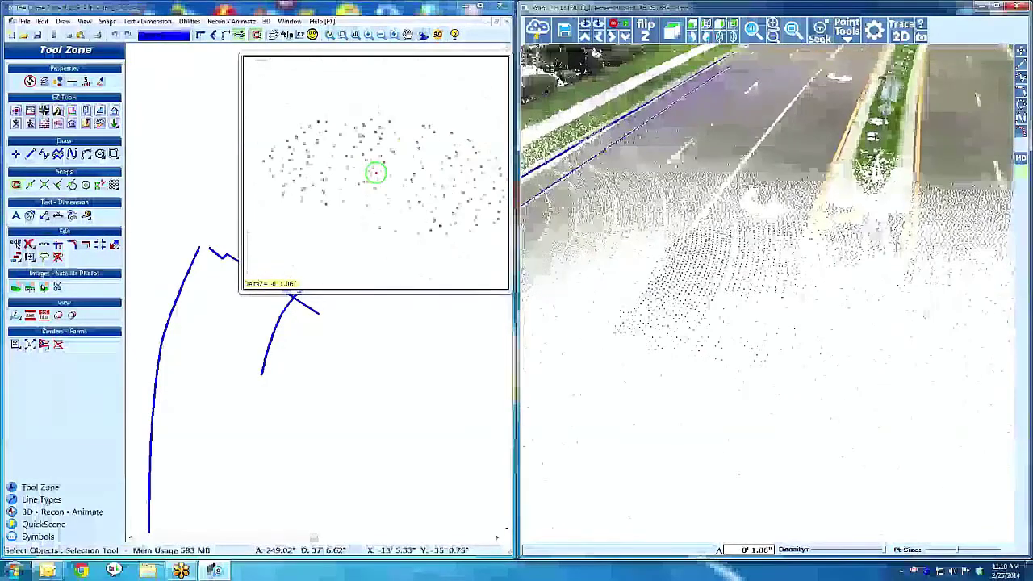
drag(876, 278, 883, 247)
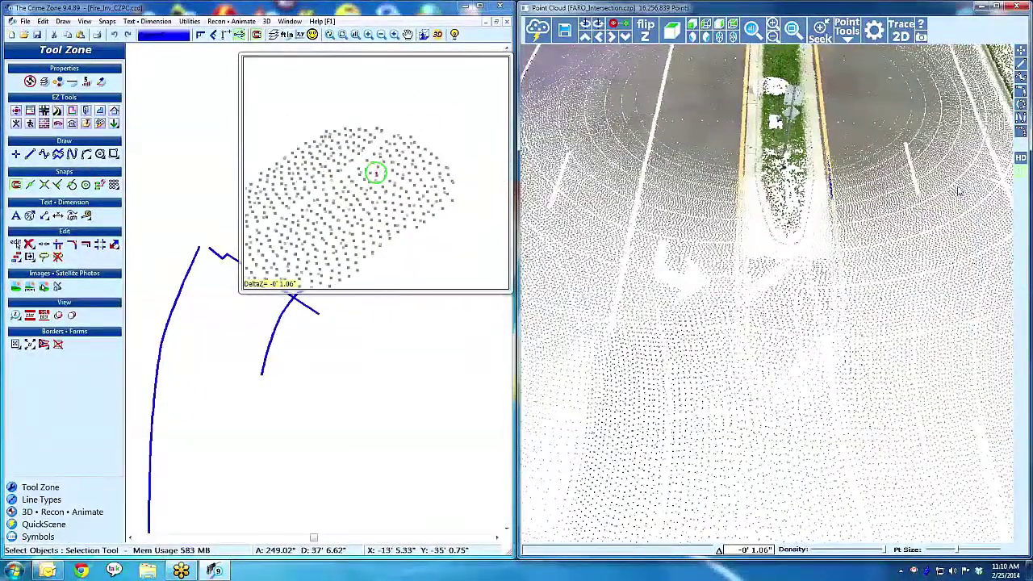
click(847, 30)
click(907, 186)
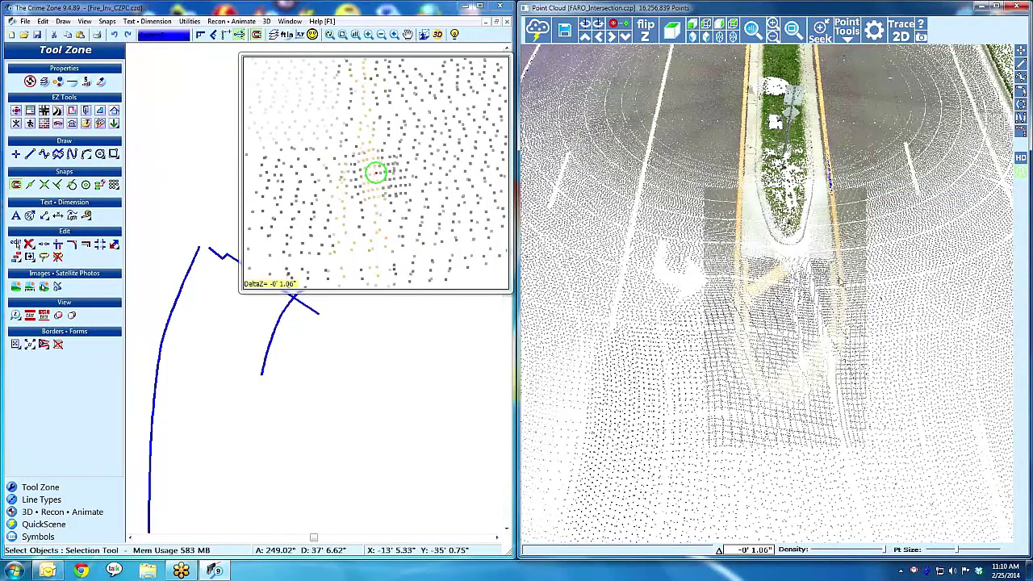
scroll(798, 339, up, 3)
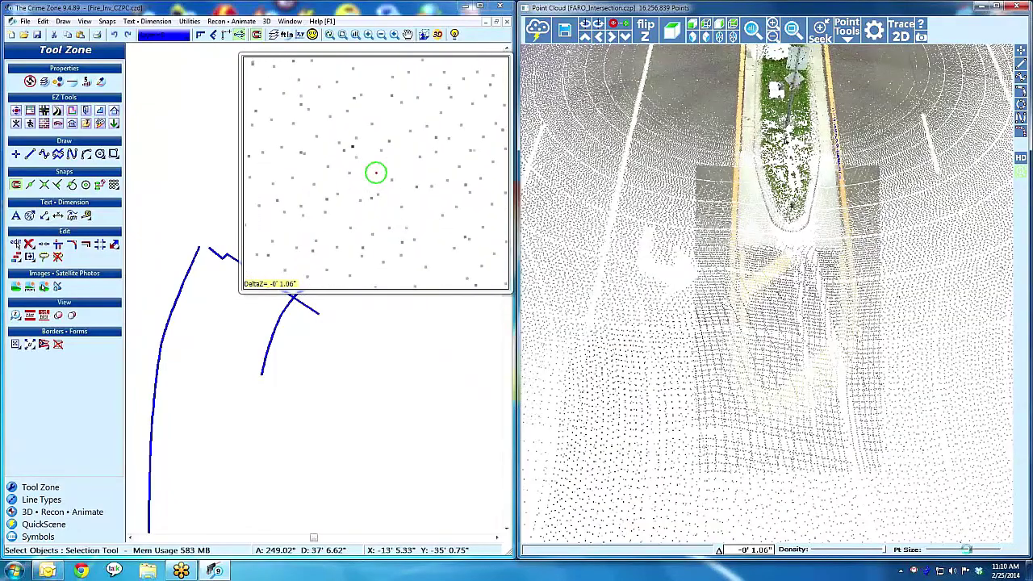
click(968, 551)
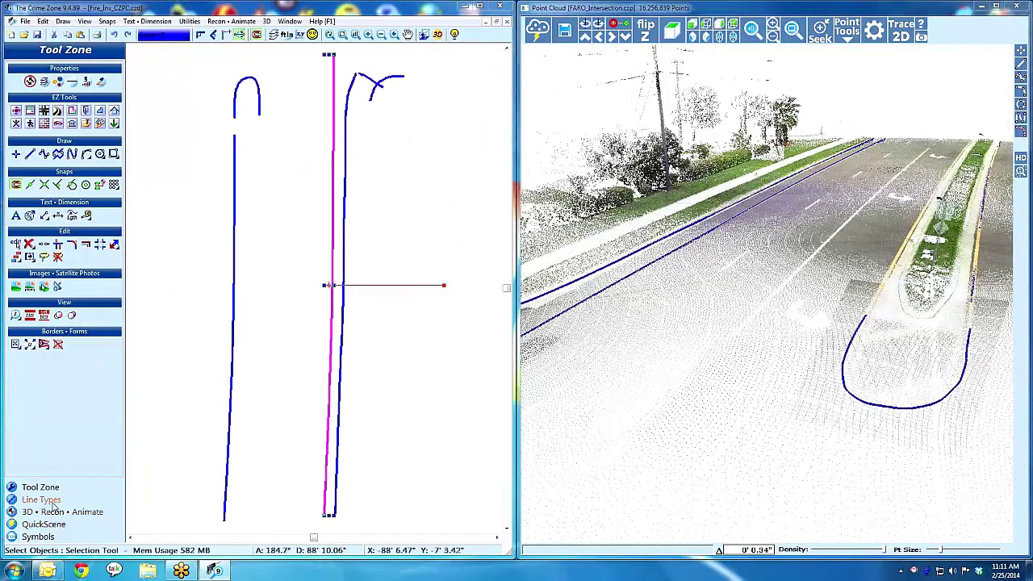
- Convert the selected road edge line to the first guard rail line type and view the rail from several angles
click(51, 501)
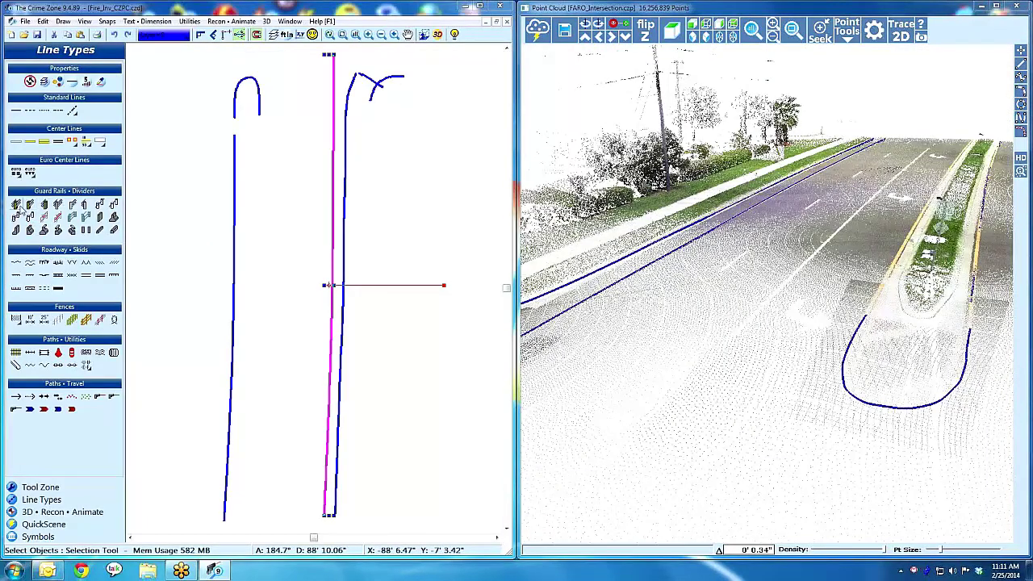
click(15, 205)
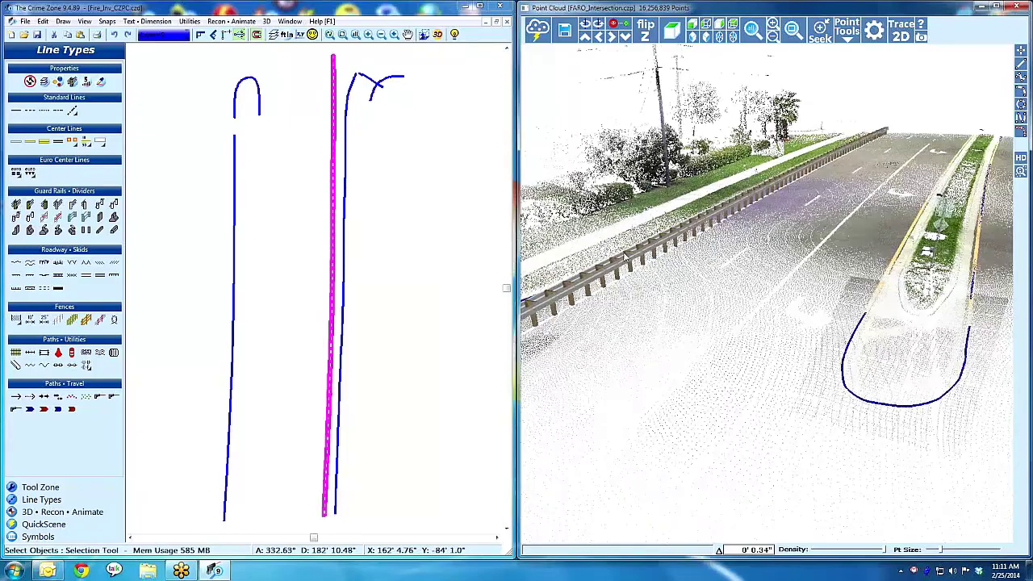
drag(625, 256, 773, 275)
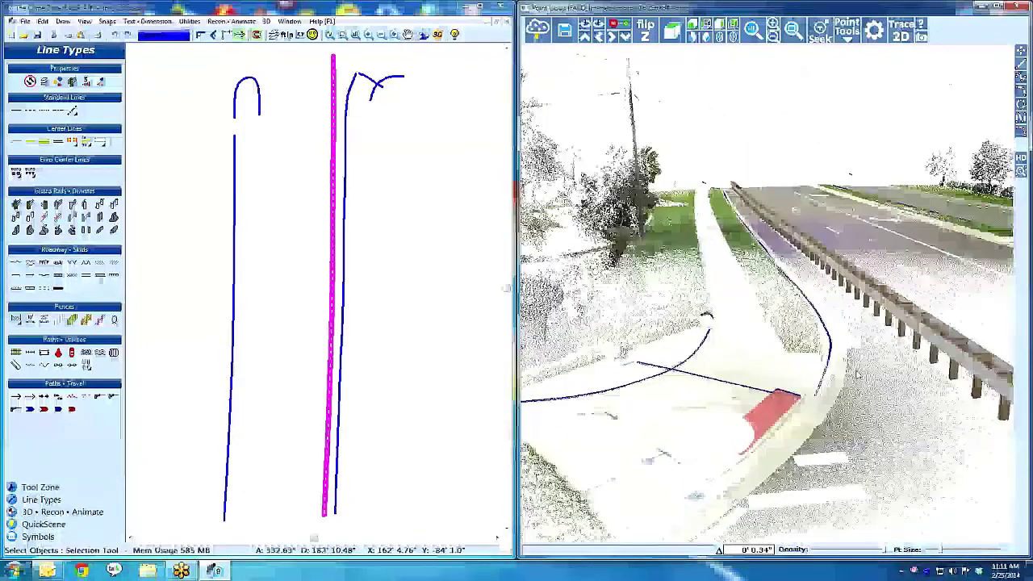
drag(857, 374, 763, 347)
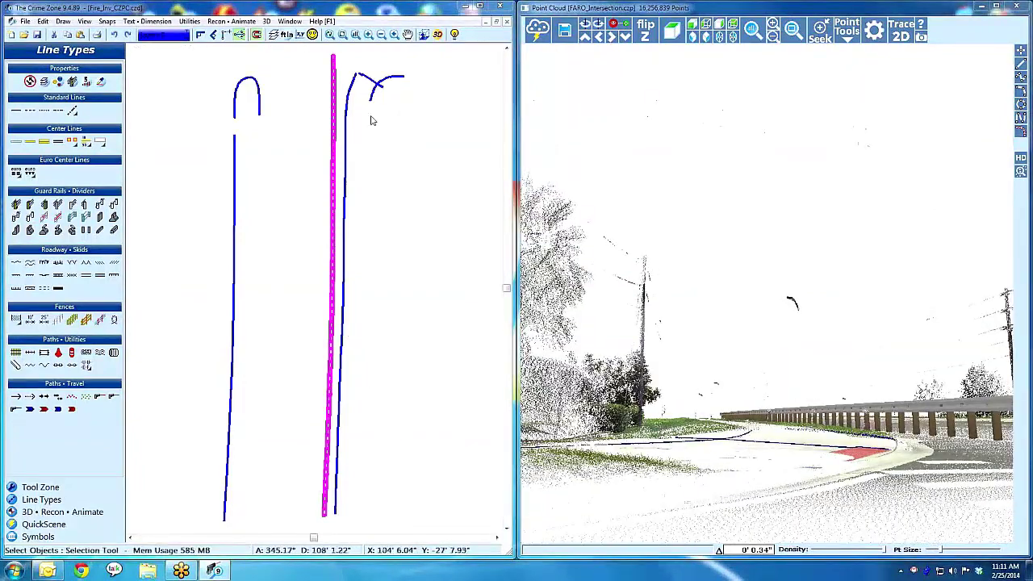
- Convert the short traced line at the street corner to a raised 3D curb line type and view it from above
click(368, 82)
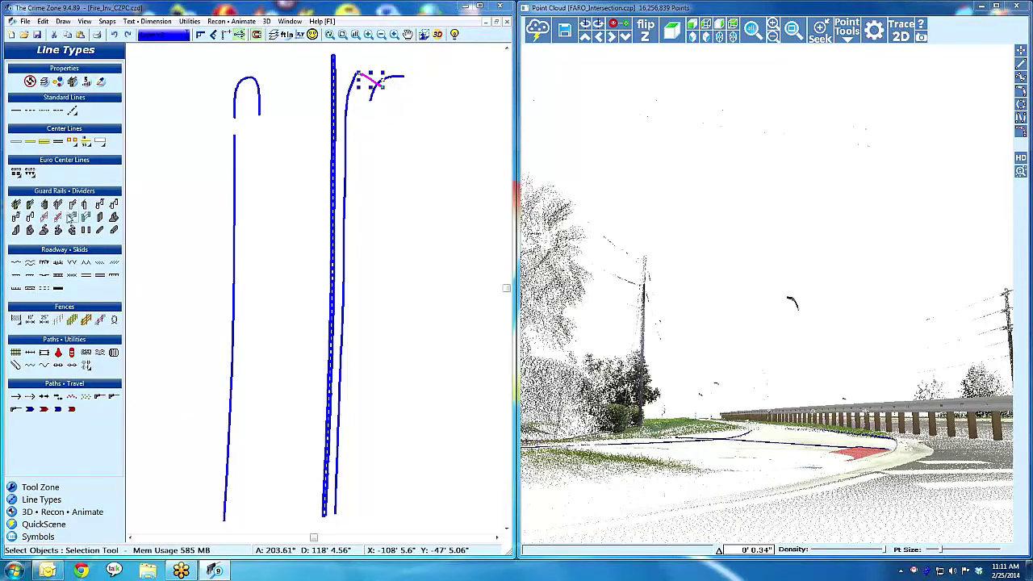
click(115, 233)
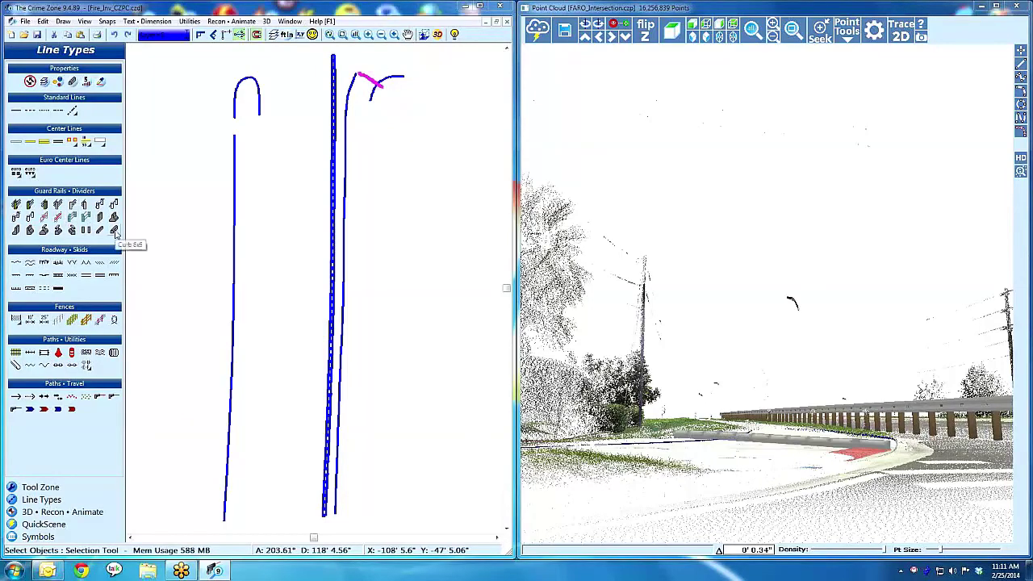
drag(743, 347, 638, 347)
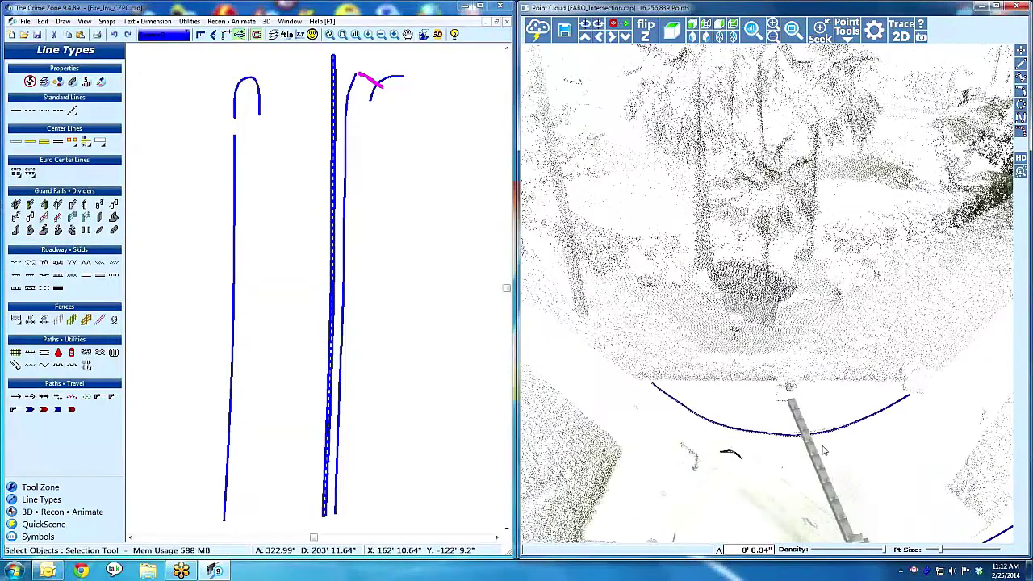
- Seek to the oval sign beyond the corner, load high-definition points there, adjust the point size, and inspect the sign from several angles
click(819, 29)
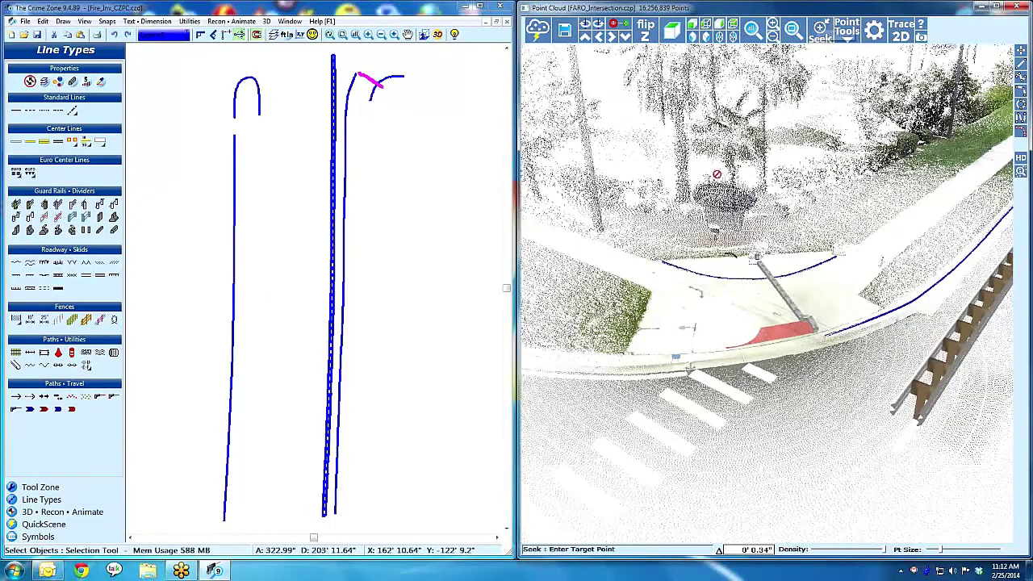
click(727, 208)
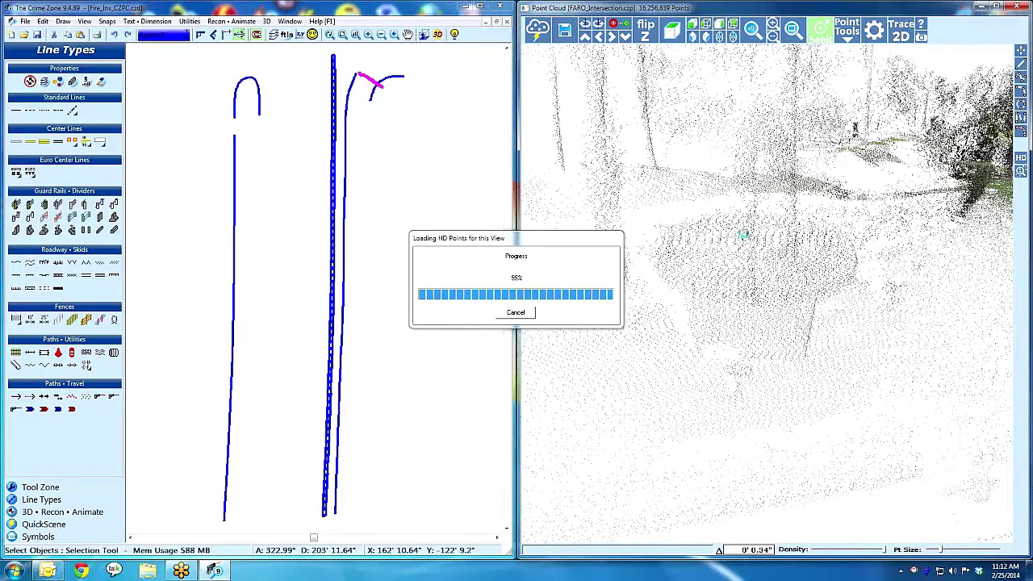
click(958, 553)
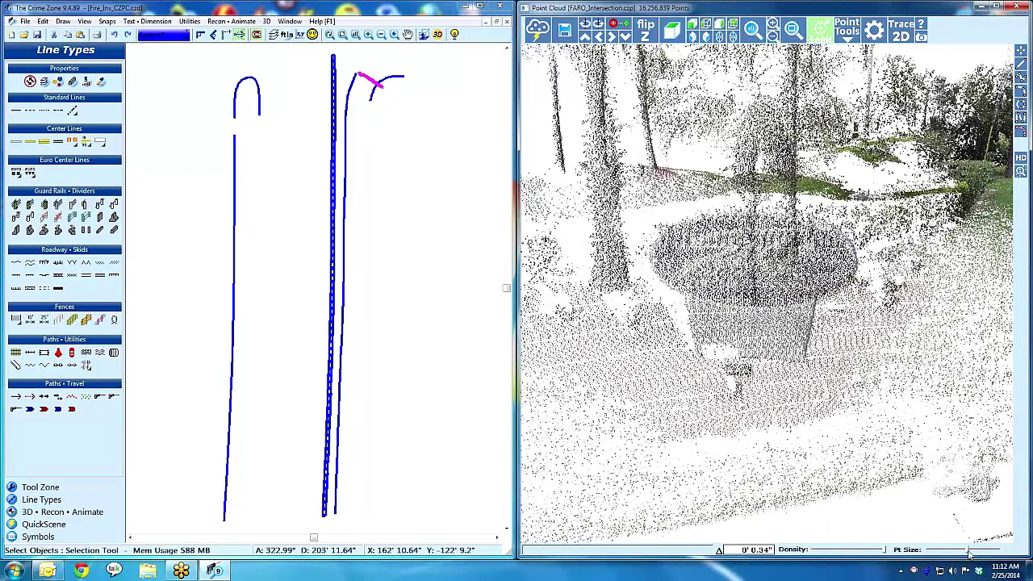
click(969, 554)
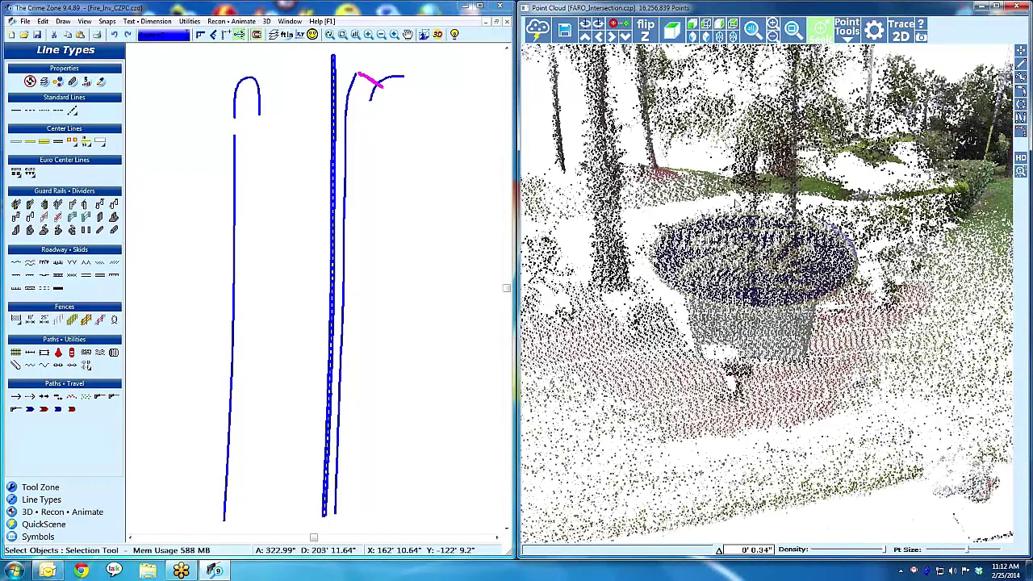
drag(736, 204, 704, 281)
scroll(820, 242, down, 3)
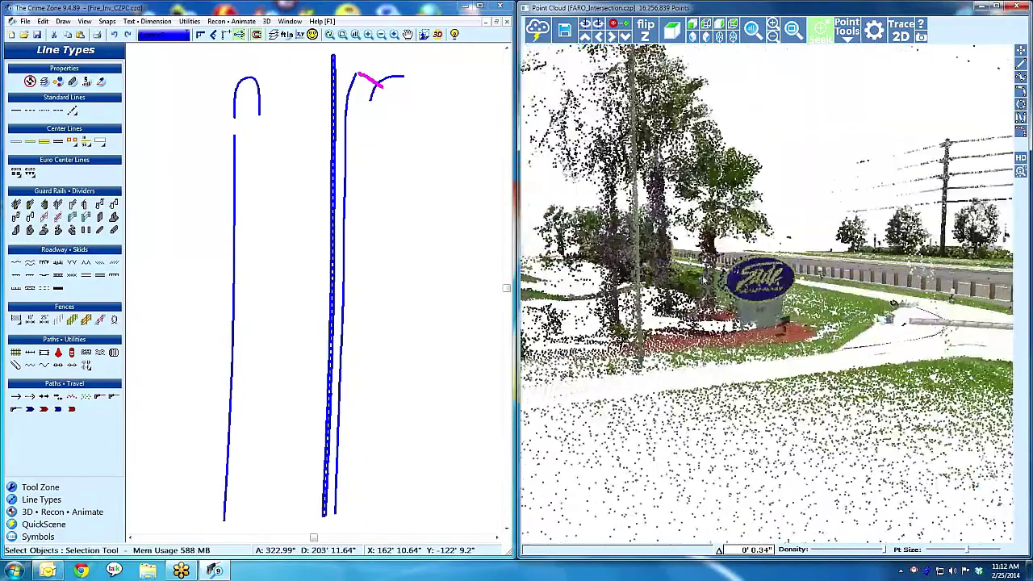
drag(814, 280, 777, 282)
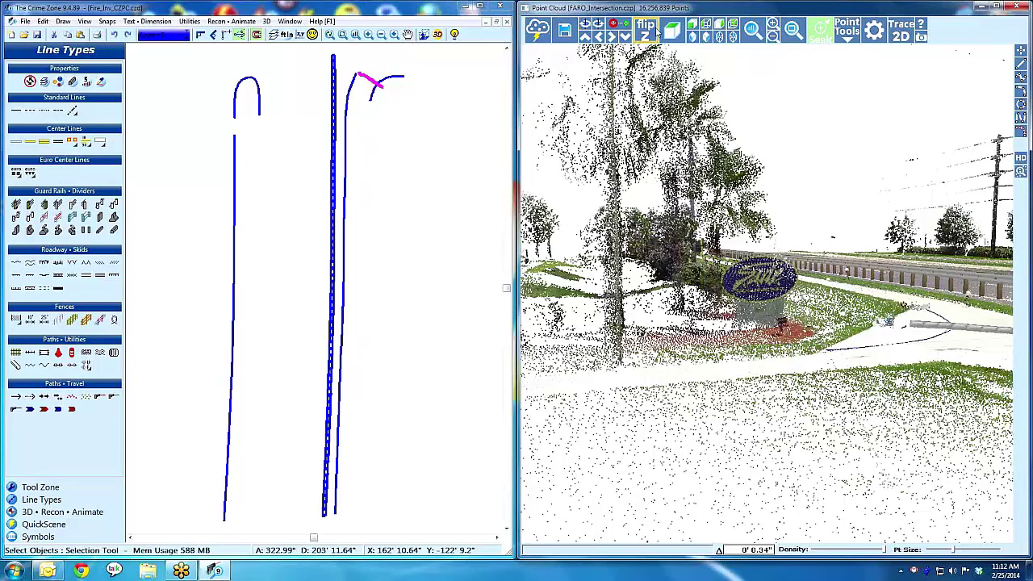
- Review the available point tools and examine the sign, sidewalk corner and traced curb in the point cloud from several angles
click(848, 32)
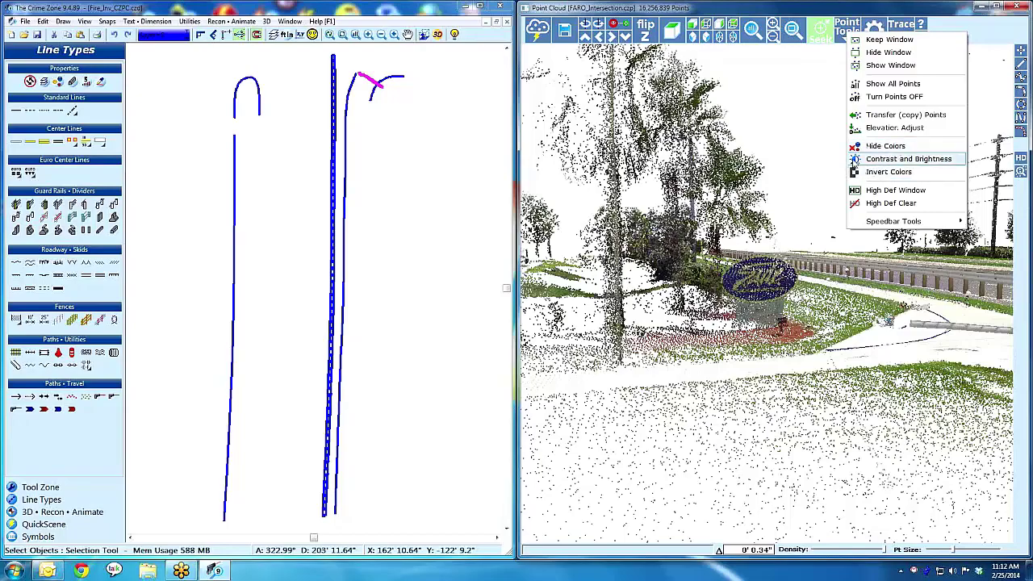
click(816, 139)
drag(829, 176, 816, 158)
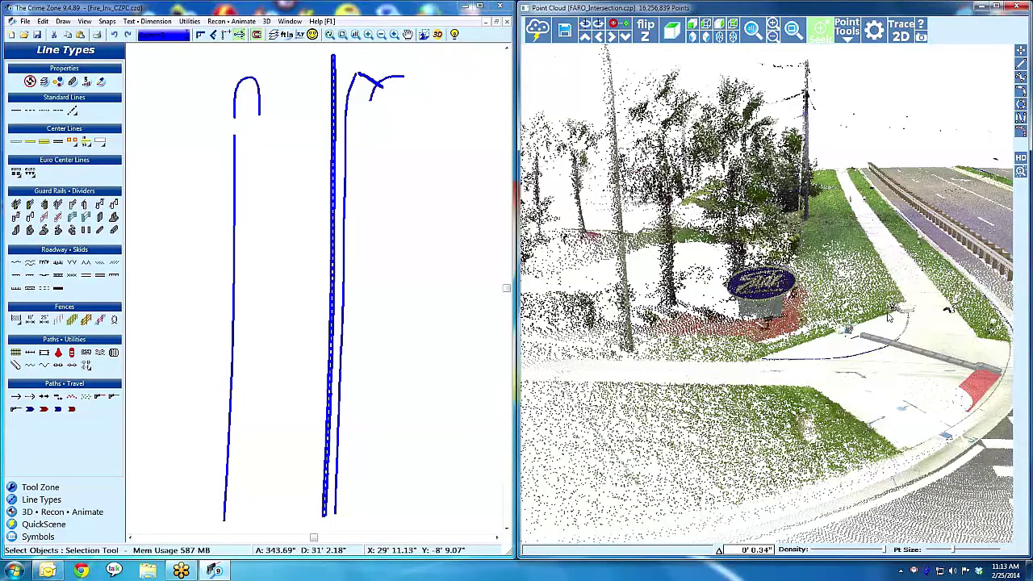
drag(873, 315, 848, 337)
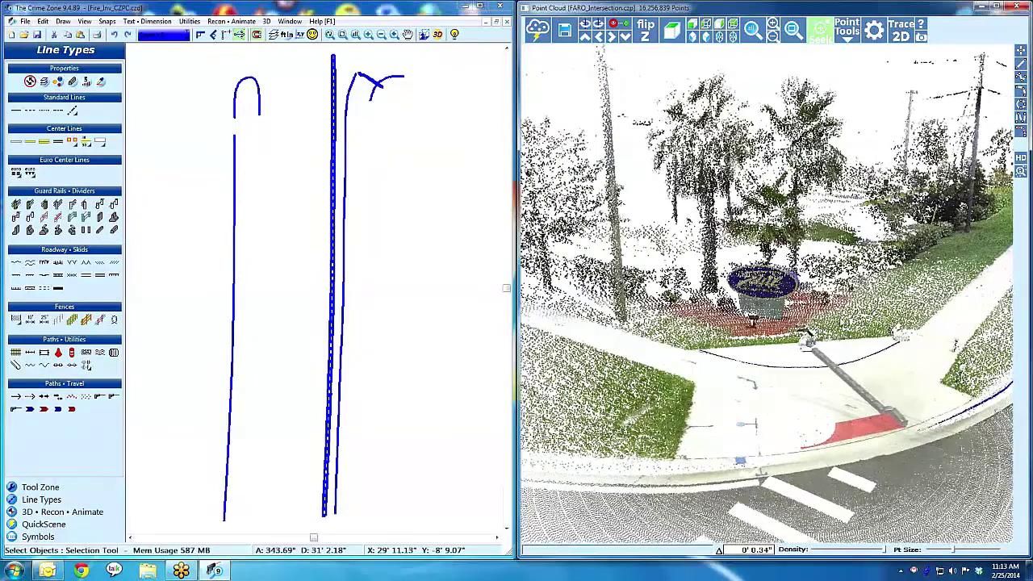
right_drag(848, 337, 823, 261)
click(805, 313)
drag(806, 313, 837, 316)
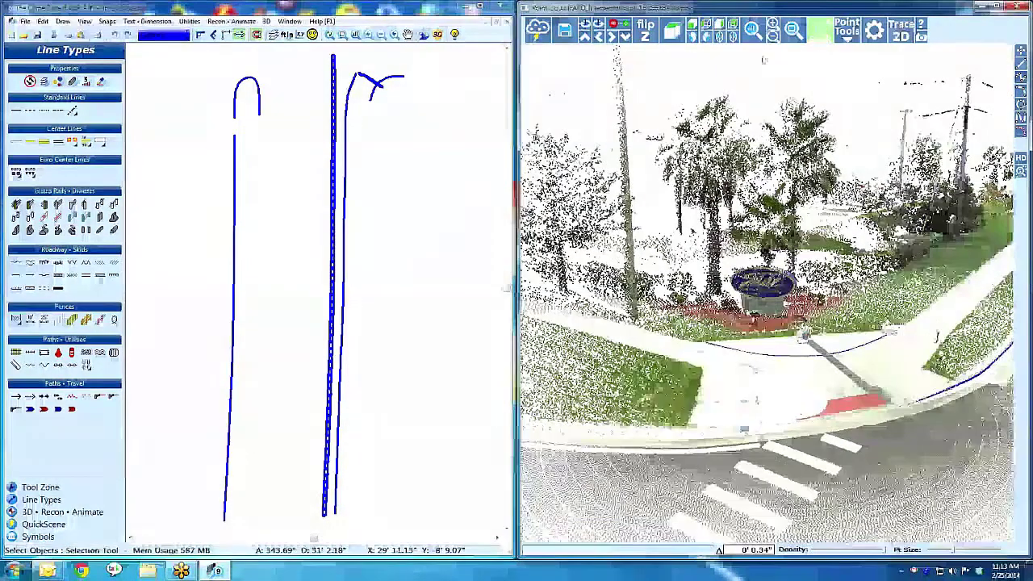
drag(781, 155, 819, 162)
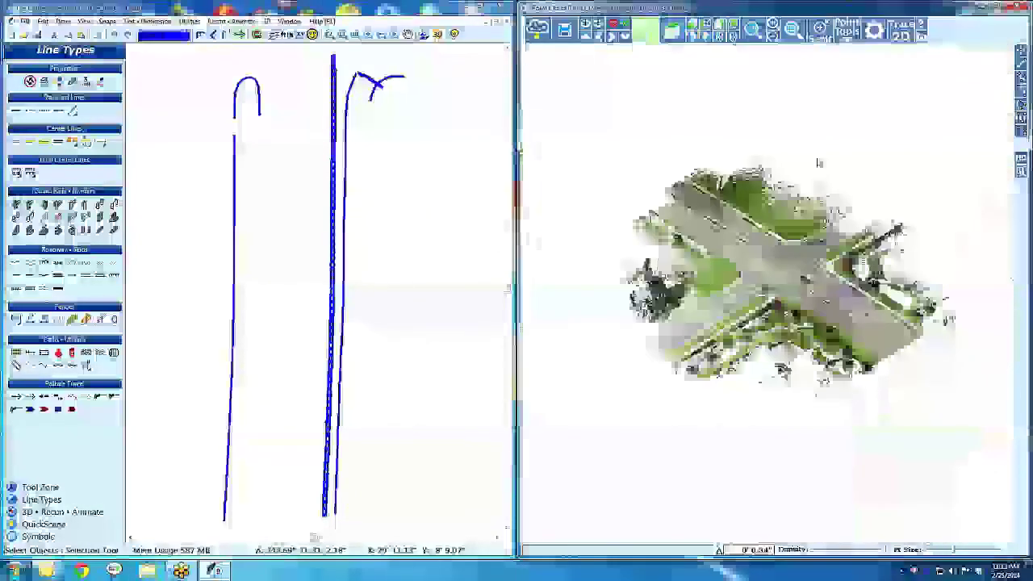
- Show the full intersection, examine the road with the grassy median from several angles, and turn off the Z flip
click(794, 30)
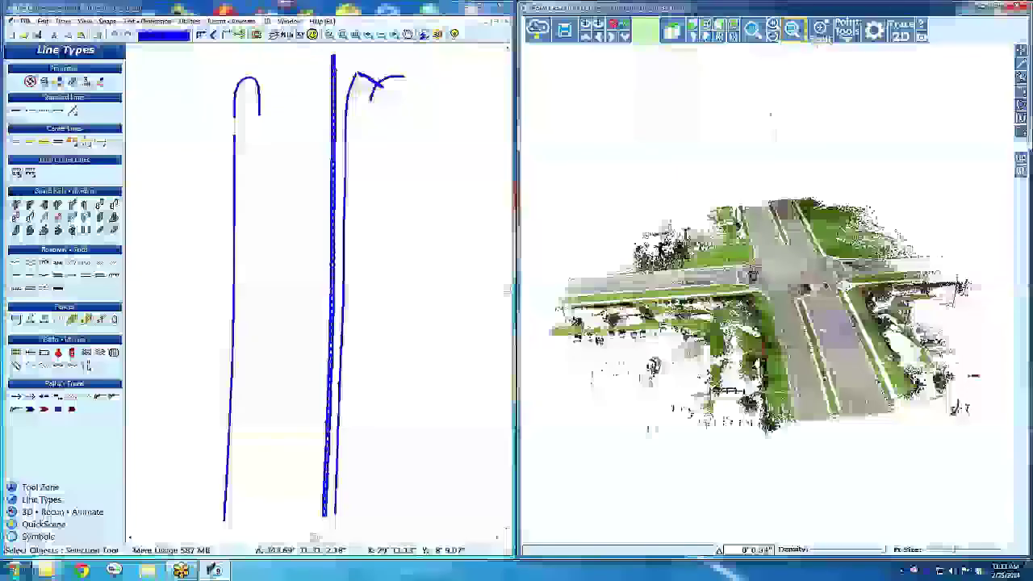
drag(902, 151, 756, 345)
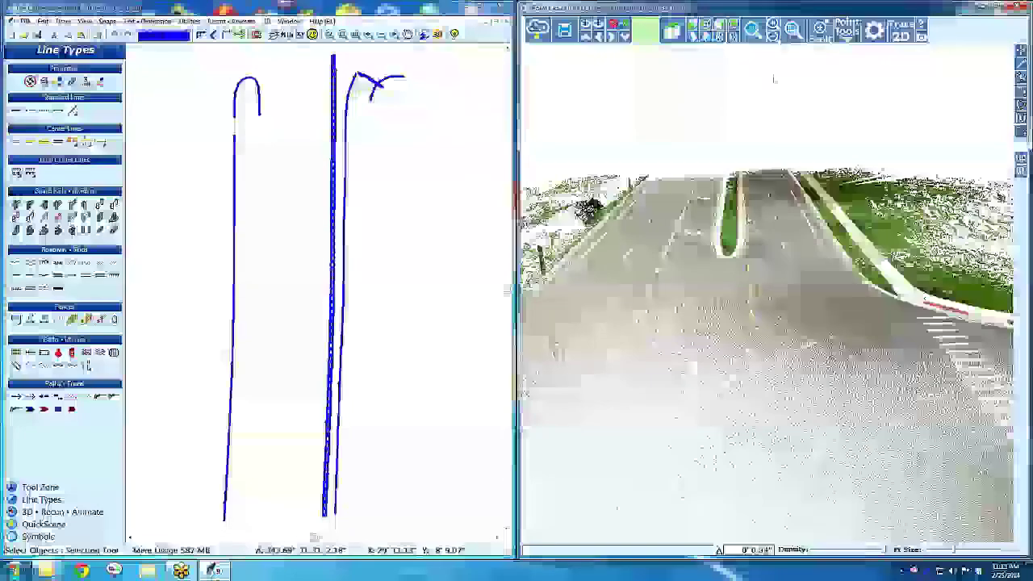
click(650, 37)
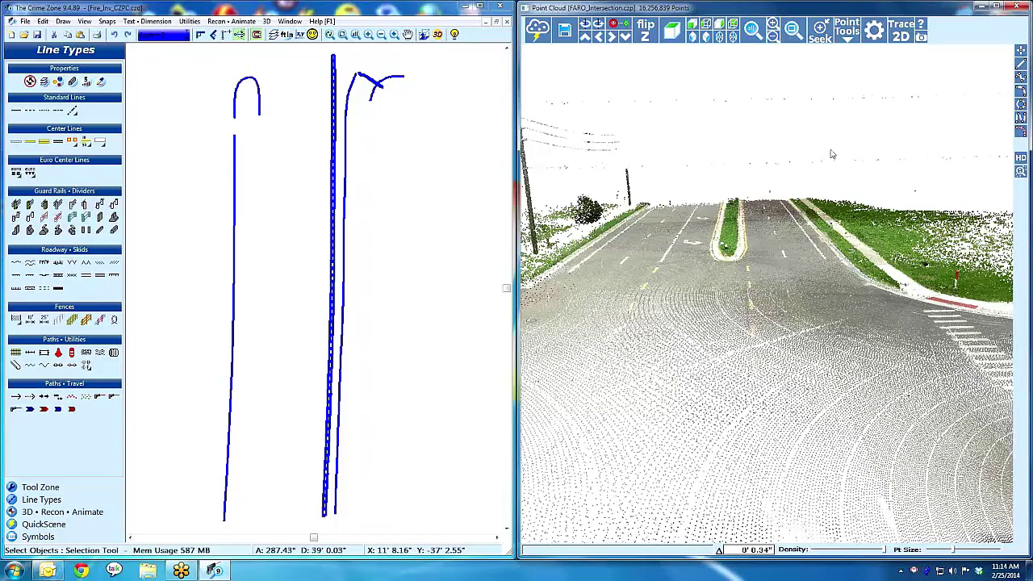
drag(801, 260, 770, 218)
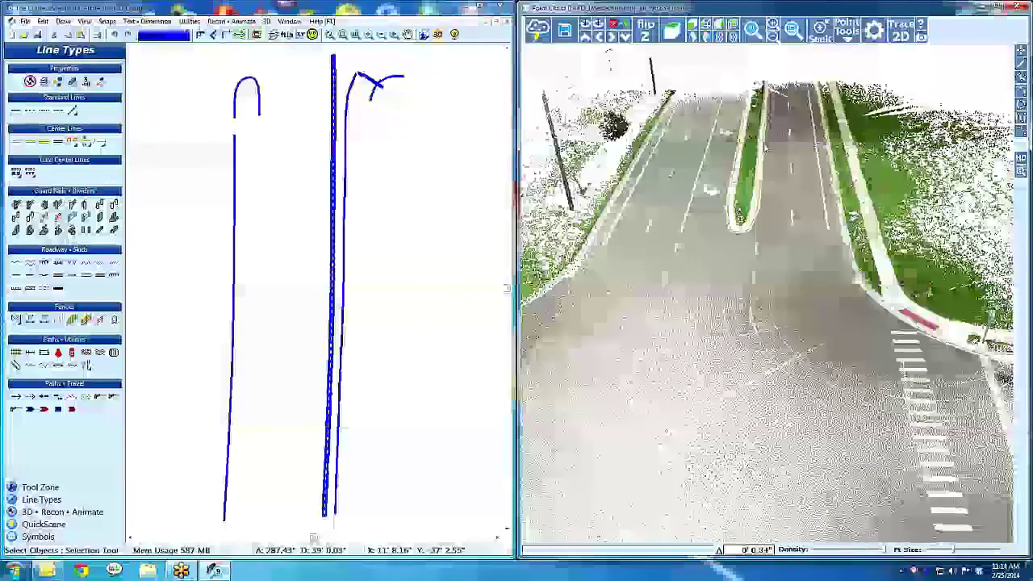
- In the top-down 2D tracing view, reduce the point size and trace the far road's left edge with a single line, using the magnified view
click(902, 31)
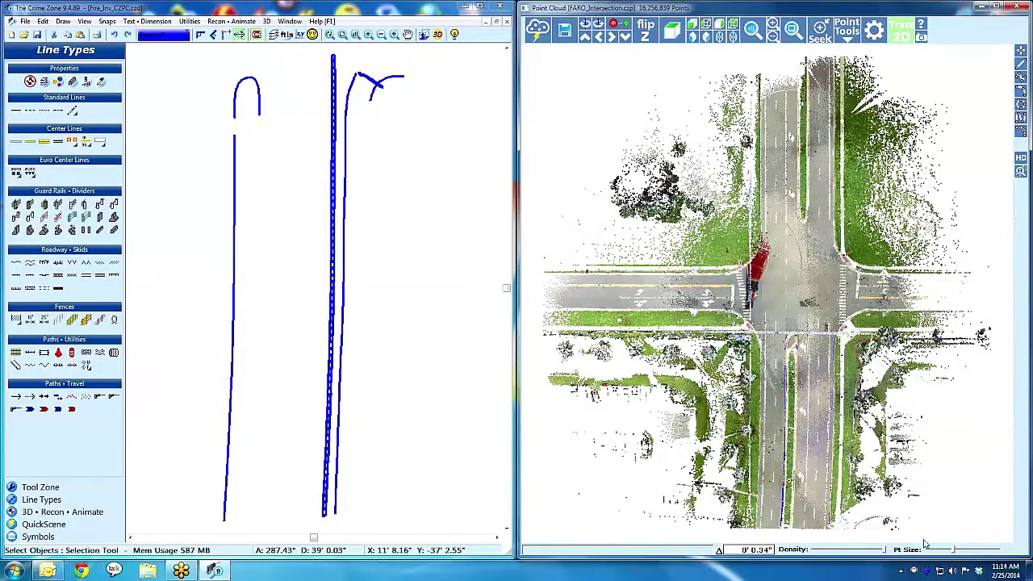
drag(943, 550, 935, 550)
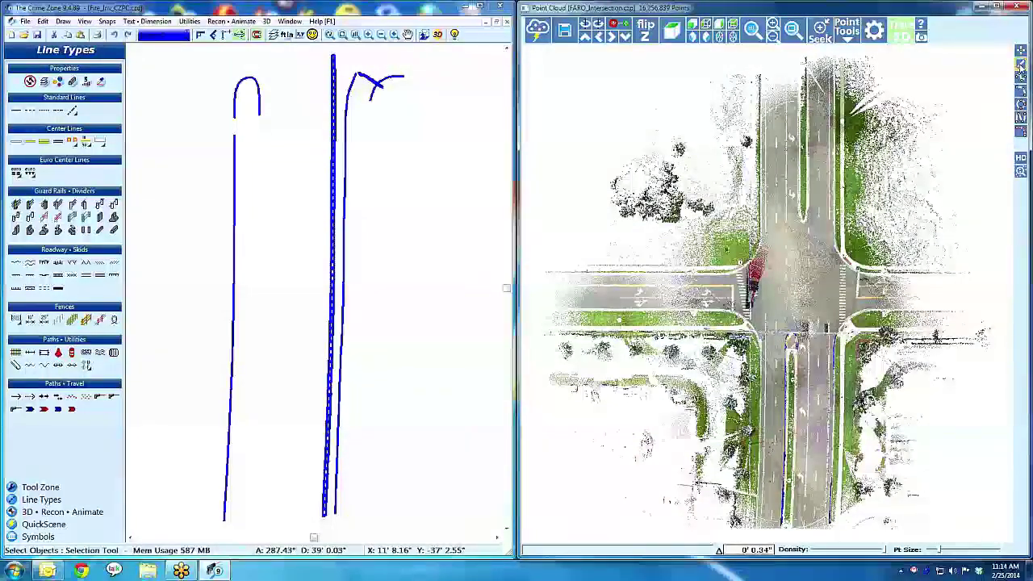
click(1021, 77)
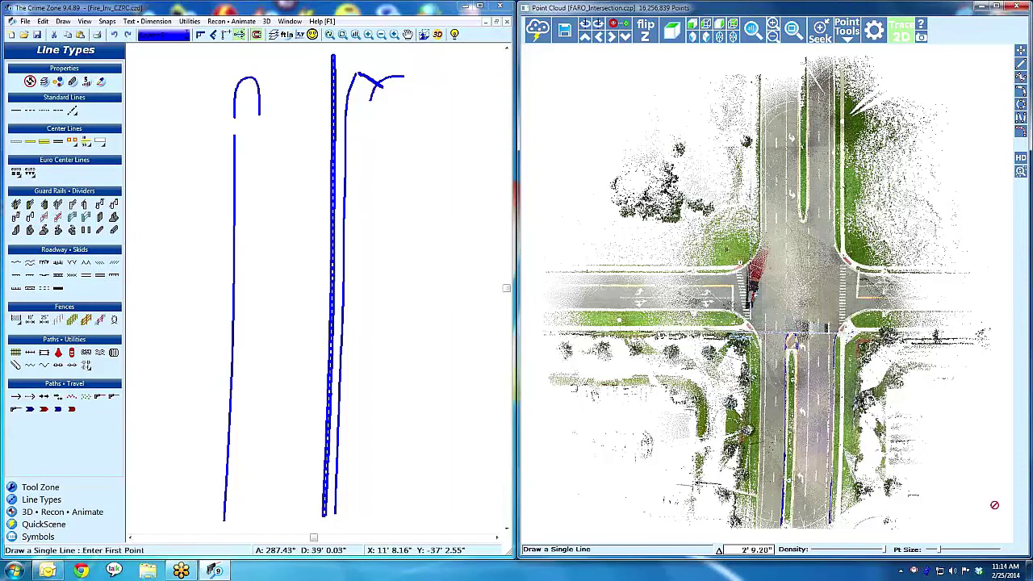
click(1021, 173)
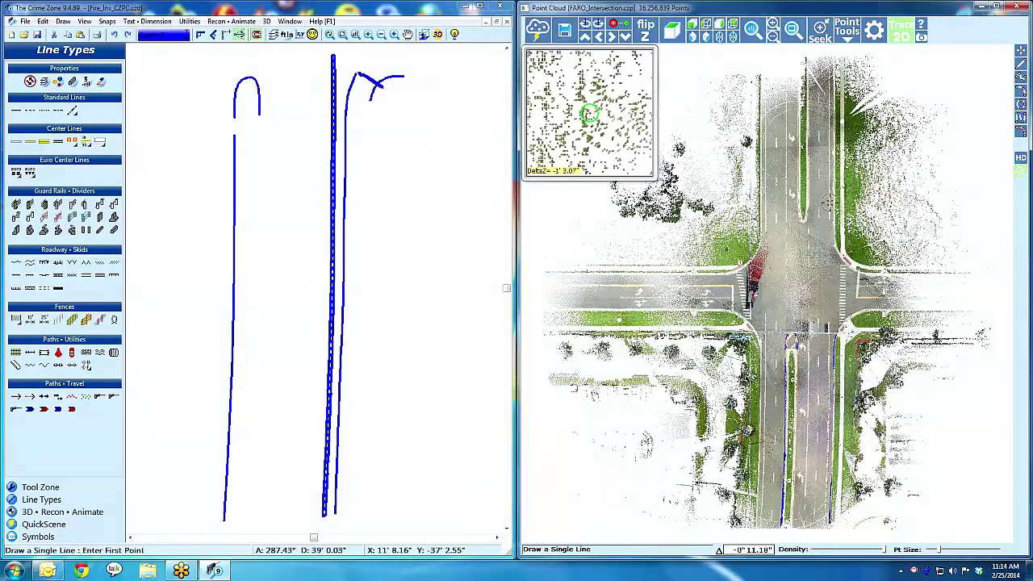
click(765, 231)
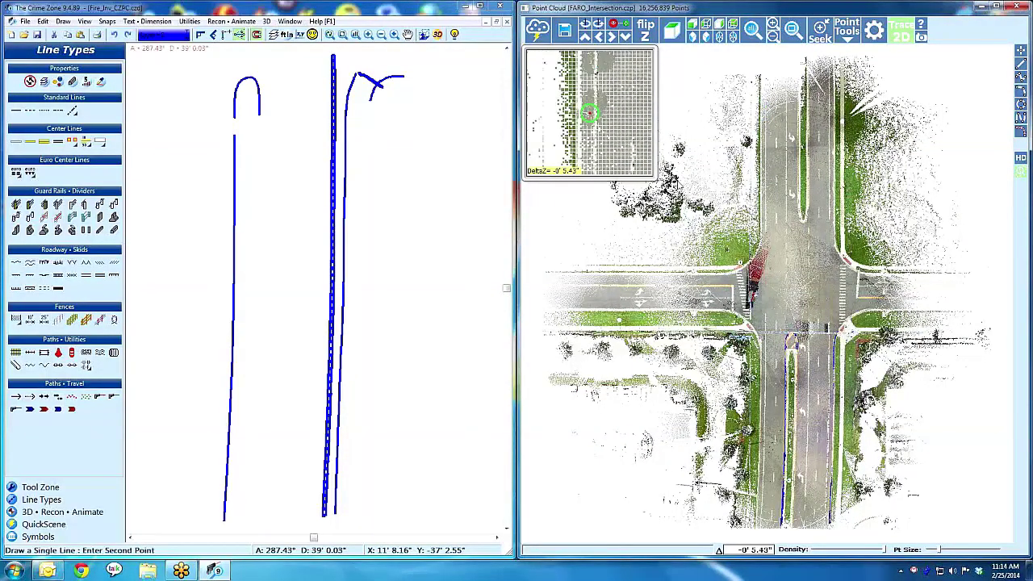
key(z)
key(a)
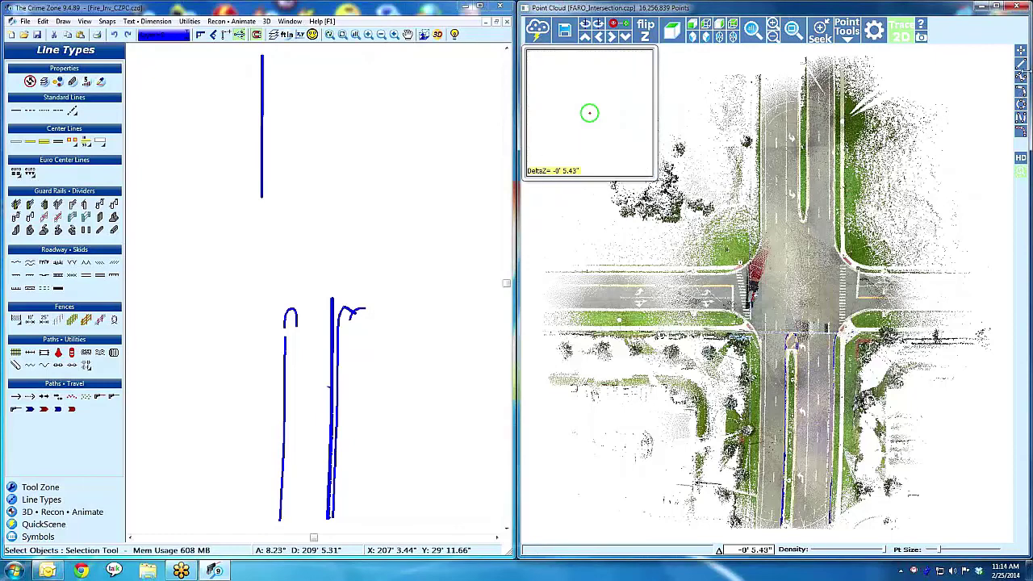
- Trace the lane line between the far road's left edge and the median as a single line ending level with the median nose
click(1022, 65)
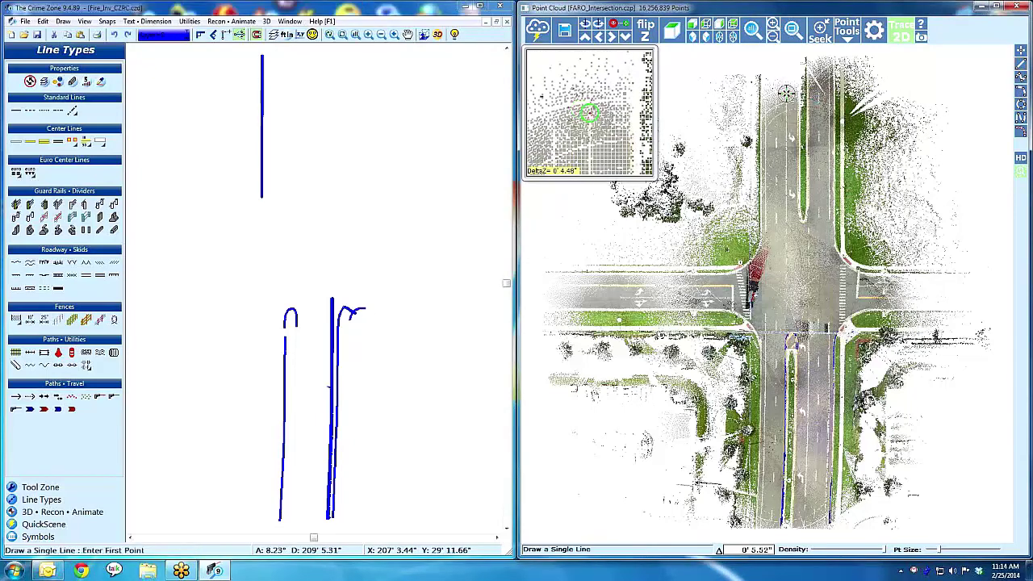
click(786, 95)
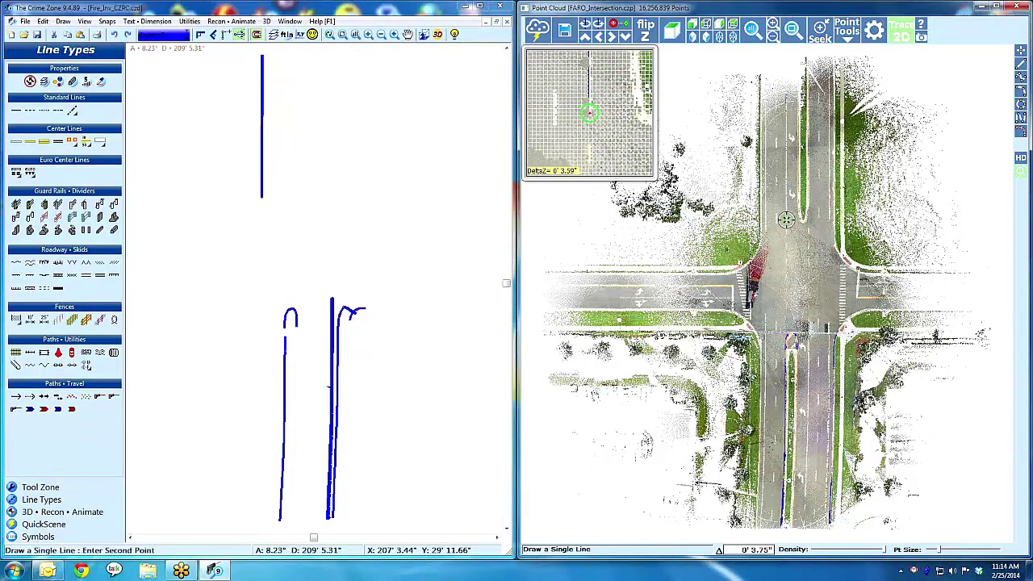
click(786, 220)
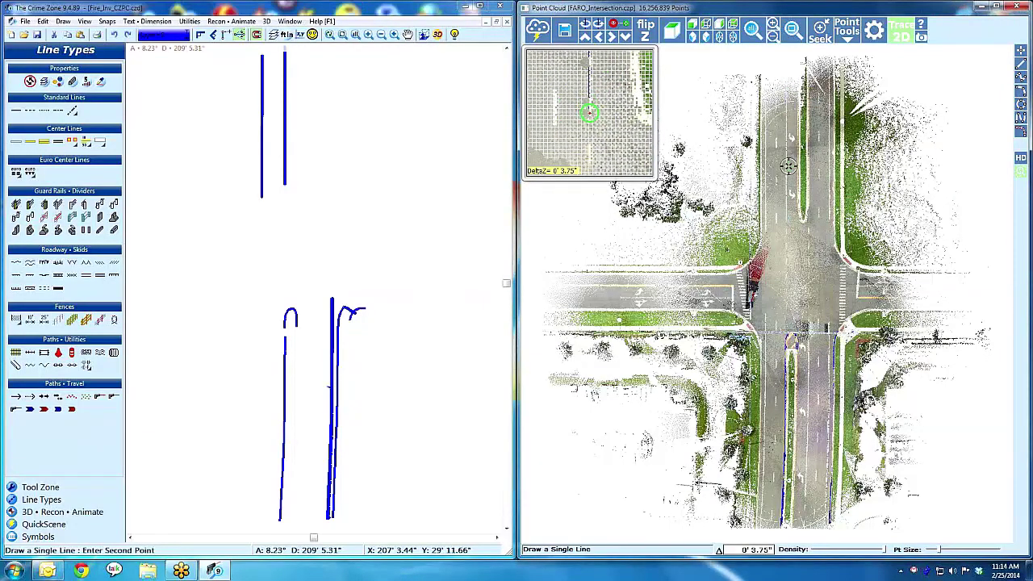
right_click(270, 119)
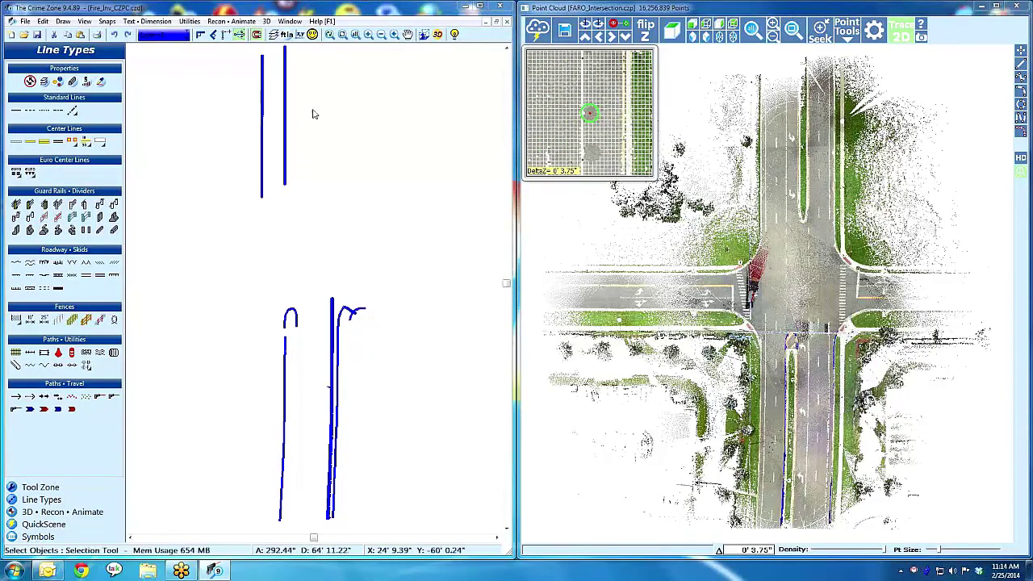
- Put the two newly traced far-road lines on Layer 0, convert them to the first center line type, and check them up close
drag(343, 102, 223, 196)
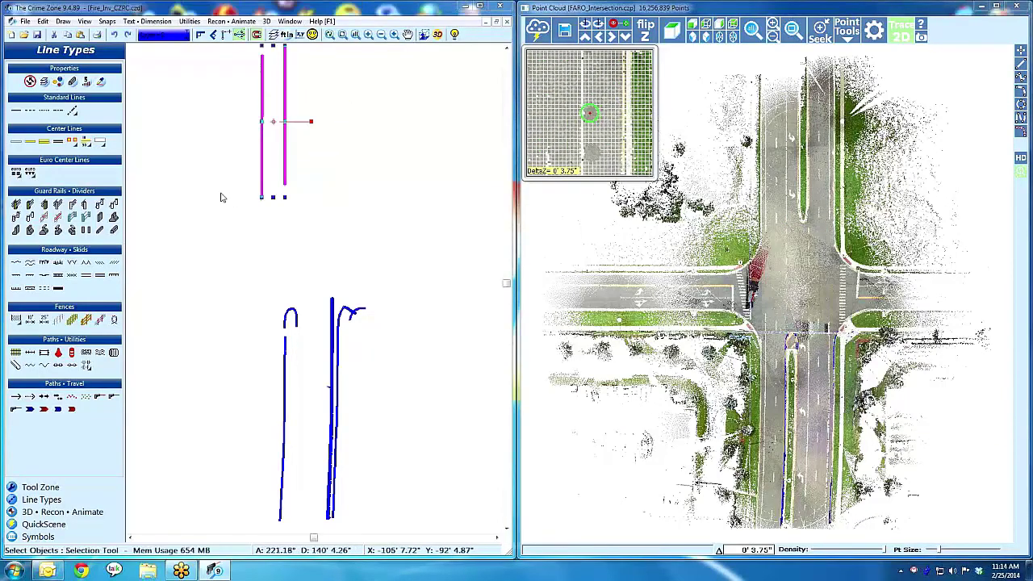
click(158, 141)
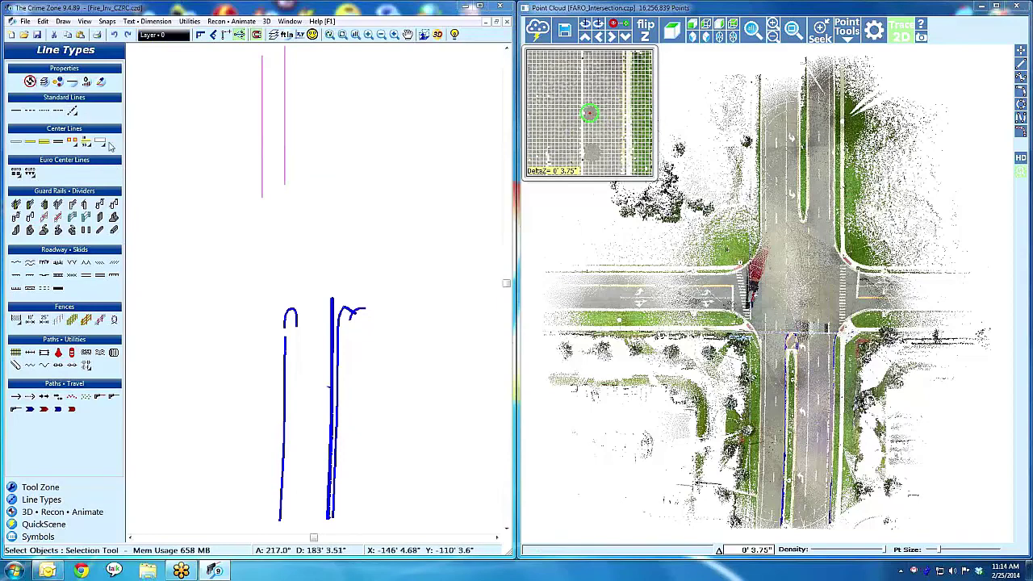
click(100, 143)
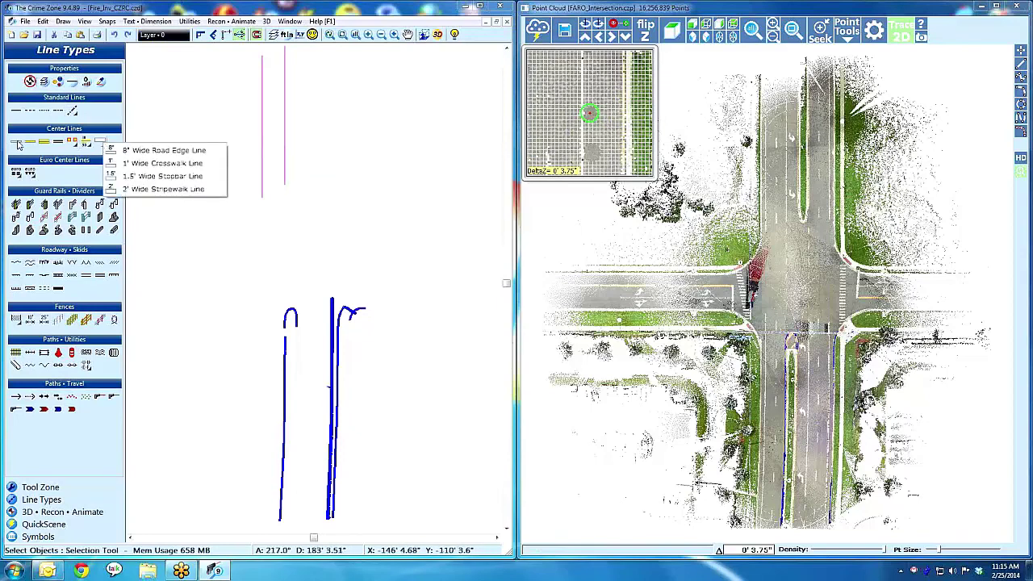
click(18, 143)
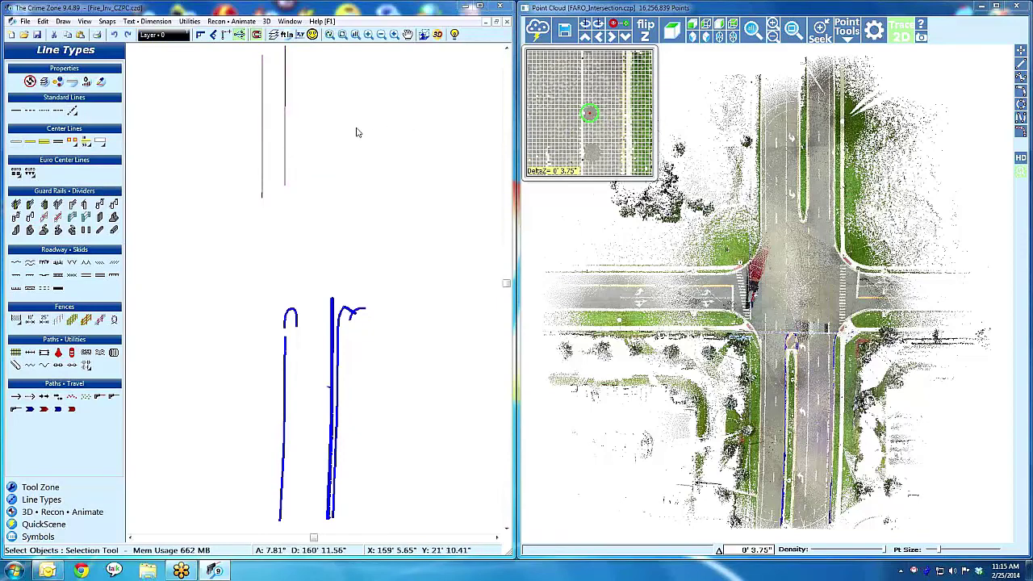
right_drag(342, 97, 231, 227)
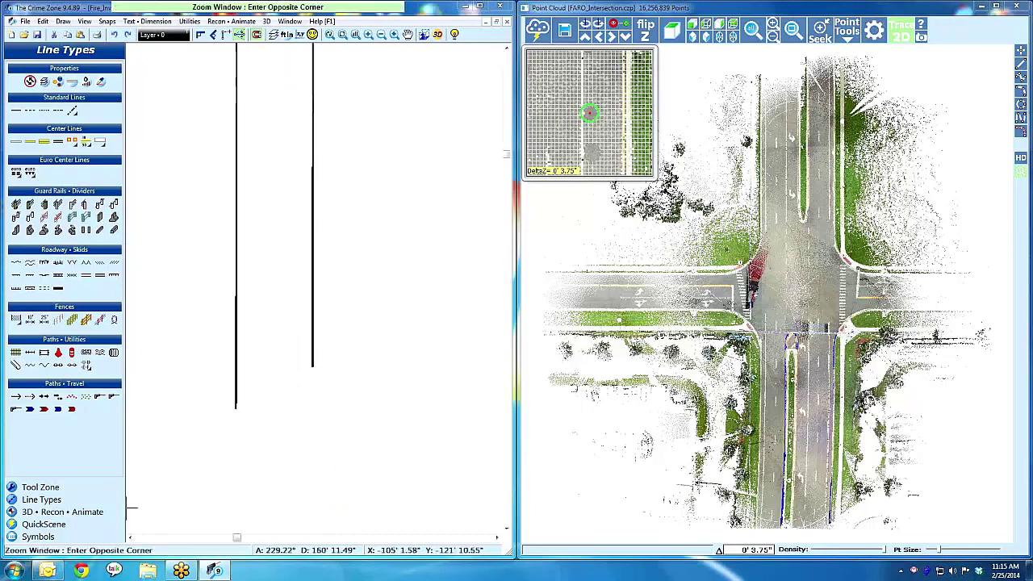
key(z)
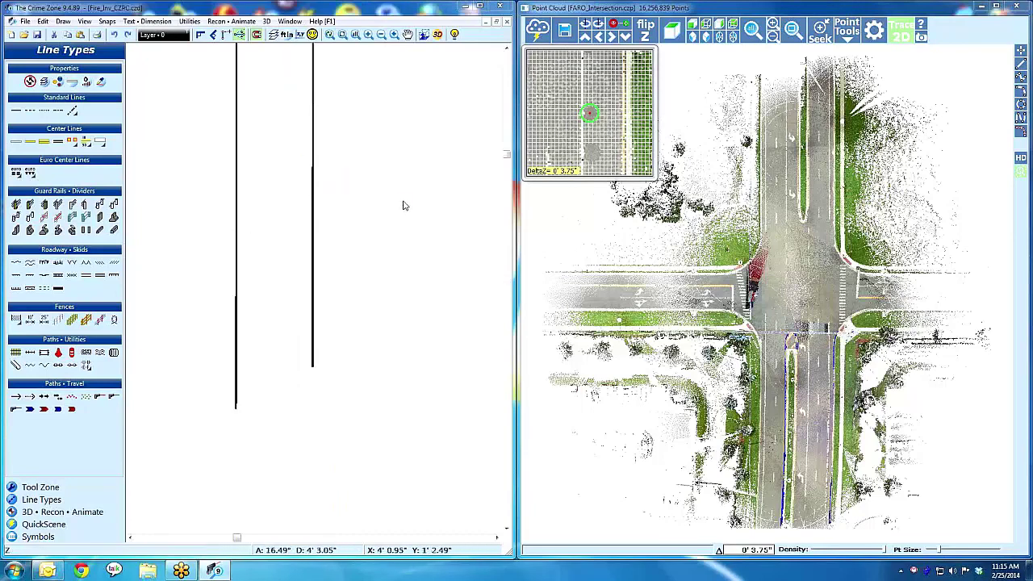
key(a)
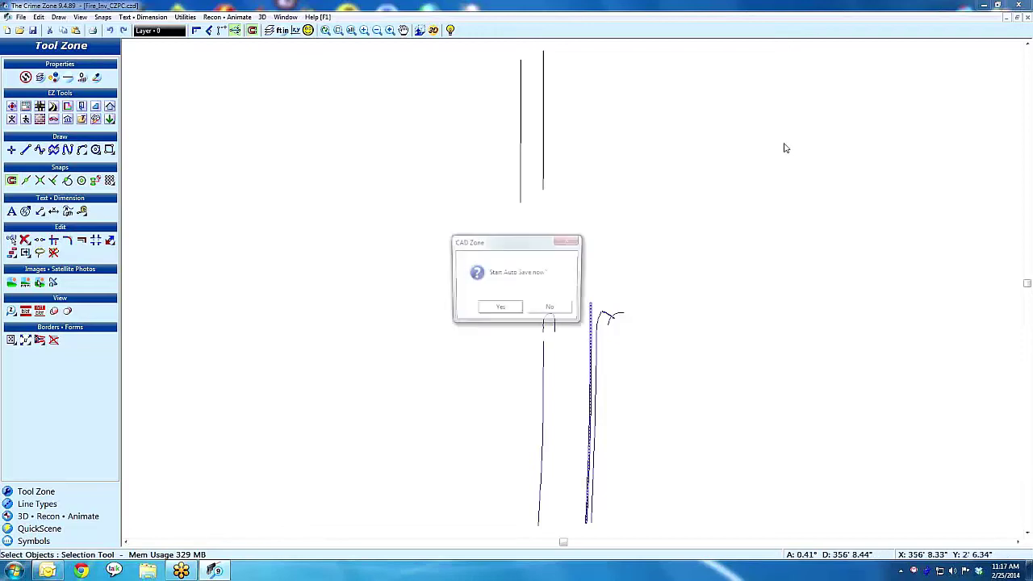
- Decline to start the Auto Save now
click(551, 308)
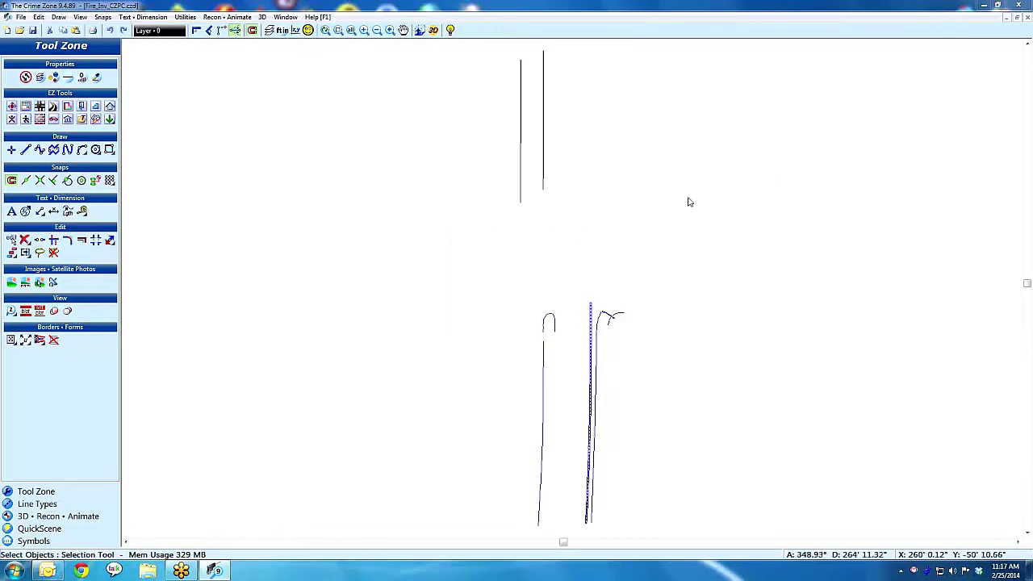